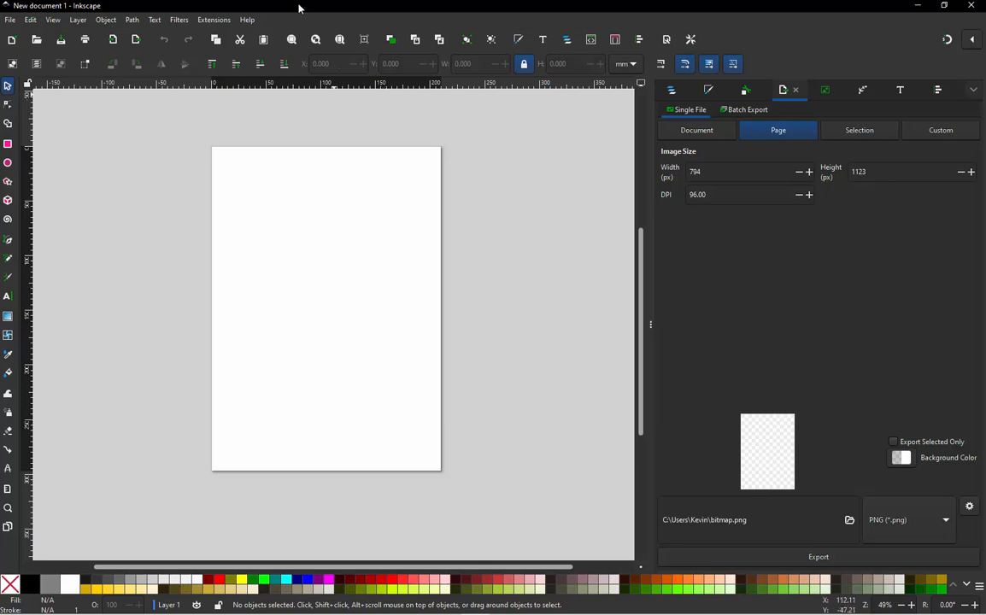
- Restore the Inkscape window to a smaller size and place it beside the image files on the desktop
{"action": "left_click_drag", "start_coordinate": [285, 7], "coordinate": [360, 50]}
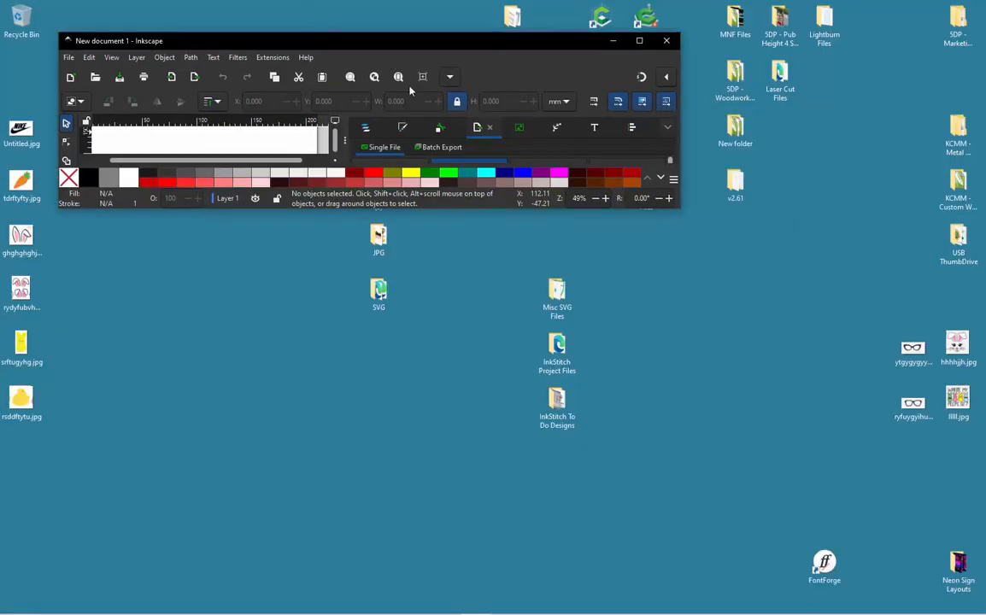
{"action": "left_click_drag", "start_coordinate": [681, 208], "coordinate": [722, 207]}
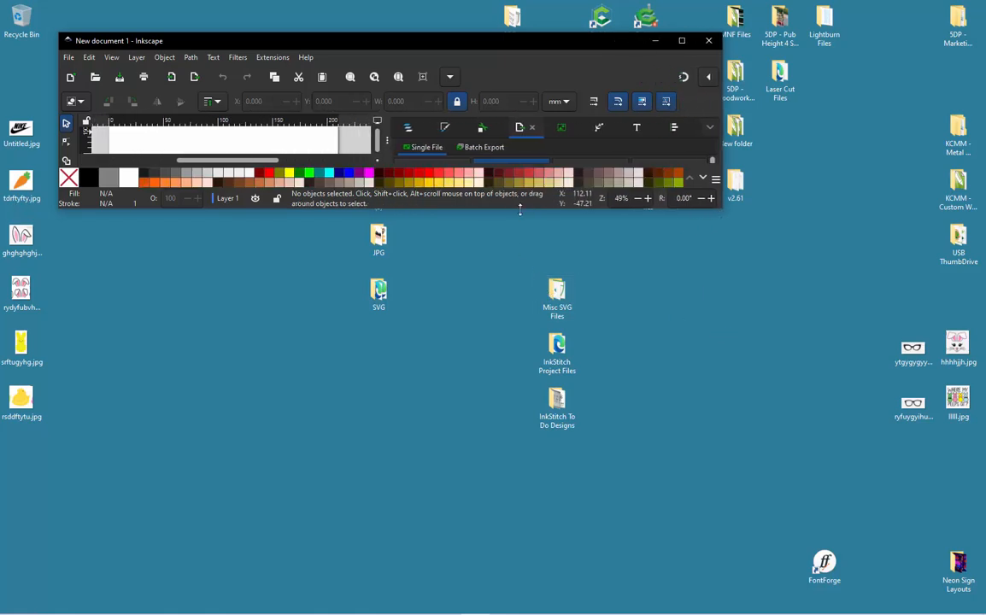
{"action": "left_click_drag", "start_coordinate": [520, 209], "coordinate": [519, 451]}
{"action": "left_click_drag", "start_coordinate": [417, 47], "coordinate": [605, 66]}
- Import the NIKE bunny JPG from the desktop as an embedded image with DPI from file, and maximize the window
{"action": "left_click", "coordinate": [81, 246]}
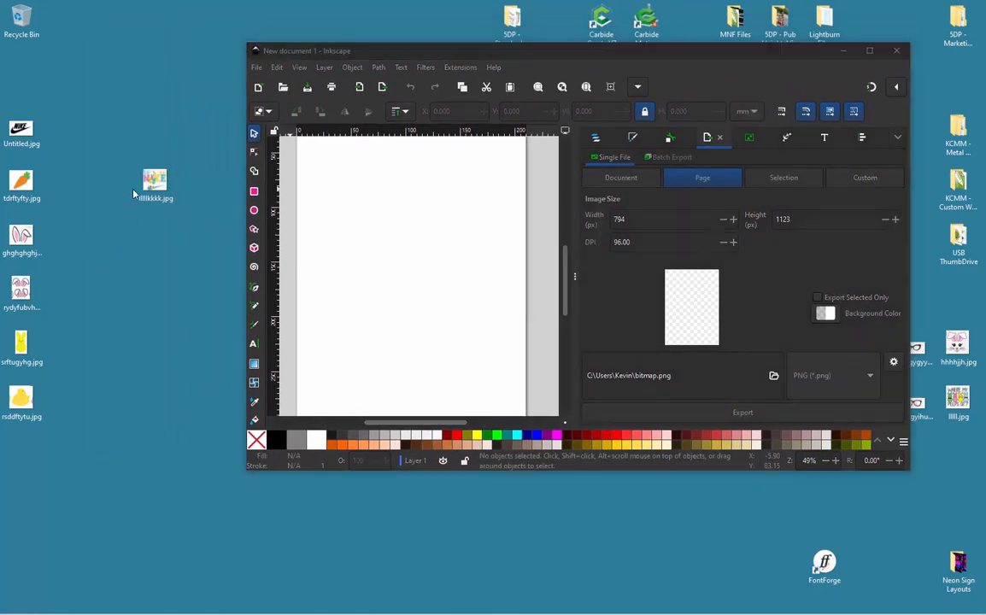
{"action": "left_click_drag", "start_coordinate": [154, 179], "coordinate": [346, 187]}
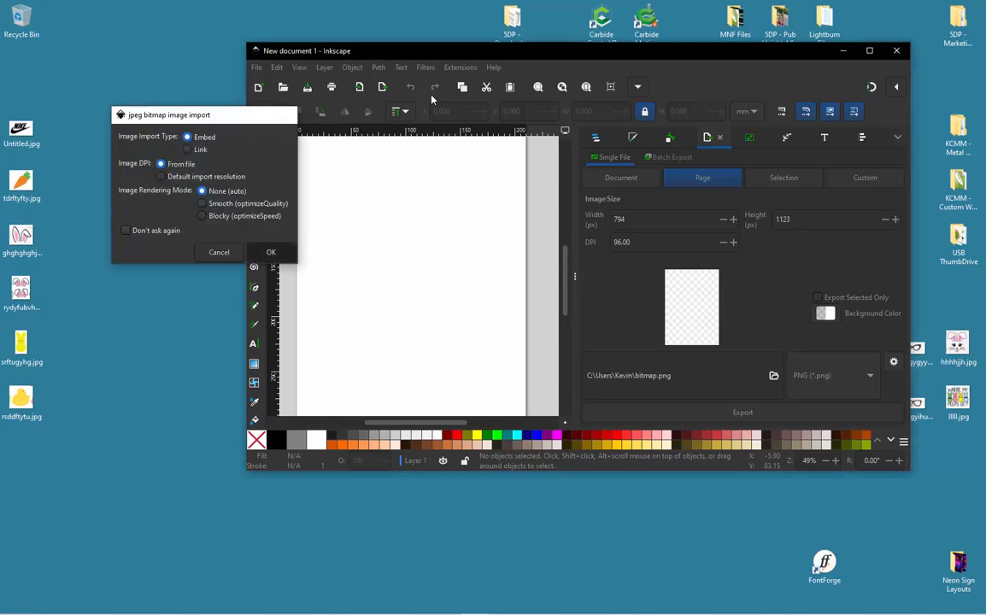
{"action": "key", "text": "Return"}
{"action": "double_click", "coordinate": [443, 51]}
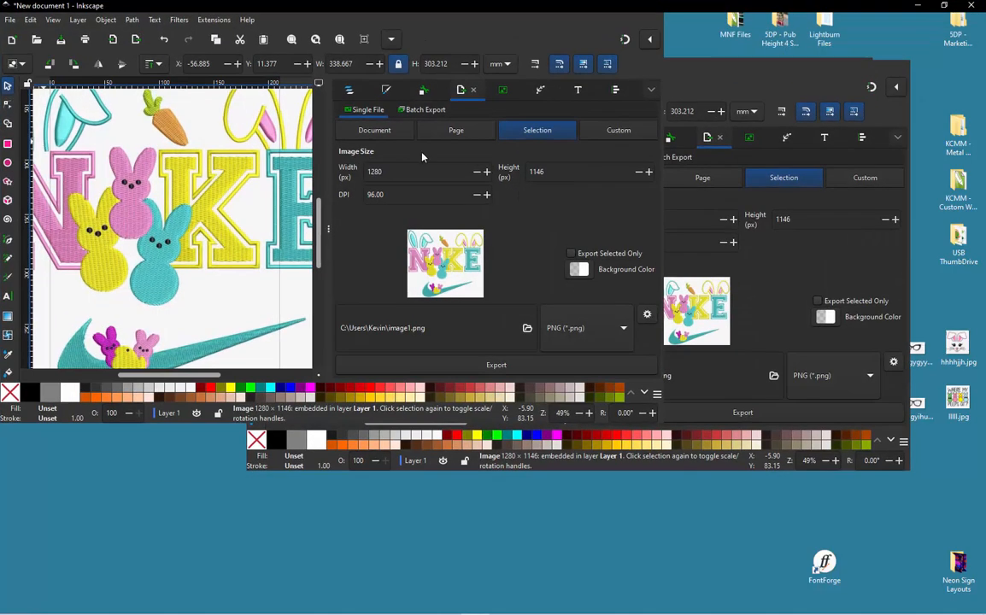
- Move the imported NIKE bunny image off the page into the empty canvas area to its upper right
{"action": "scroll", "coordinate": [408, 238], "scroll_direction": "down", "scroll_amount": 1}
{"action": "left_click_drag", "start_coordinate": [403, 263], "coordinate": [405, 248]}
{"action": "left_click", "coordinate": [152, 226]}
{"action": "scroll", "coordinate": [303, 251], "scroll_direction": "up", "scroll_amount": 1}
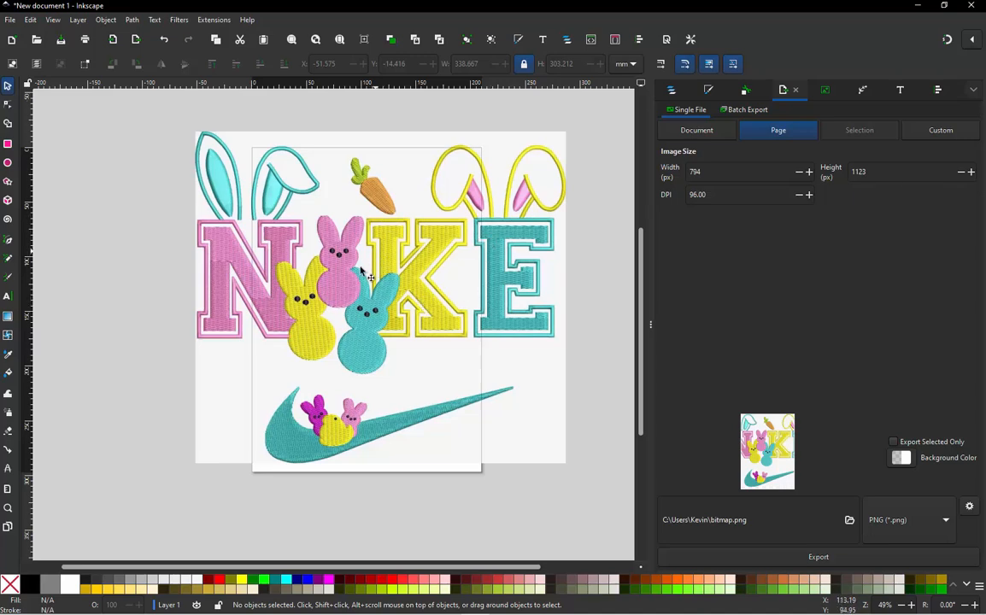
{"action": "scroll", "coordinate": [226, 324], "scroll_direction": "down", "scroll_amount": 3}
{"action": "scroll", "coordinate": [241, 312], "scroll_direction": "up", "scroll_amount": 1}
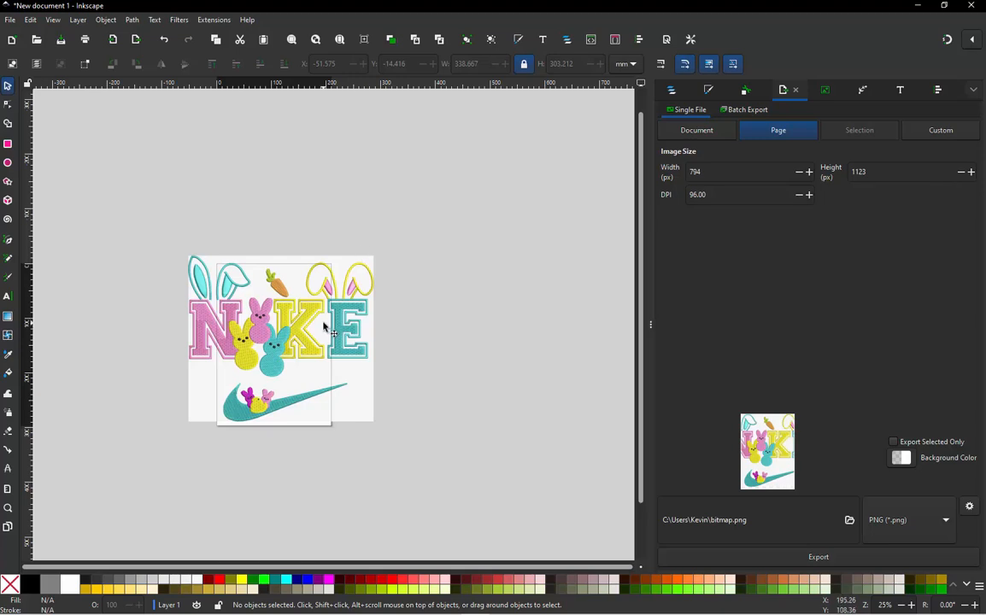
{"action": "left_click_drag", "start_coordinate": [325, 328], "coordinate": [540, 212]}
{"action": "left_click", "coordinate": [399, 186]}
- Examine the NIKE bunny reference design, including its letters, bunny ears, carrot and swoosh
{"action": "scroll", "coordinate": [563, 138], "scroll_direction": "up", "scroll_amount": 1}
{"action": "scroll", "coordinate": [398, 161], "scroll_direction": "down", "scroll_amount": 1}
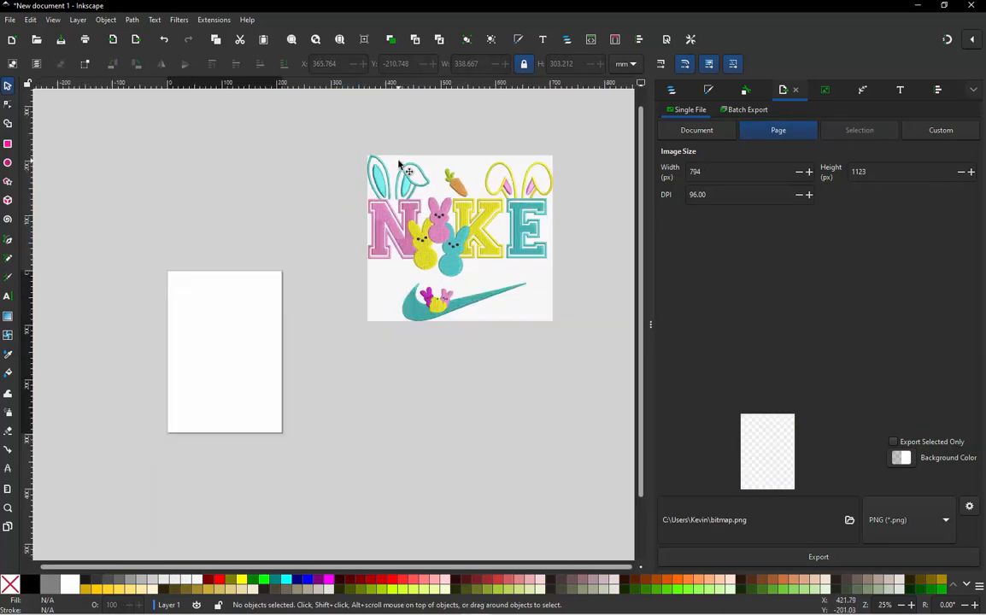
{"action": "scroll", "coordinate": [521, 159], "scroll_direction": "up", "scroll_amount": 1}
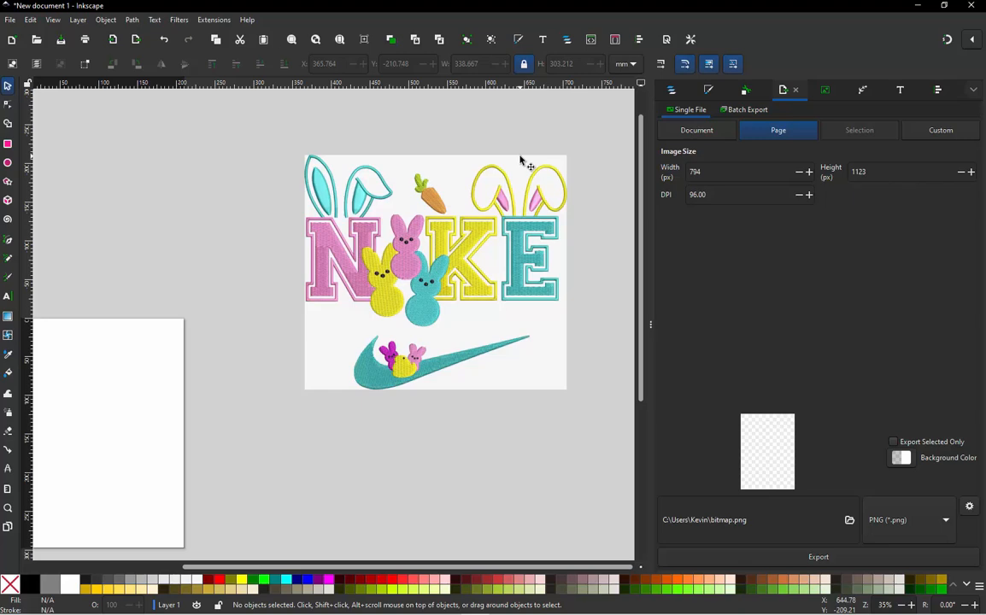
{"action": "left_click", "coordinate": [450, 198]}
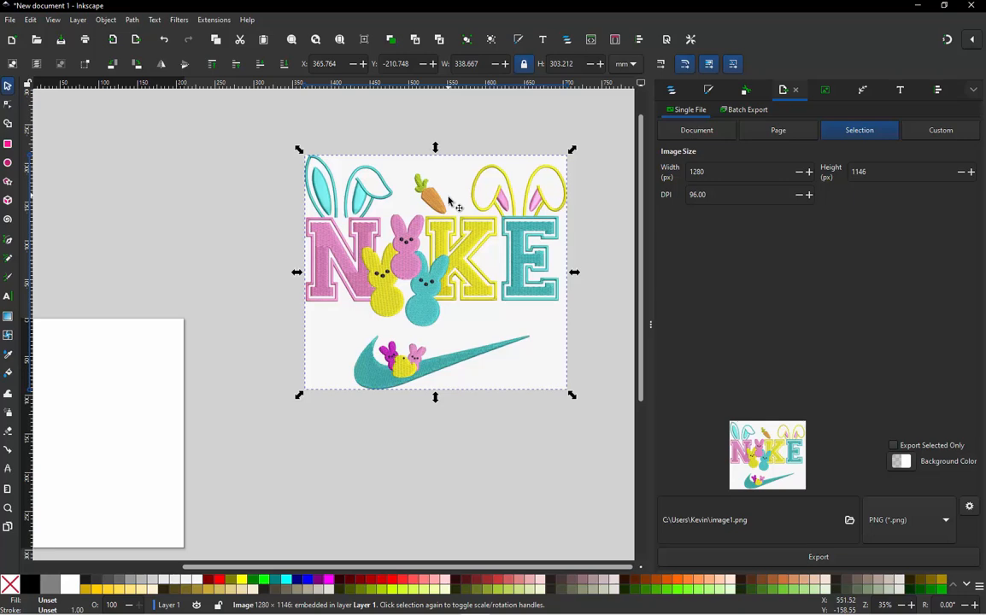
{"action": "scroll", "coordinate": [451, 198], "scroll_direction": "down", "scroll_amount": 2}
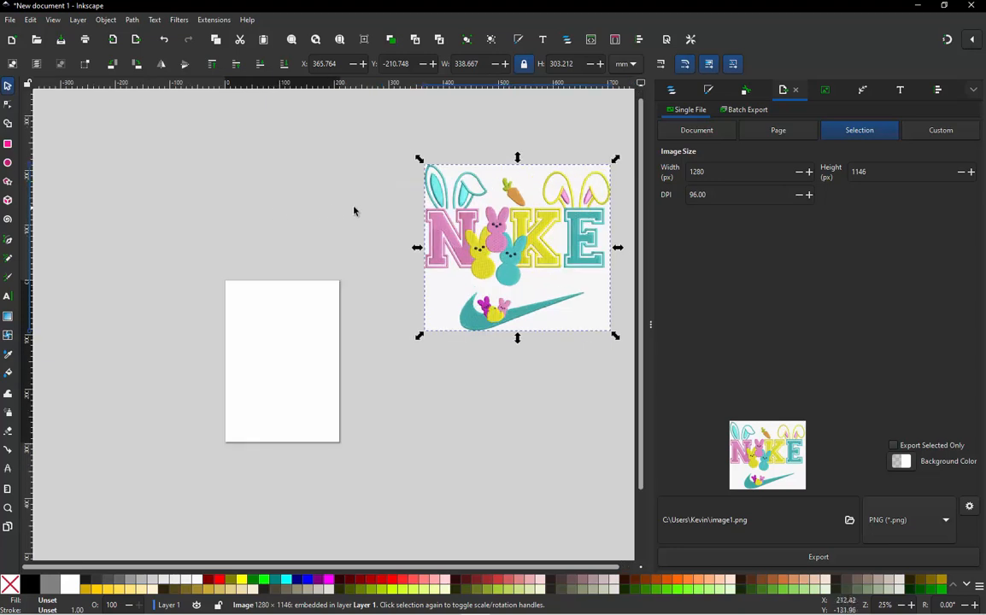
{"action": "left_click", "coordinate": [354, 211]}
{"action": "scroll", "coordinate": [376, 214], "scroll_direction": "up", "scroll_amount": 2}
{"action": "scroll", "coordinate": [463, 253], "scroll_direction": "down", "scroll_amount": 1}
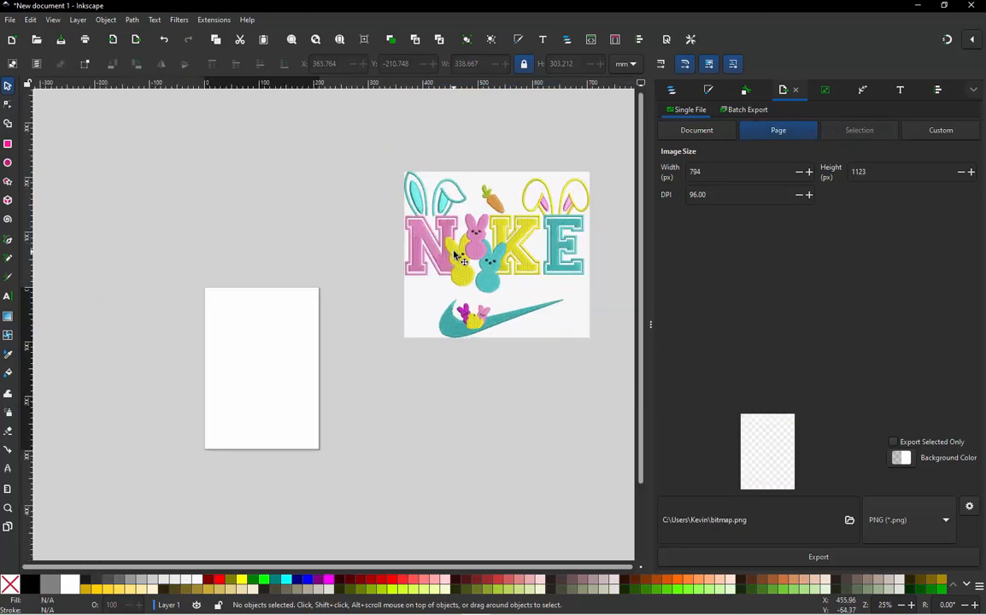
{"action": "scroll", "coordinate": [512, 248], "scroll_direction": "up", "scroll_amount": 1}
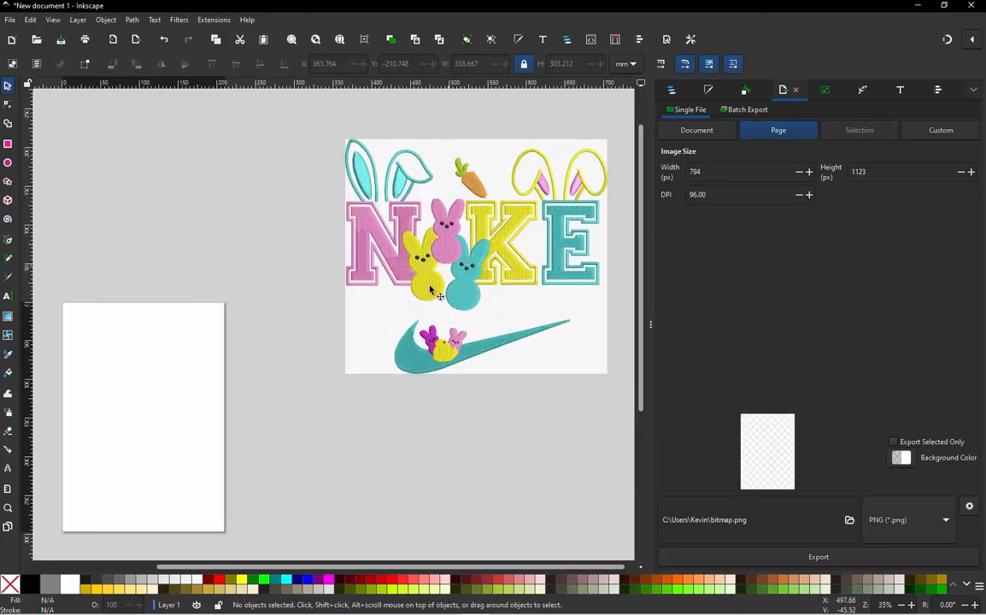
{"action": "scroll", "coordinate": [425, 300], "scroll_direction": "down", "scroll_amount": 2}
{"action": "scroll", "coordinate": [424, 301], "scroll_direction": "up", "scroll_amount": 2}
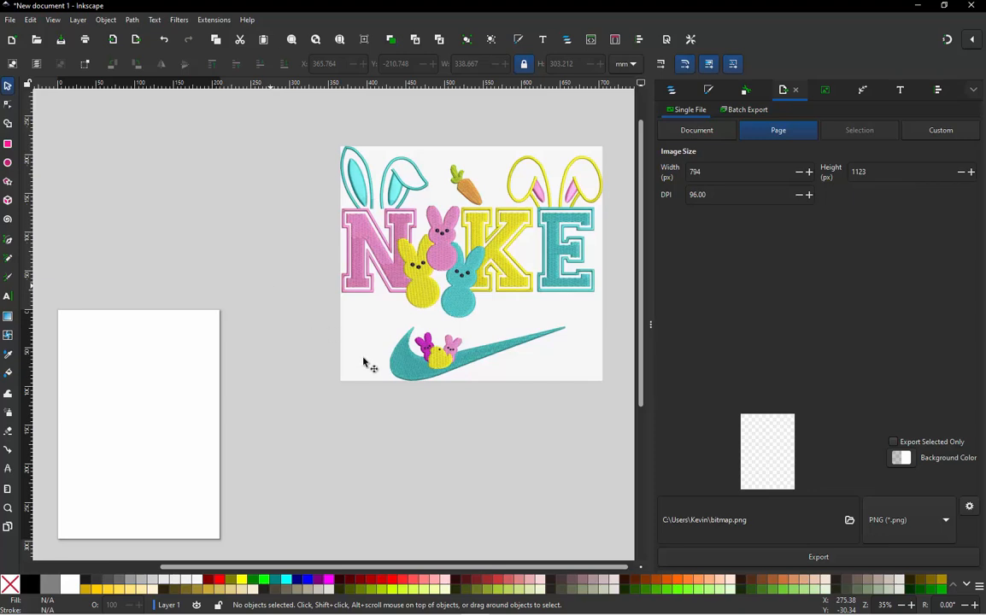
{"action": "scroll", "coordinate": [365, 363], "scroll_direction": "down", "scroll_amount": 1, "text": "ctrl"}
{"action": "scroll", "coordinate": [314, 342], "scroll_direction": "down", "scroll_amount": 1, "text": "ctrl"}
{"action": "scroll", "coordinate": [293, 385], "scroll_direction": "up", "scroll_amount": 1, "text": "ctrl"}
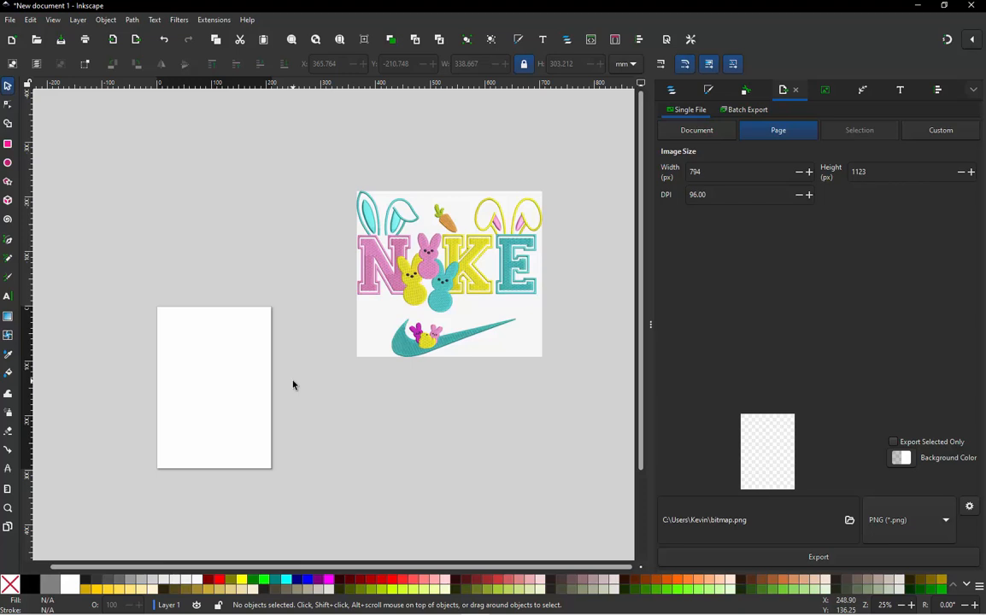
{"action": "scroll", "coordinate": [427, 270], "scroll_direction": "up", "scroll_amount": 1, "text": "ctrl"}
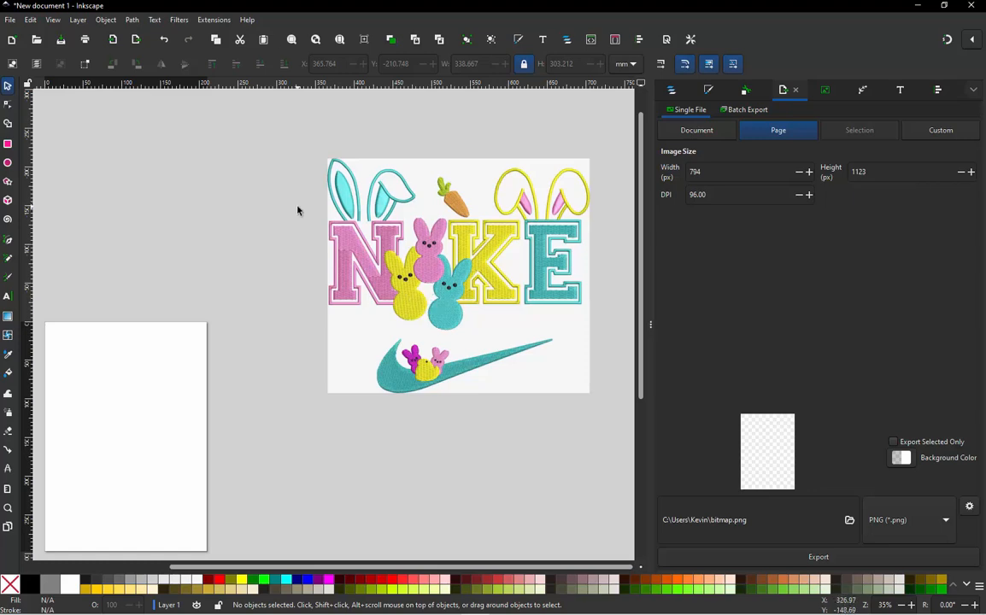
{"action": "scroll", "coordinate": [338, 175], "scroll_direction": "down", "scroll_amount": 1, "text": "ctrl"}
- Restore the window to a smaller size beside the desktop files and import the carrot image tdrftyfty.jpg as embedded
{"action": "double_click", "coordinate": [302, 9]}
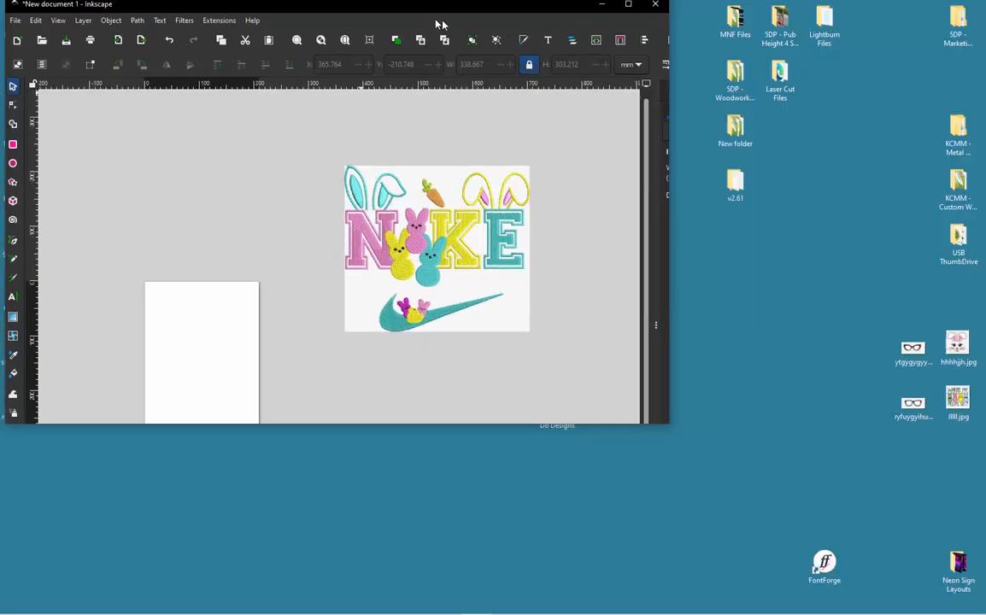
{"action": "left_click_drag", "start_coordinate": [440, 24], "coordinate": [605, 55]}
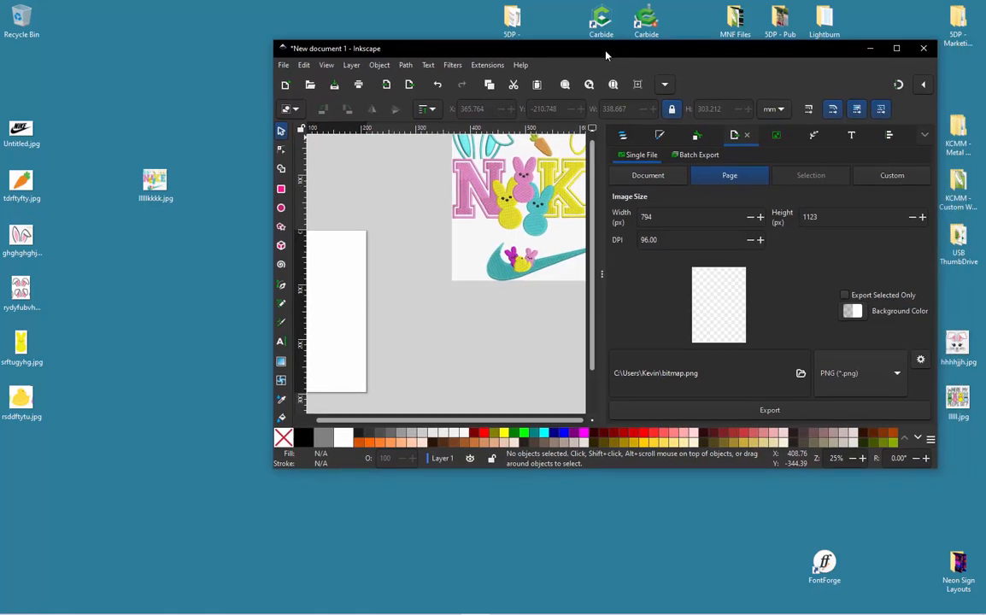
{"action": "left_click_drag", "start_coordinate": [934, 469], "coordinate": [950, 517]}
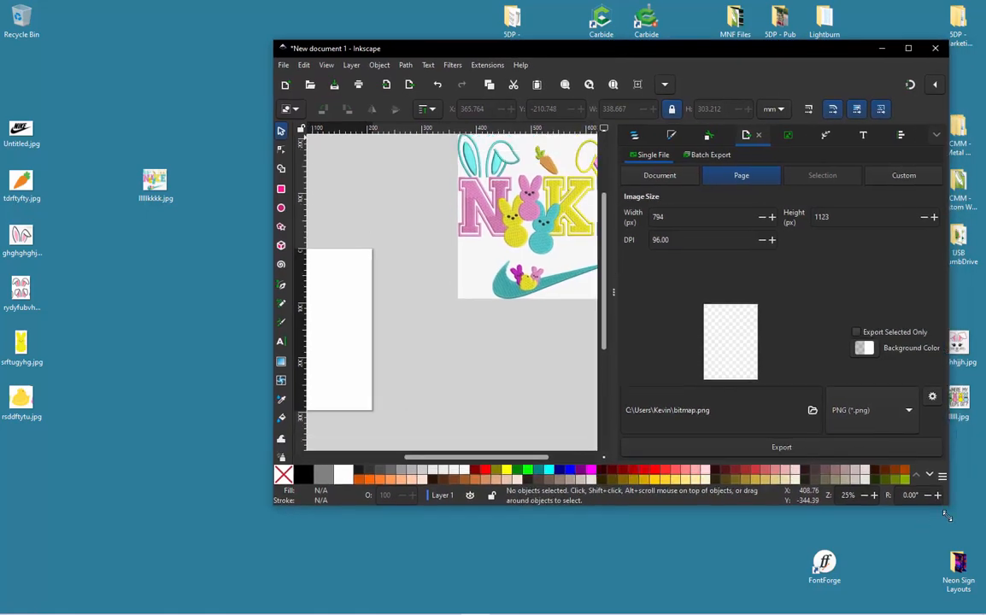
{"action": "left_click", "coordinate": [169, 297]}
{"action": "left_click_drag", "start_coordinate": [29, 171], "coordinate": [413, 279]}
{"action": "left_click", "coordinate": [288, 267]}
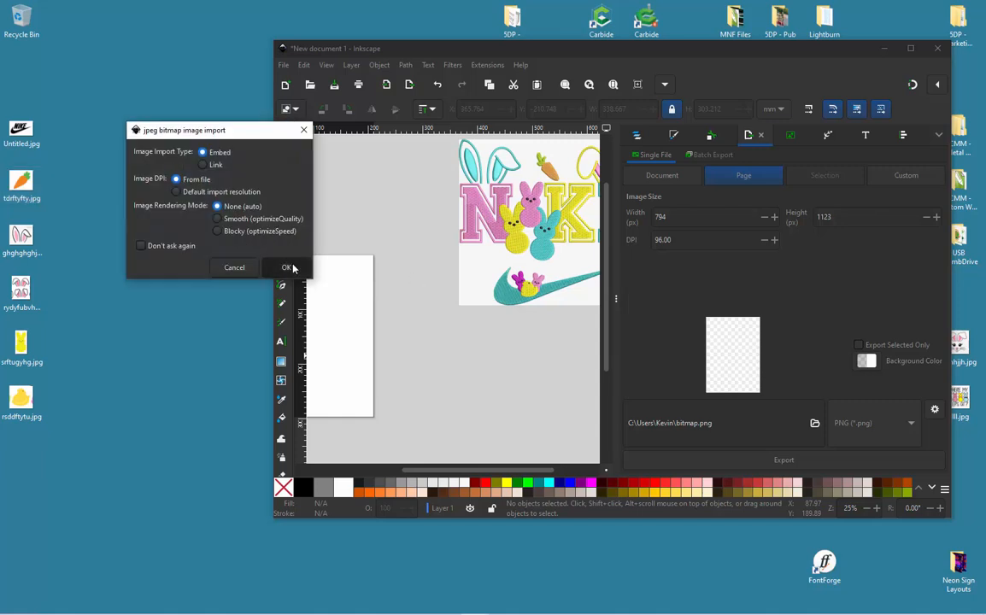
- Move the carrot image above the page, clear of the NIKE design, and maximize the window
{"action": "left_click_drag", "start_coordinate": [445, 317], "coordinate": [405, 304]}
{"action": "scroll", "coordinate": [469, 224], "scroll_direction": "down", "scroll_amount": 2}
{"action": "scroll", "coordinate": [469, 224], "scroll_direction": "up", "scroll_amount": 1}
{"action": "scroll", "coordinate": [468, 224], "scroll_direction": "up", "scroll_amount": 1}
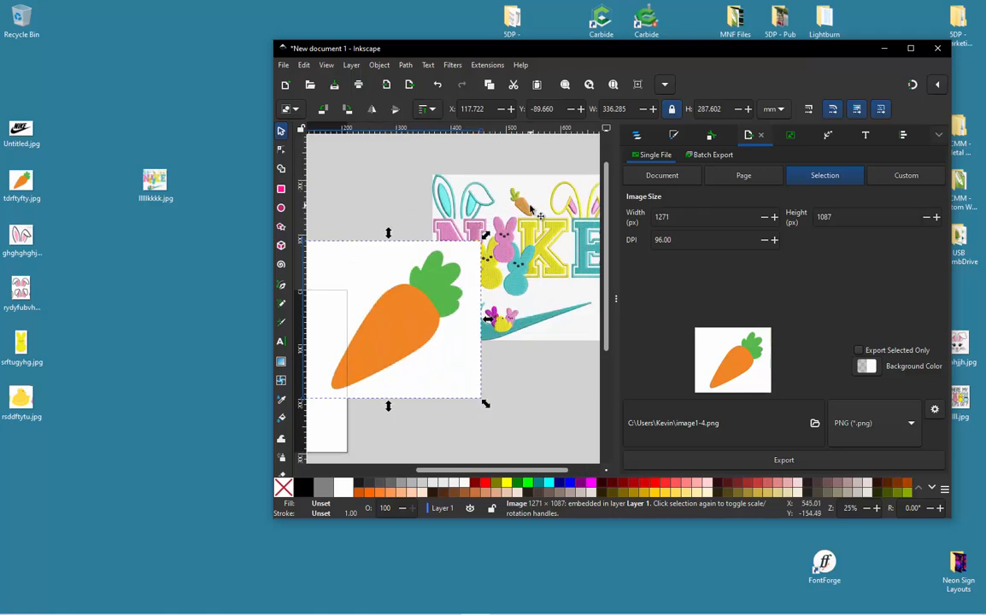
{"action": "scroll", "coordinate": [564, 298], "scroll_direction": "down", "scroll_amount": 1}
{"action": "left_click_drag", "start_coordinate": [462, 308], "coordinate": [357, 175]}
{"action": "scroll", "coordinate": [359, 192], "scroll_direction": "up", "scroll_amount": 1}
{"action": "scroll", "coordinate": [474, 247], "scroll_direction": "down", "scroll_amount": 1}
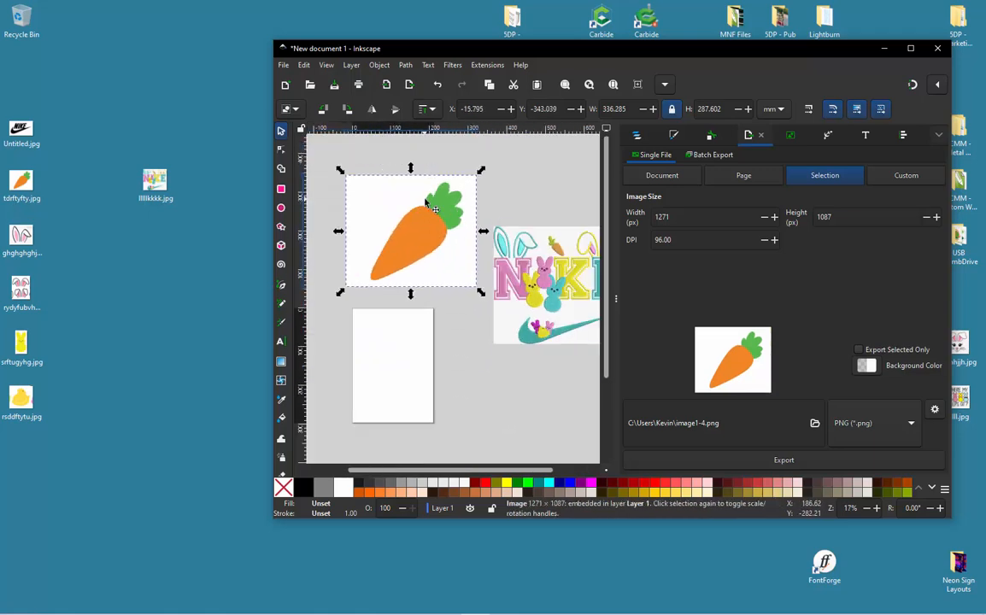
{"action": "scroll", "coordinate": [474, 248], "scroll_direction": "up", "scroll_amount": 1}
{"action": "double_click", "coordinate": [502, 49]}
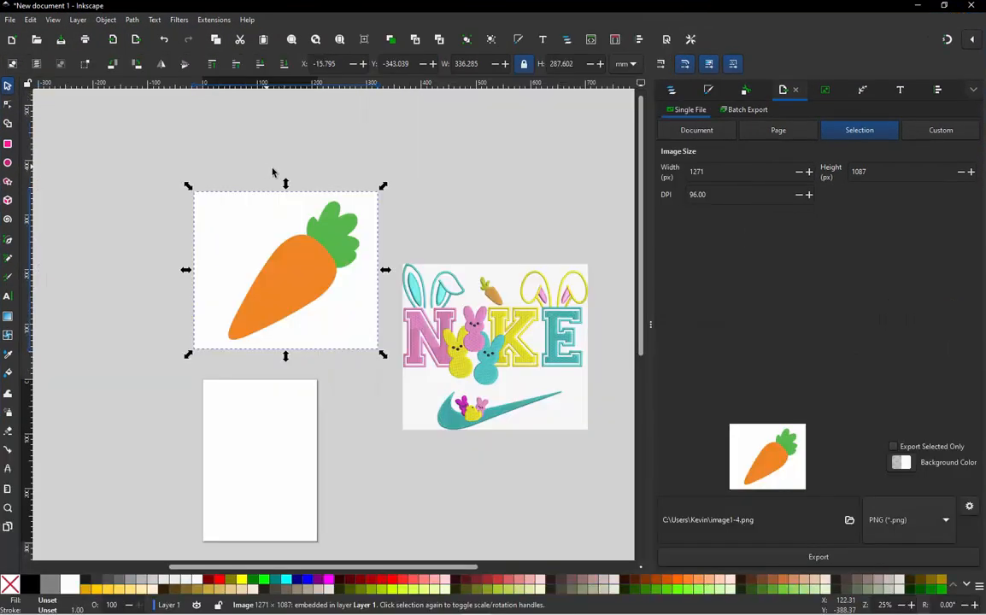
{"action": "left_click_drag", "start_coordinate": [304, 251], "coordinate": [263, 227]}
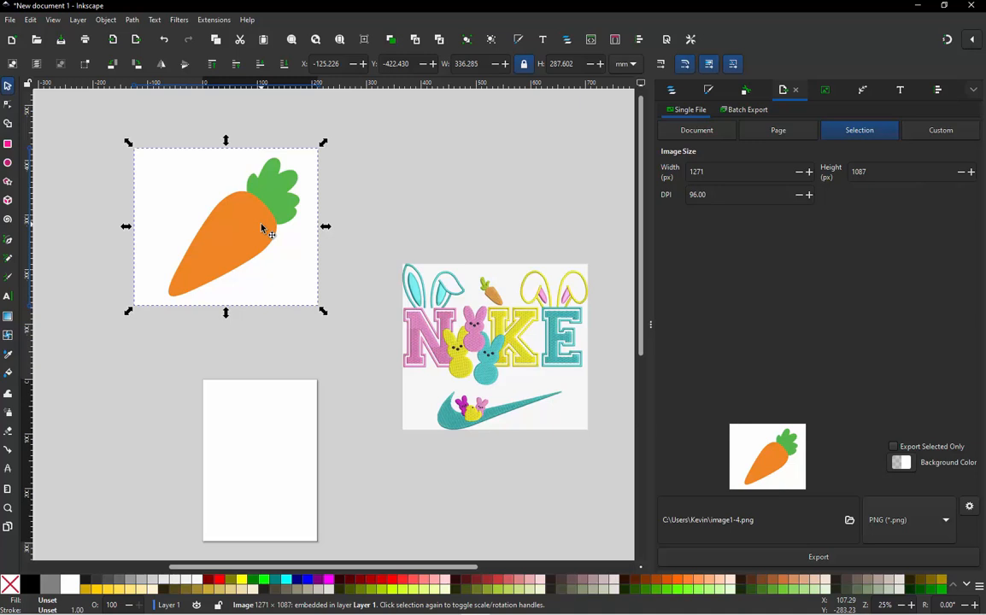
- Open Trace Bitmap for the carrot image and set a multicolor trace with the Colors detection mode
{"action": "right_click", "coordinate": [210, 232]}
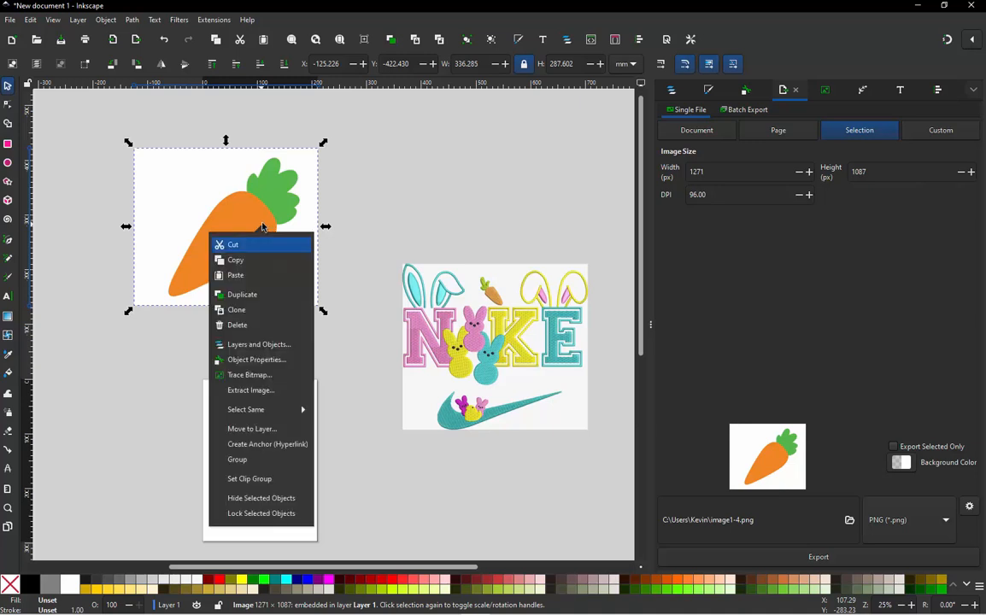
{"action": "left_click", "coordinate": [272, 380]}
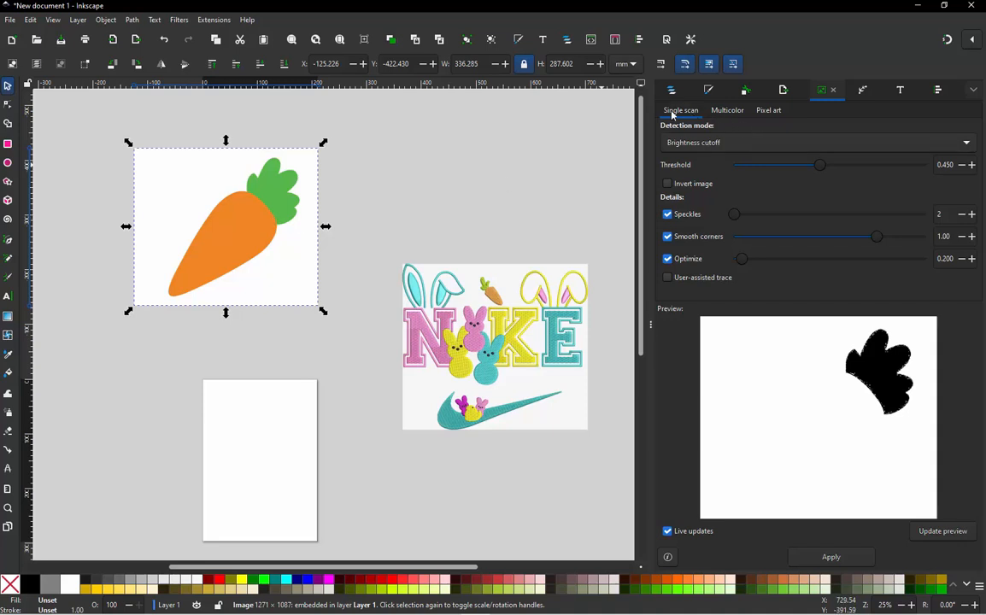
{"action": "left_click", "coordinate": [726, 112]}
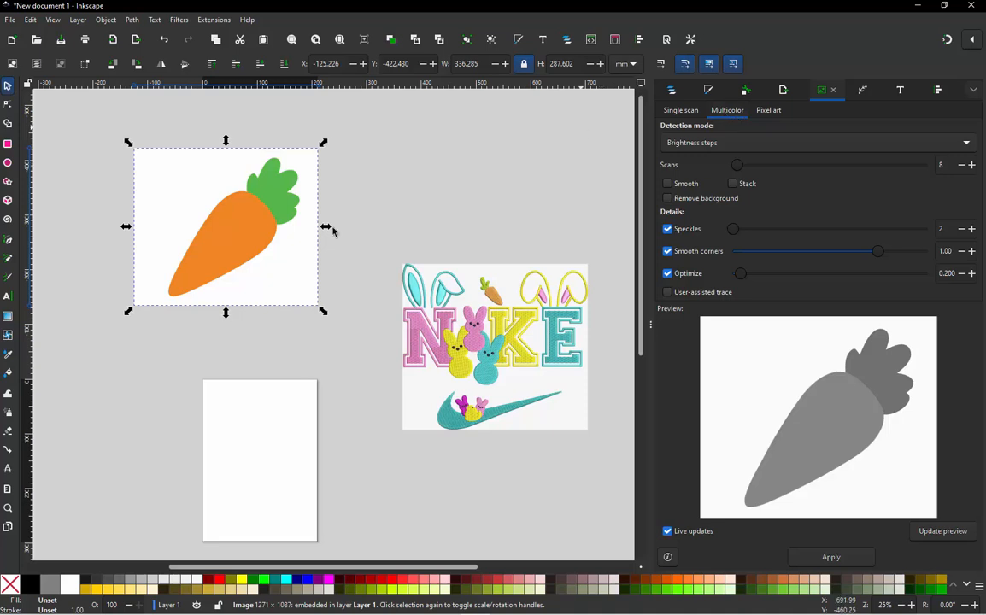
{"action": "left_click", "coordinate": [692, 147]}
{"action": "left_click", "coordinate": [679, 161]}
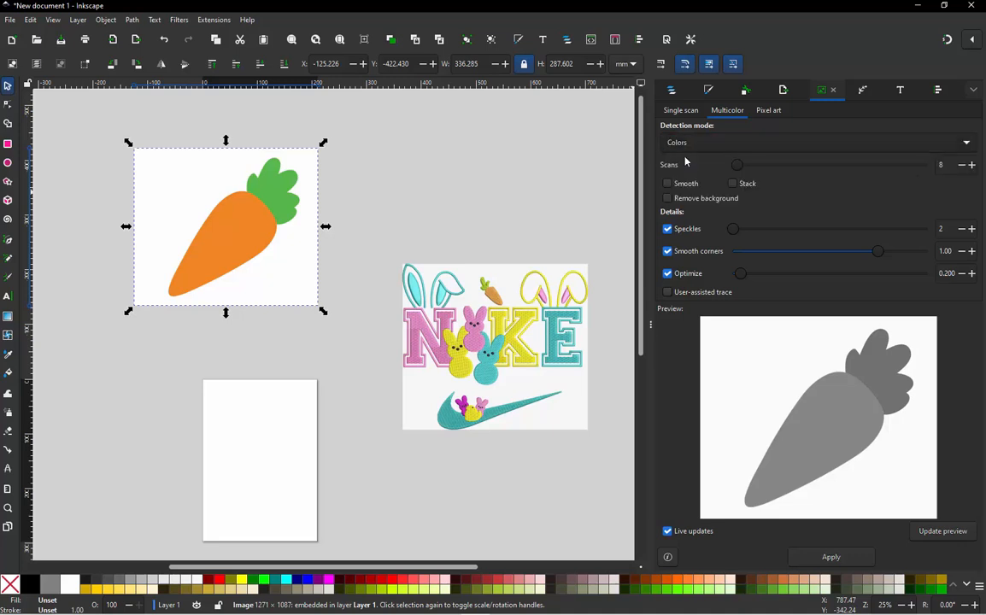
- Try the Grays and Autotrace (slower) detection modes on the carrot trace preview
{"action": "left_click", "coordinate": [702, 147]}
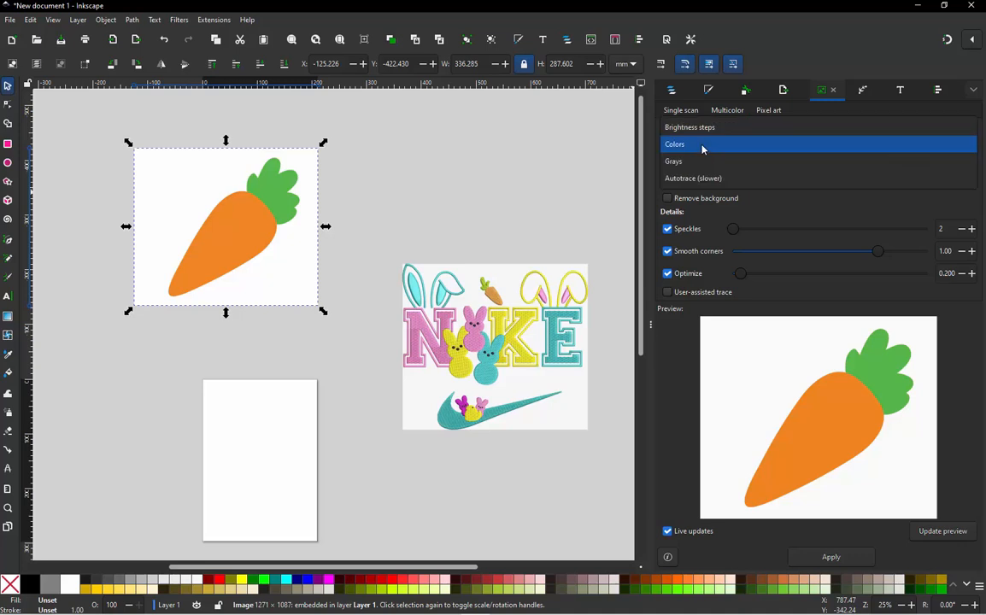
{"action": "left_click", "coordinate": [695, 163]}
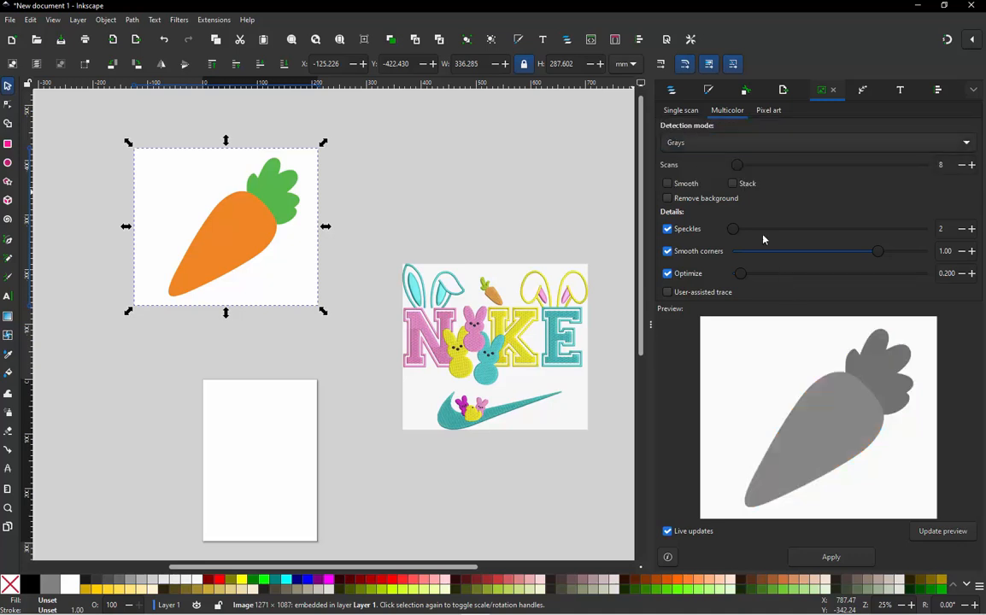
{"action": "left_click", "coordinate": [703, 151]}
{"action": "left_click", "coordinate": [700, 161]}
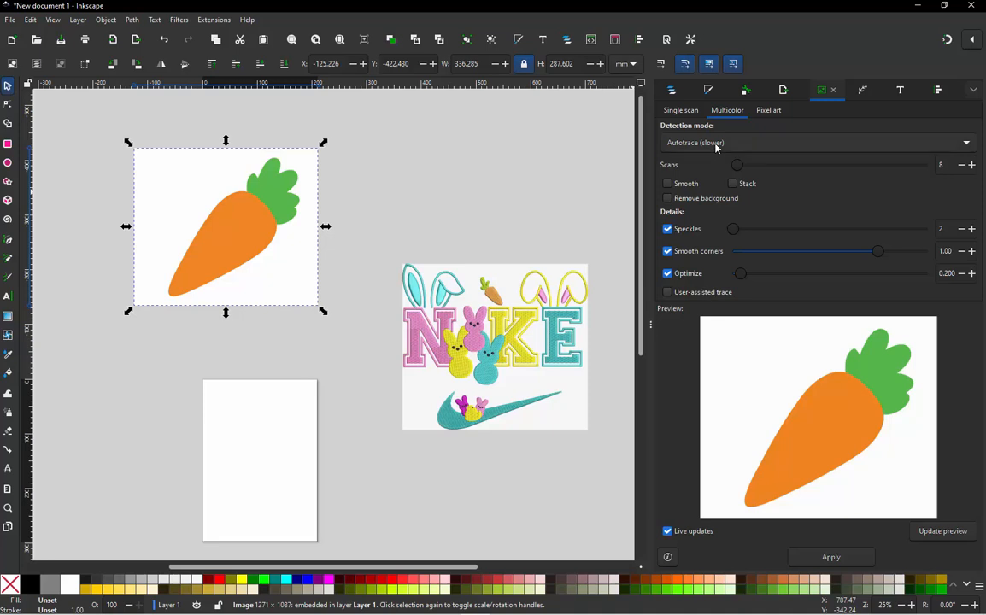
- Trace the carrot image with Colors detection, 3 scans, Stack and Remove background enabled, and Smooth disabled
{"action": "left_click", "coordinate": [715, 147]}
{"action": "left_click", "coordinate": [682, 114]}
{"action": "left_click", "coordinate": [667, 199]}
{"action": "left_click", "coordinate": [732, 186]}
{"action": "left_click", "coordinate": [677, 186]}
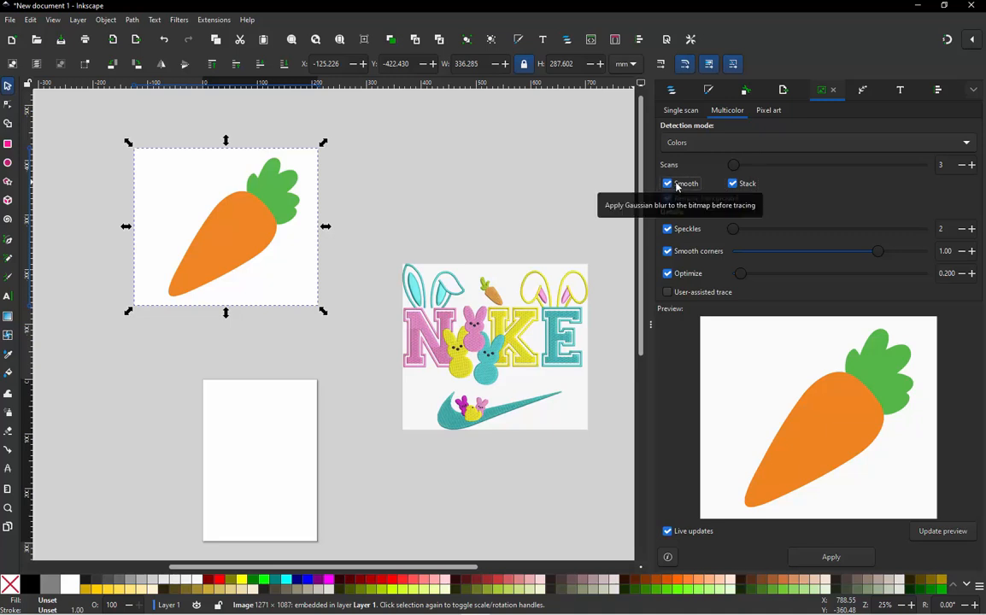
{"action": "left_click", "coordinate": [677, 186]}
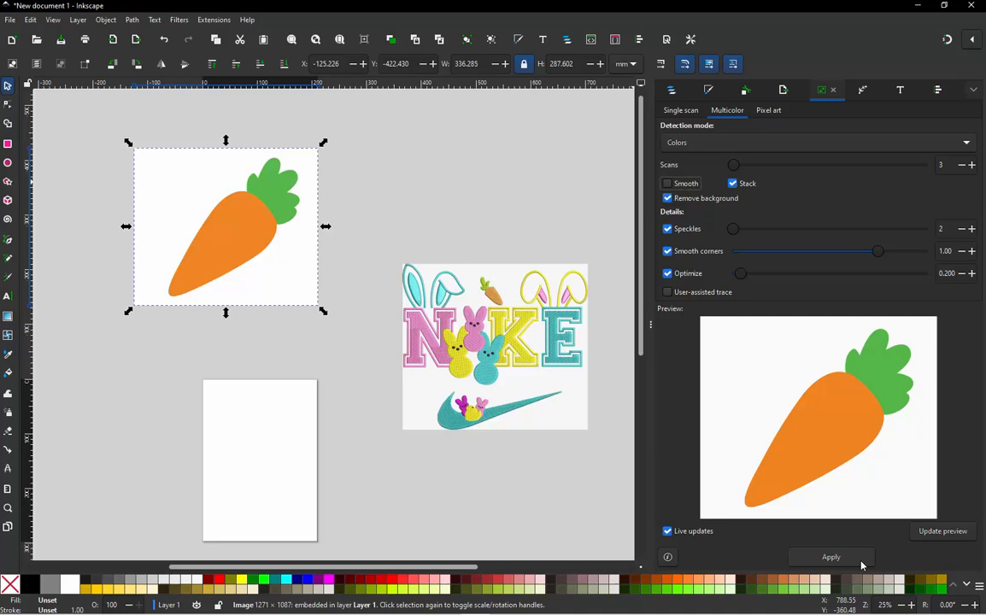
{"action": "left_click", "coordinate": [861, 560]}
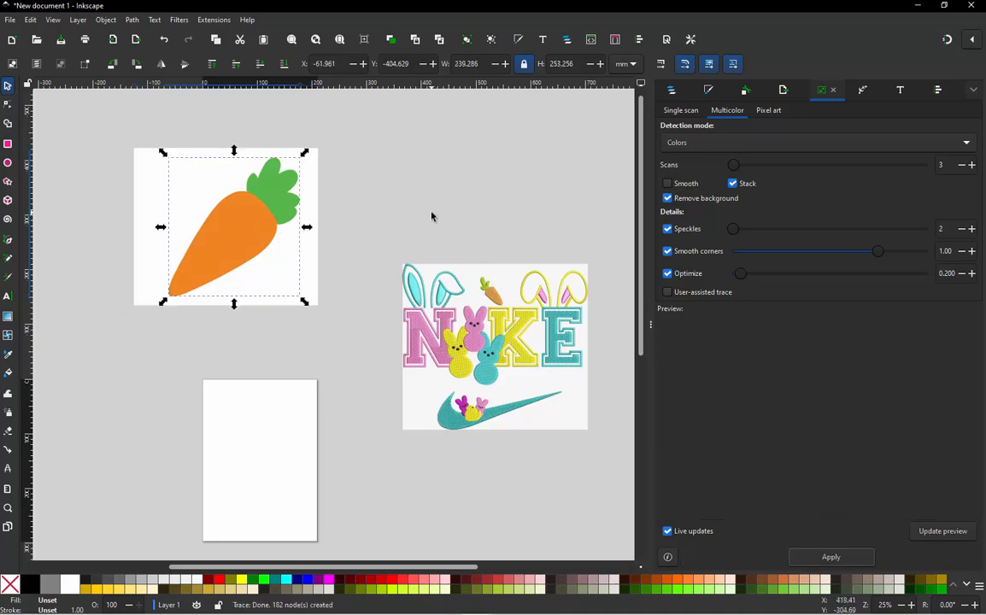
- Move the traced carrot down over the page's upper-left edge and delete the original carrot bitmap
{"action": "mouse_move", "coordinate": [245, 258]}
{"action": "left_mouse_down"}
{"action": "mouse_move", "coordinate": [233, 305]}
{"action": "mouse_move", "coordinate": [234, 405]}
{"action": "mouse_move", "coordinate": [216, 432]}
{"action": "left_mouse_up"}
{"action": "left_click_drag", "start_coordinate": [355, 134], "coordinate": [127, 318]}
{"action": "key", "text": "Delete"}
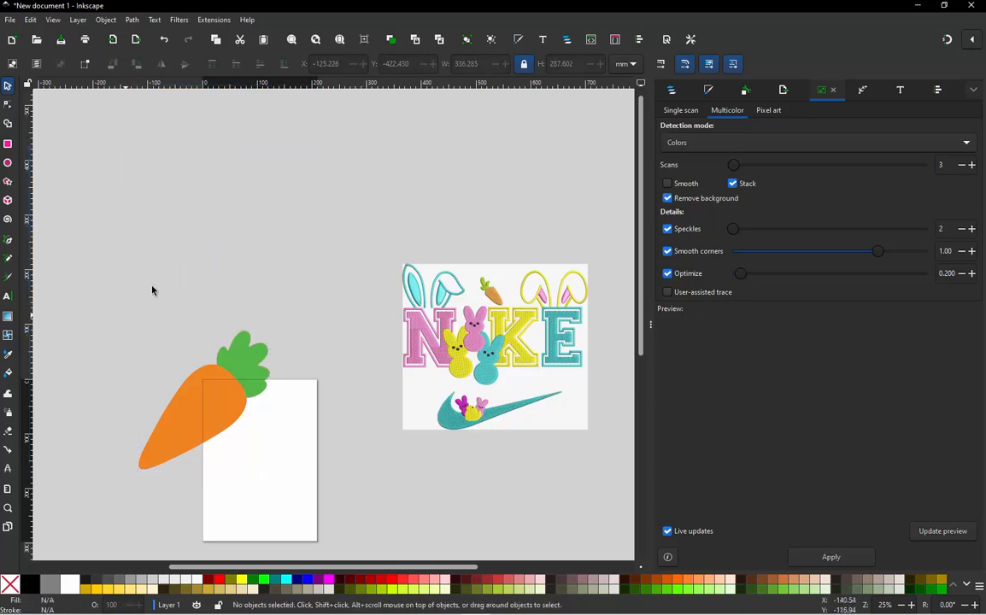
- Move the traced carrot above the page and check its two paths in the object list
{"action": "left_click_drag", "start_coordinate": [240, 346], "coordinate": [359, 163]}
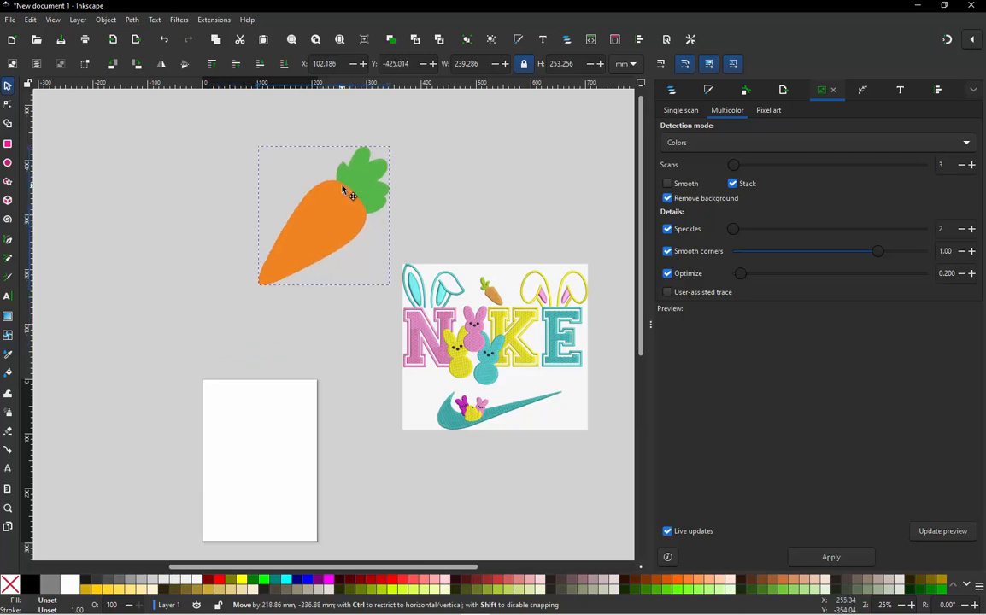
{"action": "left_click", "coordinate": [672, 92]}
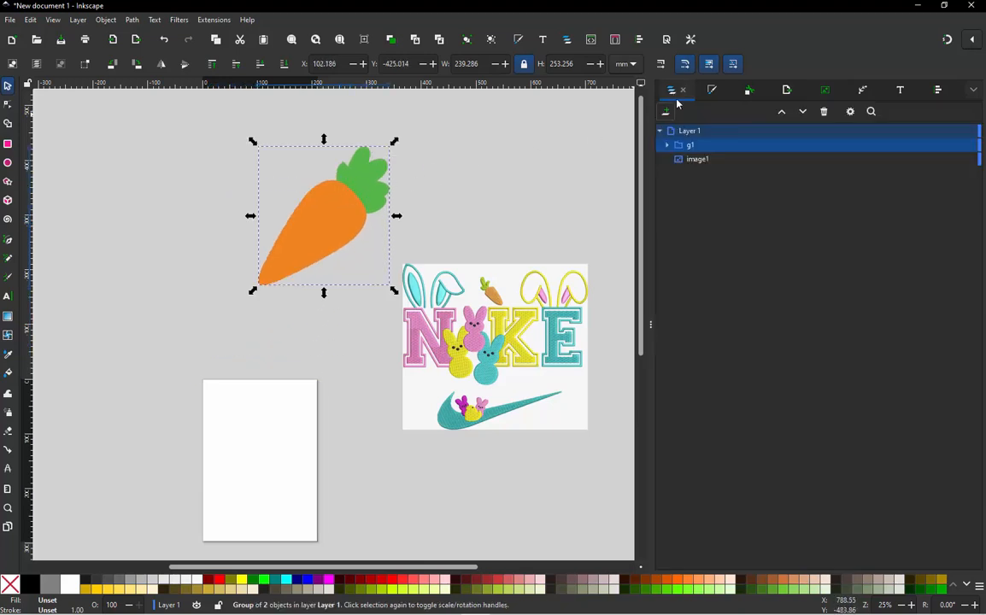
{"action": "left_click", "coordinate": [667, 145]}
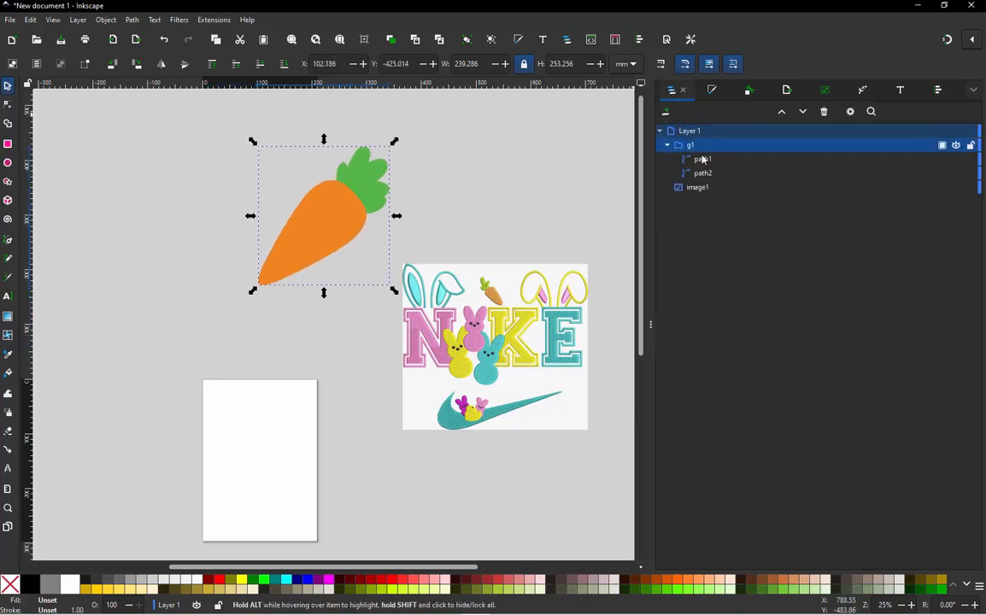
{"action": "left_click", "coordinate": [702, 159]}
{"action": "left_click", "coordinate": [708, 174]}
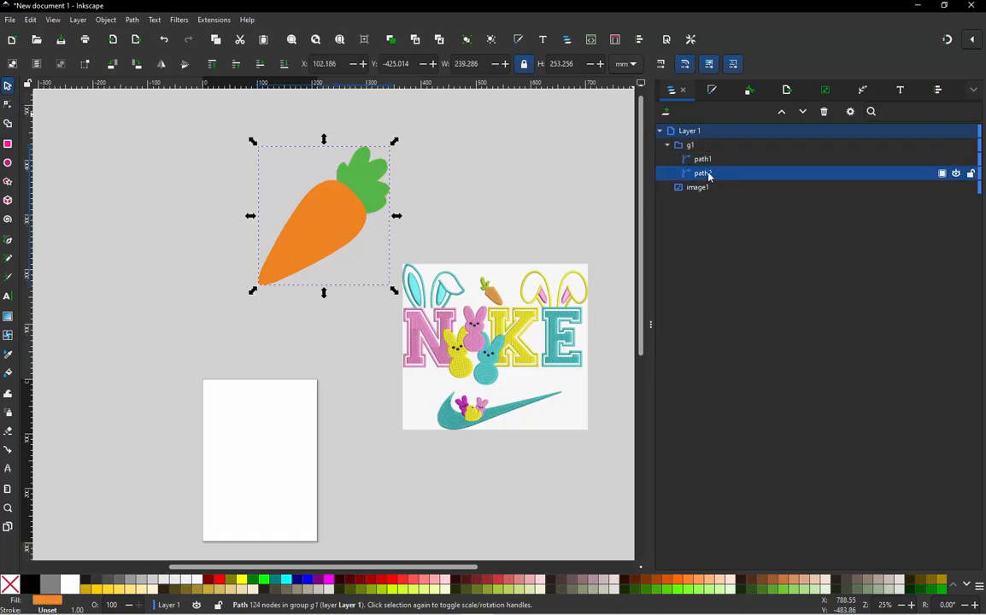
- Shift the whole traced carrot slightly further up and to the left, away from the reference design
{"action": "left_click", "coordinate": [457, 185]}
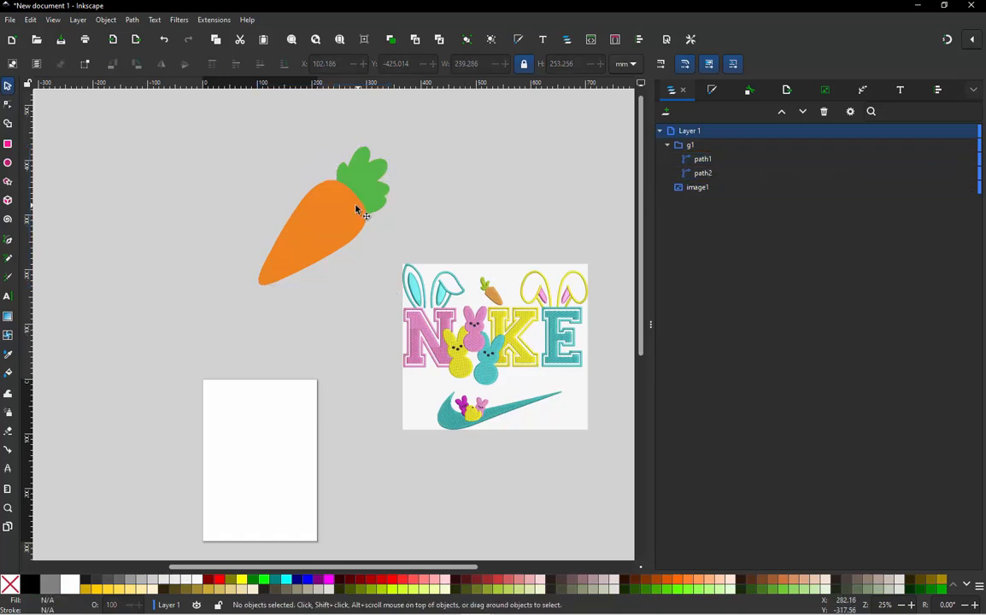
{"action": "left_click_drag", "start_coordinate": [357, 209], "coordinate": [342, 187]}
{"action": "left_click", "coordinate": [397, 237]}
{"action": "scroll", "coordinate": [379, 265], "scroll_direction": "down", "scroll_amount": 1}
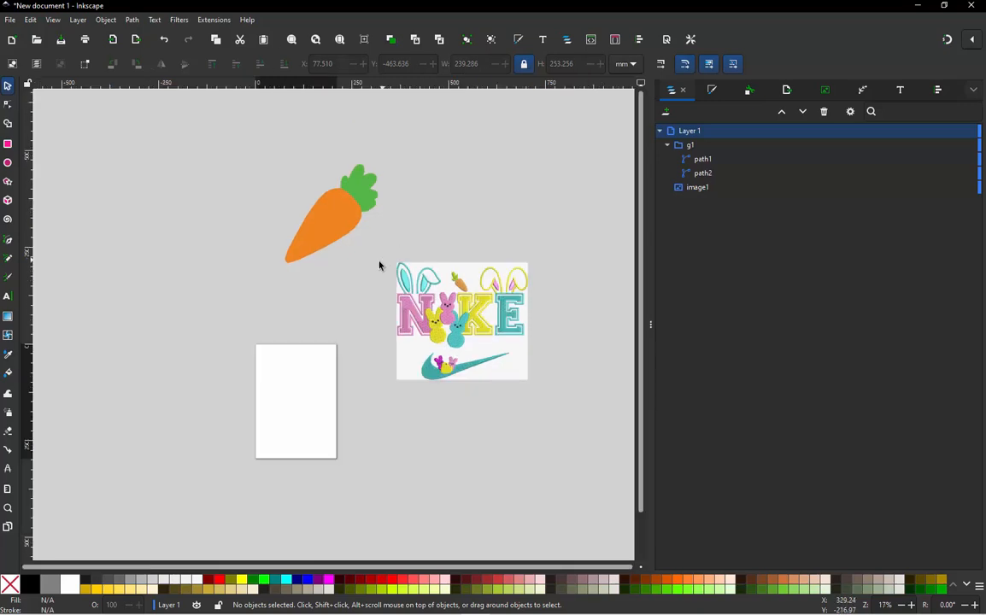
{"action": "scroll", "coordinate": [323, 196], "scroll_direction": "up", "scroll_amount": 1}
{"action": "scroll", "coordinate": [344, 219], "scroll_direction": "down", "scroll_amount": 1}
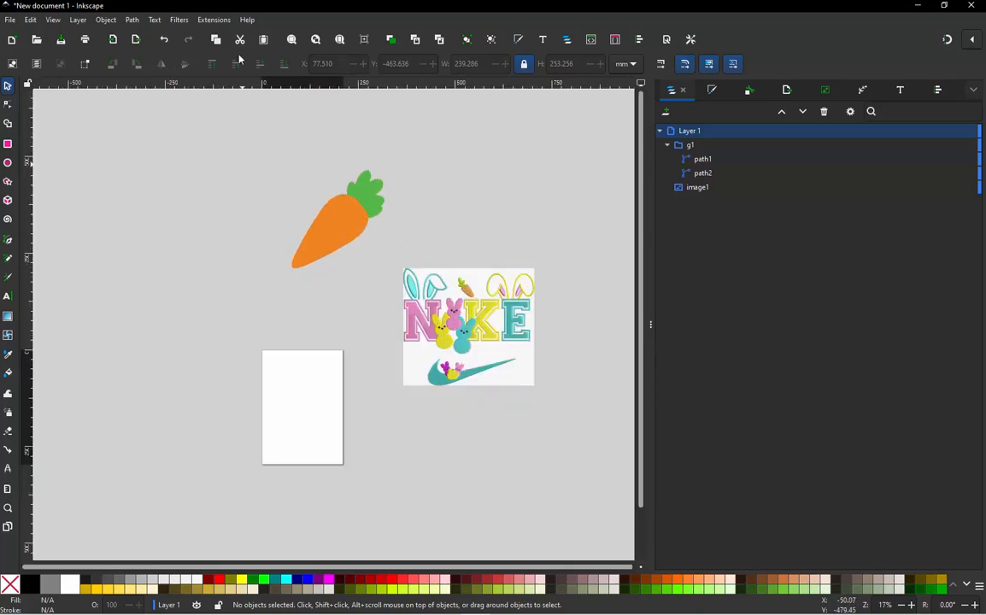
- Import the bunny ears JPG from the desktop as an embedded image and place it over the page's upper part
{"action": "left_click_drag", "start_coordinate": [359, 7], "coordinate": [384, 47]}
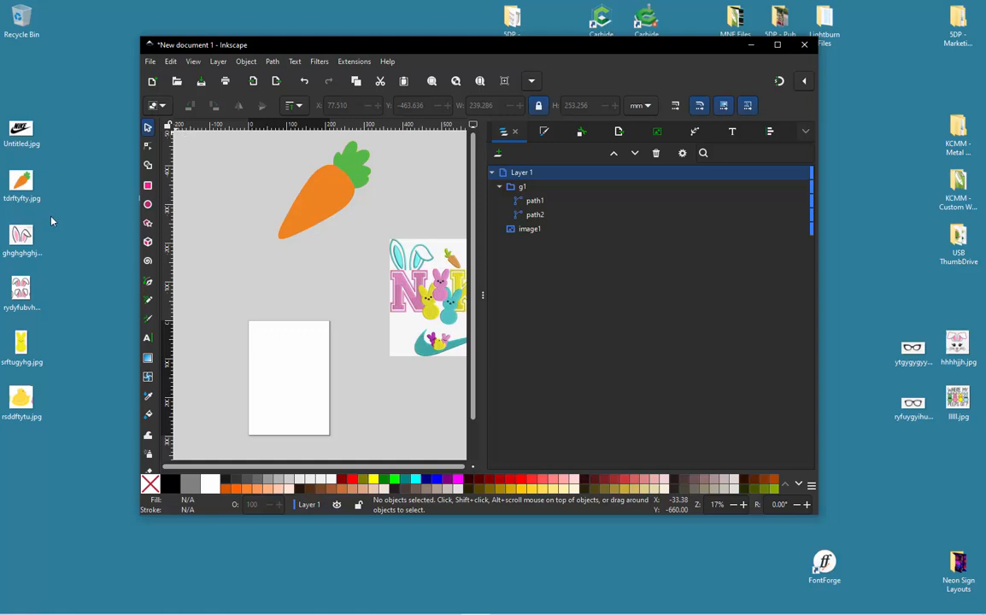
{"action": "left_click_drag", "start_coordinate": [39, 242], "coordinate": [281, 312]}
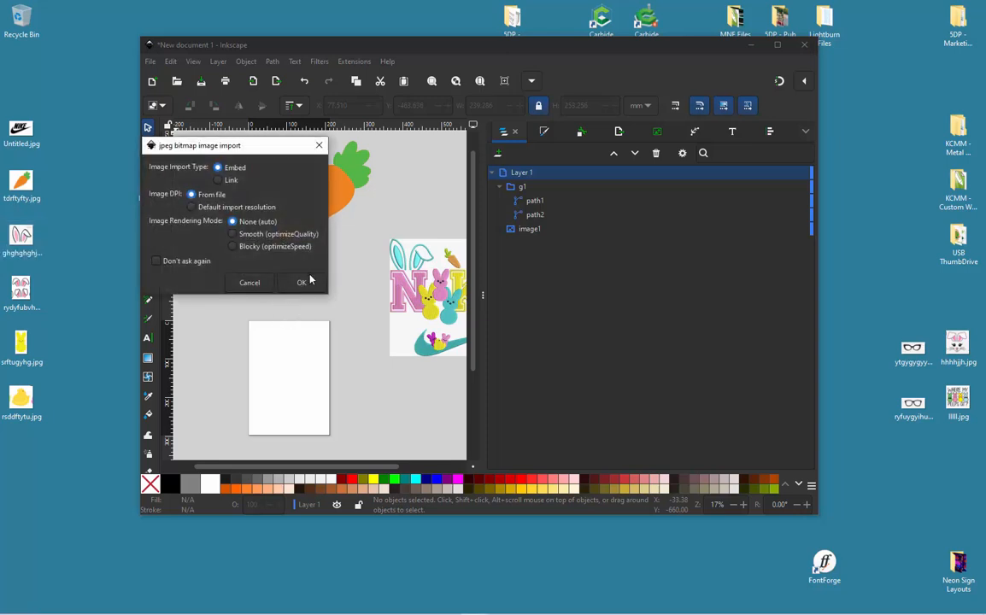
{"action": "left_click", "coordinate": [311, 281]}
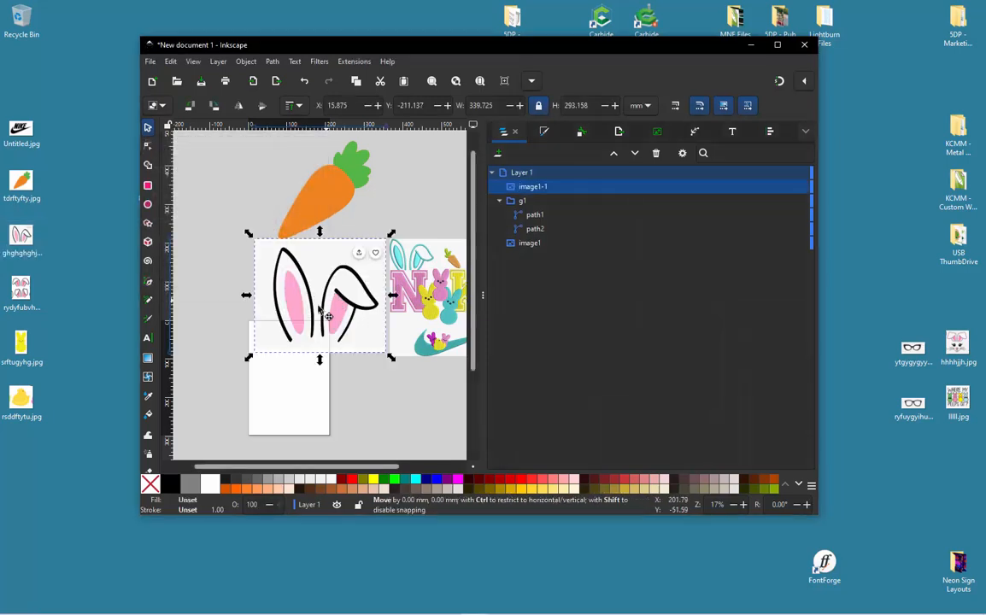
{"action": "left_click_drag", "start_coordinate": [320, 311], "coordinate": [276, 328]}
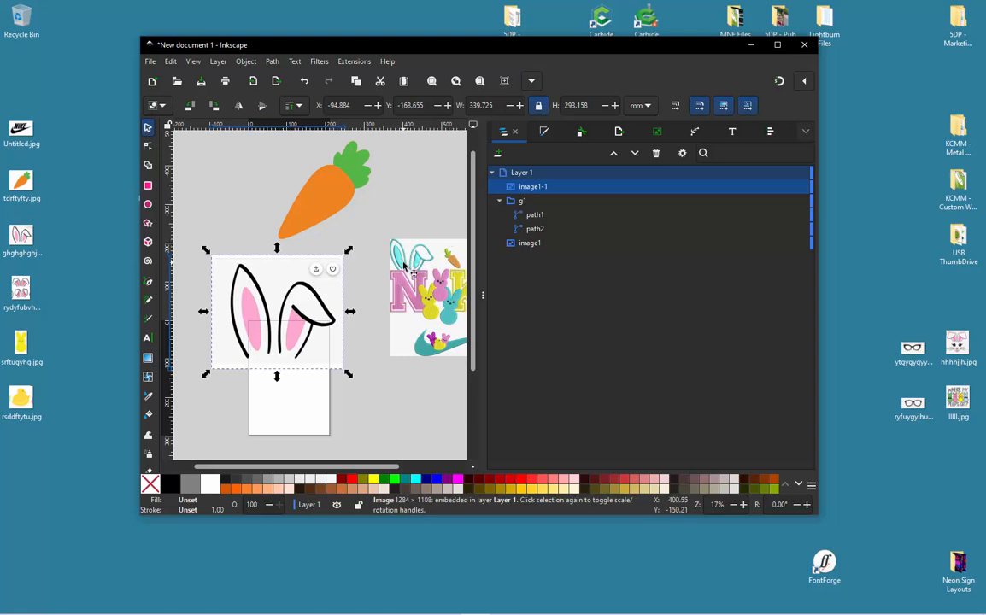
{"action": "key", "text": "Escape"}
- Trace the bunny ears image in multicolor with Colors detection, 3 scans, Stack and Remove background enabled, and Smooth disabled
{"action": "scroll", "coordinate": [301, 315], "scroll_direction": "up", "scroll_amount": 1}
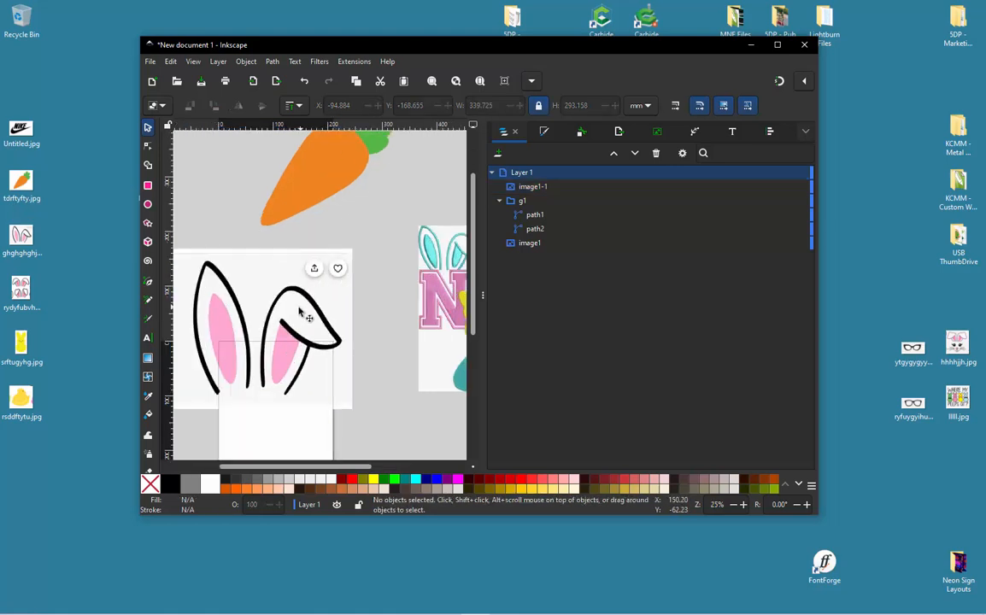
{"action": "scroll", "coordinate": [300, 311], "scroll_direction": "down", "scroll_amount": 1}
{"action": "scroll", "coordinate": [290, 316], "scroll_direction": "up", "scroll_amount": 1}
{"action": "left_click", "coordinate": [291, 303]}
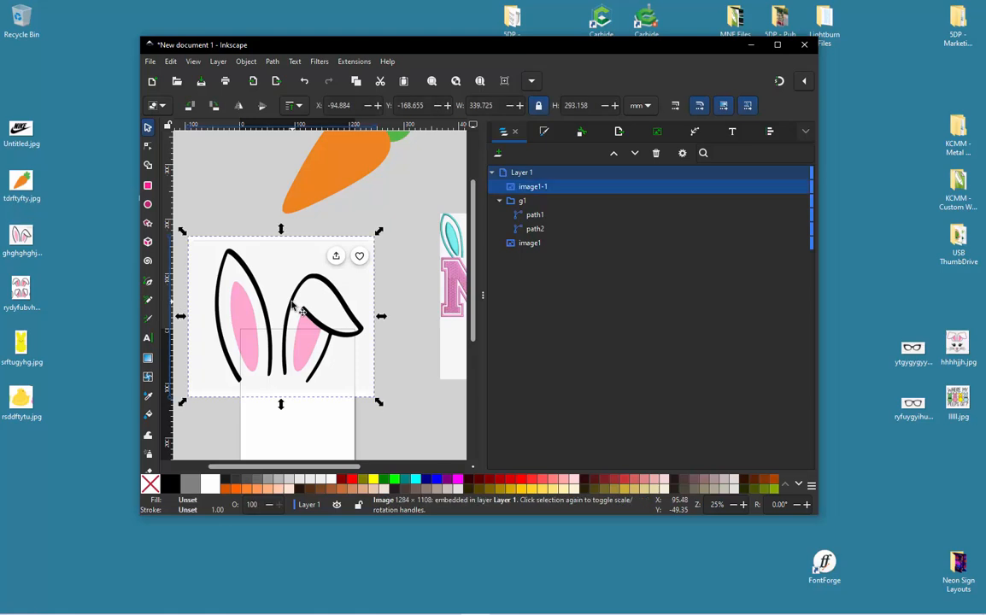
{"action": "right_click", "coordinate": [341, 304]}
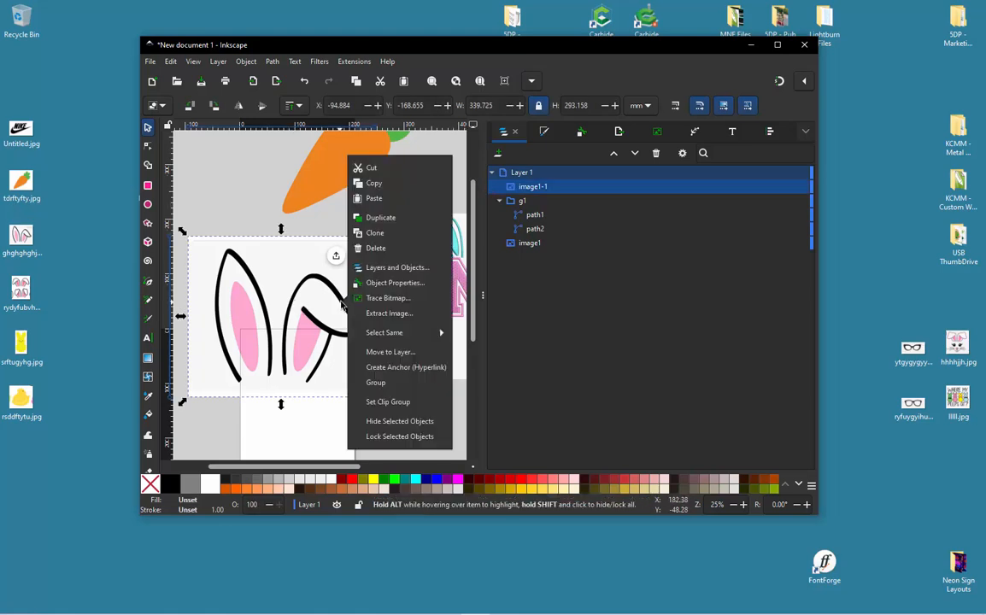
{"action": "left_click", "coordinate": [395, 298]}
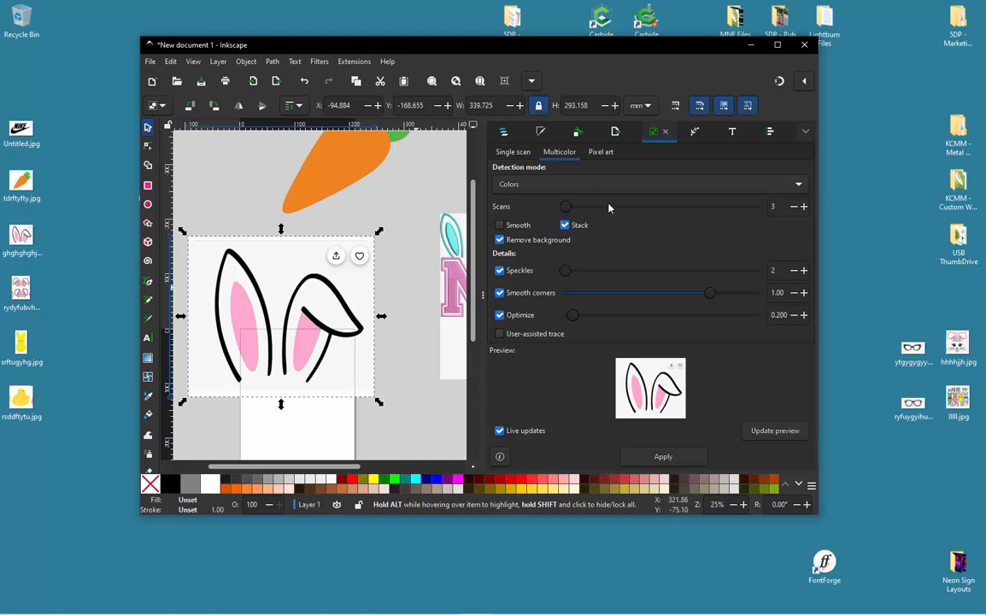
{"action": "left_click", "coordinate": [668, 460]}
- Move the traced bunny ears to the lower left of the page and delete the original ears bitmap
{"action": "scroll", "coordinate": [402, 267], "scroll_direction": "down", "scroll_amount": 1}
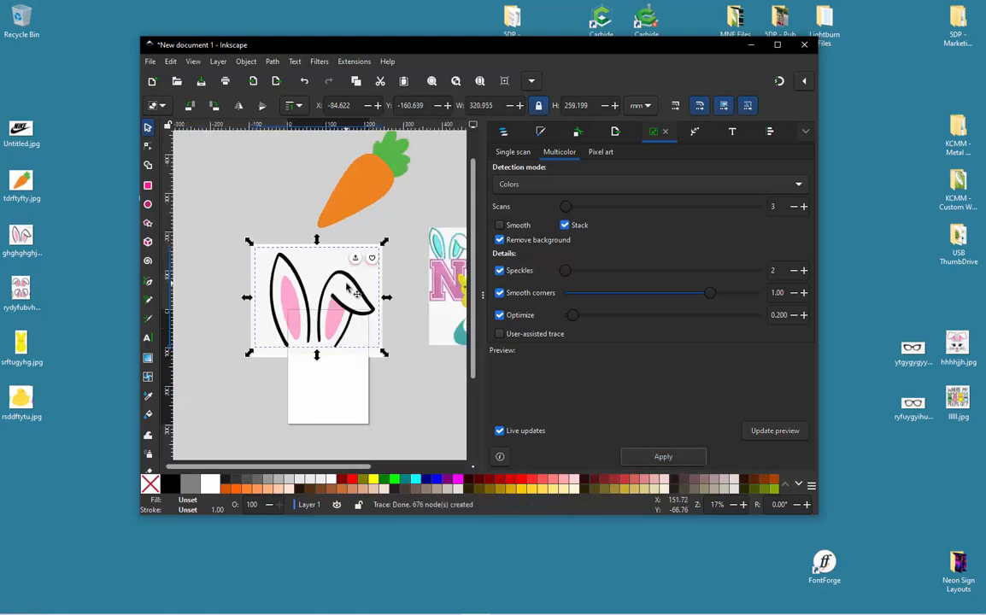
{"action": "scroll", "coordinate": [365, 266], "scroll_direction": "down", "scroll_amount": 1}
{"action": "mouse_move", "coordinate": [358, 282]}
{"action": "left_mouse_down"}
{"action": "mouse_move", "coordinate": [250, 370]}
{"action": "mouse_move", "coordinate": [283, 364]}
{"action": "mouse_move", "coordinate": [272, 368]}
{"action": "left_mouse_up"}
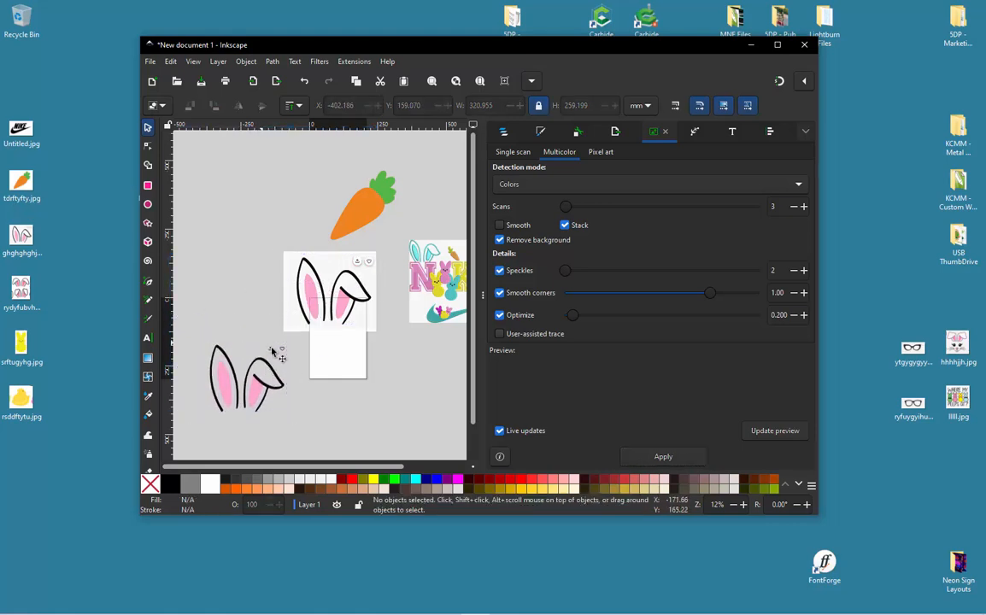
{"action": "left_click", "coordinate": [308, 262]}
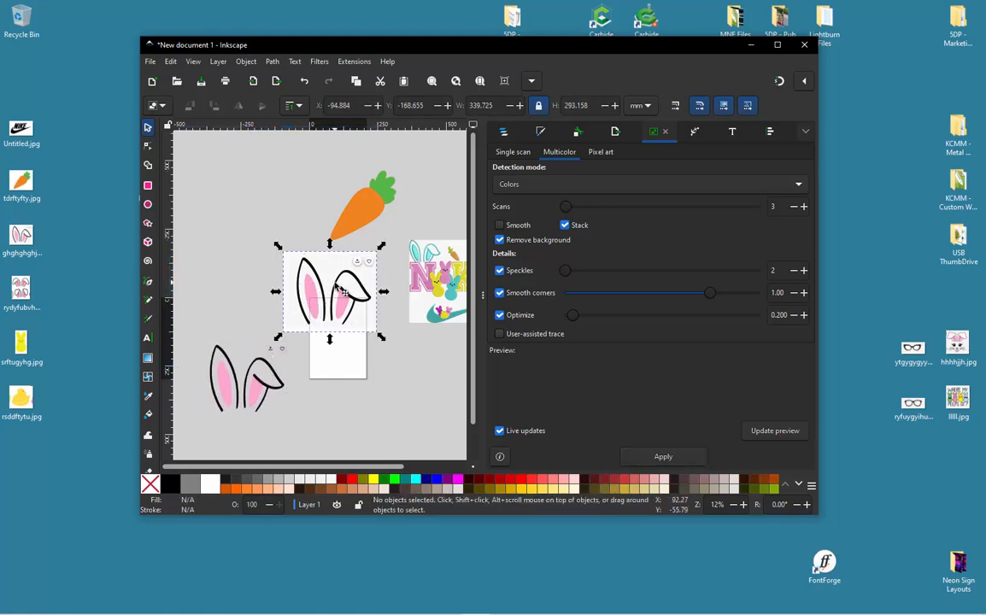
{"action": "key", "text": "Delete"}
- Examine the traced ears' share and heart icons and the two paths inside the ears group
{"action": "scroll", "coordinate": [243, 376], "scroll_direction": "up", "scroll_amount": 3}
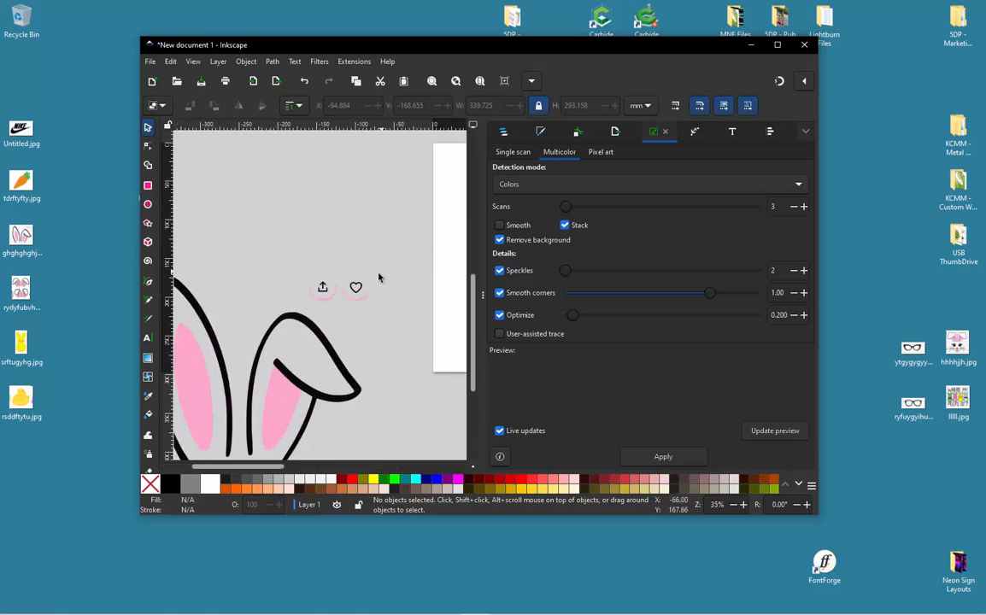
{"action": "left_click", "coordinate": [359, 287]}
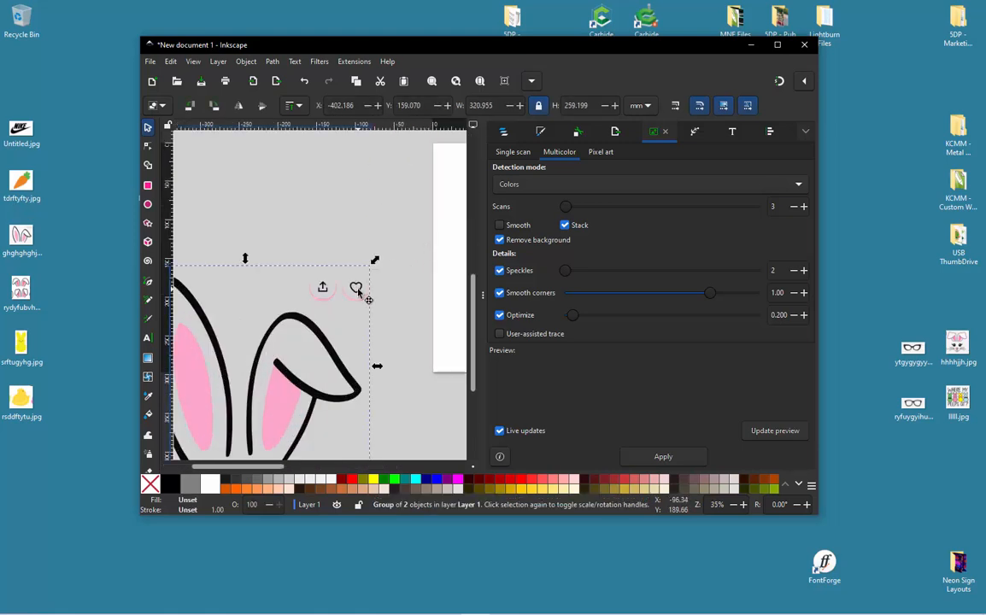
{"action": "left_click", "coordinate": [506, 133]}
{"action": "left_click", "coordinate": [500, 186]}
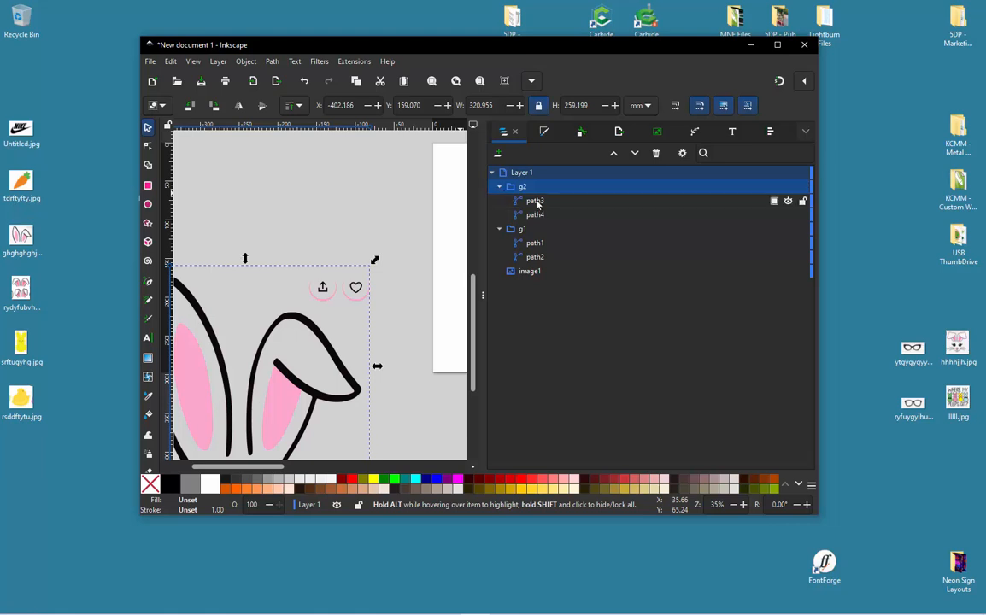
{"action": "left_click", "coordinate": [536, 202]}
{"action": "scroll", "coordinate": [365, 184], "scroll_direction": "down", "scroll_amount": 2}
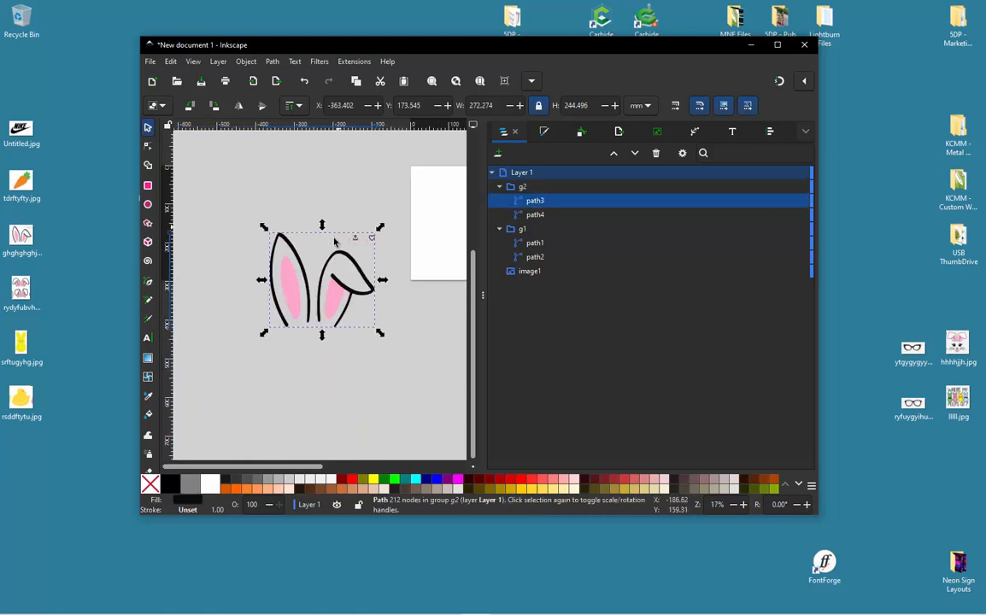
{"action": "left_click", "coordinate": [535, 215]}
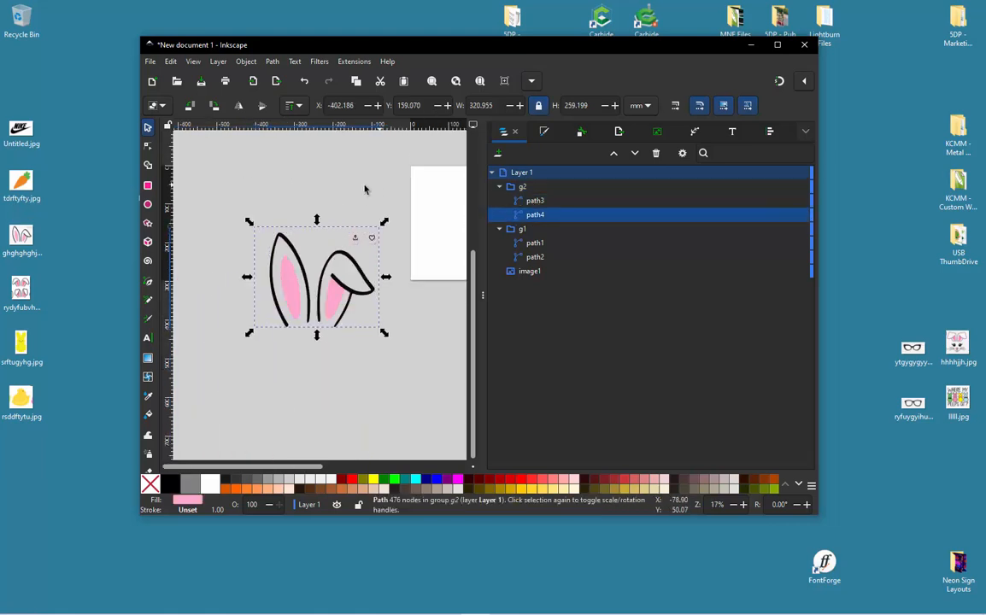
{"action": "left_click", "coordinate": [368, 225]}
- Enter the ears group and delete the share and heart icon nodes from the black path
{"action": "scroll", "coordinate": [370, 240], "scroll_direction": "up", "scroll_amount": 4}
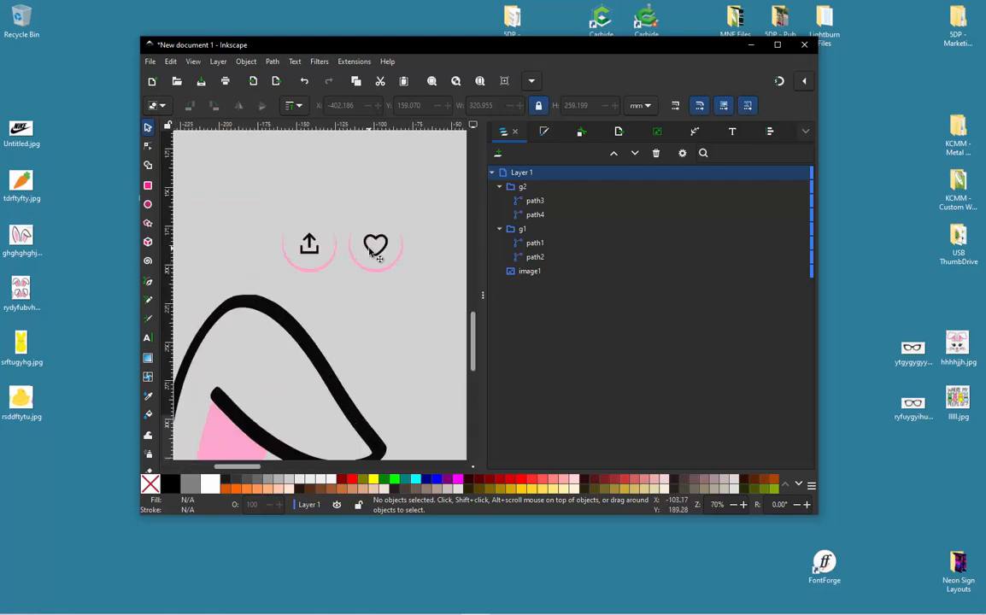
{"action": "double_click", "coordinate": [373, 250]}
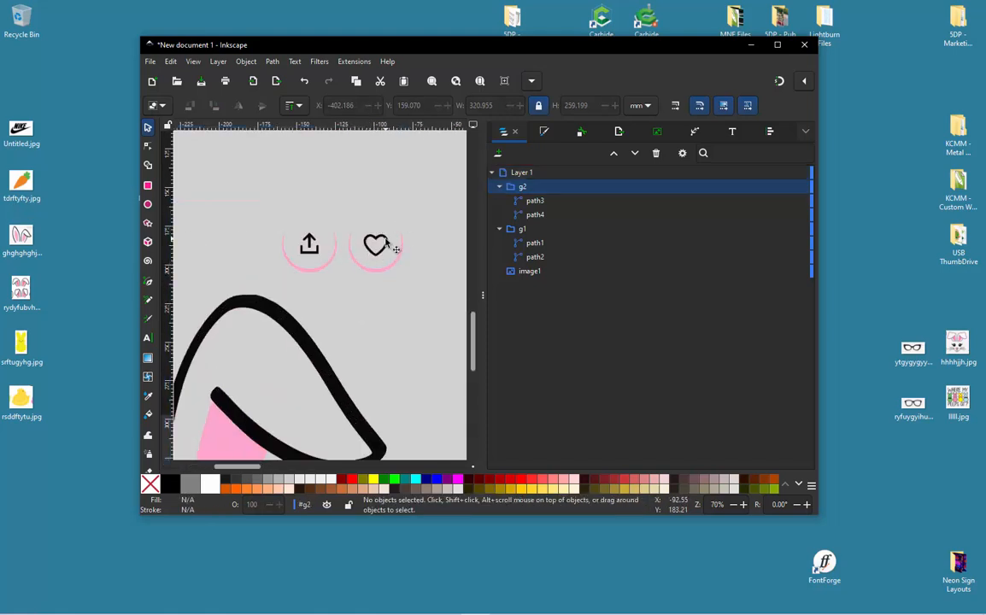
{"action": "left_click", "coordinate": [386, 244]}
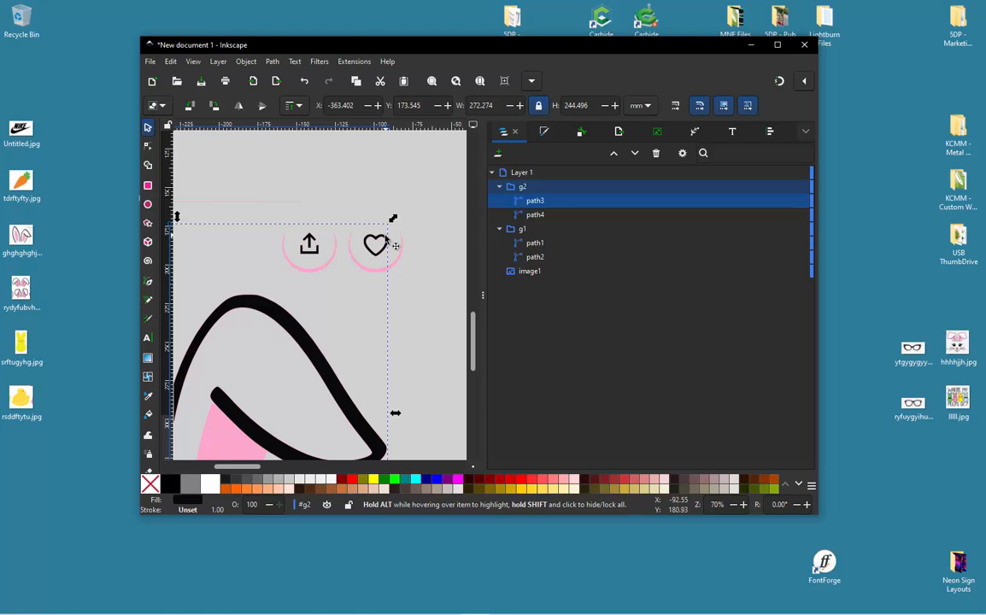
{"action": "key", "text": "n"}
{"action": "left_click_drag", "start_coordinate": [410, 216], "coordinate": [287, 279]}
{"action": "key", "text": "Delete"}
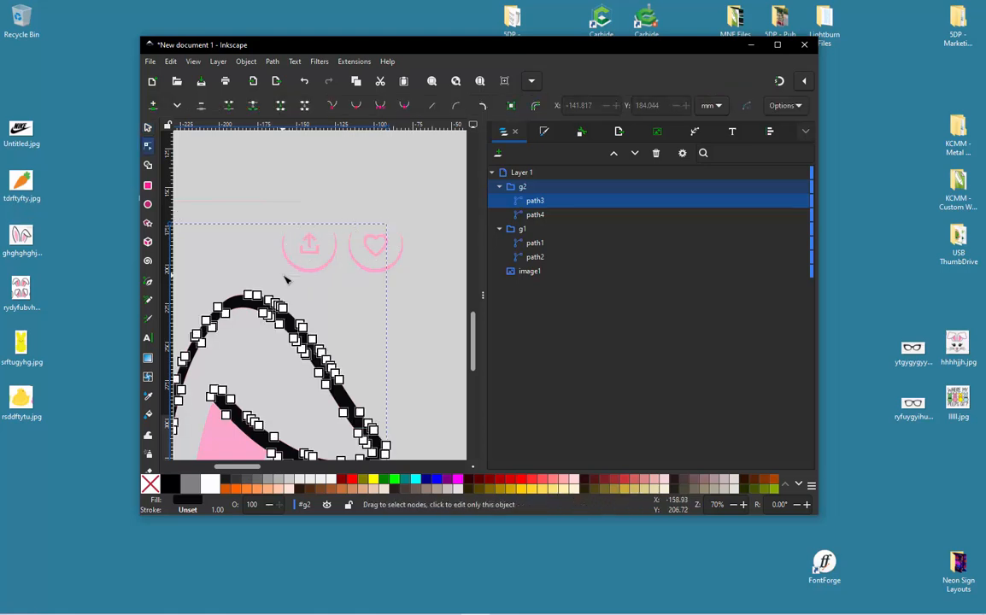
- Delete the share and heart icon nodes from the pink path above the folded ear
{"action": "key", "text": "ctrl+z"}
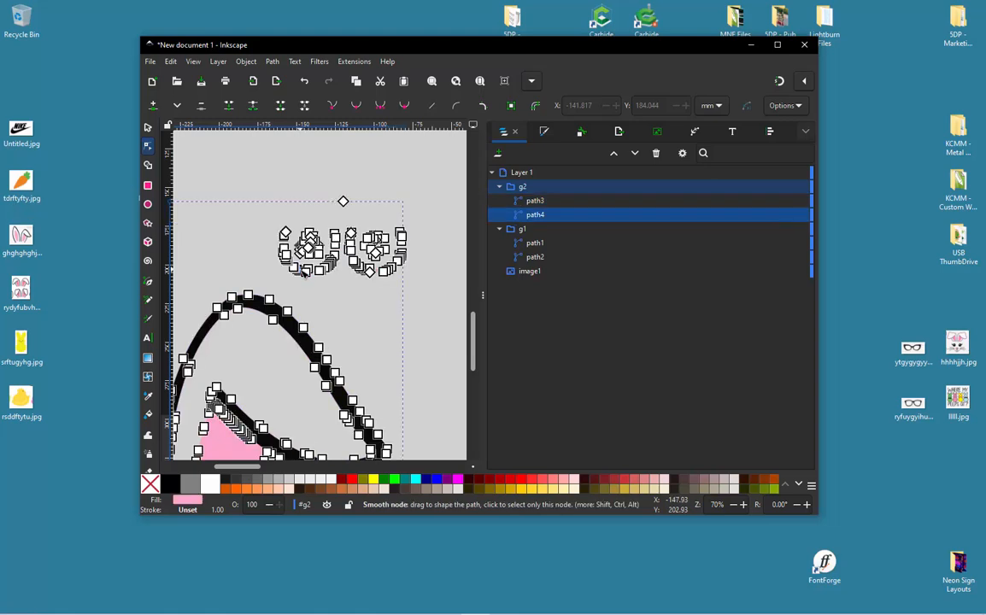
{"action": "left_click_drag", "start_coordinate": [256, 182], "coordinate": [428, 290]}
{"action": "scroll", "coordinate": [428, 290], "scroll_direction": "down", "scroll_amount": 3}
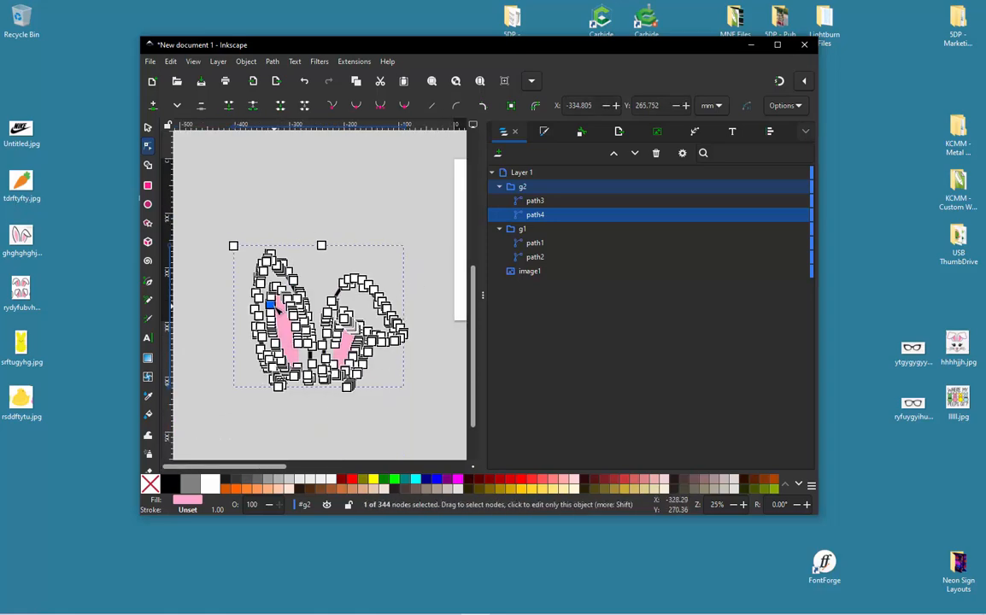
{"action": "left_click", "coordinate": [148, 127]}
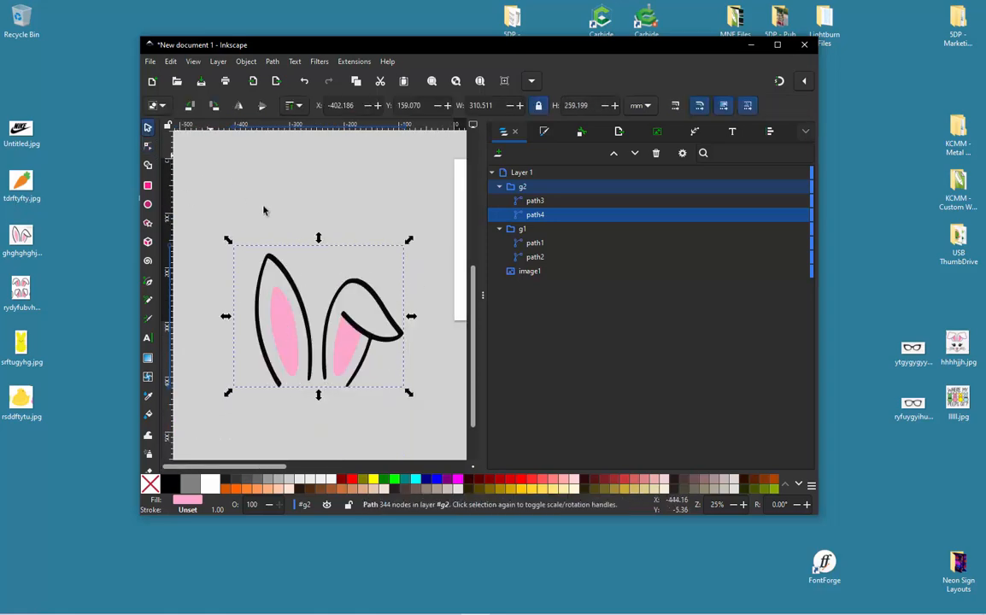
{"action": "left_click", "coordinate": [264, 208]}
- Try moving the pink ear path upward off the black outline and undo the move
{"action": "left_click", "coordinate": [297, 337]}
{"action": "left_click_drag", "start_coordinate": [297, 340], "coordinate": [286, 258]}
{"action": "key", "text": "ctrl+z"}
{"action": "left_click", "coordinate": [308, 240]}
{"action": "scroll", "coordinate": [291, 376], "scroll_direction": "up", "scroll_amount": 1}
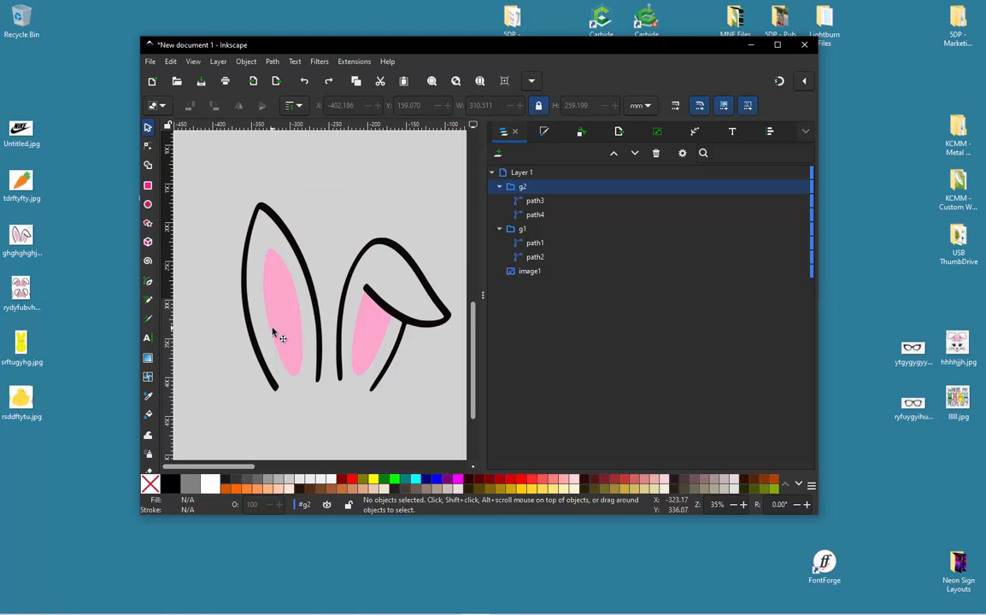
- Try shifting the pink ear path about 44 mm left of the black outline and undo the shift
{"action": "left_click", "coordinate": [273, 333]}
{"action": "key", "text": "n"}
{"action": "left_click", "coordinate": [229, 179]}
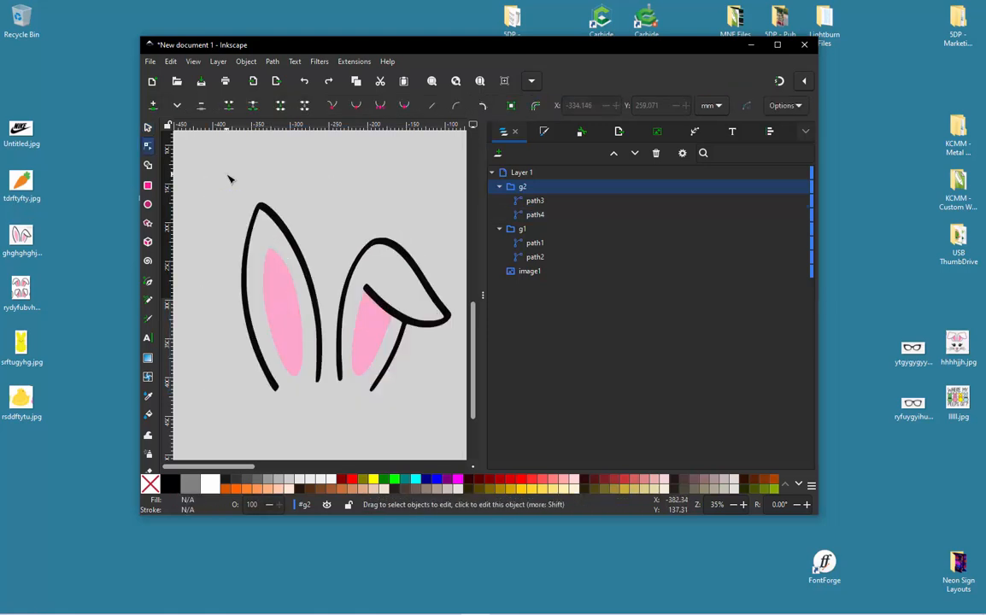
{"action": "left_click_drag", "start_coordinate": [376, 340], "coordinate": [332, 349]}
{"action": "left_click", "coordinate": [147, 128]}
{"action": "left_click_drag", "start_coordinate": [297, 316], "coordinate": [264, 323]}
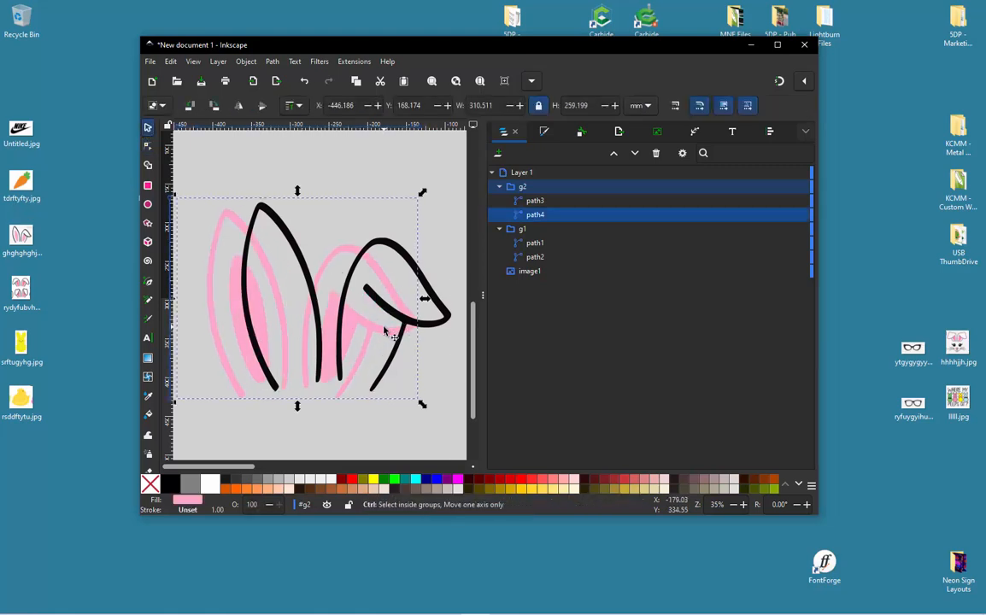
{"action": "key", "text": "ctrl+z"}
{"action": "scroll", "coordinate": [436, 330], "scroll_direction": "up", "scroll_amount": 2}
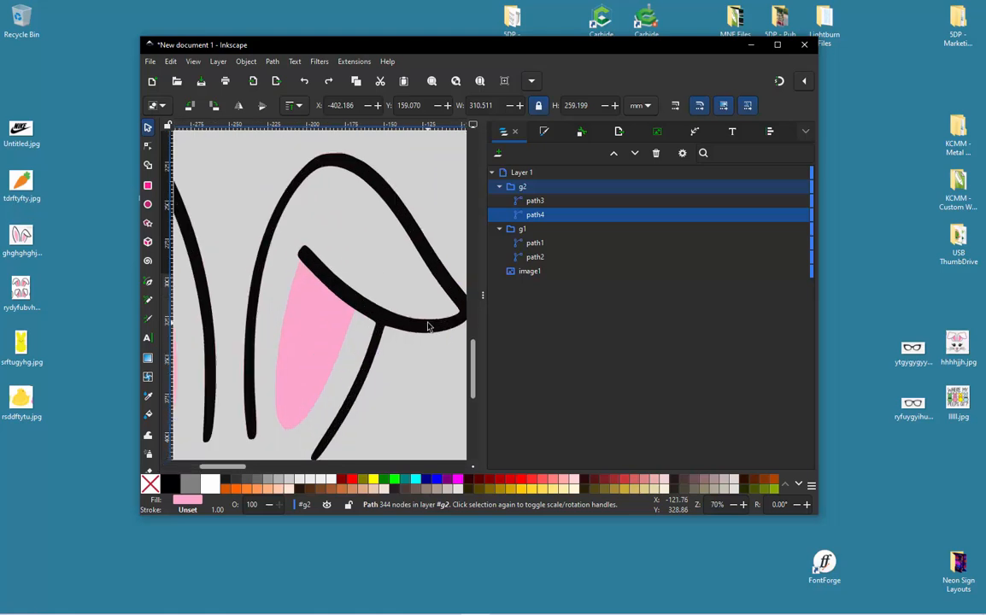
{"action": "scroll", "coordinate": [366, 255], "scroll_direction": "up", "scroll_amount": 4}
{"action": "scroll", "coordinate": [365, 255], "scroll_direction": "down", "scroll_amount": 6}
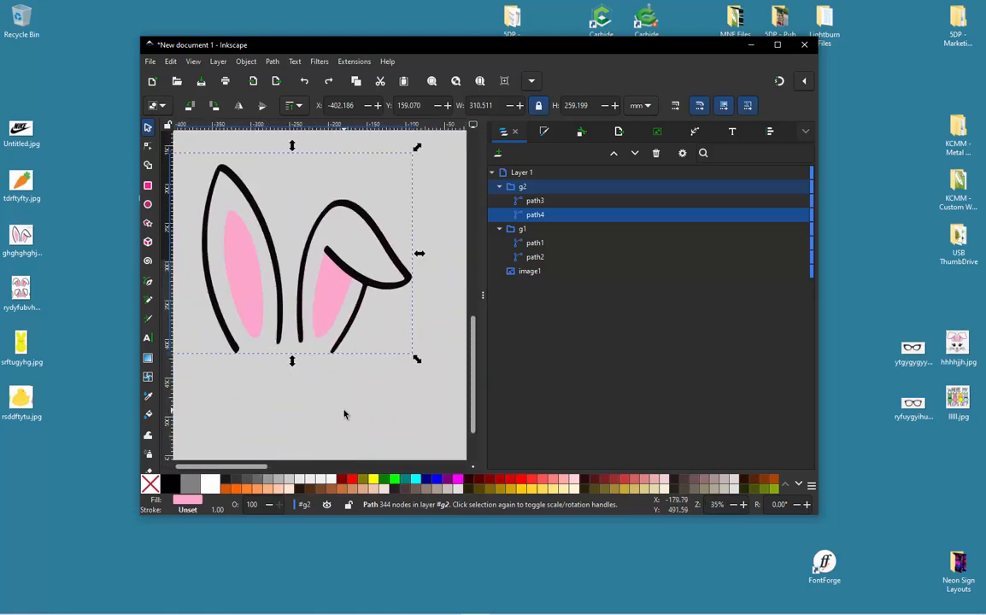
- Try shifting the black ear outline slightly off the pink path and undo the move
{"action": "left_click", "coordinate": [314, 374]}
{"action": "left_click", "coordinate": [360, 282]}
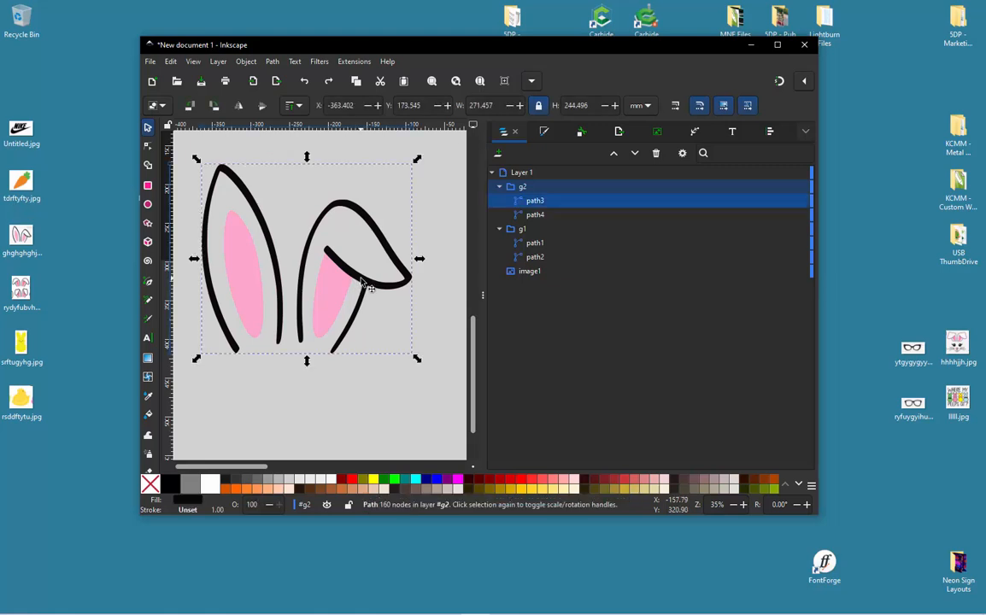
{"action": "left_click_drag", "start_coordinate": [361, 279], "coordinate": [365, 288]}
{"action": "key", "text": "ctrl+z"}
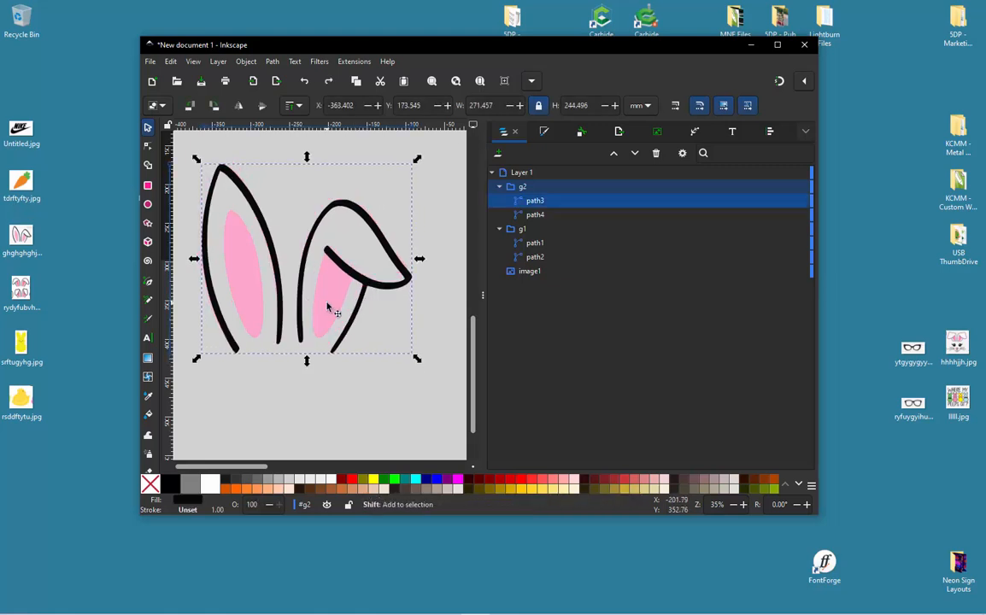
- Try subtracting the black outline from the pink ear path with Difference, move the result aside, and undo both changes
{"action": "left_click", "coordinate": [327, 306], "text": "shift"}
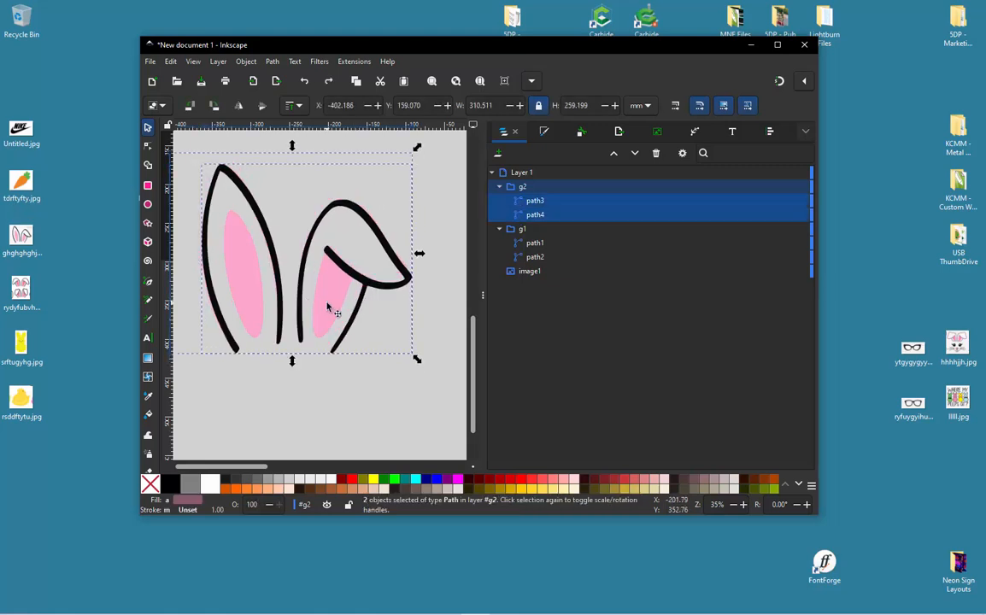
{"action": "left_click", "coordinate": [272, 62]}
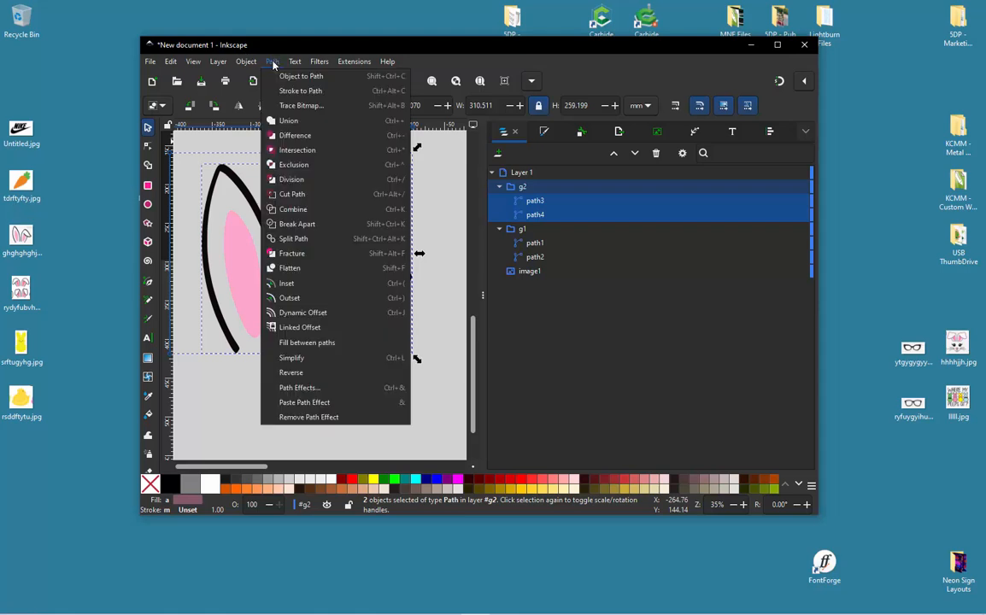
{"action": "left_click", "coordinate": [293, 138]}
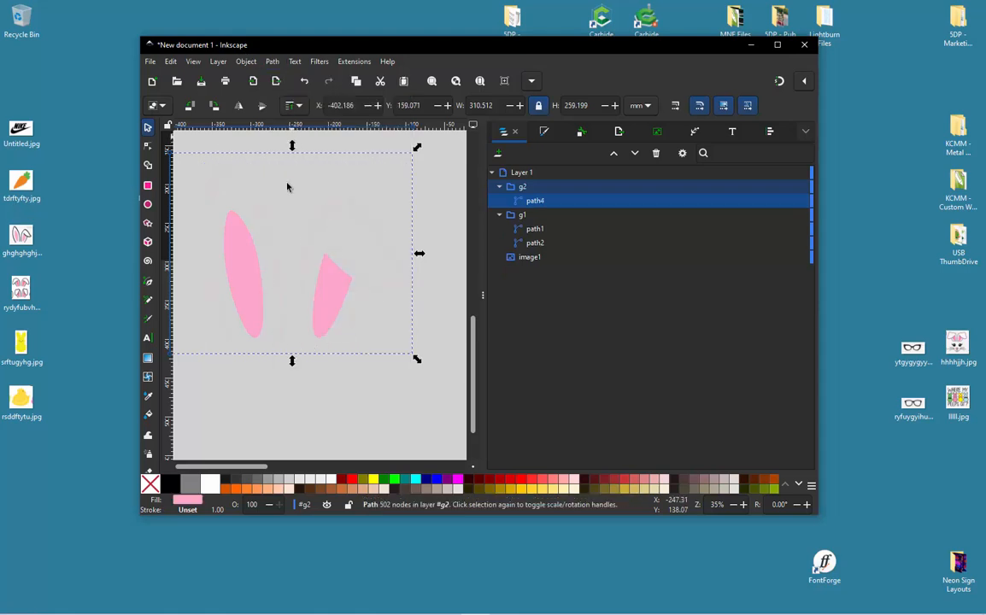
{"action": "left_click_drag", "start_coordinate": [261, 280], "coordinate": [231, 338]}
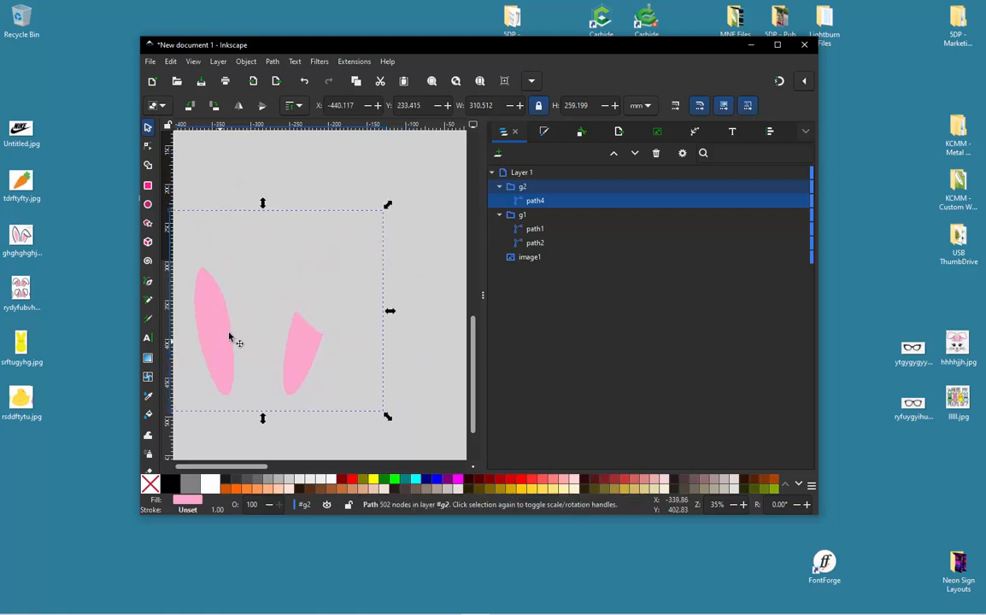
{"action": "key", "text": "ctrl+z"}
{"action": "key", "text": "ctrl+z"}
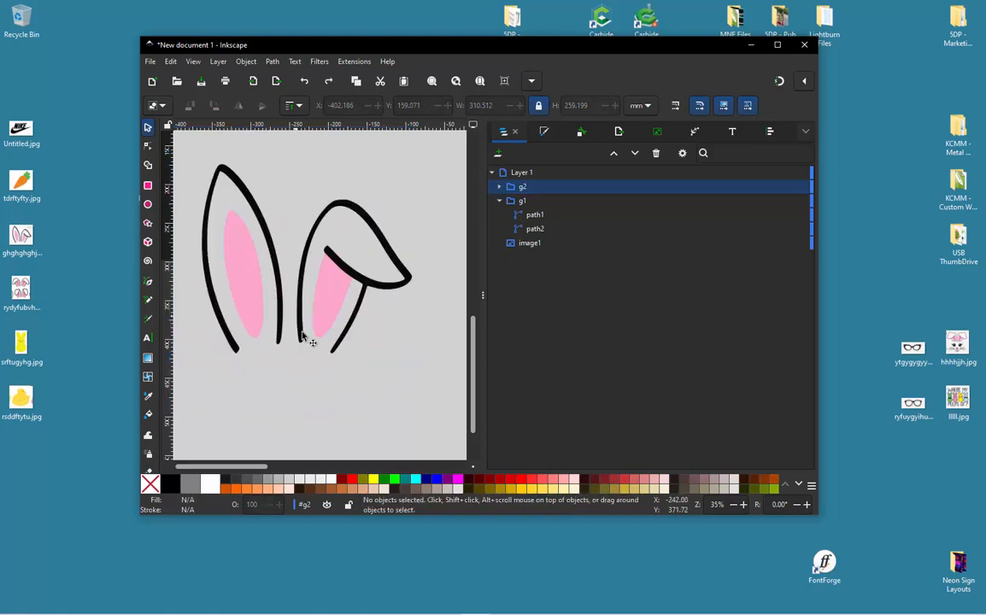
- Duplicate the black ear outline and subtract the duplicate from the pink ear path with Difference
{"action": "left_click", "coordinate": [342, 265]}
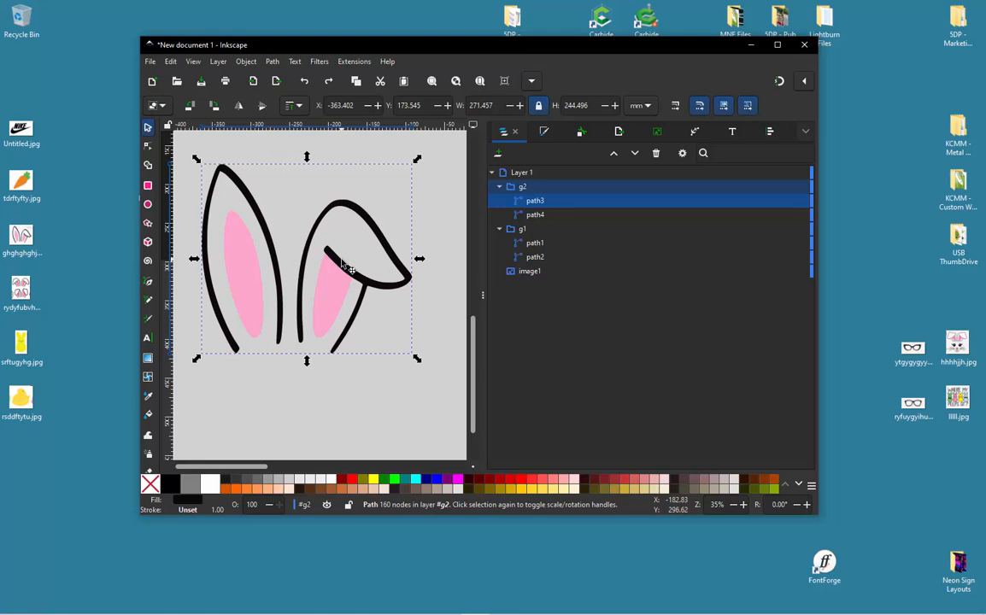
{"action": "key", "text": "ctrl+d"}
{"action": "right_click", "coordinate": [342, 265]}
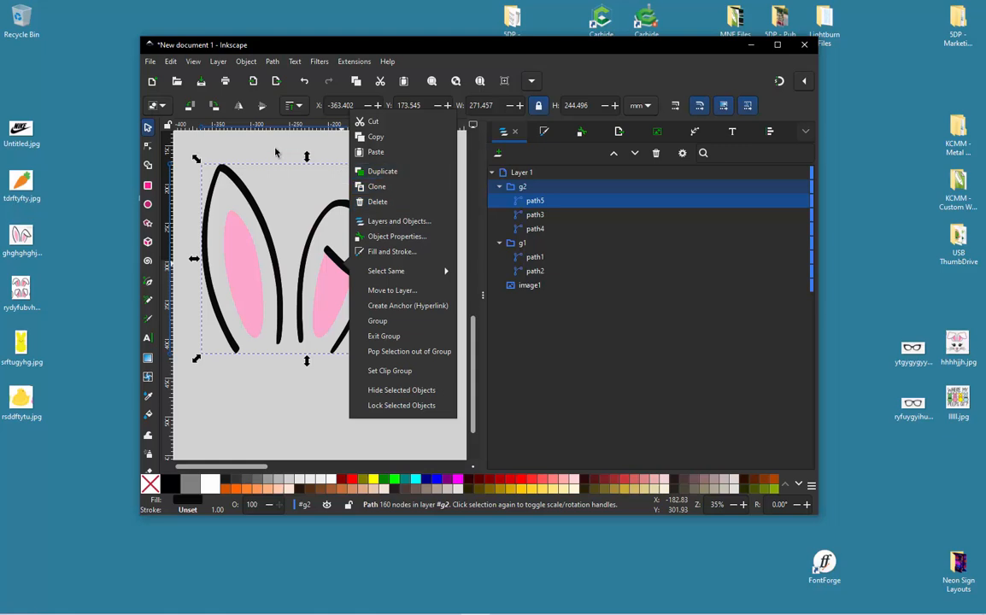
{"action": "key", "text": "Escape"}
{"action": "left_click", "coordinate": [330, 298], "text": "shift"}
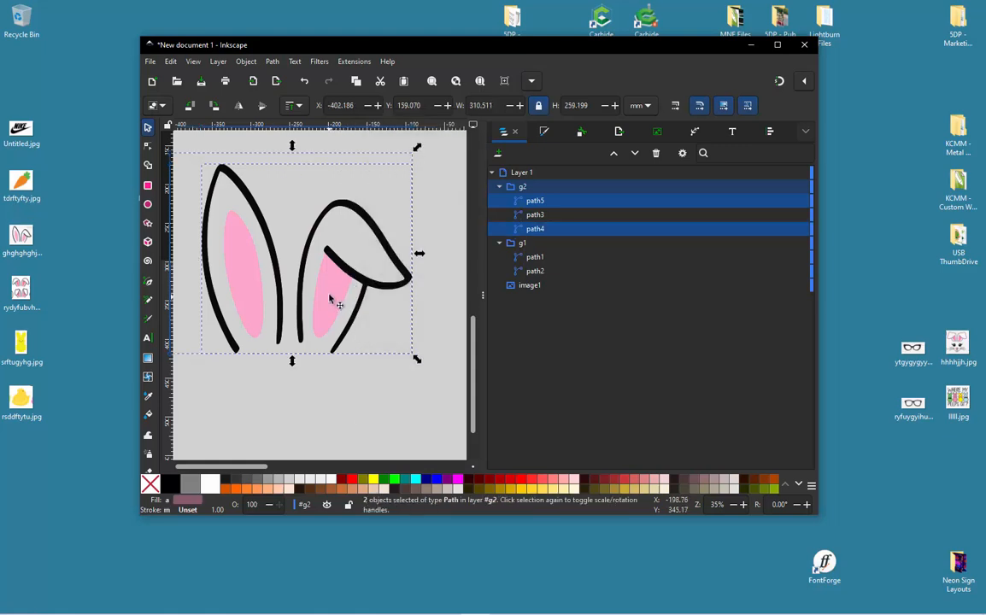
{"action": "left_click", "coordinate": [270, 62]}
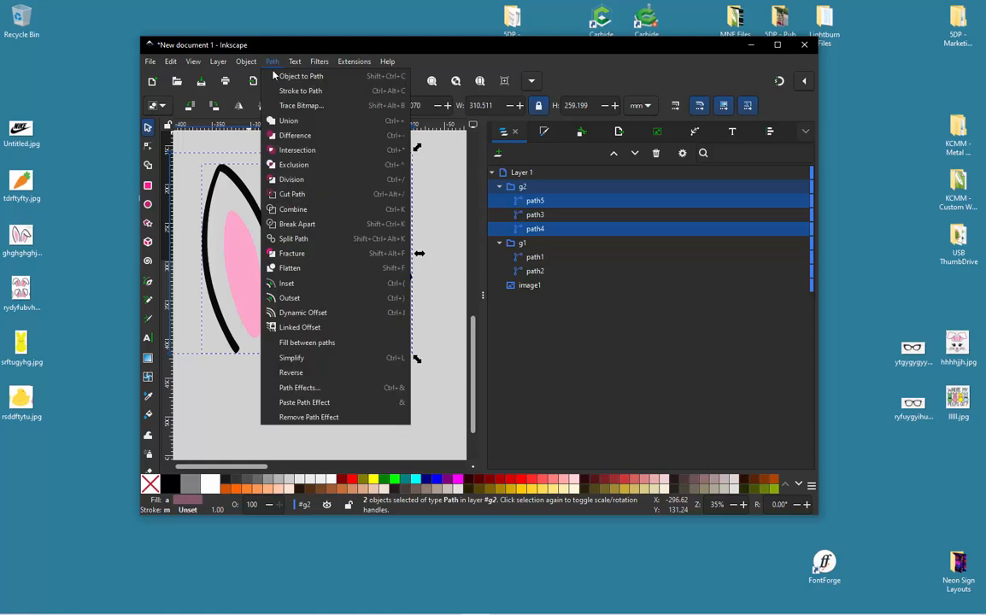
{"action": "left_click", "coordinate": [295, 130]}
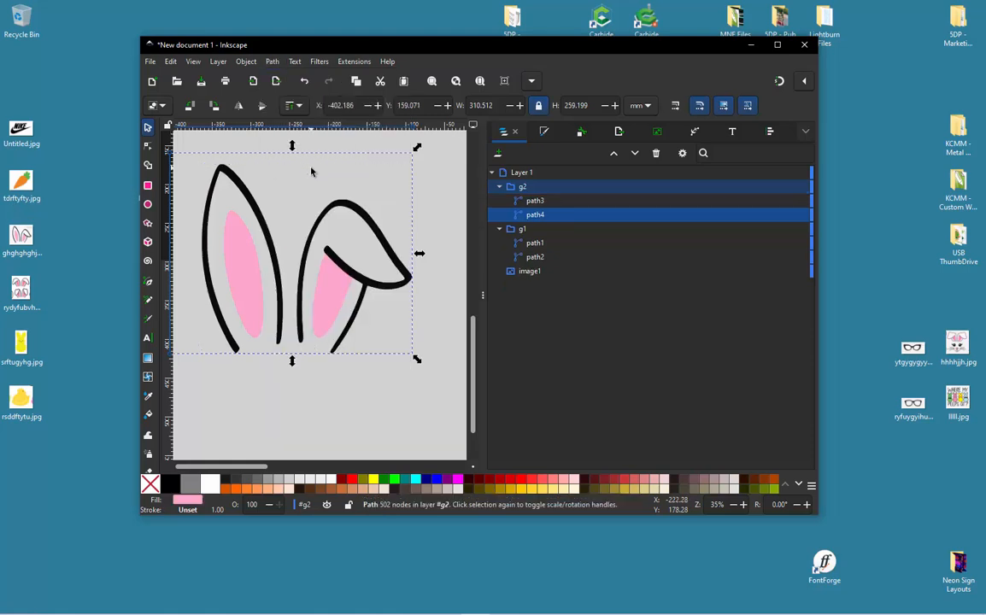
{"action": "left_click", "coordinate": [311, 169]}
- Try moving the pink ear path down below the black outline and undo the moves
{"action": "left_click_drag", "start_coordinate": [245, 297], "coordinate": [259, 378]}
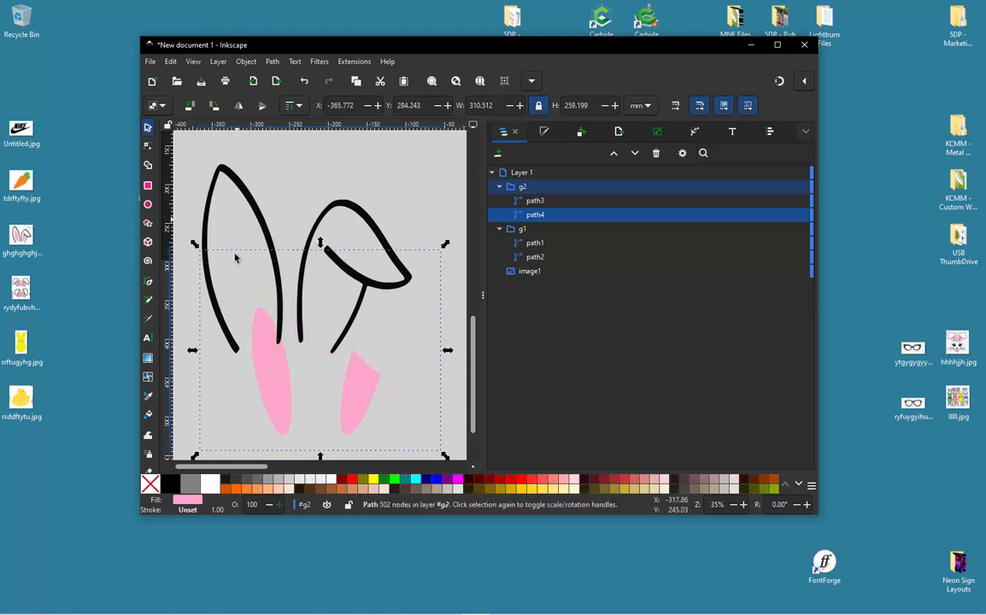
{"action": "scroll", "coordinate": [256, 209], "scroll_direction": "down", "scroll_amount": 2}
{"action": "left_click_drag", "start_coordinate": [322, 301], "coordinate": [374, 353]}
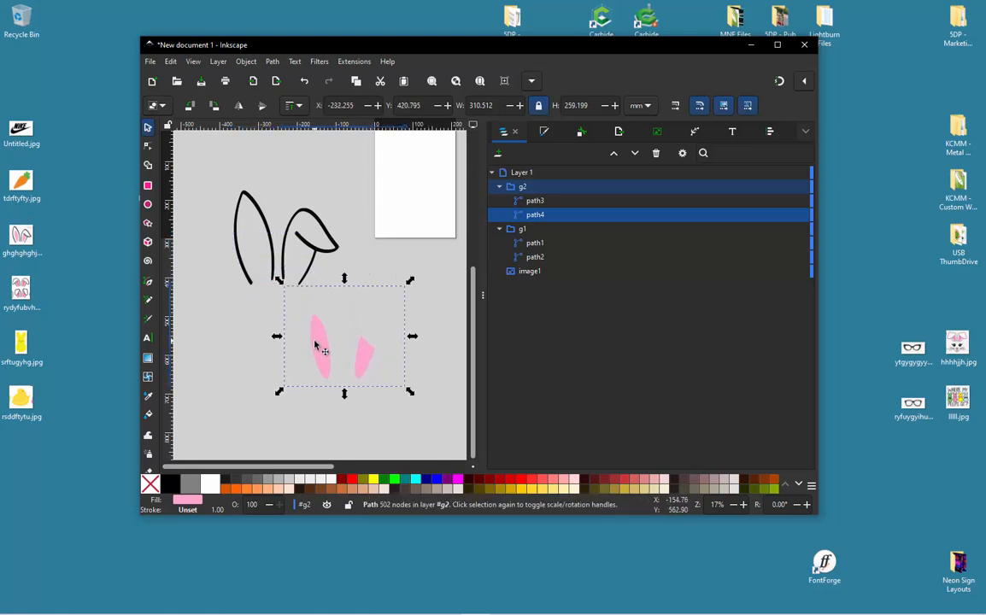
{"action": "key", "text": "ctrl+z"}
{"action": "key", "text": "ctrl+z"}
{"action": "key", "text": "ctrl+shift+z"}
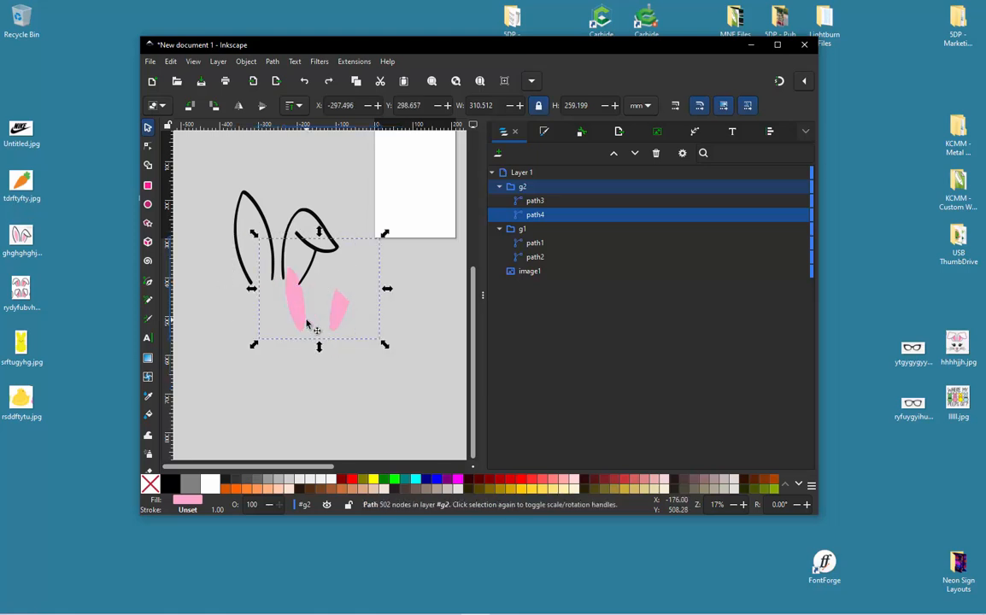
{"action": "key", "text": "ctrl+z"}
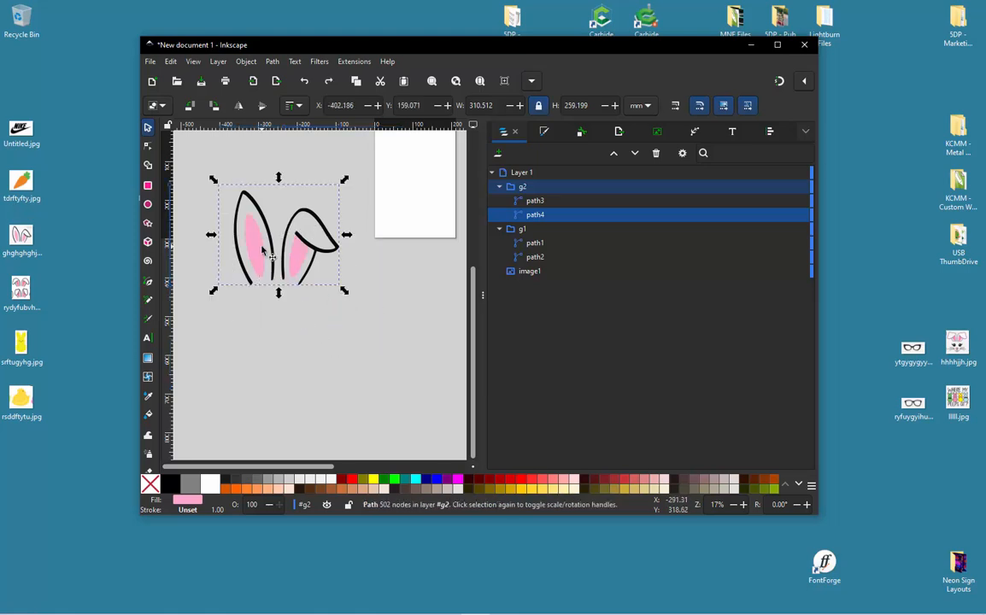
- Delete the pink path's outline nodes around the tip and along the upper outer side of the tall ear
{"action": "key", "text": "n"}
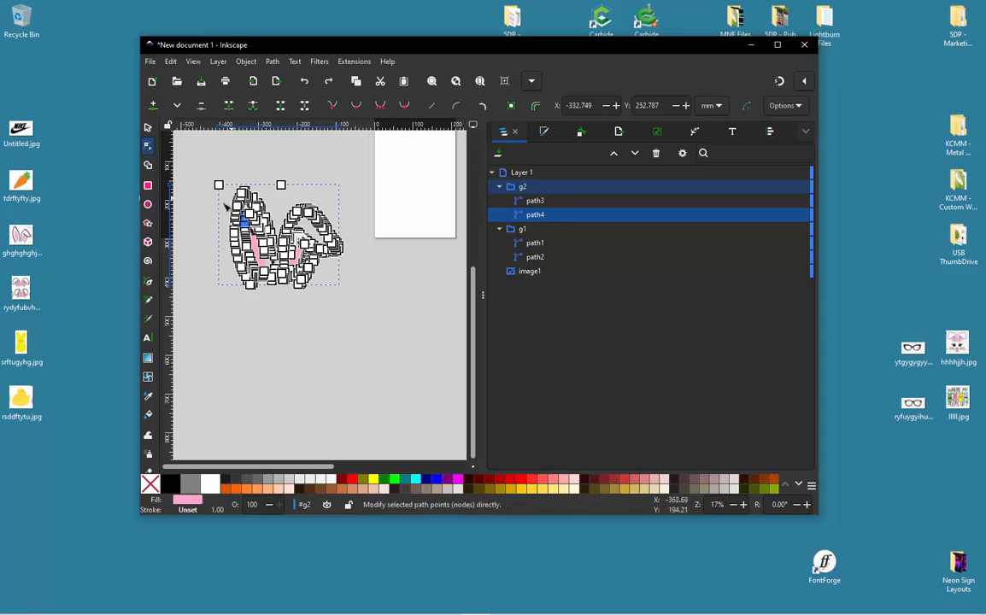
{"action": "scroll", "coordinate": [218, 203], "scroll_direction": "up", "scroll_amount": 4}
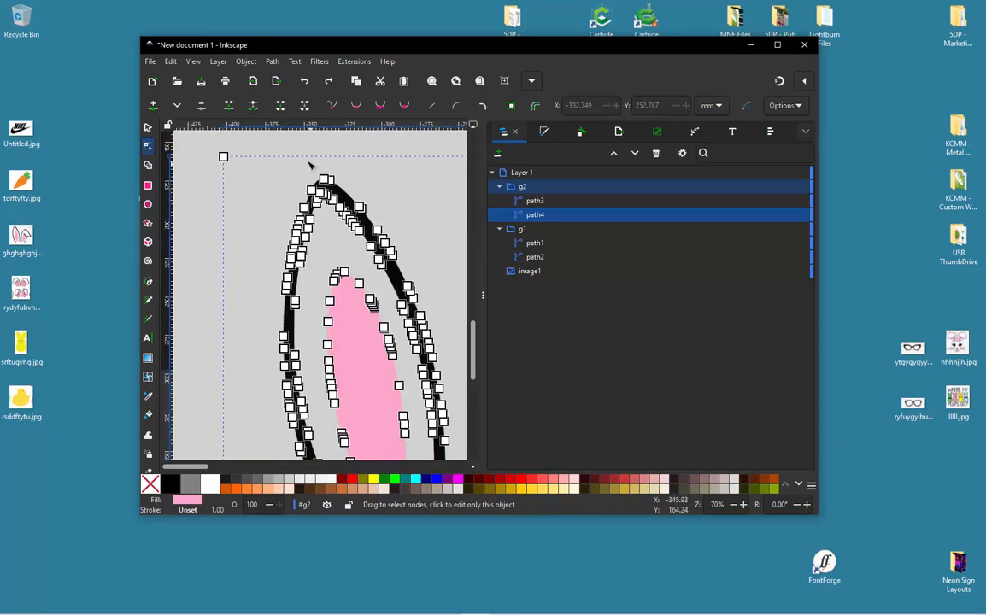
{"action": "left_click_drag", "start_coordinate": [257, 144], "coordinate": [373, 230]}
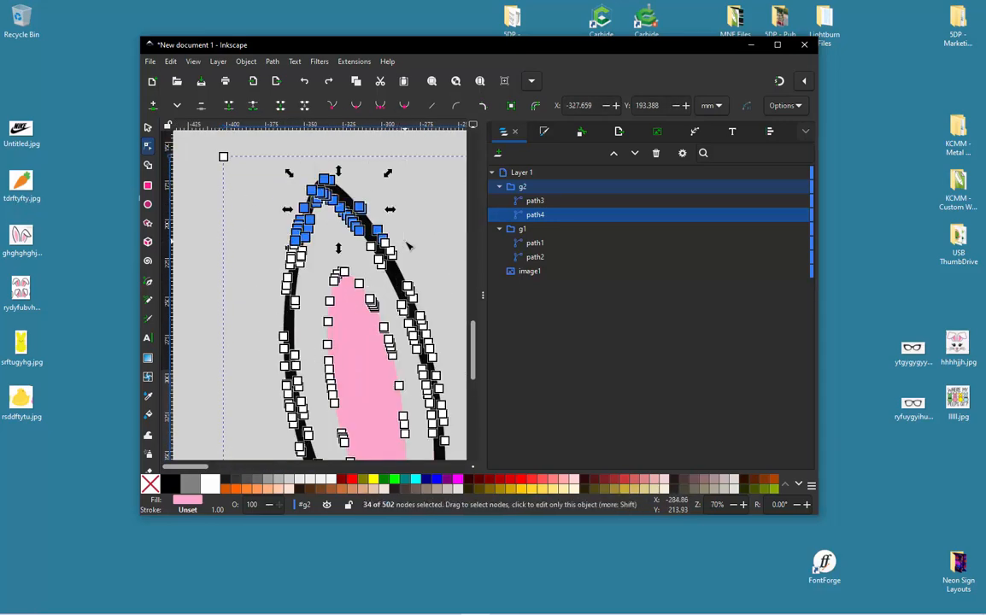
{"action": "key", "text": "Delete"}
{"action": "scroll", "coordinate": [240, 149], "scroll_direction": "down", "scroll_amount": 1}
{"action": "left_click_drag", "start_coordinate": [253, 205], "coordinate": [290, 344]}
{"action": "key", "text": "Delete"}
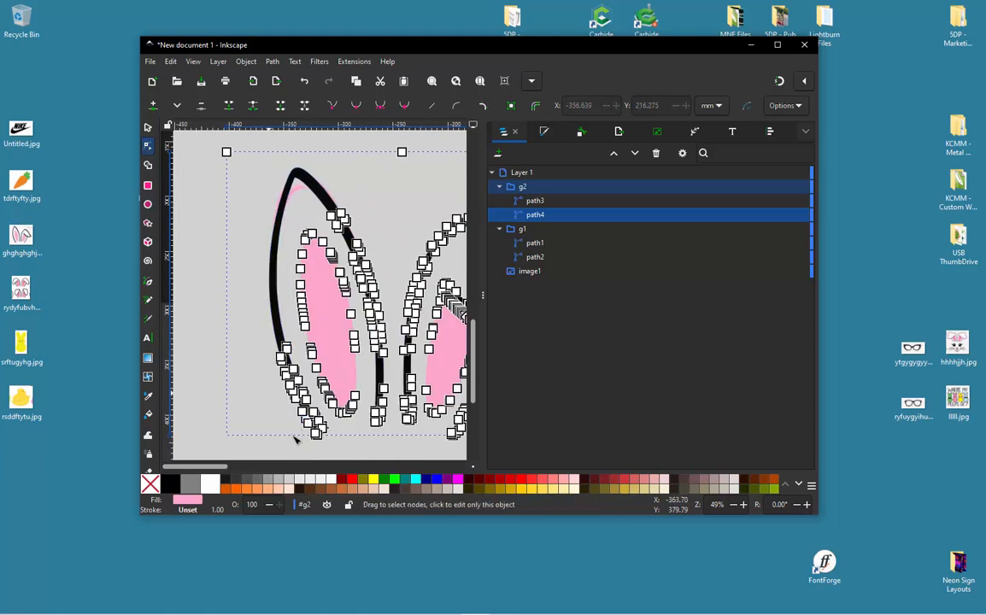
- Delete the pink path's remaining outline nodes along the lower outer side and bottom end of the tall ear
{"action": "left_click_drag", "start_coordinate": [303, 450], "coordinate": [332, 392]}
{"action": "key", "text": "Delete"}
{"action": "scroll", "coordinate": [319, 442], "scroll_direction": "up", "scroll_amount": 1}
{"action": "key", "text": "Delete"}
{"action": "left_click_drag", "start_coordinate": [242, 384], "coordinate": [287, 323]}
{"action": "key", "text": "Delete"}
{"action": "left_click_drag", "start_coordinate": [244, 385], "coordinate": [284, 303]}
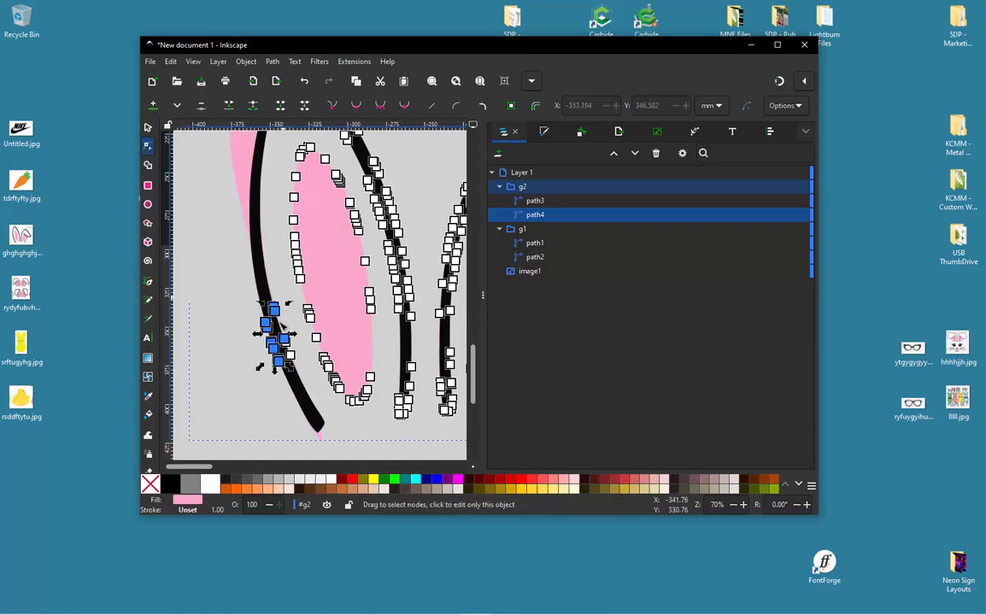
{"action": "key", "text": "Delete"}
{"action": "left_click_drag", "start_coordinate": [257, 378], "coordinate": [287, 344]}
{"action": "key", "text": "Delete"}
{"action": "scroll", "coordinate": [304, 316], "scroll_direction": "down", "scroll_amount": 1}
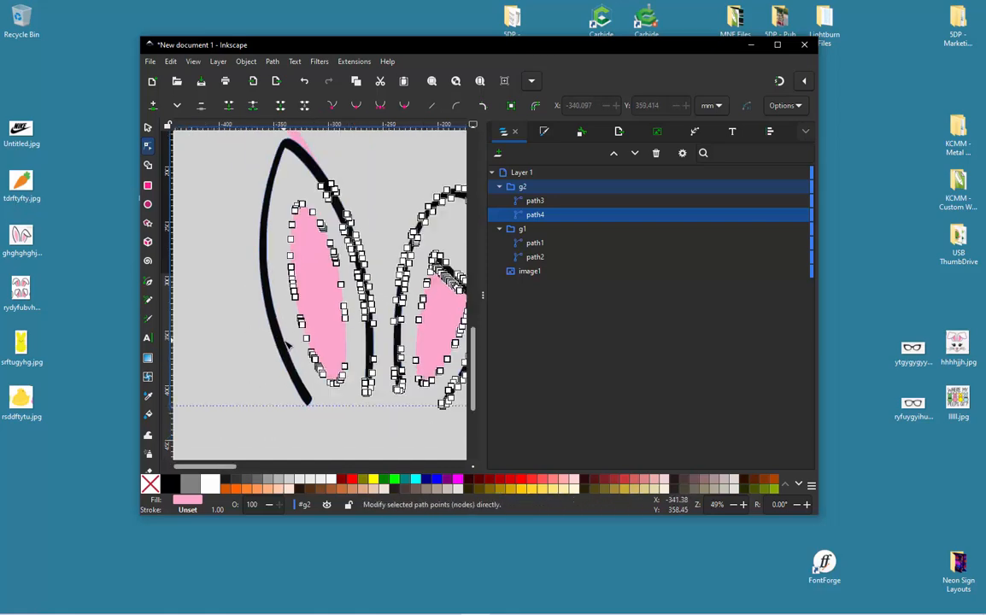
- Delete the pink path's outline nodes along the tall ear's inner side and the folded ear's inner side and top arc
{"action": "scroll", "coordinate": [310, 299], "scroll_direction": "down", "scroll_amount": 1}
{"action": "scroll", "coordinate": [421, 196], "scroll_direction": "up", "scroll_amount": 1}
{"action": "scroll", "coordinate": [318, 177], "scroll_direction": "down", "scroll_amount": 1}
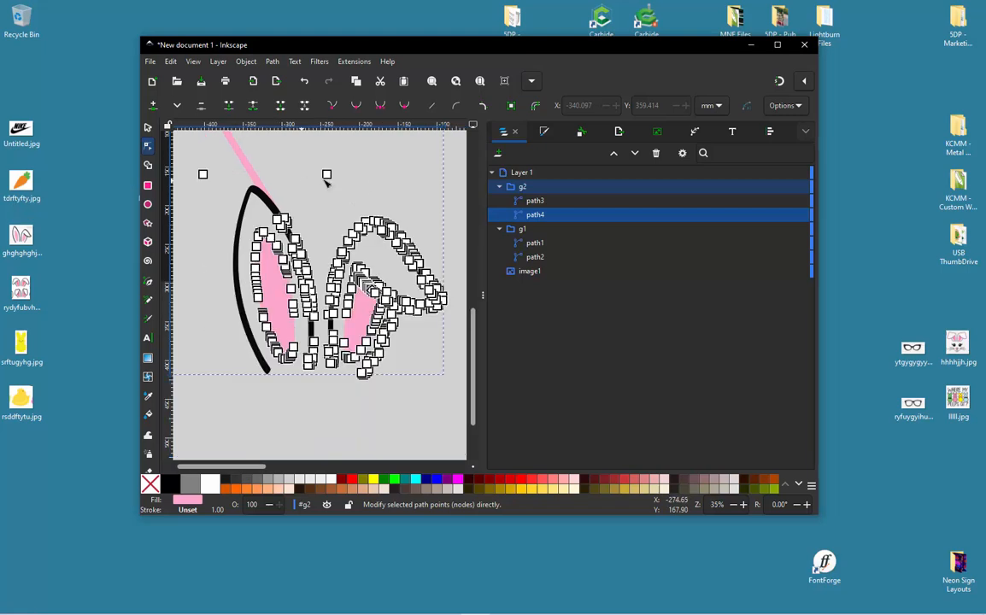
{"action": "scroll", "coordinate": [358, 204], "scroll_direction": "up", "scroll_amount": 1}
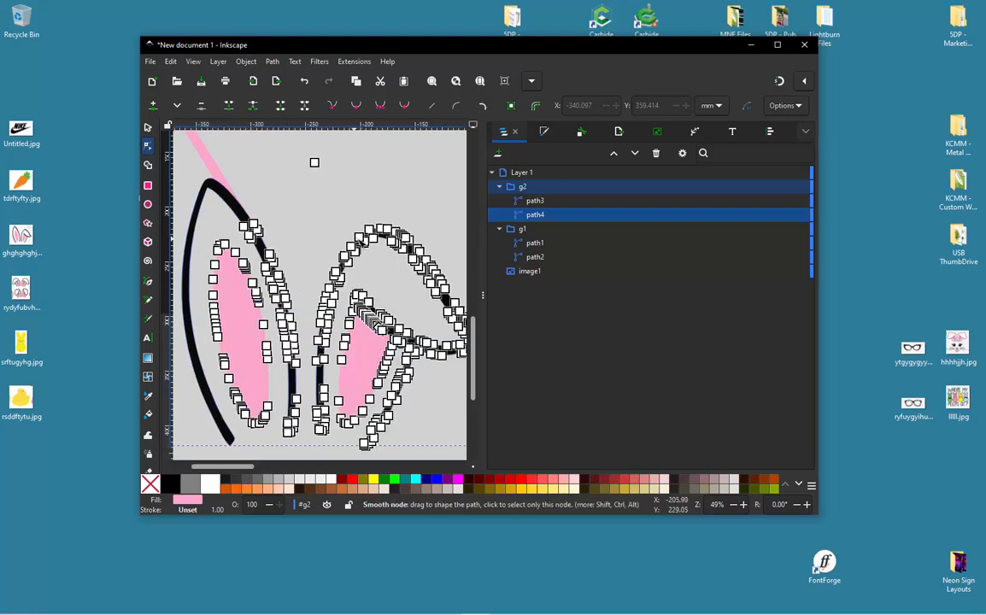
{"action": "mouse_move", "coordinate": [321, 200]}
{"action": "left_mouse_down"}
{"action": "mouse_move", "coordinate": [248, 198]}
{"action": "mouse_move", "coordinate": [232, 227]}
{"action": "mouse_move", "coordinate": [272, 286]}
{"action": "mouse_move", "coordinate": [285, 442]}
{"action": "mouse_move", "coordinate": [303, 444]}
{"action": "mouse_move", "coordinate": [329, 436]}
{"action": "mouse_move", "coordinate": [338, 402]}
{"action": "mouse_move", "coordinate": [328, 345]}
{"action": "mouse_move", "coordinate": [351, 280]}
{"action": "mouse_move", "coordinate": [361, 265]}
{"action": "mouse_move", "coordinate": [409, 281]}
{"action": "mouse_move", "coordinate": [440, 242]}
{"action": "mouse_move", "coordinate": [404, 183]}
{"action": "mouse_move", "coordinate": [298, 202]}
{"action": "left_mouse_up"}
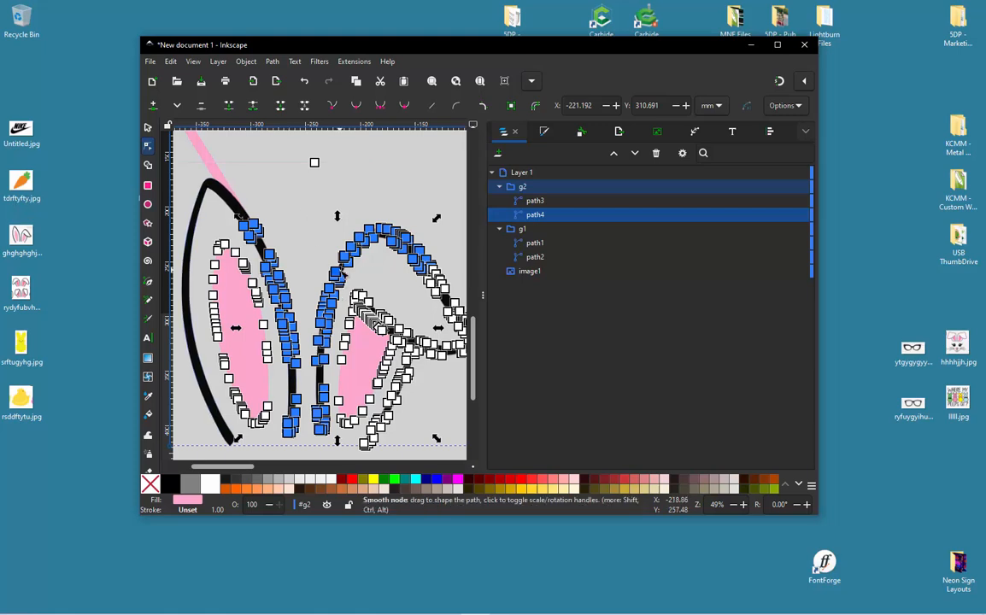
{"action": "key", "text": "Delete"}
- Delete the pink path's outline nodes around the folded ear's drooping tip and the upper part of its outer stem
{"action": "scroll", "coordinate": [335, 267], "scroll_direction": "down", "scroll_amount": 1}
{"action": "scroll", "coordinate": [433, 325], "scroll_direction": "up", "scroll_amount": 2}
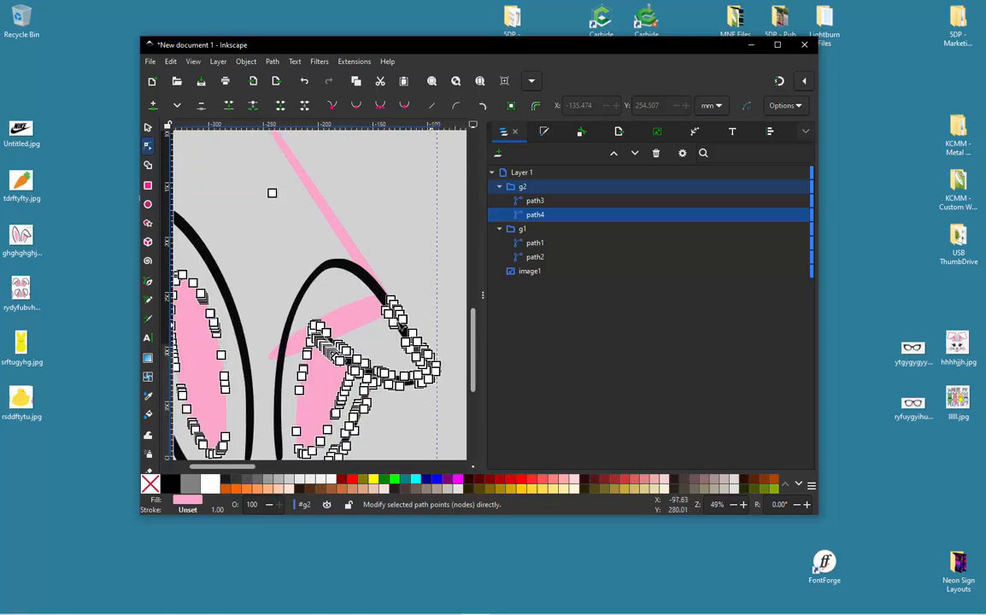
{"action": "scroll", "coordinate": [402, 323], "scroll_direction": "down", "scroll_amount": 1}
{"action": "scroll", "coordinate": [451, 395], "scroll_direction": "up", "scroll_amount": 2}
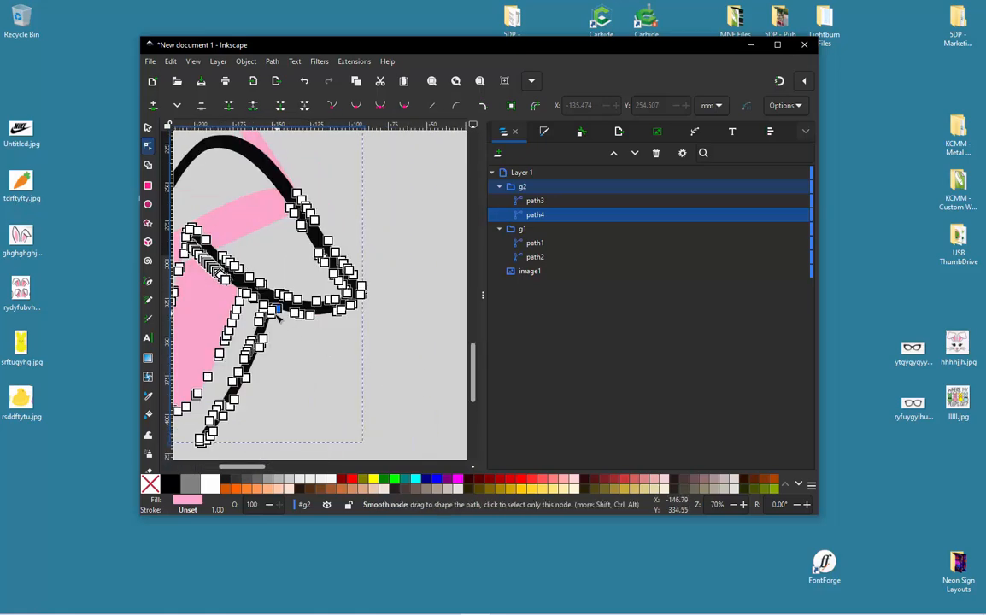
{"action": "scroll", "coordinate": [276, 312], "scroll_direction": "up", "scroll_amount": 2}
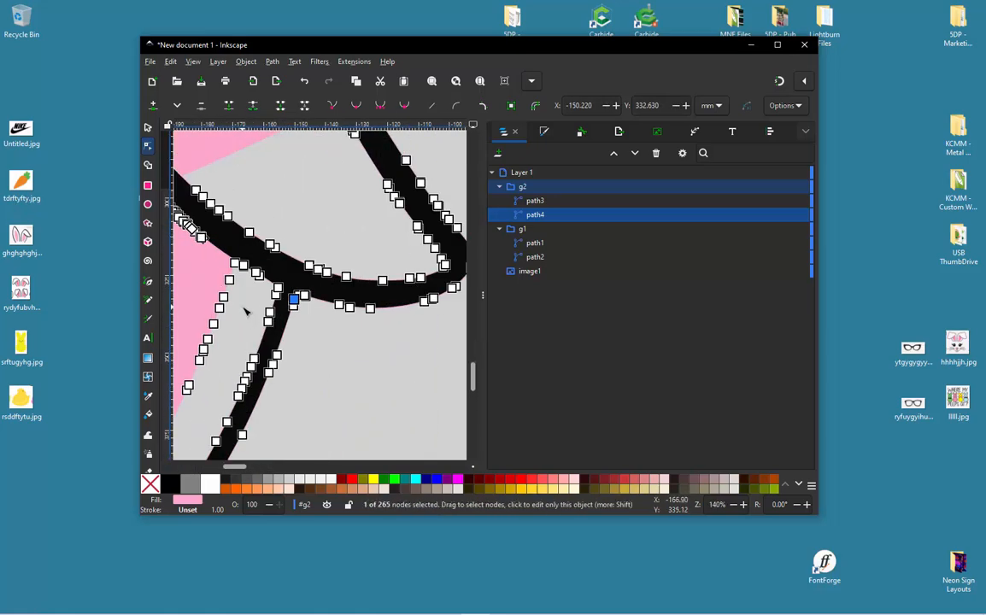
{"action": "left_click_drag", "start_coordinate": [245, 313], "coordinate": [349, 175]}
{"action": "mouse_move", "coordinate": [475, 203]}
{"action": "left_mouse_down"}
{"action": "mouse_move", "coordinate": [476, 279]}
{"action": "mouse_move", "coordinate": [429, 387]}
{"action": "mouse_move", "coordinate": [360, 434]}
{"action": "mouse_move", "coordinate": [302, 420]}
{"action": "mouse_move", "coordinate": [239, 362]}
{"action": "left_mouse_up"}
{"action": "left_click_drag", "start_coordinate": [238, 315], "coordinate": [237, 313]}
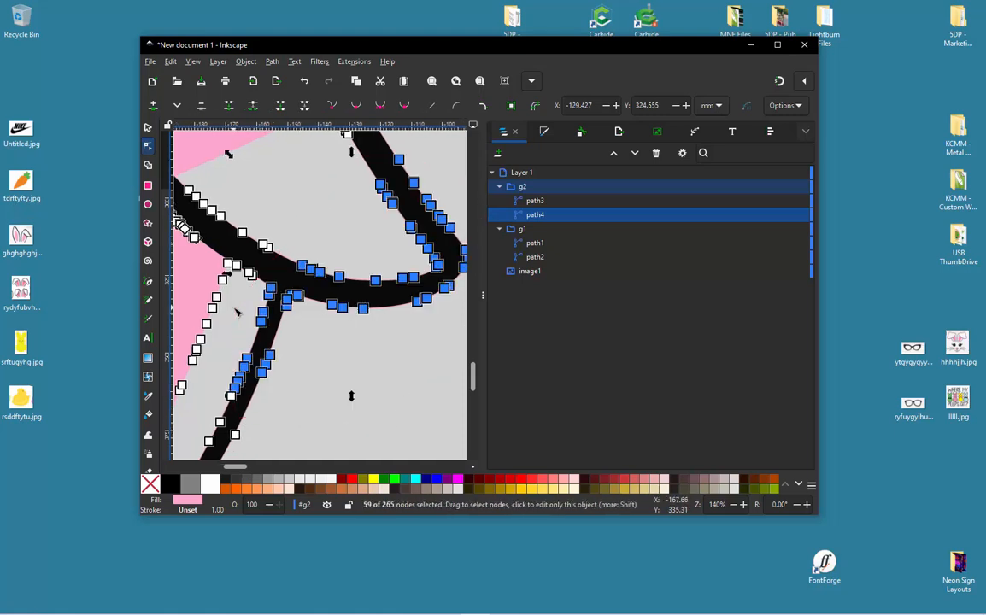
{"action": "key", "text": "Delete"}
- Delete the pink path's outline nodes along the lower part and bottom end of the folded ear's outer stem
{"action": "scroll", "coordinate": [255, 303], "scroll_direction": "down", "scroll_amount": 1}
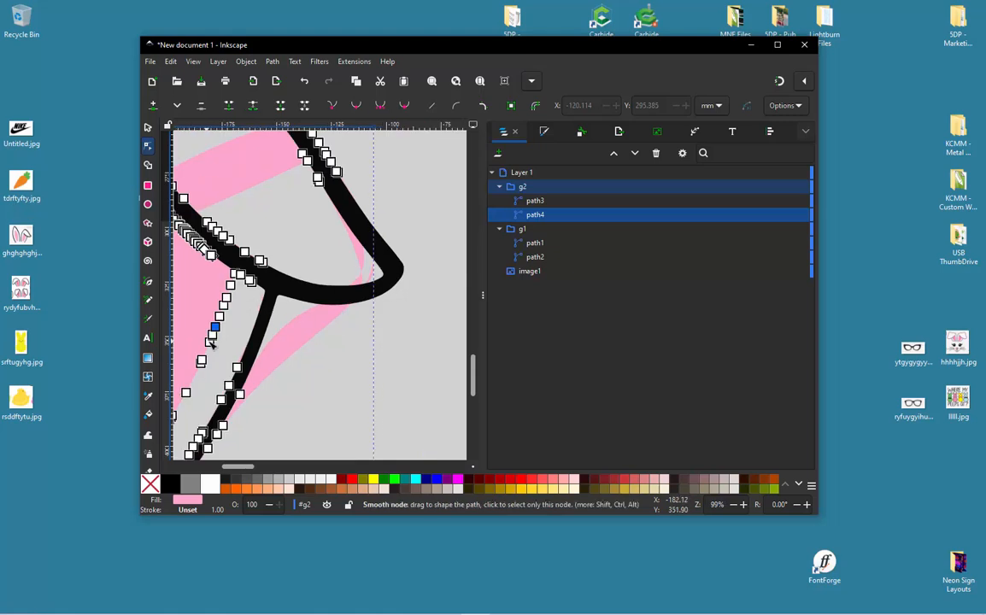
{"action": "scroll", "coordinate": [366, 201], "scroll_direction": "down", "scroll_amount": 3}
{"action": "left_click", "coordinate": [342, 232]}
{"action": "left_click", "coordinate": [343, 245], "text": "shift"}
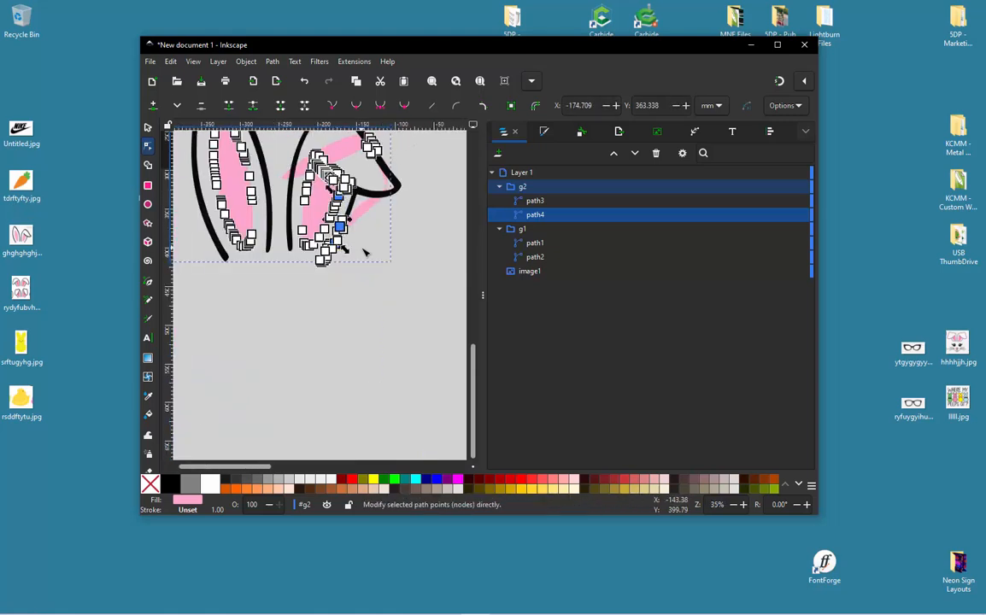
{"action": "scroll", "coordinate": [359, 241], "scroll_direction": "up", "scroll_amount": 3}
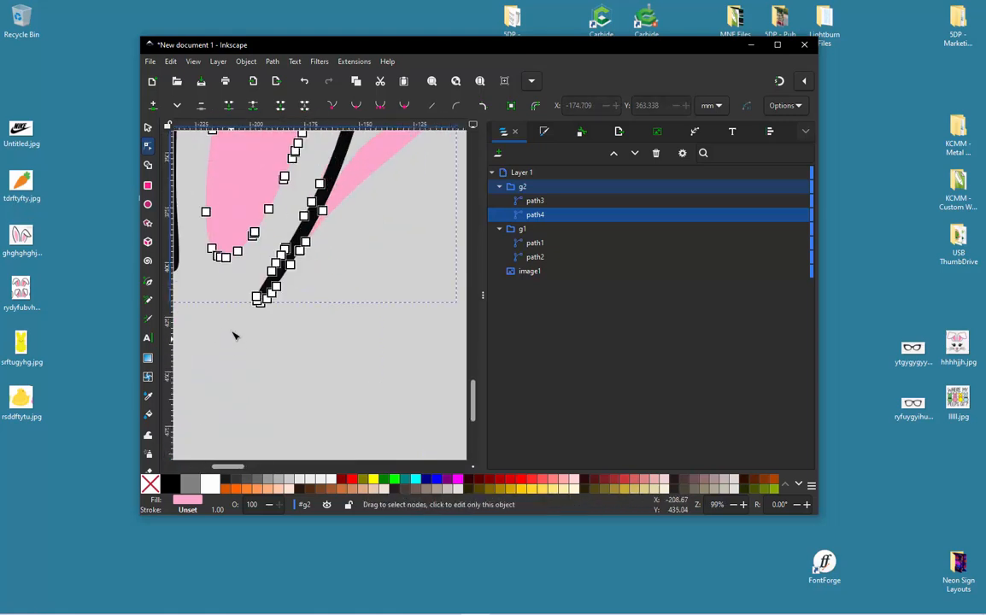
{"action": "mouse_move", "coordinate": [230, 338]}
{"action": "left_mouse_down"}
{"action": "mouse_move", "coordinate": [235, 293]}
{"action": "mouse_move", "coordinate": [291, 205]}
{"action": "left_mouse_up"}
{"action": "mouse_move", "coordinate": [377, 199]}
{"action": "left_mouse_down"}
{"action": "mouse_move", "coordinate": [344, 344]}
{"action": "mouse_move", "coordinate": [325, 370]}
{"action": "left_mouse_up"}
{"action": "key", "text": "Delete"}
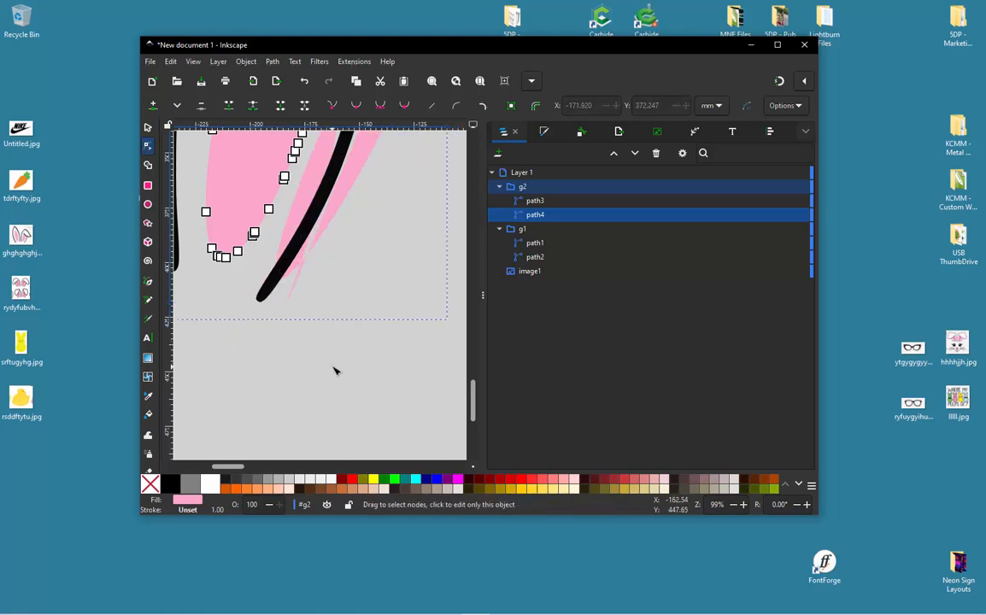
- Delete the pink path's leftover nodes on the folded ear's outer edge, above the drooping tip
{"action": "scroll", "coordinate": [334, 369], "scroll_direction": "down", "scroll_amount": 3}
{"action": "scroll", "coordinate": [363, 222], "scroll_direction": "up", "scroll_amount": 2}
{"action": "left_click_drag", "start_coordinate": [362, 210], "coordinate": [331, 219]}
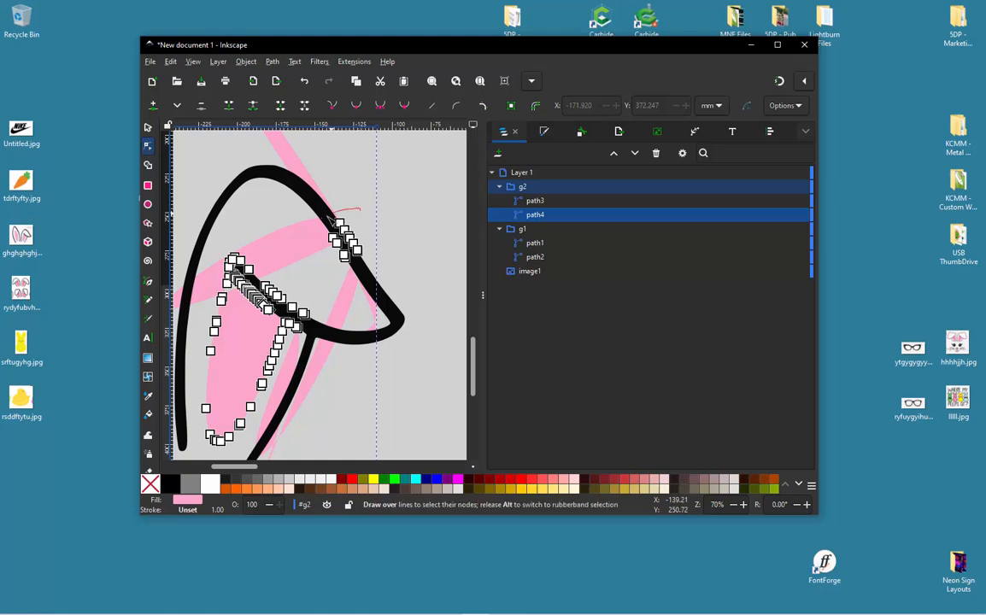
{"action": "left_click_drag", "start_coordinate": [351, 282], "coordinate": [406, 227]}
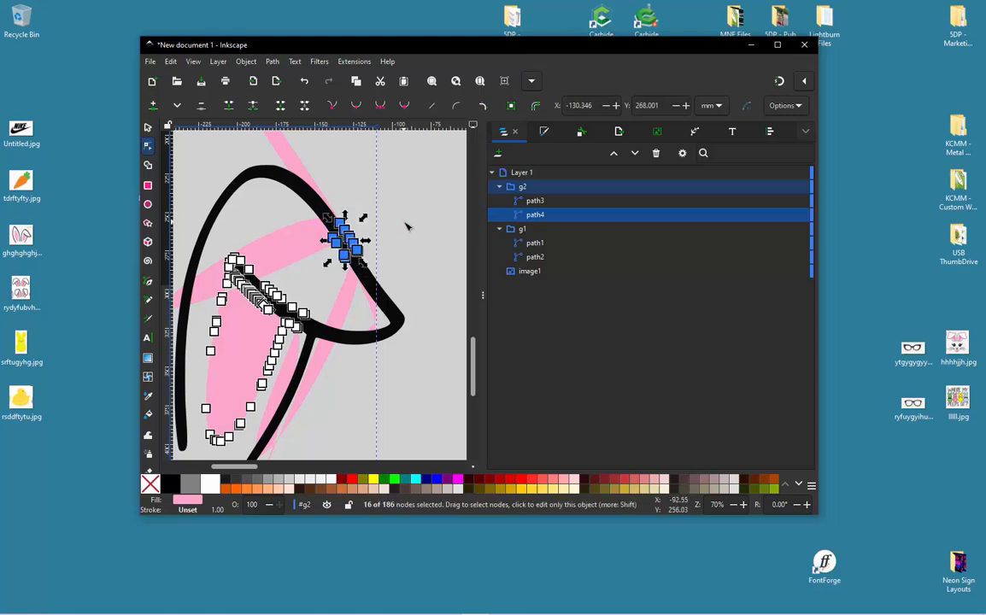
{"action": "key", "text": "Delete"}
- Delete the pink path's leftover outline nodes along the upper side of the folded ear's fold line
{"action": "scroll", "coordinate": [269, 280], "scroll_direction": "up", "scroll_amount": 2}
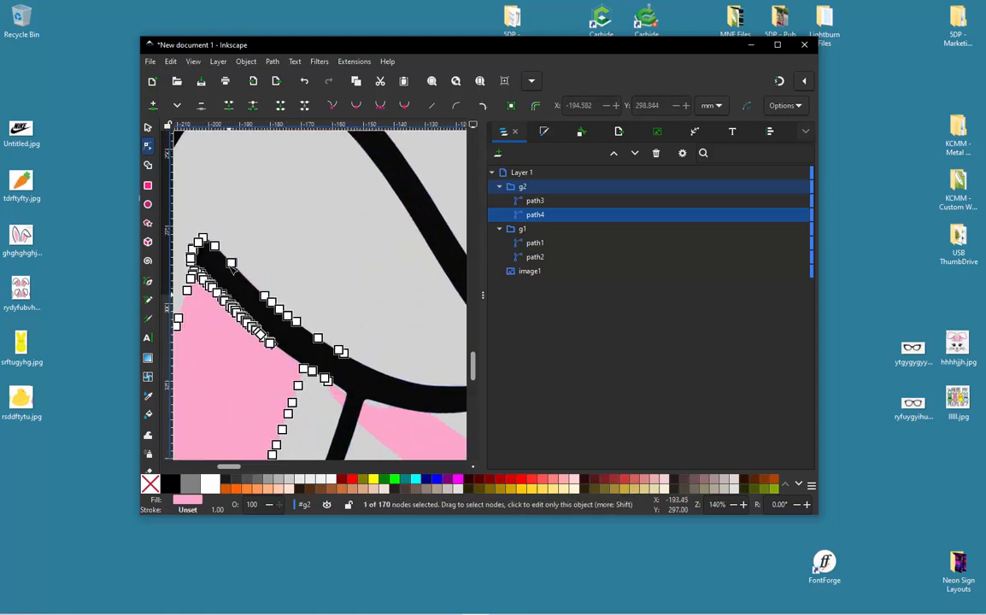
{"action": "mouse_move", "coordinate": [274, 196]}
{"action": "left_mouse_down"}
{"action": "mouse_move", "coordinate": [188, 227]}
{"action": "mouse_move", "coordinate": [189, 249]}
{"action": "mouse_move", "coordinate": [293, 345]}
{"action": "left_mouse_up"}
{"action": "mouse_move", "coordinate": [366, 366]}
{"action": "left_mouse_down"}
{"action": "mouse_move", "coordinate": [381, 269]}
{"action": "mouse_move", "coordinate": [345, 238]}
{"action": "left_mouse_up"}
{"action": "key", "text": "Delete"}
{"action": "scroll", "coordinate": [352, 226], "scroll_direction": "down", "scroll_amount": 2}
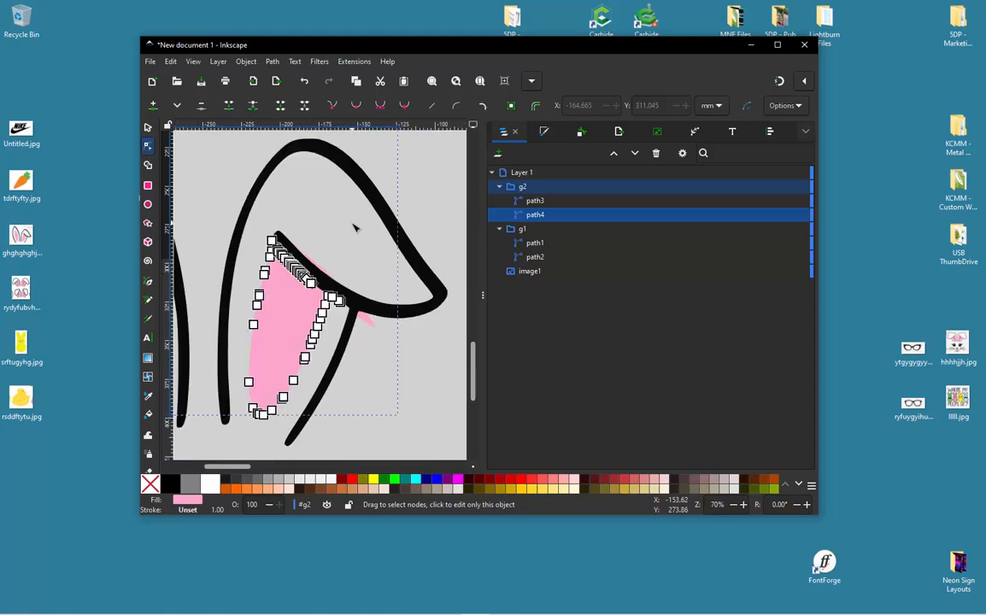
- Try shifting the pink path away from the black fold line to inspect its edge, and undo the move
{"action": "left_click", "coordinate": [299, 278]}
{"action": "scroll", "coordinate": [302, 279], "scroll_direction": "up", "scroll_amount": 2}
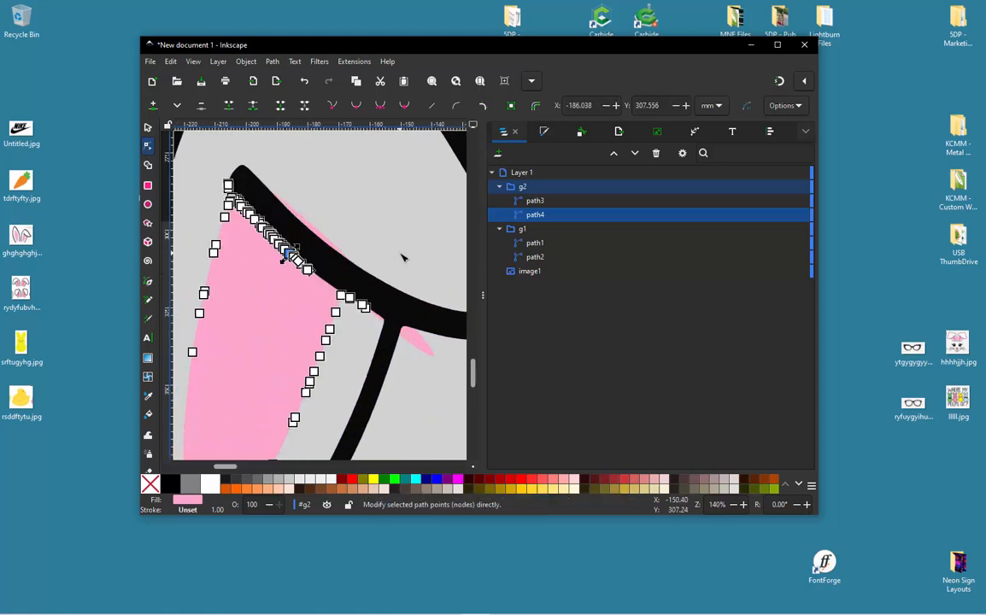
{"action": "left_click", "coordinate": [398, 237]}
{"action": "scroll", "coordinate": [220, 202], "scroll_direction": "up", "scroll_amount": 2}
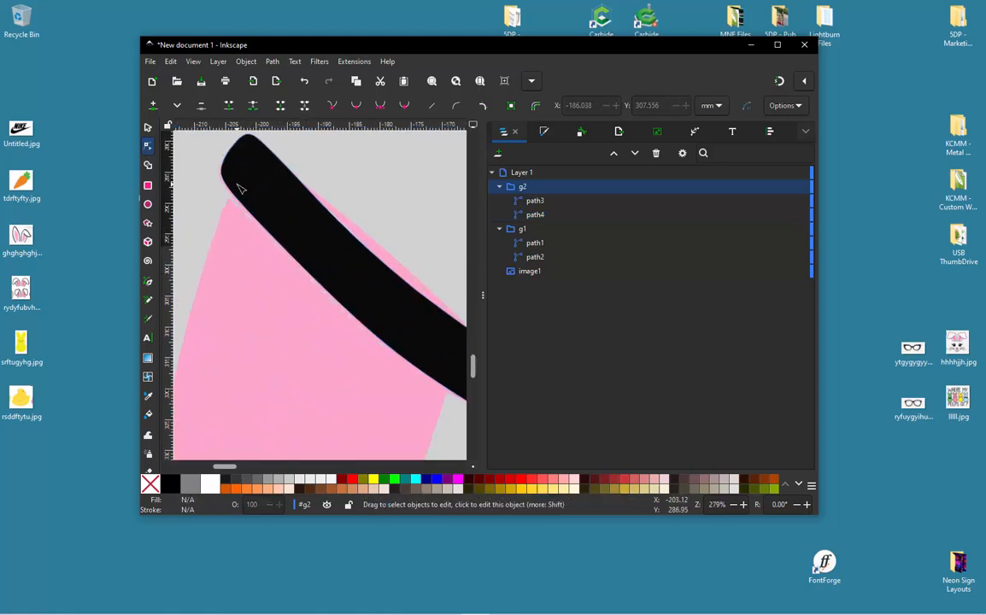
{"action": "left_click", "coordinate": [225, 208]}
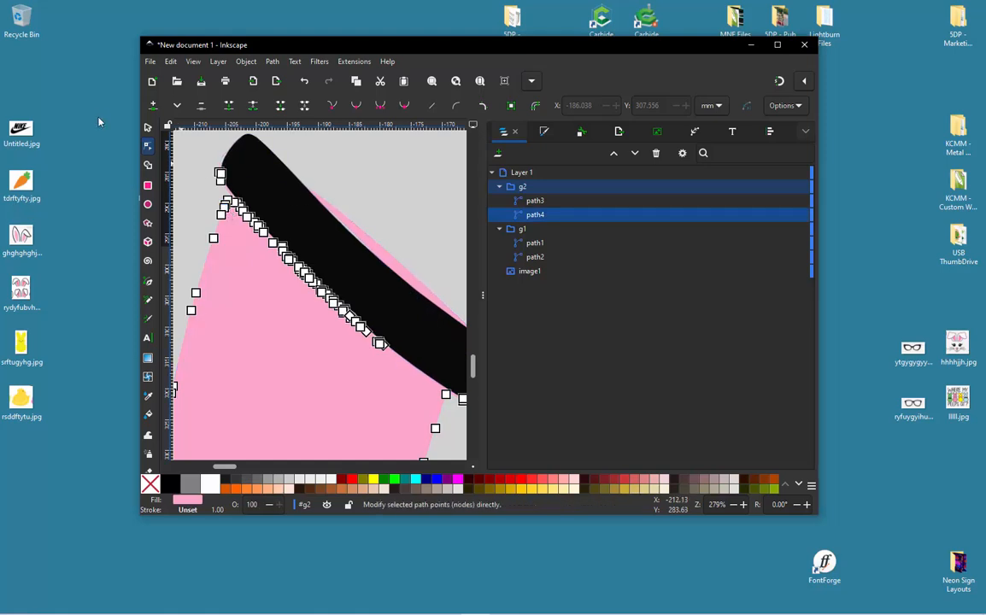
{"action": "key", "text": "s"}
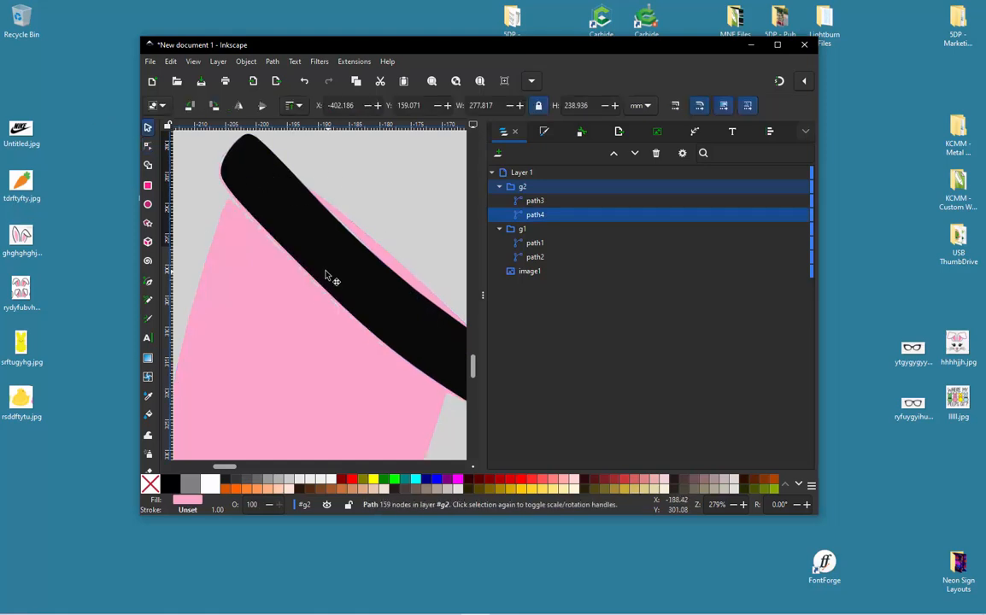
{"action": "scroll", "coordinate": [211, 253], "scroll_direction": "up", "scroll_amount": 2}
{"action": "scroll", "coordinate": [386, 255], "scroll_direction": "down", "scroll_amount": 3}
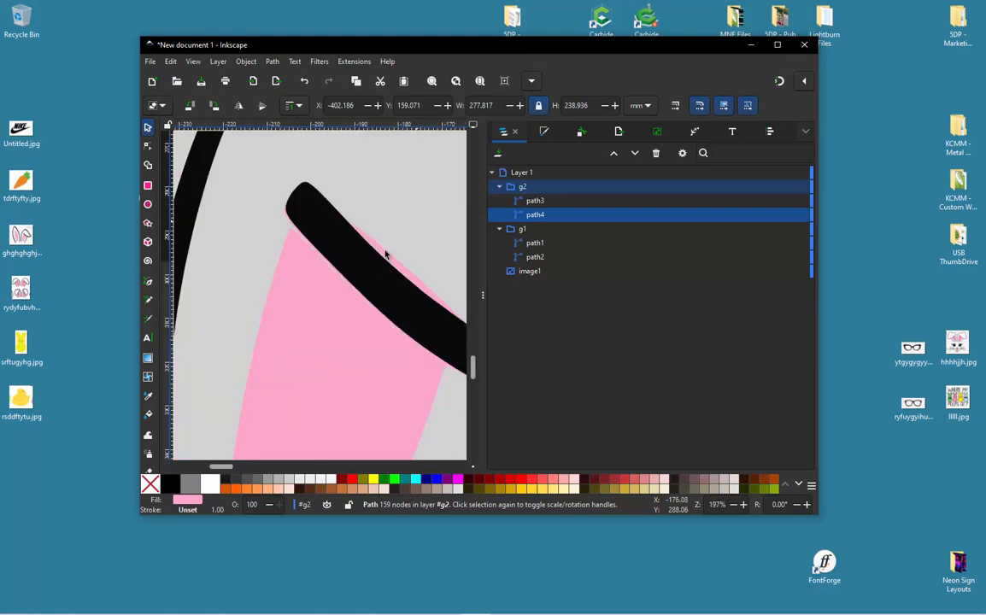
{"action": "left_click_drag", "start_coordinate": [322, 298], "coordinate": [294, 297]}
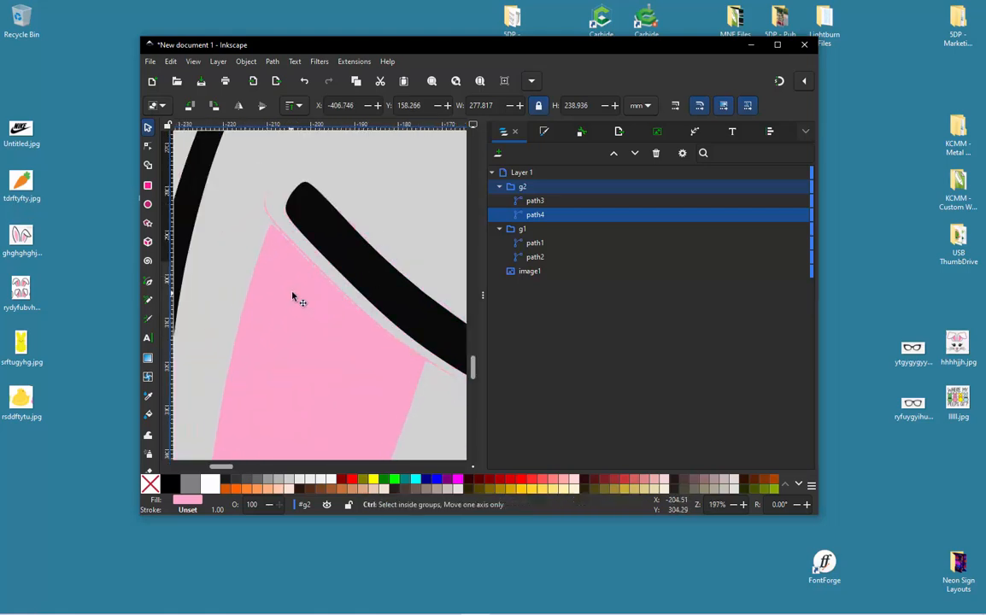
{"action": "key", "text": "ctrl+z"}
{"action": "key", "text": "ctrl+z"}
{"action": "scroll", "coordinate": [300, 259], "scroll_direction": "down", "scroll_amount": 1}
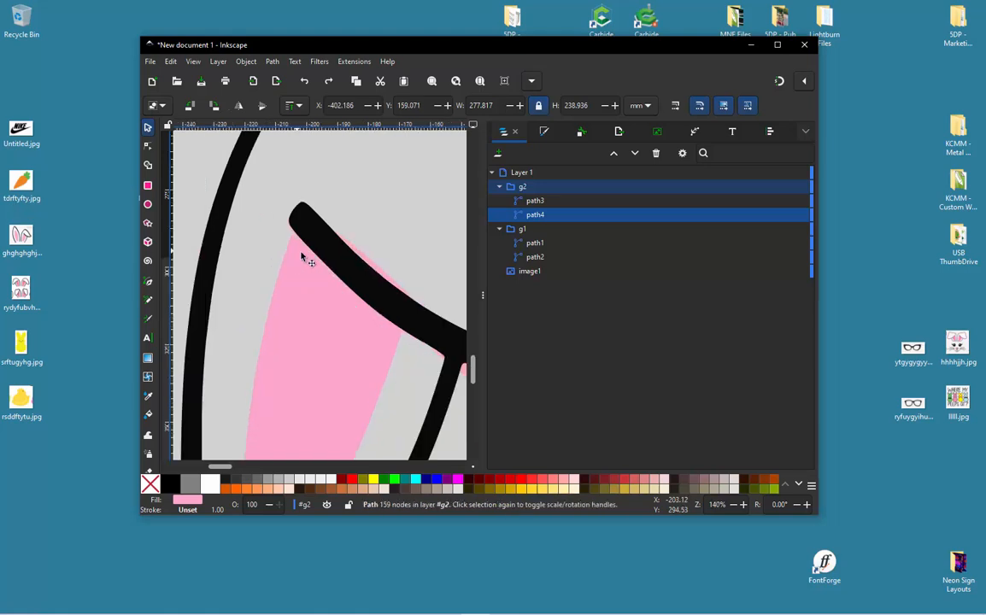
- Draw a closed straight-sided Pen shape over the fold line, covering the excess pink above the folded ear's inner-ear fill
{"action": "scroll", "coordinate": [404, 333], "scroll_direction": "up", "scroll_amount": 1}
{"action": "key", "text": "b"}
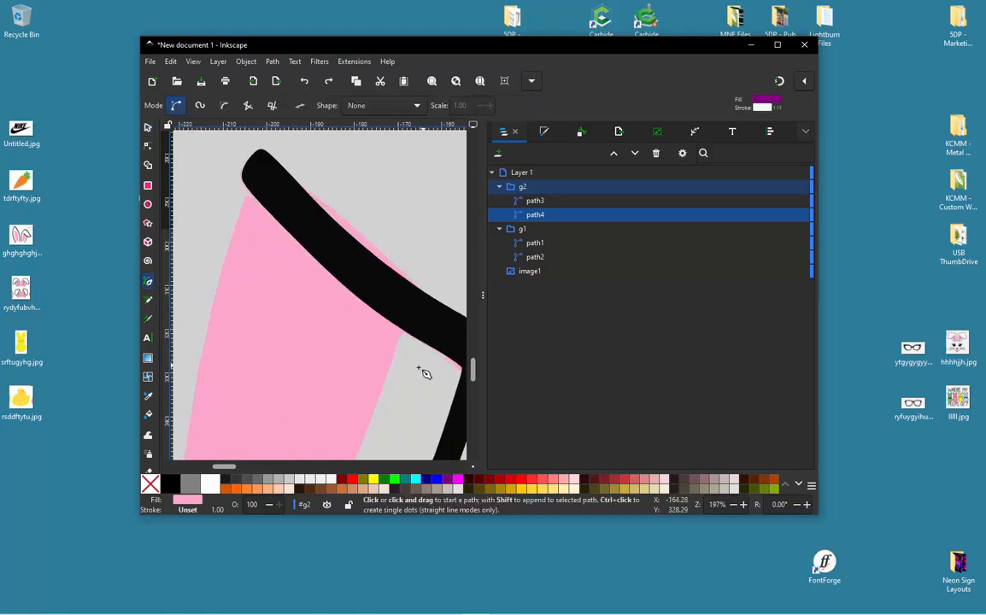
{"action": "left_click", "coordinate": [405, 382]}
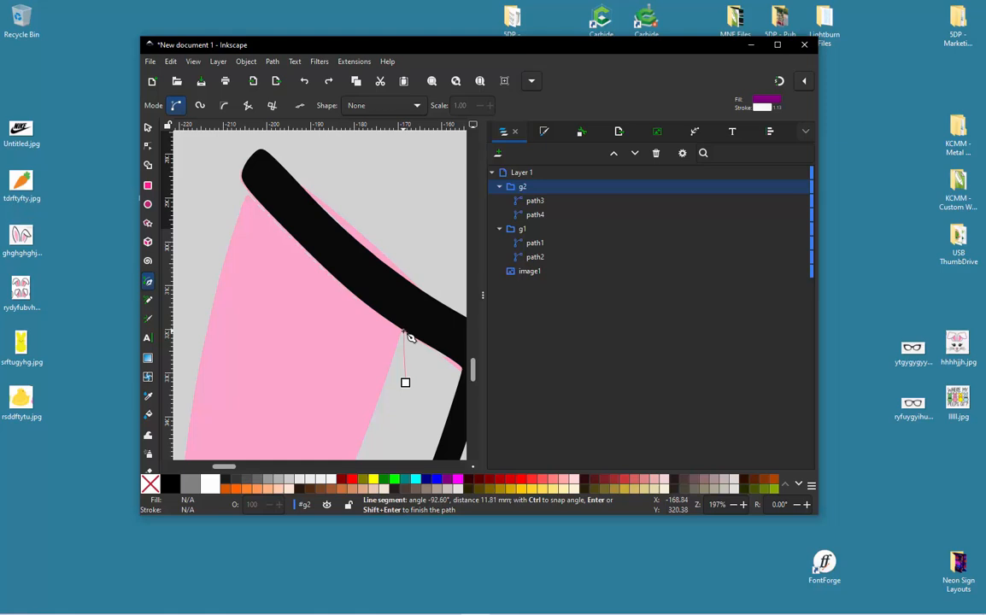
{"action": "left_click", "coordinate": [402, 329]}
{"action": "left_click", "coordinate": [307, 221]}
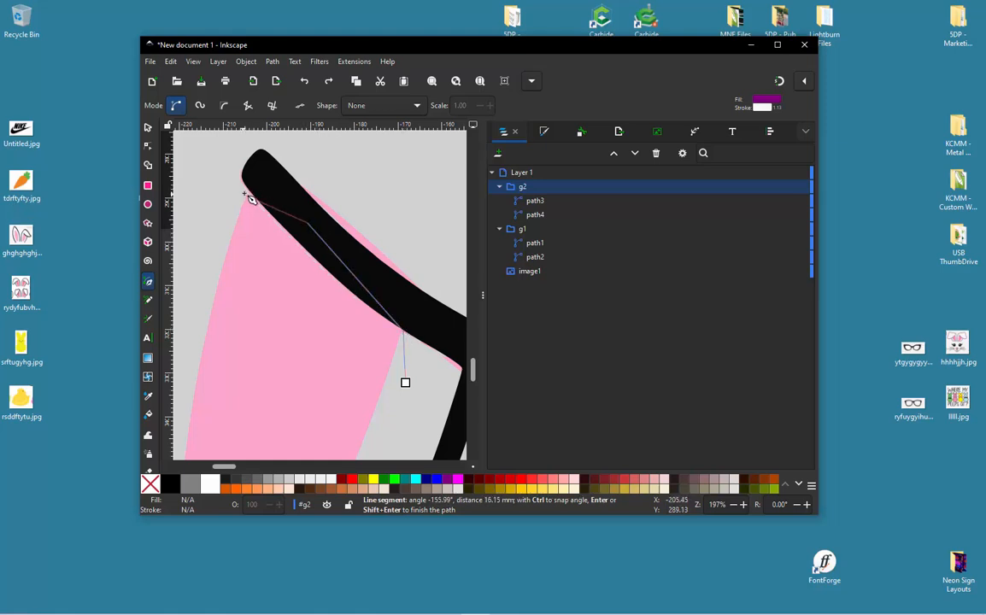
{"action": "left_click", "coordinate": [209, 179]}
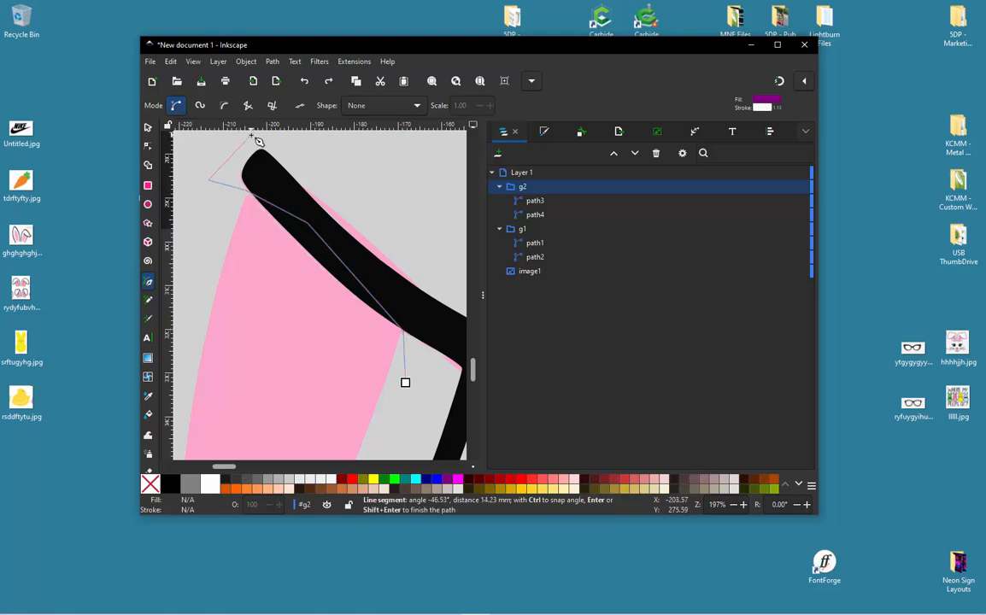
{"action": "left_click", "coordinate": [250, 135]}
{"action": "left_click", "coordinate": [391, 153]}
{"action": "left_click", "coordinate": [435, 229]}
{"action": "left_click", "coordinate": [465, 305]}
{"action": "left_click", "coordinate": [460, 351]}
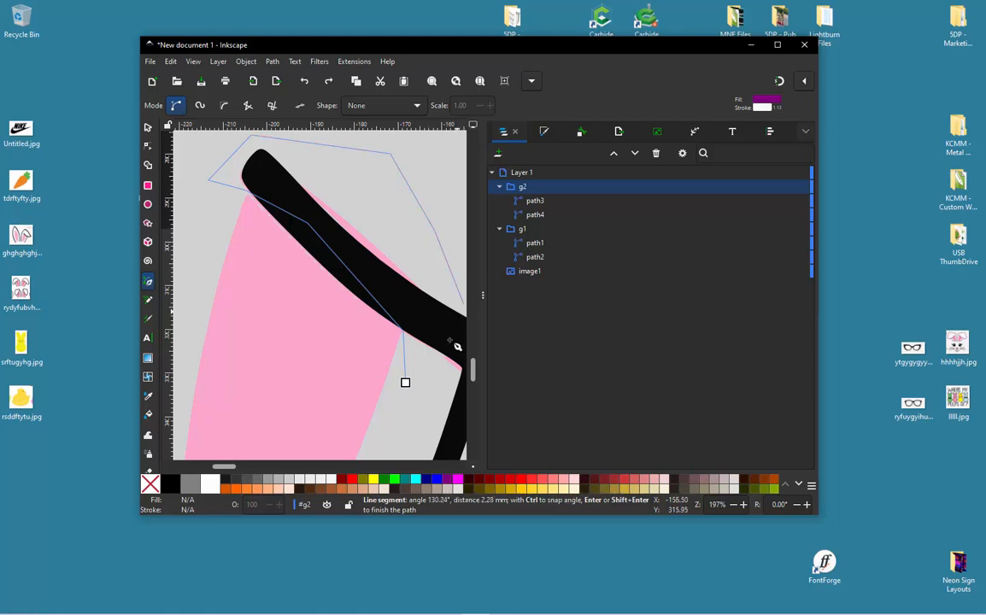
{"action": "left_click", "coordinate": [405, 382]}
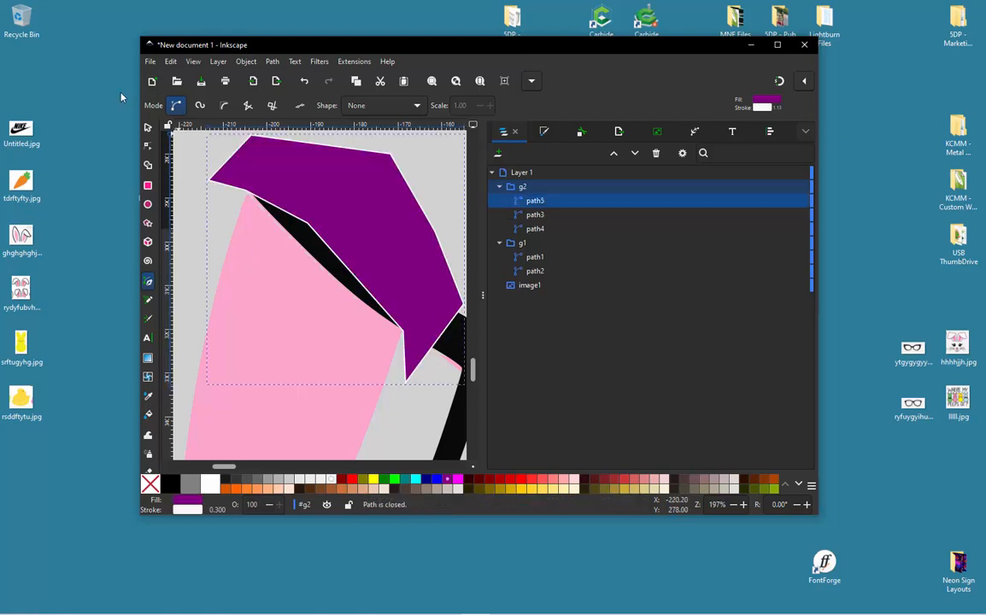
- Subtract the drawn purple shape from the pink inner-ear path with Difference
{"action": "left_click", "coordinate": [148, 127]}
{"action": "left_click", "coordinate": [240, 278], "text": "shift"}
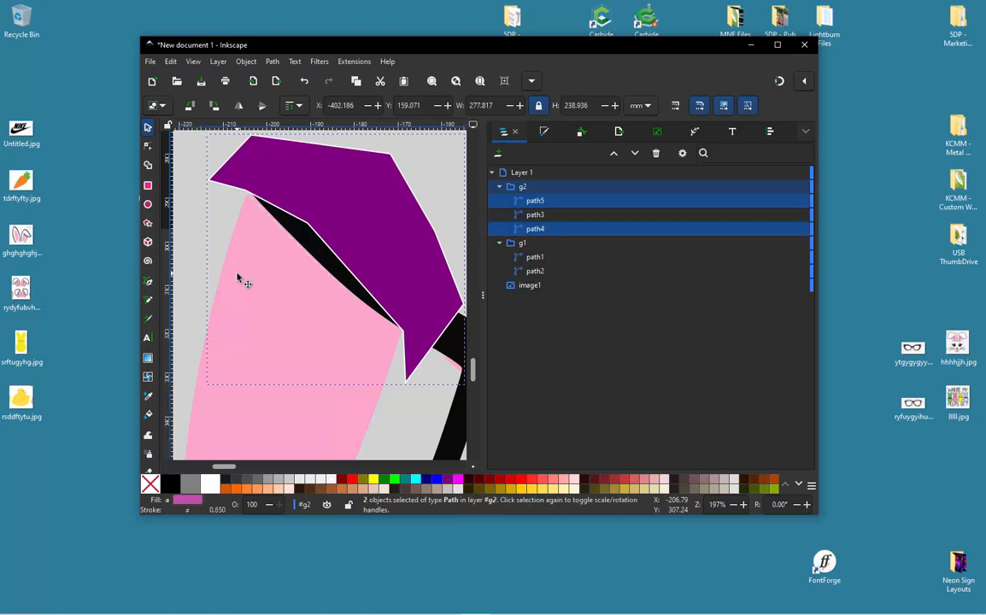
{"action": "left_click", "coordinate": [273, 63]}
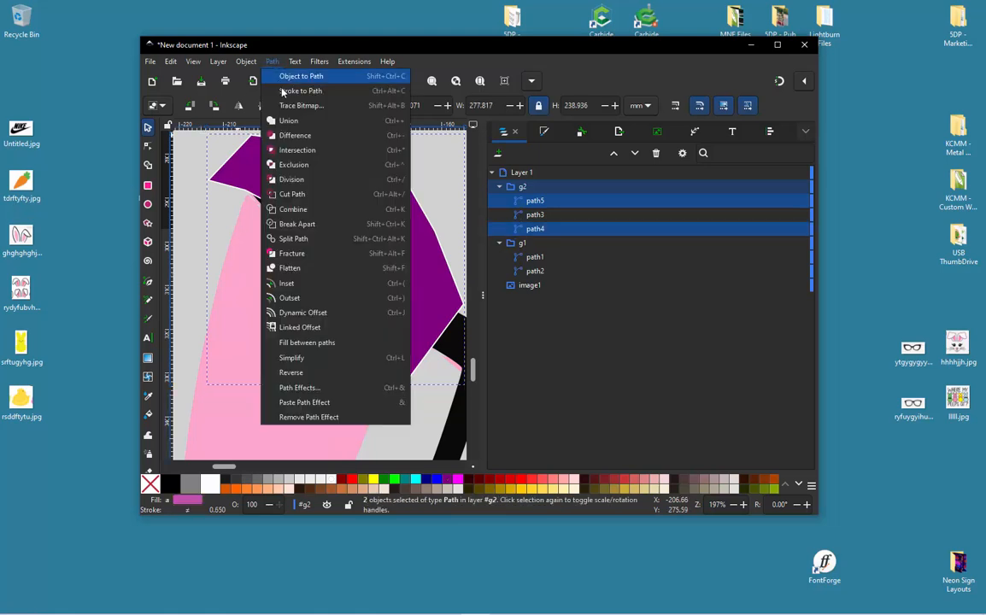
{"action": "left_click", "coordinate": [306, 136]}
- Delete the pink path's remaining stray nodes where the folded ear's outer stem meets the fold line
{"action": "key", "text": "n"}
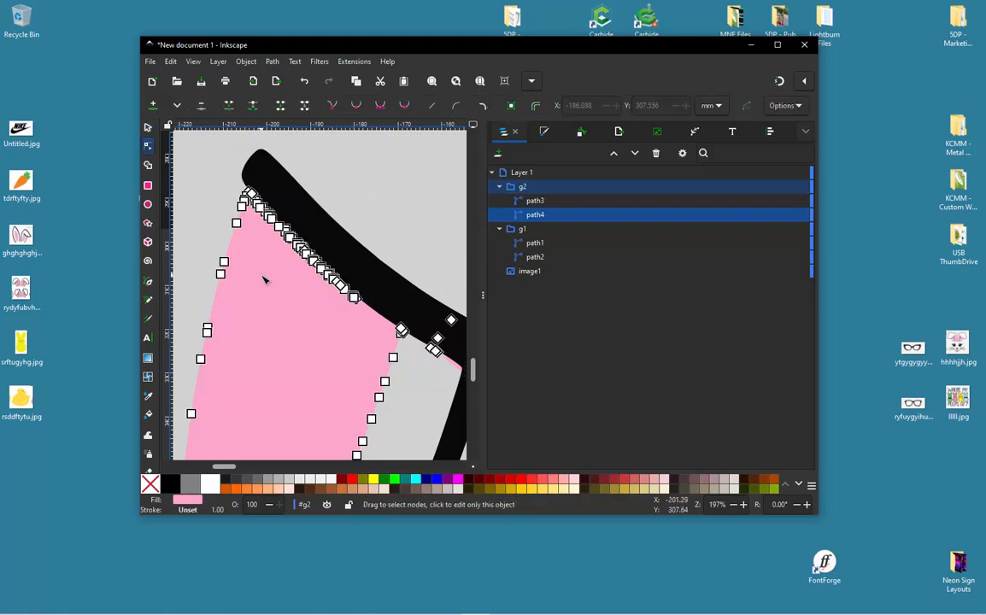
{"action": "scroll", "coordinate": [264, 266], "scroll_direction": "down", "scroll_amount": 2}
{"action": "scroll", "coordinate": [378, 285], "scroll_direction": "up", "scroll_amount": 2}
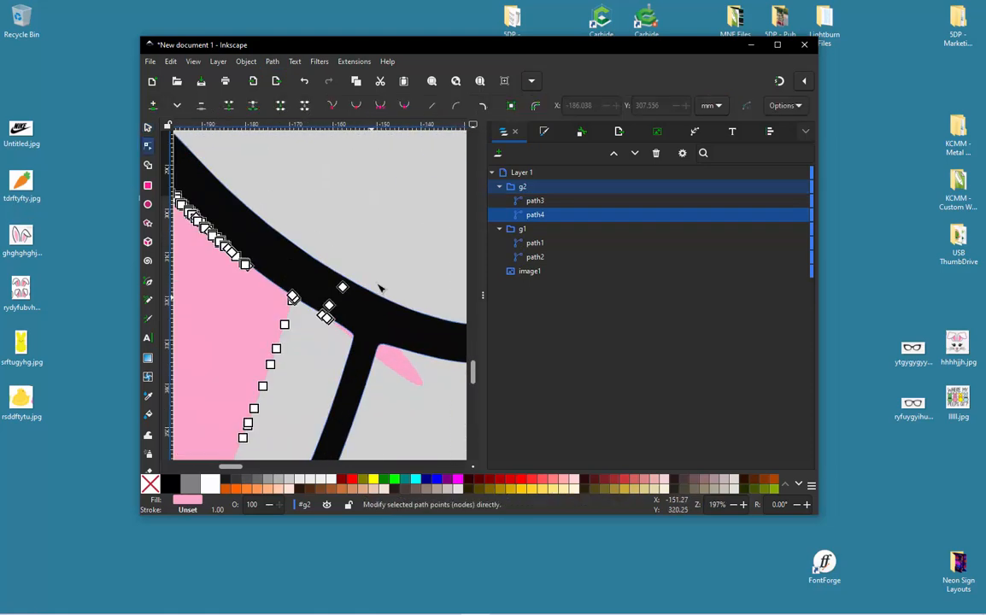
{"action": "mouse_move", "coordinate": [382, 260]}
{"action": "left_mouse_down"}
{"action": "mouse_move", "coordinate": [305, 303]}
{"action": "mouse_move", "coordinate": [304, 346]}
{"action": "mouse_move", "coordinate": [362, 334]}
{"action": "mouse_move", "coordinate": [389, 276]}
{"action": "left_mouse_up"}
{"action": "key", "text": "Delete"}
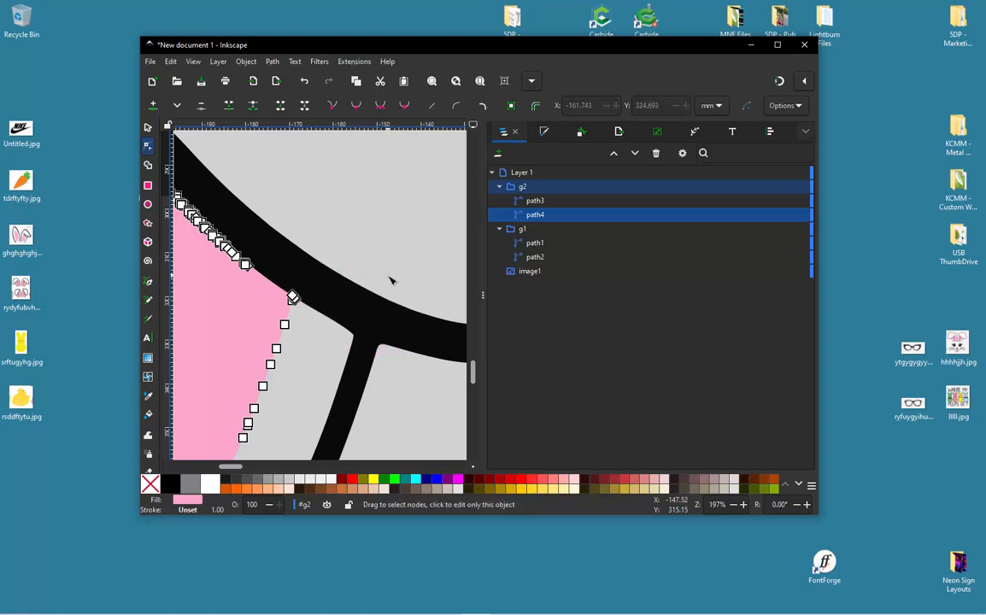
{"action": "scroll", "coordinate": [392, 279], "scroll_direction": "down", "scroll_amount": 4}
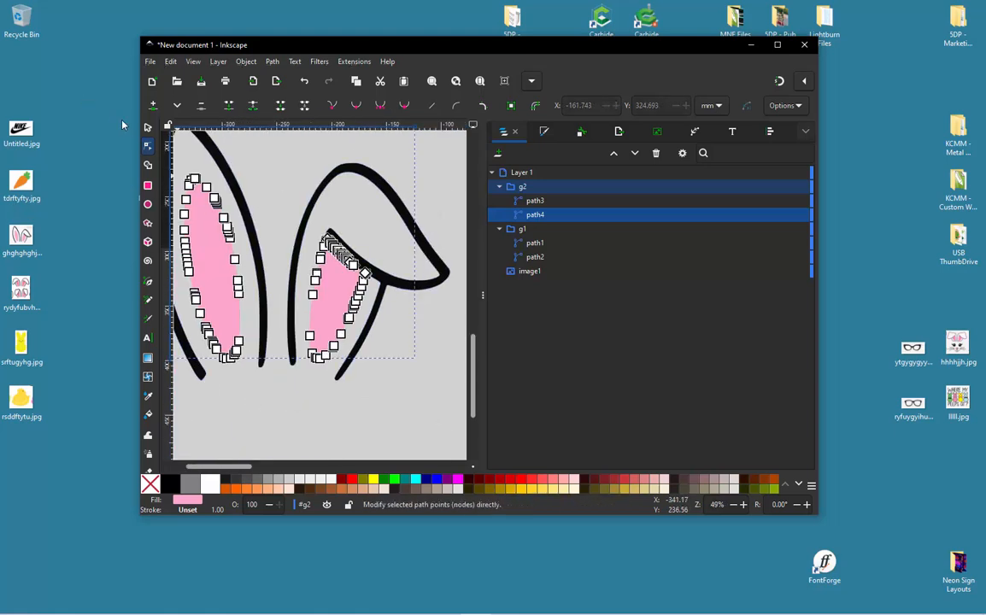
- Select both bunny-ear paths and move them up beside the carrot
{"action": "left_click", "coordinate": [147, 128]}
{"action": "left_click", "coordinate": [363, 229]}
{"action": "scroll", "coordinate": [414, 289], "scroll_direction": "down", "scroll_amount": 2}
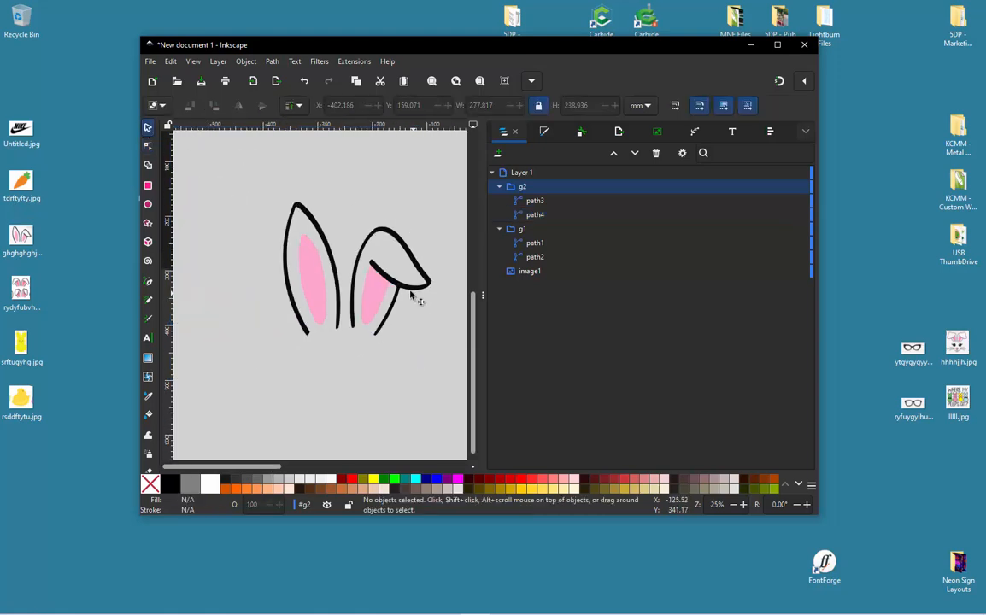
{"action": "left_click_drag", "start_coordinate": [238, 188], "coordinate": [458, 371]}
{"action": "scroll", "coordinate": [446, 352], "scroll_direction": "down", "scroll_amount": 3}
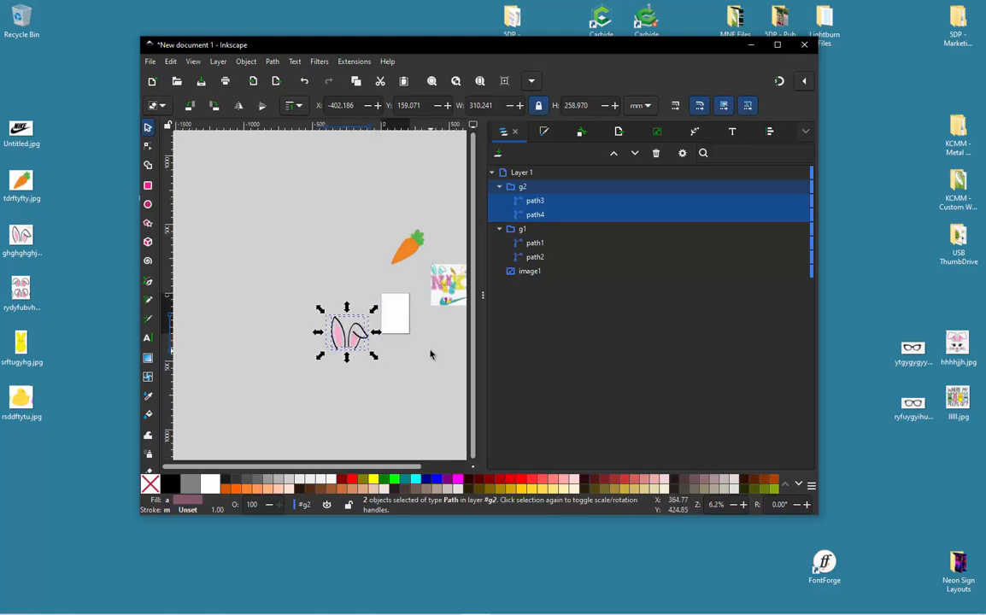
{"action": "left_click_drag", "start_coordinate": [325, 329], "coordinate": [343, 205]}
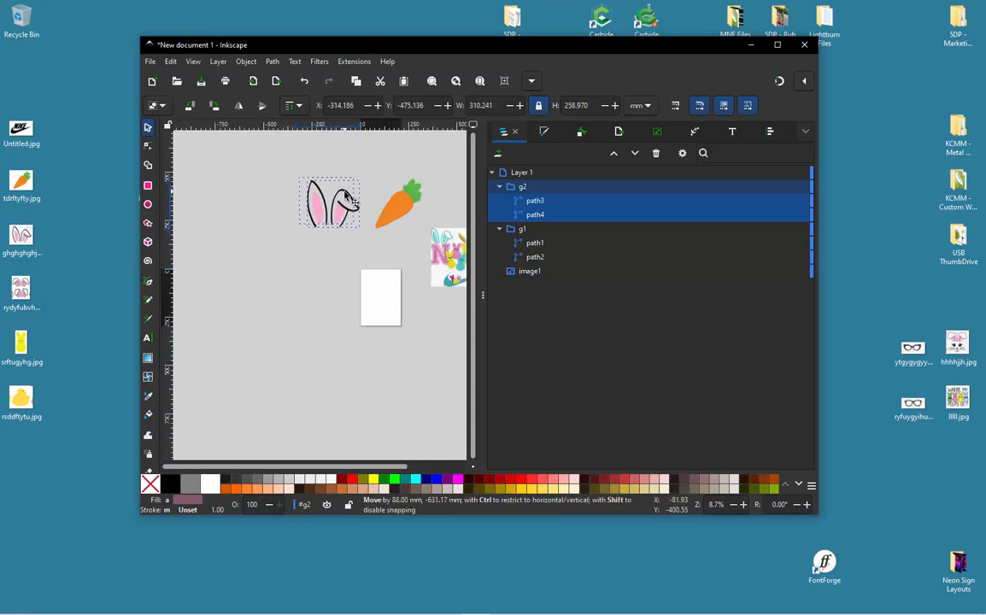
{"action": "left_click", "coordinate": [301, 290]}
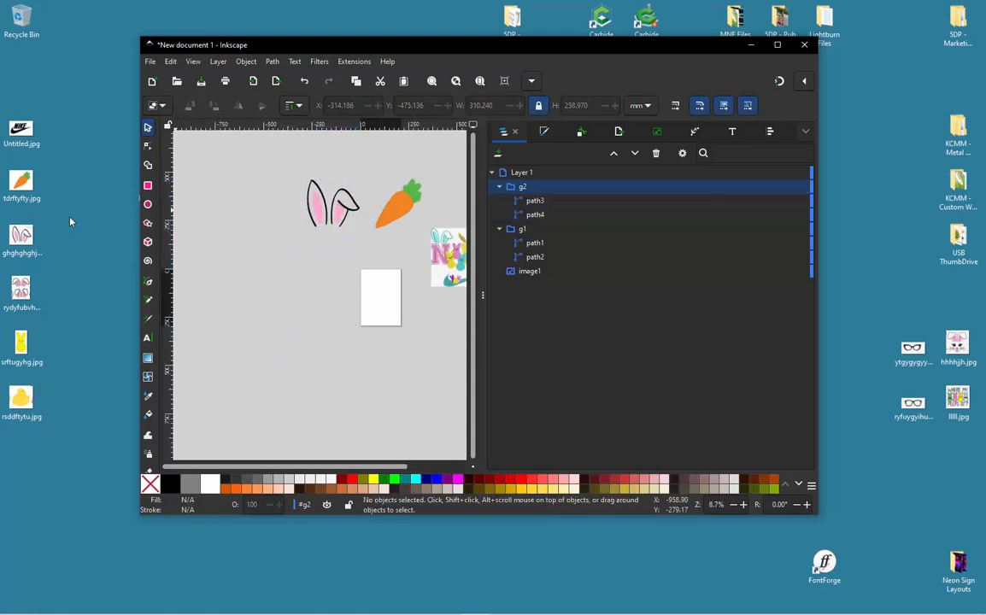
- Import the yellow chick image rsddftytu.jpg from the desktop onto the canvas below the bunny ears
{"action": "left_click", "coordinate": [21, 346]}
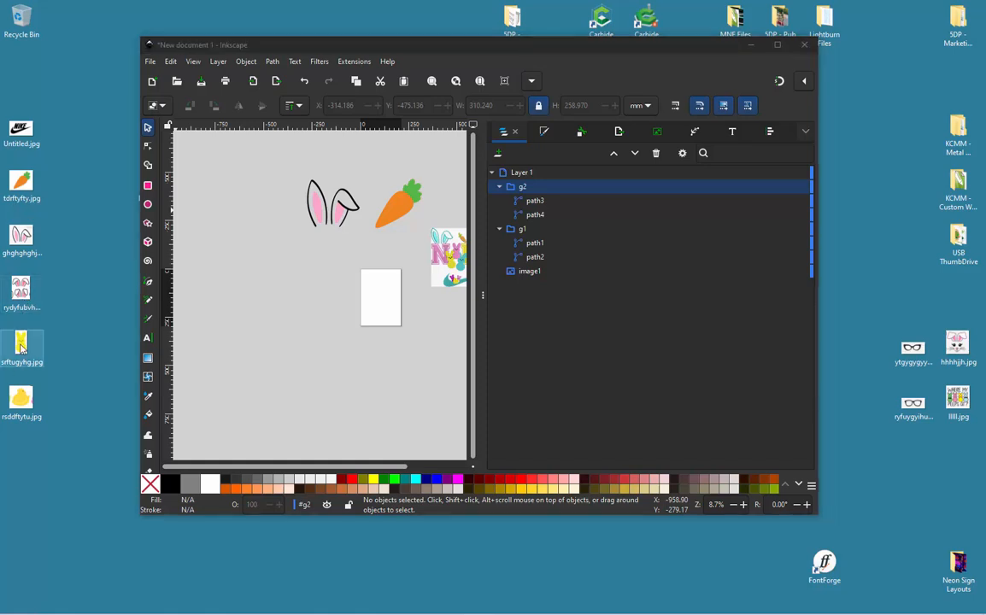
{"action": "left_click", "coordinate": [23, 412]}
{"action": "left_click_drag", "start_coordinate": [23, 397], "coordinate": [344, 325]}
{"action": "left_click", "coordinate": [179, 162]}
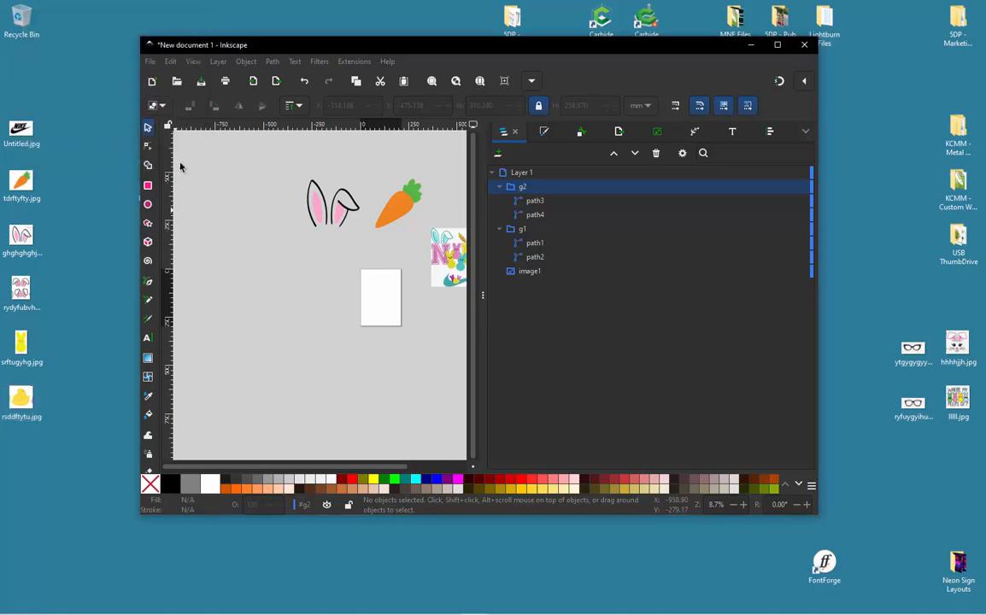
- Trace the chick image as a multicolor bitmap using color detection, 6 scans and background removal
{"action": "scroll", "coordinate": [329, 314], "scroll_direction": "up", "scroll_amount": 4}
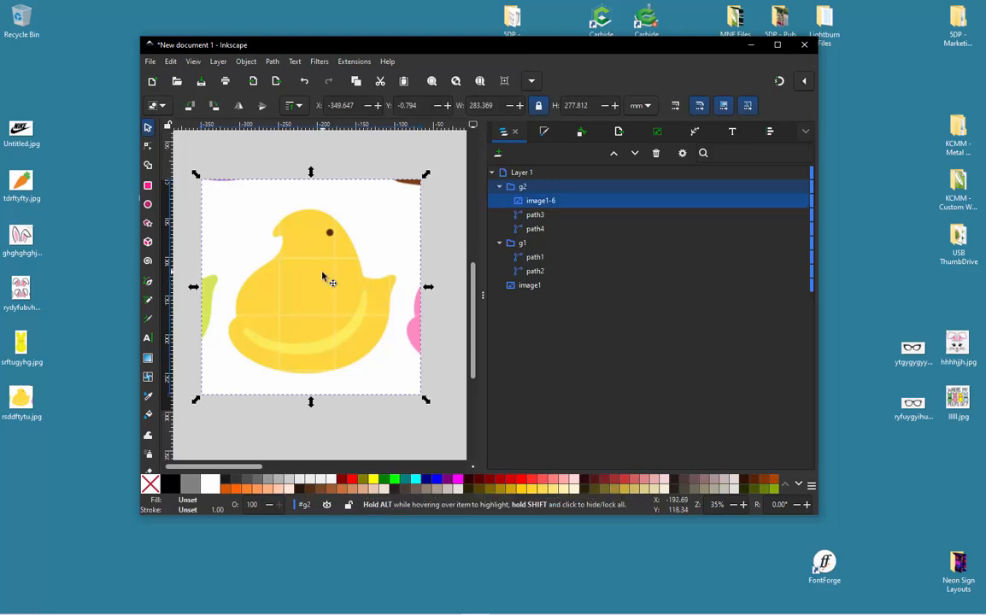
{"action": "right_click", "coordinate": [323, 278]}
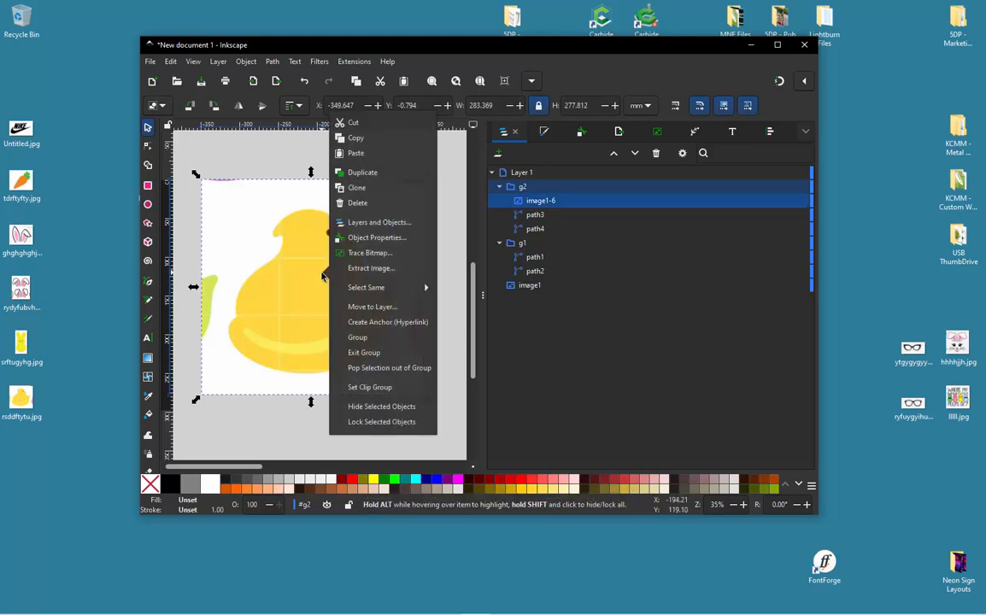
{"action": "left_click", "coordinate": [393, 255]}
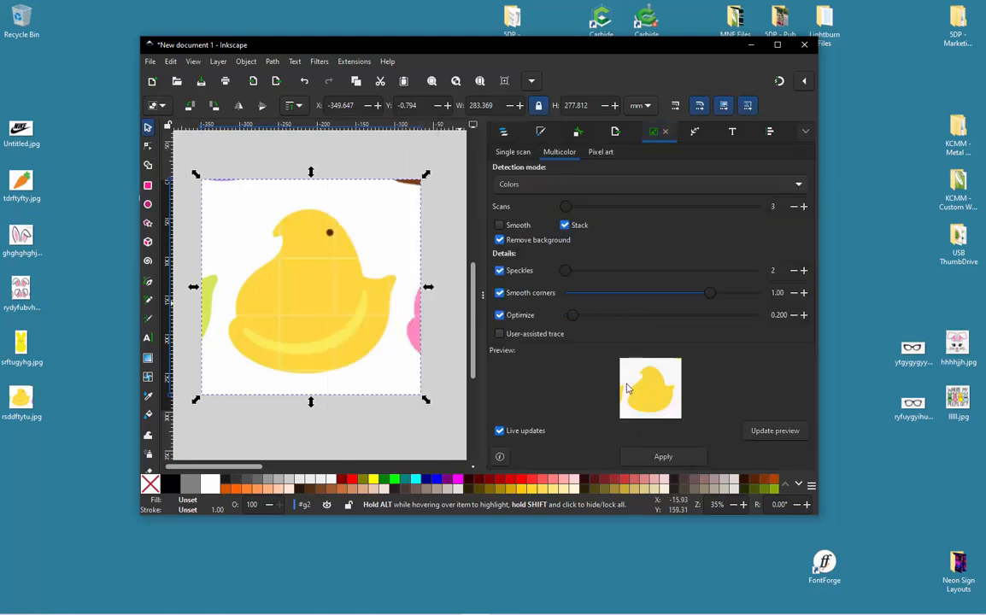
{"action": "left_click", "coordinate": [803, 207]}
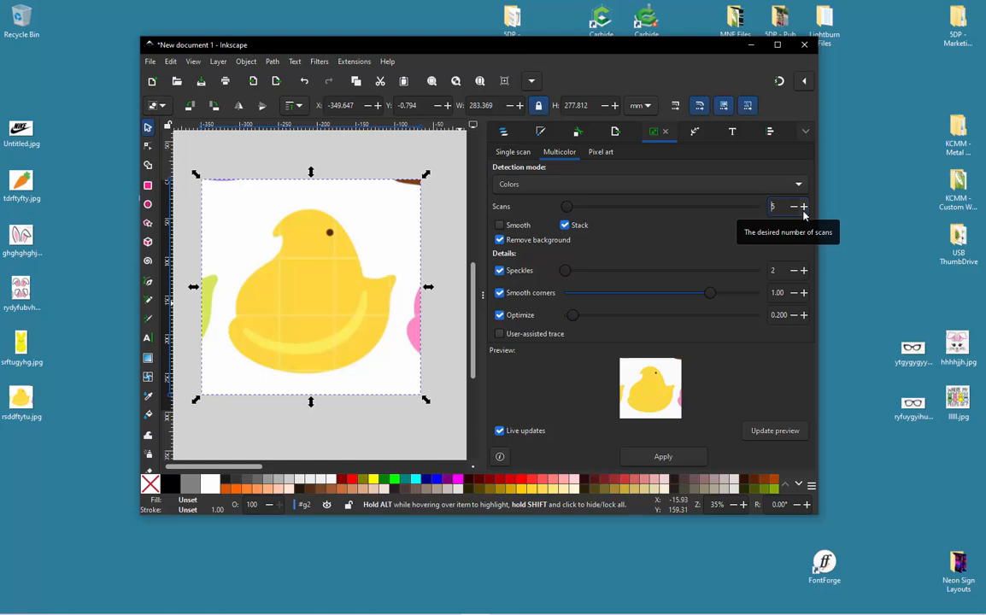
{"action": "left_click", "coordinate": [803, 212]}
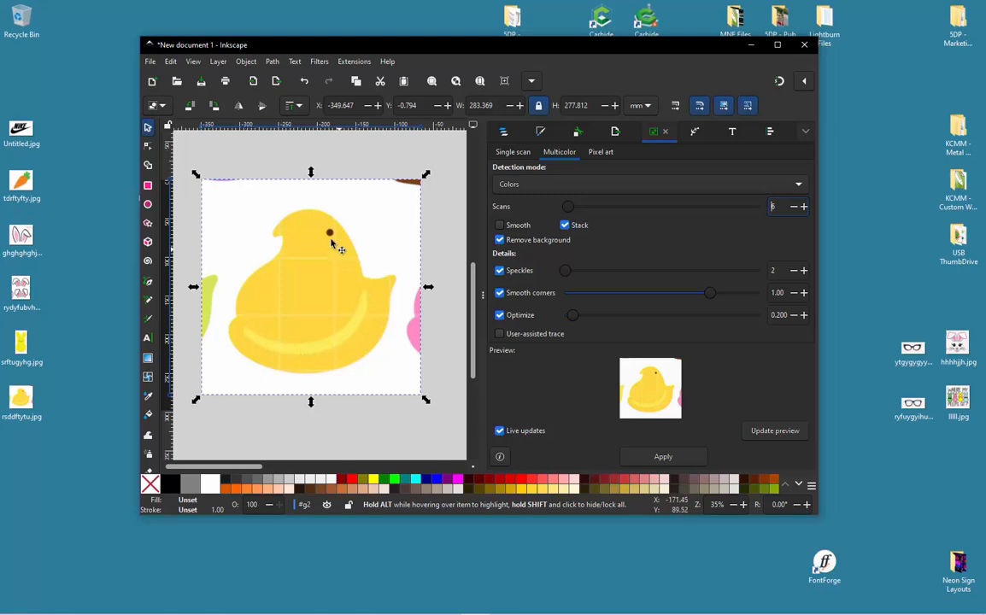
{"action": "left_click", "coordinate": [663, 457]}
{"action": "scroll", "coordinate": [367, 250], "scroll_direction": "down", "scroll_amount": 4}
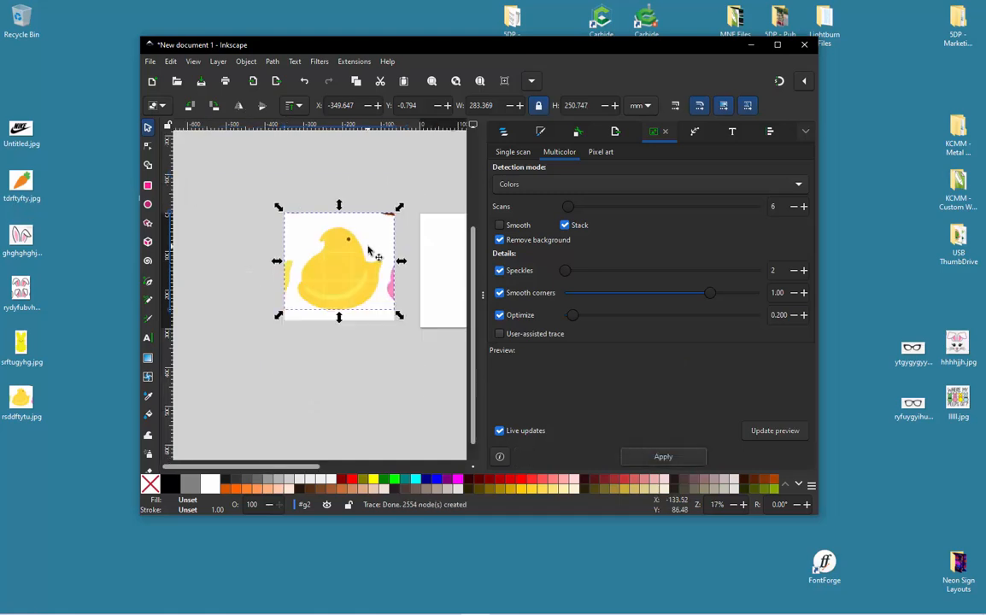
- Move the traced chick group off the original image onto the empty canvas below it
{"action": "left_click_drag", "start_coordinate": [359, 267], "coordinate": [289, 348]}
{"action": "left_click", "coordinate": [295, 392]}
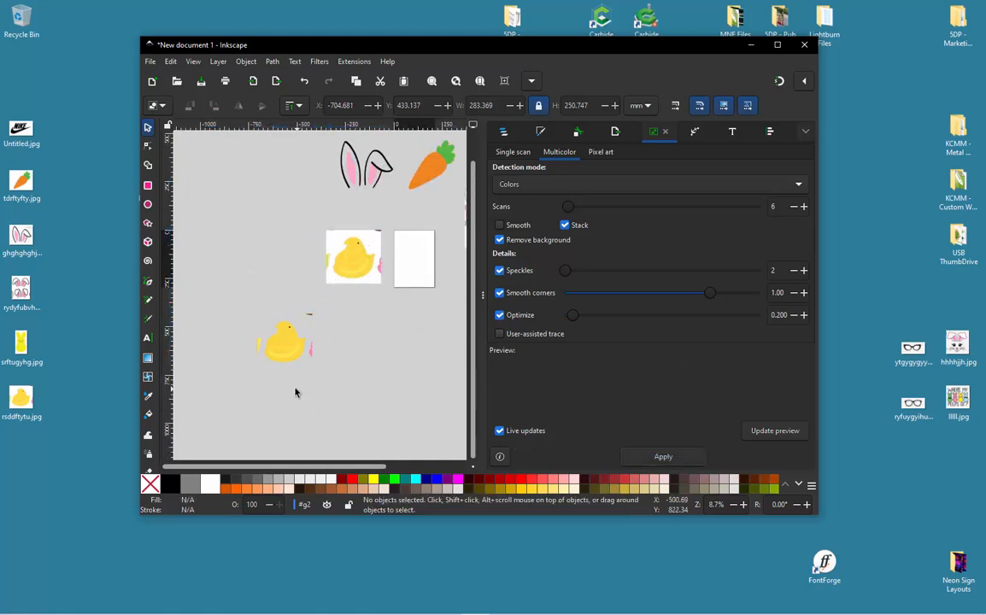
{"action": "scroll", "coordinate": [282, 368], "scroll_direction": "up", "scroll_amount": 3}
{"action": "left_click", "coordinate": [285, 378]}
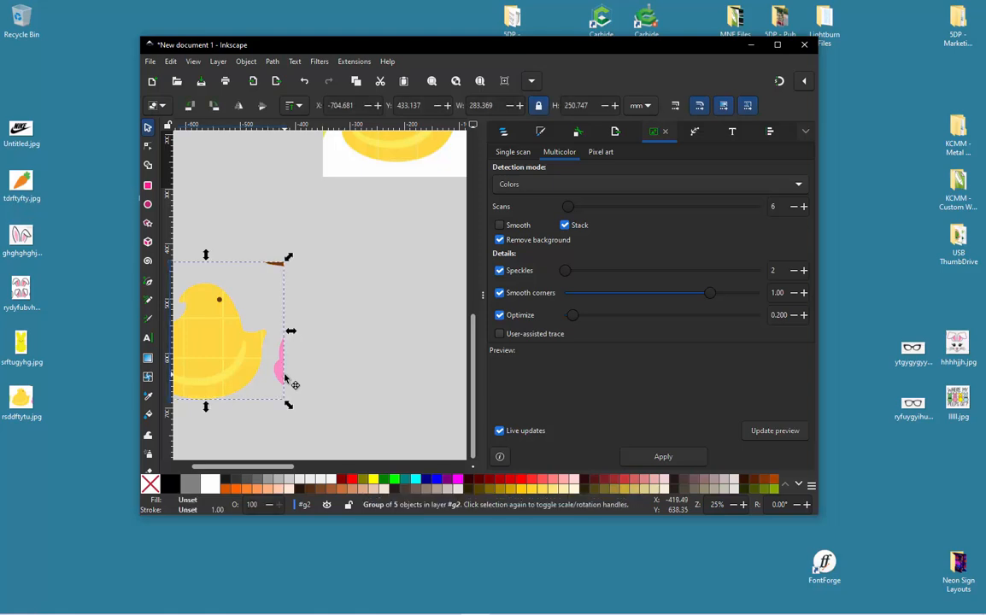
{"action": "left_click", "coordinate": [283, 377]}
{"action": "left_click", "coordinate": [394, 310]}
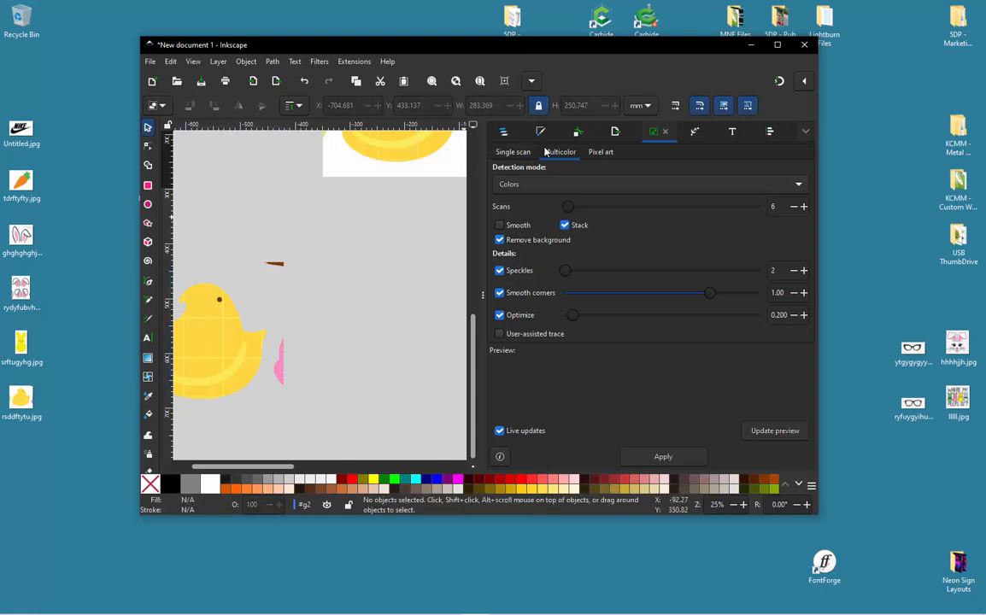
- Display the object list and identify the traced chick's group among the document's paths
{"action": "left_click", "coordinate": [505, 135]}
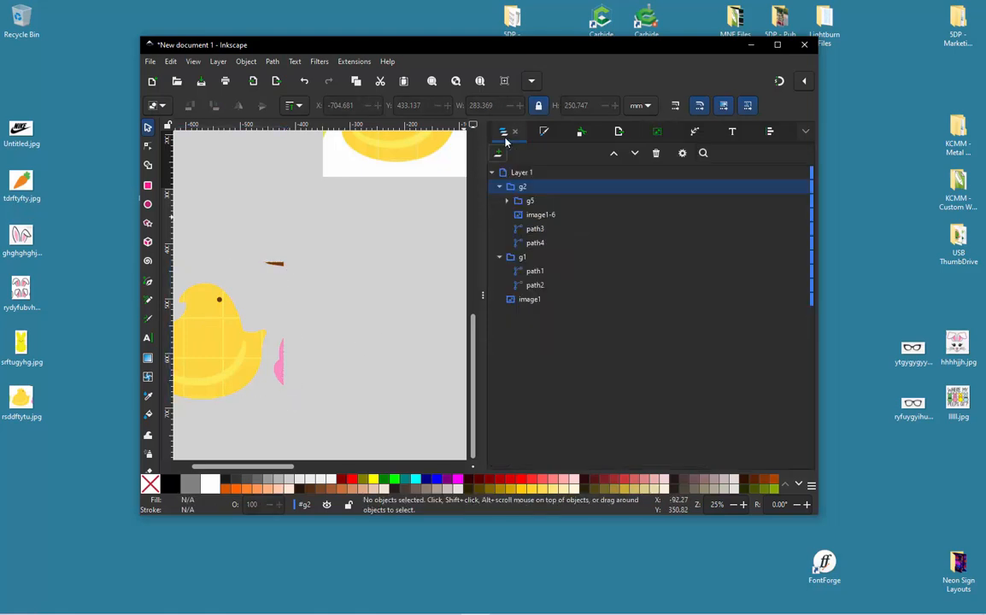
{"action": "left_click", "coordinate": [280, 363]}
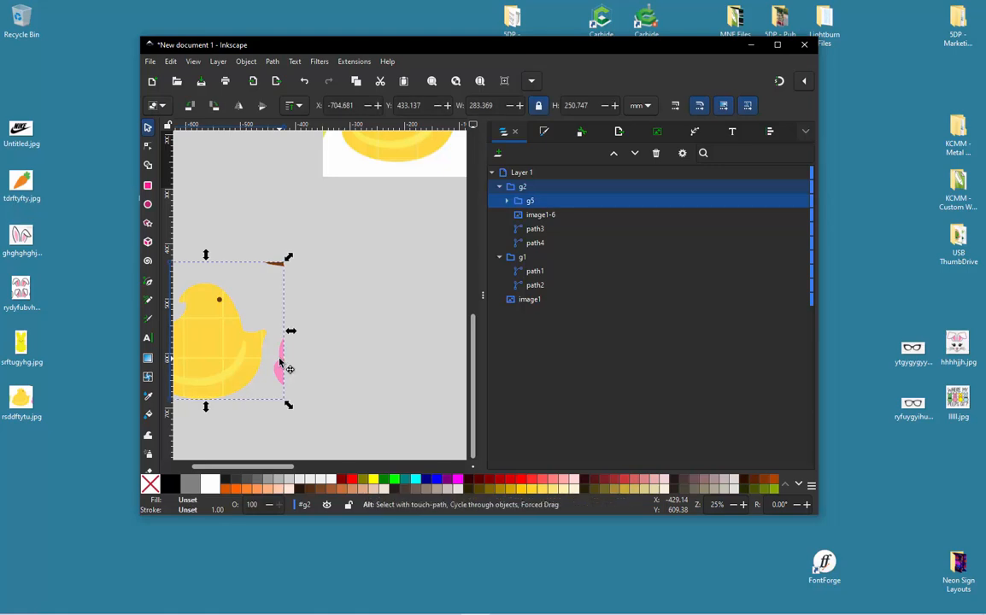
{"action": "left_click", "coordinate": [279, 361], "text": "alt"}
{"action": "left_click", "coordinate": [280, 370], "text": "shift"}
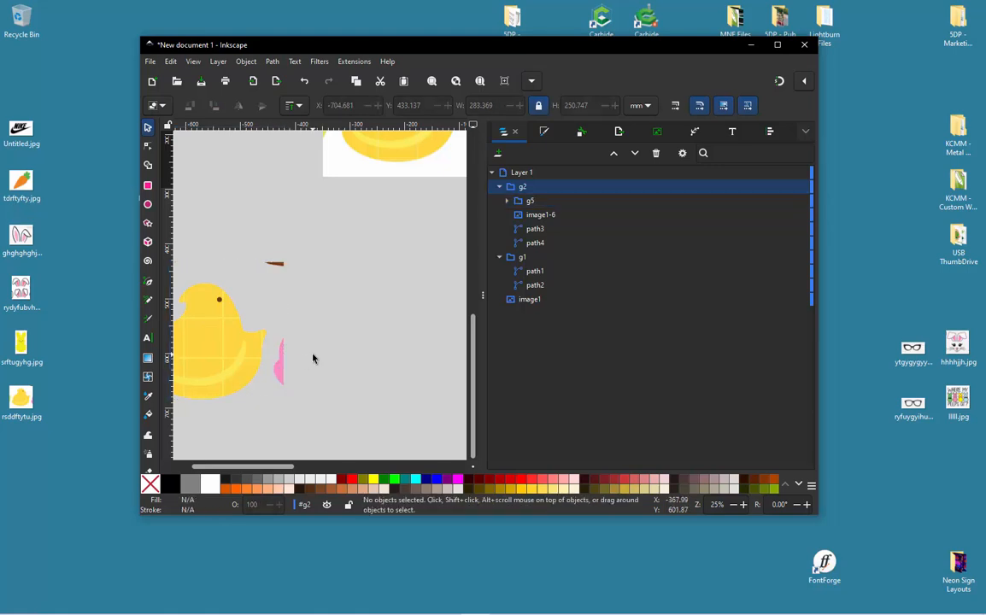
{"action": "left_click", "coordinate": [530, 205]}
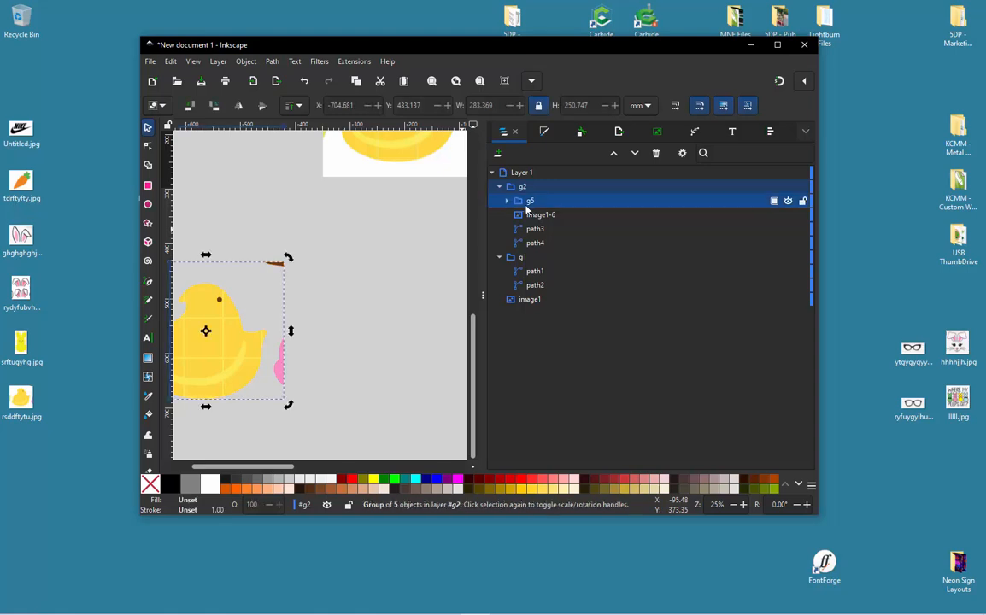
{"action": "left_click", "coordinate": [282, 264]}
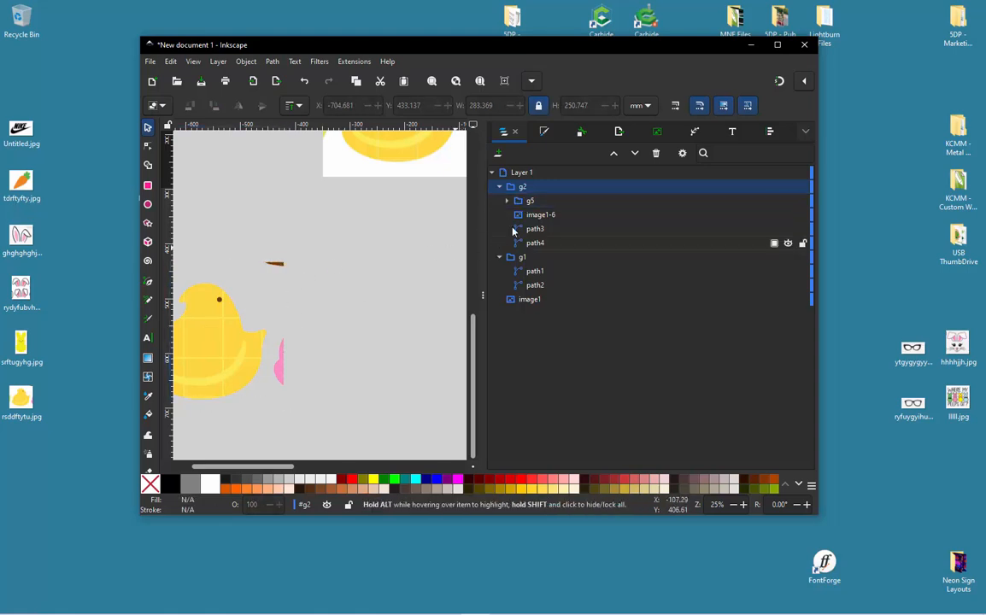
{"action": "left_click", "coordinate": [540, 229]}
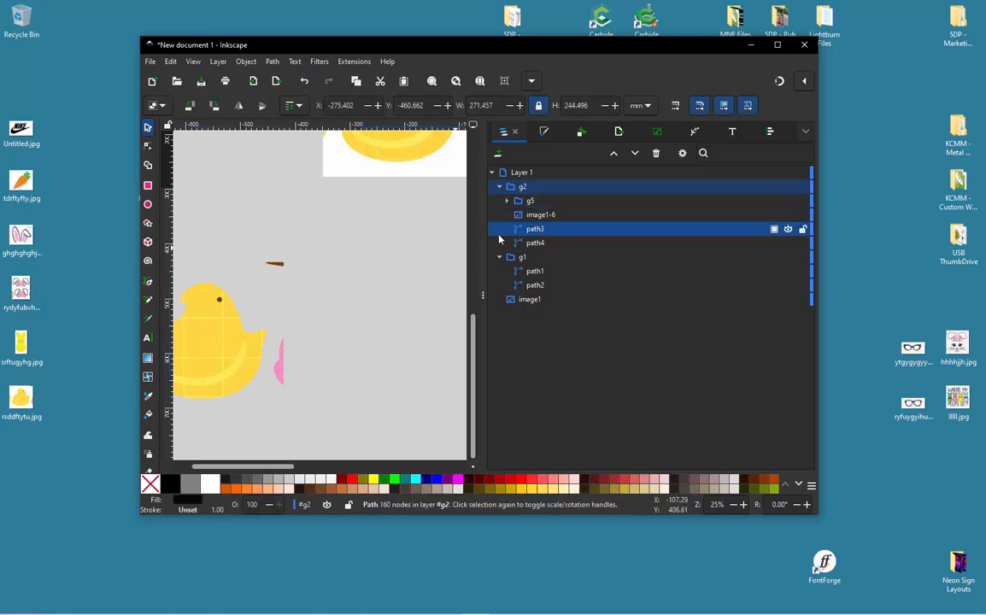
{"action": "scroll", "coordinate": [299, 294], "scroll_direction": "down", "scroll_amount": 3}
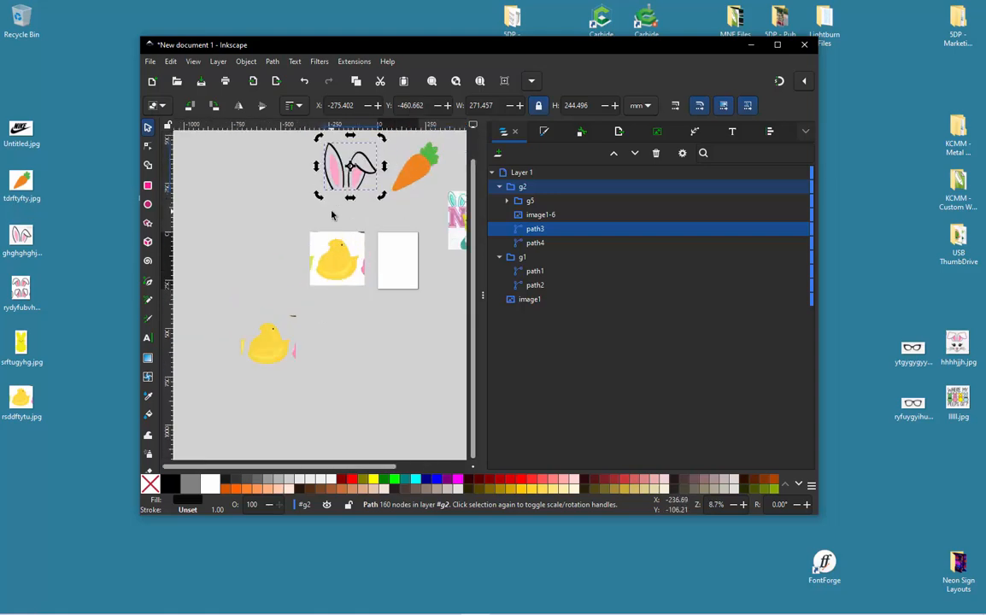
{"action": "left_click", "coordinate": [267, 353]}
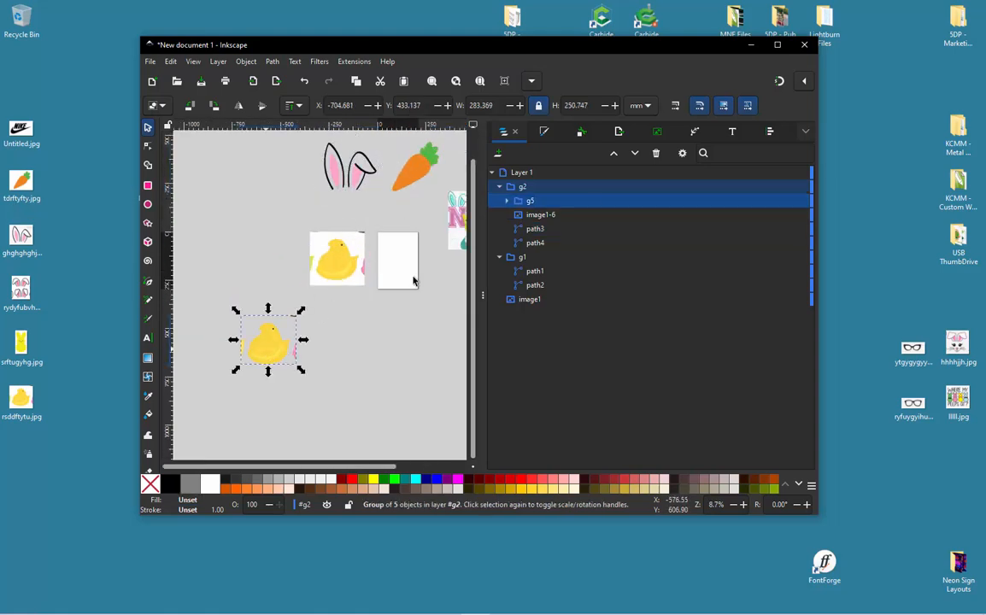
- Expand the traced chick group, try removing the whole brown path5, and undo the deletion
{"action": "left_click", "coordinate": [515, 212]}
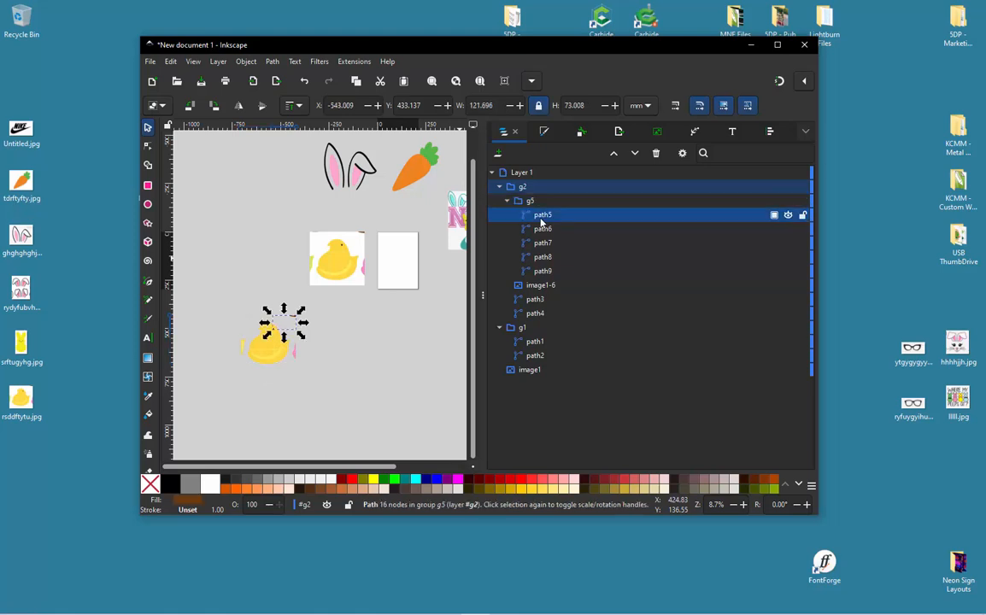
{"action": "scroll", "coordinate": [288, 342], "scroll_direction": "up", "scroll_amount": 2}
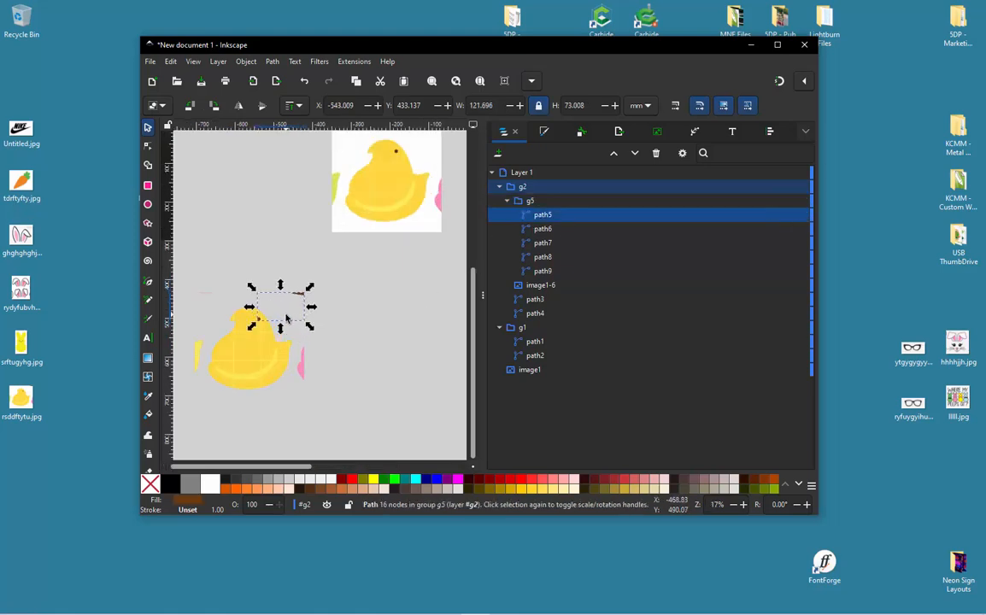
{"action": "key", "text": "Delete"}
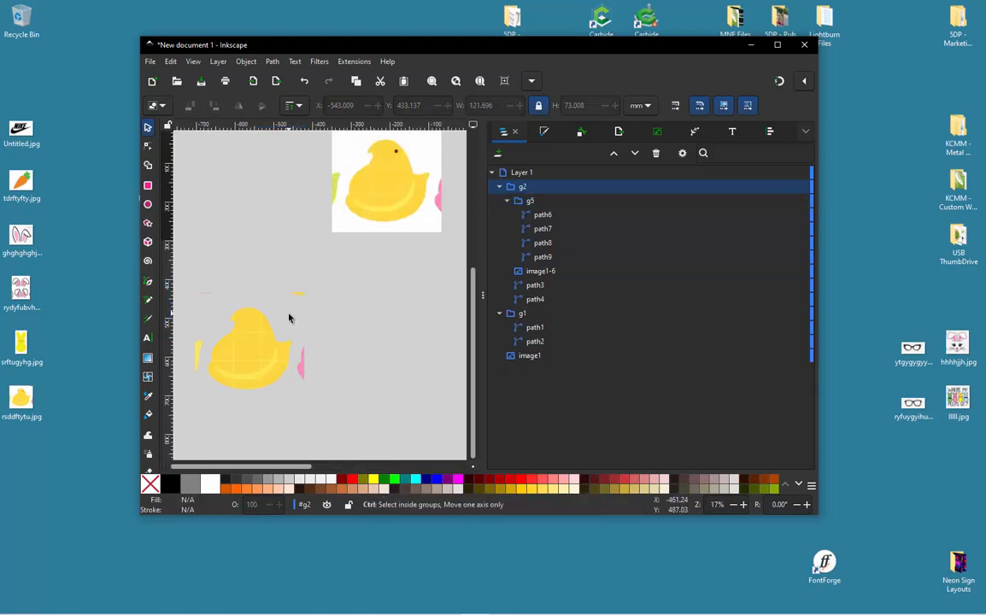
{"action": "key", "text": "ctrl+z"}
- Enter the chick group and delete path5's nodes forming the brown sliver above the tail, keeping the eye
{"action": "scroll", "coordinate": [286, 321], "scroll_direction": "up", "scroll_amount": 3}
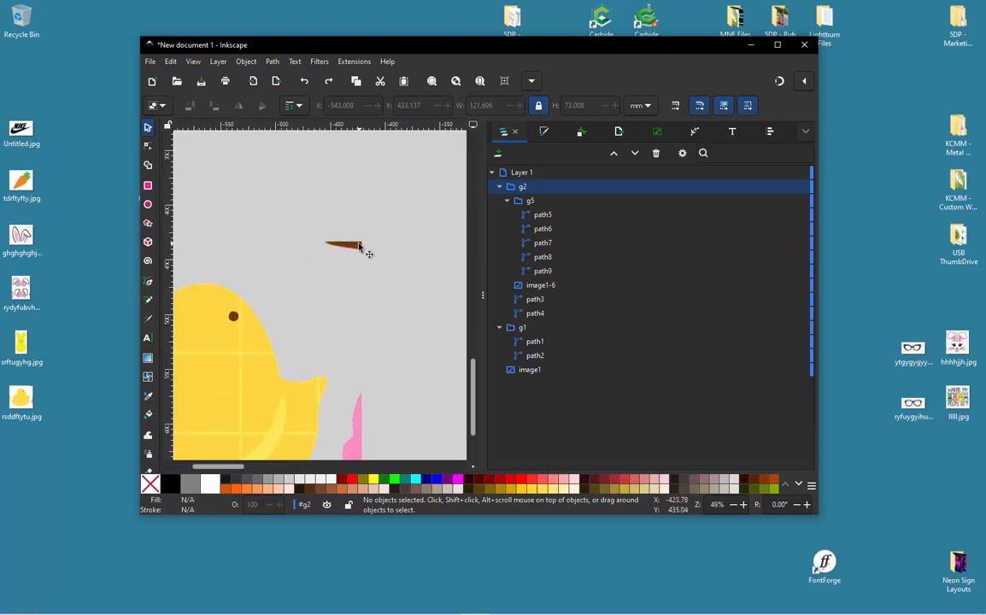
{"action": "double_click", "coordinate": [359, 247]}
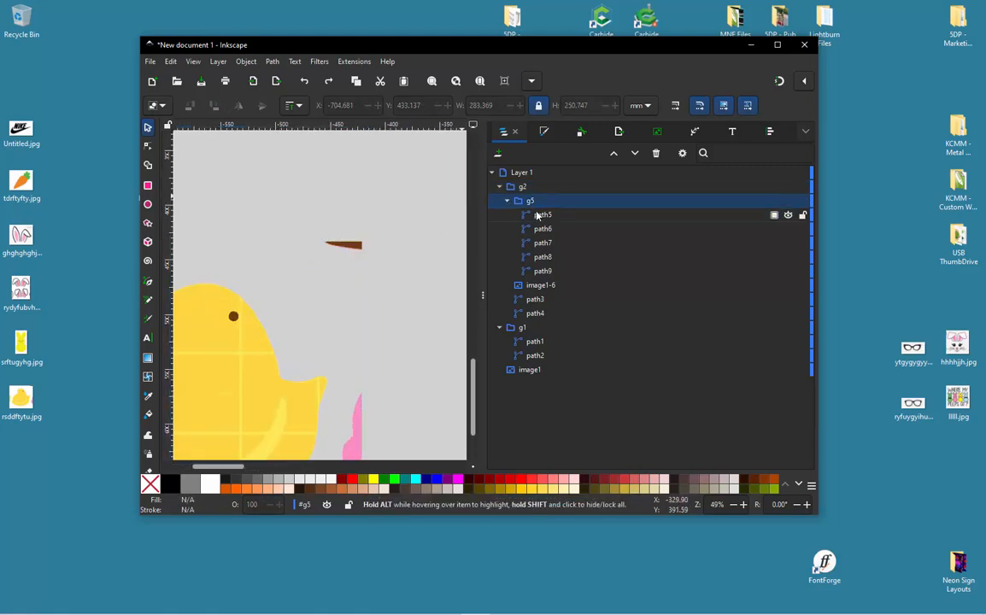
{"action": "left_click", "coordinate": [363, 245]}
{"action": "key", "text": "n"}
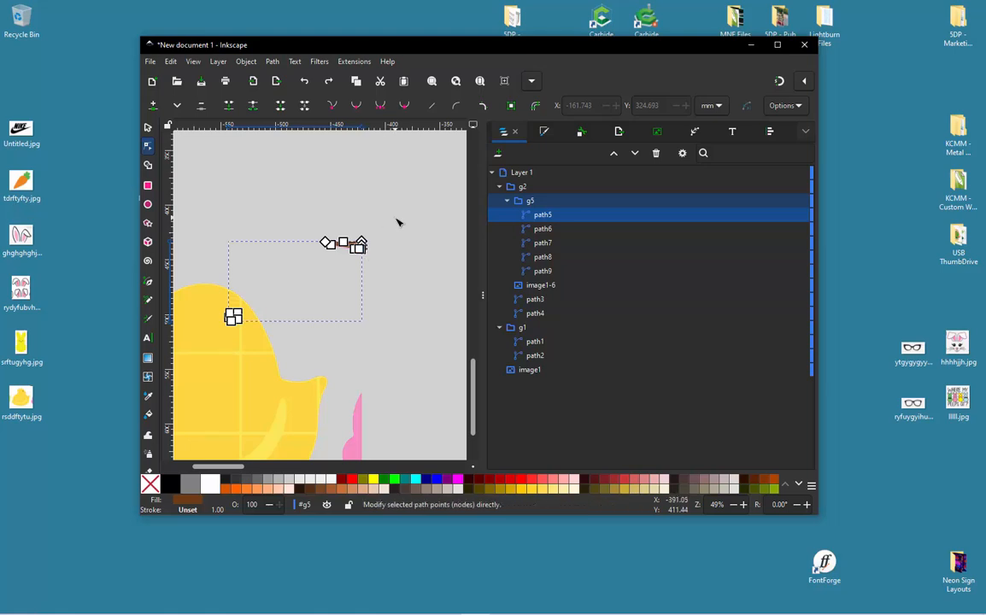
{"action": "left_click_drag", "start_coordinate": [396, 219], "coordinate": [297, 285]}
{"action": "left_click", "coordinate": [297, 286]}
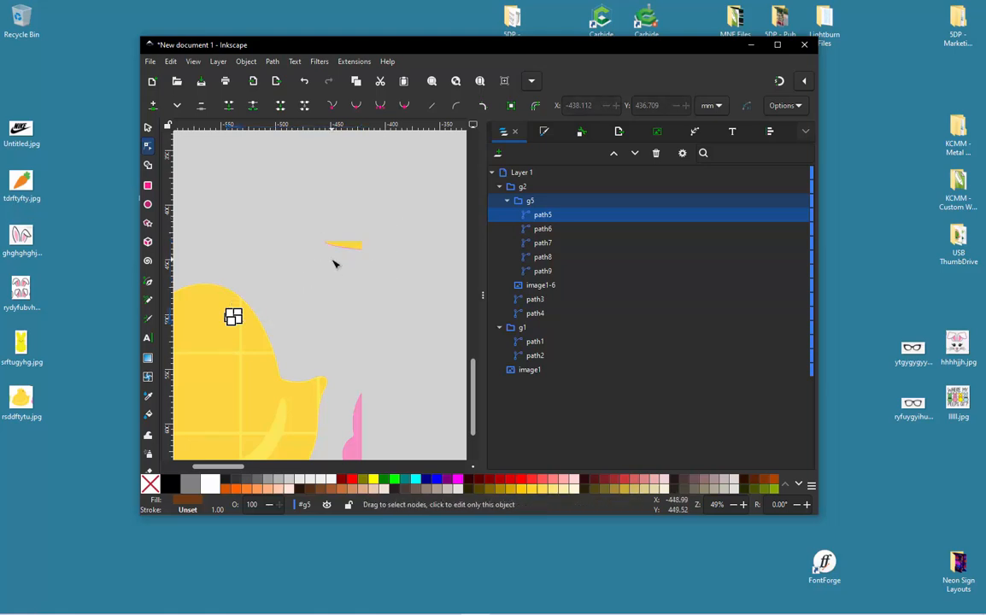
- Delete the nodes of the yellow slivers above the chick's tail from path6 and path7
{"action": "left_click", "coordinate": [359, 247]}
{"action": "left_click_drag", "start_coordinate": [385, 228], "coordinate": [312, 268]}
{"action": "key", "text": "Delete"}
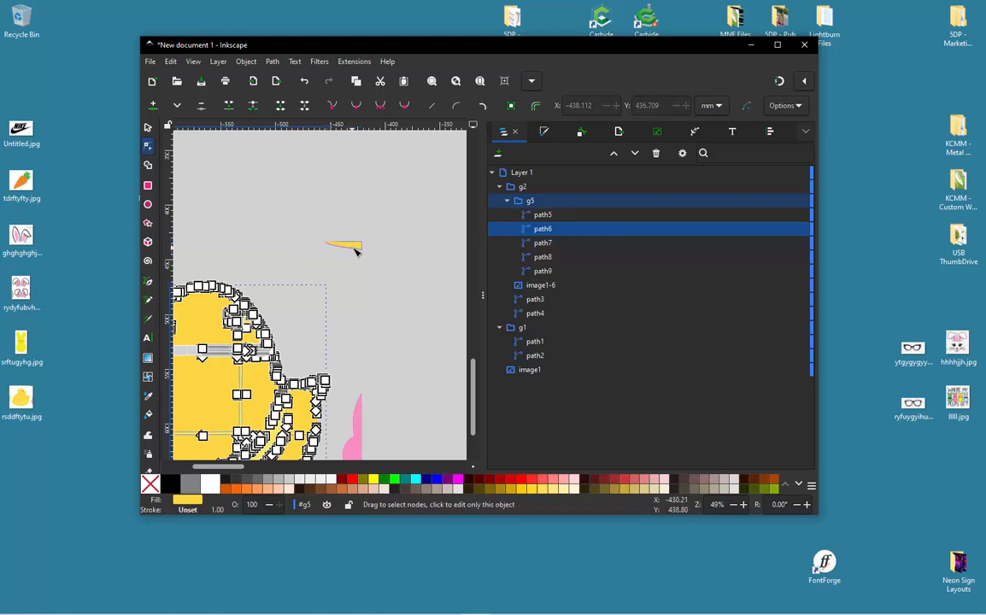
{"action": "left_click", "coordinate": [357, 250]}
{"action": "left_click_drag", "start_coordinate": [379, 228], "coordinate": [323, 266]}
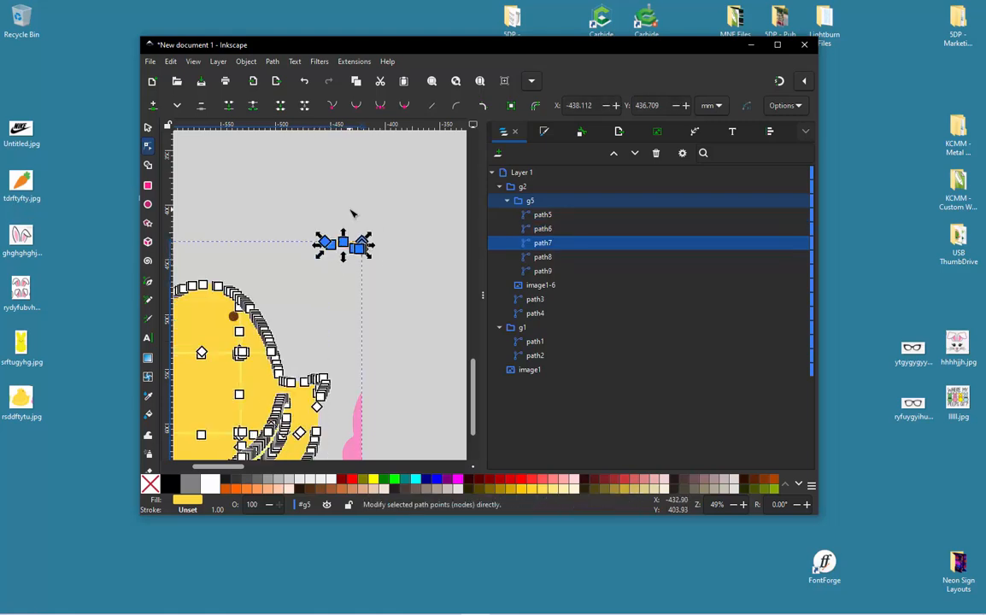
{"action": "key", "text": "Delete"}
- Delete the remaining sliver nodes above the chick's tail from path8 and path9
{"action": "scroll", "coordinate": [363, 229], "scroll_direction": "down", "scroll_amount": 2}
{"action": "scroll", "coordinate": [357, 237], "scroll_direction": "up", "scroll_amount": 3}
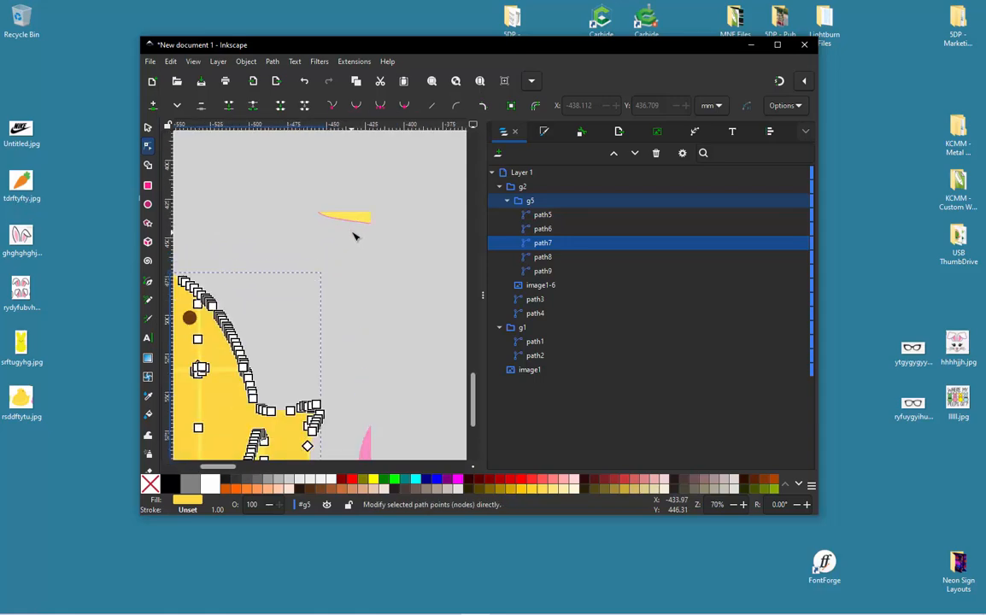
{"action": "left_click", "coordinate": [366, 218]}
{"action": "left_click_drag", "start_coordinate": [388, 192], "coordinate": [295, 244]}
{"action": "key", "text": "Delete"}
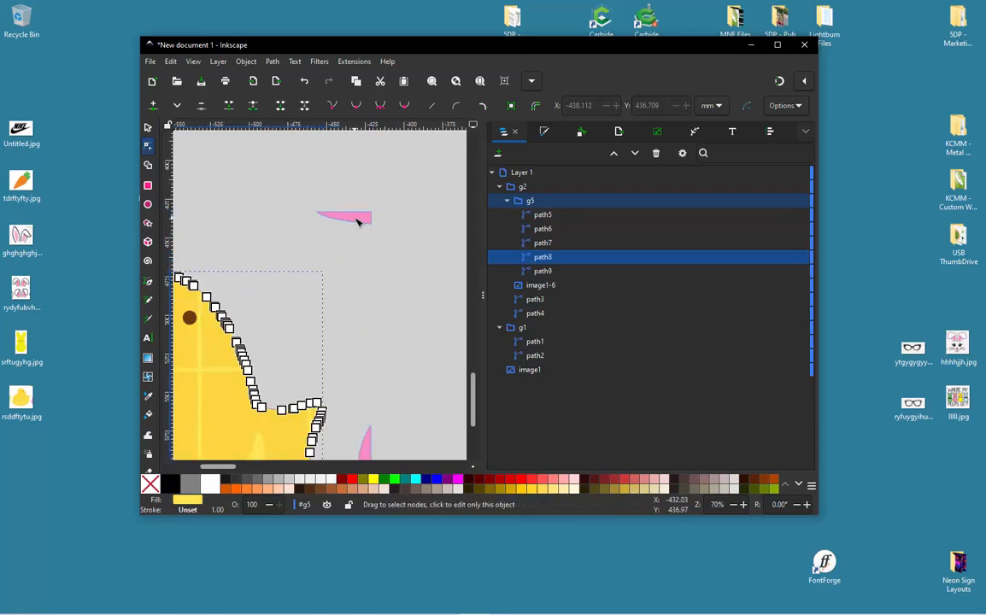
{"action": "left_click", "coordinate": [356, 217]}
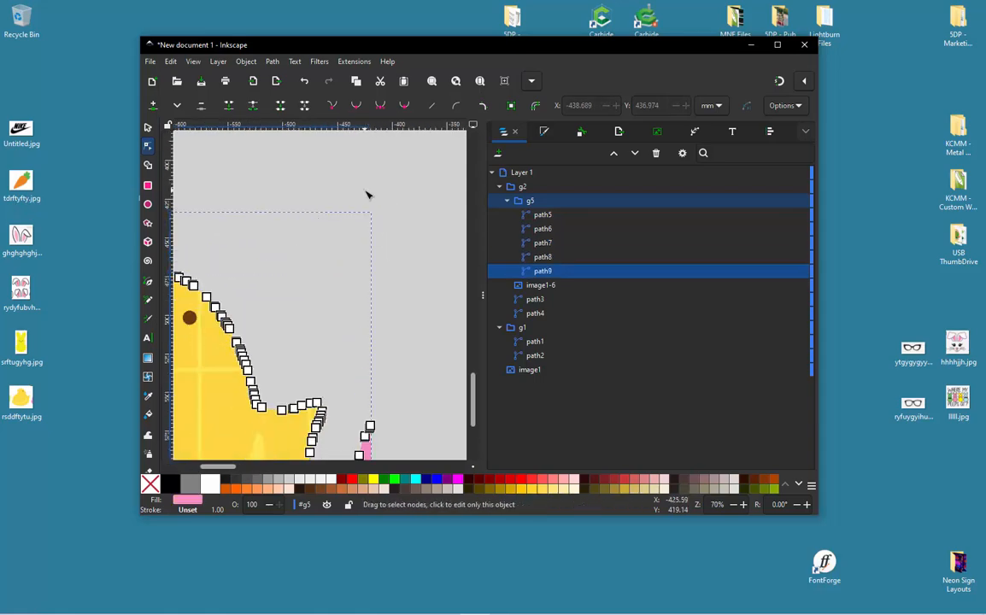
- Delete path9's nodes forming the pink fragment beside the chick's tail
{"action": "scroll", "coordinate": [368, 194], "scroll_direction": "down", "scroll_amount": 2}
{"action": "scroll", "coordinate": [352, 340], "scroll_direction": "up", "scroll_amount": 1}
{"action": "left_click_drag", "start_coordinate": [392, 278], "coordinate": [352, 409]}
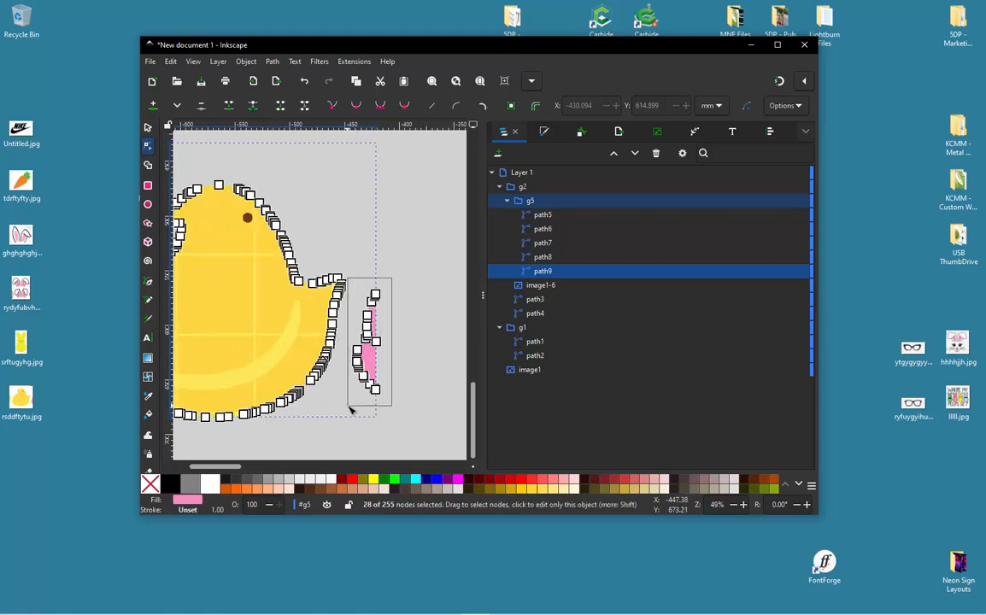
{"action": "scroll", "coordinate": [256, 205], "scroll_direction": "down", "scroll_amount": 2}
{"action": "scroll", "coordinate": [252, 209], "scroll_direction": "up", "scroll_amount": 1}
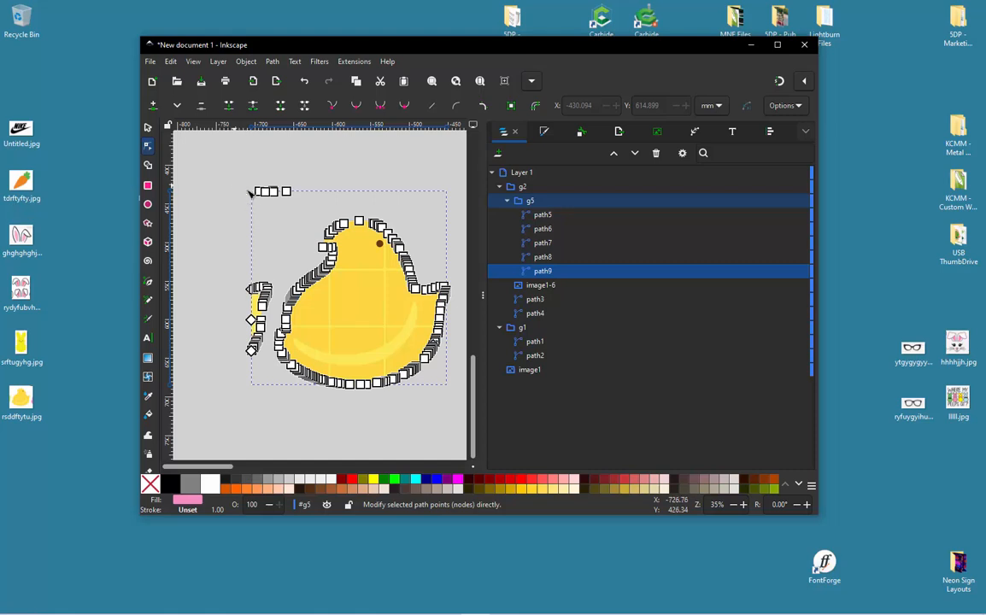
- Delete path9's stray nodes above and in front of the chick's chest
{"action": "left_click_drag", "start_coordinate": [236, 185], "coordinate": [304, 211]}
{"action": "key", "text": "Delete"}
{"action": "left_click_drag", "start_coordinate": [231, 257], "coordinate": [259, 379]}
{"action": "key", "text": "Delete"}
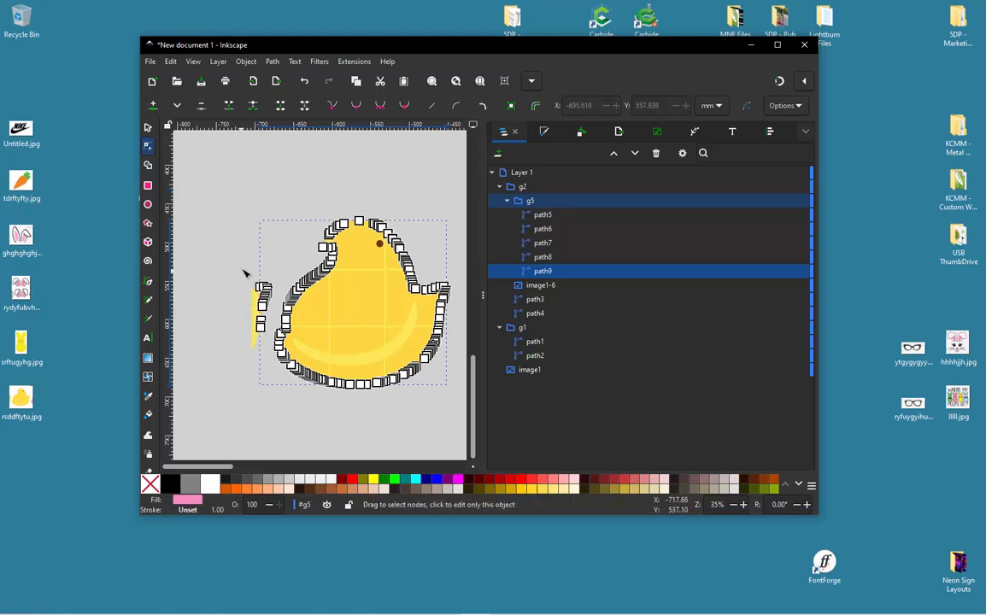
{"action": "left_click_drag", "start_coordinate": [244, 272], "coordinate": [273, 342]}
{"action": "key", "text": "Delete"}
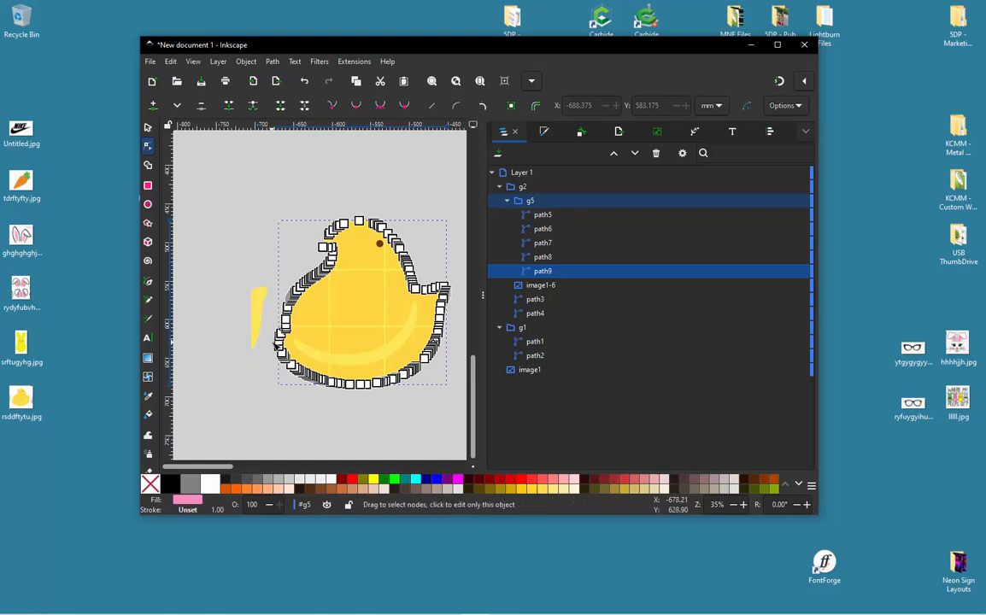
- Delete path8's leftover yellow strip in front of the chick's chest and deselect the path
{"action": "left_click", "coordinate": [252, 316]}
{"action": "left_click_drag", "start_coordinate": [237, 274], "coordinate": [266, 363]}
{"action": "key", "text": "Delete"}
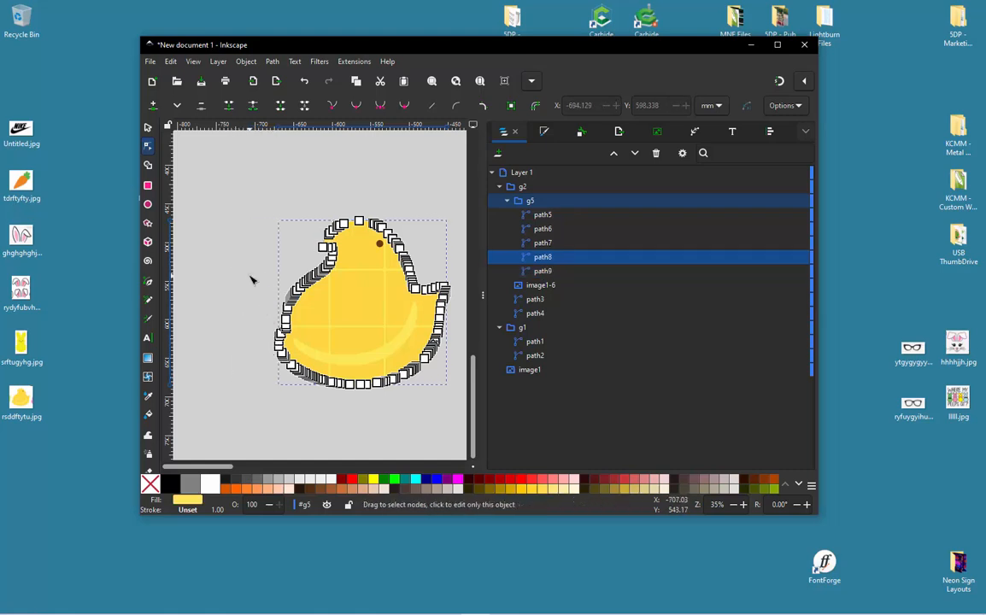
{"action": "left_click", "coordinate": [148, 128]}
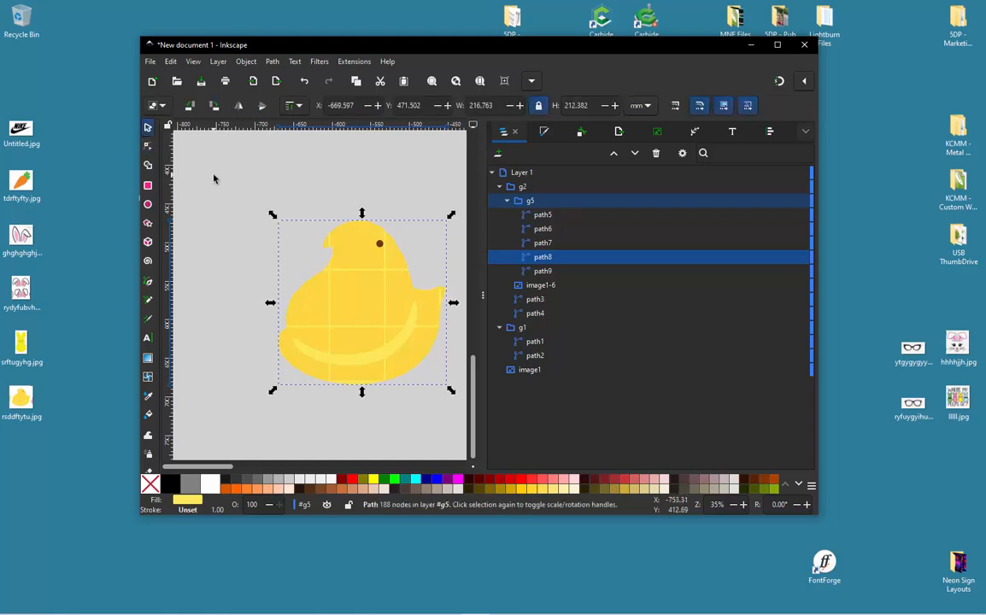
{"action": "left_click", "coordinate": [256, 209]}
- Move the darker yellow body path7 off the chick and delete it
{"action": "scroll", "coordinate": [374, 257], "scroll_direction": "up", "scroll_amount": 3, "text": "ctrl"}
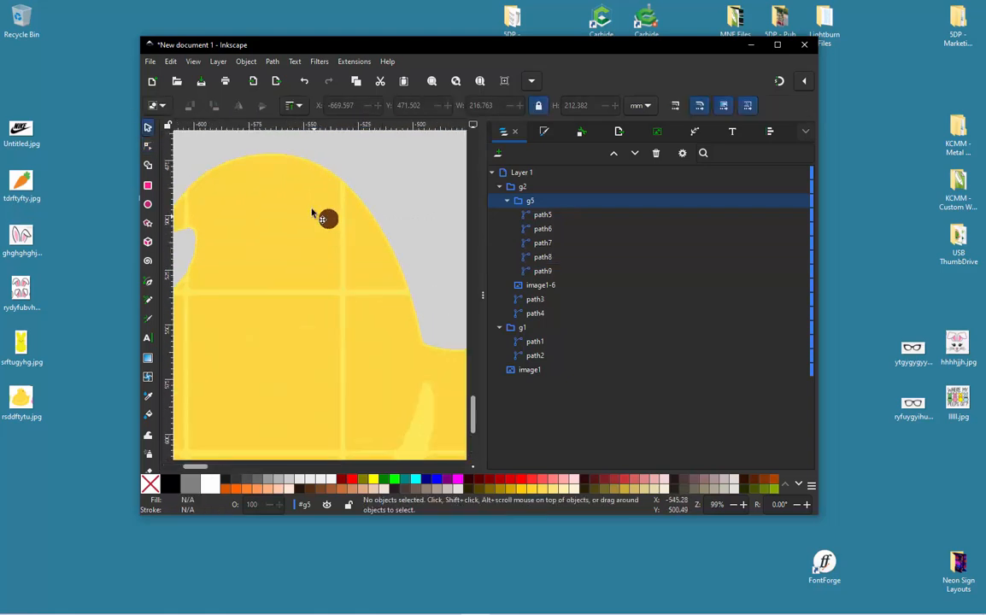
{"action": "scroll", "coordinate": [311, 213], "scroll_direction": "up", "scroll_amount": 4, "text": "ctrl"}
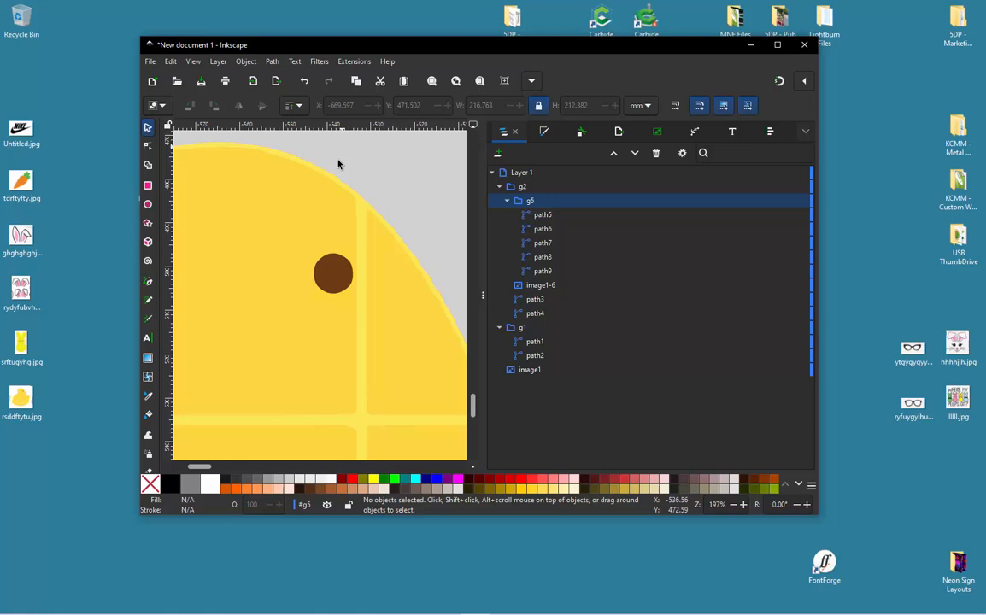
{"action": "left_click", "coordinate": [337, 205]}
{"action": "scroll", "coordinate": [337, 208], "scroll_direction": "down", "scroll_amount": 4, "text": "ctrl"}
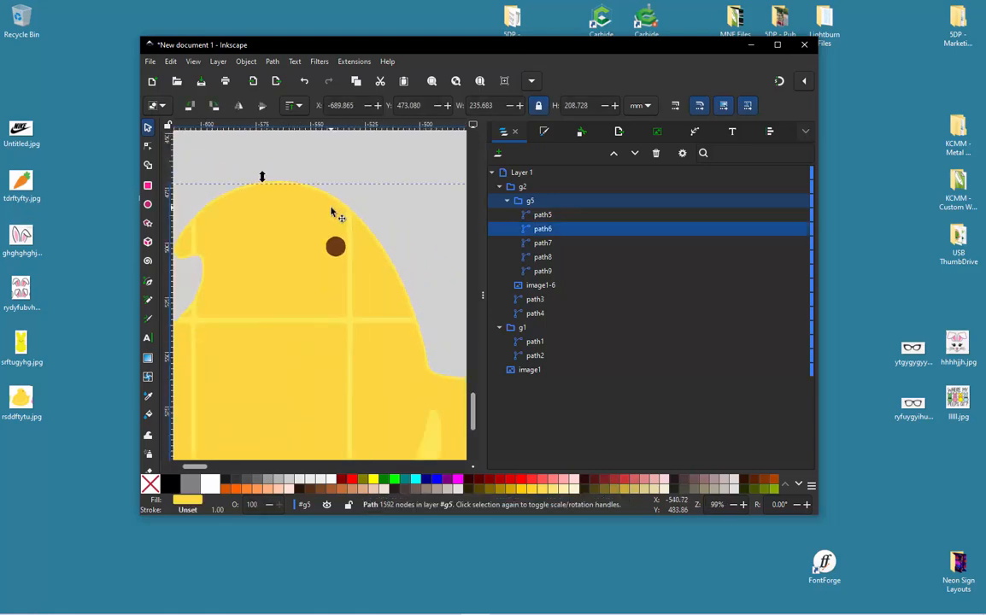
{"action": "left_click_drag", "start_coordinate": [333, 214], "coordinate": [242, 288]}
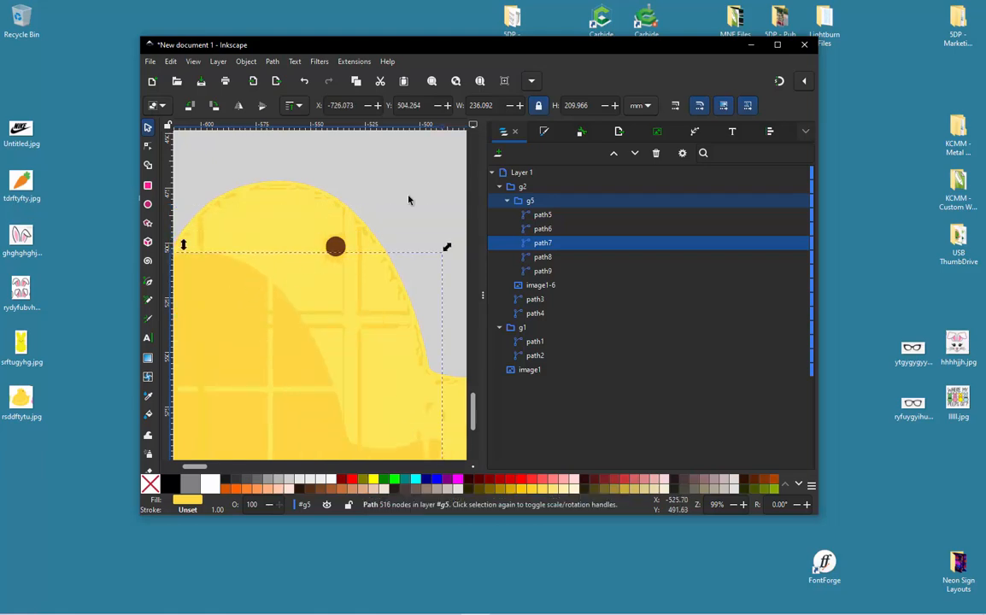
{"action": "scroll", "coordinate": [408, 200], "scroll_direction": "down", "scroll_amount": 2, "text": "ctrl"}
{"action": "left_click", "coordinate": [389, 249]}
{"action": "key", "text": "Delete"}
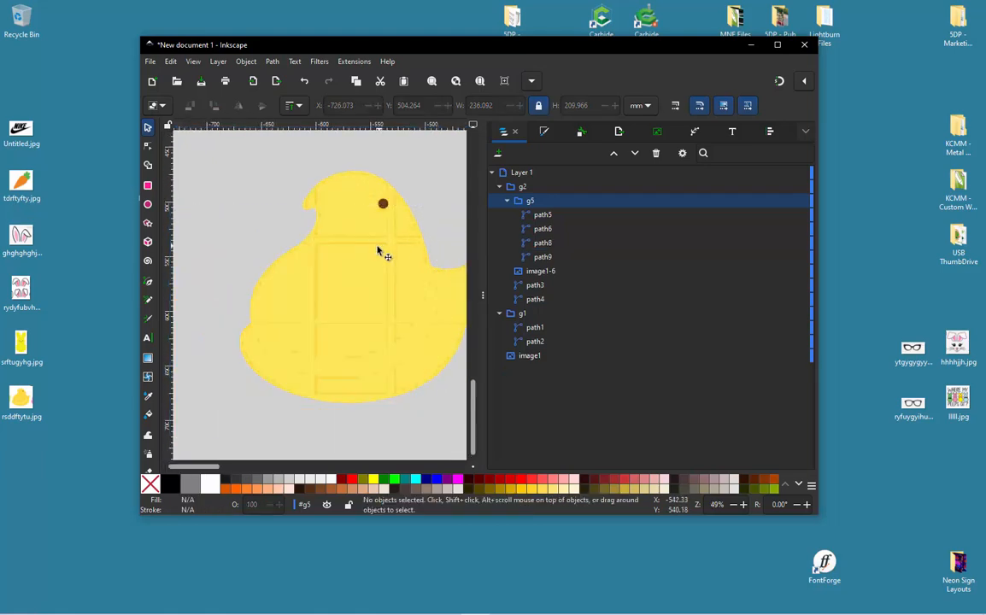
- Move the grid-patterned darker yellow path6 off the chick and delete it
{"action": "left_click", "coordinate": [317, 292]}
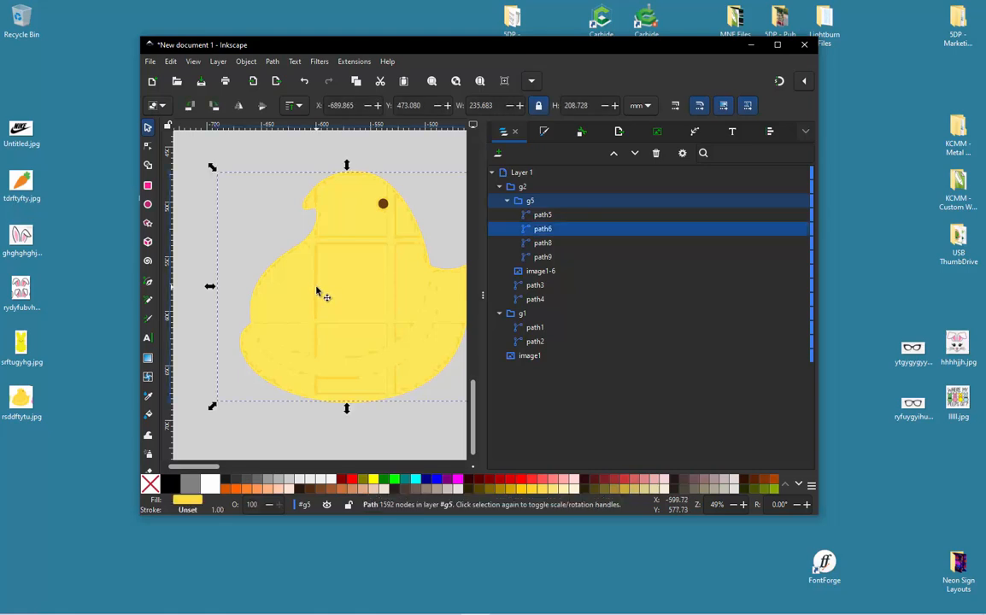
{"action": "left_click_drag", "start_coordinate": [317, 293], "coordinate": [248, 327]}
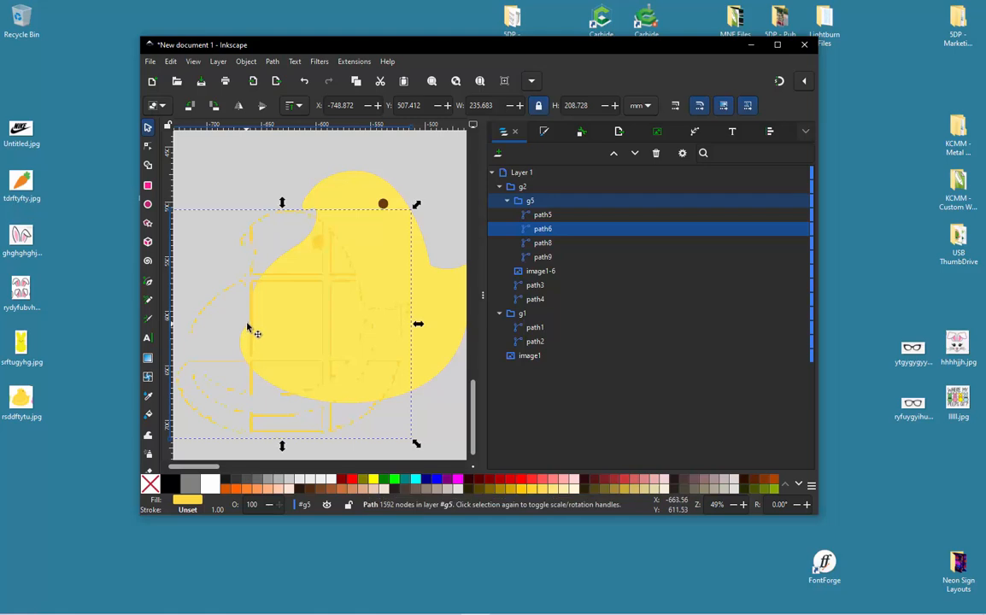
{"action": "key", "text": "Delete"}
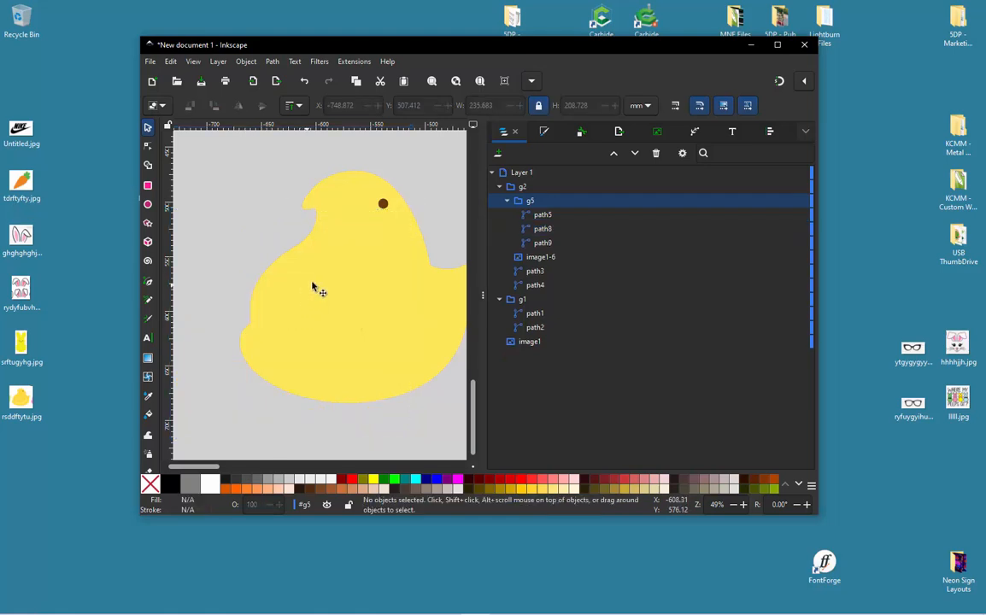
- Try moving the pink duplicate body path9, undo the move, and delete that path
{"action": "left_click", "coordinate": [543, 244]}
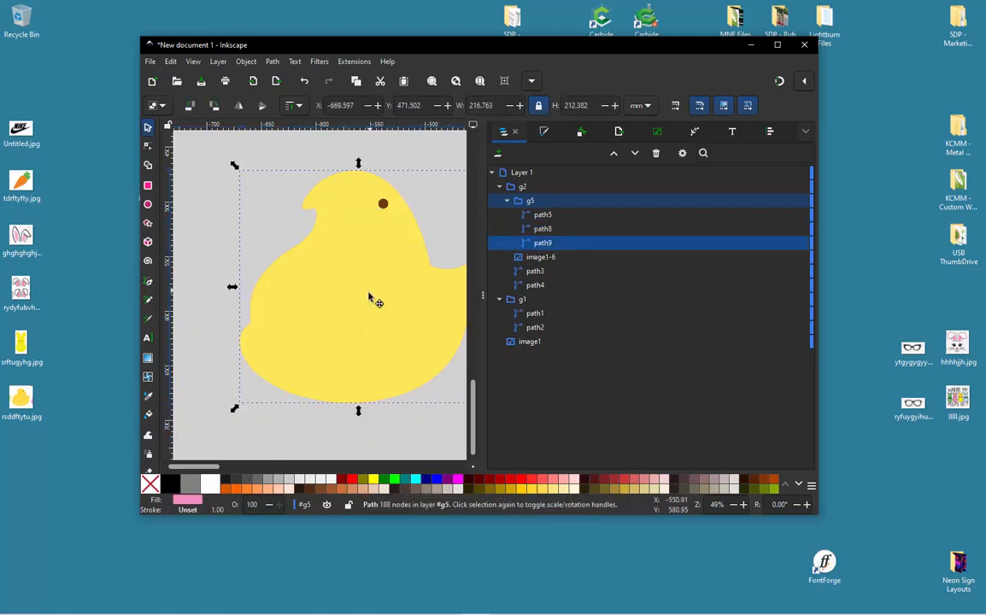
{"action": "left_click_drag", "start_coordinate": [374, 297], "coordinate": [297, 312]}
{"action": "key", "text": "ctrl+z"}
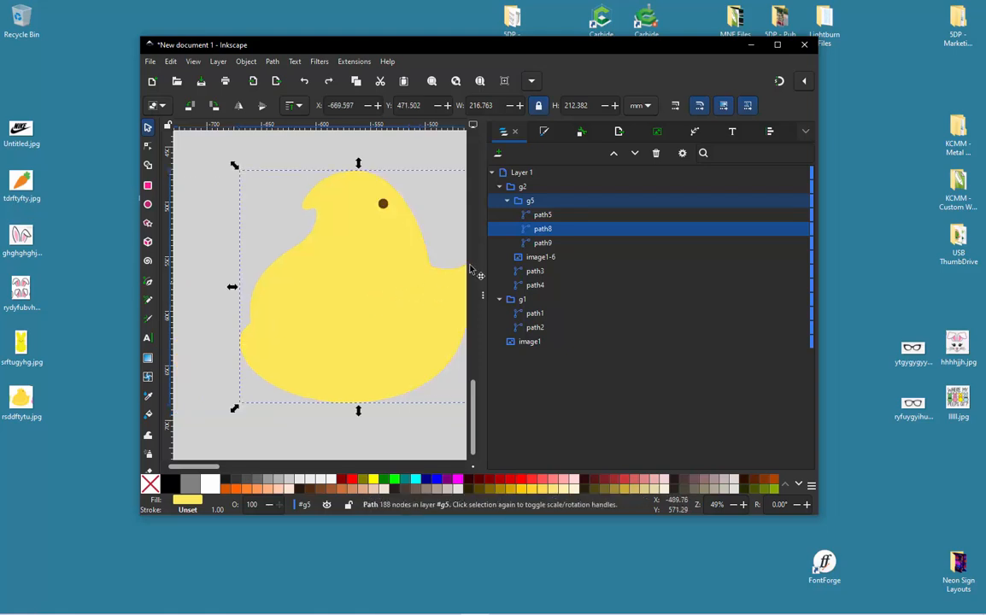
{"action": "left_click", "coordinate": [545, 244]}
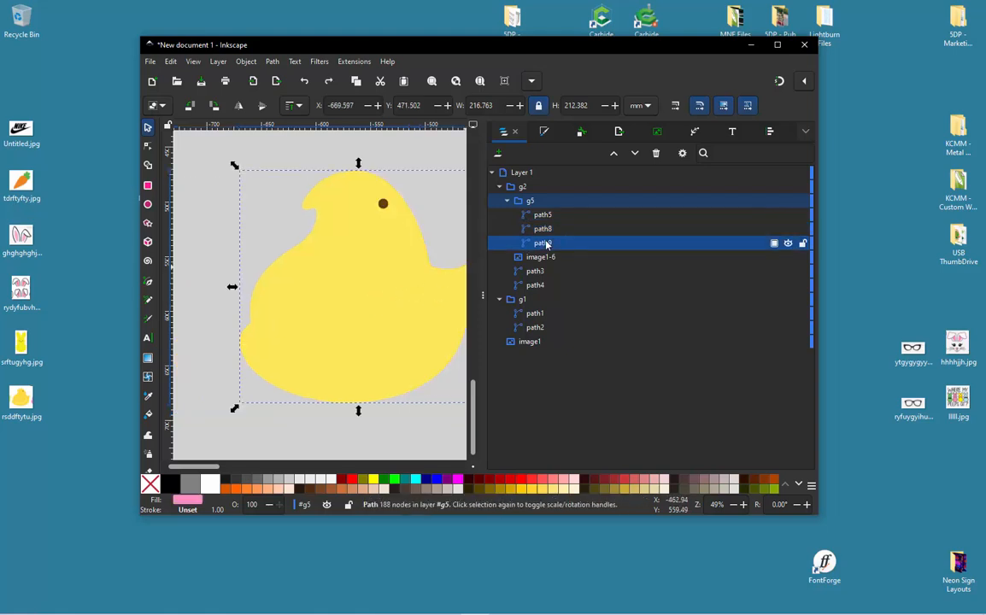
{"action": "key", "text": "Delete"}
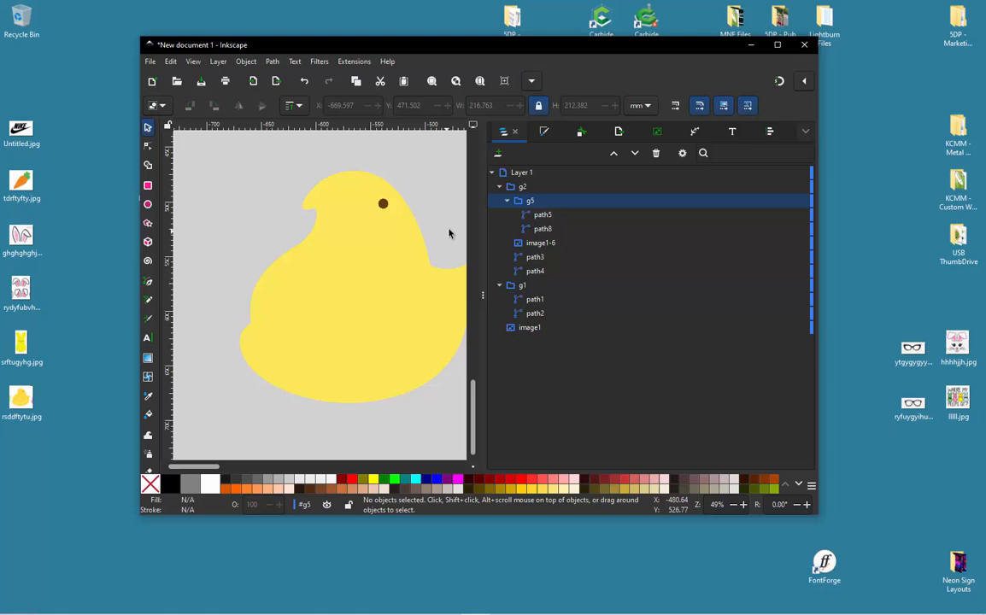
- Move the chick's eye path5 and yellow body path8 out of group g5 to the document root
{"action": "left_click", "coordinate": [545, 228]}
{"action": "left_click", "coordinate": [547, 217]}
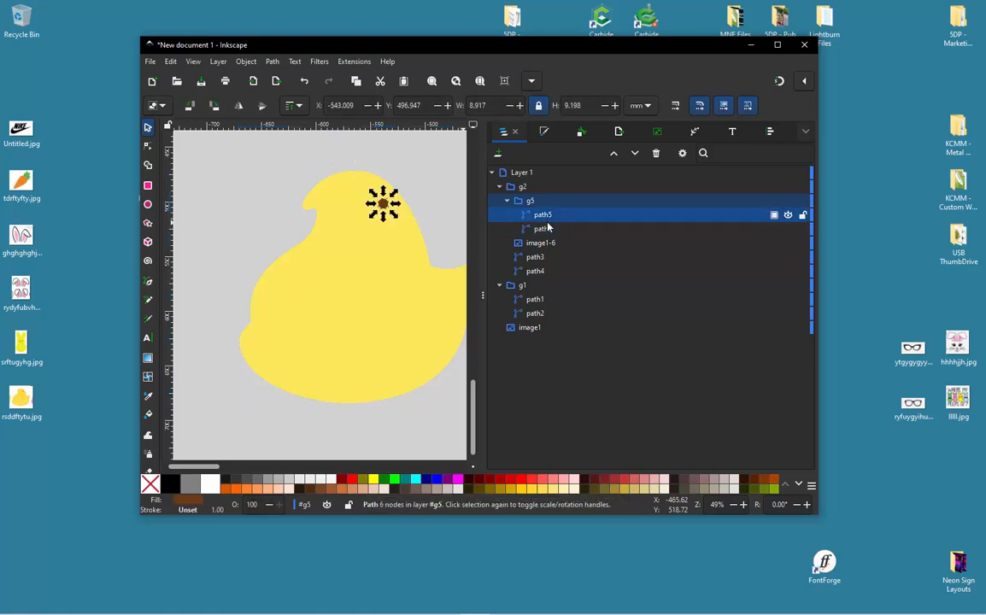
{"action": "left_click", "coordinate": [548, 225]}
{"action": "left_click", "coordinate": [548, 217], "text": "shift"}
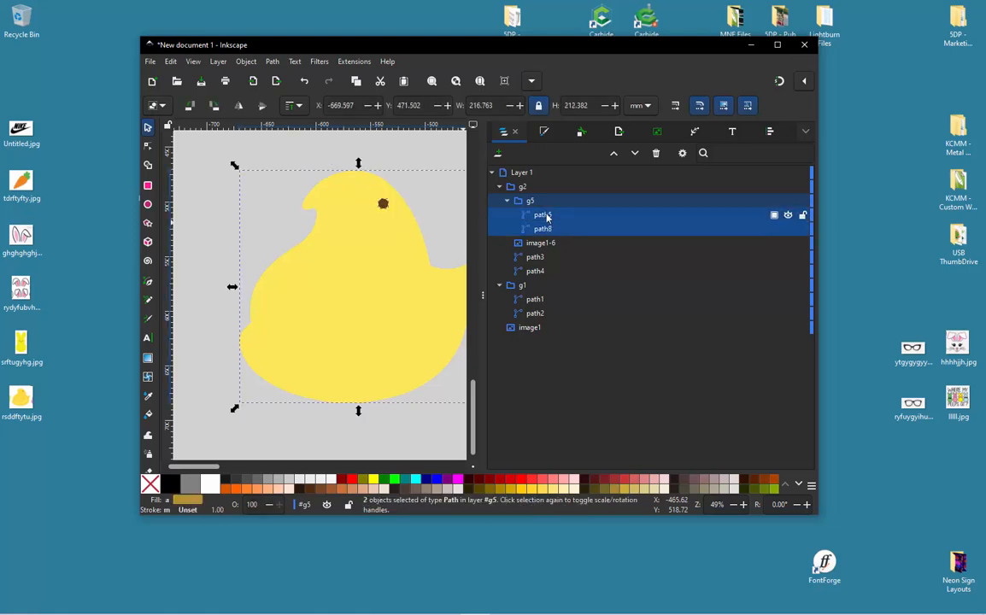
{"action": "left_click_drag", "start_coordinate": [548, 217], "coordinate": [541, 176]}
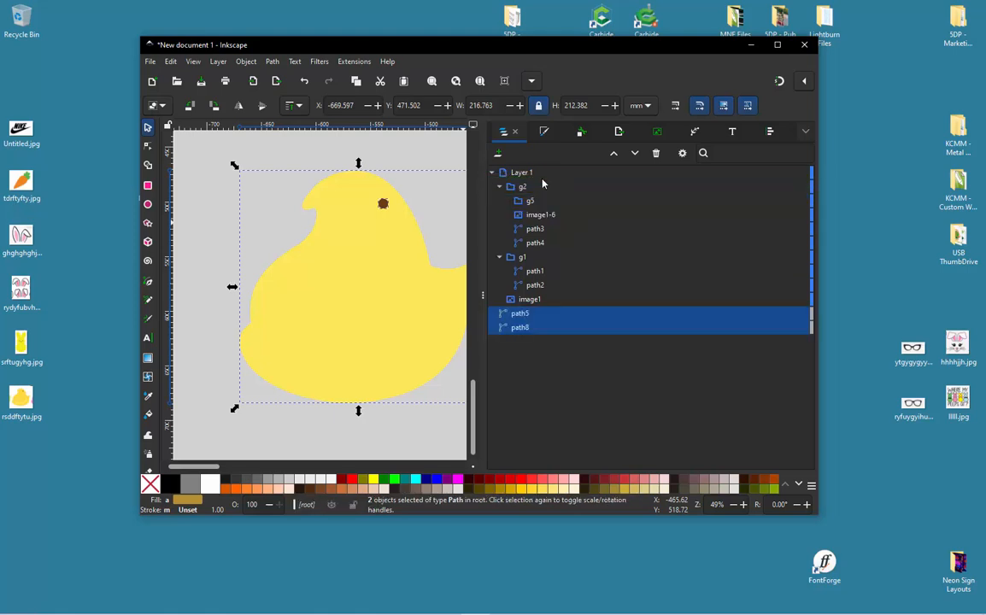
- Move path1 and path2 out of group g1 to the document root
{"action": "left_click", "coordinate": [534, 271]}
{"action": "left_click", "coordinate": [539, 286], "text": "shift"}
{"action": "left_click_drag", "start_coordinate": [538, 287], "coordinate": [513, 346]}
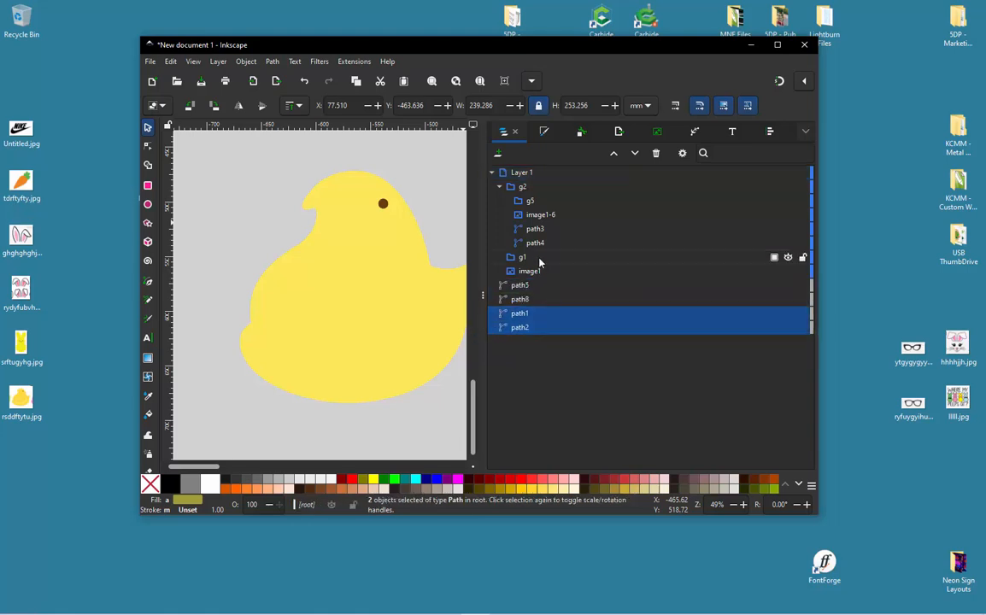
- Try moving the yellow body path8 away from the eye and undo the move
{"action": "left_click", "coordinate": [531, 203]}
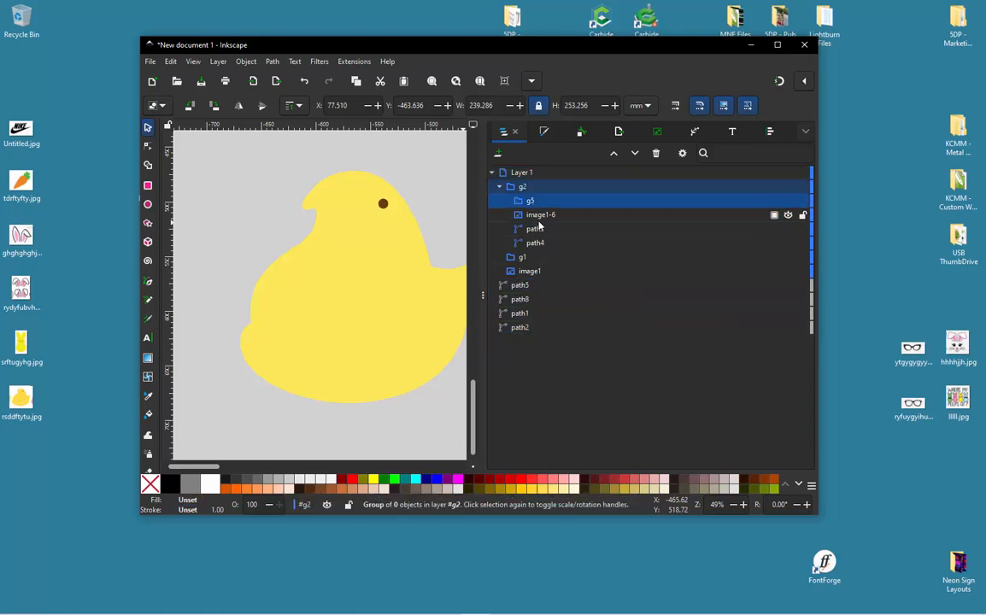
{"action": "left_click", "coordinate": [249, 222]}
{"action": "left_click_drag", "start_coordinate": [323, 254], "coordinate": [195, 324]}
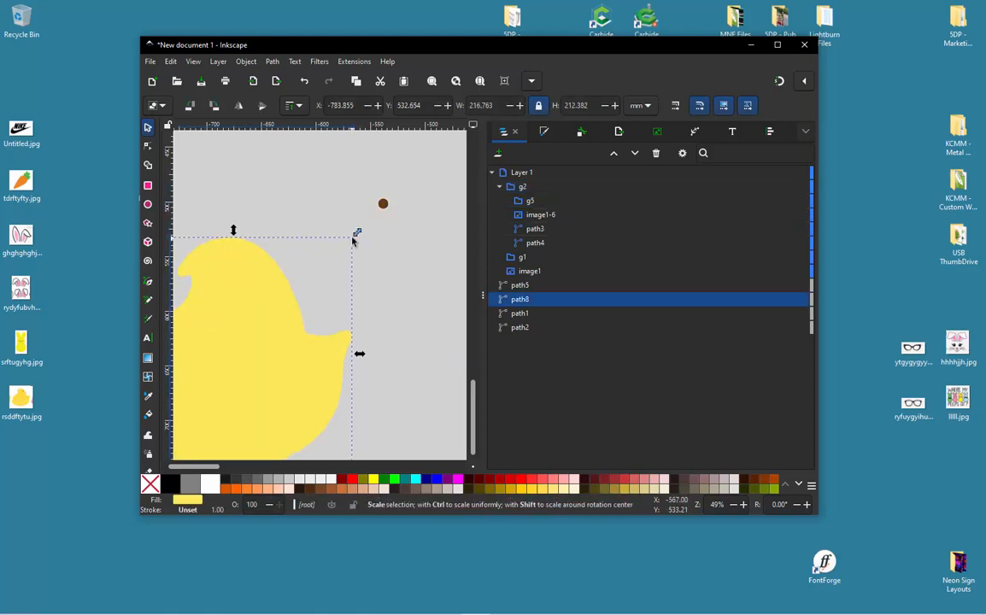
{"action": "key", "text": "ctrl+z"}
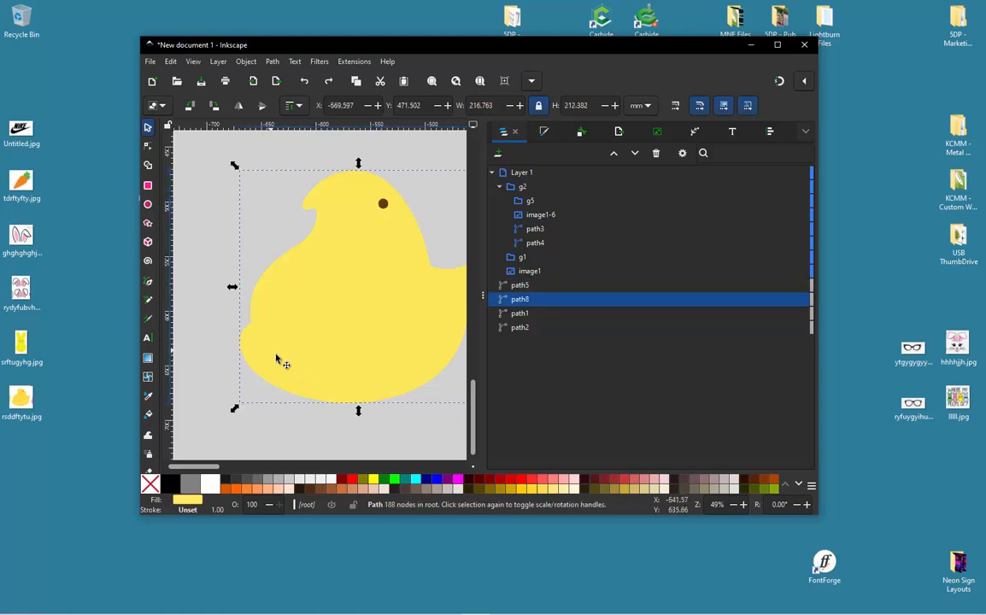
- Examine the light wing stripe on the source chick image and compare it with the traced chick
{"action": "scroll", "coordinate": [315, 369], "scroll_direction": "down", "scroll_amount": 2, "text": "ctrl"}
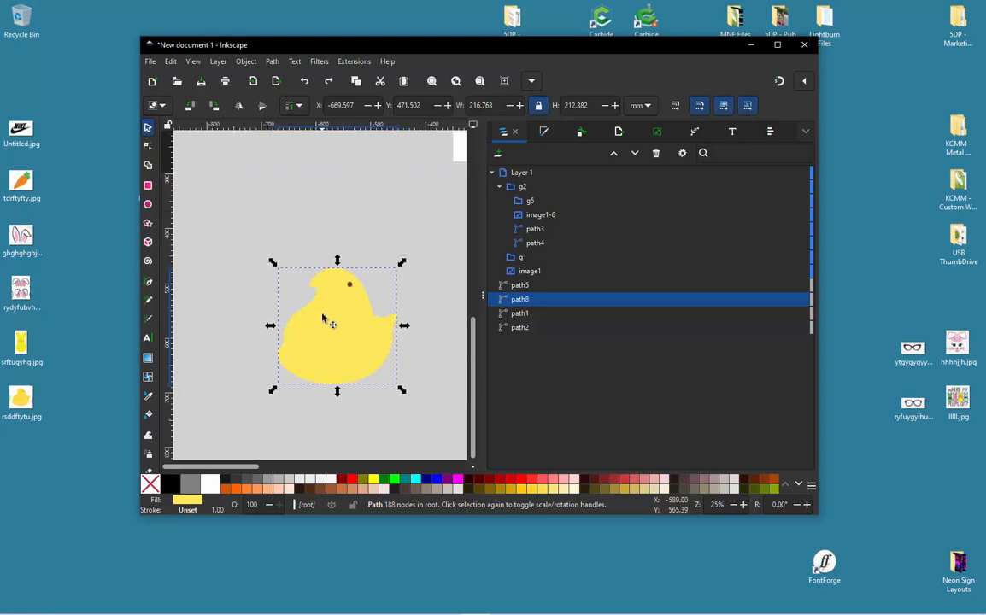
{"action": "left_click", "coordinate": [222, 253]}
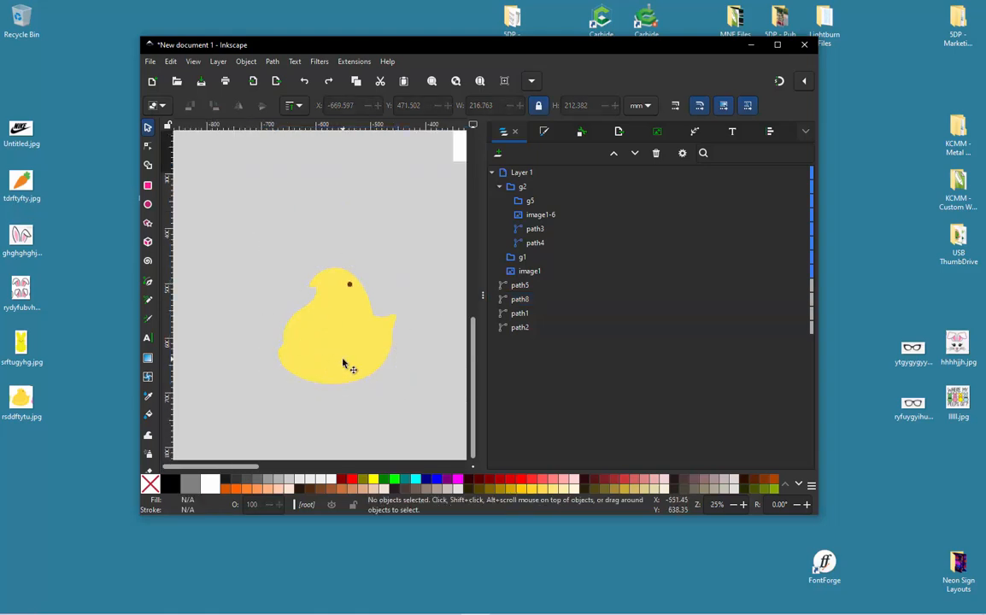
{"action": "scroll", "coordinate": [303, 380], "scroll_direction": "down", "scroll_amount": 3, "text": "ctrl"}
{"action": "scroll", "coordinate": [357, 292], "scroll_direction": "up", "scroll_amount": 6, "text": "ctrl"}
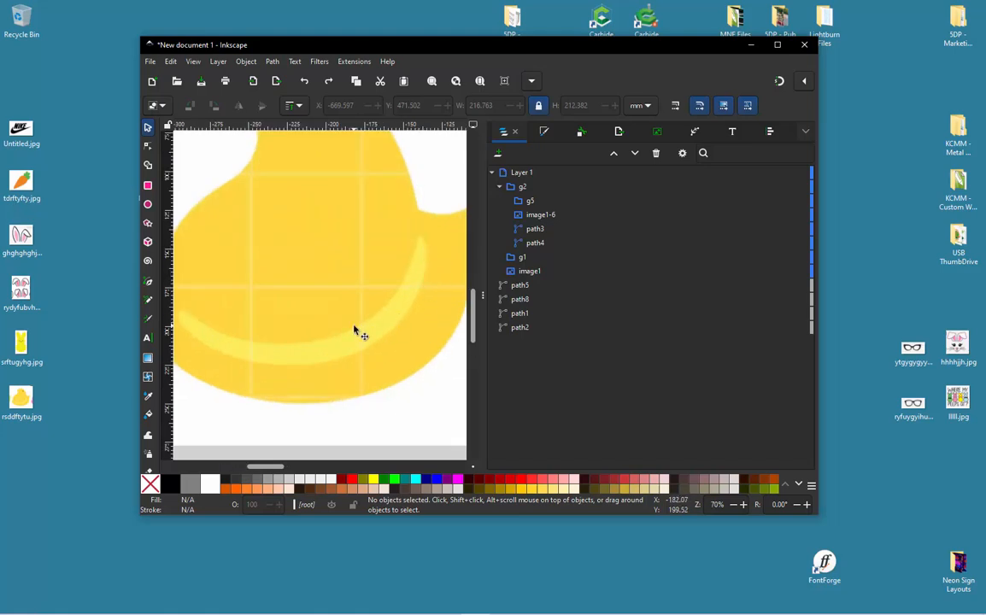
{"action": "scroll", "coordinate": [354, 332], "scroll_direction": "down", "scroll_amount": 5, "text": "ctrl"}
{"action": "scroll", "coordinate": [246, 288], "scroll_direction": "down", "scroll_amount": 1, "text": "ctrl"}
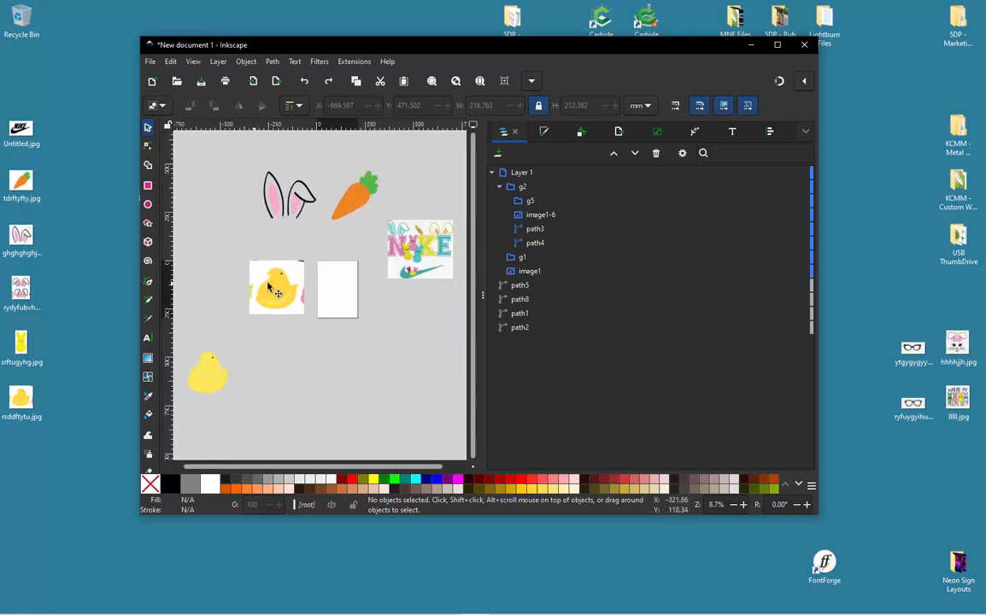
{"action": "scroll", "coordinate": [308, 279], "scroll_direction": "up", "scroll_amount": 2, "text": "ctrl"}
{"action": "scroll", "coordinate": [323, 280], "scroll_direction": "down", "scroll_amount": 1, "text": "ctrl"}
{"action": "scroll", "coordinate": [308, 290], "scroll_direction": "down", "scroll_amount": 1, "text": "ctrl"}
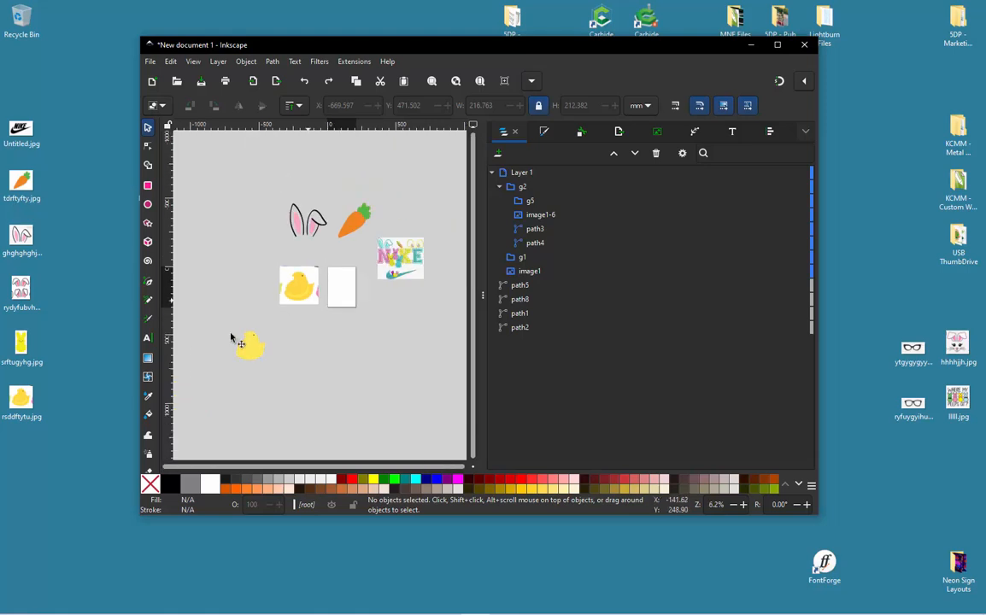
- Select the traced chick's eye and body together and move them beside the source chick image
{"action": "scroll", "coordinate": [235, 342], "scroll_direction": "up", "scroll_amount": 1, "text": "ctrl"}
{"action": "left_click", "coordinate": [284, 357]}
{"action": "left_click", "coordinate": [247, 335]}
{"action": "left_click_drag", "start_coordinate": [219, 307], "coordinate": [357, 418]}
{"action": "left_click_drag", "start_coordinate": [282, 365], "coordinate": [283, 243]}
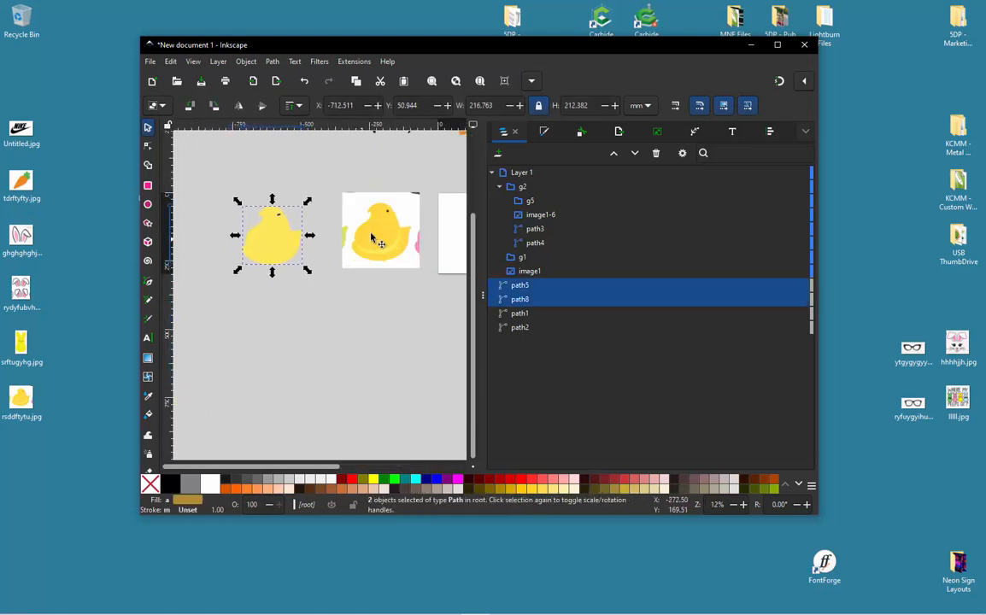
- Draw a closed, straight-sided Pen path roughly outlining the light wing stripe on the source chick image
{"action": "scroll", "coordinate": [282, 244], "scroll_direction": "up", "scroll_amount": 4, "text": "ctrl"}
{"action": "scroll", "coordinate": [358, 272], "scroll_direction": "up", "scroll_amount": 1, "text": "ctrl"}
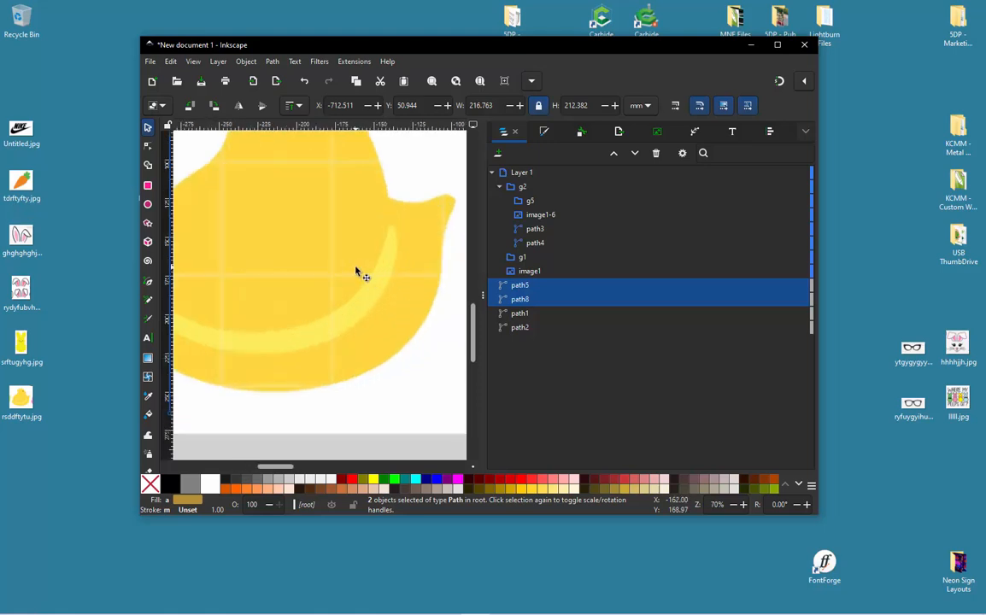
{"action": "left_click", "coordinate": [148, 282]}
{"action": "scroll", "coordinate": [380, 239], "scroll_direction": "up", "scroll_amount": 3, "text": "ctrl"}
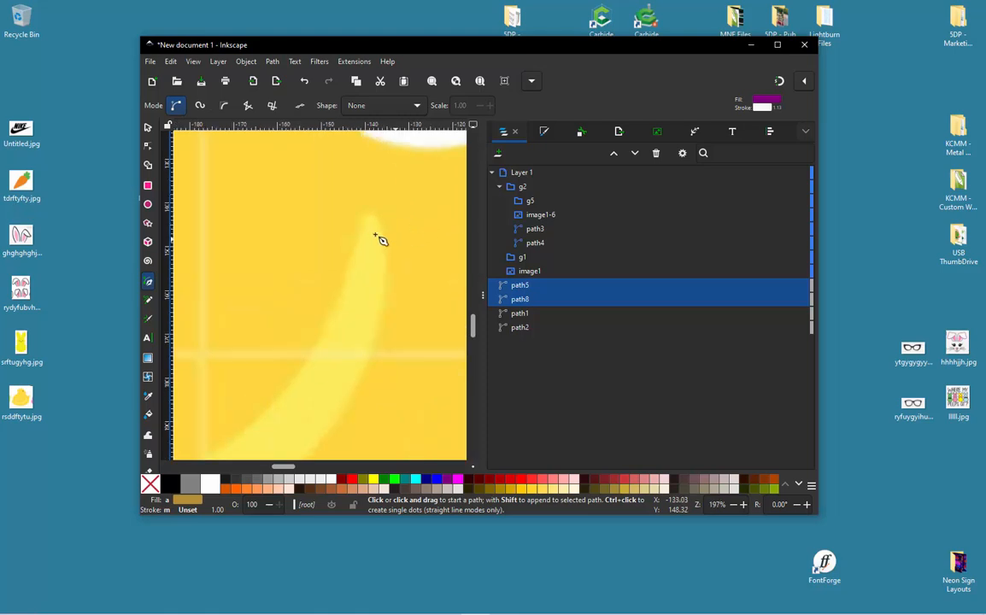
{"action": "left_click", "coordinate": [357, 233]}
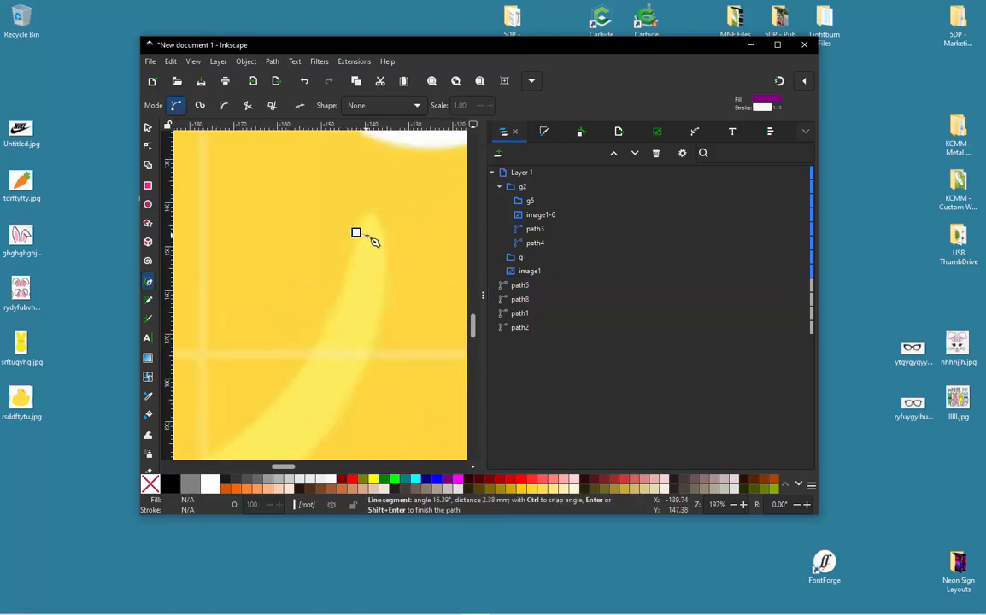
{"action": "scroll", "coordinate": [410, 256], "scroll_direction": "down", "scroll_amount": 3, "text": "ctrl"}
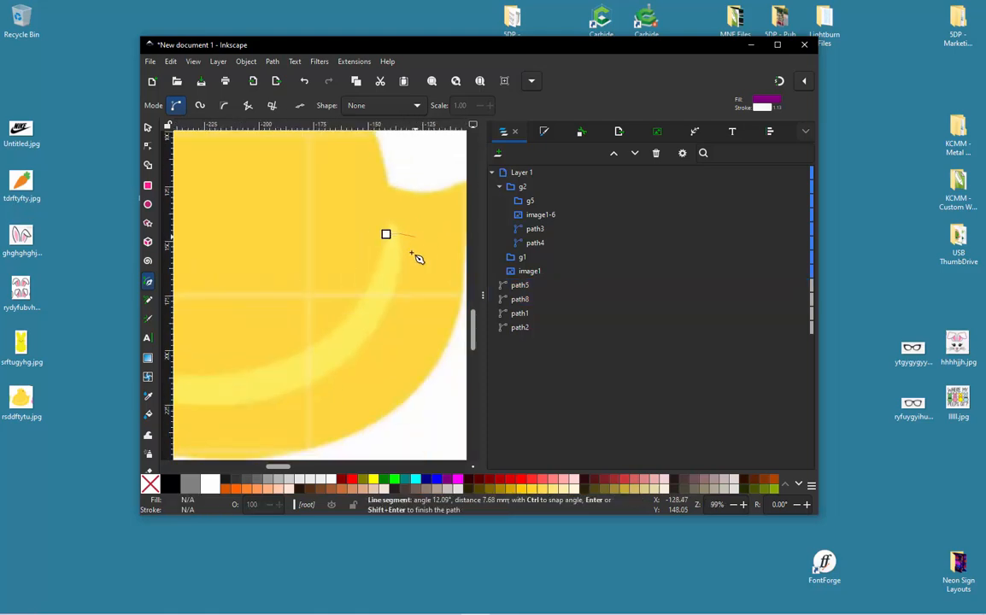
{"action": "left_click", "coordinate": [298, 363]}
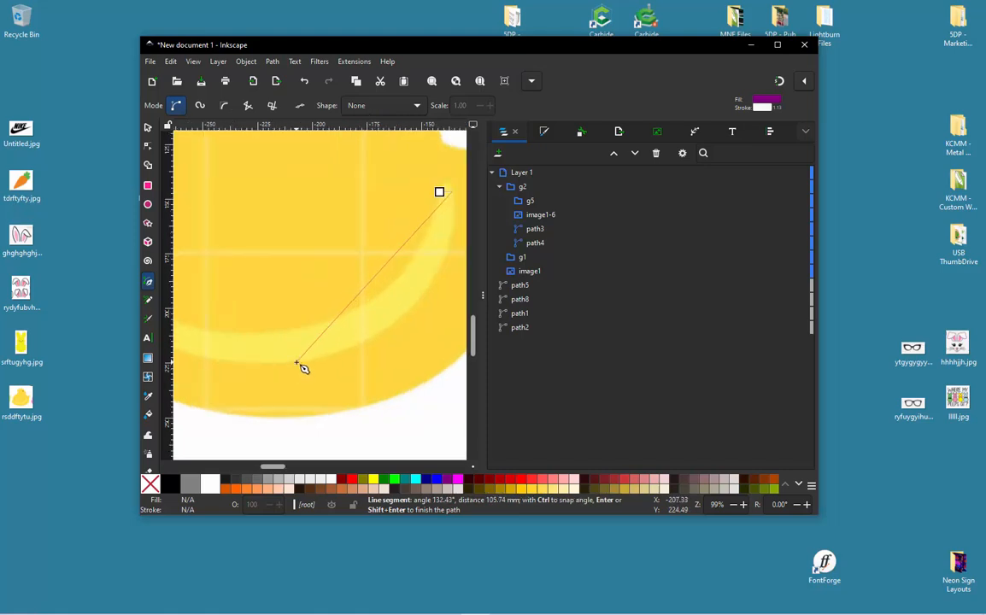
{"action": "scroll", "coordinate": [291, 286], "scroll_direction": "up", "scroll_amount": 5, "text": "ctrl"}
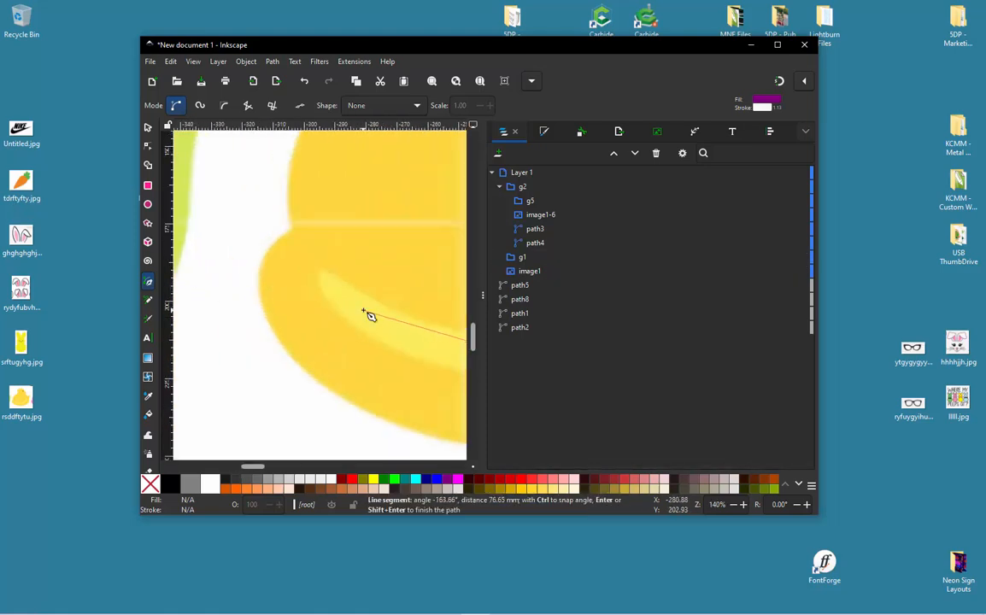
{"action": "left_click", "coordinate": [279, 274]}
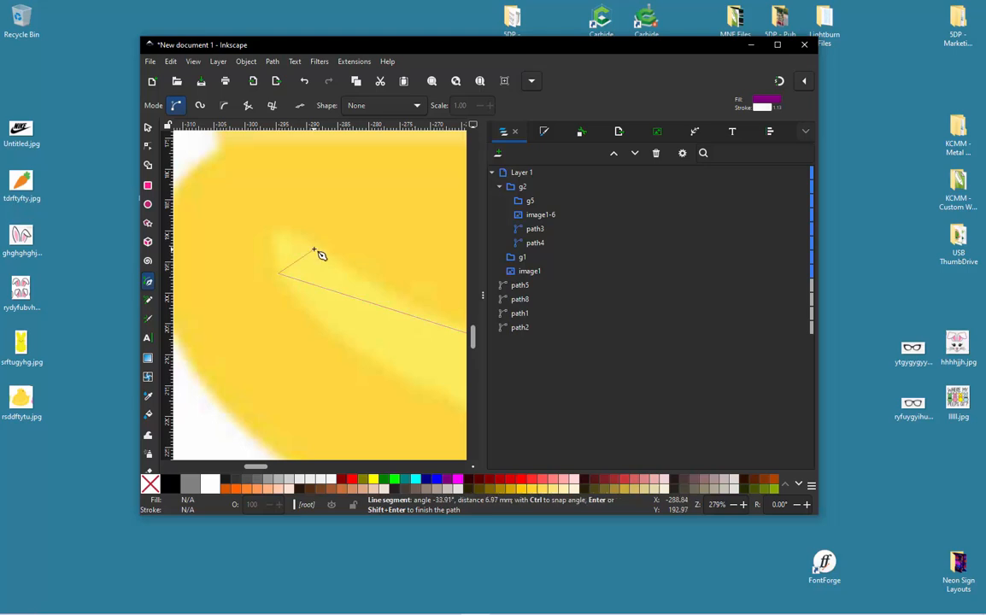
{"action": "scroll", "coordinate": [252, 293], "scroll_direction": "down", "scroll_amount": 3, "text": "ctrl"}
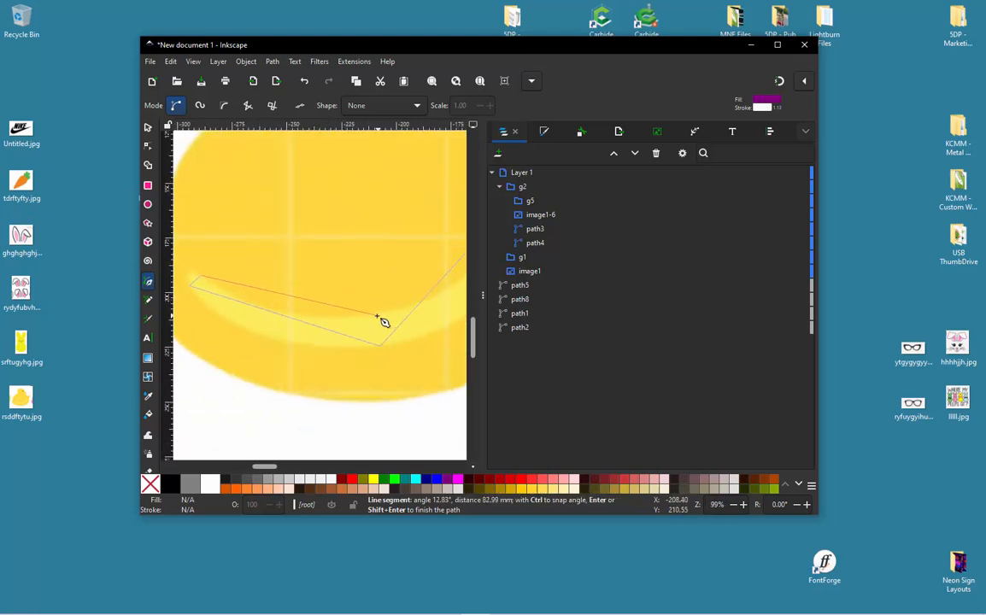
{"action": "scroll", "coordinate": [359, 329], "scroll_direction": "down", "scroll_amount": 2, "text": "ctrl"}
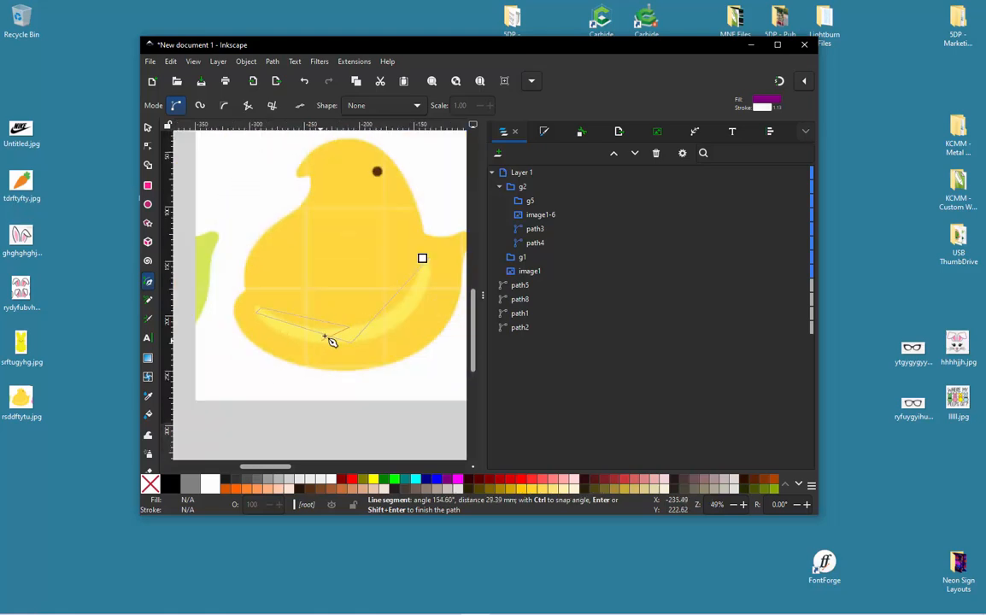
{"action": "scroll", "coordinate": [424, 261], "scroll_direction": "up", "scroll_amount": 4, "text": "ctrl"}
{"action": "left_click", "coordinate": [421, 251]}
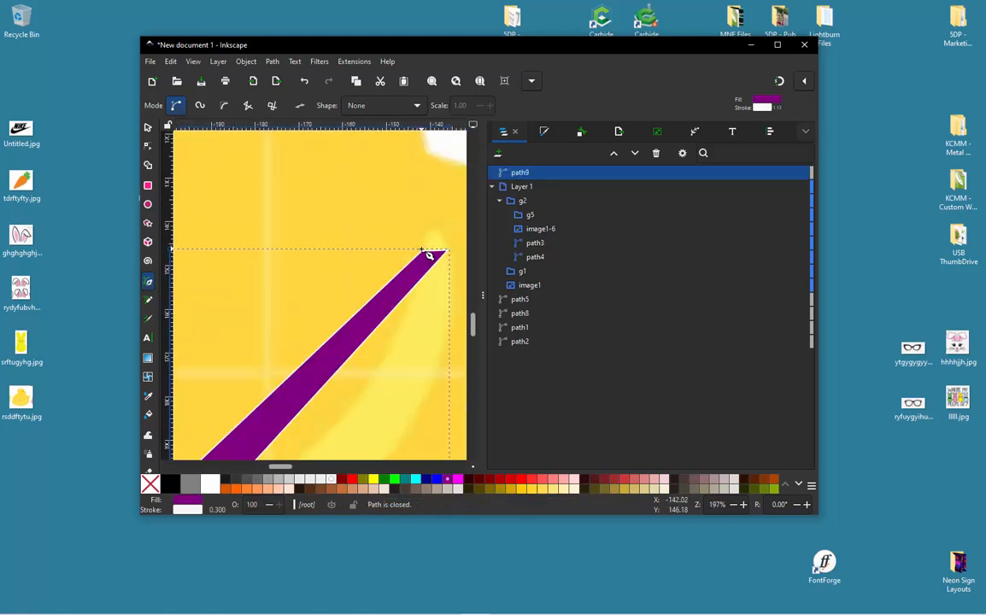
- Remove the wing stripe outline's fill and set its stroke to Fuchsia (#FF00FF)
{"action": "scroll", "coordinate": [446, 263], "scroll_direction": "up", "scroll_amount": 2, "text": "ctrl"}
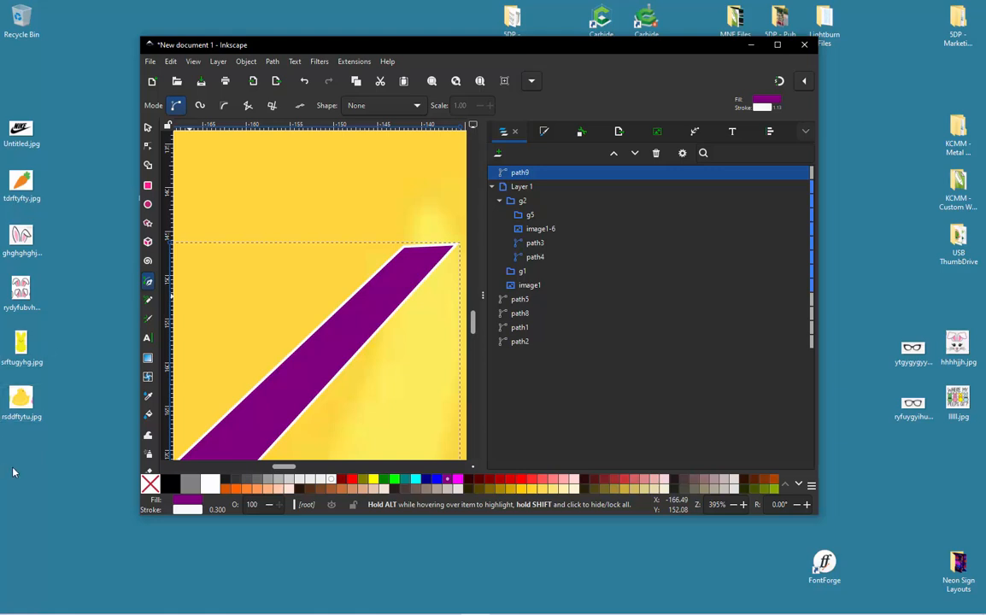
{"action": "left_click", "coordinate": [149, 485]}
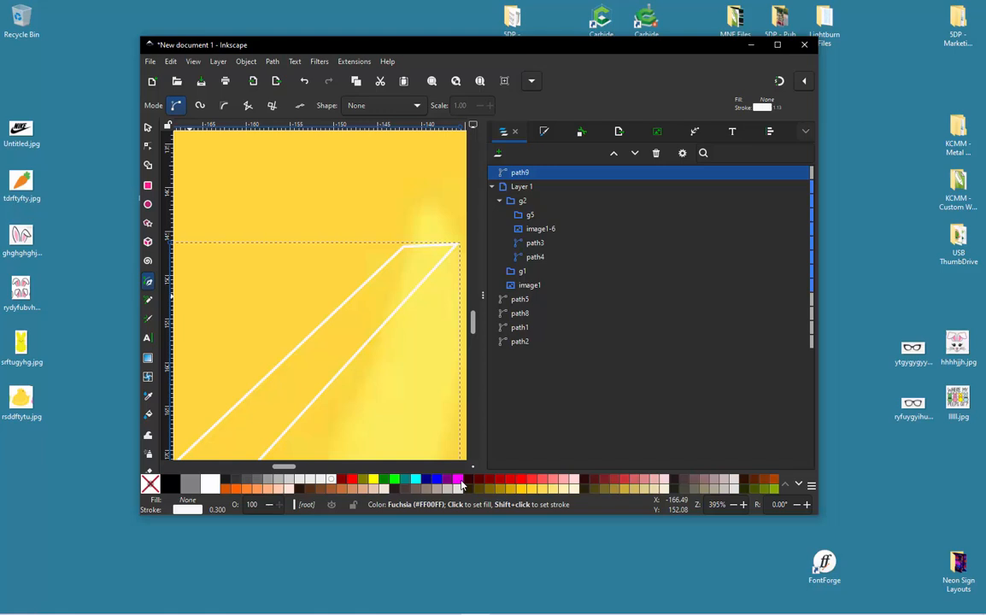
{"action": "left_click", "coordinate": [459, 483], "text": "shift"}
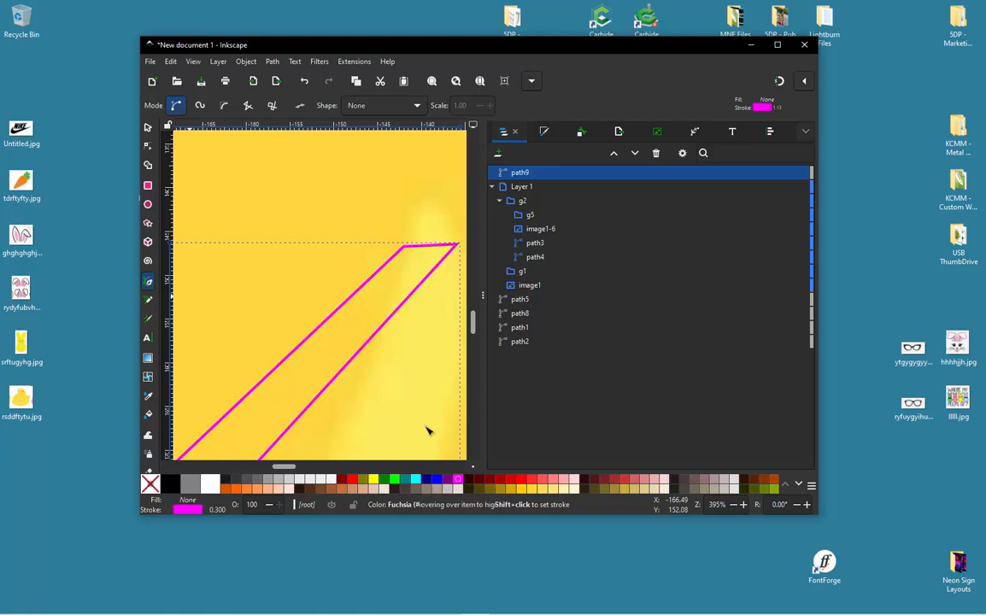
- Bend the stripe outline's tail-end cap and outer tail-side segment into curves that follow the stripe, and maximize the window
{"action": "key", "text": "n"}
{"action": "scroll", "coordinate": [439, 234], "scroll_direction": "up", "scroll_amount": 2, "text": "ctrl"}
{"action": "left_click_drag", "start_coordinate": [431, 278], "coordinate": [417, 203]}
{"action": "scroll", "coordinate": [406, 246], "scroll_direction": "down", "scroll_amount": 2, "text": "ctrl"}
{"action": "scroll", "coordinate": [406, 246], "scroll_direction": "down", "scroll_amount": 5}
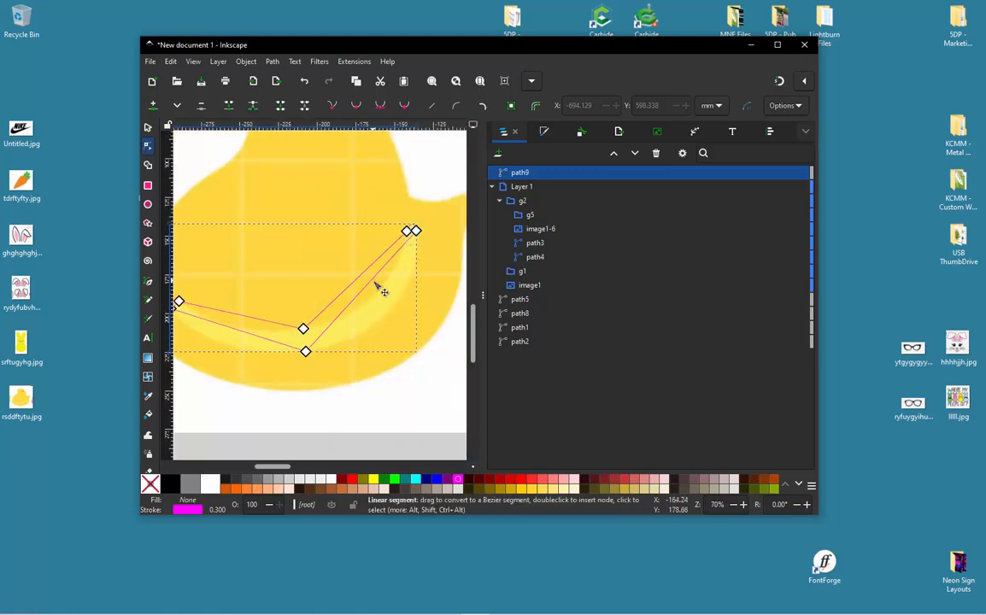
{"action": "left_click_drag", "start_coordinate": [381, 301], "coordinate": [383, 327]}
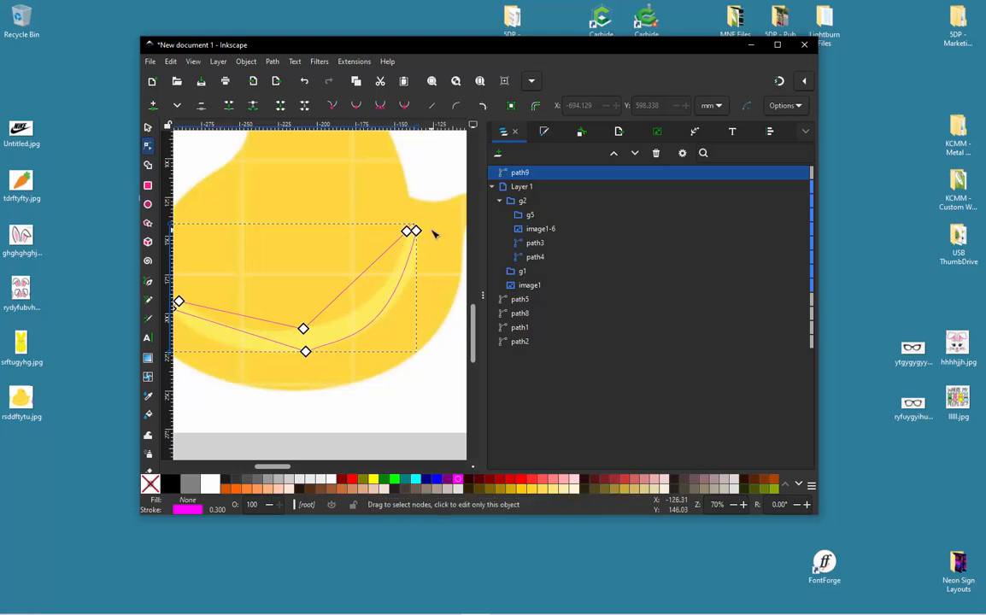
{"action": "double_click", "coordinate": [583, 48]}
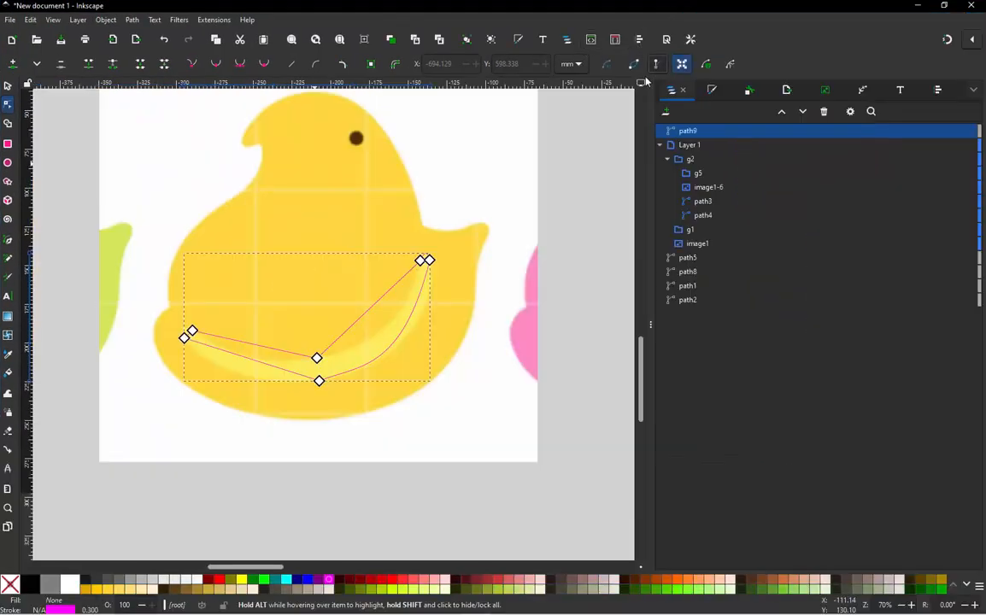
- Adjust both handles of the outer tail-side segment so the curve matches the stripe's outer edge
{"action": "scroll", "coordinate": [406, 305], "scroll_direction": "up", "scroll_amount": 1}
{"action": "left_click", "coordinate": [429, 259]}
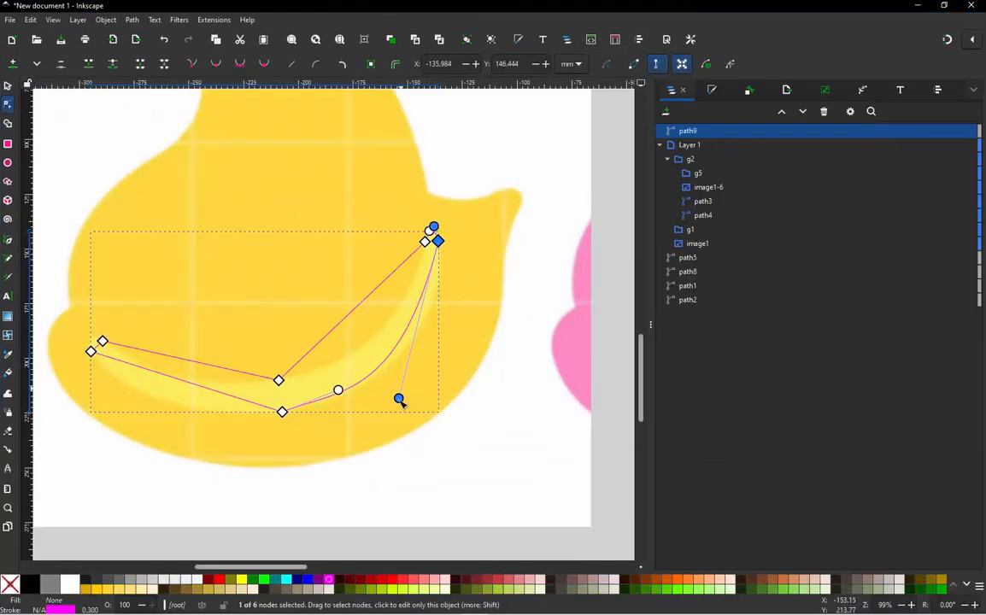
{"action": "scroll", "coordinate": [399, 399], "scroll_direction": "up", "scroll_amount": 1}
{"action": "left_click_drag", "start_coordinate": [399, 399], "coordinate": [444, 386]}
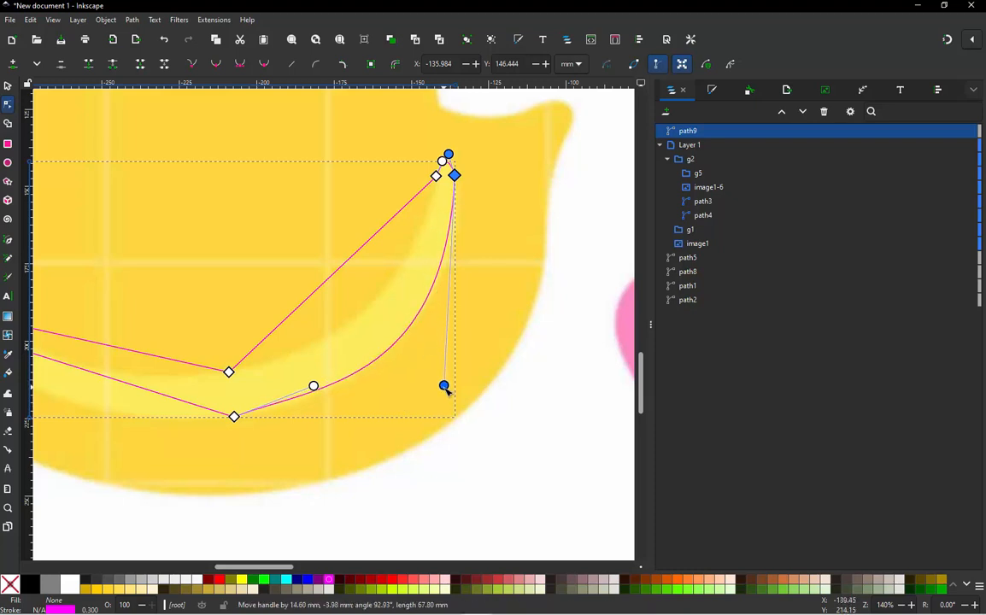
{"action": "left_click_drag", "start_coordinate": [313, 387], "coordinate": [296, 400]}
{"action": "scroll", "coordinate": [467, 313], "scroll_direction": "down", "scroll_amount": 3}
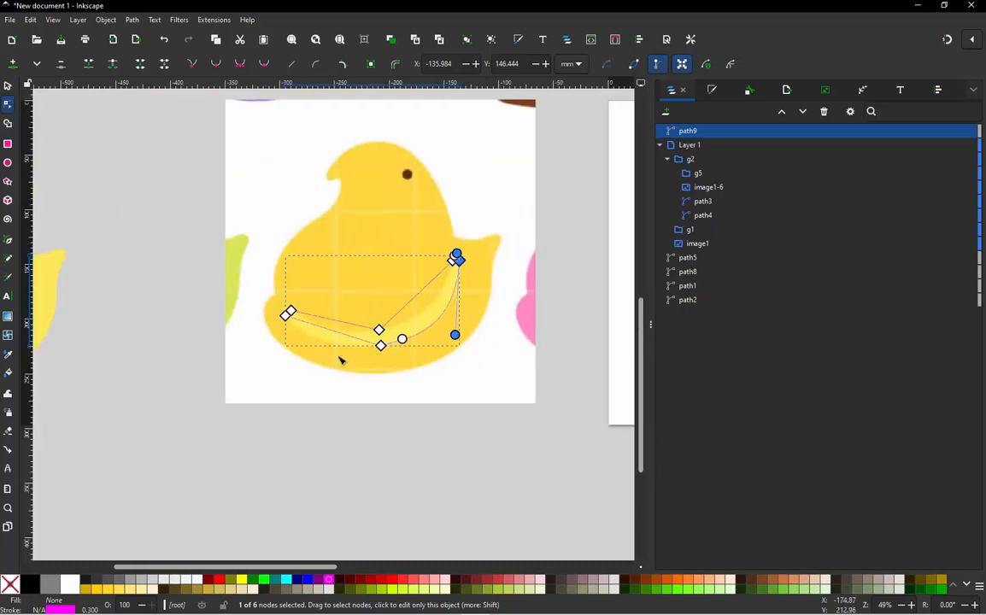
- Curve the outer breast-side segment and both inner segments of the outline to match the stripe's edges
{"action": "scroll", "coordinate": [357, 326], "scroll_direction": "up", "scroll_amount": 3}
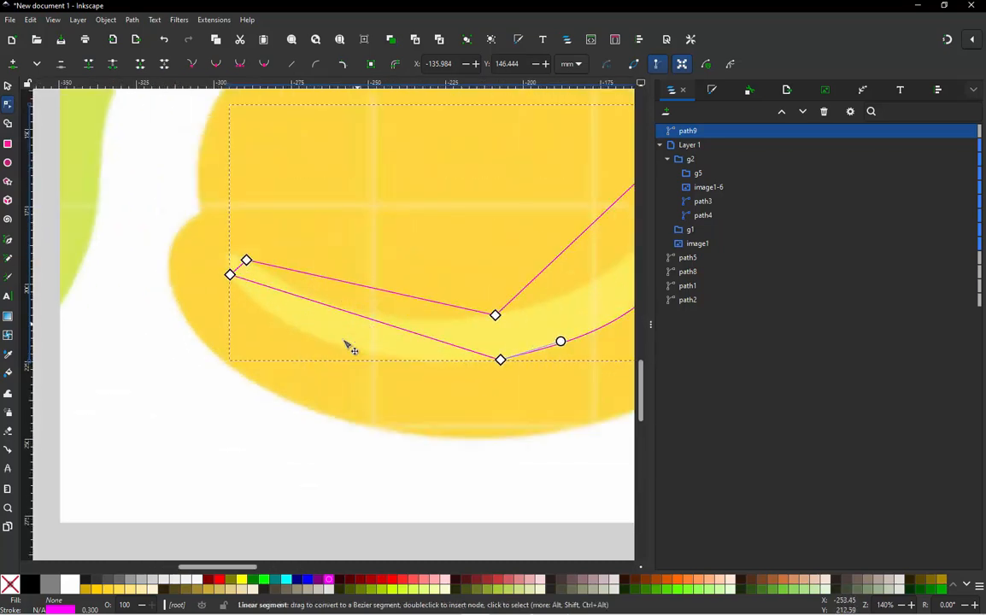
{"action": "left_click_drag", "start_coordinate": [345, 342], "coordinate": [338, 348]}
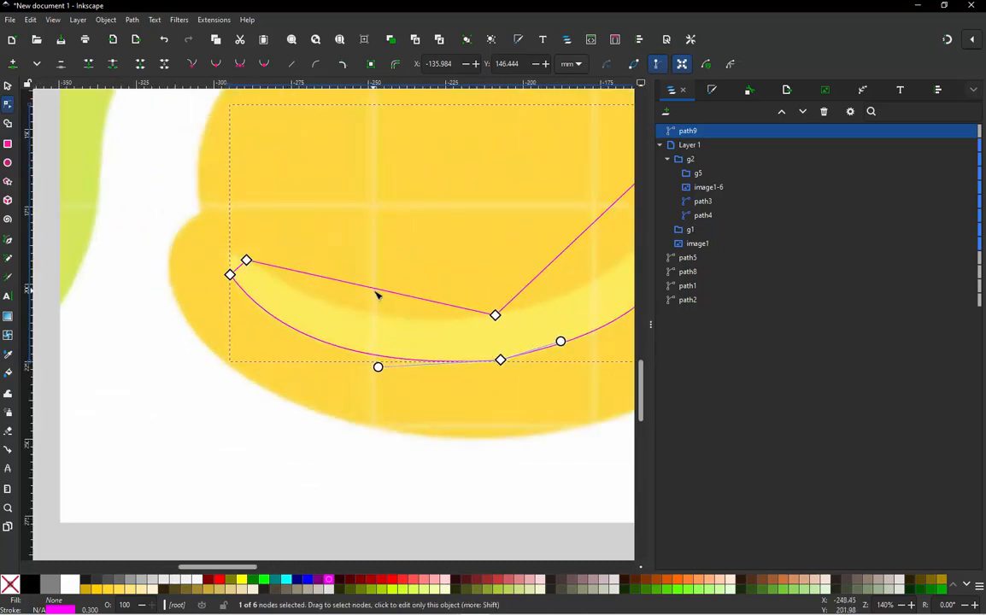
{"action": "left_click_drag", "start_coordinate": [385, 292], "coordinate": [363, 317]}
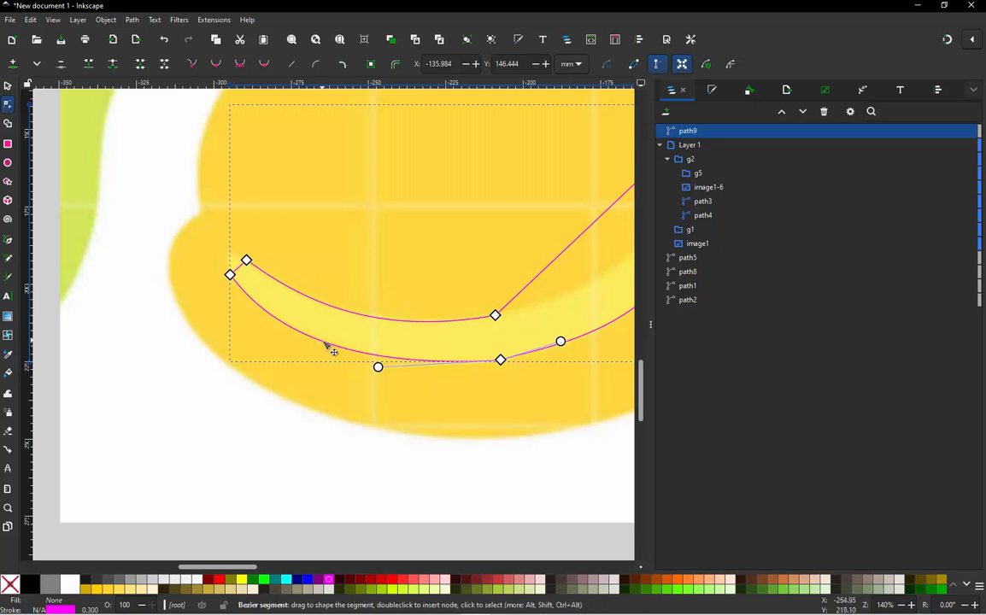
{"action": "scroll", "coordinate": [325, 344], "scroll_direction": "down", "scroll_amount": 1}
{"action": "scroll", "coordinate": [621, 220], "scroll_direction": "up", "scroll_amount": 1}
{"action": "left_click_drag", "start_coordinate": [473, 275], "coordinate": [511, 301]}
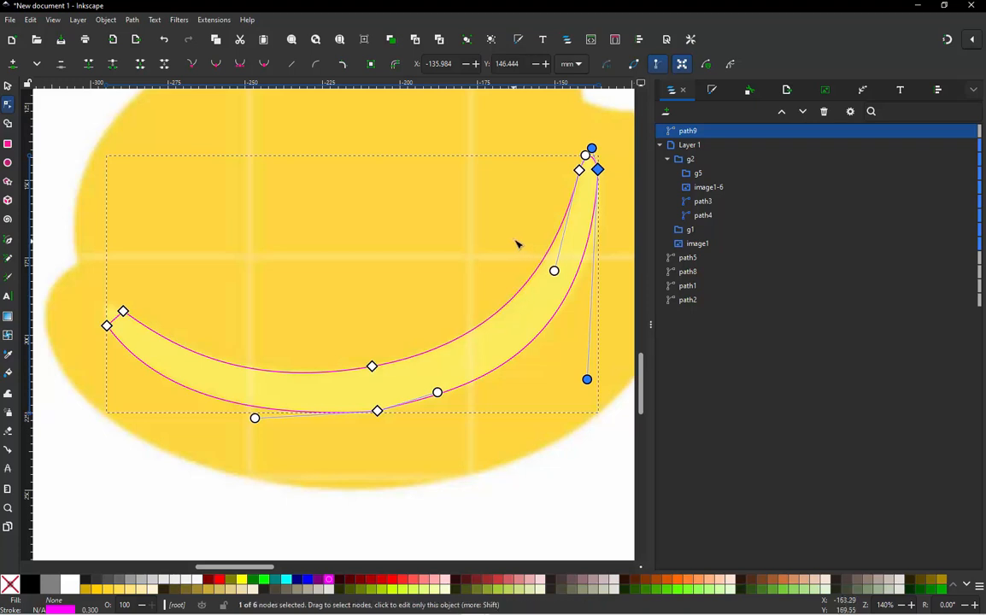
- Make the two nodes at the outline's tail-end tip smooth
{"action": "left_click", "coordinate": [590, 203]}
{"action": "left_click", "coordinate": [598, 170]}
{"action": "scroll", "coordinate": [598, 170], "scroll_direction": "up", "scroll_amount": 3}
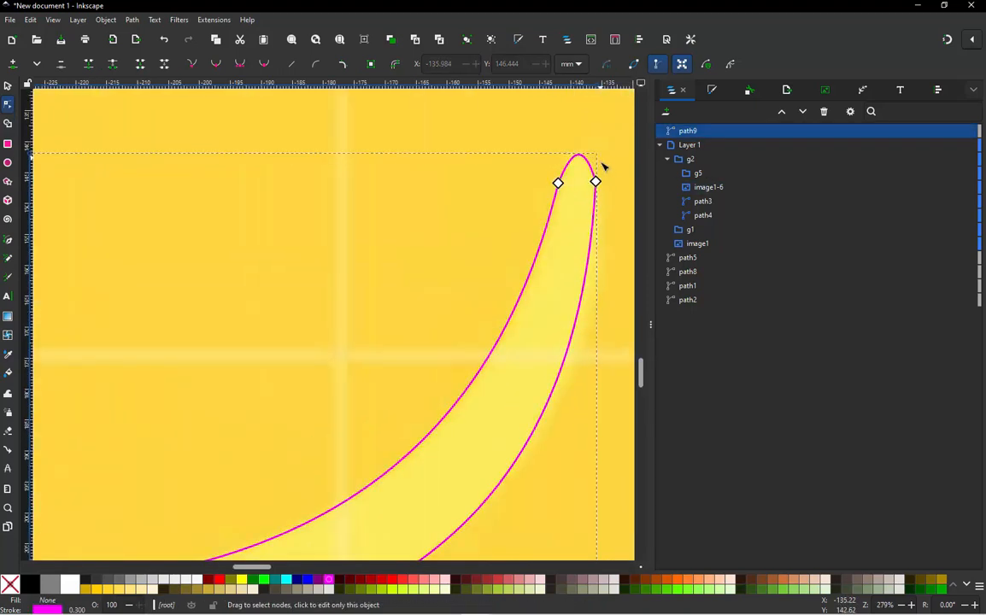
{"action": "left_click", "coordinate": [541, 187], "text": "shift"}
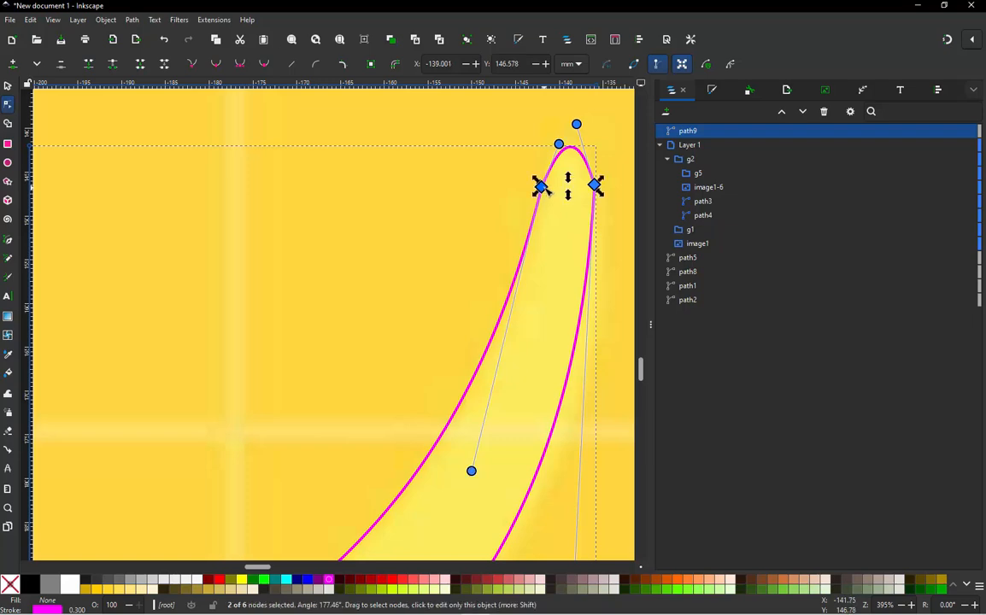
{"action": "left_click", "coordinate": [217, 65]}
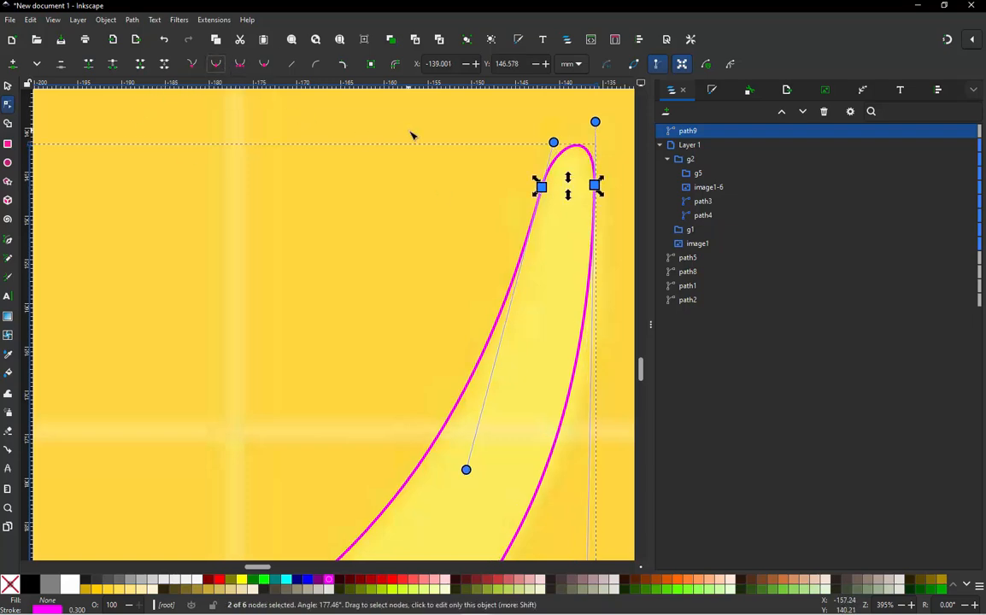
- Make the two middle nodes on the outline's inner and outer edges smooth instead of auto-smooth
{"action": "scroll", "coordinate": [411, 135], "scroll_direction": "down", "scroll_amount": 3}
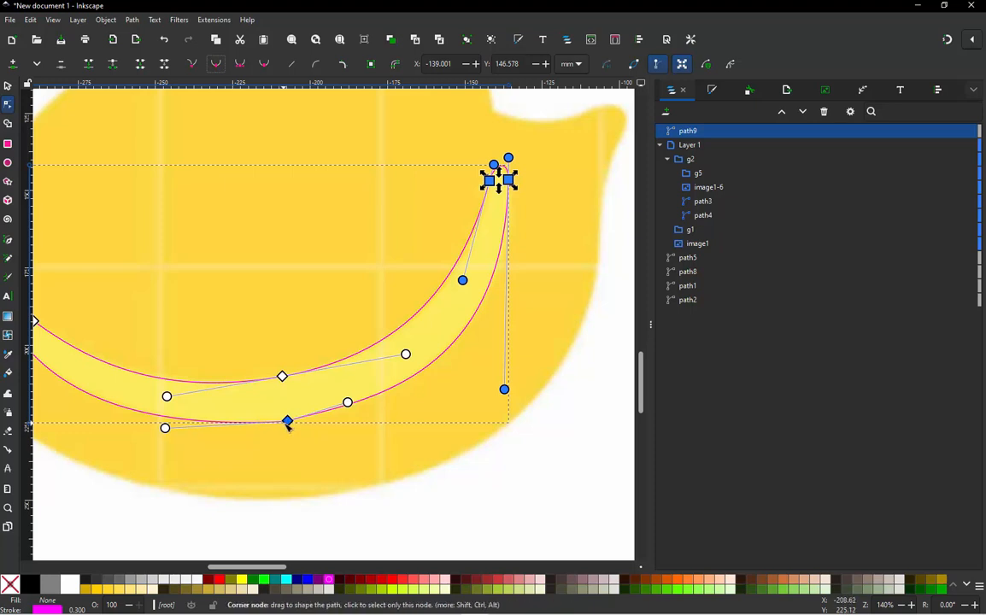
{"action": "left_click", "coordinate": [288, 422]}
{"action": "left_click", "coordinate": [283, 377], "text": "shift"}
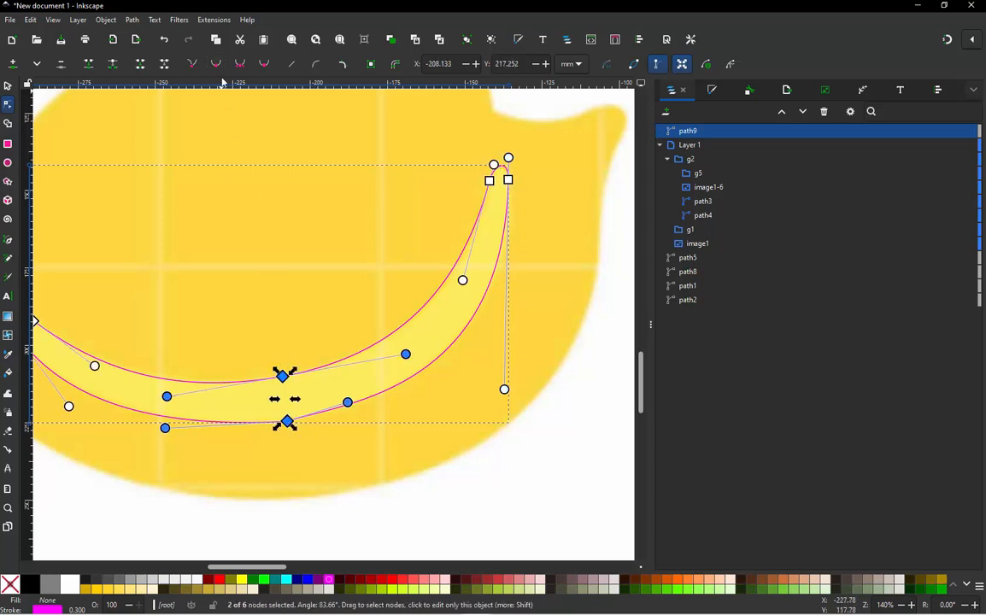
{"action": "left_click", "coordinate": [265, 65]}
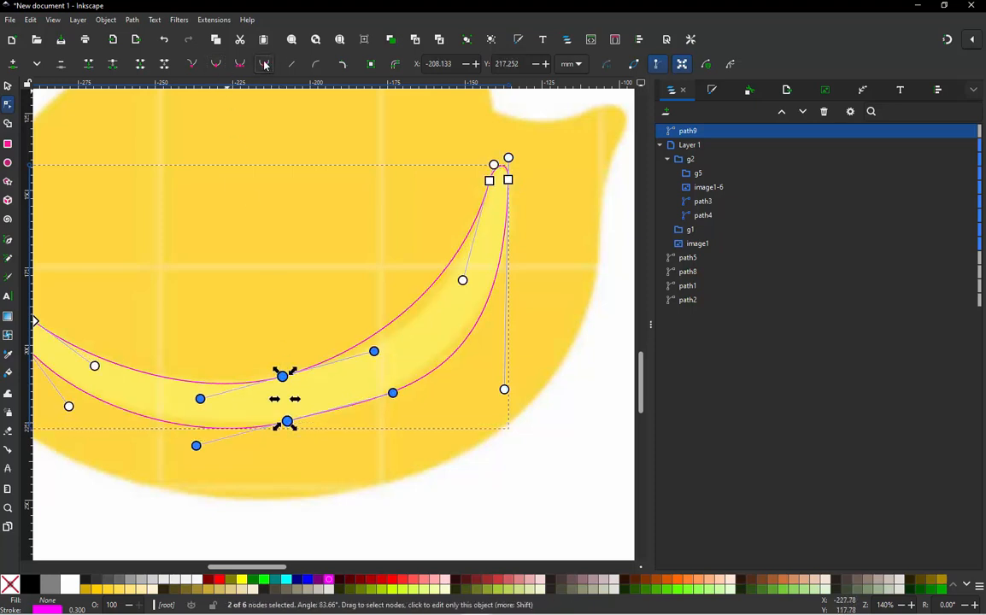
{"action": "key", "text": "ctrl+z"}
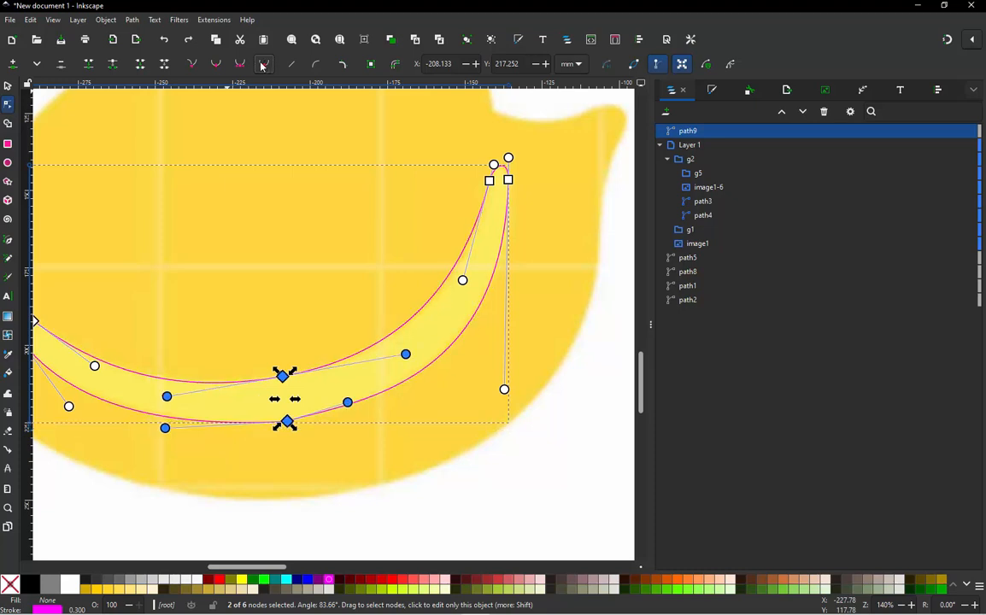
{"action": "left_click", "coordinate": [216, 65]}
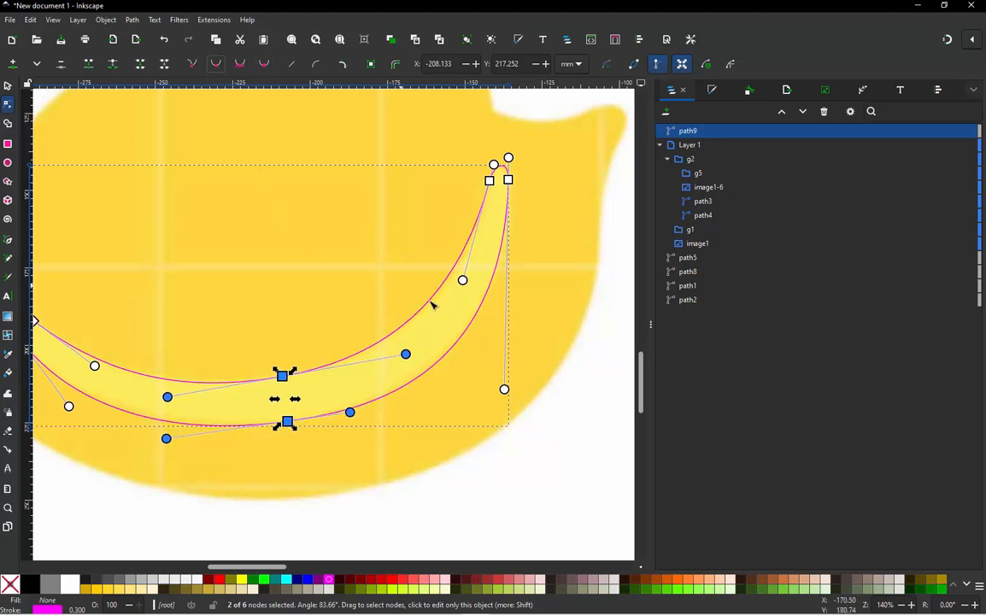
- Round the outline's breast-side end to fit the stripe's tip and make its two nodes smooth
{"action": "scroll", "coordinate": [429, 99], "scroll_direction": "down", "scroll_amount": 2}
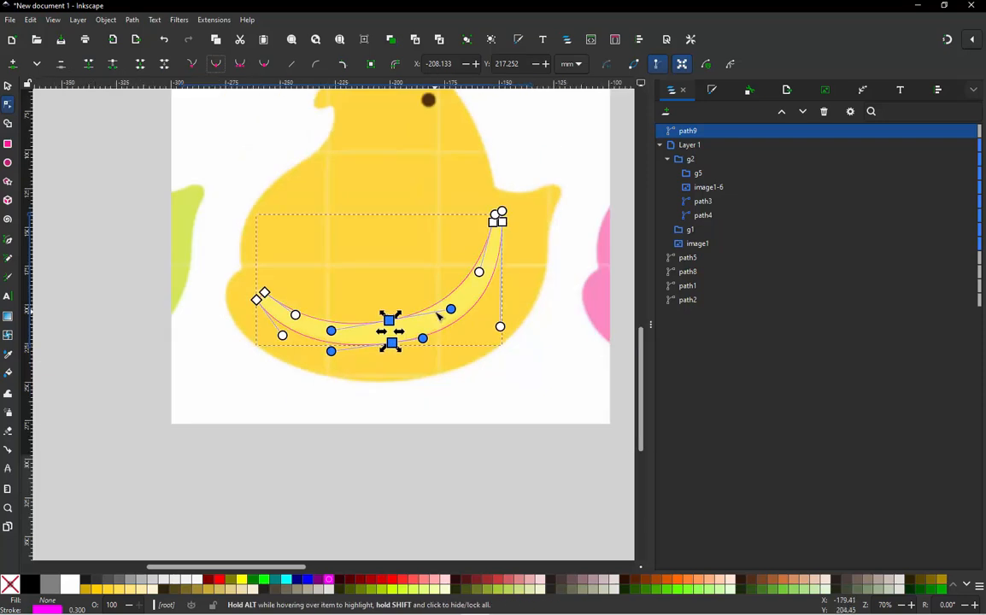
{"action": "scroll", "coordinate": [417, 314], "scroll_direction": "up", "scroll_amount": 6}
{"action": "scroll", "coordinate": [82, 293], "scroll_direction": "up", "scroll_amount": 1}
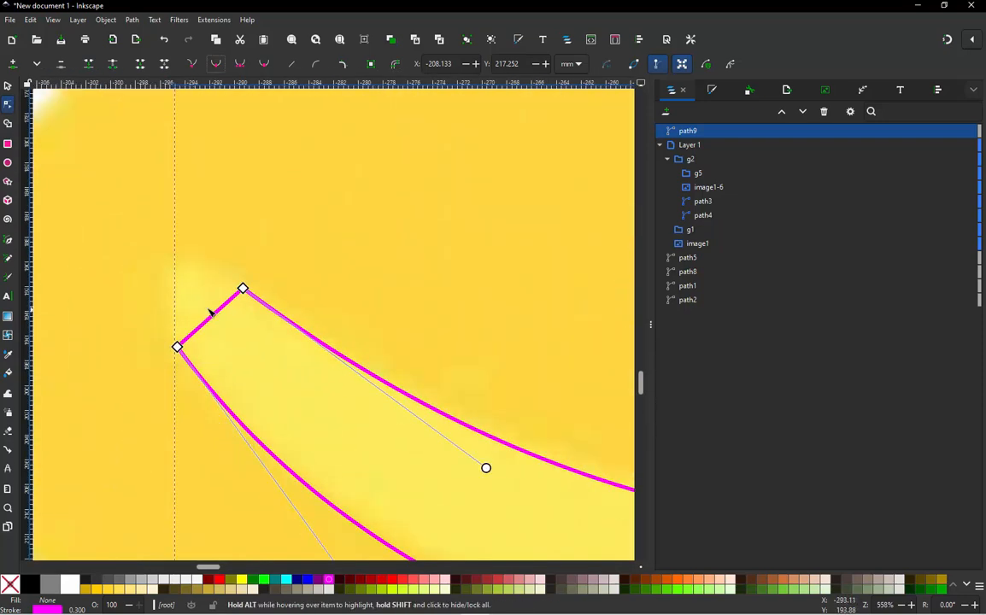
{"action": "left_click_drag", "start_coordinate": [213, 323], "coordinate": [182, 279]}
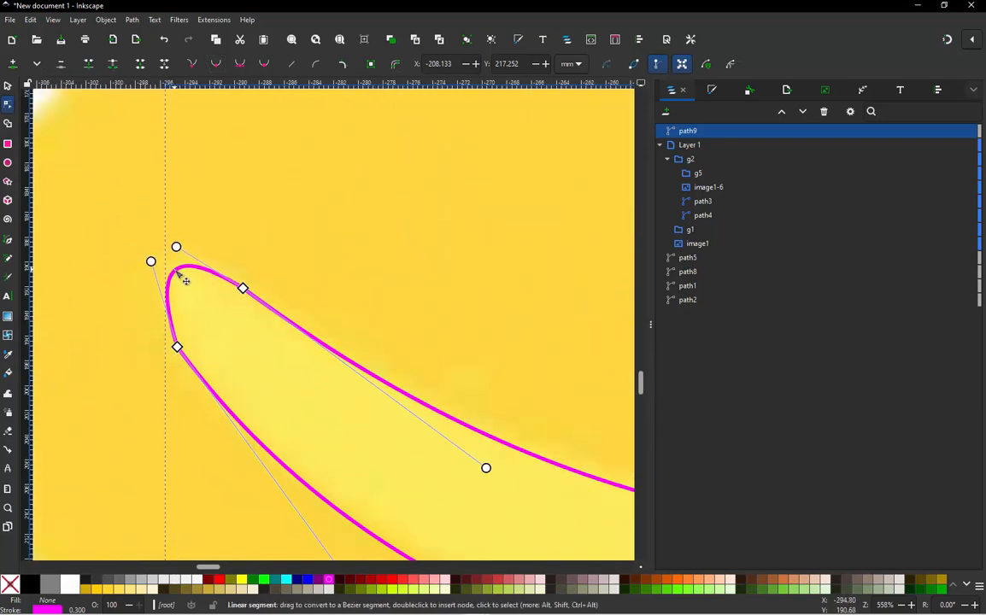
{"action": "left_click", "coordinate": [243, 288]}
{"action": "left_click", "coordinate": [243, 288]}
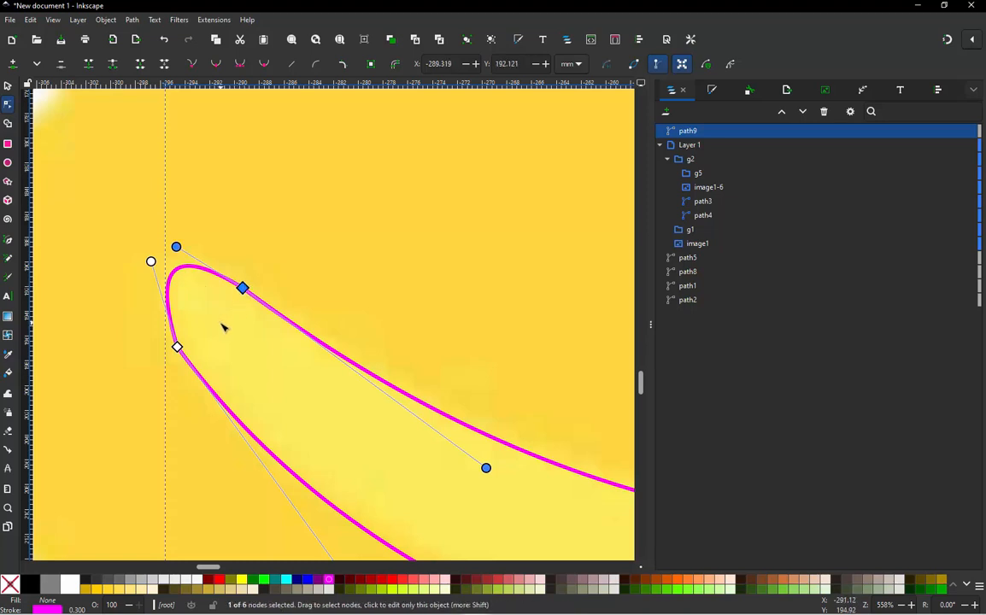
{"action": "left_click", "coordinate": [178, 347], "text": "shift"}
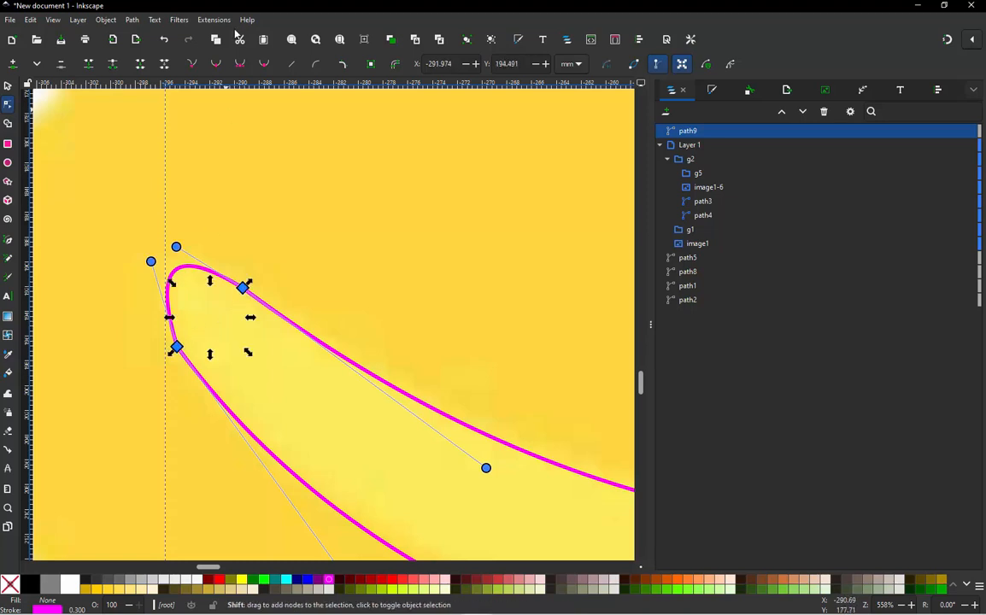
{"action": "left_click", "coordinate": [216, 64]}
- Fine-tune the curve handles along the outline's outer edge, on both sides of its middle node, to hug the stripe
{"action": "scroll", "coordinate": [358, 320], "scroll_direction": "down", "scroll_amount": 3}
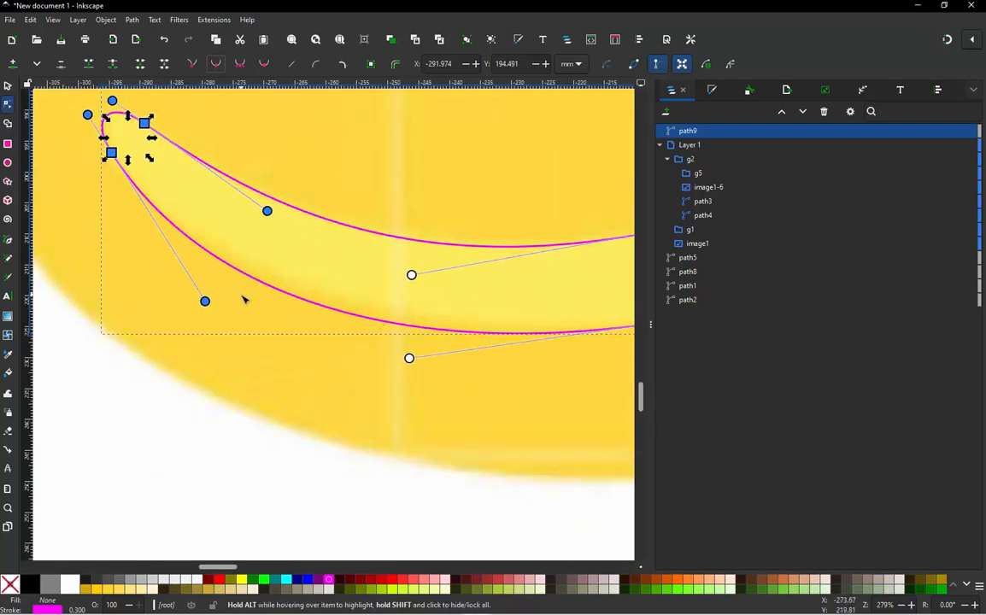
{"action": "left_click_drag", "start_coordinate": [205, 301], "coordinate": [236, 294]}
{"action": "scroll", "coordinate": [352, 359], "scroll_direction": "down", "scroll_amount": 1}
{"action": "scroll", "coordinate": [389, 330], "scroll_direction": "up", "scroll_amount": 2}
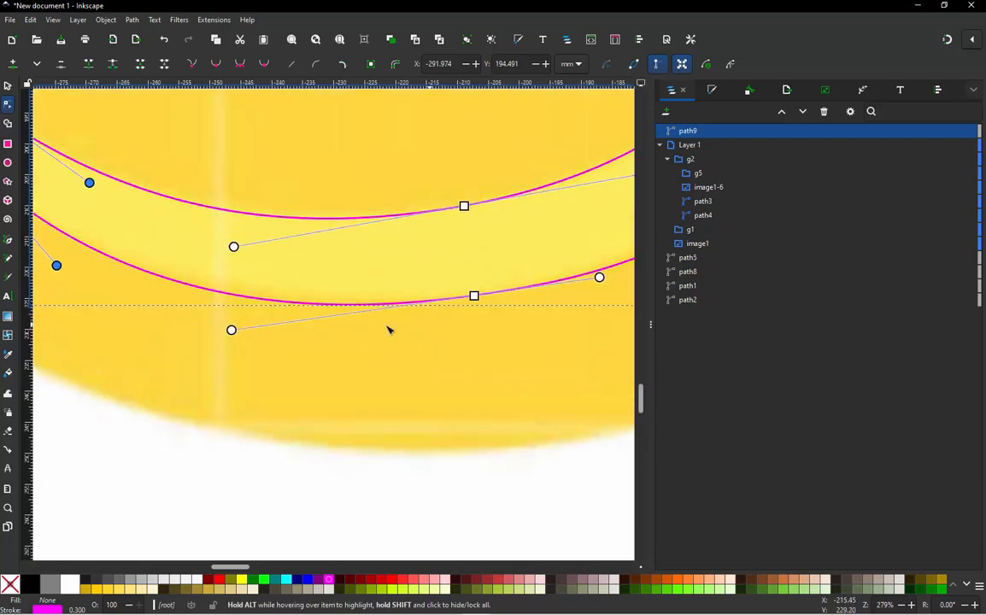
{"action": "left_click_drag", "start_coordinate": [173, 336], "coordinate": [172, 321]}
{"action": "scroll", "coordinate": [160, 348], "scroll_direction": "down", "scroll_amount": 2}
{"action": "scroll", "coordinate": [371, 299], "scroll_direction": "up", "scroll_amount": 2}
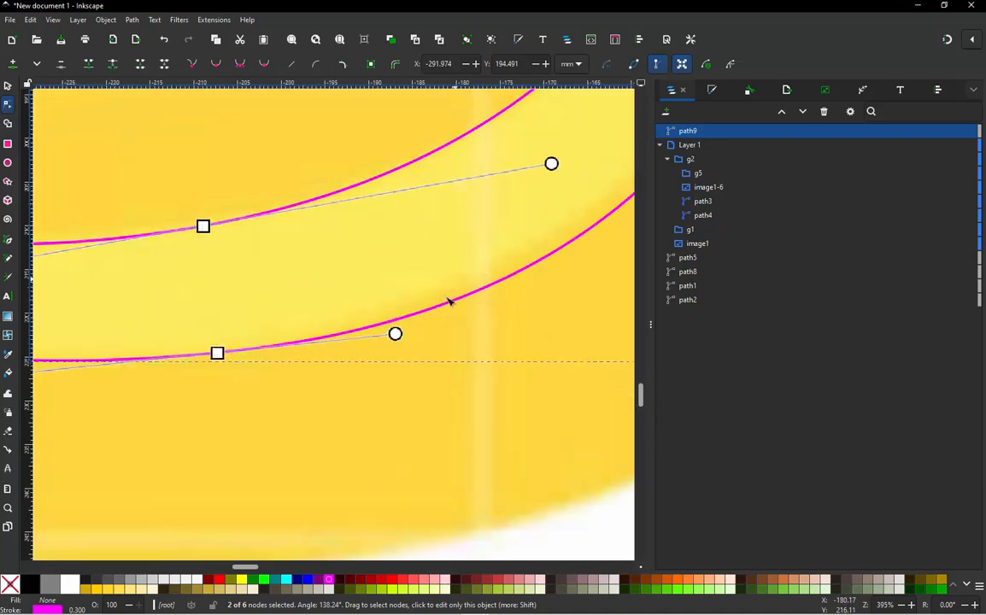
{"action": "left_click_drag", "start_coordinate": [396, 334], "coordinate": [379, 326]}
{"action": "scroll", "coordinate": [398, 288], "scroll_direction": "down", "scroll_amount": 2}
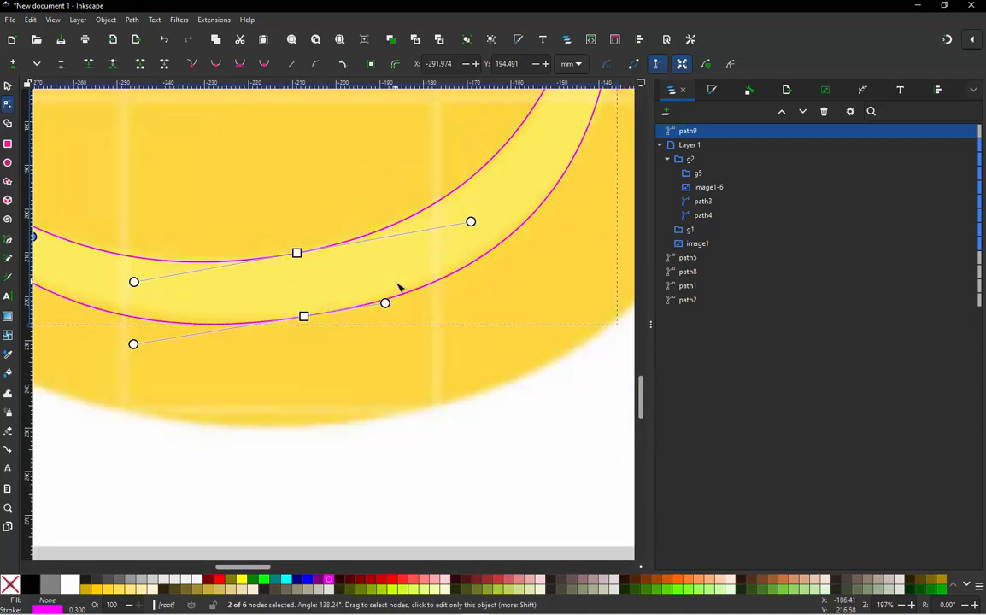
- Add a node on each side of the middle node on both the outer and inner edges, and delete the two middle nodes
{"action": "double_click", "coordinate": [478, 271]}
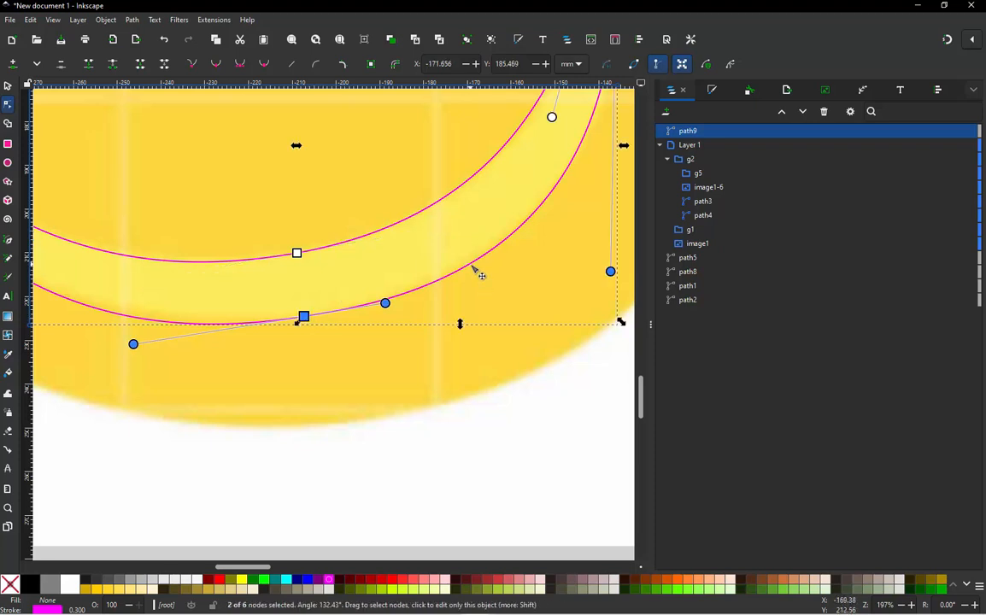
{"action": "double_click", "coordinate": [154, 330]}
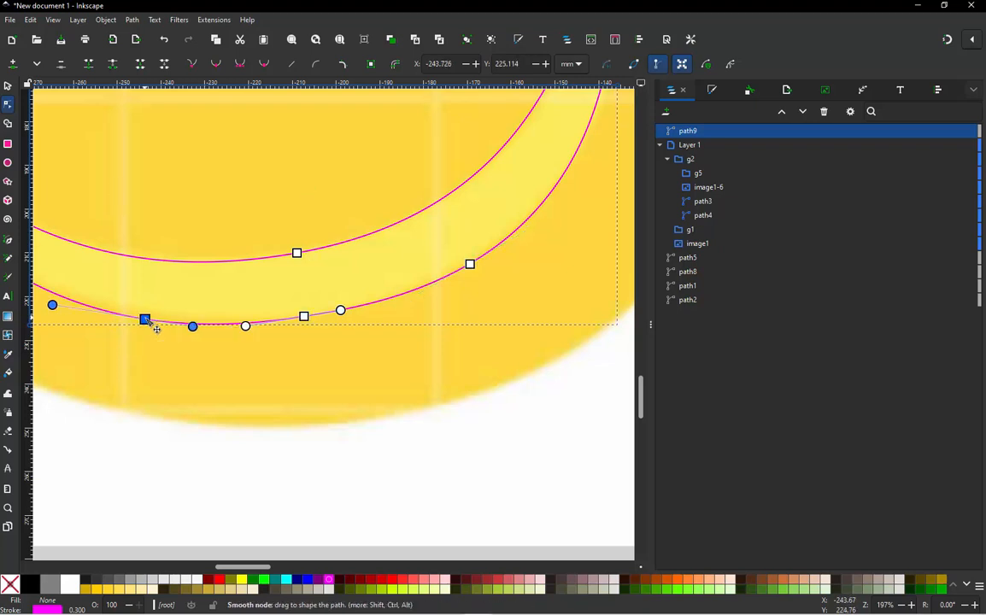
{"action": "left_click", "coordinate": [304, 317], "text": "ctrl+alt"}
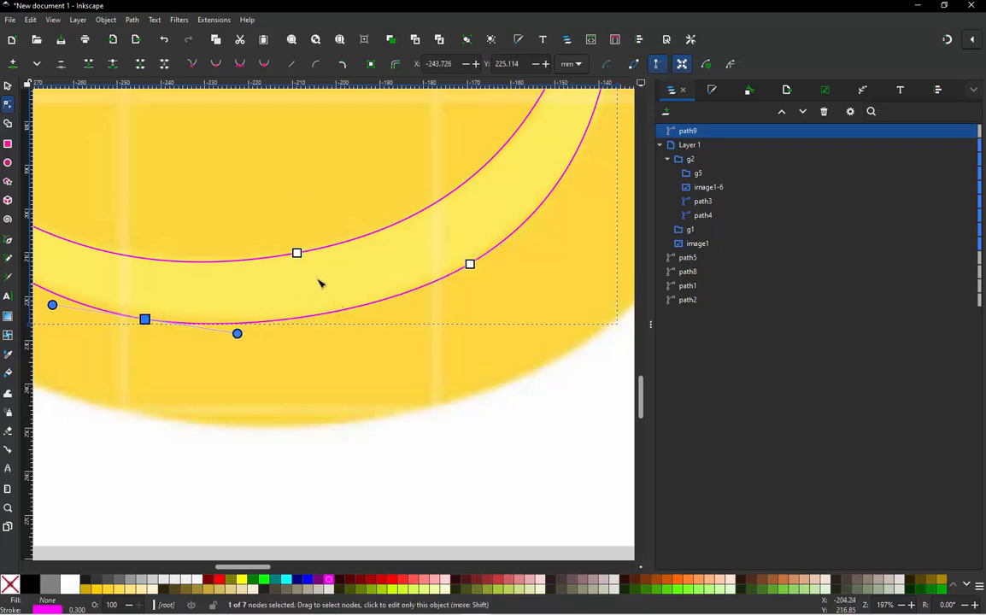
{"action": "double_click", "coordinate": [463, 186]}
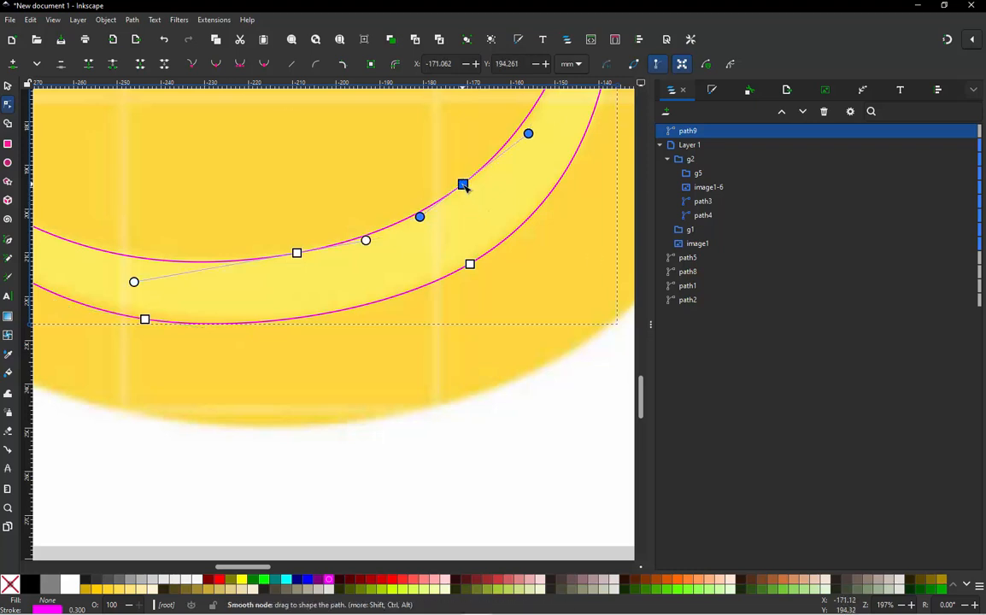
{"action": "double_click", "coordinate": [104, 253]}
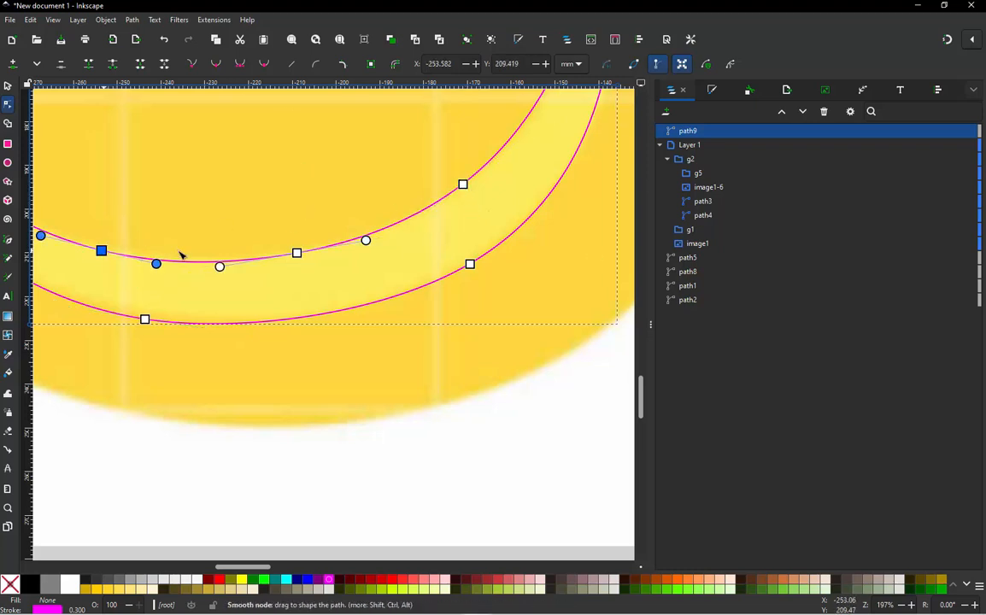
{"action": "left_click", "coordinate": [296, 254], "text": "ctrl+alt"}
{"action": "scroll", "coordinate": [405, 329], "scroll_direction": "down", "scroll_amount": 2}
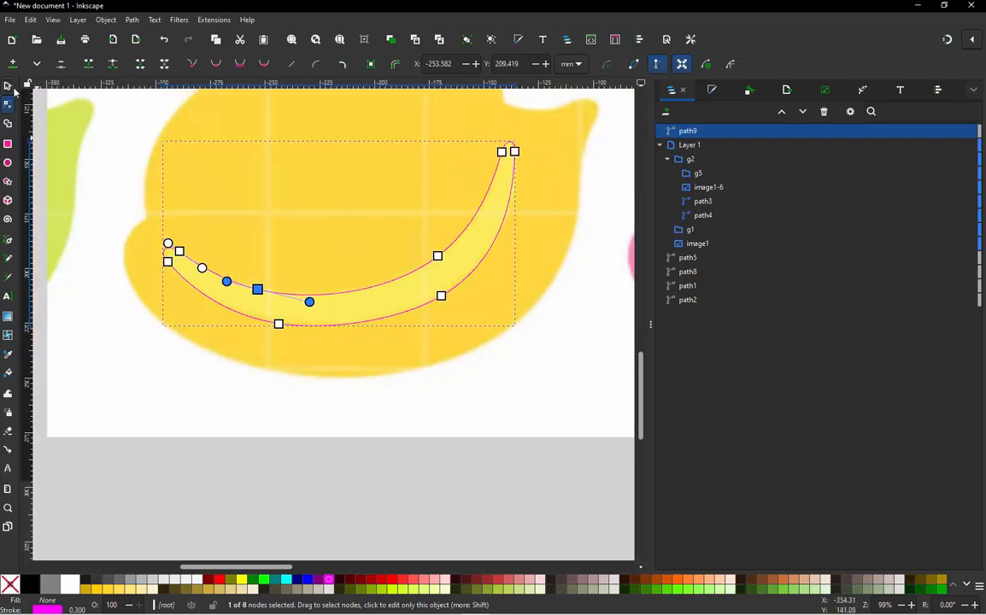
- Move the finished stripe outline from the source image onto the lower body of the traced chick
{"action": "left_click", "coordinate": [9, 86]}
{"action": "scroll", "coordinate": [523, 244], "scroll_direction": "down", "scroll_amount": 3}
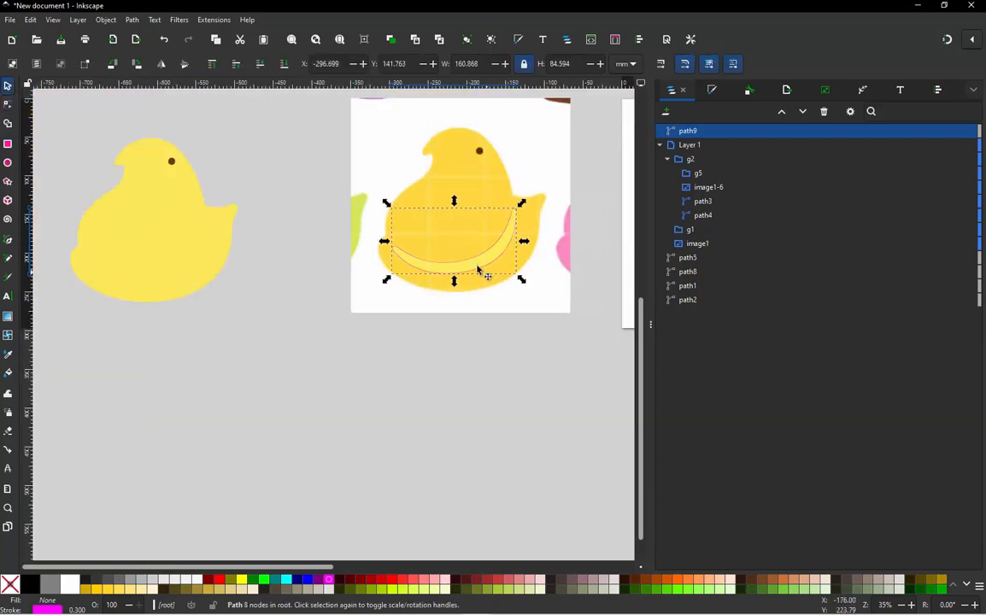
{"action": "left_click_drag", "start_coordinate": [459, 266], "coordinate": [148, 277]}
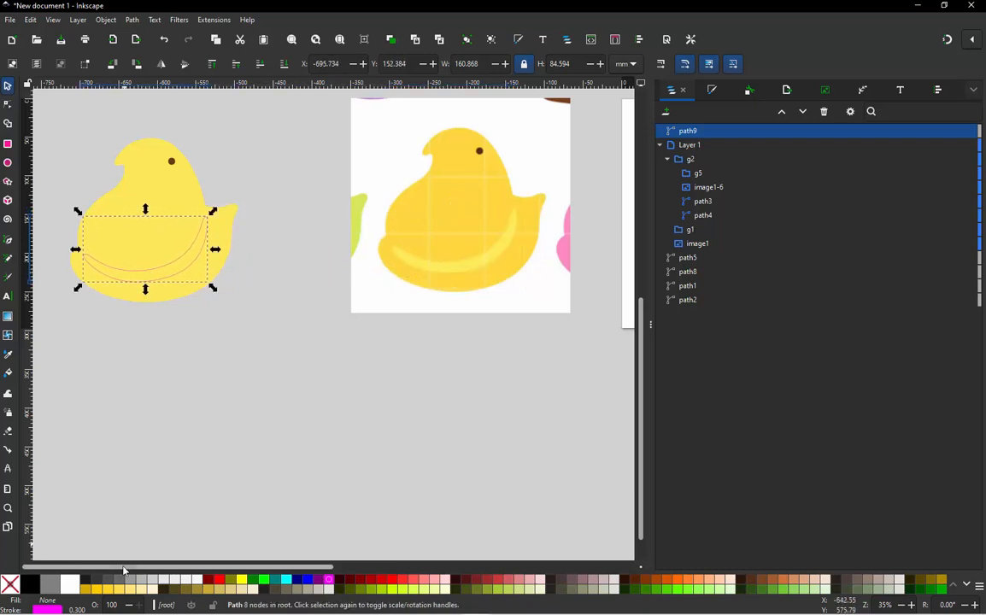
- Give the wing stripe a 2.5% Gray stroke and a #FFD42A fill
{"action": "left_click", "coordinate": [10, 585], "text": "shift"}
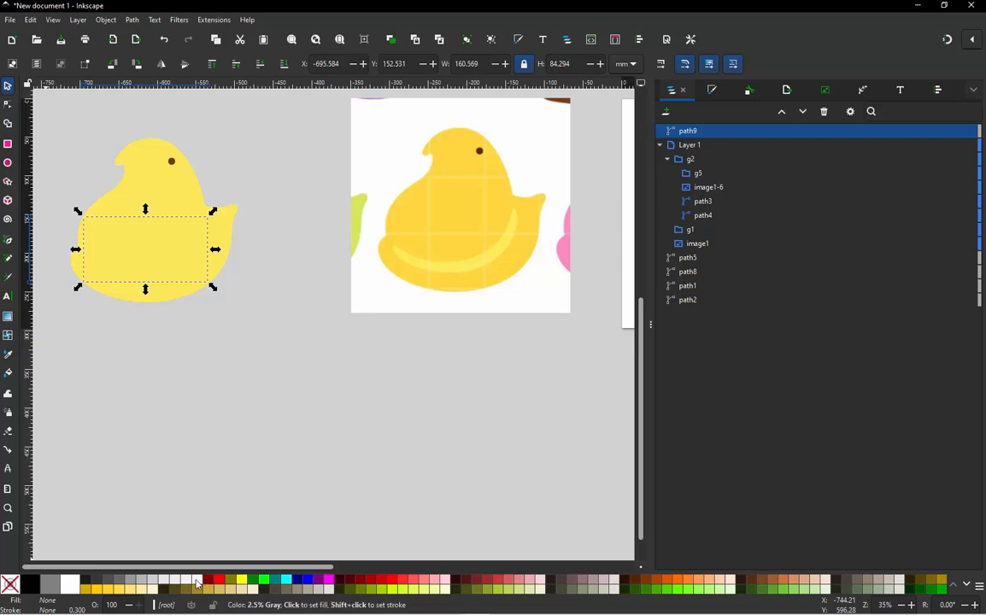
{"action": "left_click", "coordinate": [197, 579], "text": "shift"}
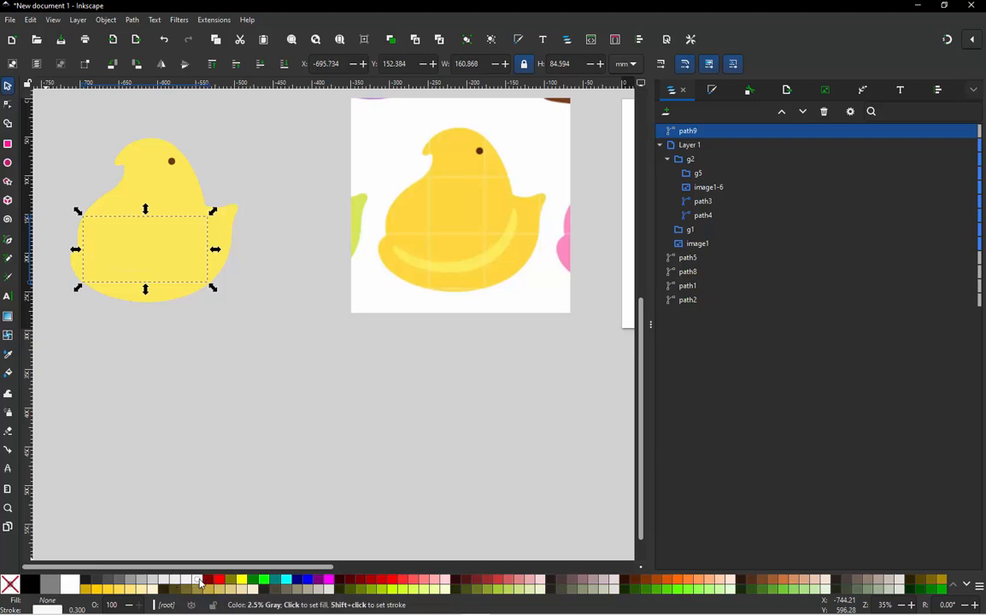
{"action": "left_click", "coordinate": [200, 581]}
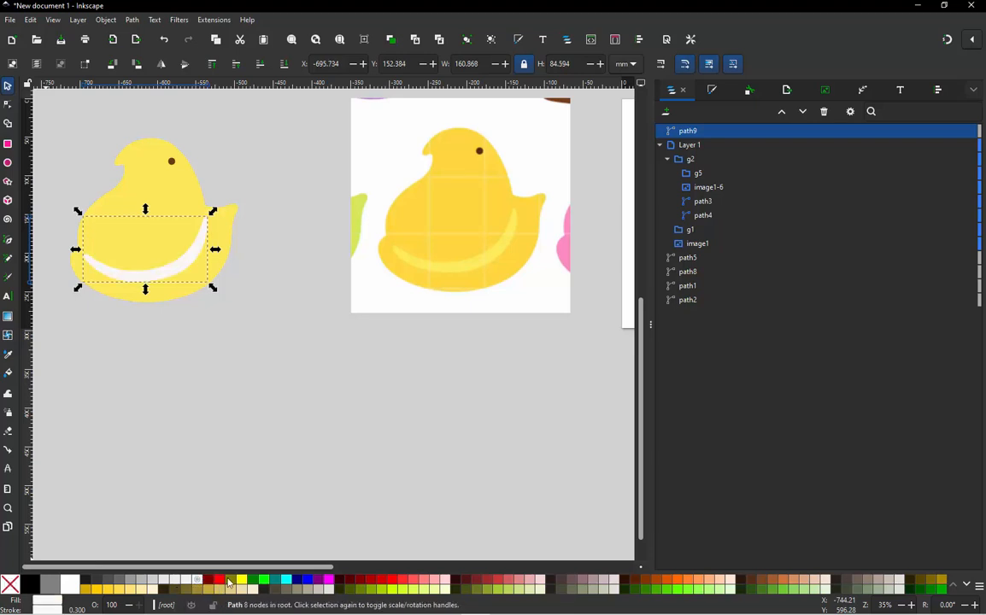
{"action": "left_click", "coordinate": [98, 590]}
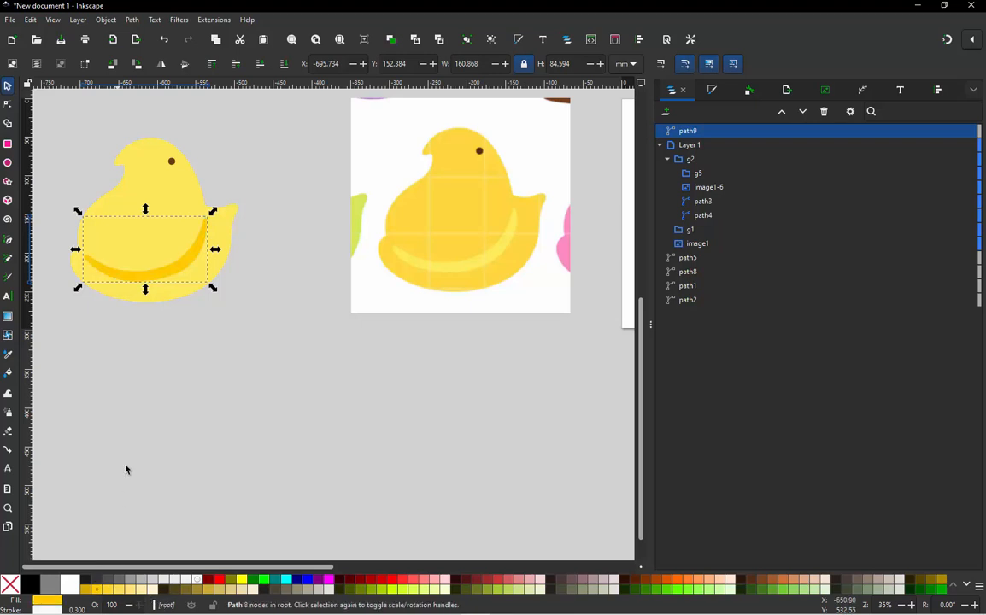
{"action": "left_click", "coordinate": [108, 590]}
{"action": "left_click", "coordinate": [252, 414]}
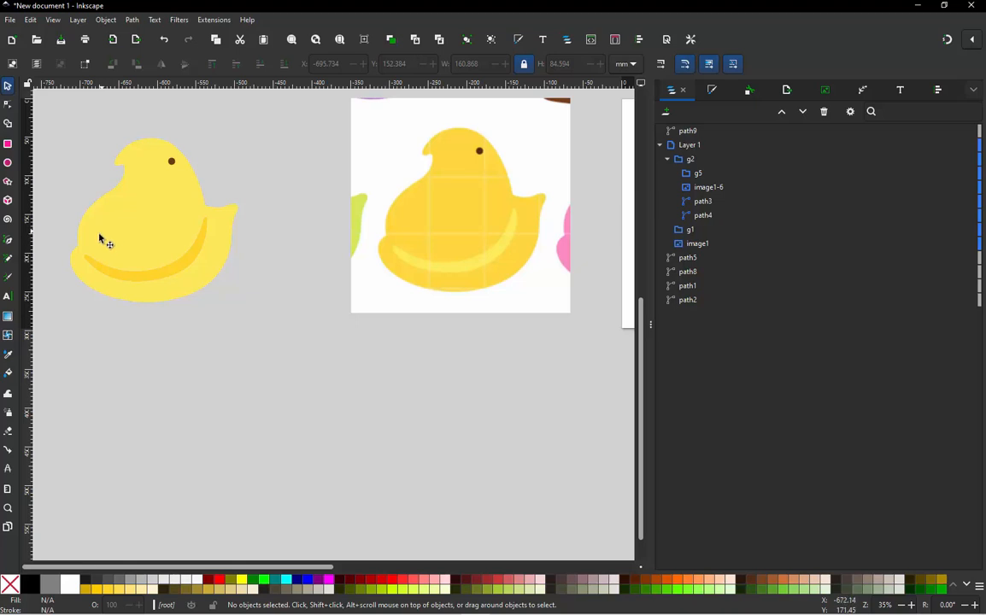
- Nudge the wing stripe slightly toward the tail to center it on the chick's lower body
{"action": "scroll", "coordinate": [89, 253], "scroll_direction": "up", "scroll_amount": 2, "text": "ctrl"}
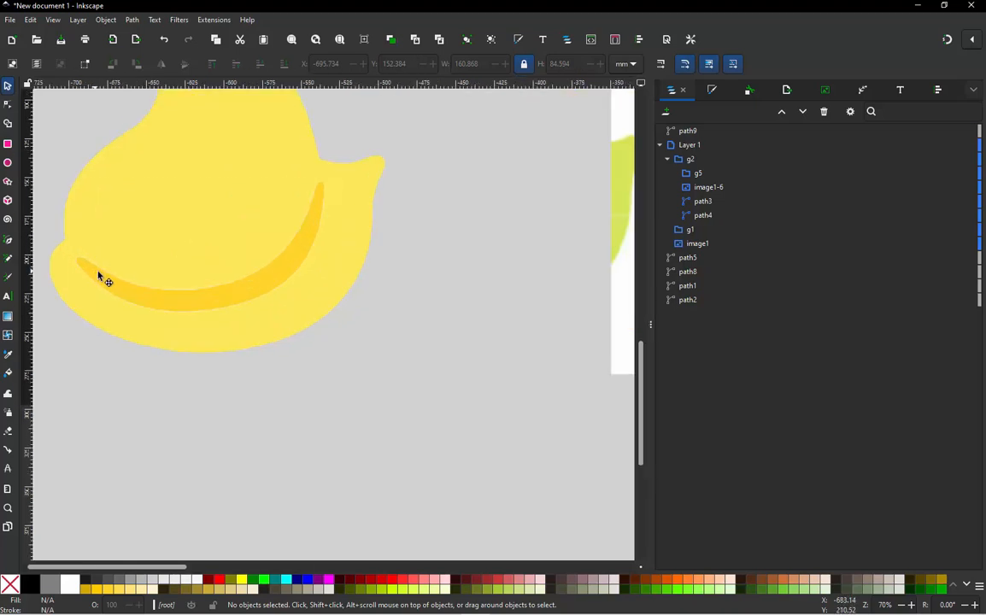
{"action": "left_click_drag", "start_coordinate": [98, 272], "coordinate": [103, 271]}
{"action": "scroll", "coordinate": [172, 289], "scroll_direction": "down", "scroll_amount": 2}
{"action": "left_click", "coordinate": [383, 309]}
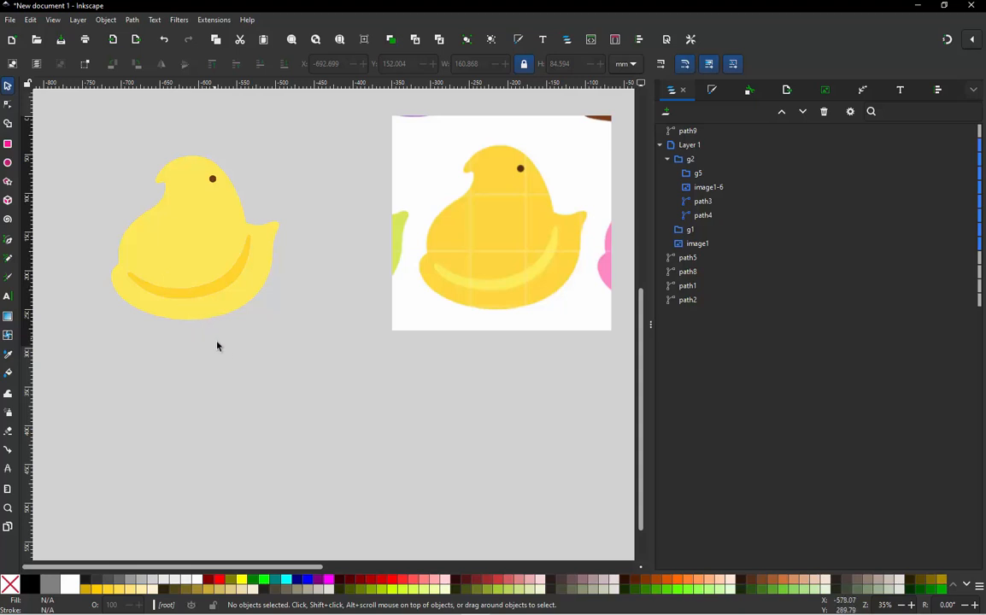
- Delete the source chick image group from beside the traced chick
{"action": "scroll", "coordinate": [287, 340], "scroll_direction": "down", "scroll_amount": 1}
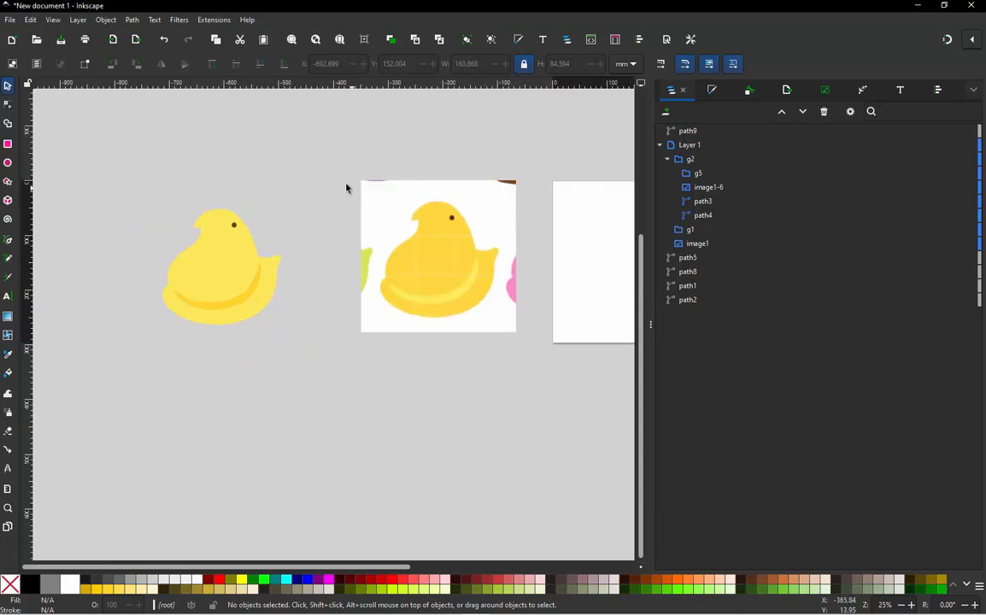
{"action": "left_click_drag", "start_coordinate": [344, 144], "coordinate": [542, 412]}
{"action": "left_click", "coordinate": [410, 212]}
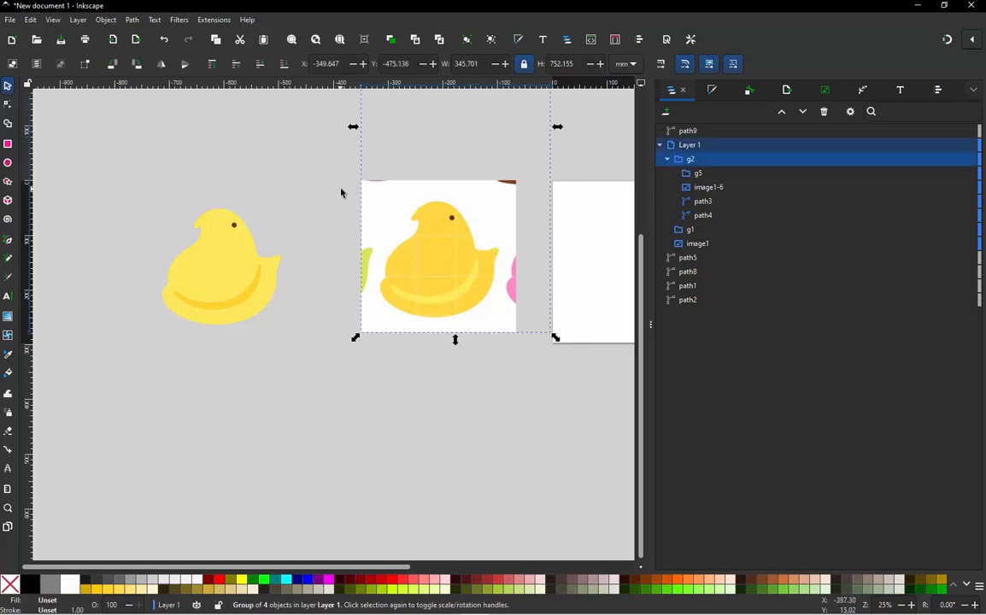
{"action": "key", "text": "Delete"}
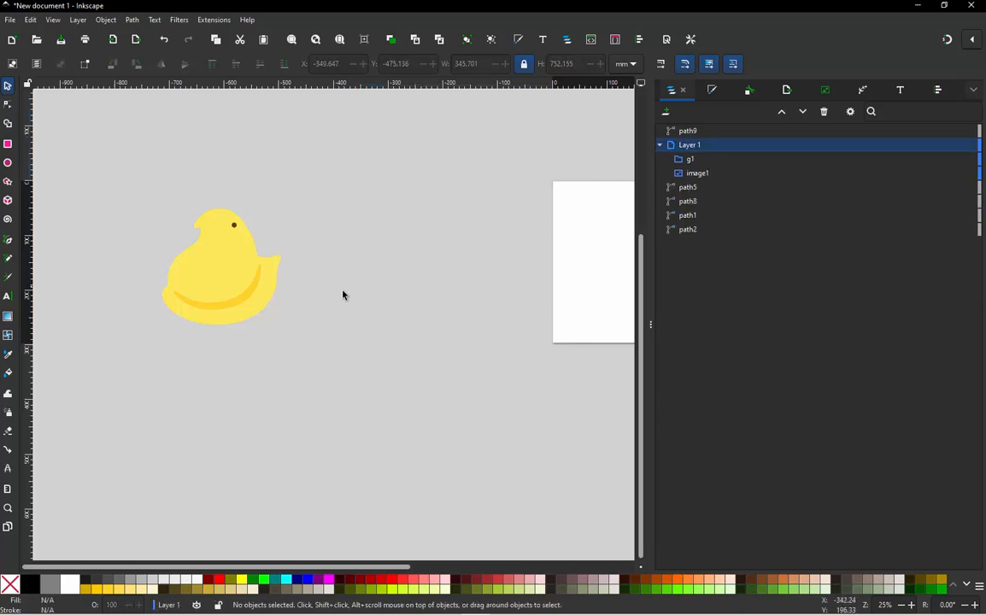
- Select the traced chick's body, eye and stripe together and move them next to the carrot above the page
{"action": "left_click_drag", "start_coordinate": [303, 166], "coordinate": [129, 369]}
{"action": "scroll", "coordinate": [313, 394], "scroll_direction": "down", "scroll_amount": 1, "text": "ctrl"}
{"action": "scroll", "coordinate": [312, 394], "scroll_direction": "down", "scroll_amount": 1, "text": "ctrl"}
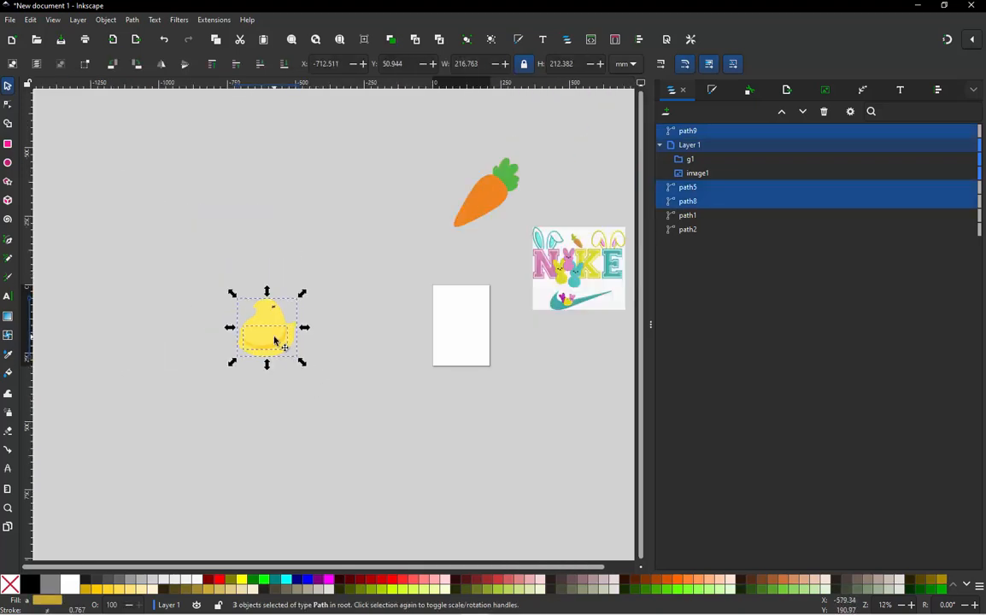
{"action": "left_click_drag", "start_coordinate": [275, 340], "coordinate": [419, 217]}
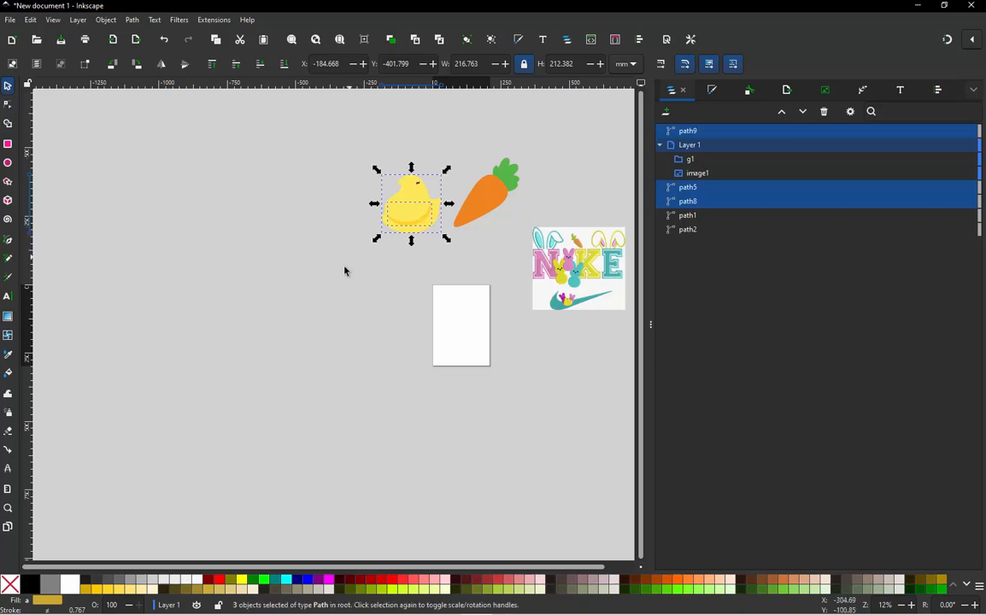
{"action": "left_click", "coordinate": [345, 271]}
{"action": "scroll", "coordinate": [330, 308], "scroll_direction": "down", "scroll_amount": 3, "text": "ctrl"}
{"action": "scroll", "coordinate": [375, 256], "scroll_direction": "up", "scroll_amount": 4, "text": "ctrl"}
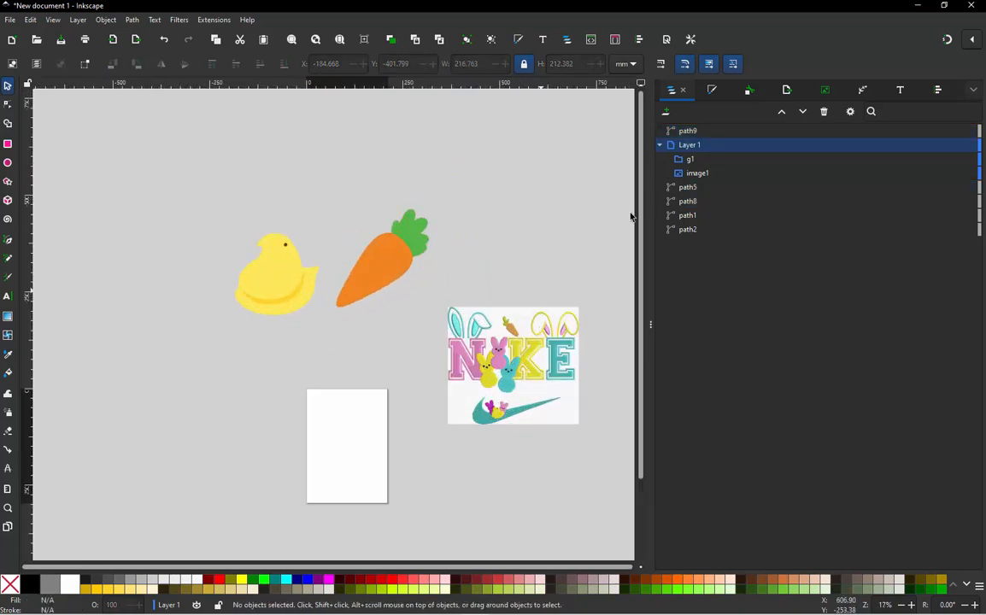
- Check which objects the path, image and group entries in and around Layer 1 refer to
{"action": "left_click", "coordinate": [688, 188]}
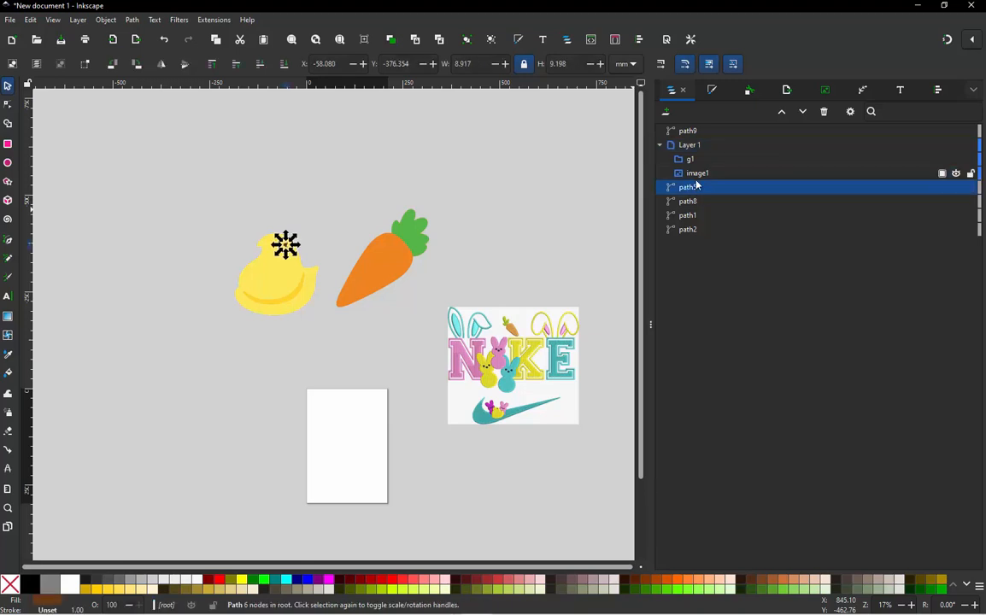
{"action": "left_click", "coordinate": [695, 172]}
{"action": "left_click", "coordinate": [693, 145]}
{"action": "left_click", "coordinate": [690, 159]}
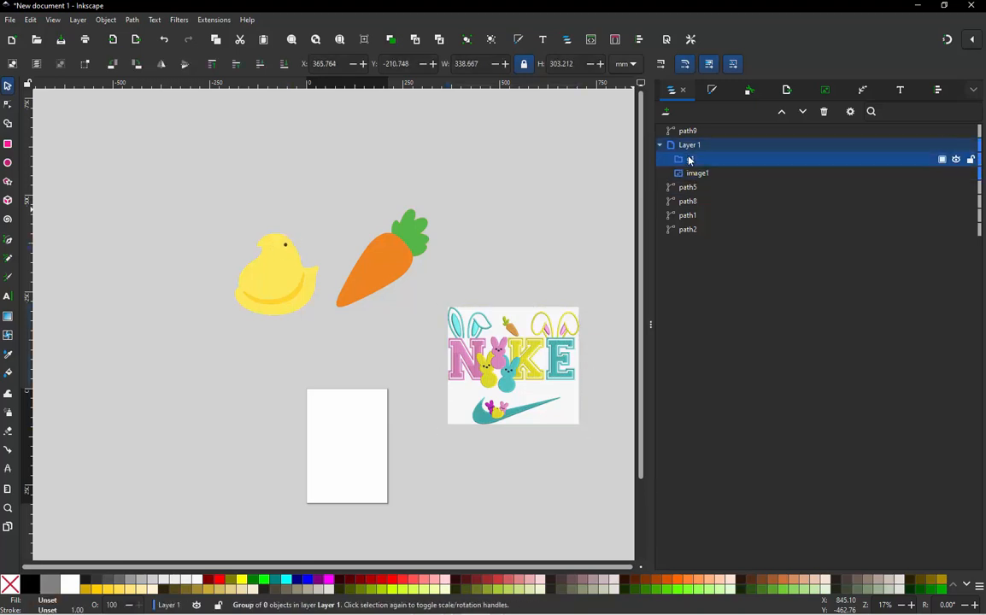
{"action": "left_click", "coordinate": [513, 257]}
{"action": "scroll", "coordinate": [359, 406], "scroll_direction": "down", "scroll_amount": 4, "text": "ctrl"}
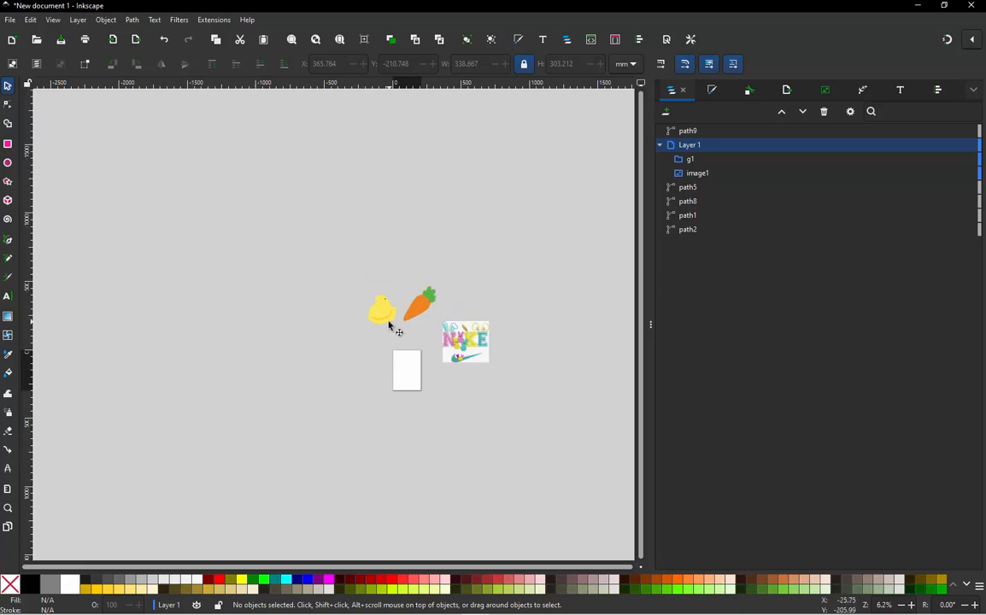
{"action": "scroll", "coordinate": [405, 321], "scroll_direction": "up", "scroll_amount": 4, "text": "ctrl"}
{"action": "scroll", "coordinate": [406, 322], "scroll_direction": "down", "scroll_amount": 2, "text": "ctrl"}
{"action": "scroll", "coordinate": [452, 277], "scroll_direction": "up", "scroll_amount": 4, "text": "ctrl"}
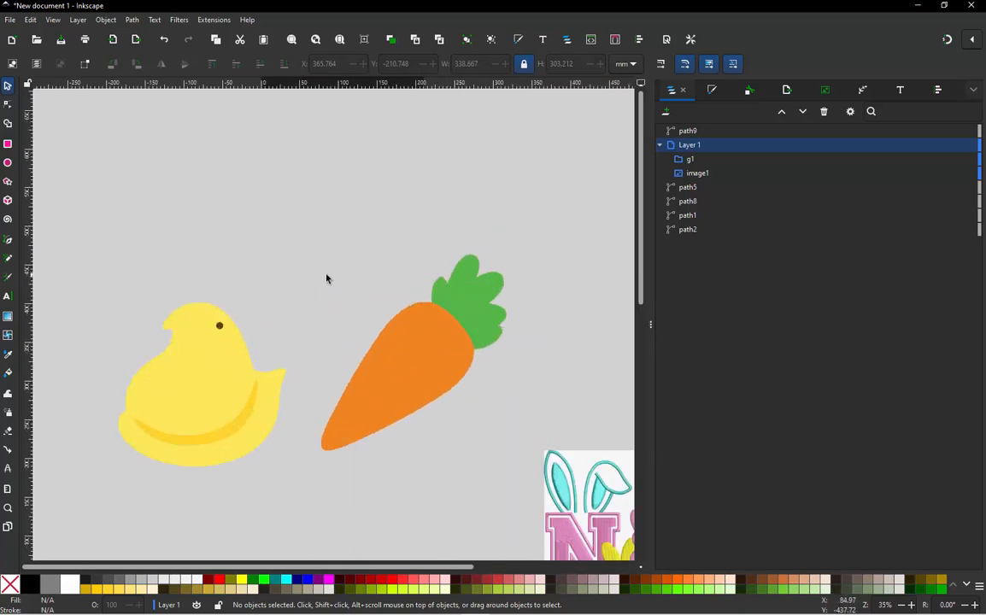
{"action": "scroll", "coordinate": [308, 286], "scroll_direction": "down", "scroll_amount": 3, "text": "ctrl"}
{"action": "scroll", "coordinate": [308, 294], "scroll_direction": "down", "scroll_amount": 2, "text": "ctrl"}
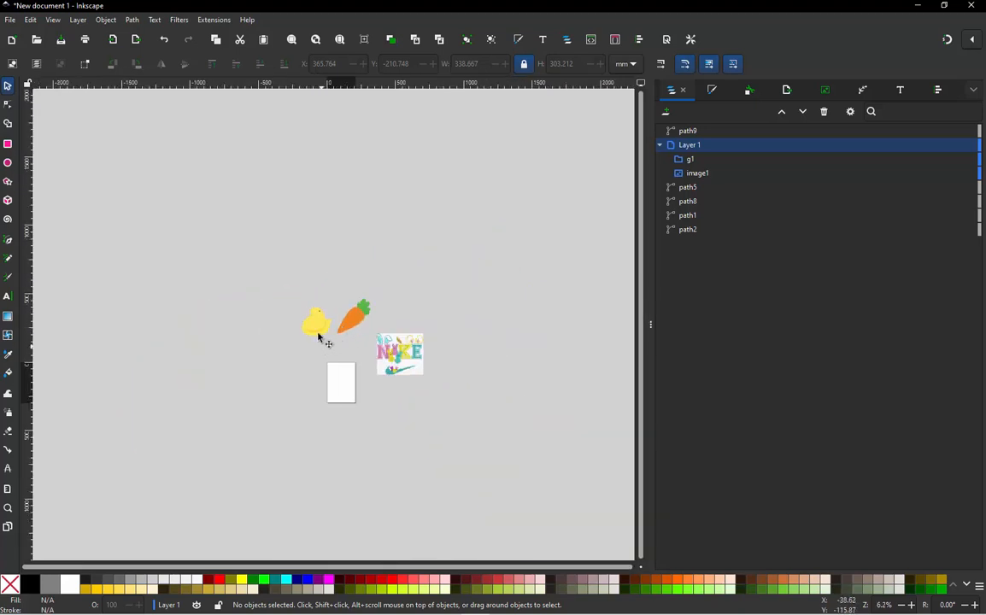
{"action": "scroll", "coordinate": [318, 337], "scroll_direction": "up", "scroll_amount": 3, "text": "ctrl"}
{"action": "scroll", "coordinate": [326, 330], "scroll_direction": "down", "scroll_amount": 2, "text": "ctrl"}
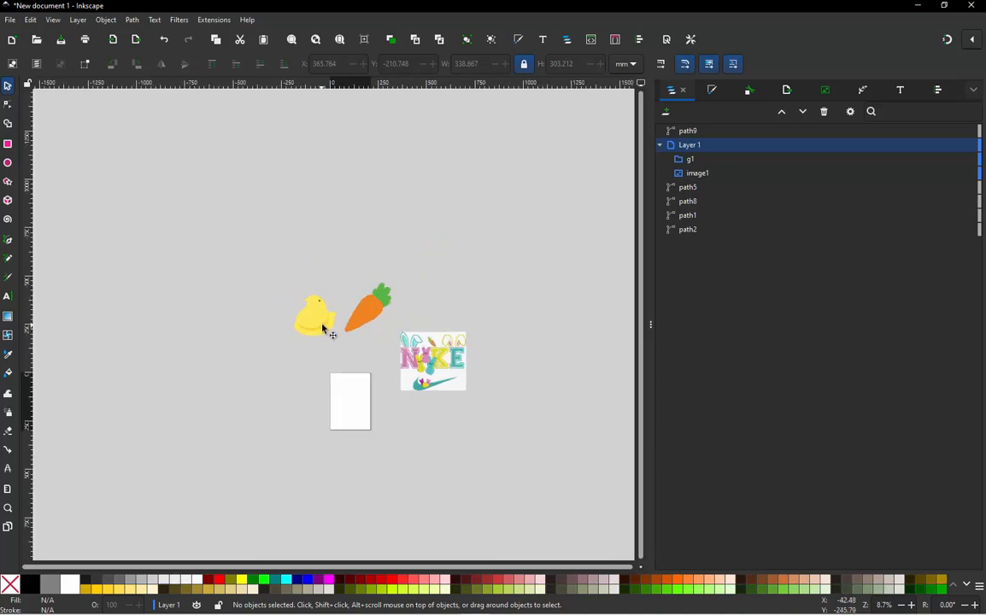
{"action": "scroll", "coordinate": [334, 315], "scroll_direction": "up", "scroll_amount": 3, "text": "ctrl"}
{"action": "scroll", "coordinate": [421, 343], "scroll_direction": "down", "scroll_amount": 3, "text": "ctrl"}
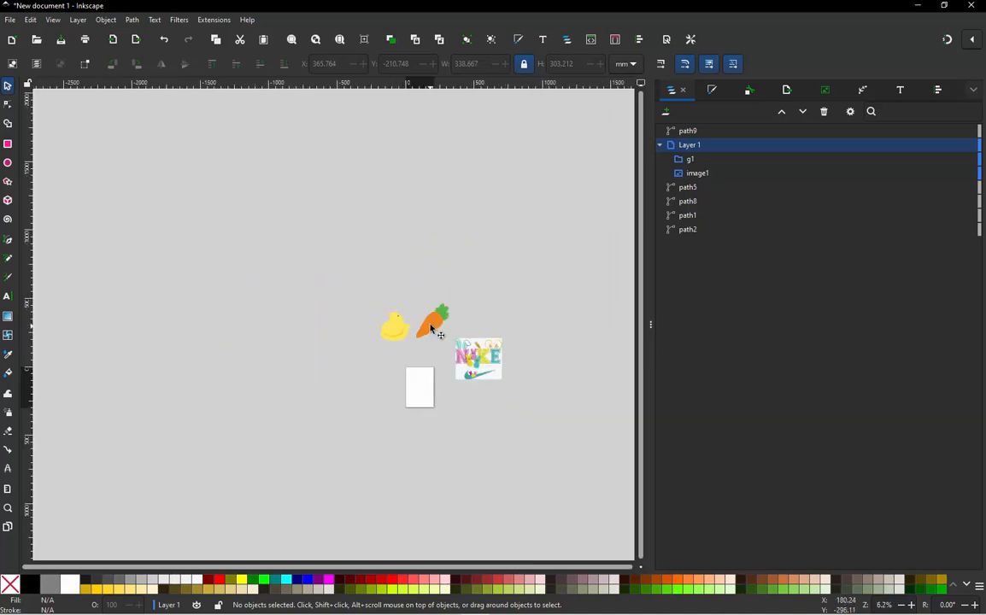
- Shrink the window to expose the desktop and import the bunny-ears JPEG as an embedded image with DPI from file
{"action": "double_click", "coordinate": [367, 9]}
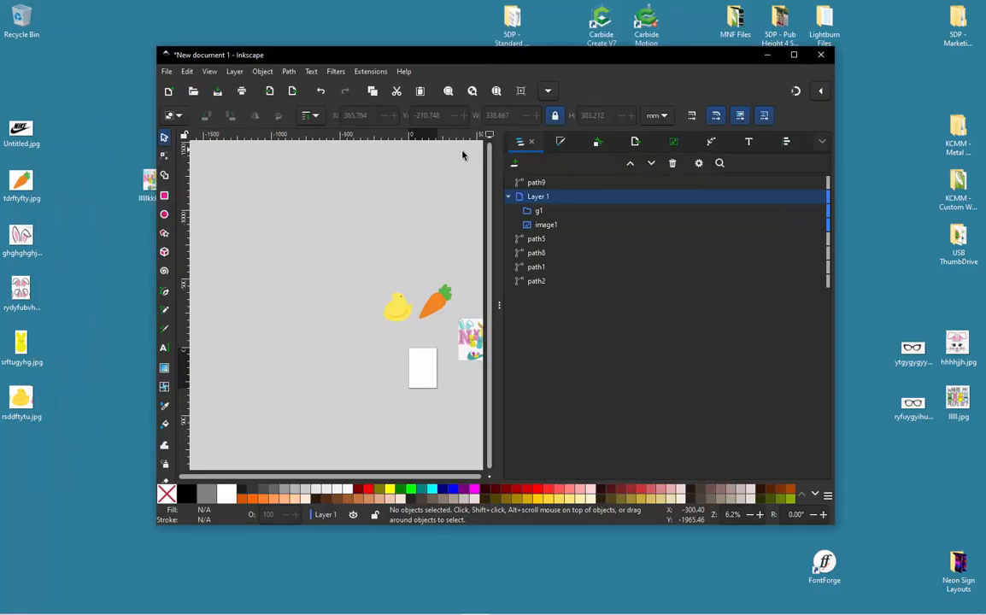
{"action": "scroll", "coordinate": [370, 321], "scroll_direction": "up", "scroll_amount": 3, "text": "ctrl"}
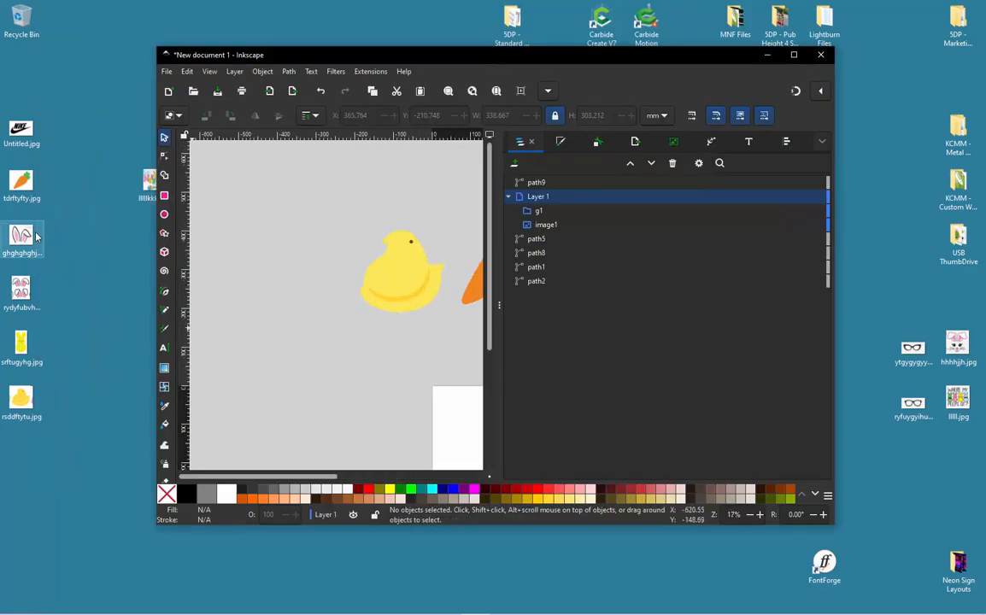
{"action": "left_click_drag", "start_coordinate": [309, 322], "coordinate": [308, 321]}
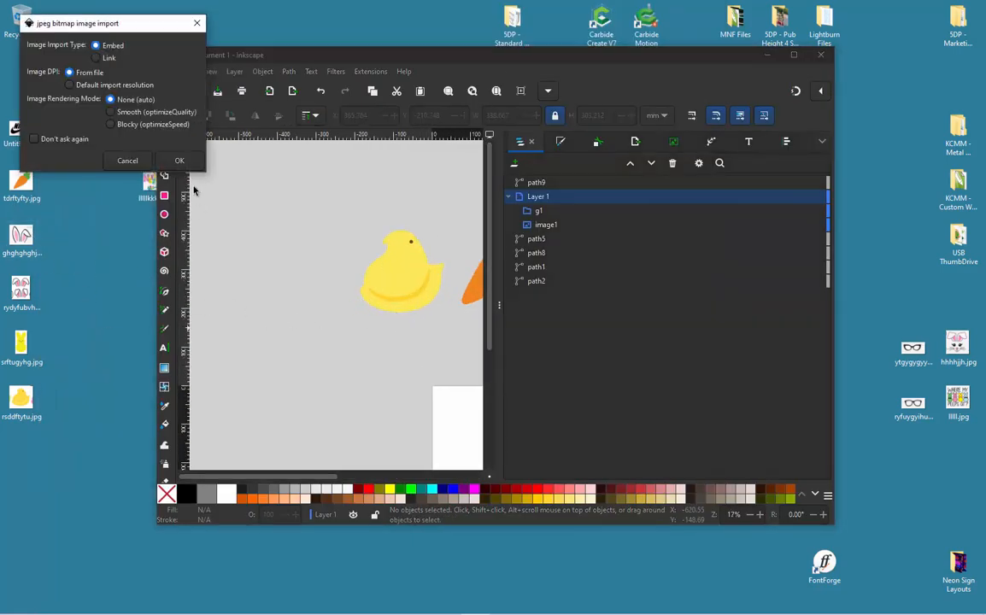
{"action": "left_click", "coordinate": [188, 162]}
- Move the imported bunny-ears image off the chick to the empty canvas on its beak side
{"action": "scroll", "coordinate": [395, 317], "scroll_direction": "up", "scroll_amount": 1, "text": "ctrl"}
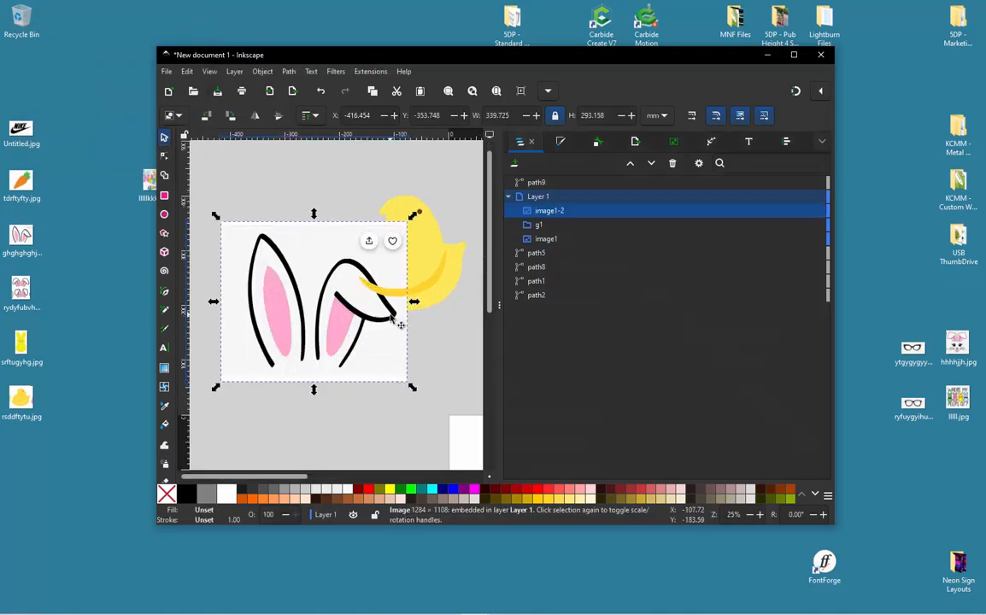
{"action": "scroll", "coordinate": [396, 319], "scroll_direction": "down", "scroll_amount": 2, "text": "ctrl"}
{"action": "left_click_drag", "start_coordinate": [384, 321], "coordinate": [284, 338]}
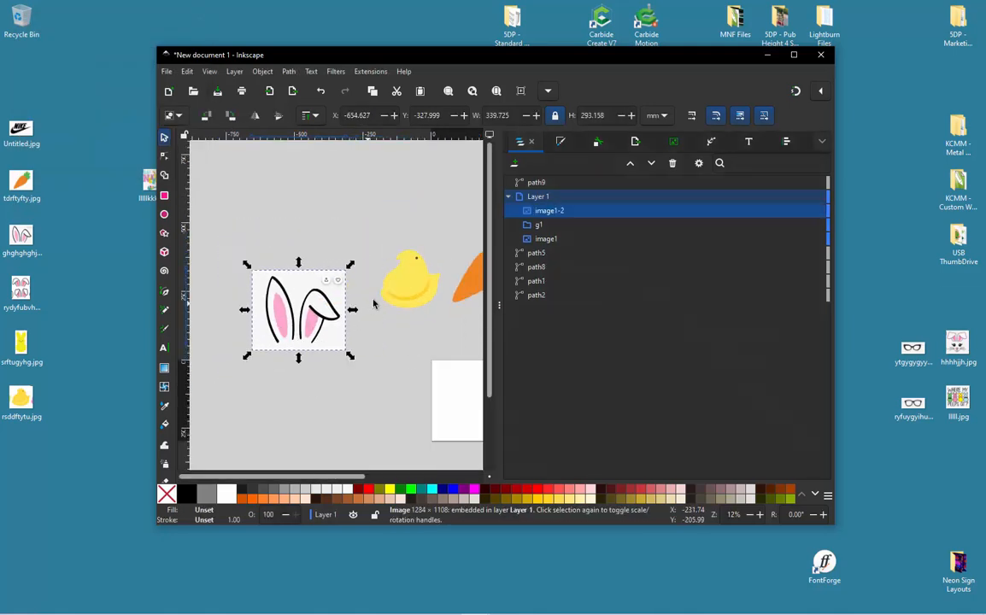
- Try to move the bunny-ears image out of Layer 1, and inspect the drawing in outline display mode
{"action": "left_click_drag", "start_coordinate": [550, 212], "coordinate": [543, 174]}
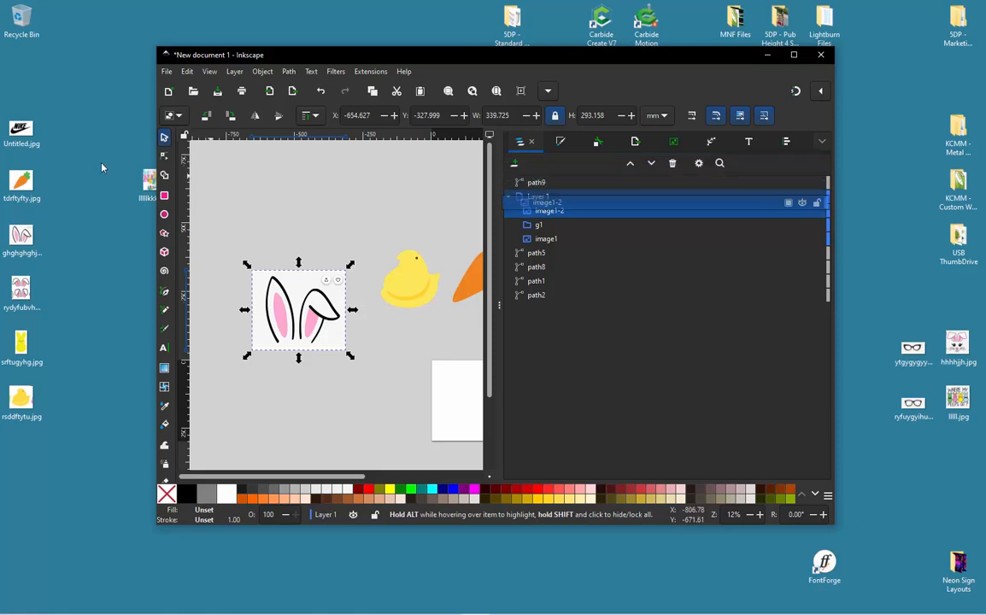
{"action": "left_click", "coordinate": [253, 189]}
{"action": "key", "text": "ctrl+KP_5"}
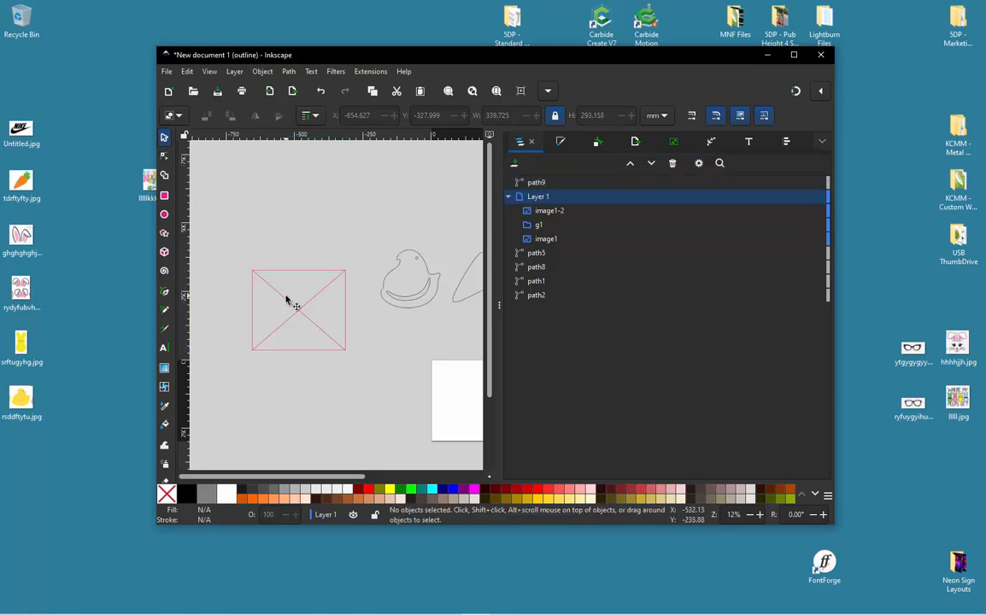
{"action": "scroll", "coordinate": [319, 275], "scroll_direction": "down", "scroll_amount": 2}
{"action": "scroll", "coordinate": [449, 286], "scroll_direction": "up", "scroll_amount": 1}
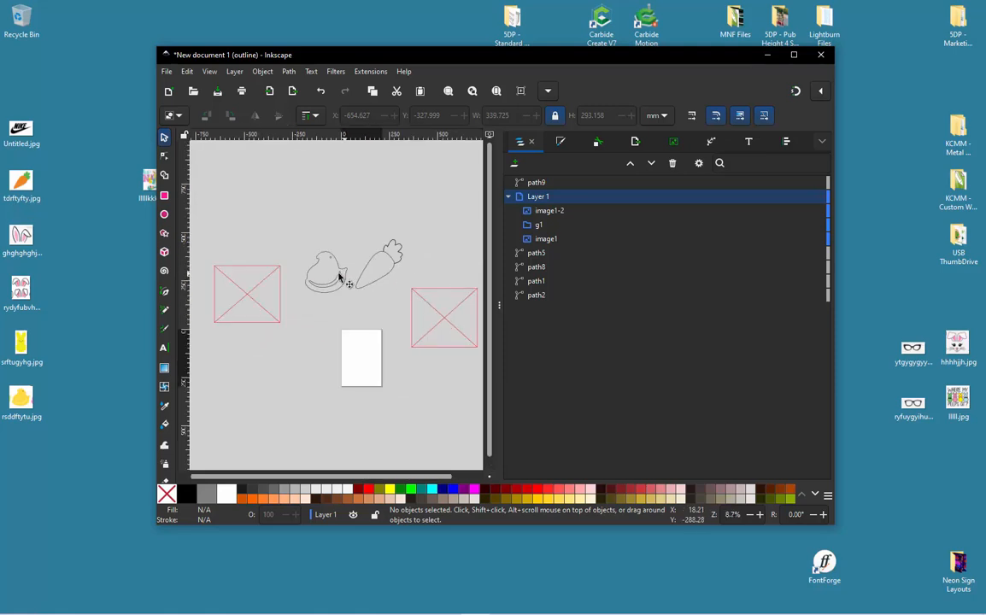
{"action": "scroll", "coordinate": [229, 287], "scroll_direction": "up", "scroll_amount": 2}
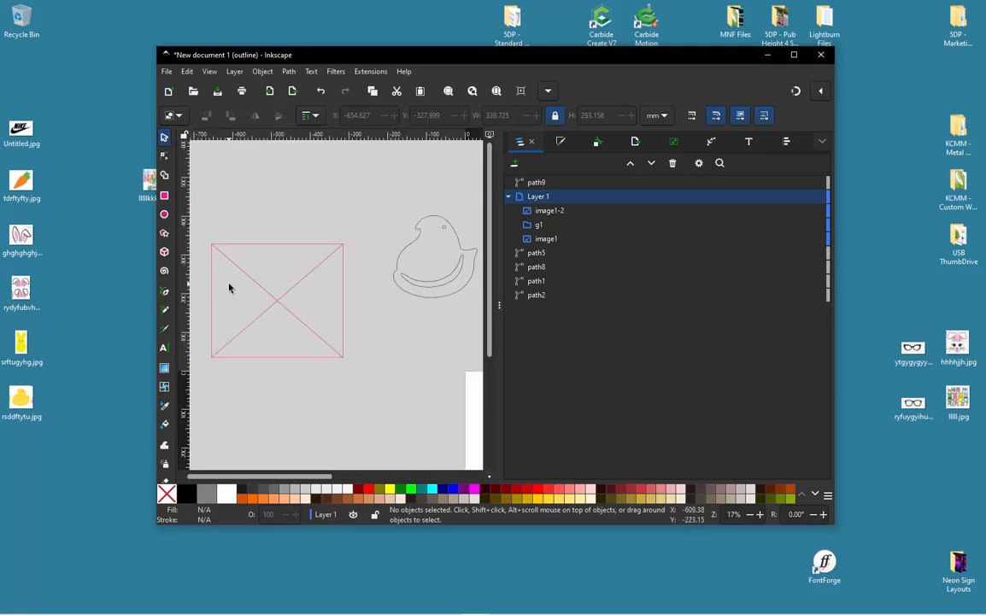
{"action": "key", "text": "ctrl+KP_5"}
- Open Trace Bitmap for the bunny-ears image
{"action": "left_click", "coordinate": [279, 288]}
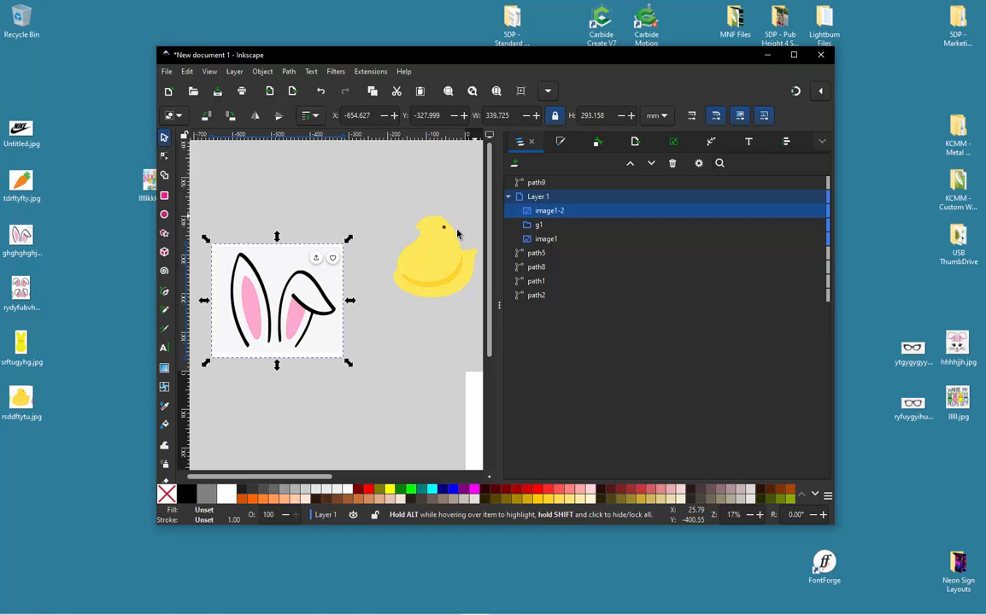
{"action": "right_click", "coordinate": [330, 282]}
{"action": "left_click", "coordinate": [389, 277]}
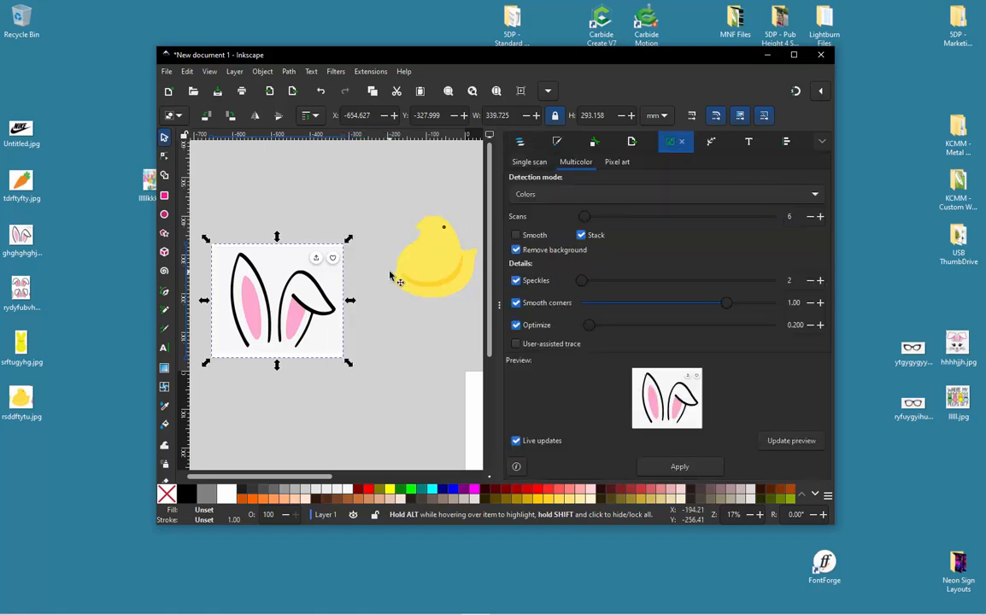
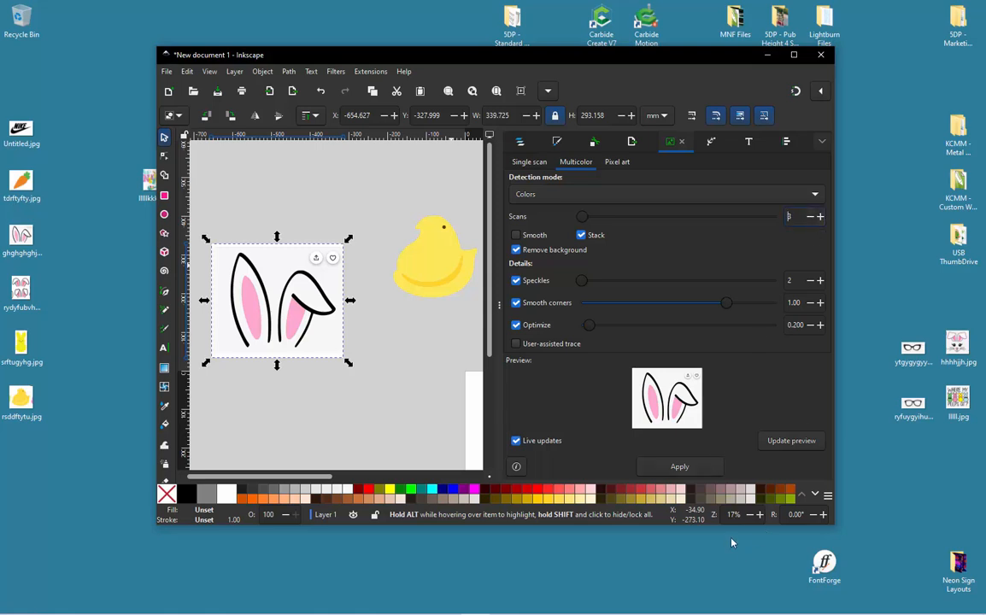
- Trace the bunny-ears image in 3 colour scans, move the traced ears clear of the image, and delete the original image
{"action": "left_click", "coordinate": [680, 467]}
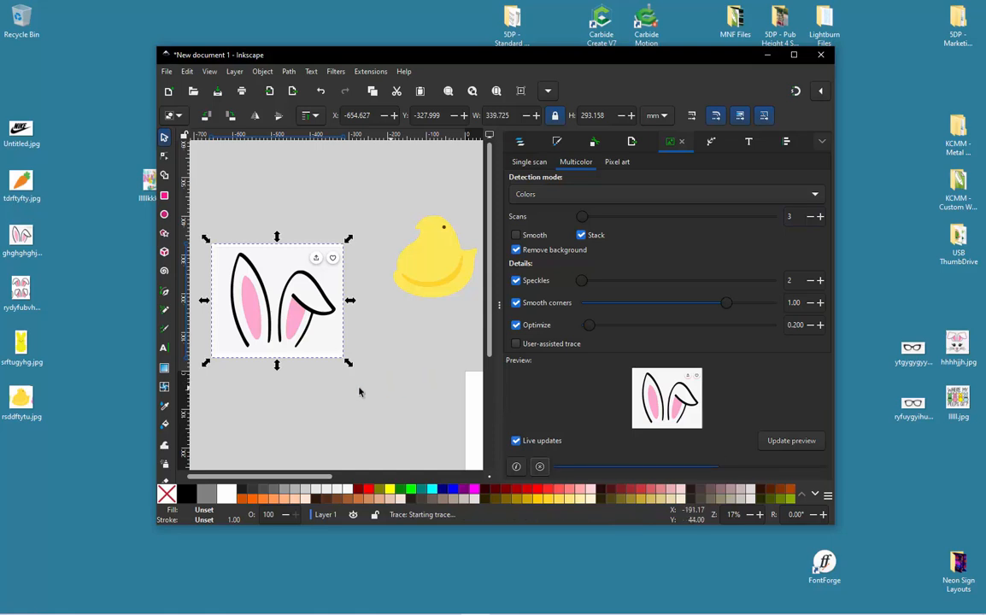
{"action": "left_click_drag", "start_coordinate": [326, 331], "coordinate": [405, 450]}
{"action": "left_click", "coordinate": [297, 248]}
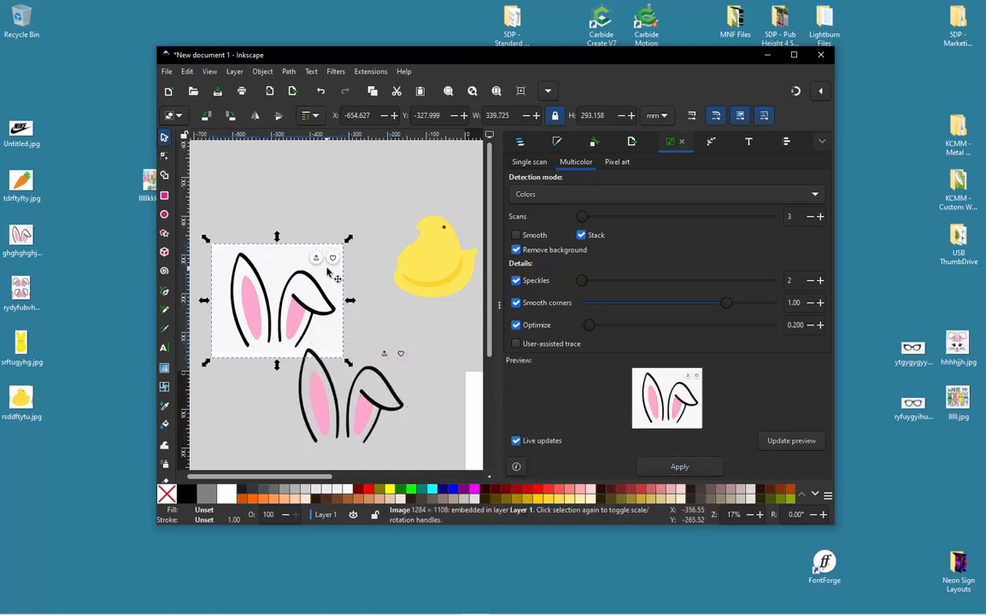
{"action": "key", "text": "Delete"}
- Delete the nodes of the share and heart icons from the pink traced path path11
{"action": "scroll", "coordinate": [321, 229], "scroll_direction": "down", "scroll_amount": 1}
{"action": "scroll", "coordinate": [321, 229], "scroll_direction": "up", "scroll_amount": 6}
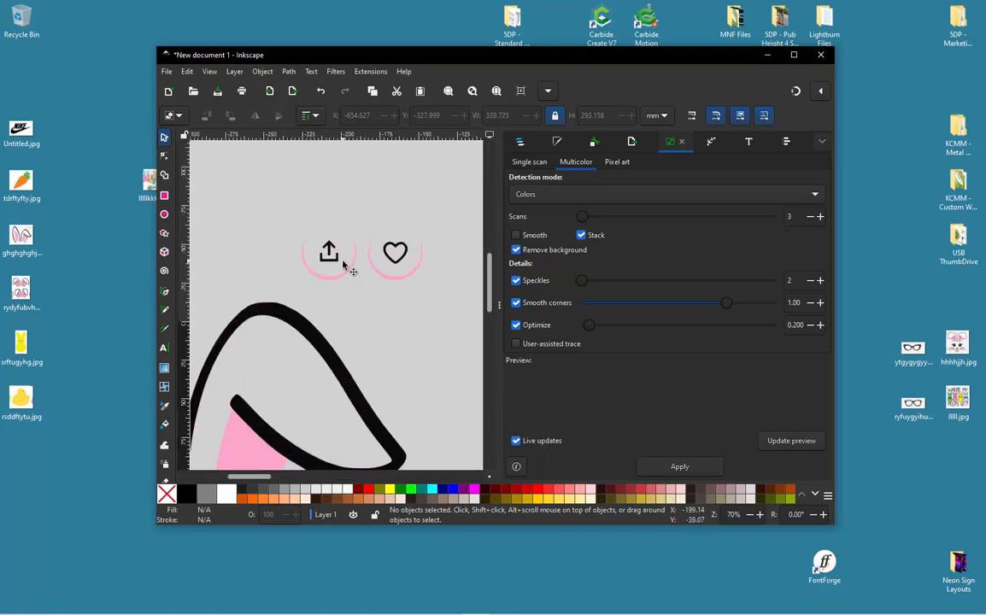
{"action": "double_click", "coordinate": [344, 261]}
{"action": "left_click", "coordinate": [332, 251]}
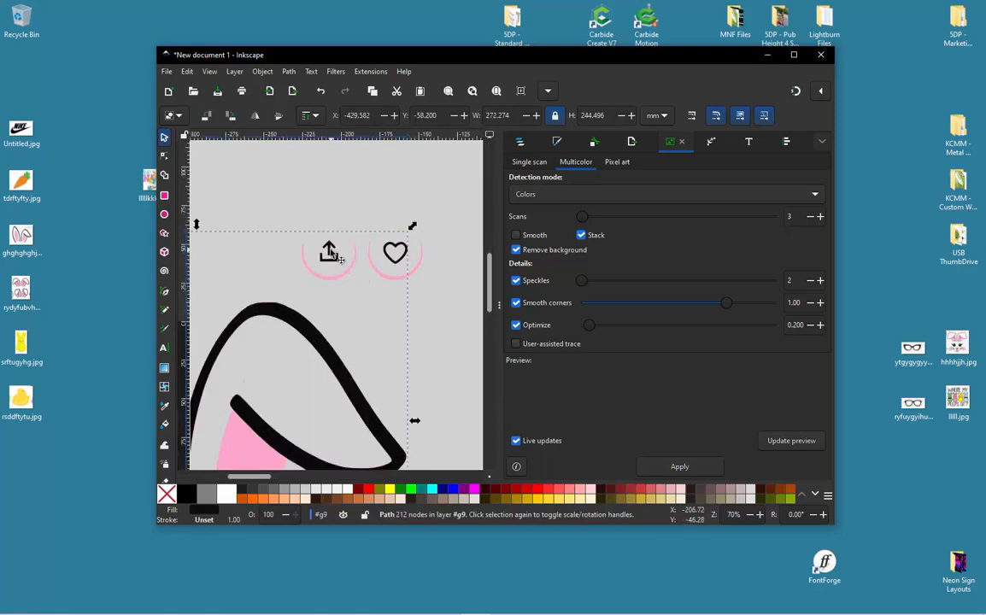
{"action": "left_click", "coordinate": [524, 143]}
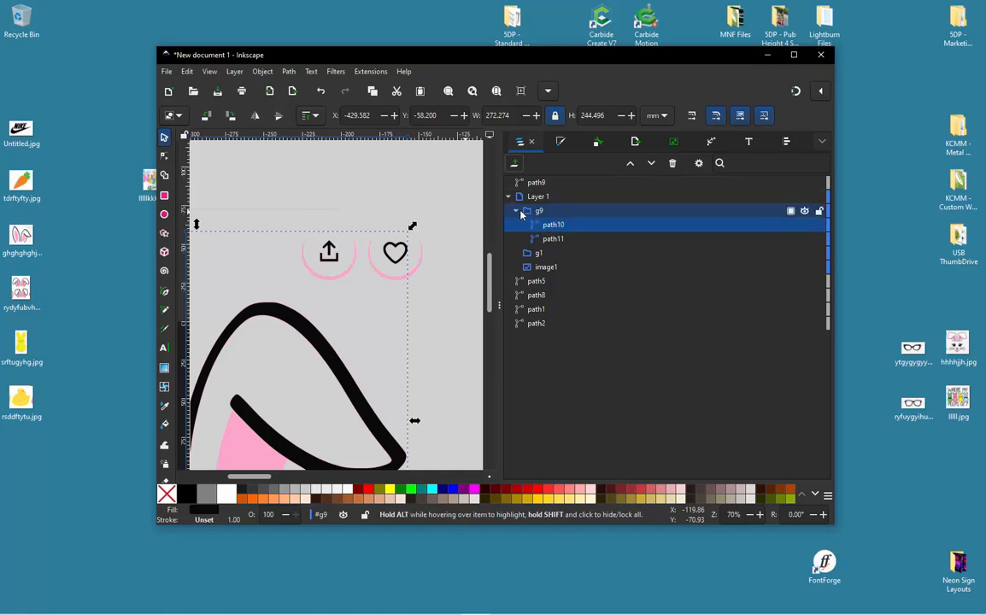
{"action": "left_click", "coordinate": [555, 239]}
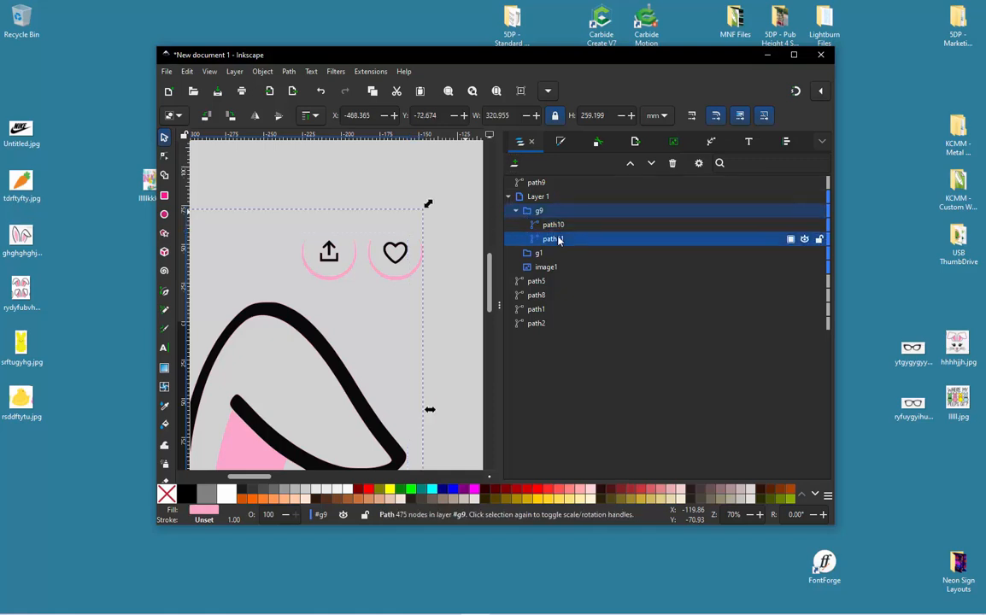
{"action": "double_click", "coordinate": [389, 257]}
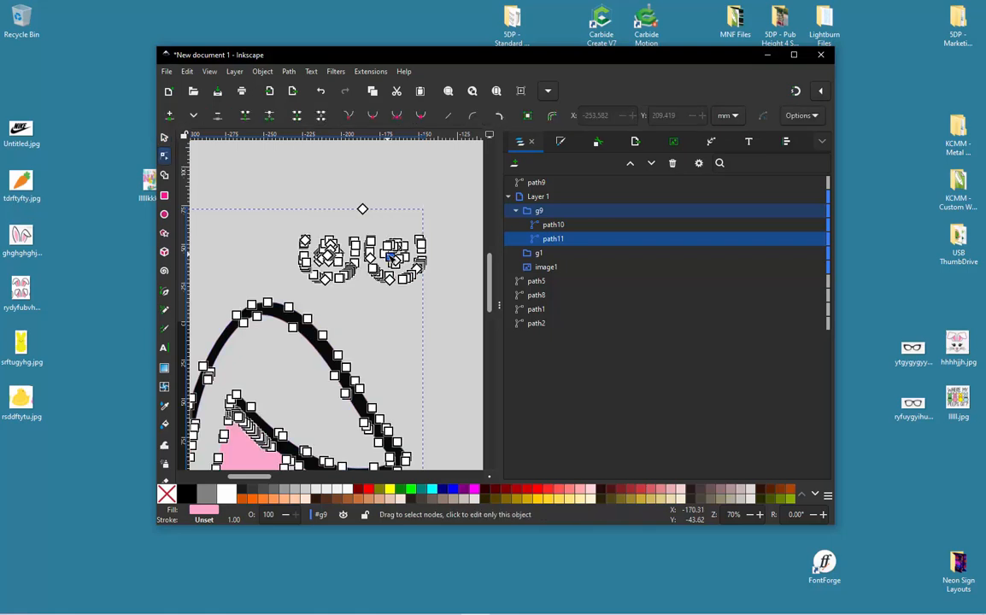
{"action": "left_click_drag", "start_coordinate": [283, 203], "coordinate": [412, 271]}
{"action": "left_click", "coordinate": [393, 286]}
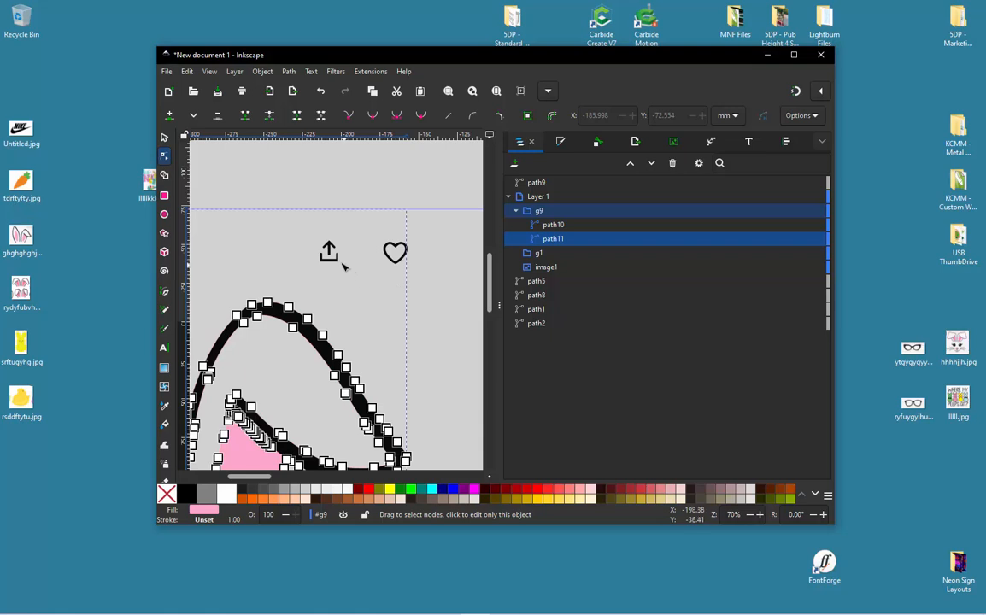
- Delete the nodes of the share and heart icons from the black ear outline path10
{"action": "left_click", "coordinate": [336, 259]}
{"action": "left_click_drag", "start_coordinate": [291, 216], "coordinate": [450, 287]}
{"action": "key", "text": "Delete"}
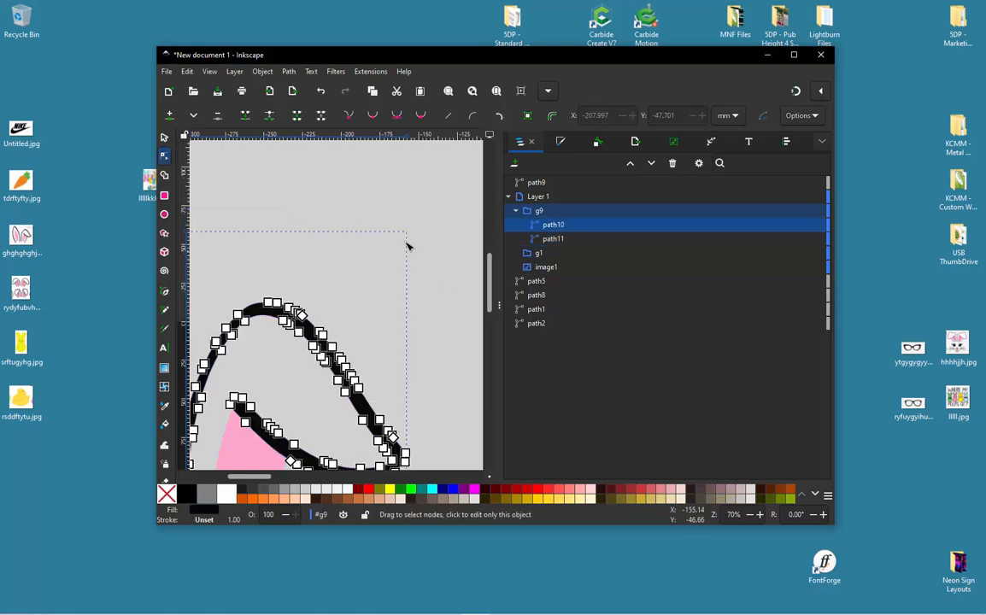
{"action": "scroll", "coordinate": [407, 246], "scroll_direction": "down", "scroll_amount": 3}
{"action": "left_click", "coordinate": [165, 138]}
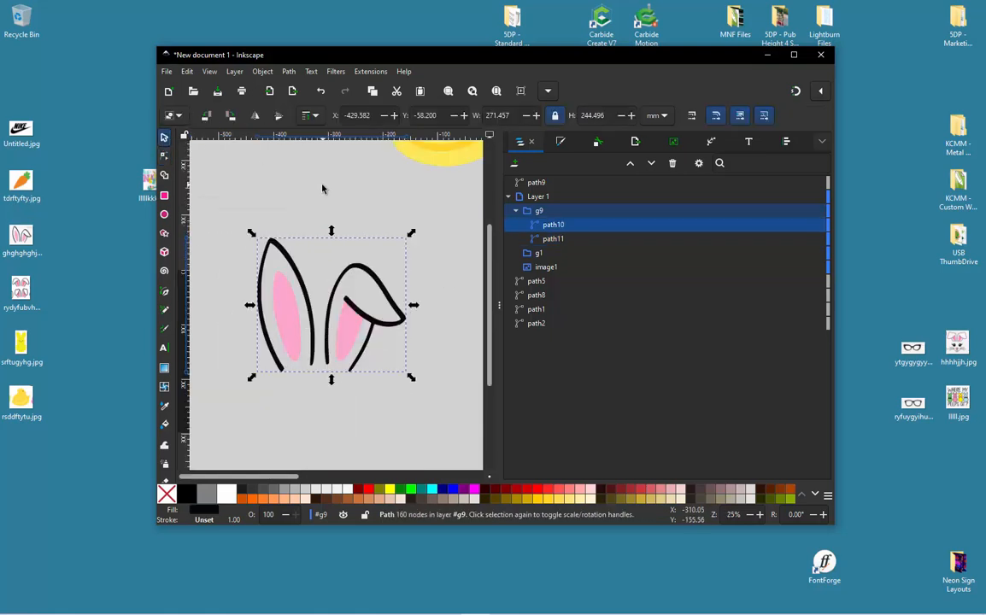
{"action": "key", "text": "Escape"}
- Move both traced ear paths, path10 and path11, out of group g9 and Layer 1 to just above path5
{"action": "scroll", "coordinate": [349, 315], "scroll_direction": "down", "scroll_amount": 3}
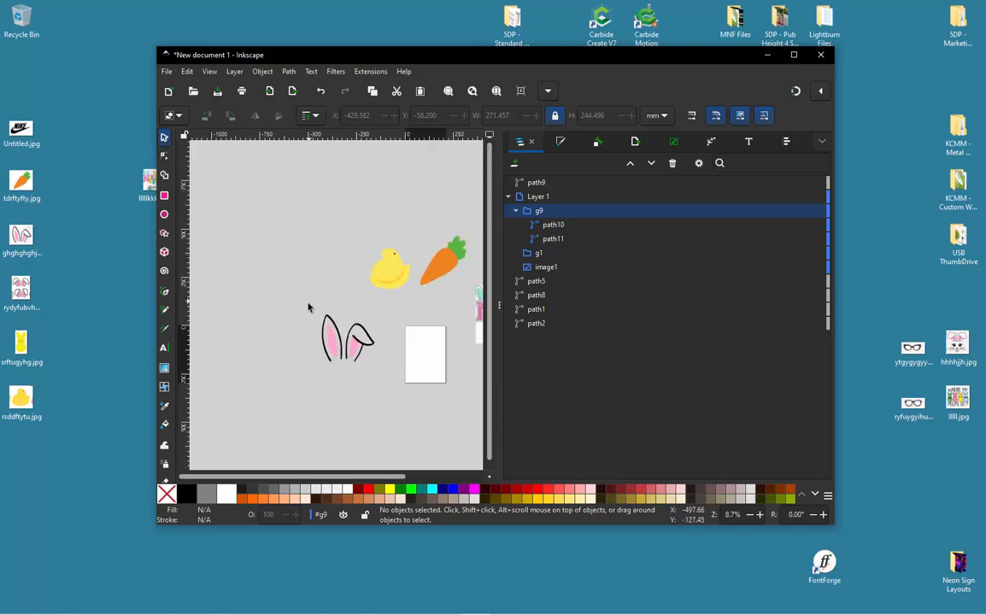
{"action": "left_click_drag", "start_coordinate": [308, 301], "coordinate": [381, 382]}
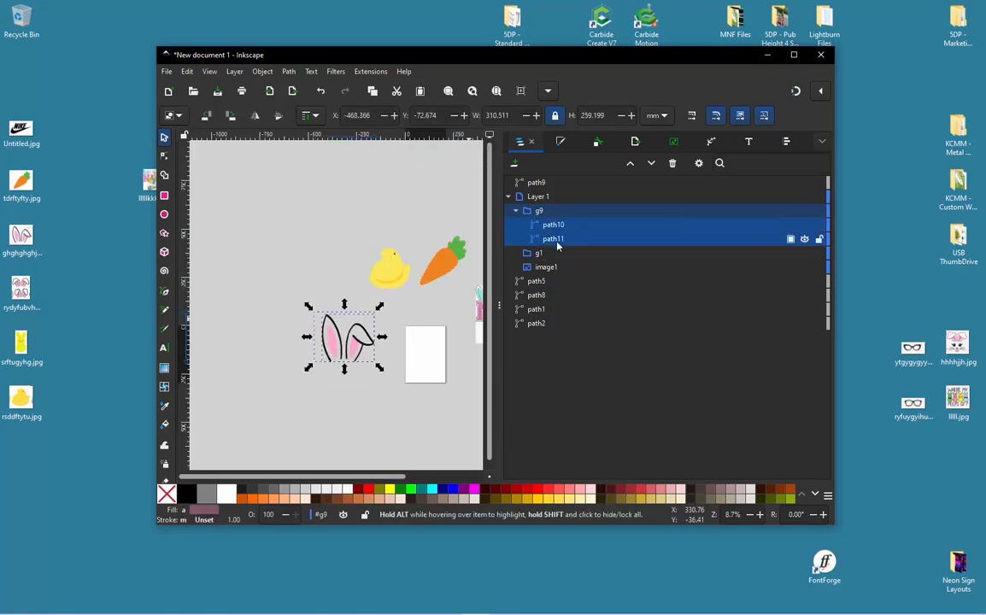
{"action": "left_click_drag", "start_coordinate": [556, 240], "coordinate": [542, 280]}
{"action": "left_click", "coordinate": [363, 250]}
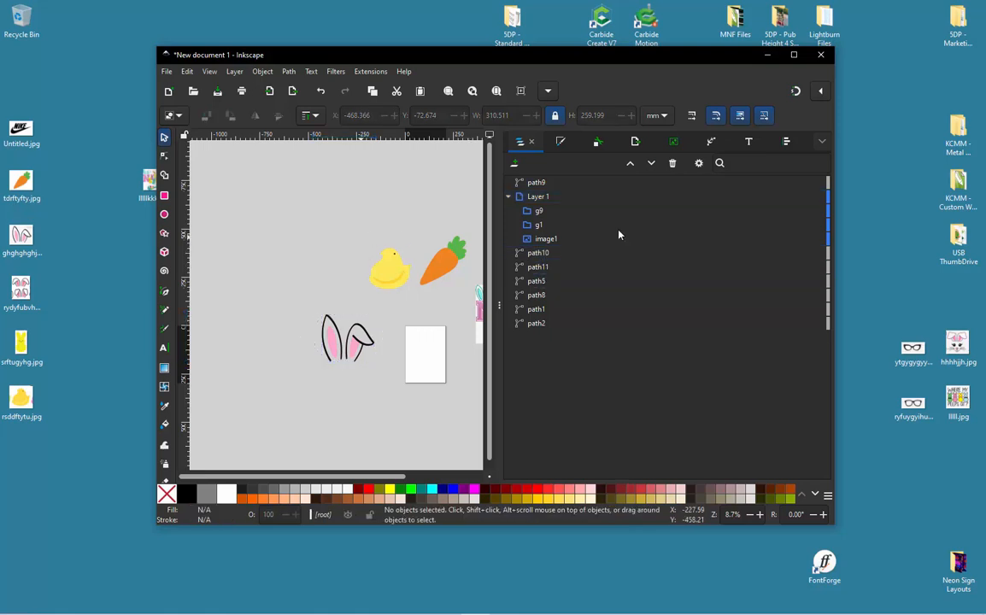
- Delete the empty groups g9 and g1, and move image1 out of Layer 1 to the end of the object list
{"action": "left_click", "coordinate": [540, 211]}
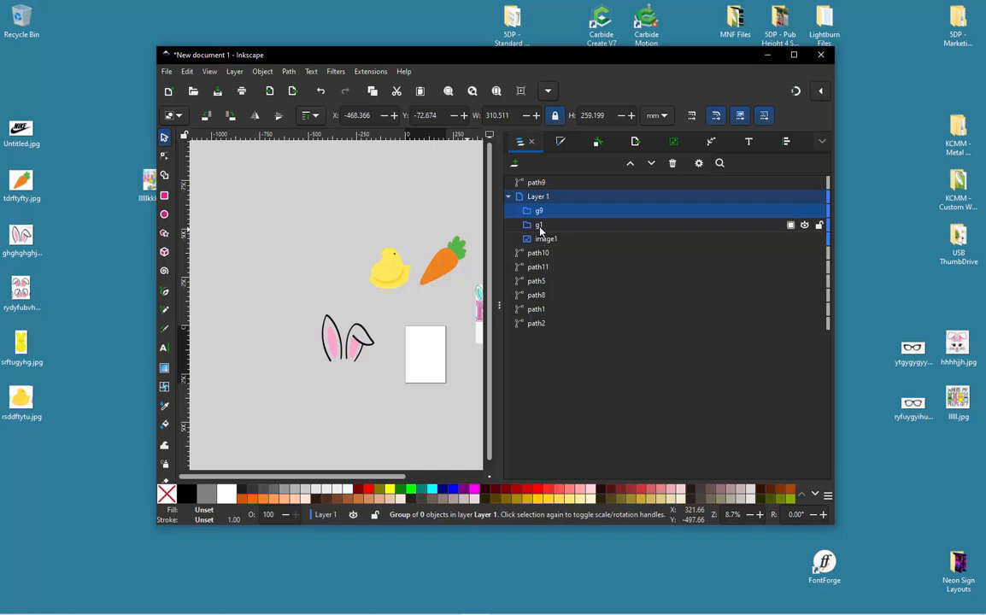
{"action": "left_click", "coordinate": [540, 225], "text": "shift"}
{"action": "key", "text": "Delete"}
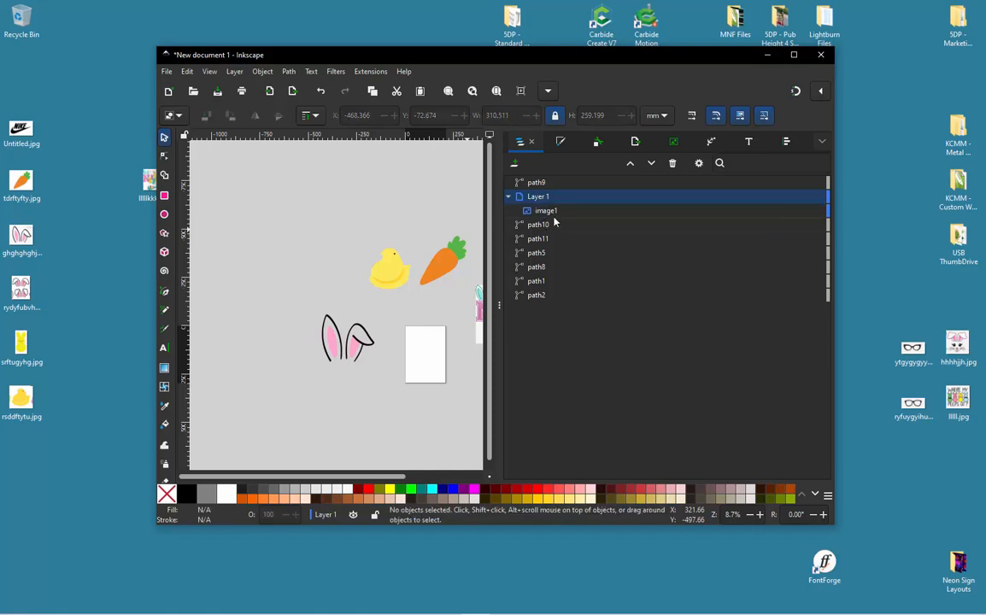
{"action": "left_click", "coordinate": [550, 213]}
{"action": "left_click_drag", "start_coordinate": [552, 221], "coordinate": [564, 317]}
{"action": "left_click", "coordinate": [274, 241]}
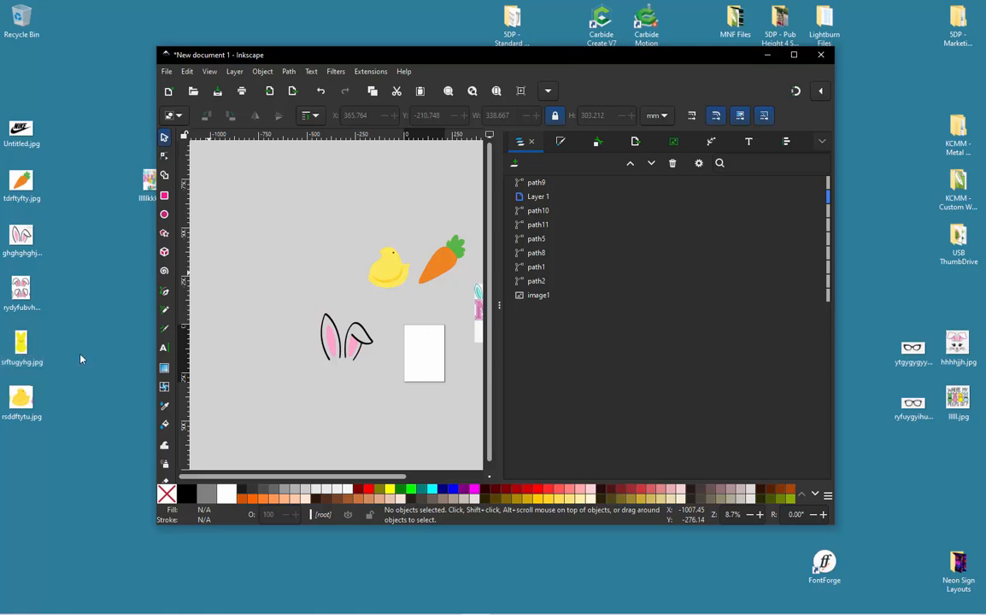
- Import the floppy bunny-ears JPEG as an embedded image with DPI from file, and move it to the empty canvas above the traced ears
{"action": "left_click", "coordinate": [72, 319]}
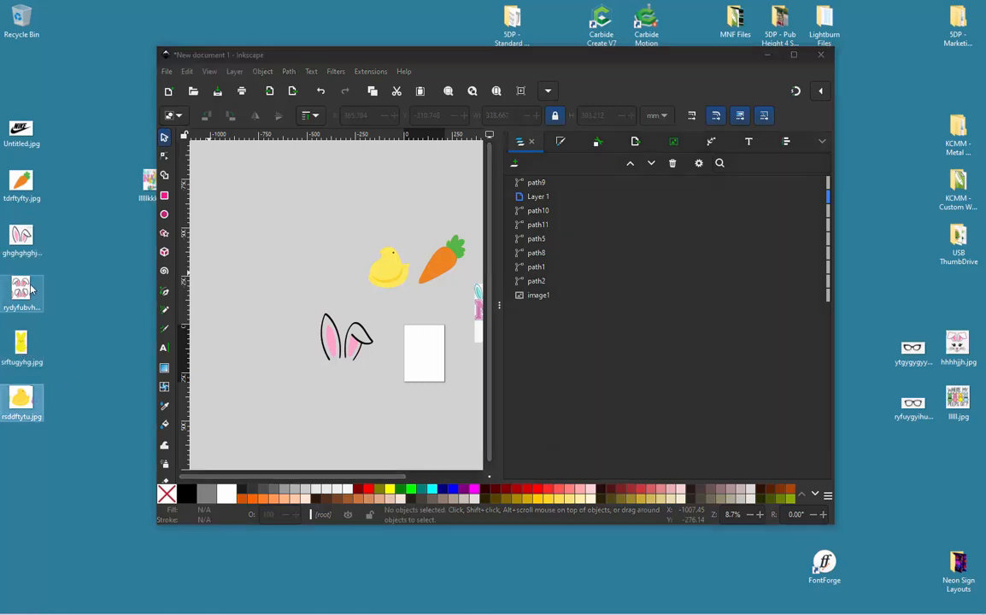
{"action": "left_click_drag", "start_coordinate": [28, 261], "coordinate": [203, 290]}
{"action": "left_click_drag", "start_coordinate": [269, 280], "coordinate": [278, 268]}
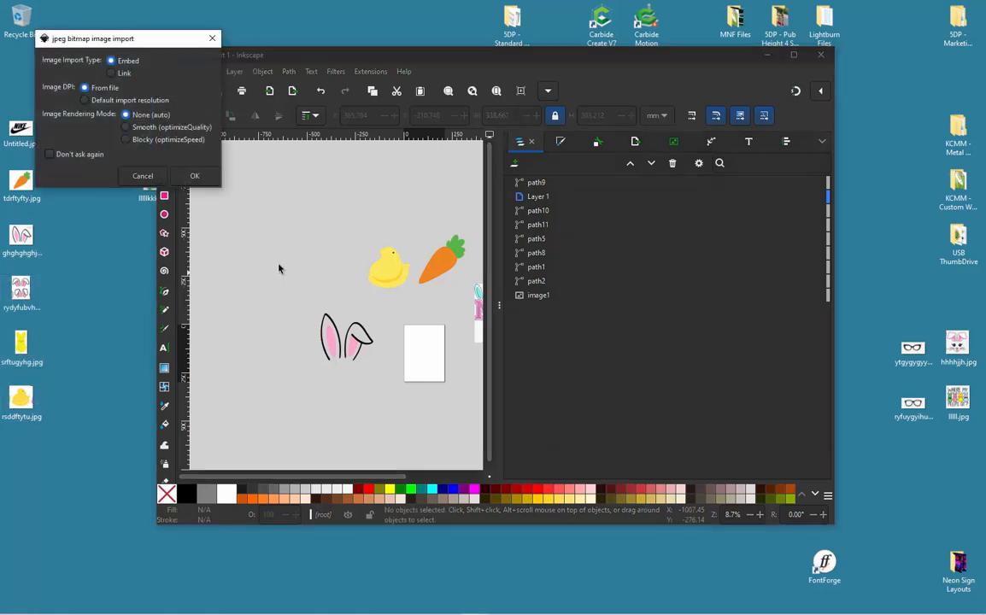
{"action": "left_click", "coordinate": [190, 176]}
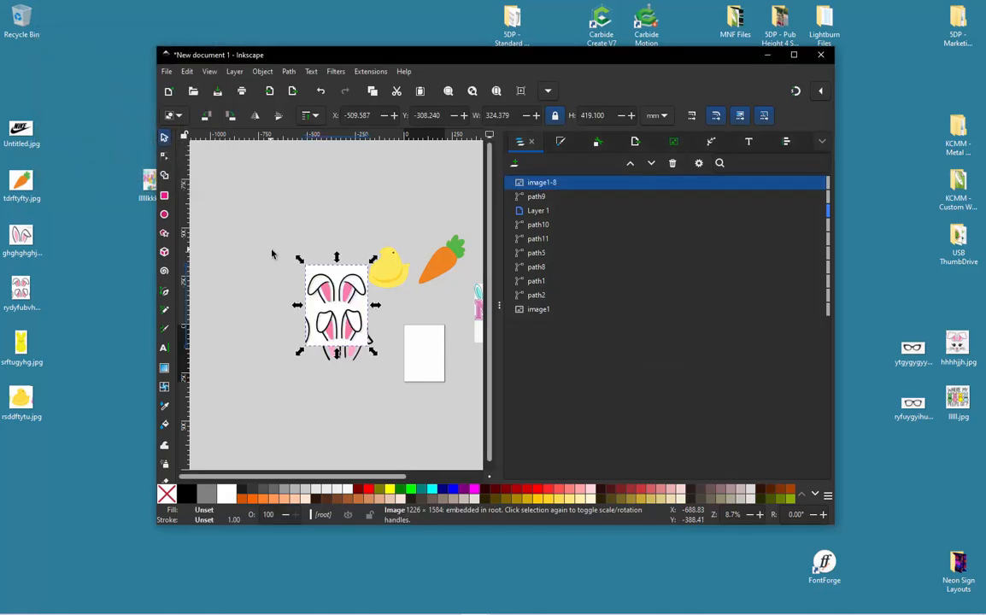
{"action": "left_click_drag", "start_coordinate": [339, 267], "coordinate": [295, 224]}
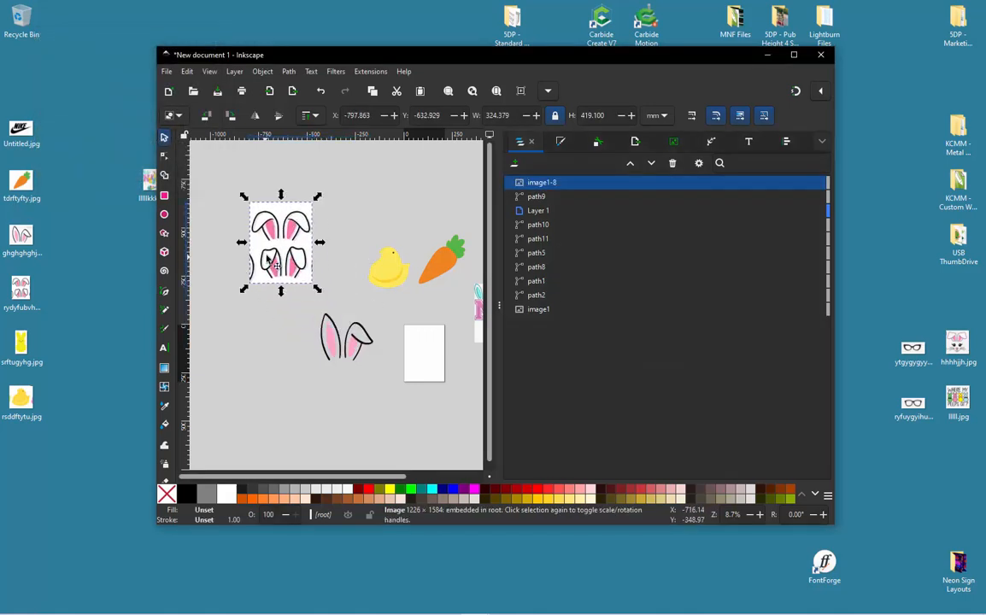
- Trace the floppy-ears image in 3 colour scans, move the result down beside the first traced ears, and delete the original image
{"action": "scroll", "coordinate": [276, 247], "scroll_direction": "up", "scroll_amount": 1}
{"action": "scroll", "coordinate": [275, 247], "scroll_direction": "up", "scroll_amount": 1}
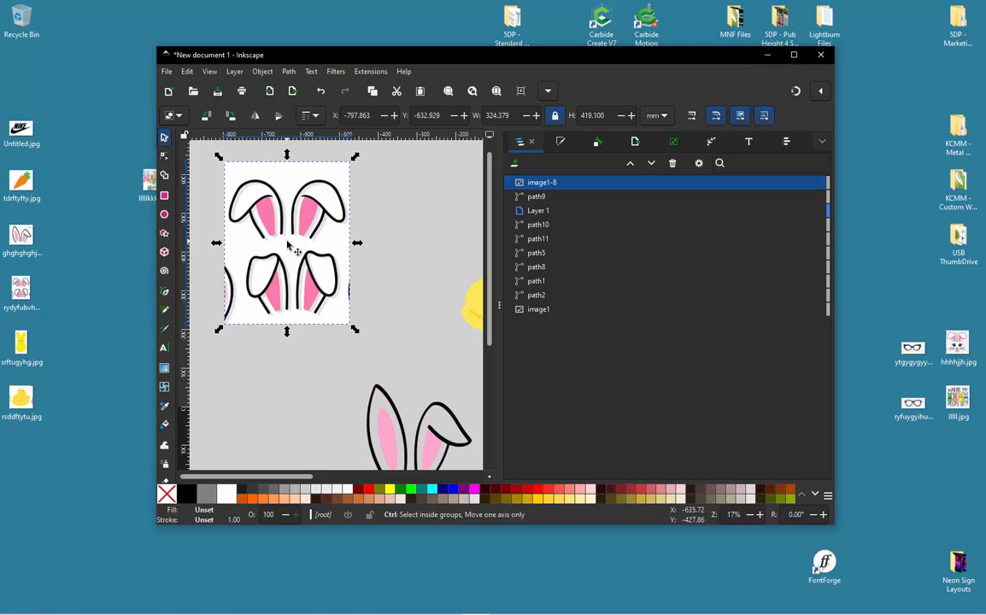
{"action": "right_click", "coordinate": [324, 238]}
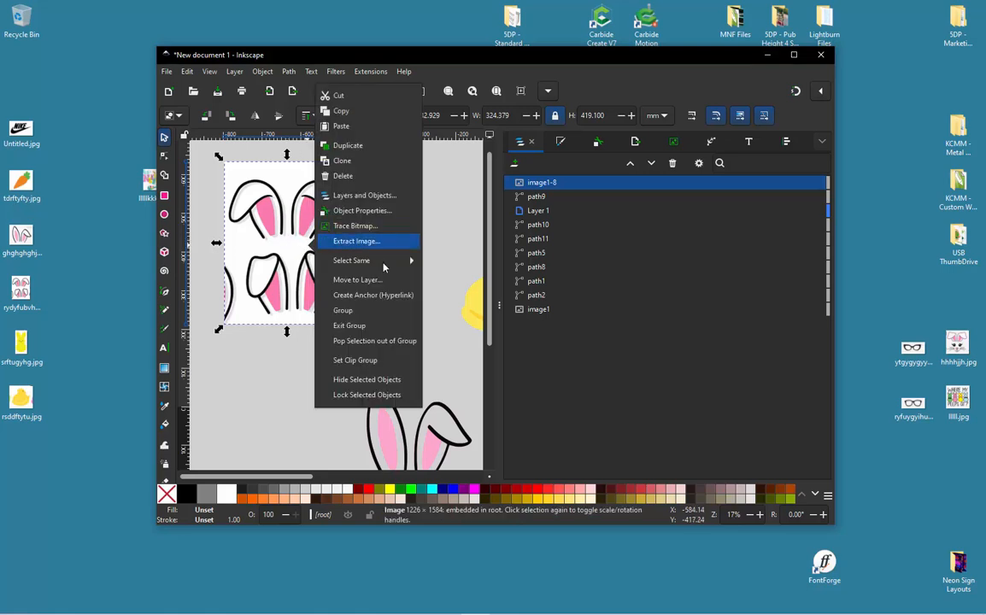
{"action": "left_click", "coordinate": [342, 225]}
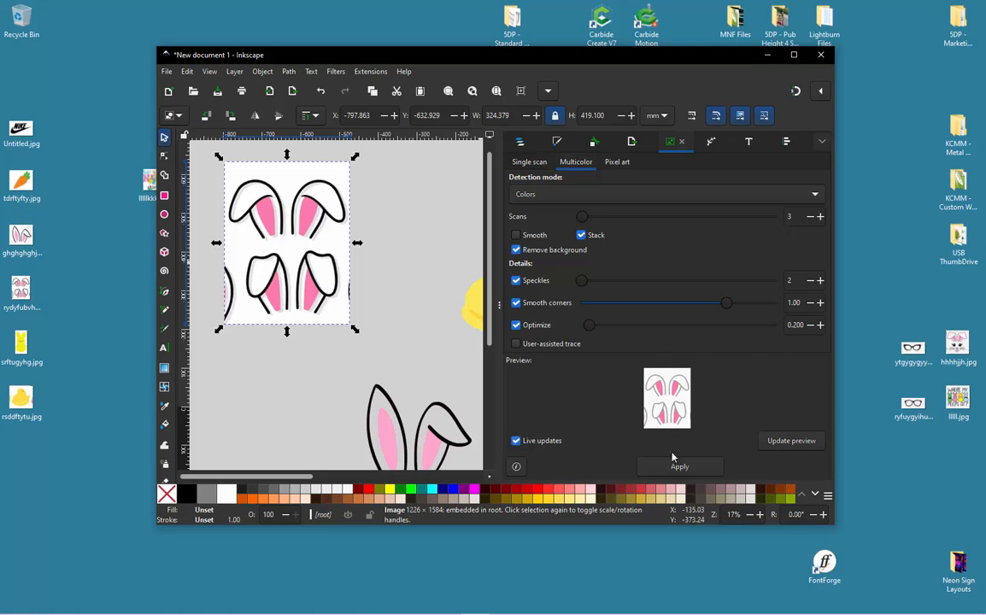
{"action": "left_click", "coordinate": [703, 470]}
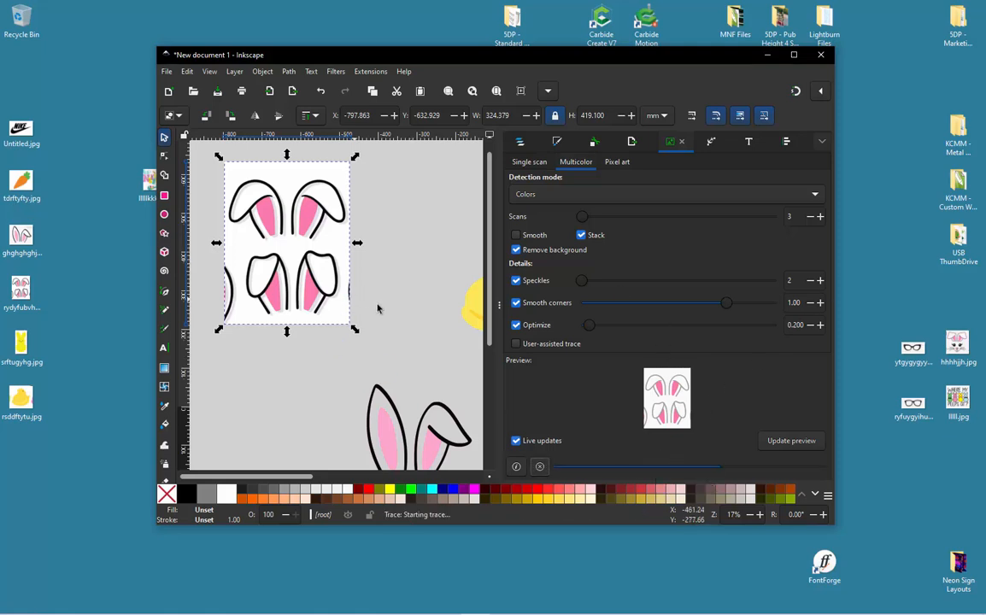
{"action": "left_click_drag", "start_coordinate": [326, 261], "coordinate": [293, 402]}
{"action": "mouse_move", "coordinate": [211, 168]}
{"action": "left_mouse_down"}
{"action": "mouse_move", "coordinate": [326, 258]}
{"action": "mouse_move", "coordinate": [348, 306]}
{"action": "left_mouse_up"}
{"action": "key", "text": "Delete"}
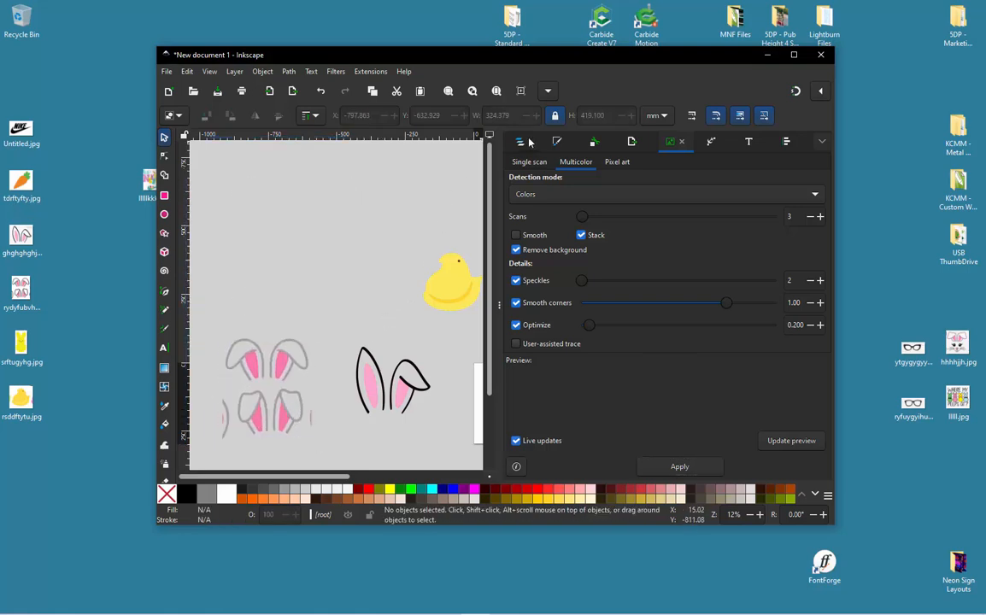
- Move path12 and path13 out of group g11 to just above image1, and delete the empty group
{"action": "left_click", "coordinate": [523, 142]}
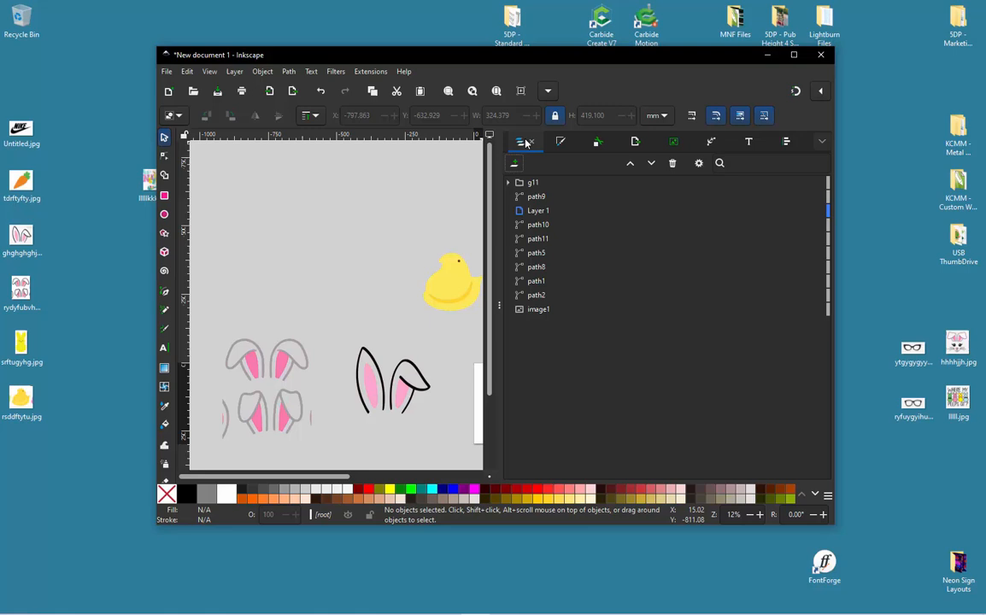
{"action": "left_click", "coordinate": [508, 183]}
{"action": "left_click", "coordinate": [547, 197]}
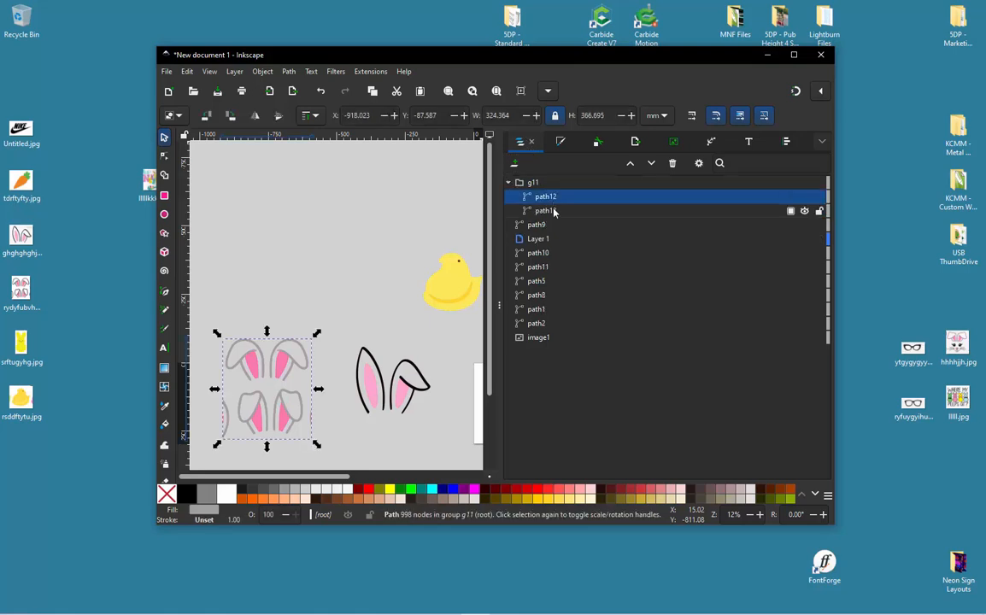
{"action": "left_click", "coordinate": [549, 211], "text": "shift"}
{"action": "left_click_drag", "start_coordinate": [551, 218], "coordinate": [562, 337]}
{"action": "left_click", "coordinate": [321, 288]}
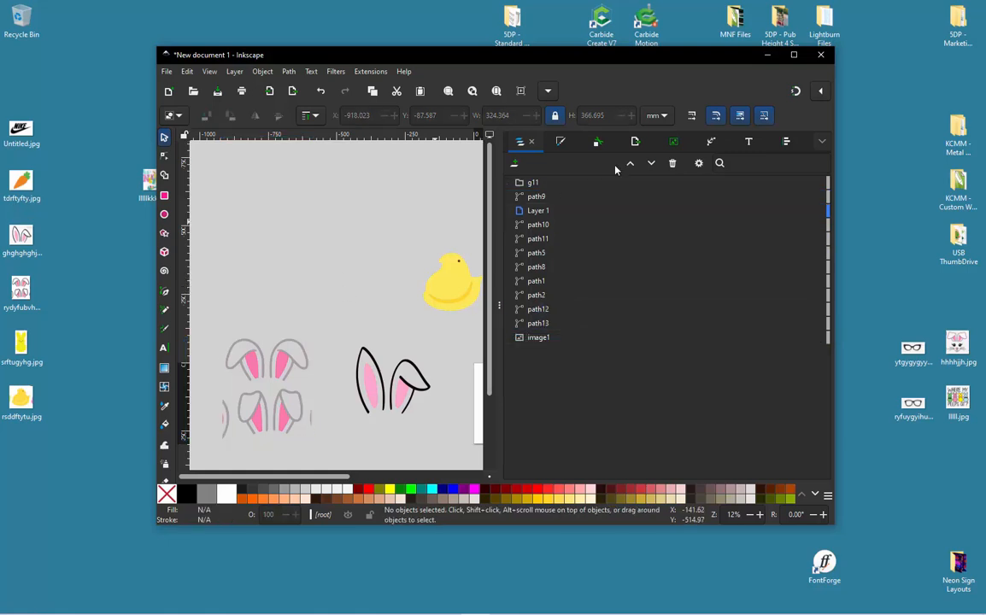
{"action": "left_click", "coordinate": [535, 185]}
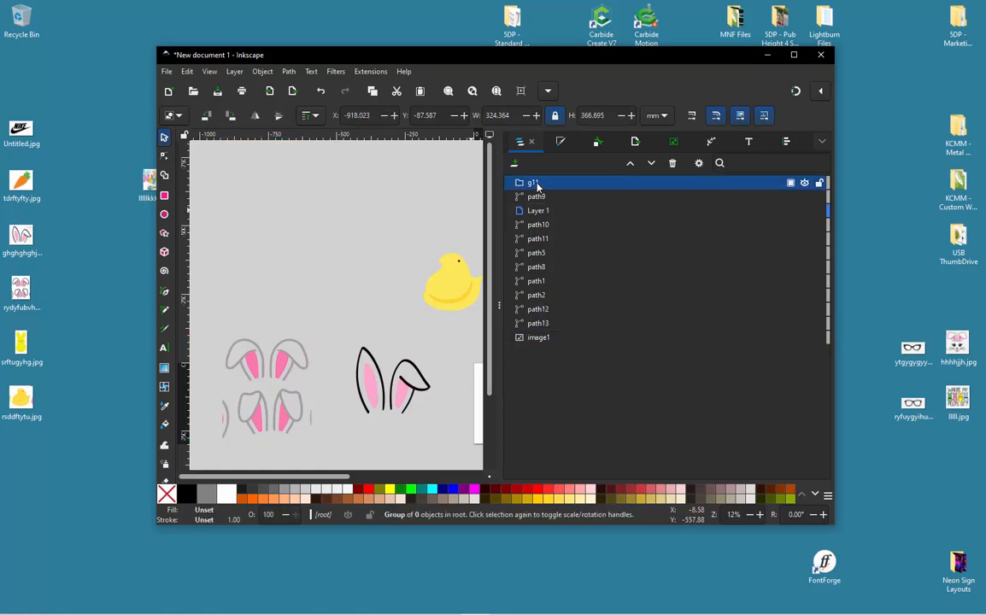
{"action": "key", "text": "Delete"}
- Delete the empty group g11 and move all the paths and image1 into Layer 1 at the top of the object list
{"action": "left_click", "coordinate": [540, 185]}
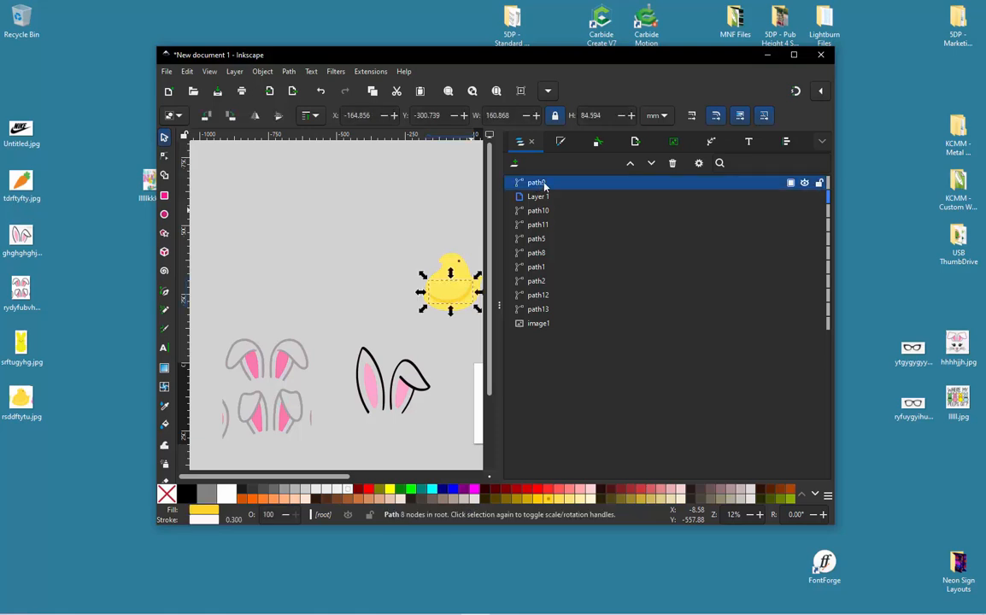
{"action": "left_click_drag", "start_coordinate": [547, 197], "coordinate": [545, 215]}
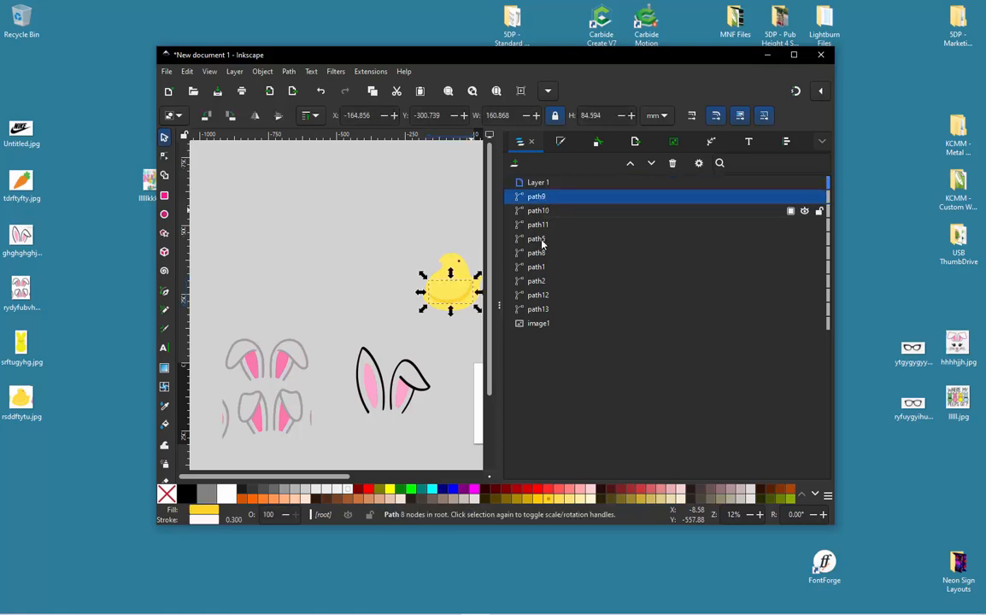
{"action": "key", "text": "ctrl+a"}
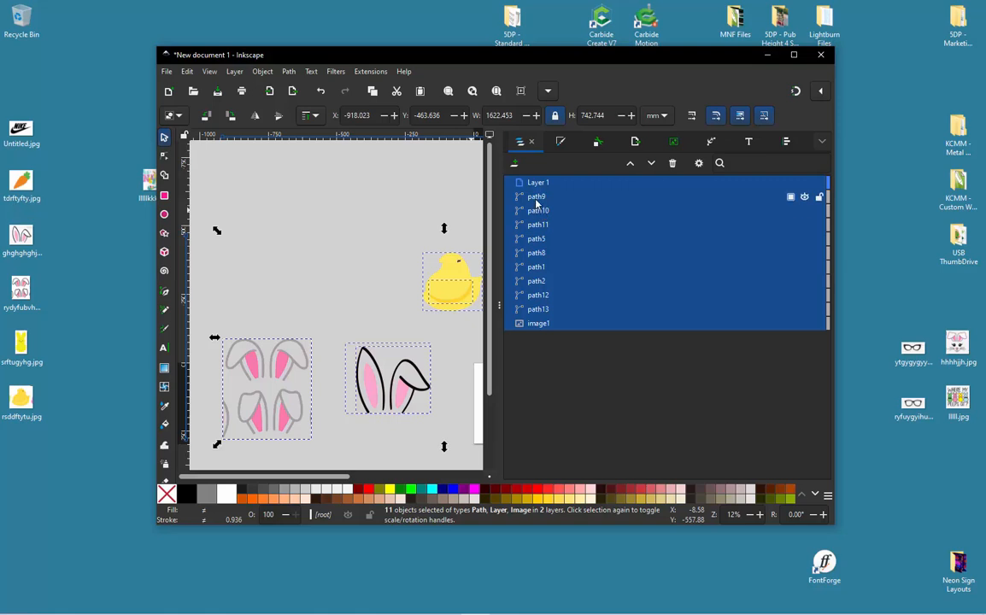
{"action": "left_click_drag", "start_coordinate": [537, 202], "coordinate": [547, 186]}
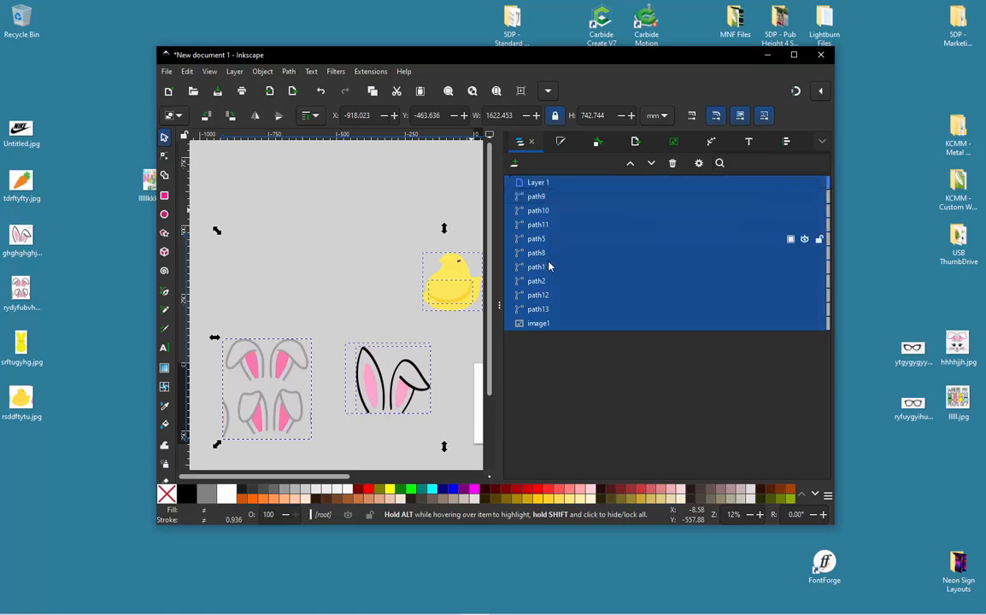
{"action": "left_click", "coordinate": [537, 324]}
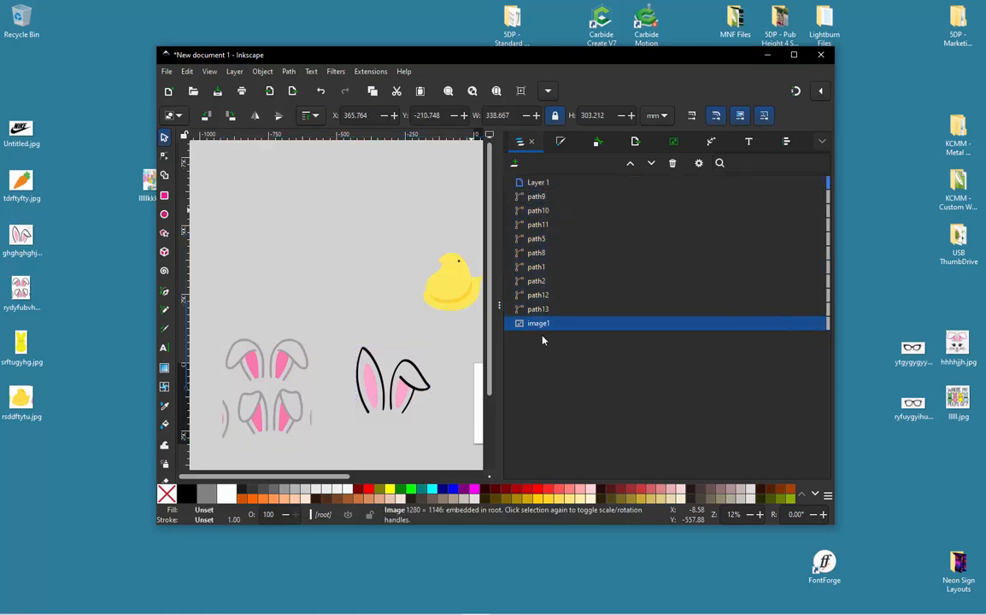
{"action": "left_click", "coordinate": [538, 197], "text": "shift"}
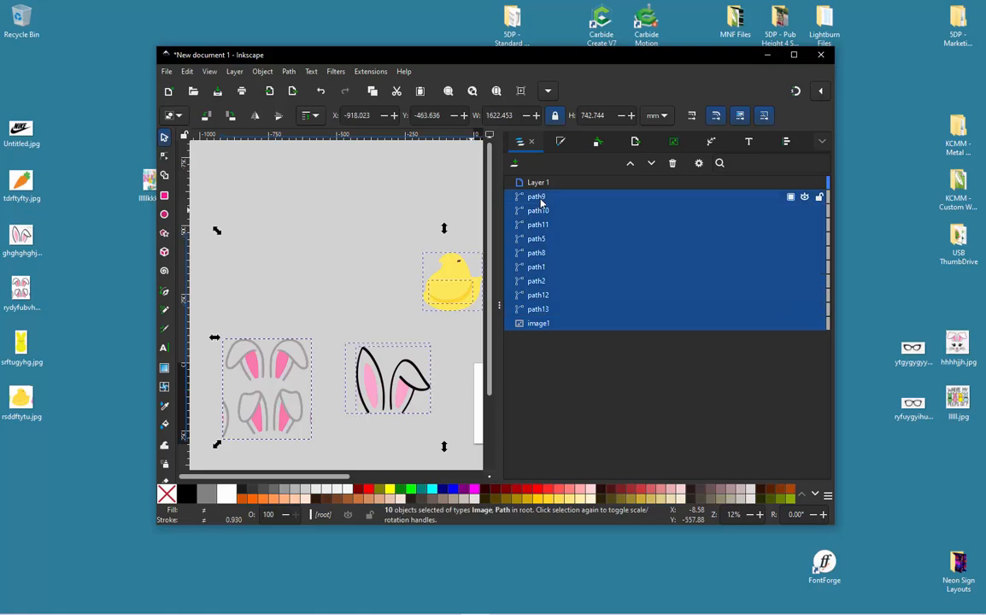
{"action": "left_click_drag", "start_coordinate": [538, 198], "coordinate": [547, 184]}
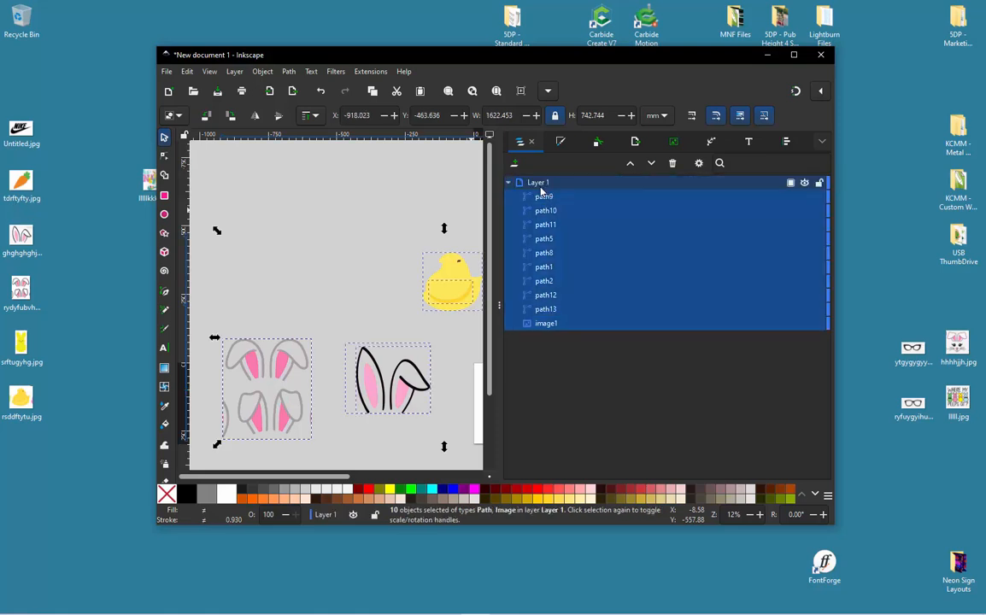
{"action": "left_click", "coordinate": [335, 280]}
- Delete the stray arc beside the lower floppy ears from both the grey outline path12 and the pink path13
{"action": "scroll", "coordinate": [343, 278], "scroll_direction": "down", "scroll_amount": 2}
{"action": "scroll", "coordinate": [257, 348], "scroll_direction": "up", "scroll_amount": 3}
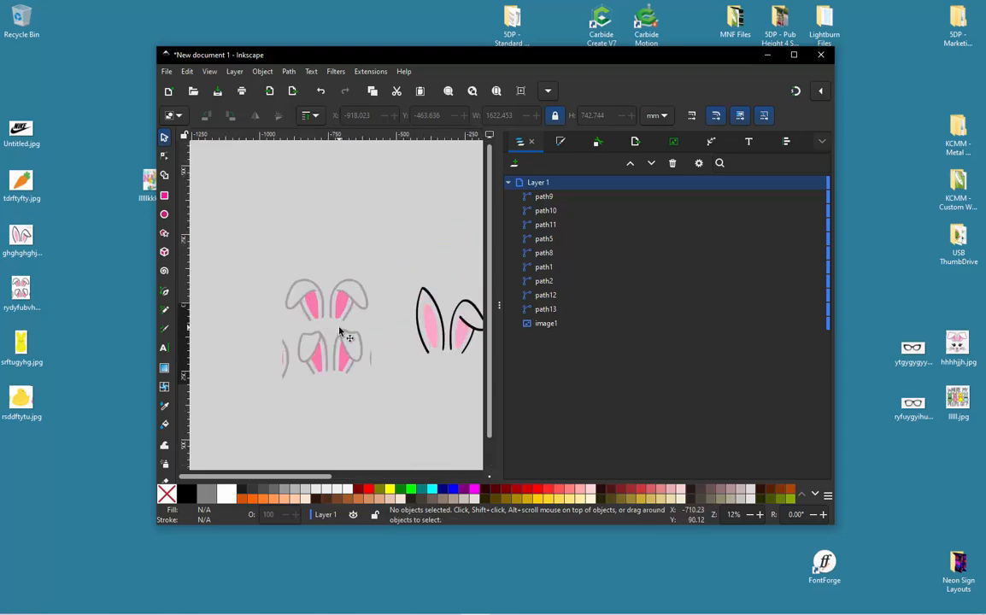
{"action": "double_click", "coordinate": [265, 389]}
{"action": "scroll", "coordinate": [242, 398], "scroll_direction": "up", "scroll_amount": 3}
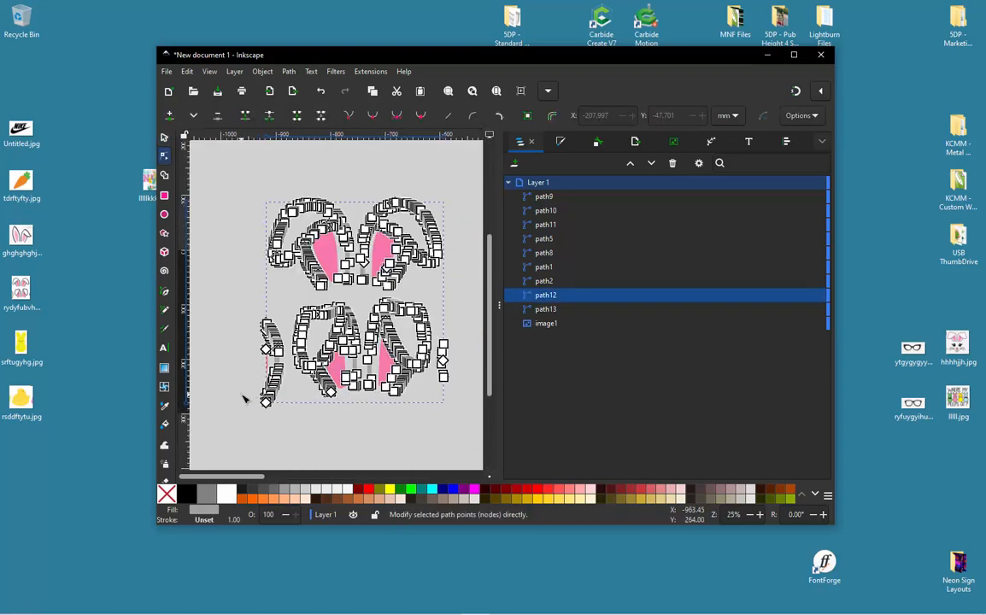
{"action": "left_click_drag", "start_coordinate": [246, 244], "coordinate": [332, 434]}
{"action": "key", "text": "Delete"}
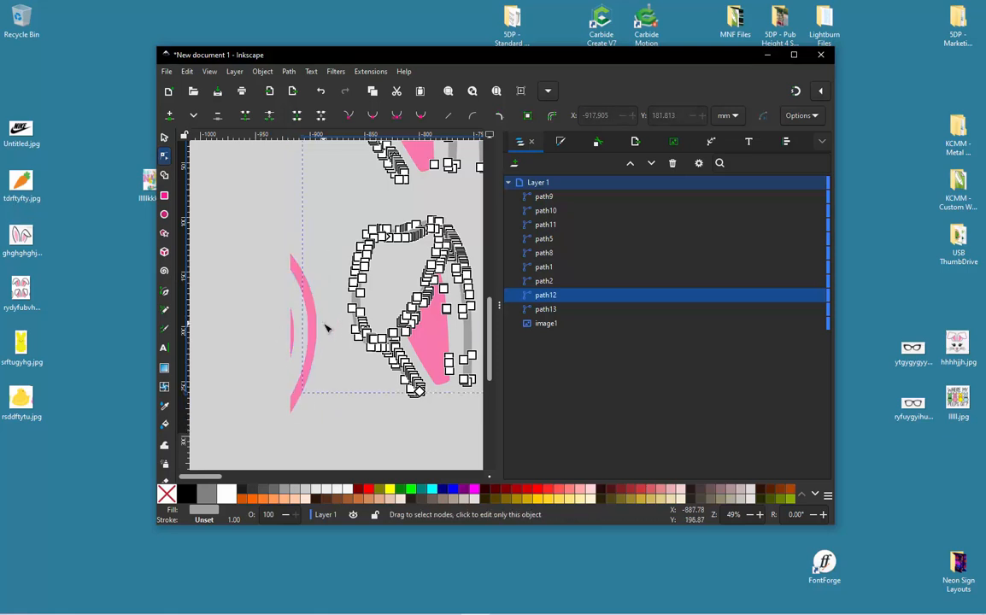
{"action": "left_click", "coordinate": [307, 338]}
{"action": "mouse_move", "coordinate": [265, 231]}
{"action": "left_mouse_down"}
{"action": "mouse_move", "coordinate": [326, 444]}
{"action": "mouse_move", "coordinate": [333, 441]}
{"action": "left_mouse_up"}
{"action": "key", "text": "Delete"}
- Delete the upper pair of floppy ears by removing its nodes from the pink path13 and the grey path12
{"action": "scroll", "coordinate": [332, 437], "scroll_direction": "down", "scroll_amount": 1}
{"action": "scroll", "coordinate": [305, 299], "scroll_direction": "down", "scroll_amount": 1}
{"action": "scroll", "coordinate": [290, 253], "scroll_direction": "down", "scroll_amount": 1}
{"action": "scroll", "coordinate": [394, 199], "scroll_direction": "up", "scroll_amount": 1}
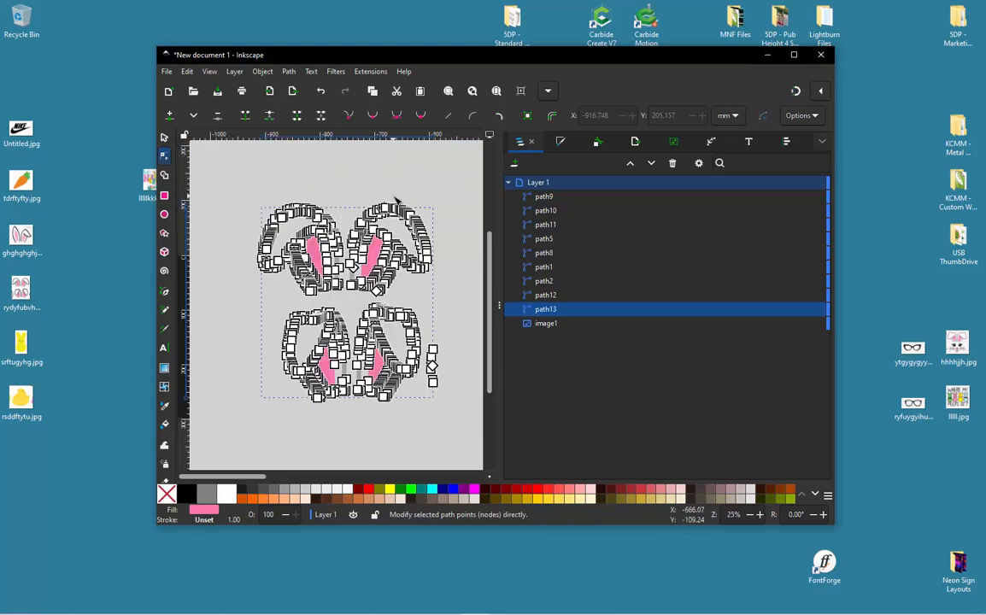
{"action": "left_click_drag", "start_coordinate": [239, 181], "coordinate": [463, 302]}
{"action": "key", "text": "Delete"}
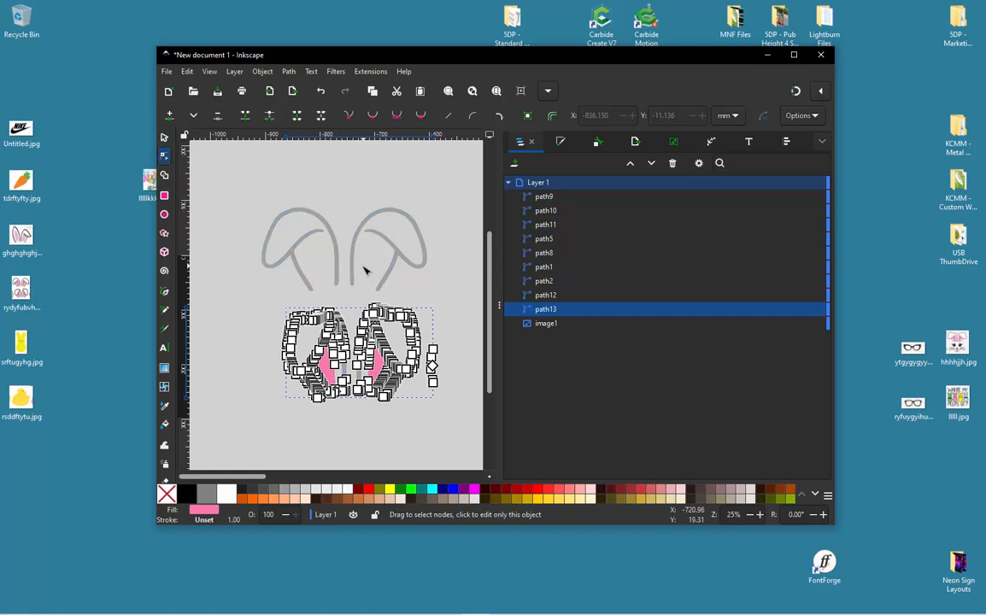
{"action": "left_click", "coordinate": [356, 266]}
{"action": "left_click_drag", "start_coordinate": [221, 186], "coordinate": [343, 416]}
{"action": "key", "text": "Delete"}
- Delete the stray fragment beyond the outer edge of the remaining floppy ears and deselect the path
{"action": "key", "text": "Delete"}
{"action": "left_click", "coordinate": [348, 368]}
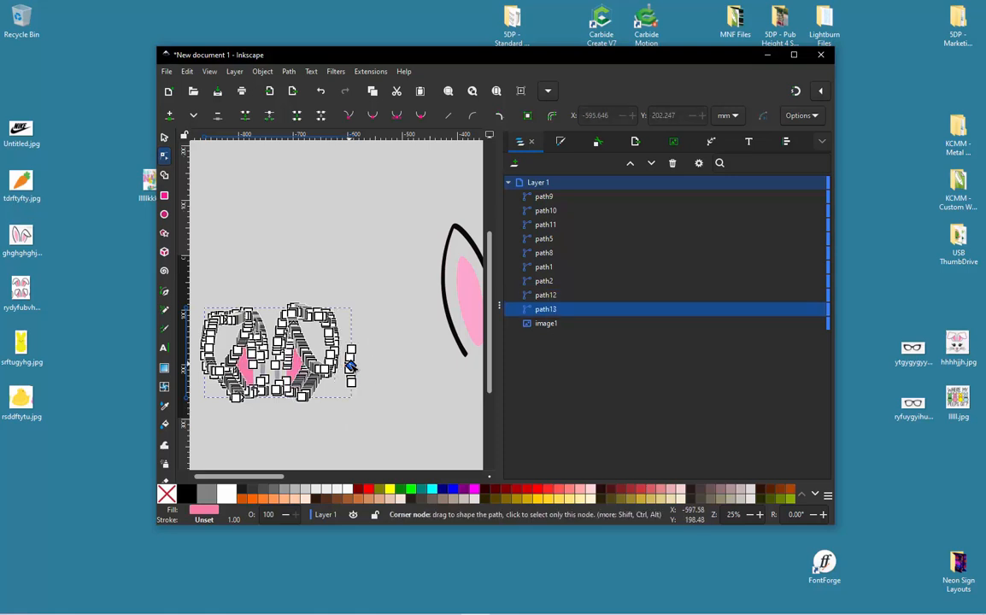
{"action": "left_click_drag", "start_coordinate": [363, 332], "coordinate": [344, 408]}
{"action": "key", "text": "Delete"}
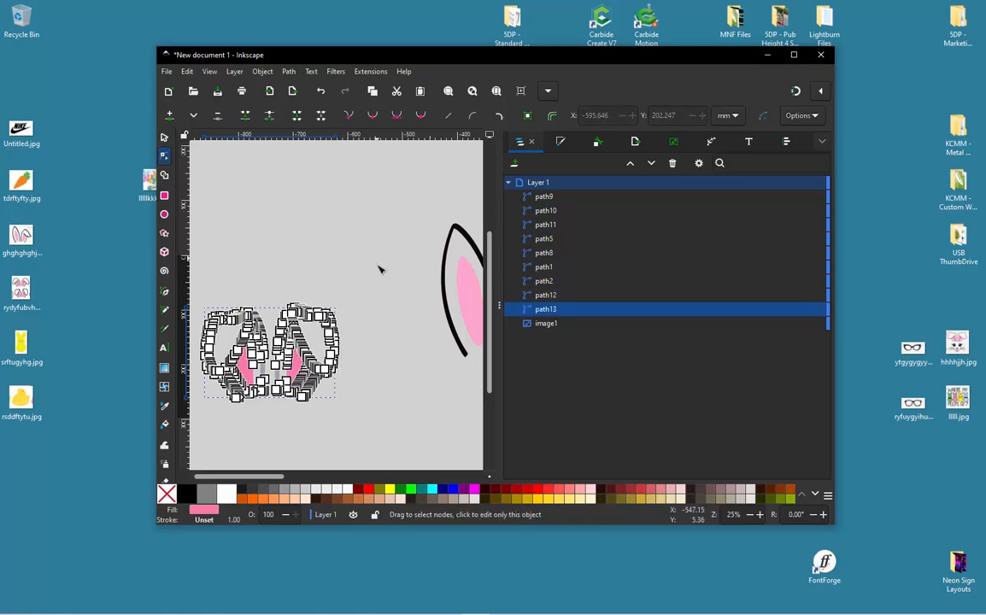
{"action": "scroll", "coordinate": [378, 268], "scroll_direction": "down", "scroll_amount": 1}
{"action": "left_click", "coordinate": [165, 137]}
{"action": "left_click", "coordinate": [347, 225]}
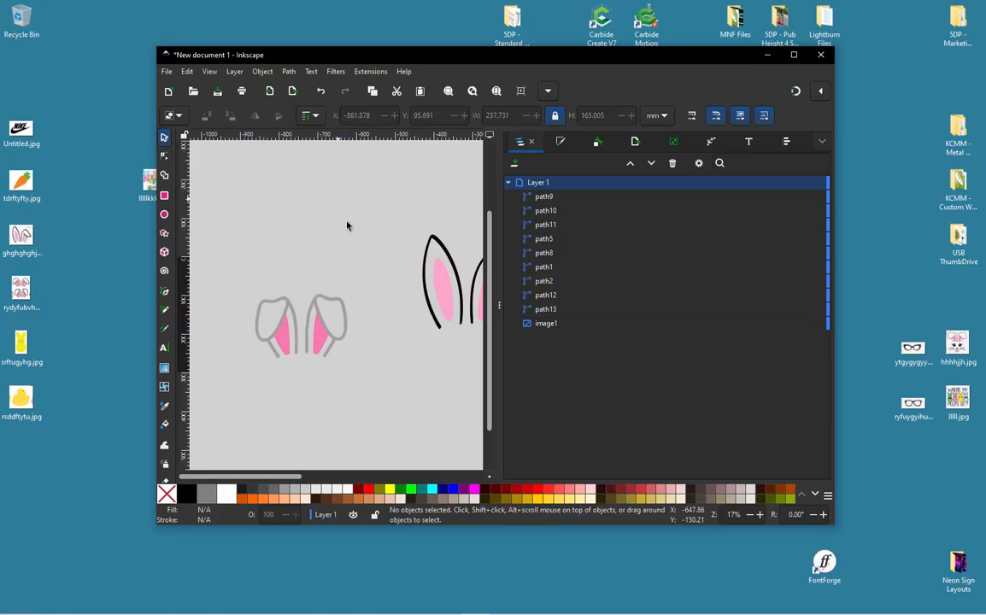
- Fill the floppy-ears outline with black and enlarge both ear paths to about 344 by 239 mm beside the first traced ears
{"action": "left_click_drag", "start_coordinate": [236, 272], "coordinate": [367, 391]}
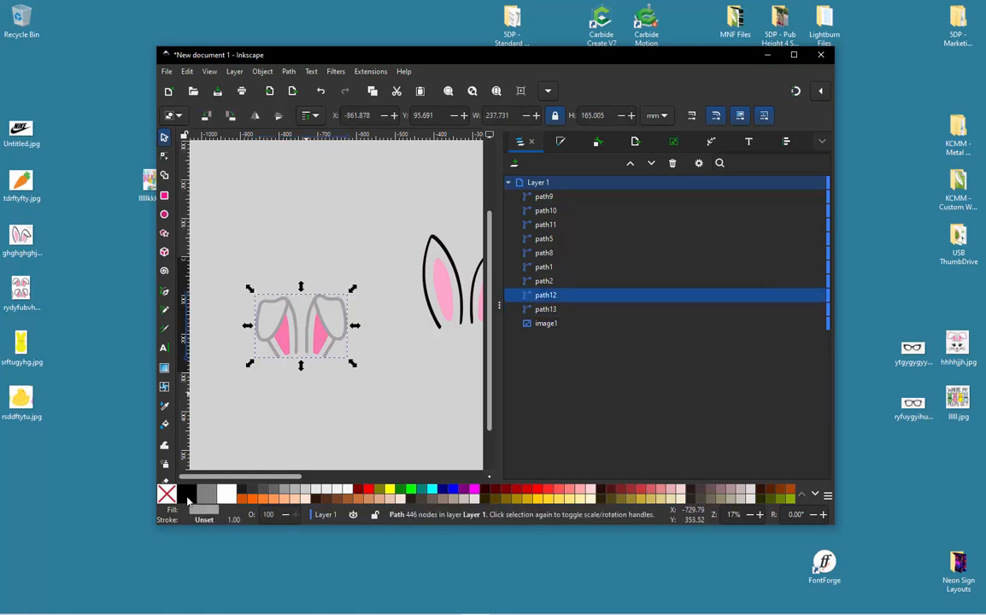
{"action": "left_click", "coordinate": [241, 300]}
{"action": "left_click_drag", "start_coordinate": [236, 276], "coordinate": [373, 400]}
{"action": "left_click_drag", "start_coordinate": [352, 289], "coordinate": [393, 260]}
{"action": "left_click_drag", "start_coordinate": [356, 326], "coordinate": [360, 294]}
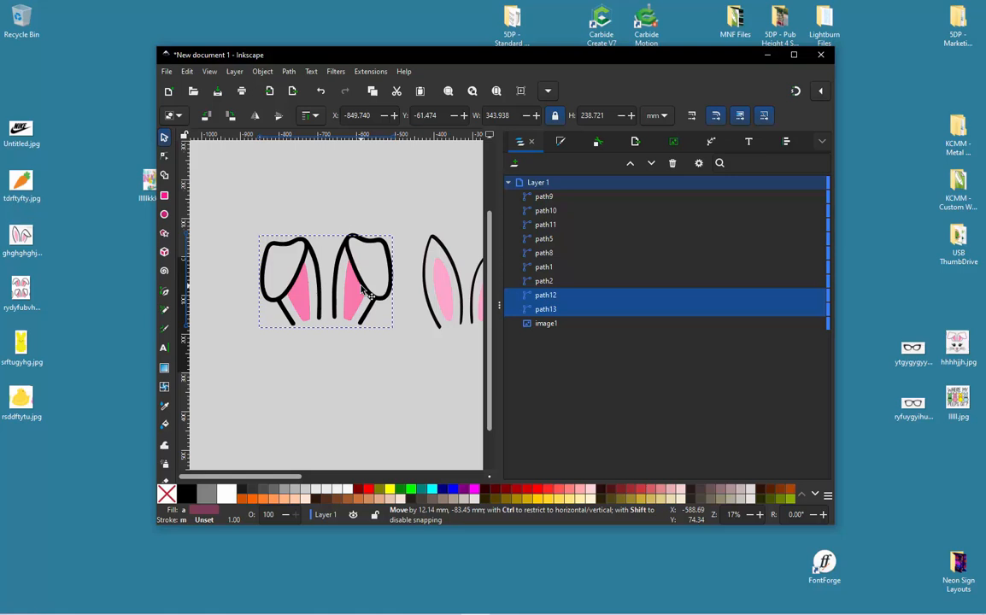
{"action": "left_click", "coordinate": [380, 412]}
- Import the NIKE logo image Untitled.jpg from the desktop and move it to the empty canvas below the blank page
{"action": "scroll", "coordinate": [323, 311], "scroll_direction": "down", "scroll_amount": 2}
{"action": "scroll", "coordinate": [376, 291], "scroll_direction": "right", "scroll_amount": 4}
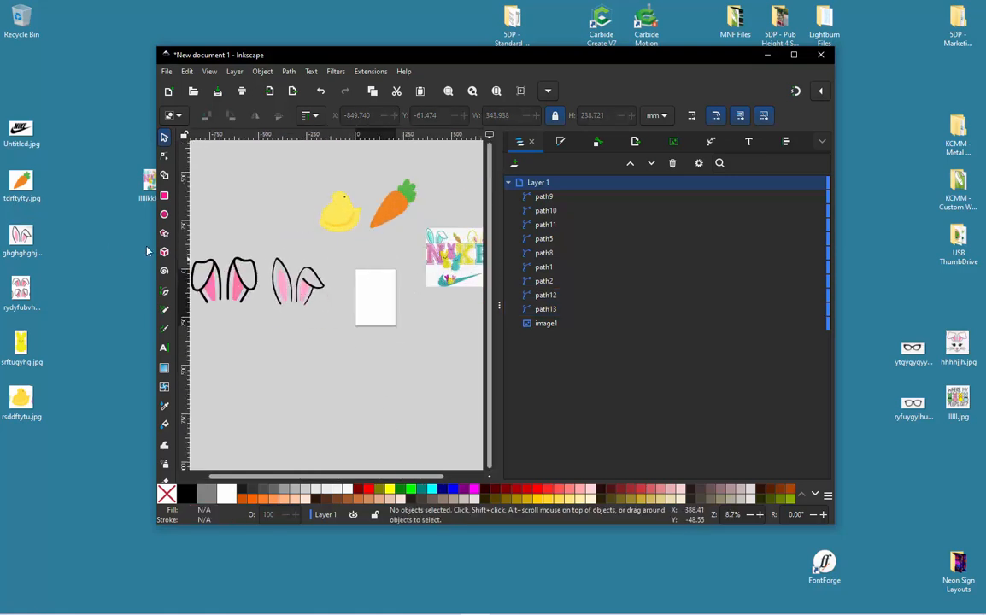
{"action": "left_click", "coordinate": [66, 219]}
{"action": "left_click_drag", "start_coordinate": [20, 136], "coordinate": [143, 283]}
{"action": "left_click", "coordinate": [22, 130]}
{"action": "left_click_drag", "start_coordinate": [22, 129], "coordinate": [296, 360]}
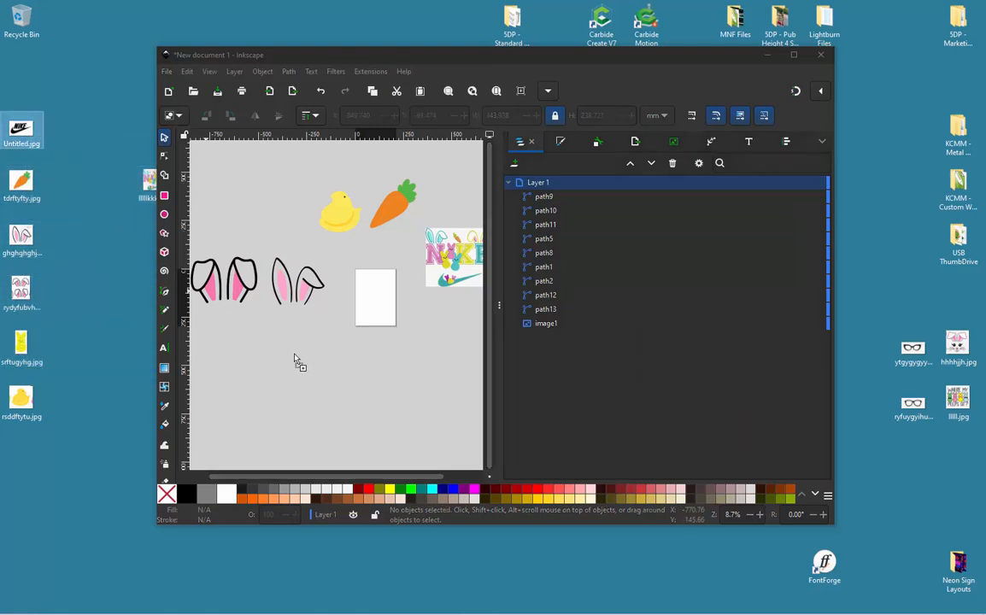
{"action": "left_click", "coordinate": [211, 191]}
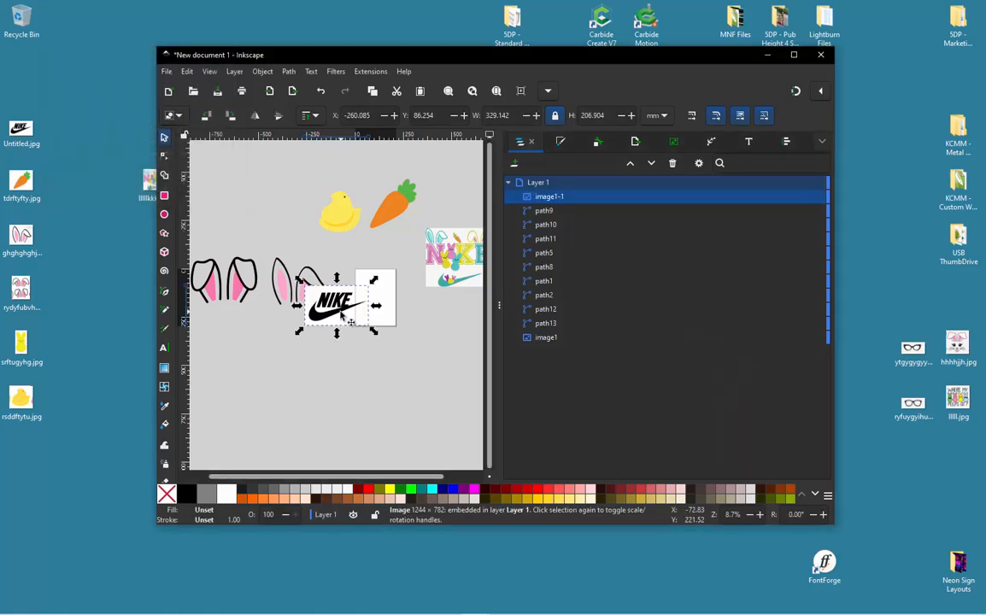
{"action": "left_click_drag", "start_coordinate": [316, 304], "coordinate": [340, 380]}
- Trace the NIKE logo image in multicolor mode with 2 colour scans, background removed and smooth corners at 0.14
{"action": "right_click", "coordinate": [341, 380]}
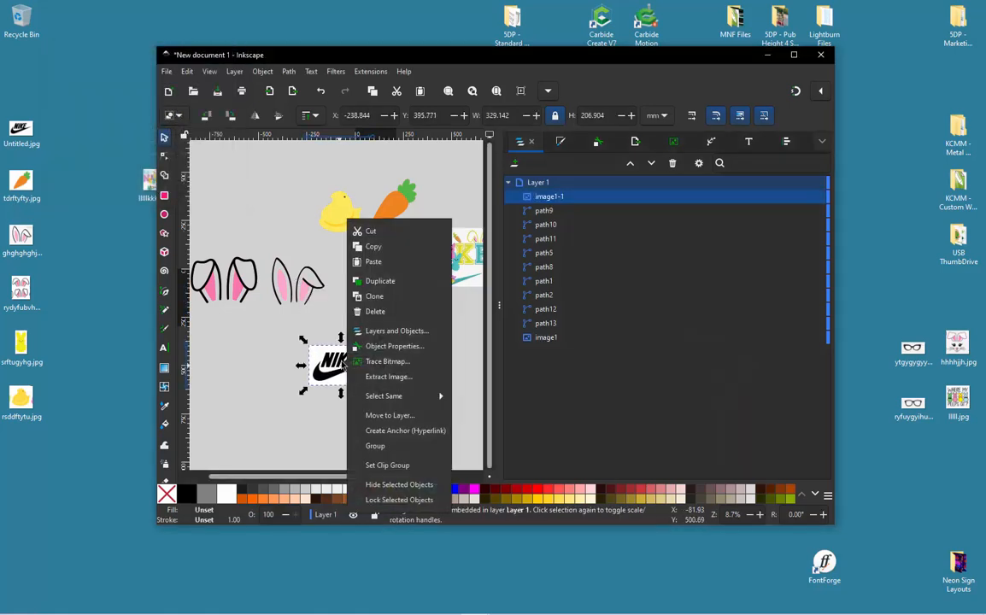
{"action": "left_click", "coordinate": [405, 362]}
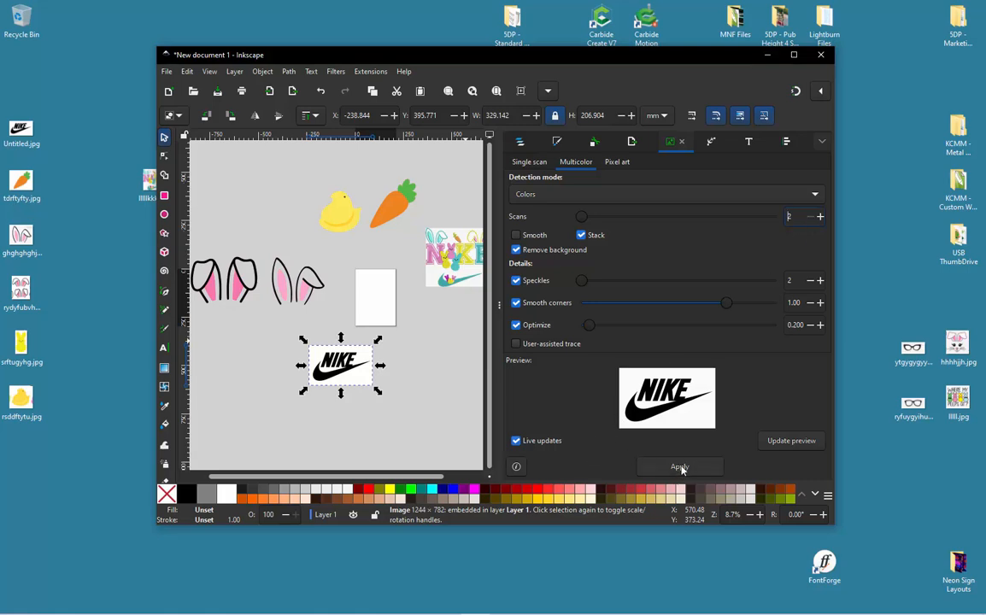
{"action": "left_click", "coordinate": [601, 303]}
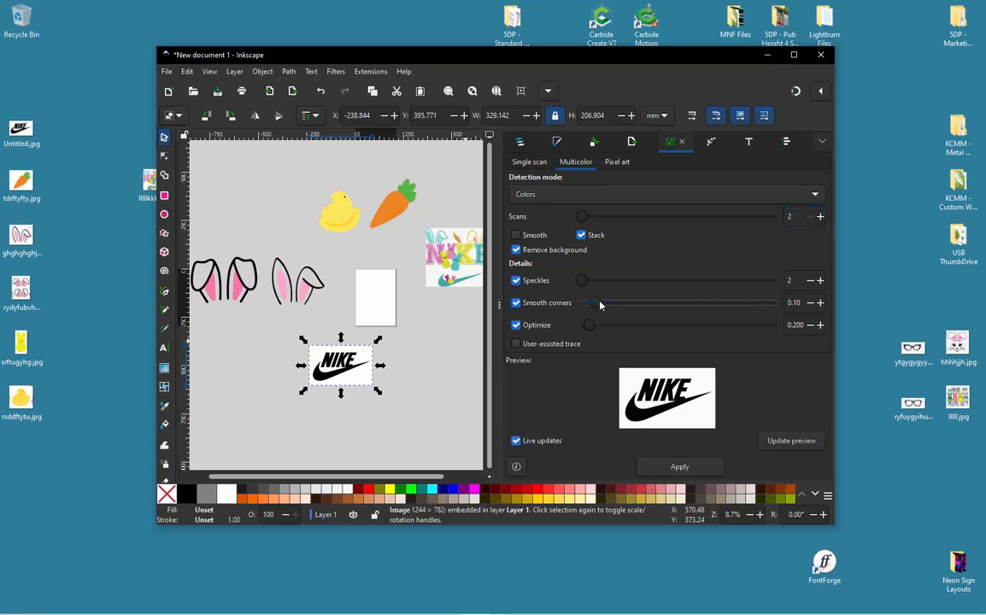
{"action": "left_click", "coordinate": [682, 472]}
- Move the traced NIKE logo clear of the source image and delete the source image
{"action": "left_click", "coordinate": [328, 402]}
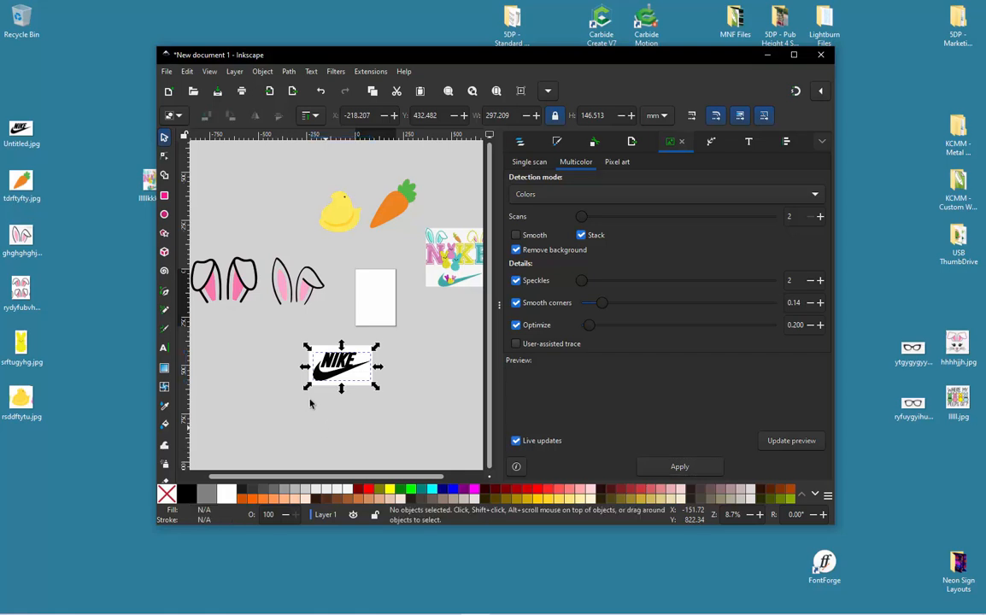
{"action": "scroll", "coordinate": [310, 400], "scroll_direction": "up", "scroll_amount": 1}
{"action": "left_click_drag", "start_coordinate": [337, 374], "coordinate": [248, 443]}
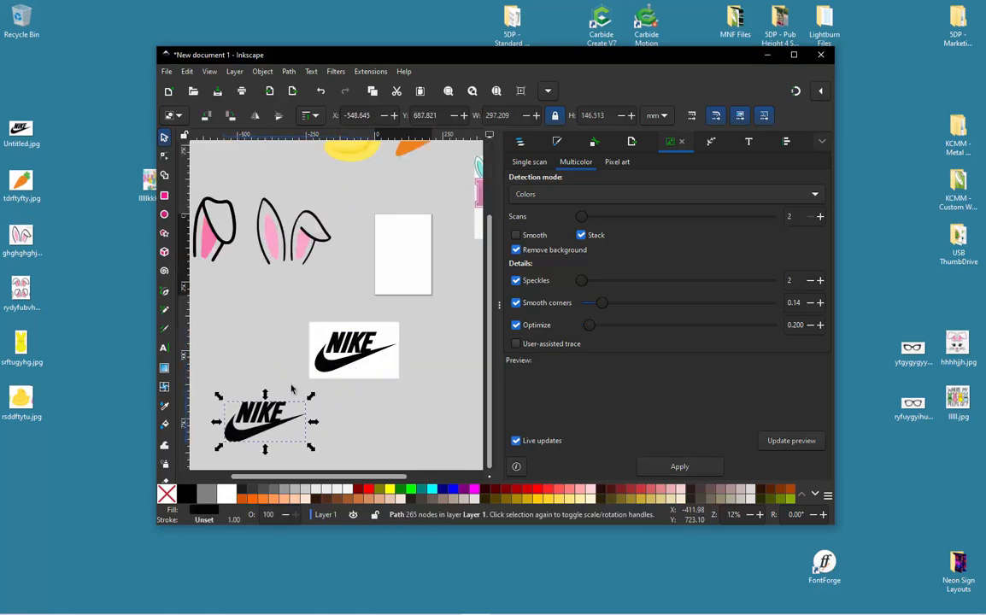
{"action": "mouse_move", "coordinate": [261, 280]}
{"action": "left_mouse_down"}
{"action": "mouse_move", "coordinate": [363, 343]}
{"action": "mouse_move", "coordinate": [409, 390]}
{"action": "left_mouse_up"}
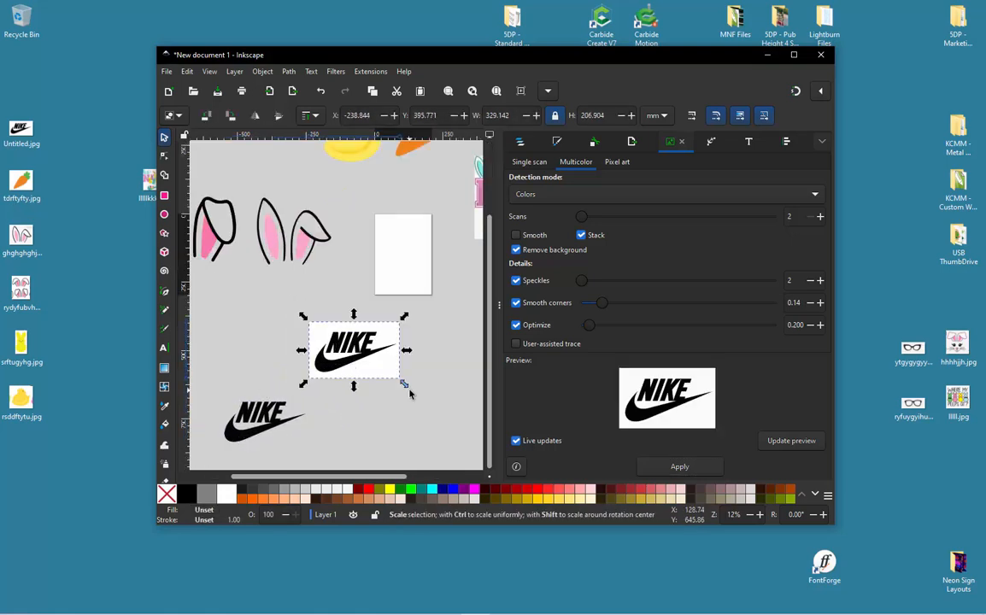
{"action": "key", "text": "Delete"}
- Move the traced NIKE logo back up to just below the blank page
{"action": "scroll", "coordinate": [342, 333], "scroll_direction": "down", "scroll_amount": 2}
{"action": "scroll", "coordinate": [309, 376], "scroll_direction": "up", "scroll_amount": 1}
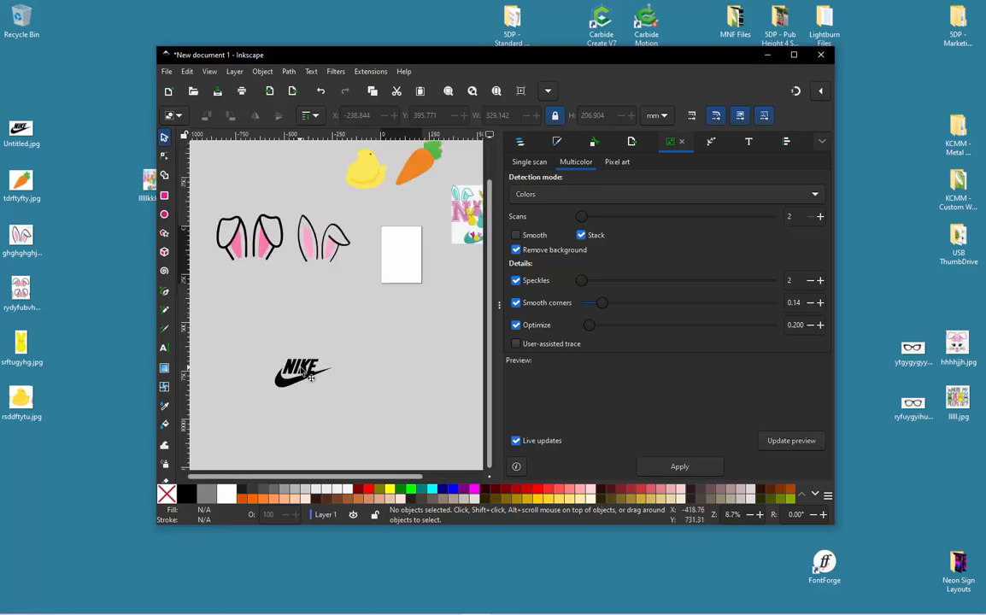
{"action": "left_click", "coordinate": [321, 376]}
{"action": "left_click_drag", "start_coordinate": [321, 376], "coordinate": [387, 318]}
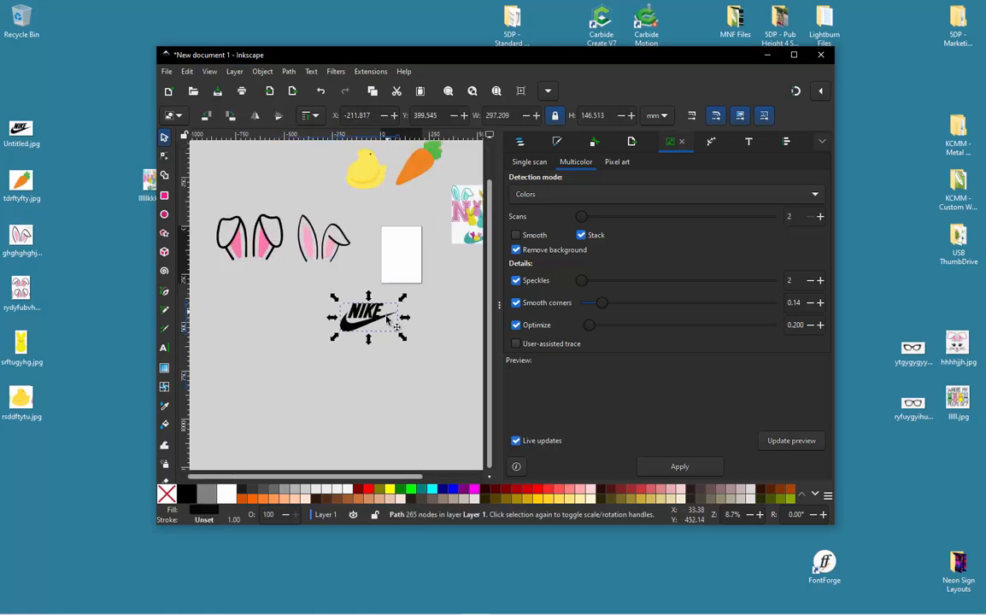
- Draw an open cutting line with the Pen tool along the swoosh's upper edge under the E, with both ends outside the black artwork
{"action": "scroll", "coordinate": [376, 333], "scroll_direction": "up", "scroll_amount": 3}
{"action": "scroll", "coordinate": [271, 374], "scroll_direction": "down", "scroll_amount": 1}
{"action": "scroll", "coordinate": [328, 333], "scroll_direction": "up", "scroll_amount": 2}
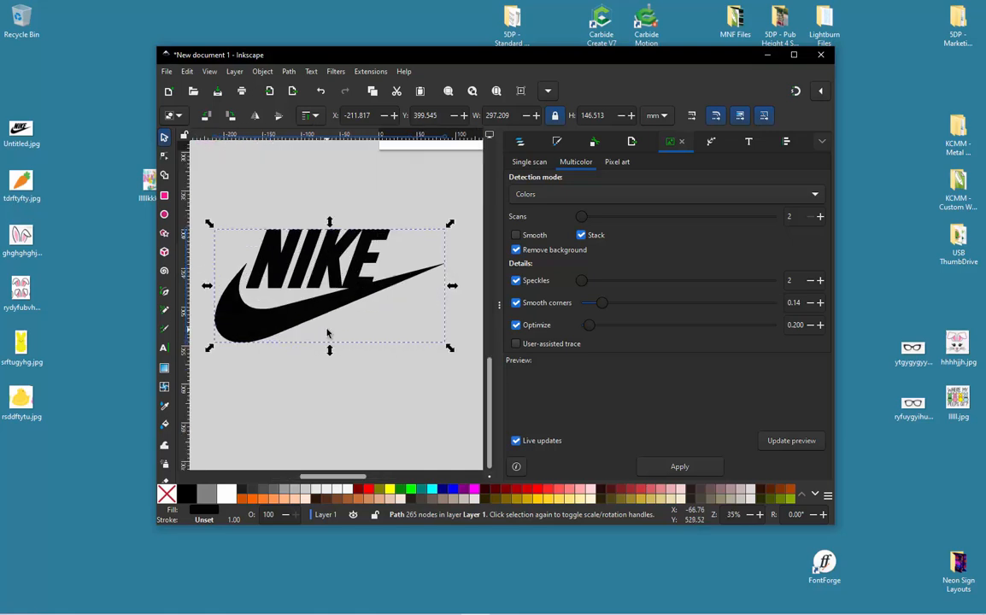
{"action": "left_click", "coordinate": [305, 355]}
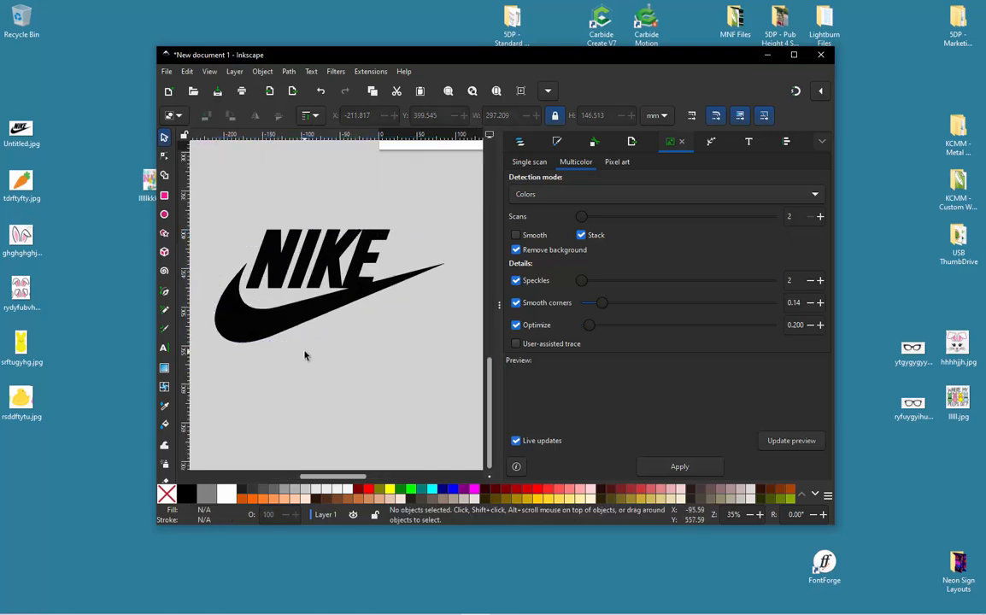
{"action": "scroll", "coordinate": [359, 274], "scroll_direction": "up", "scroll_amount": 2}
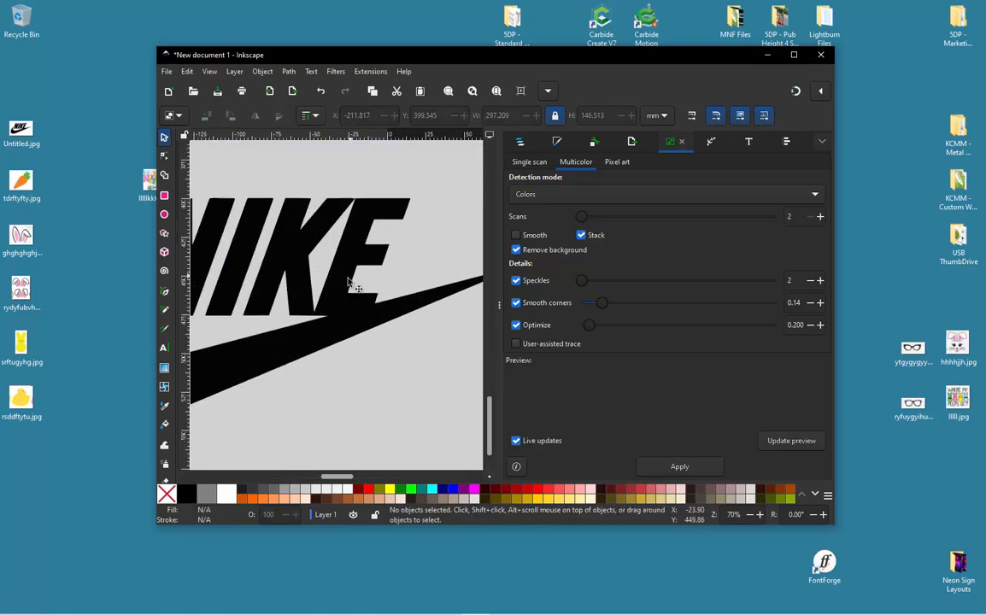
{"action": "scroll", "coordinate": [384, 311], "scroll_direction": "down", "scroll_amount": 1}
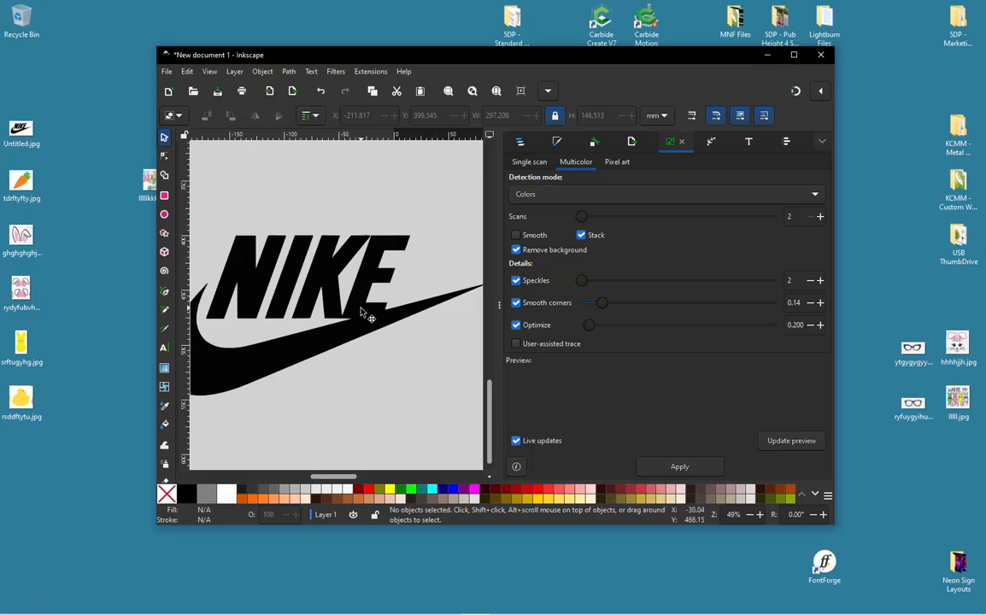
{"action": "scroll", "coordinate": [360, 313], "scroll_direction": "up", "scroll_amount": 2}
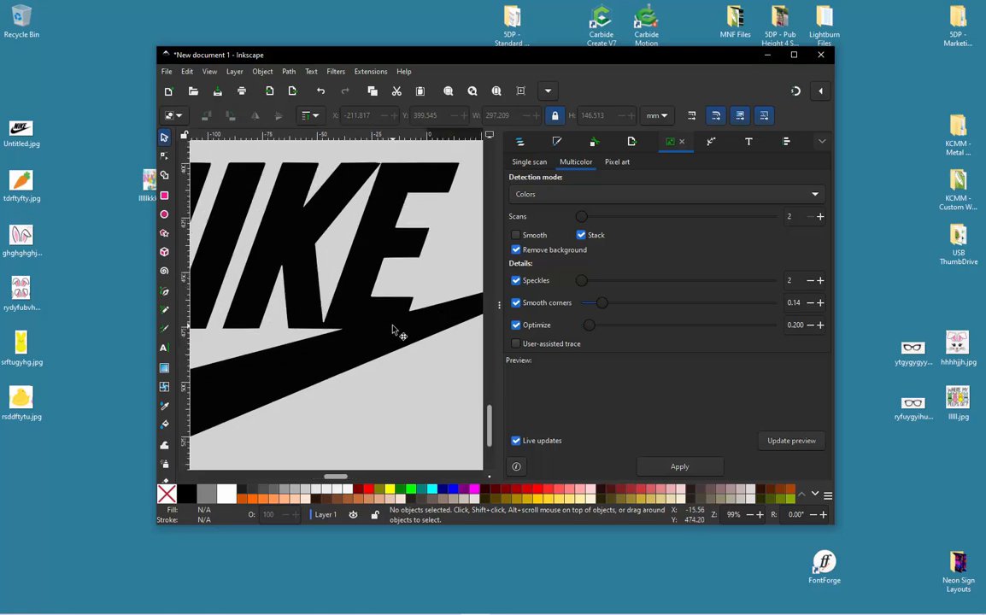
{"action": "key", "text": "b"}
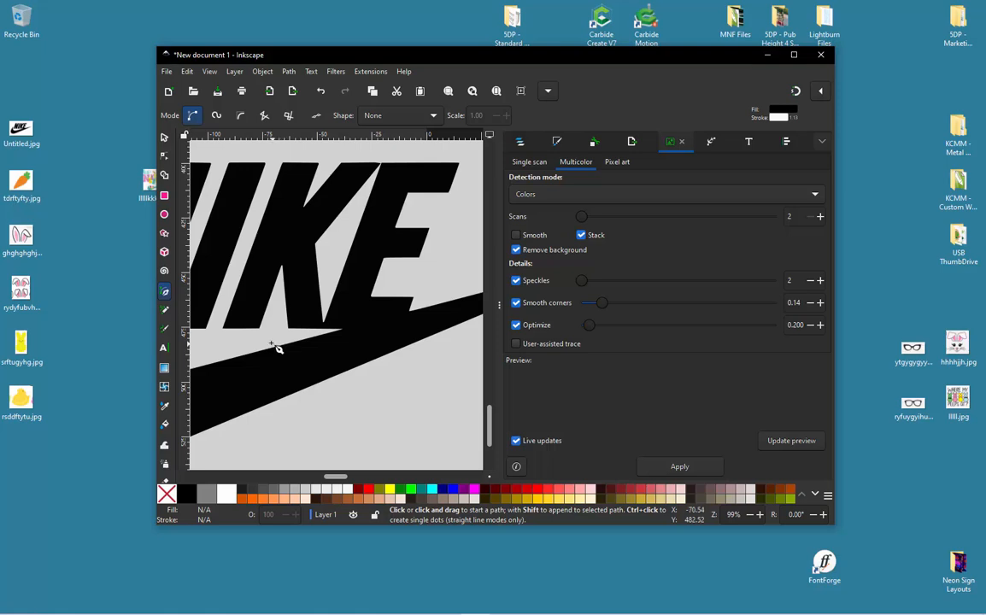
{"action": "left_click", "coordinate": [265, 339]}
{"action": "scroll", "coordinate": [346, 333], "scroll_direction": "up", "scroll_amount": 2}
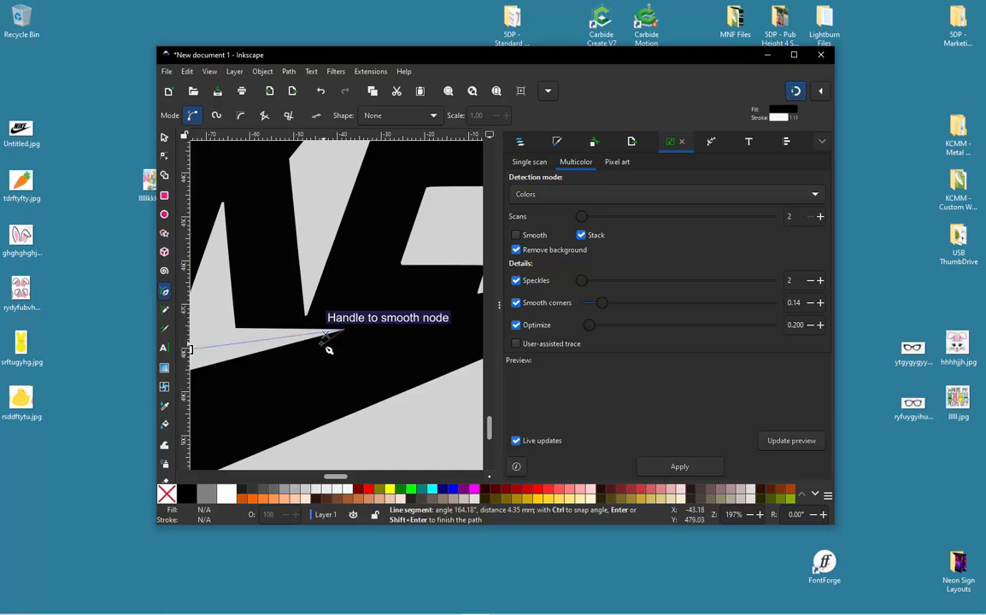
{"action": "scroll", "coordinate": [414, 323], "scroll_direction": "down", "scroll_amount": 2}
{"action": "scroll", "coordinate": [414, 325], "scroll_direction": "up", "scroll_amount": 2}
{"action": "left_click", "coordinate": [387, 317]}
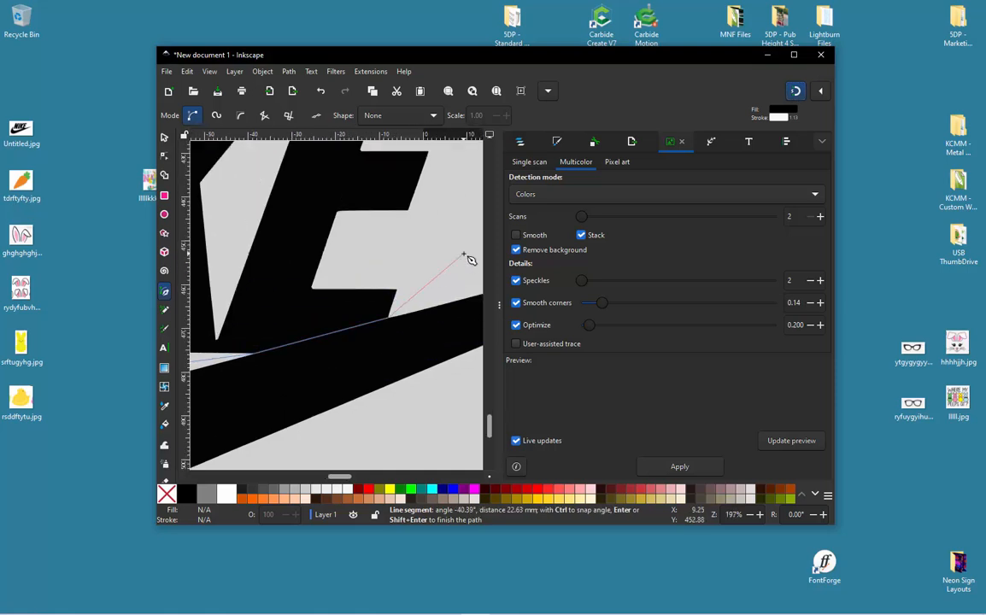
{"action": "left_click", "coordinate": [458, 249]}
{"action": "key", "text": "Return"}
{"action": "scroll", "coordinate": [393, 268], "scroll_direction": "down", "scroll_amount": 3}
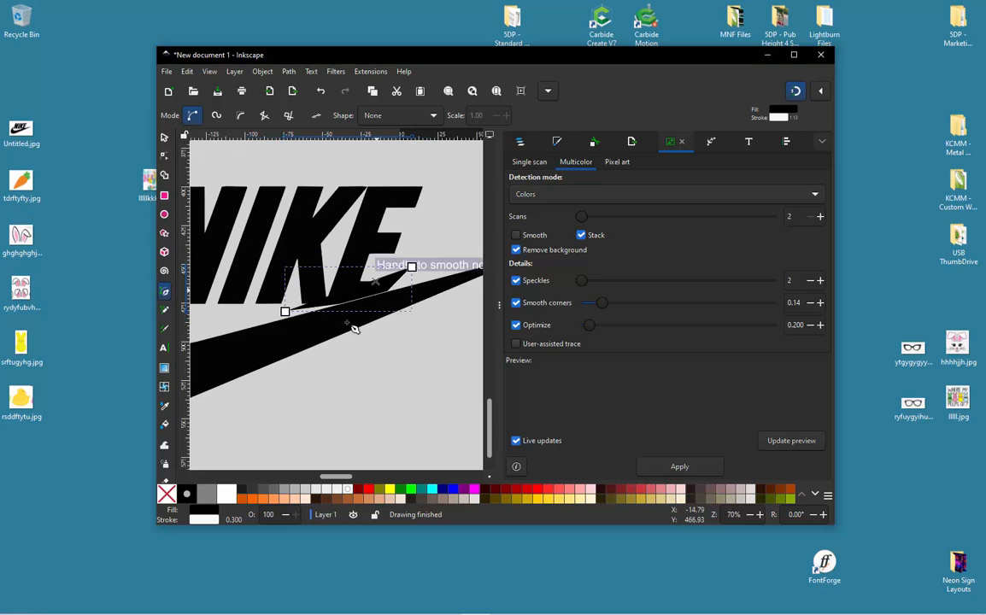
- Remove the cutting line's fill and set its stroke to yellow
{"action": "left_click", "coordinate": [171, 495]}
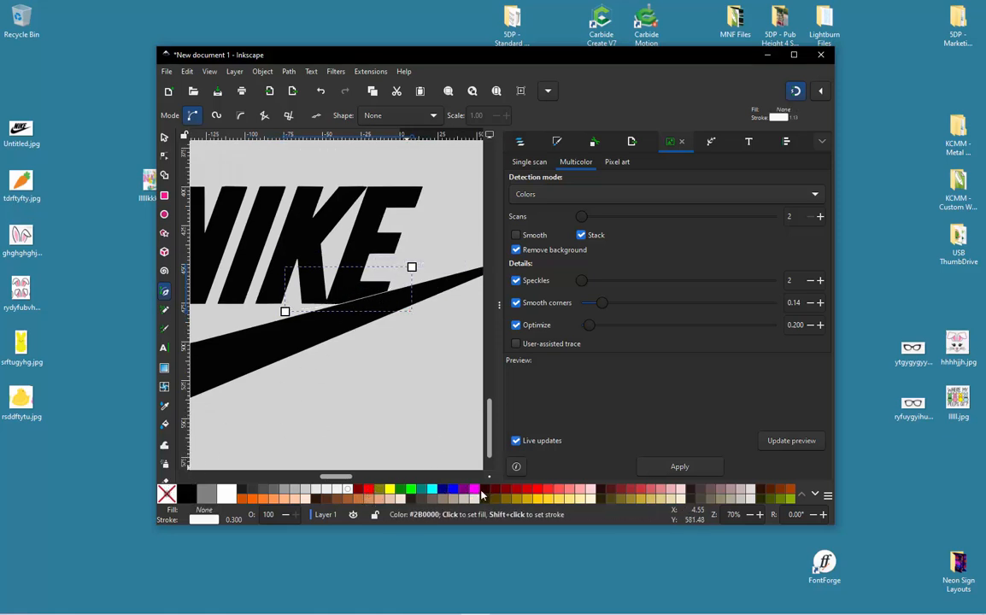
{"action": "left_click", "coordinate": [391, 487], "text": "shift"}
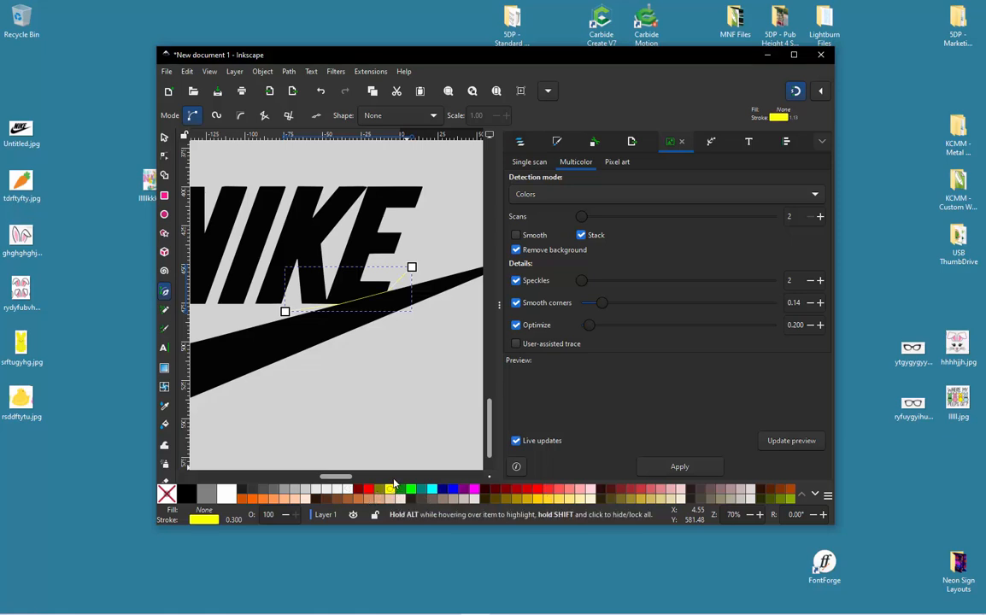
{"action": "left_click", "coordinate": [557, 142]}
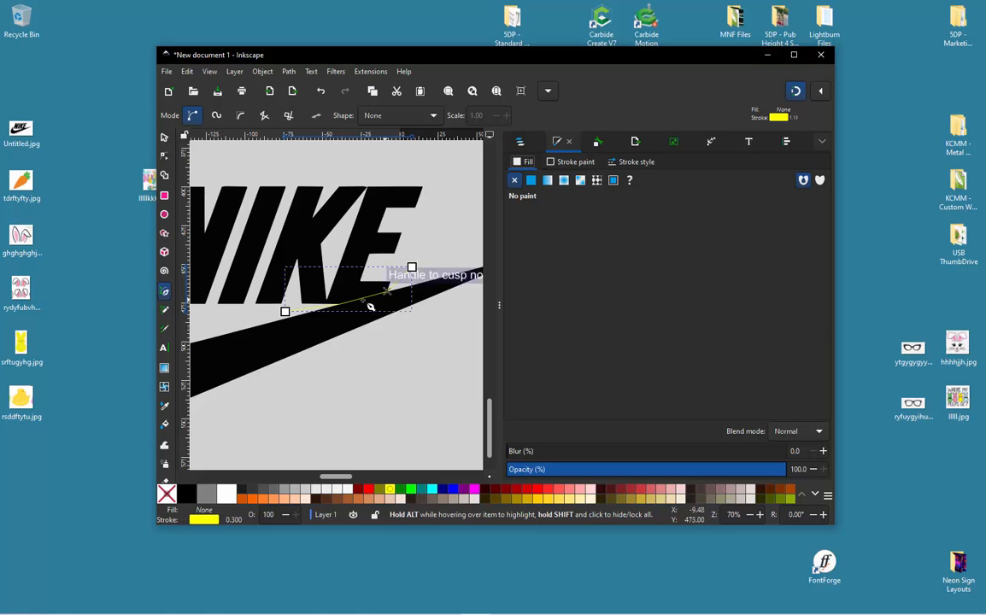
{"action": "scroll", "coordinate": [367, 309], "scroll_direction": "up", "scroll_amount": 3, "text": "ctrl"}
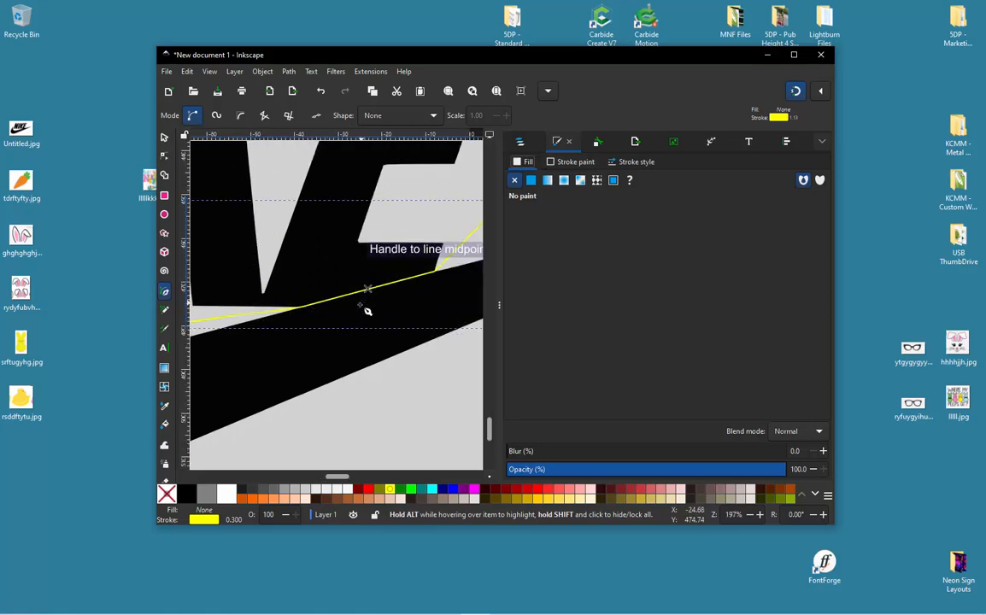
- Select the cutting line together with the NIKE logo and divide the logo along the line
{"action": "left_click", "coordinate": [166, 144]}
{"action": "scroll", "coordinate": [300, 269], "scroll_direction": "down", "scroll_amount": 2}
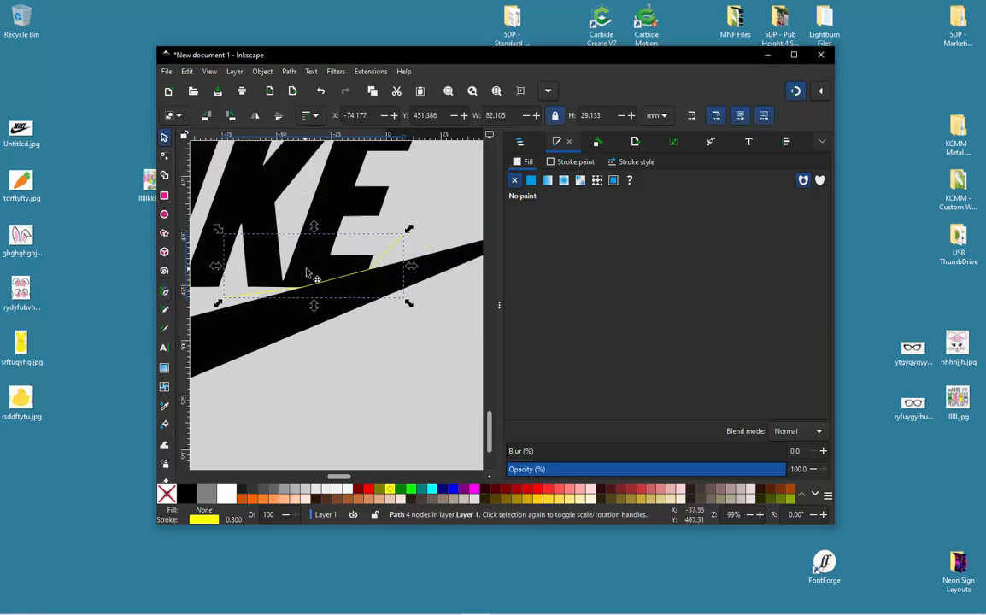
{"action": "left_click", "coordinate": [430, 278], "text": "shift"}
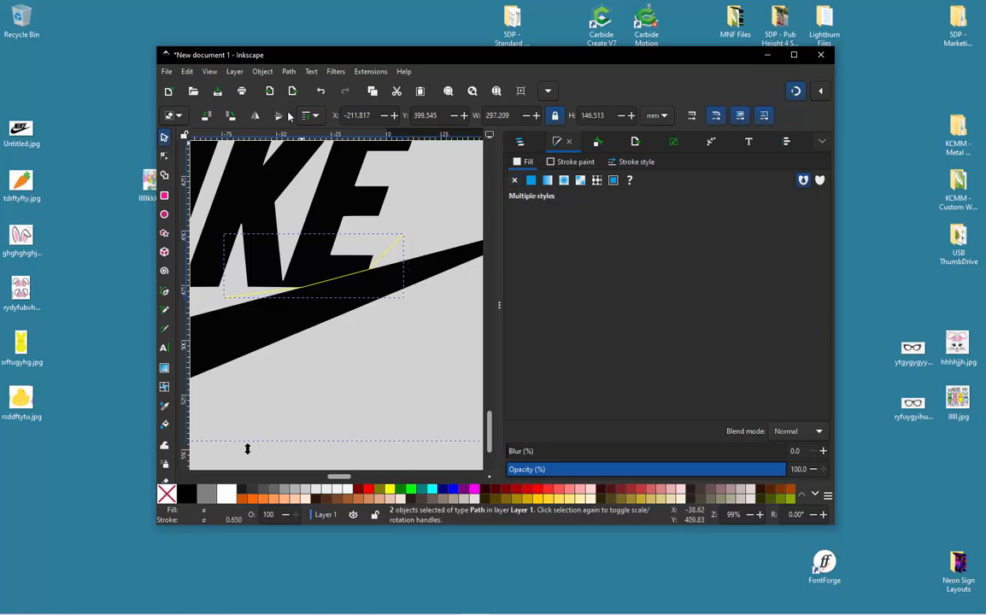
{"action": "left_click", "coordinate": [289, 73]}
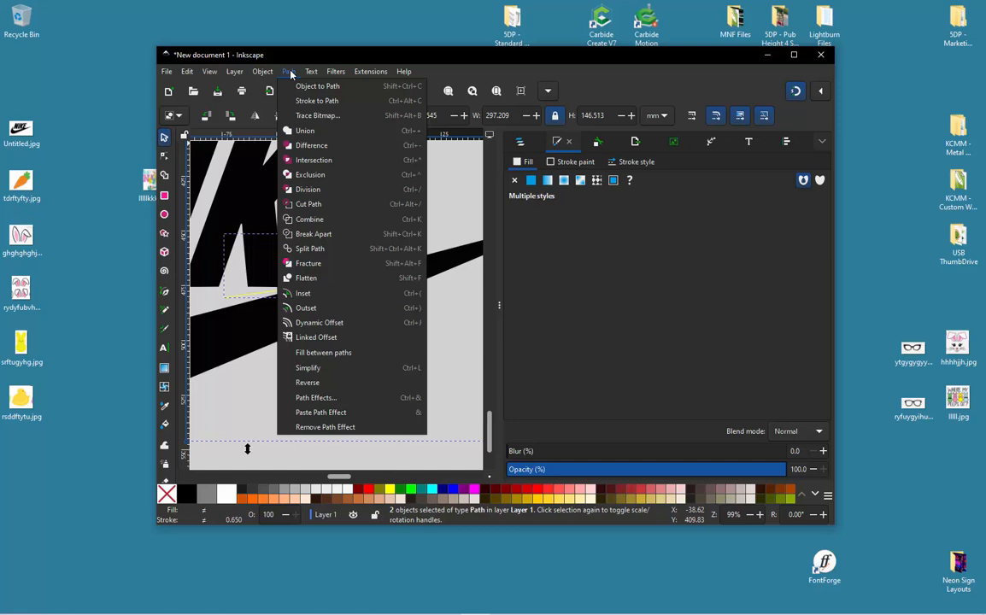
{"action": "left_click", "coordinate": [333, 204]}
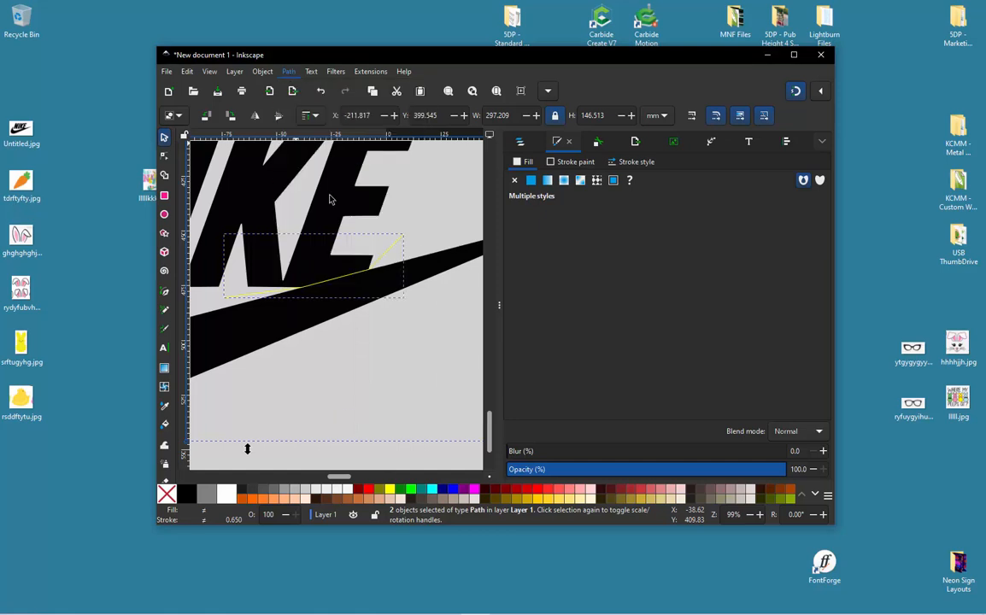
- Select only the swoosh piece and move it down, clear of the NIKE lettering
{"action": "left_click", "coordinate": [362, 369]}
{"action": "left_click", "coordinate": [325, 335]}
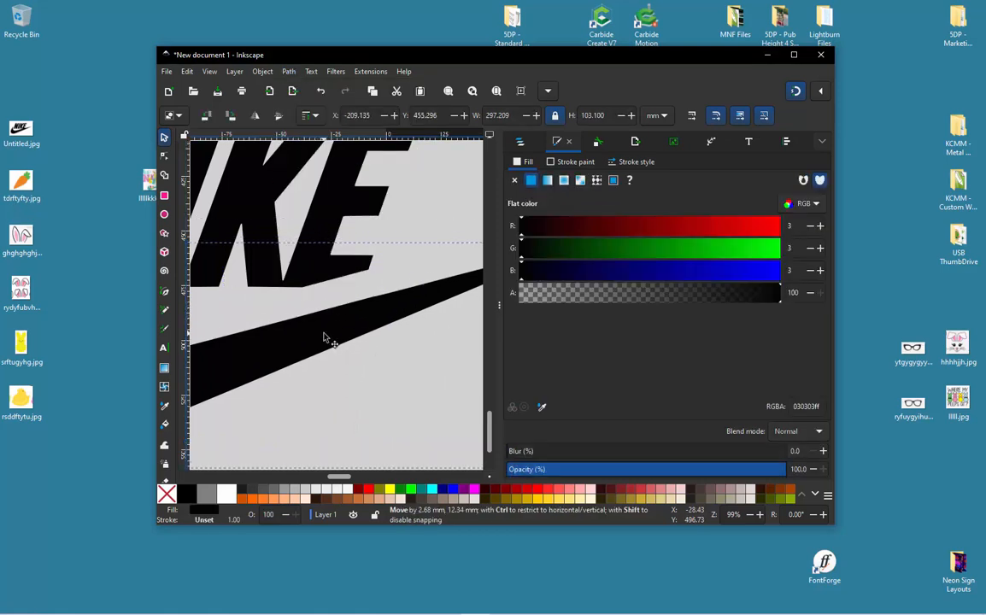
{"action": "scroll", "coordinate": [373, 284], "scroll_direction": "down", "scroll_amount": 3}
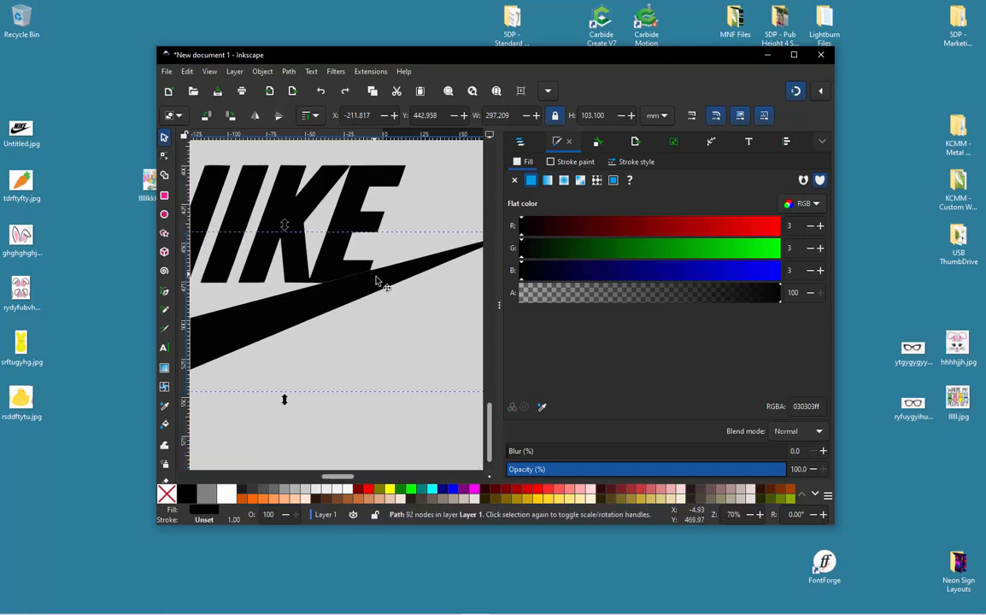
{"action": "left_click_drag", "start_coordinate": [316, 313], "coordinate": [301, 335]}
{"action": "left_click", "coordinate": [300, 379]}
{"action": "left_click", "coordinate": [364, 315]}
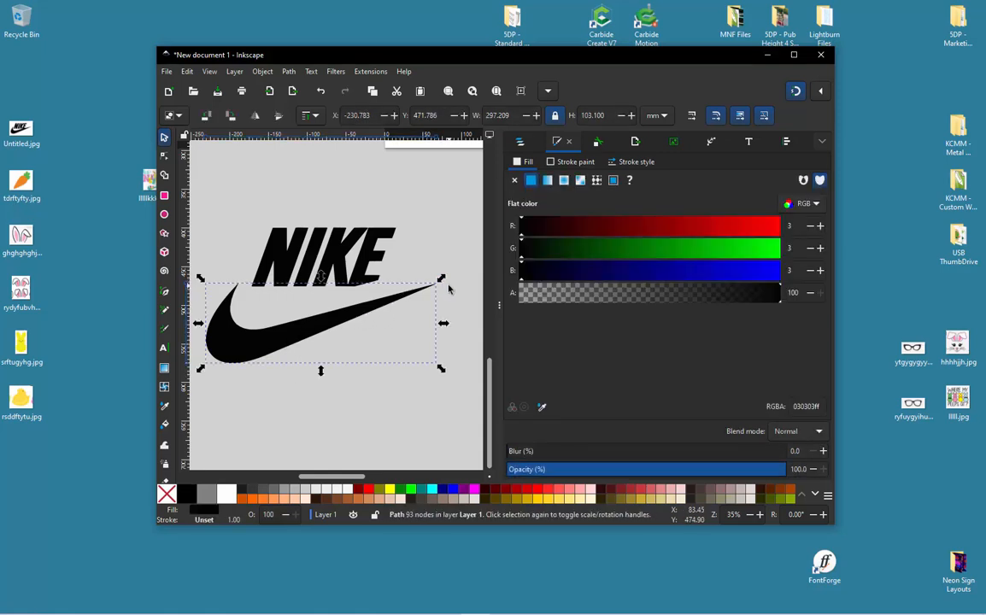
- Scale the swoosh proportionally to about 249 mm wide and reposition it just below the NIKE lettering
{"action": "left_click_drag", "start_coordinate": [439, 280], "coordinate": [425, 289]}
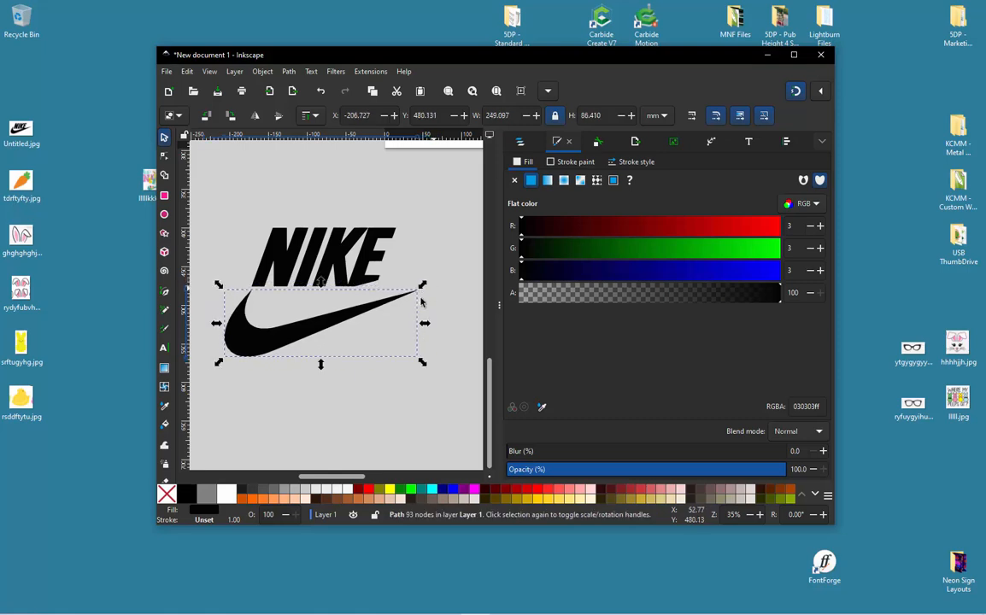
{"action": "left_click_drag", "start_coordinate": [351, 329], "coordinate": [341, 325]}
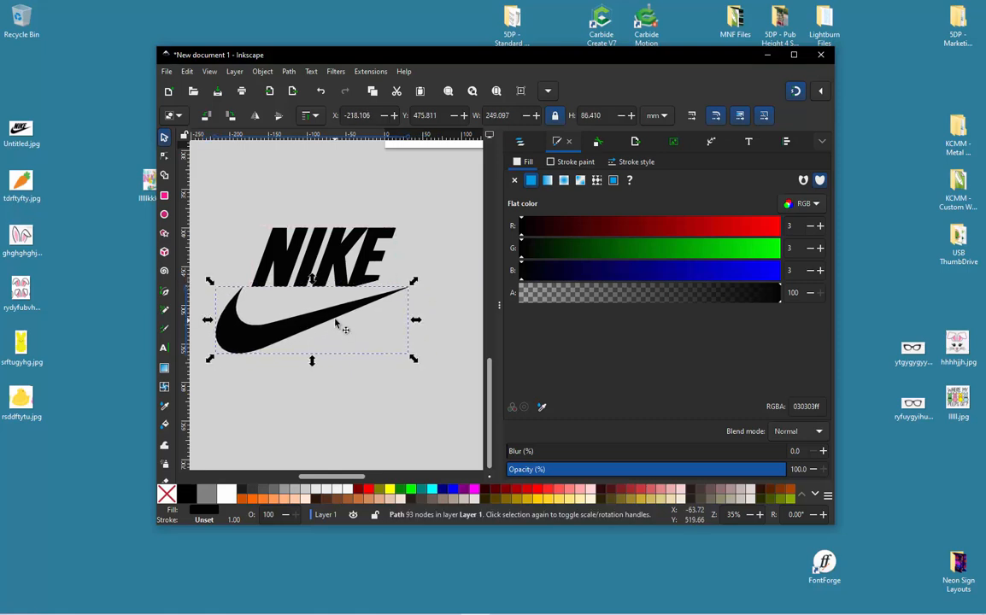
{"action": "scroll", "coordinate": [314, 286], "scroll_direction": "up", "scroll_amount": 1, "text": "ctrl"}
{"action": "scroll", "coordinate": [343, 310], "scroll_direction": "down", "scroll_amount": 1, "text": "ctrl"}
{"action": "left_click", "coordinate": [331, 187]}
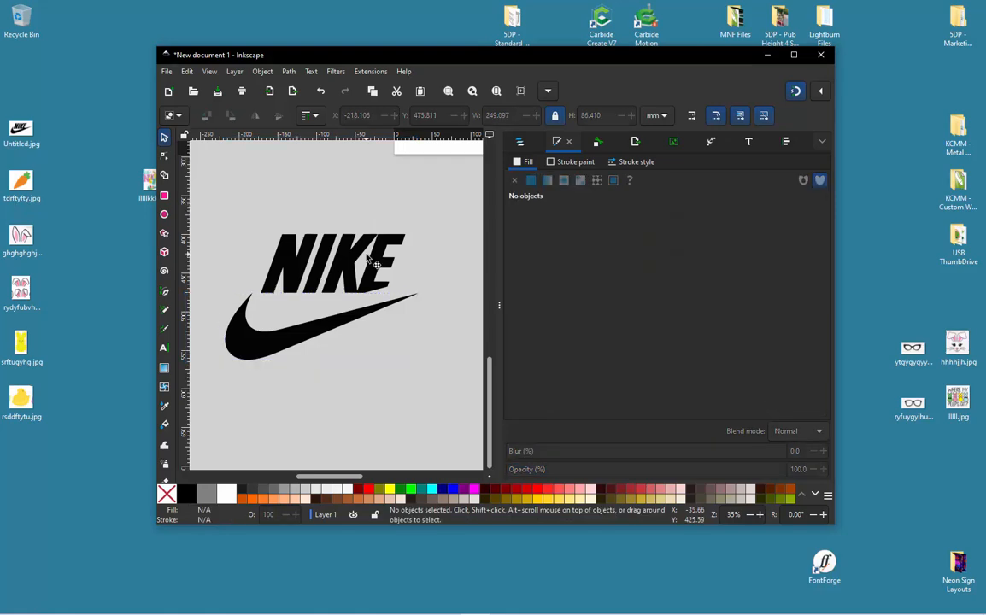
- Break apart the NIKE lettering path into separate letter pieces and clear the selection
{"action": "scroll", "coordinate": [328, 240], "scroll_direction": "up", "scroll_amount": 2, "text": "ctrl"}
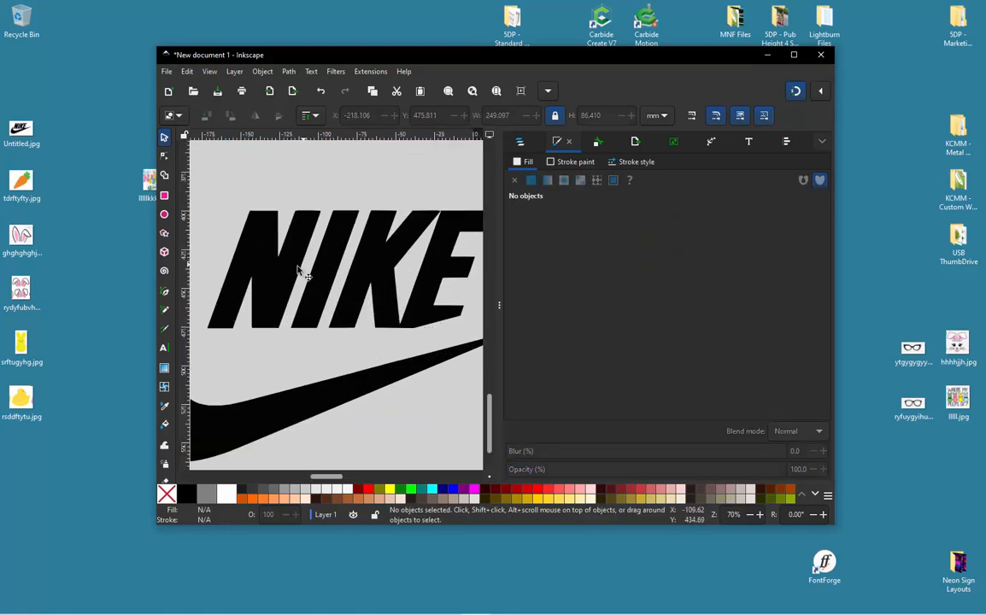
{"action": "left_click", "coordinate": [295, 219]}
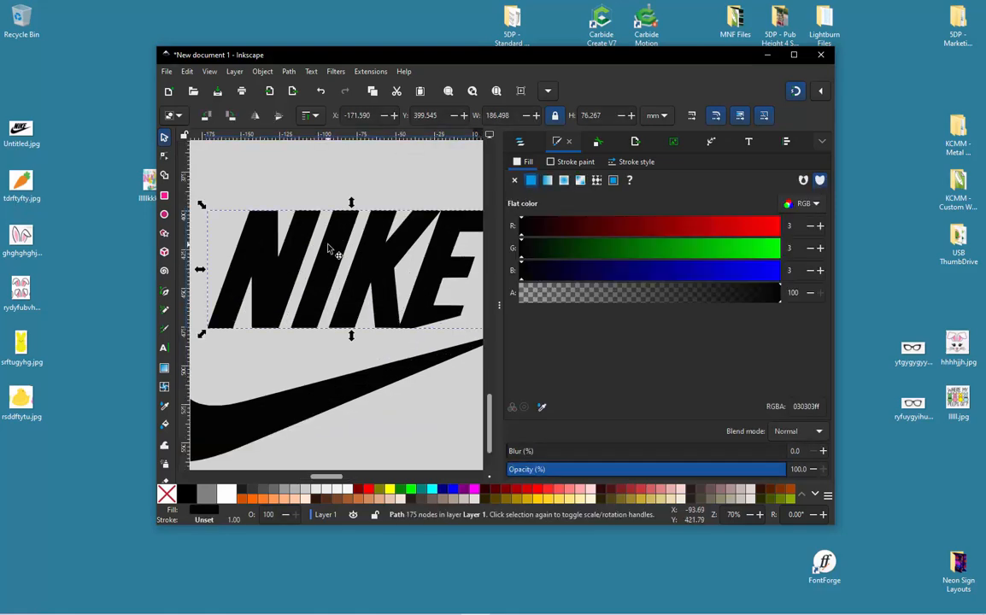
{"action": "key", "text": "n"}
{"action": "left_click", "coordinate": [317, 237]}
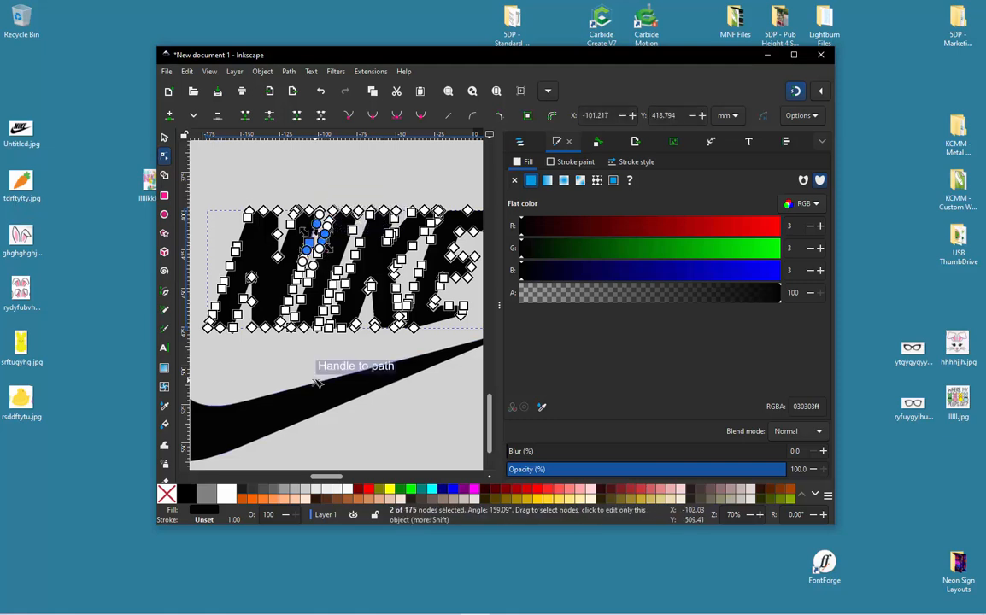
{"action": "left_click", "coordinate": [288, 354]}
{"action": "scroll", "coordinate": [362, 238], "scroll_direction": "up", "scroll_amount": 1, "text": "ctrl"}
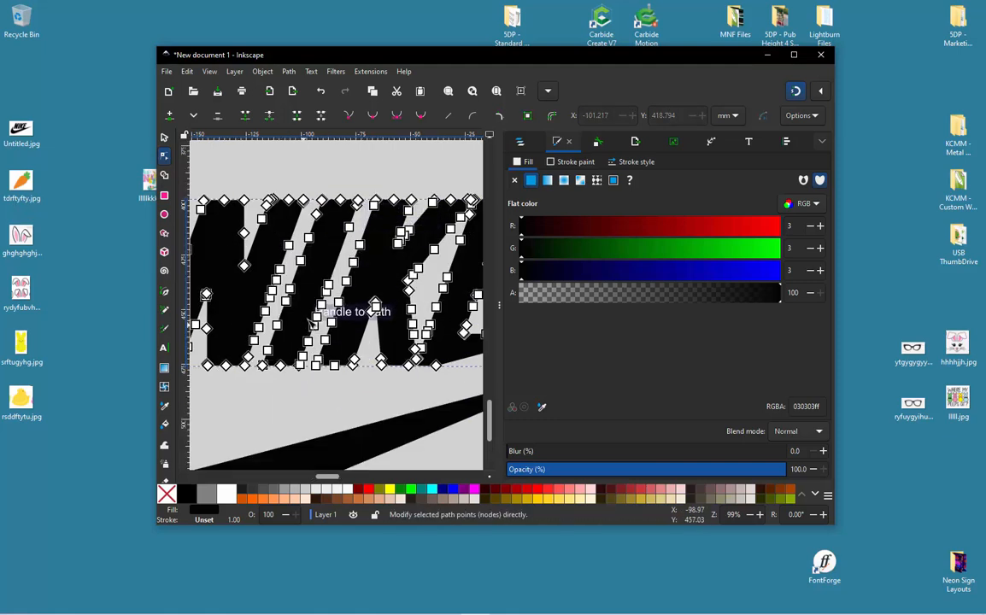
{"action": "scroll", "coordinate": [318, 320], "scroll_direction": "down", "scroll_amount": 1, "text": "ctrl"}
{"action": "left_click", "coordinate": [289, 72]}
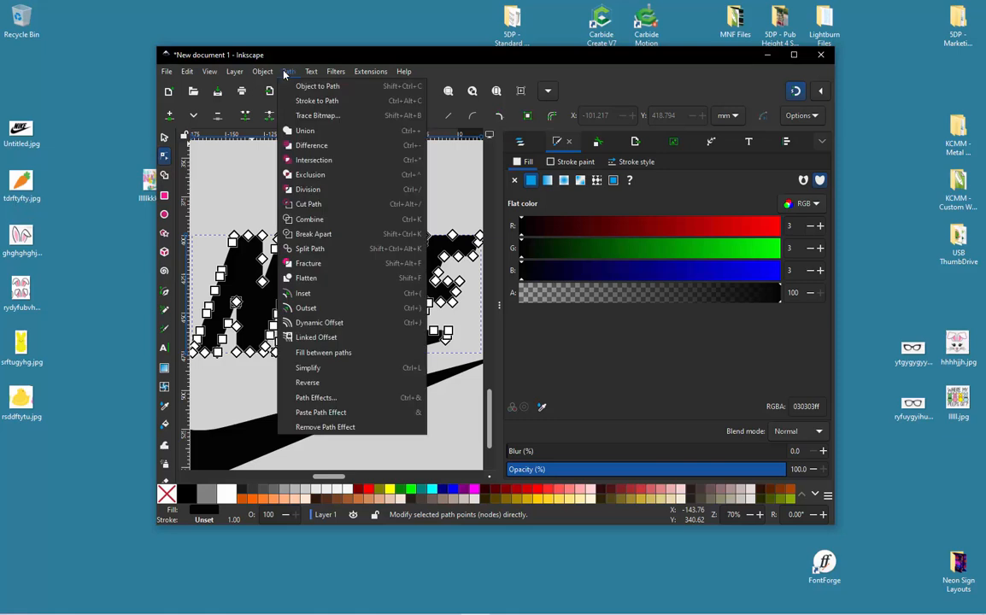
{"action": "left_click", "coordinate": [309, 232]}
{"action": "left_click", "coordinate": [325, 194]}
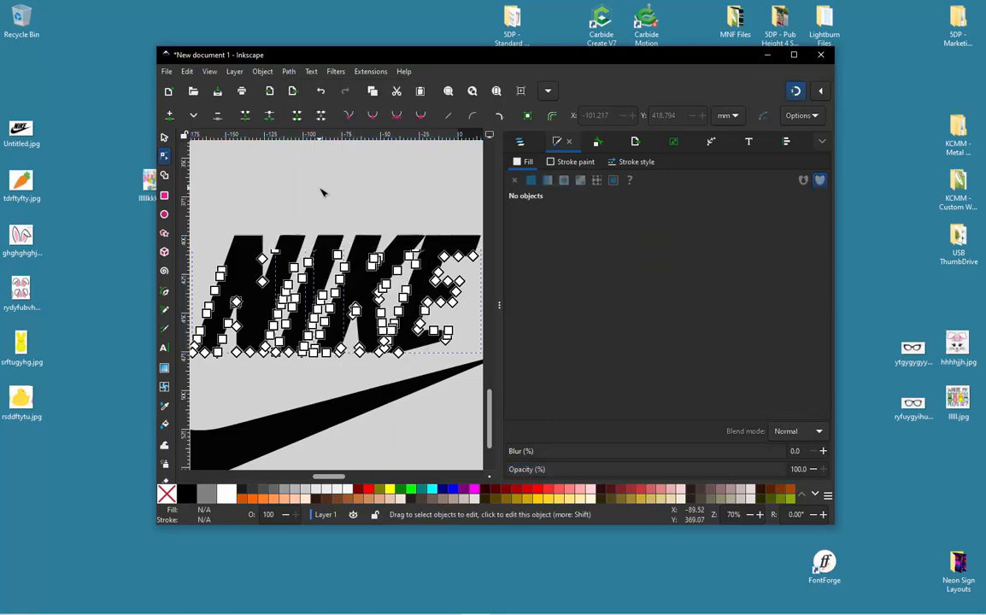
- Delete the letter I from the NIKE lettering
{"action": "left_click", "coordinate": [335, 252]}
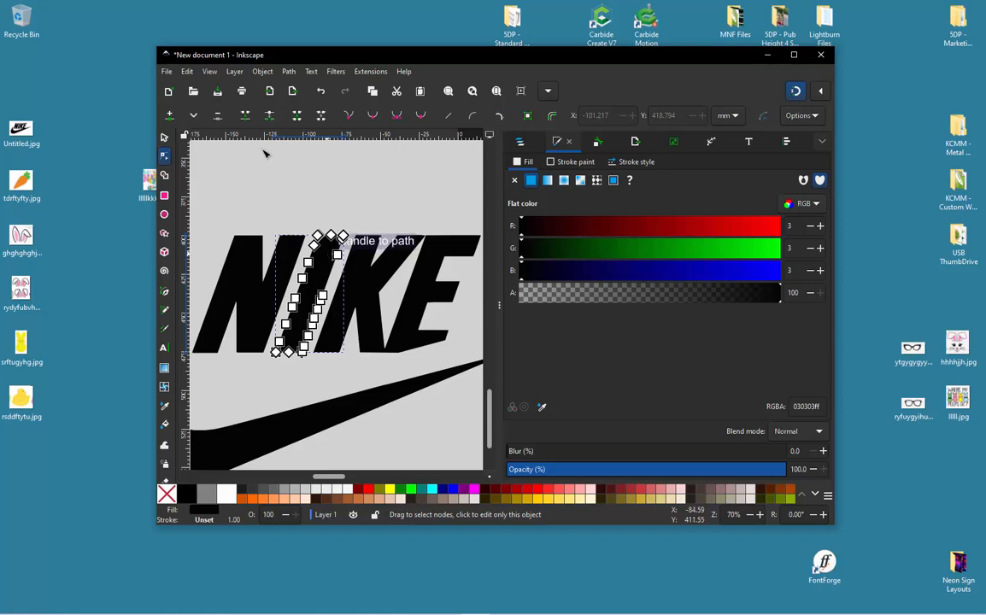
{"action": "left_click", "coordinate": [165, 138]}
{"action": "key", "text": "Delete"}
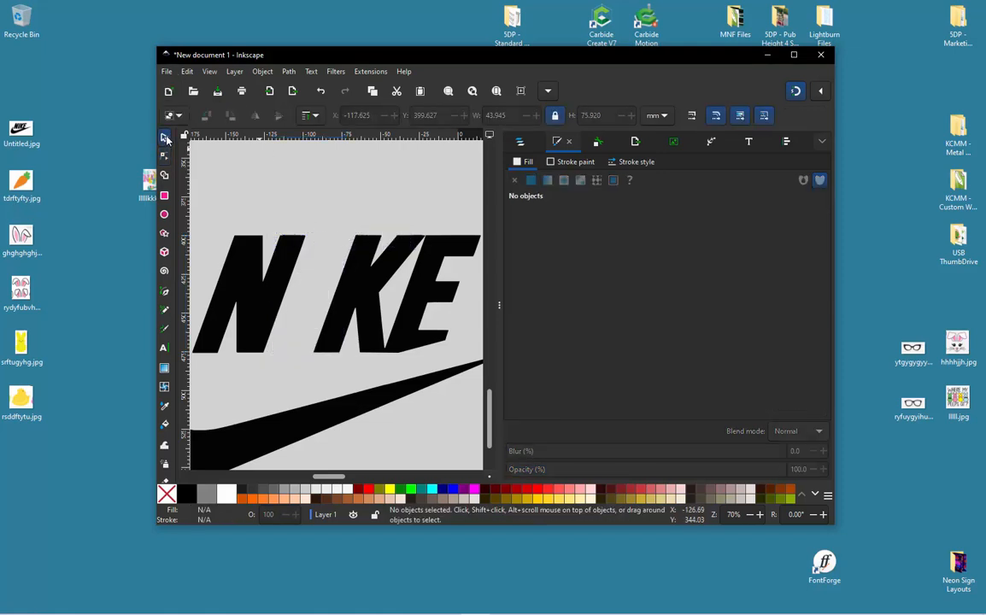
- Move the letter N slightly left, away from the joined K and E
{"action": "scroll", "coordinate": [314, 213], "scroll_direction": "down", "scroll_amount": 1}
{"action": "scroll", "coordinate": [288, 272], "scroll_direction": "up", "scroll_amount": 1}
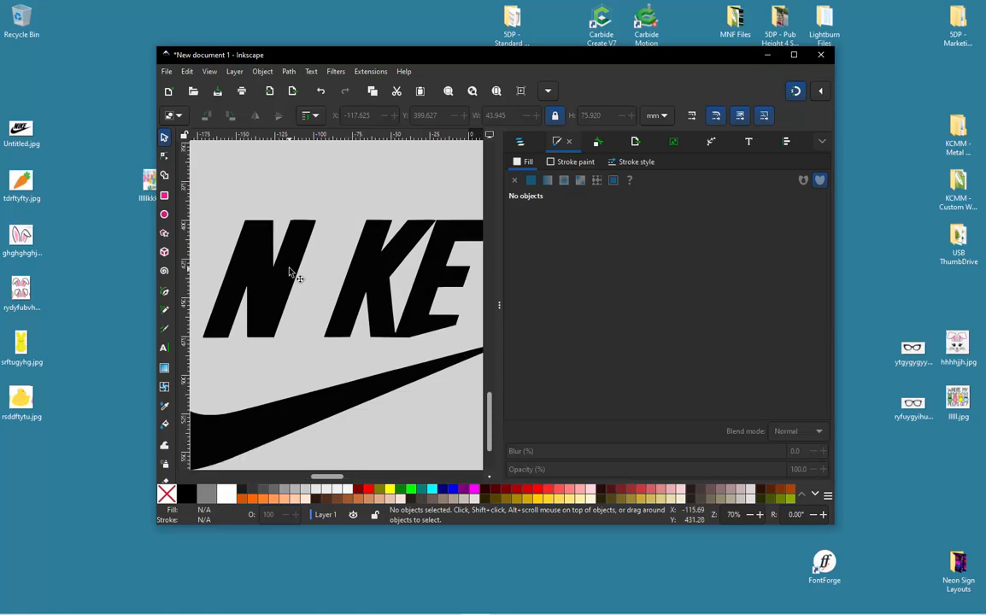
{"action": "left_click", "coordinate": [298, 264]}
{"action": "left_click_drag", "start_coordinate": [291, 265], "coordinate": [275, 266]}
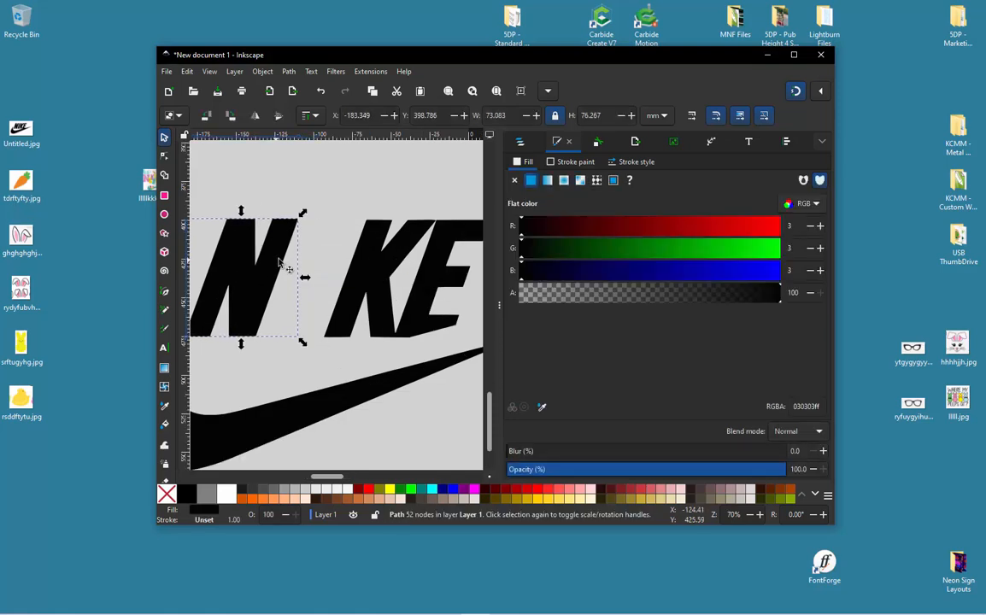
- Try to move the joined K and E toward the N, and undo that move
{"action": "left_click", "coordinate": [398, 264]}
{"action": "left_click_drag", "start_coordinate": [396, 266], "coordinate": [369, 264]}
{"action": "key", "text": "ctrl+z"}
- Draw an open two-segment Pen path from the gap between K and E, through the notch's tip, to below the letters
{"action": "scroll", "coordinate": [399, 350], "scroll_direction": "up", "scroll_amount": 3}
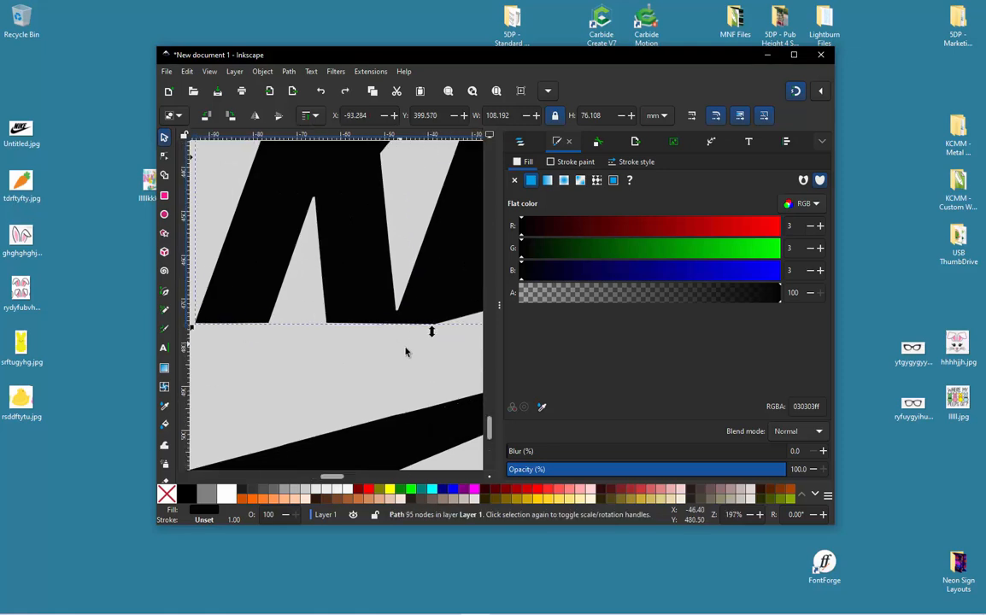
{"action": "scroll", "coordinate": [410, 344], "scroll_direction": "up", "scroll_amount": 3}
{"action": "key", "text": "b"}
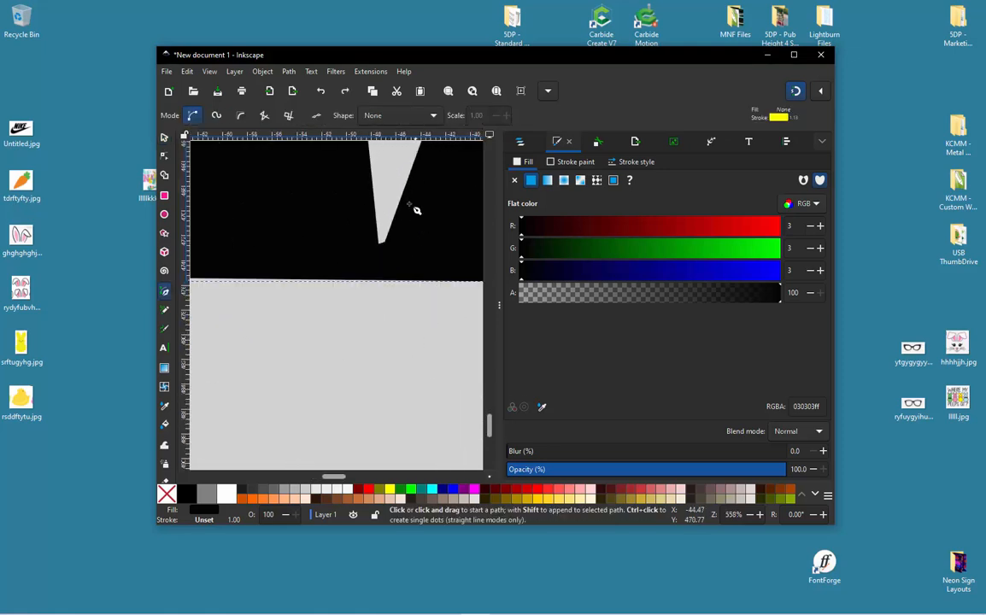
{"action": "left_click", "coordinate": [391, 171]}
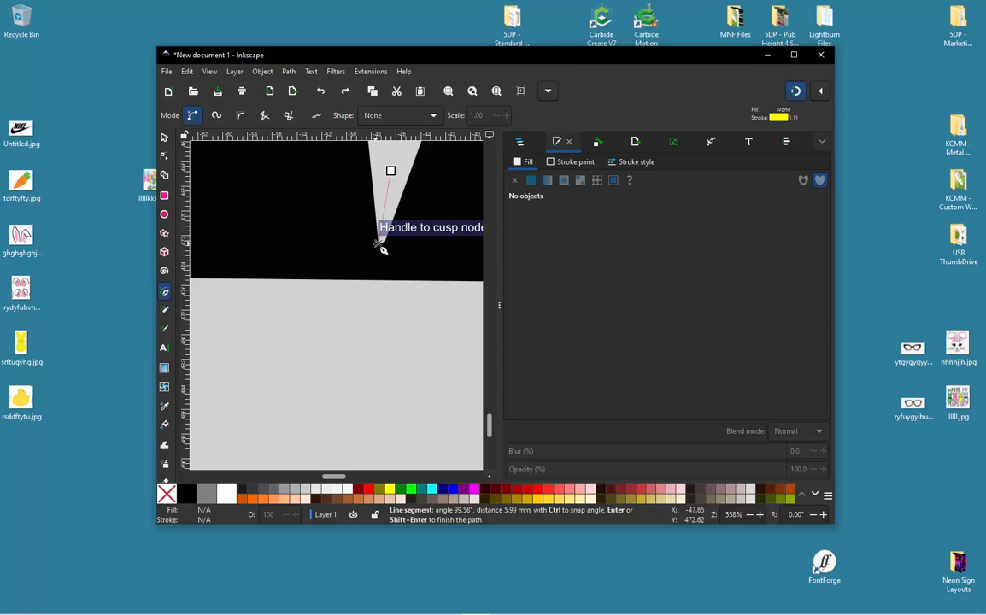
{"action": "left_click", "coordinate": [380, 242]}
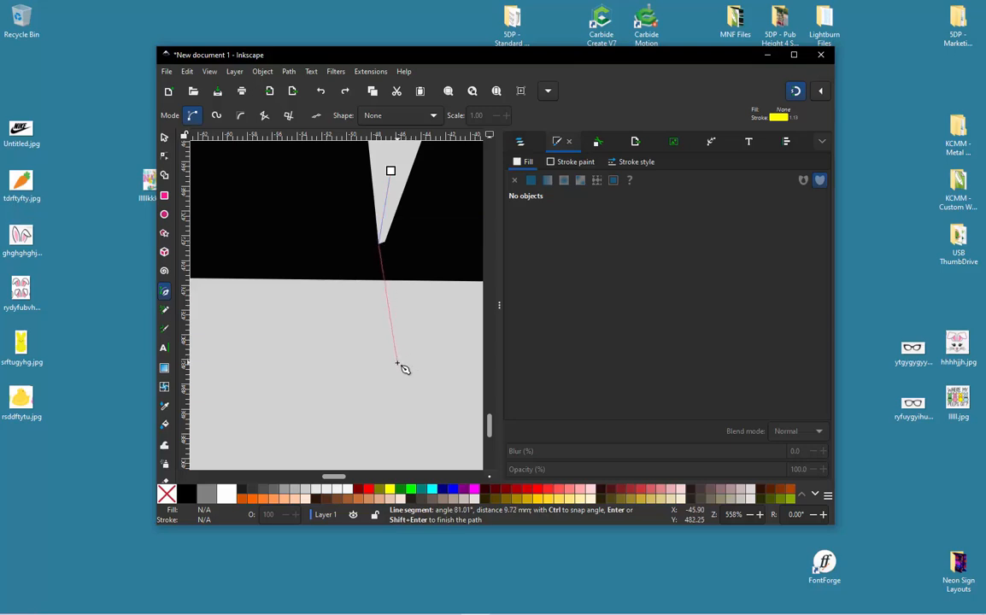
{"action": "double_click", "coordinate": [398, 363]}
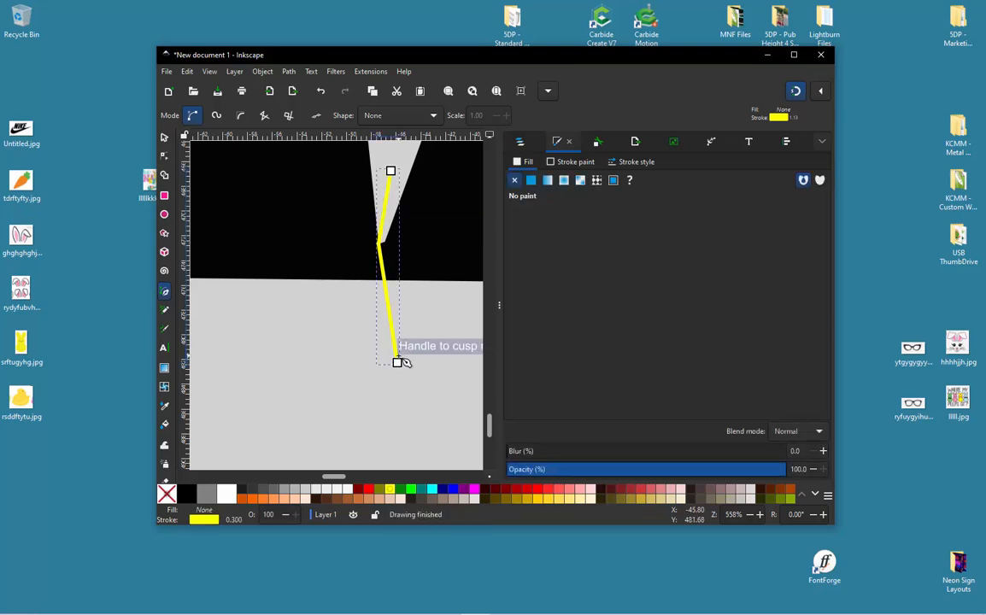
- Select the cutting line together with the joined K and E, and split them with Path Division
{"action": "left_click", "coordinate": [167, 135]}
{"action": "left_click", "coordinate": [320, 213], "text": "shift"}
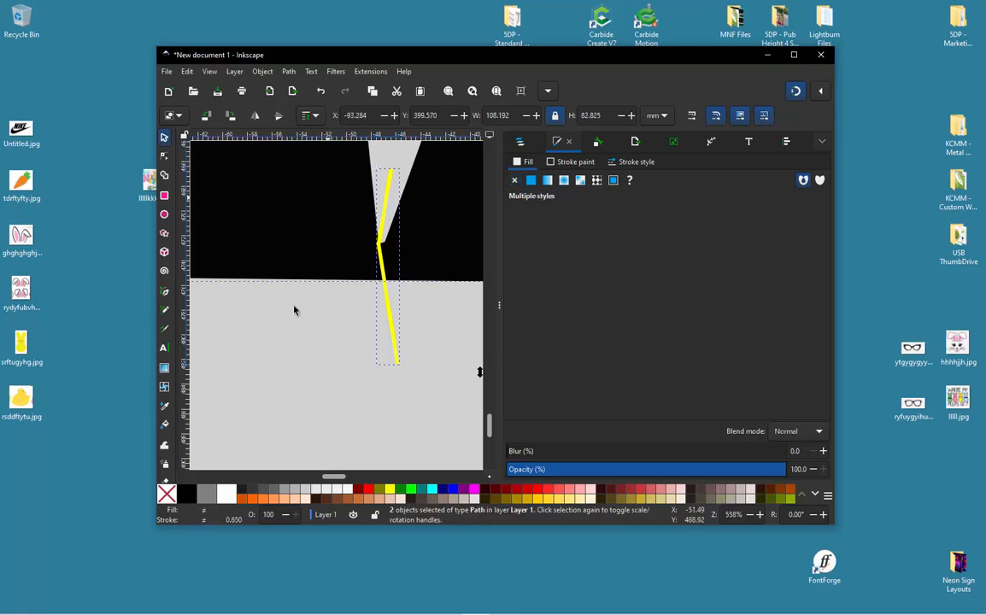
{"action": "left_click", "coordinate": [289, 72]}
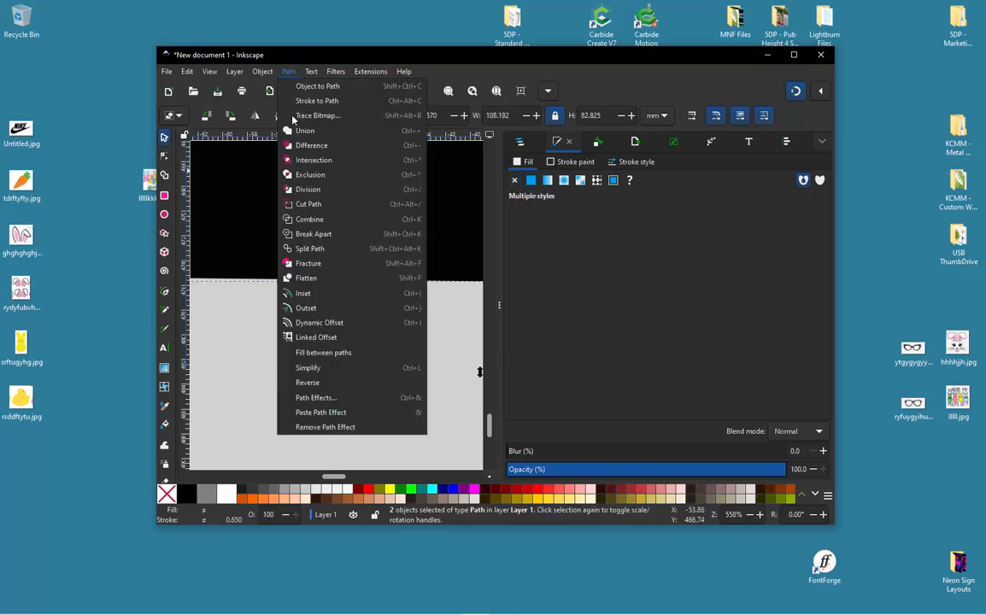
{"action": "left_click", "coordinate": [305, 188]}
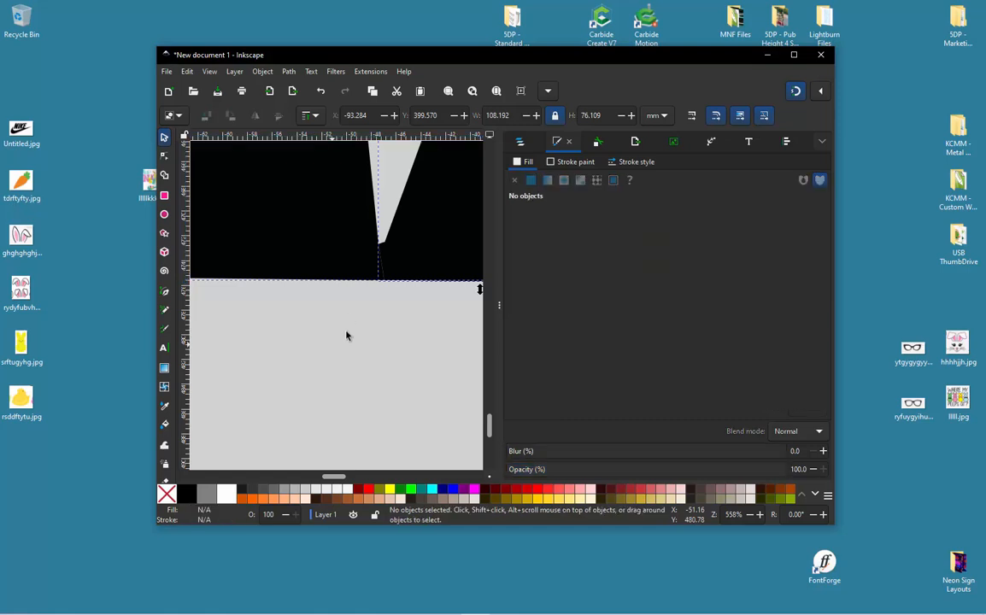
- Move the separated K left away from the E, undo that move, and clear the selection
{"action": "left_click", "coordinate": [366, 268]}
{"action": "left_click_drag", "start_coordinate": [365, 268], "coordinate": [313, 271]}
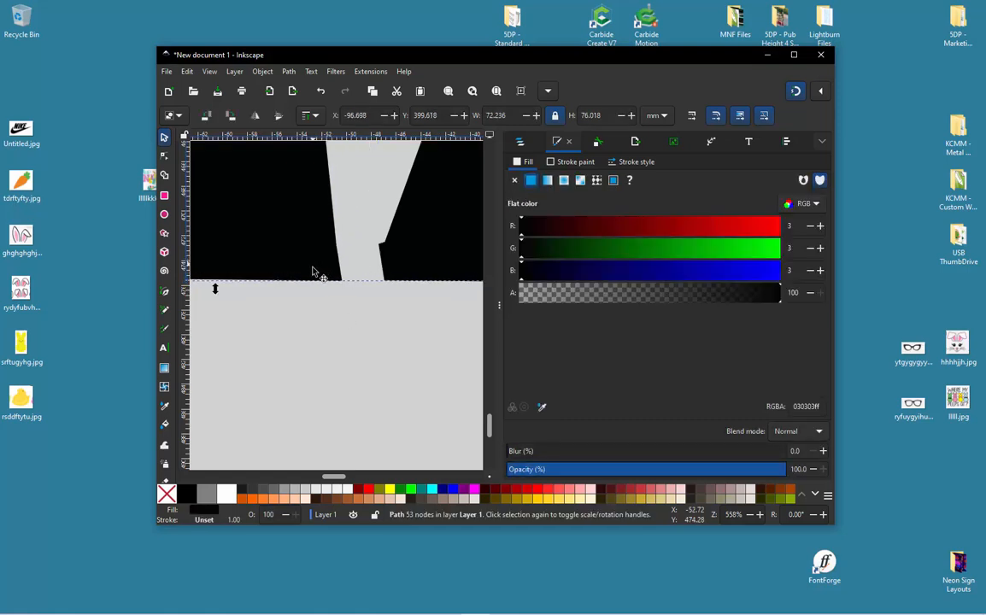
{"action": "key", "text": "ctrl+z"}
{"action": "key", "text": "Escape"}
{"action": "scroll", "coordinate": [370, 313], "scroll_direction": "down", "scroll_amount": 6}
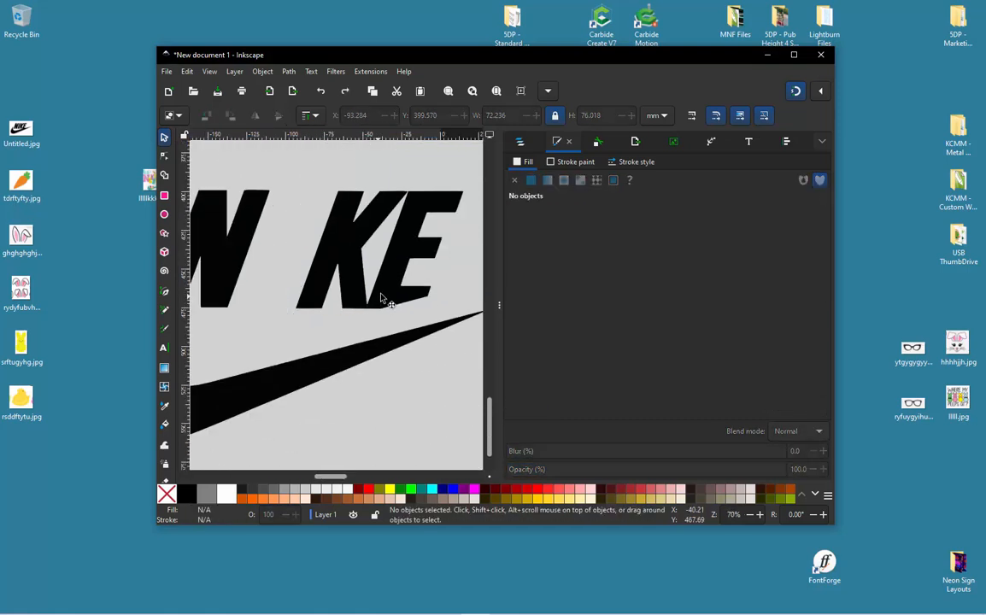
- Move the separated letter E slightly right, away from the K, and select the K
{"action": "left_click", "coordinate": [409, 265]}
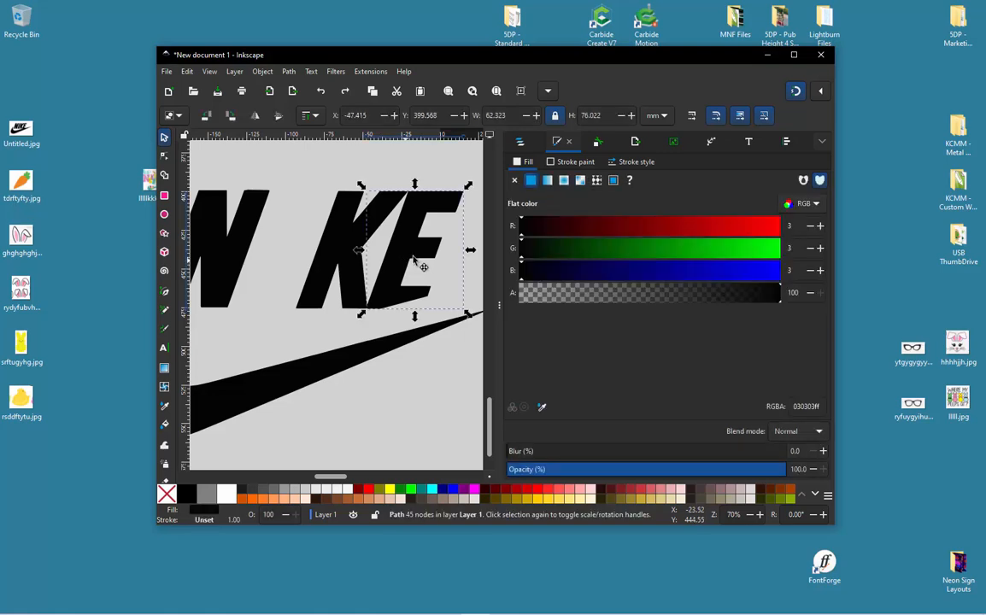
{"action": "left_click_drag", "start_coordinate": [409, 265], "coordinate": [420, 267]}
{"action": "left_click", "coordinate": [278, 179]}
{"action": "left_click_drag", "start_coordinate": [279, 180], "coordinate": [473, 326]}
{"action": "left_click_drag", "start_coordinate": [352, 253], "coordinate": [362, 248]}
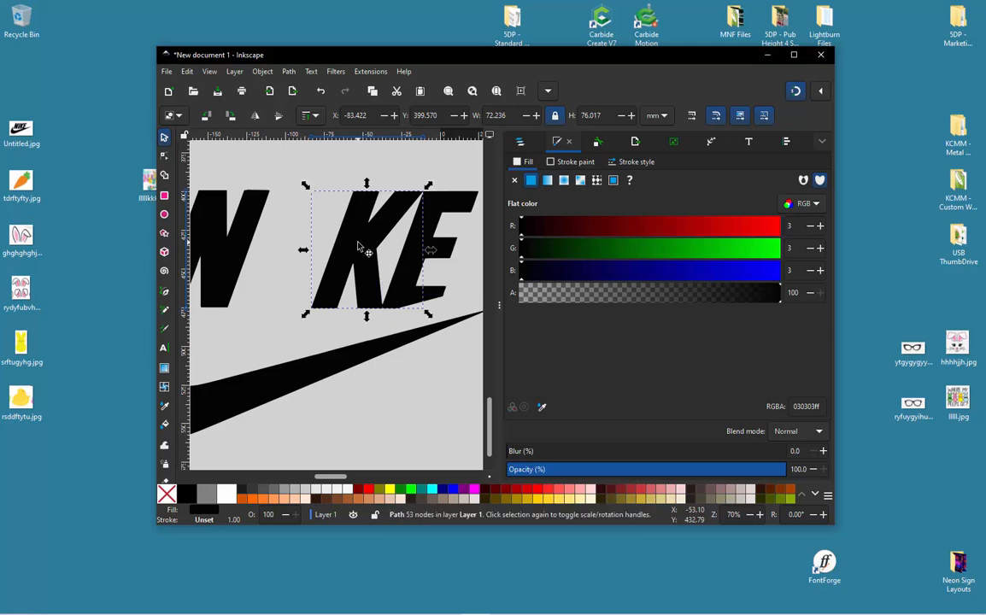
- Select the K and E together, move them slightly right, away from the N, and clear the selection
{"action": "left_click", "coordinate": [282, 164]}
{"action": "left_click_drag", "start_coordinate": [281, 164], "coordinate": [459, 349]}
{"action": "left_click_drag", "start_coordinate": [326, 293], "coordinate": [341, 286]}
{"action": "key", "text": "Escape"}
{"action": "scroll", "coordinate": [342, 291], "scroll_direction": "down", "scroll_amount": 4}
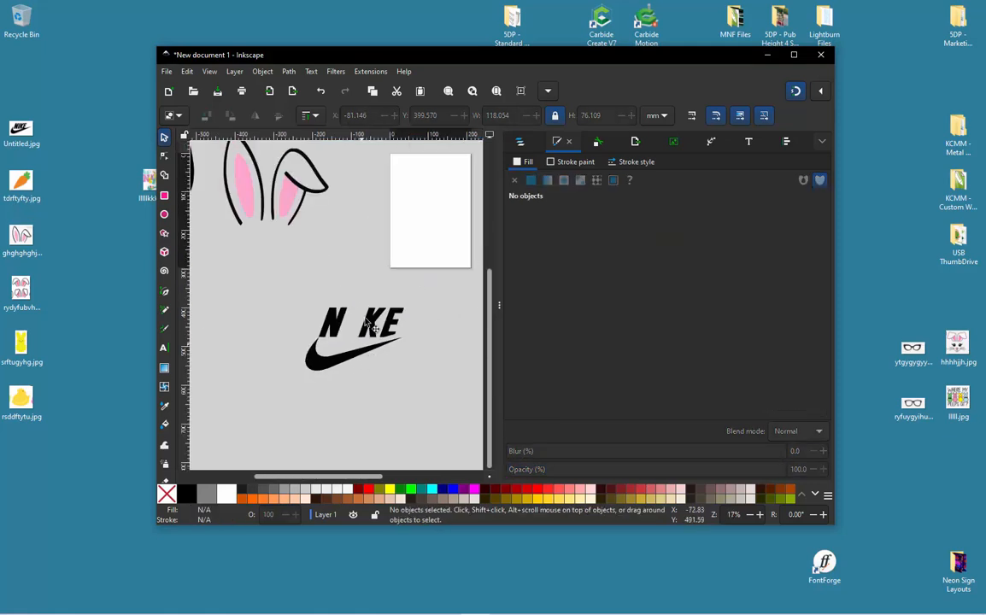
- Trace the left half of the pink bunny in the reference image with straight Pen segments, from between the ears to the body's base
{"action": "scroll", "coordinate": [266, 339], "scroll_direction": "down", "scroll_amount": 3}
{"action": "scroll", "coordinate": [447, 211], "scroll_direction": "up", "scroll_amount": 5}
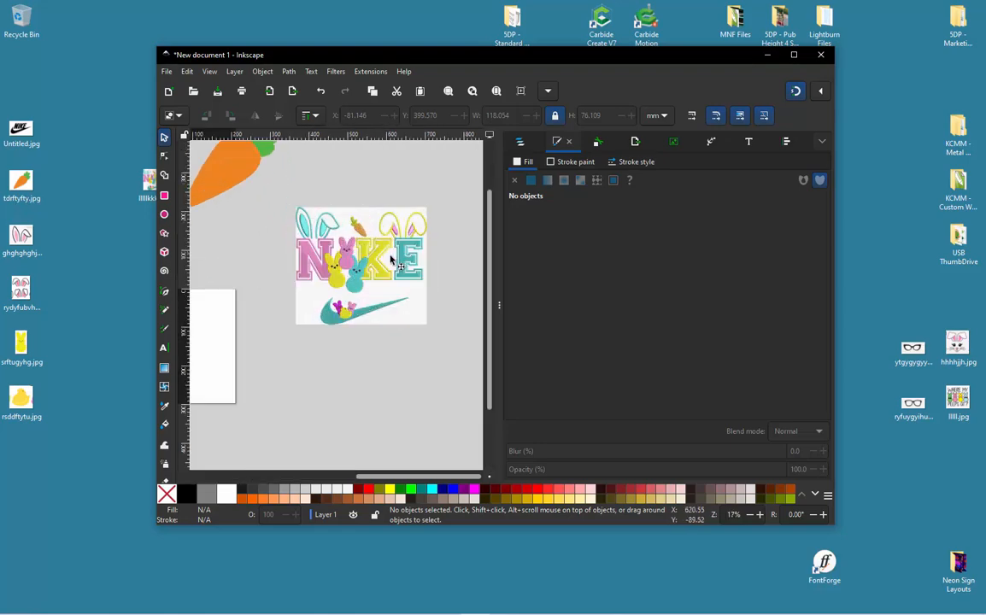
{"action": "scroll", "coordinate": [322, 285], "scroll_direction": "up", "scroll_amount": 5}
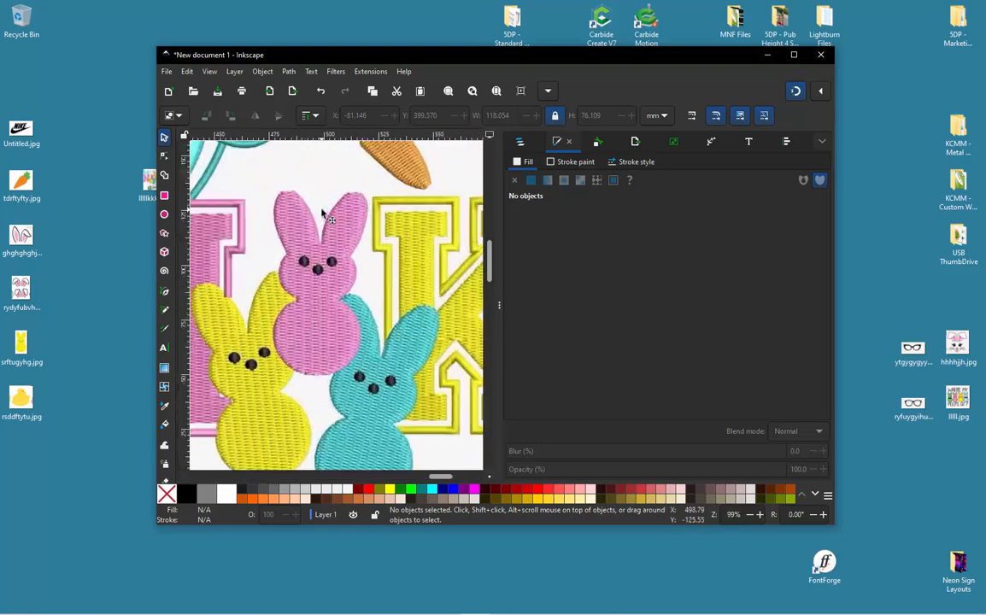
{"action": "scroll", "coordinate": [326, 239], "scroll_direction": "down", "scroll_amount": 2}
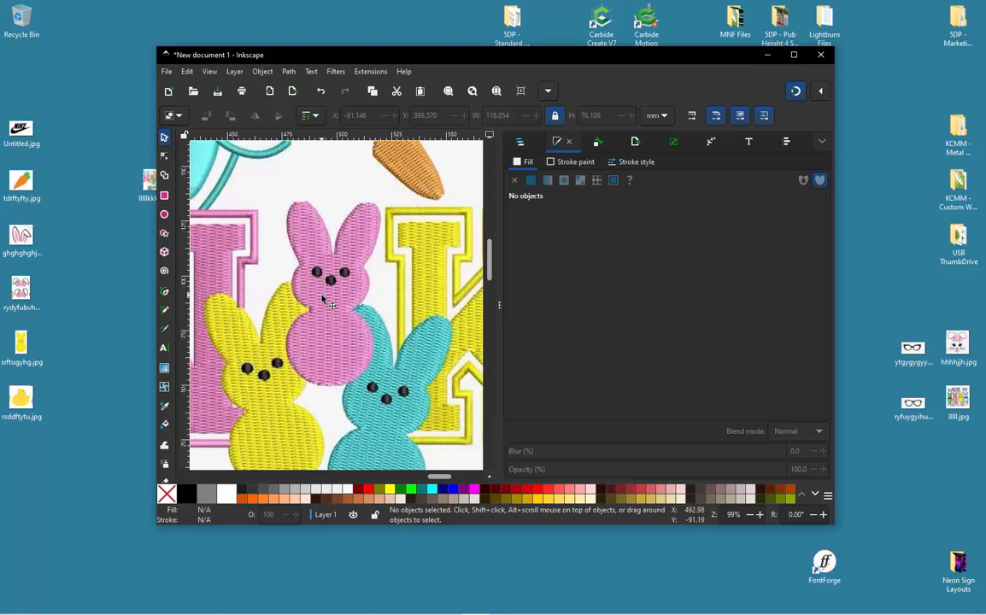
{"action": "key", "text": "b"}
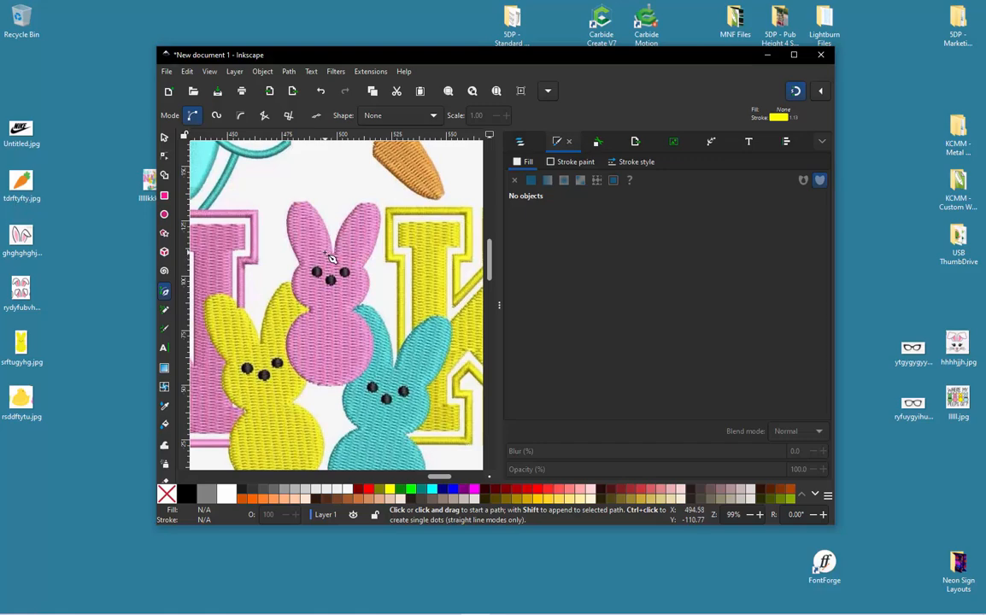
{"action": "scroll", "coordinate": [258, 227], "scroll_direction": "up", "scroll_amount": 1, "text": "ctrl"}
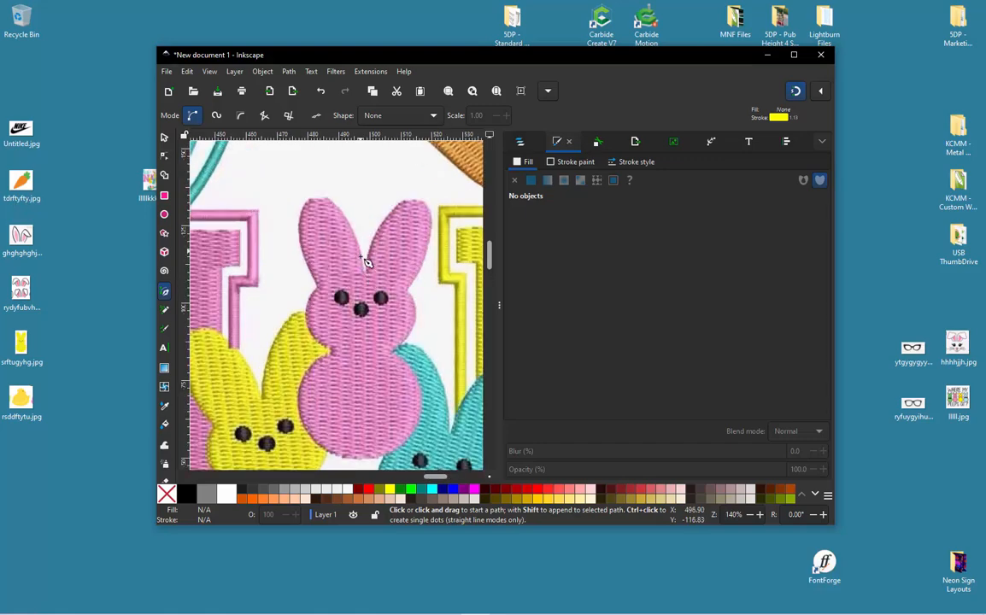
{"action": "left_click", "coordinate": [365, 272]}
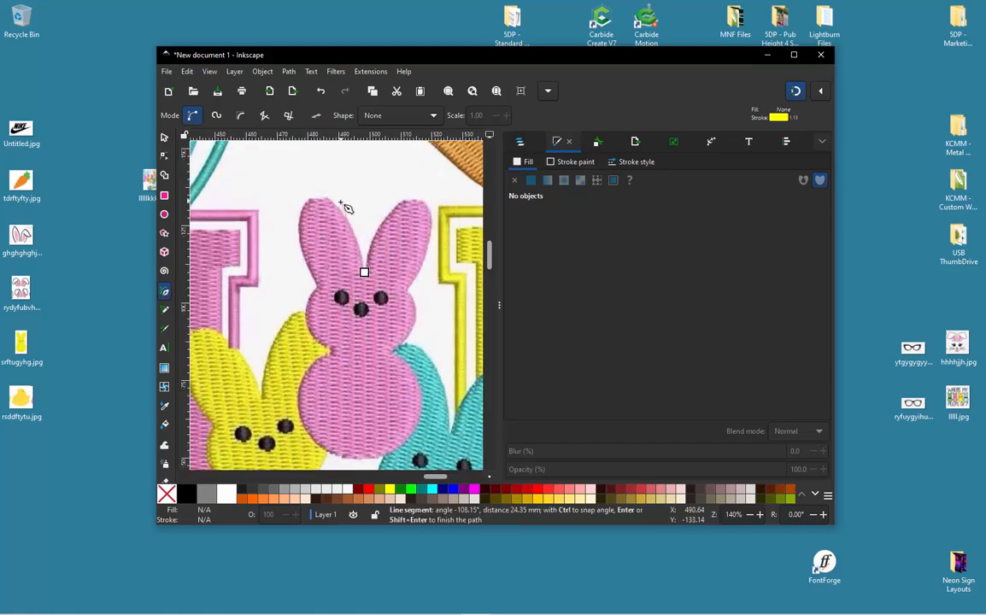
{"action": "left_click", "coordinate": [337, 206]}
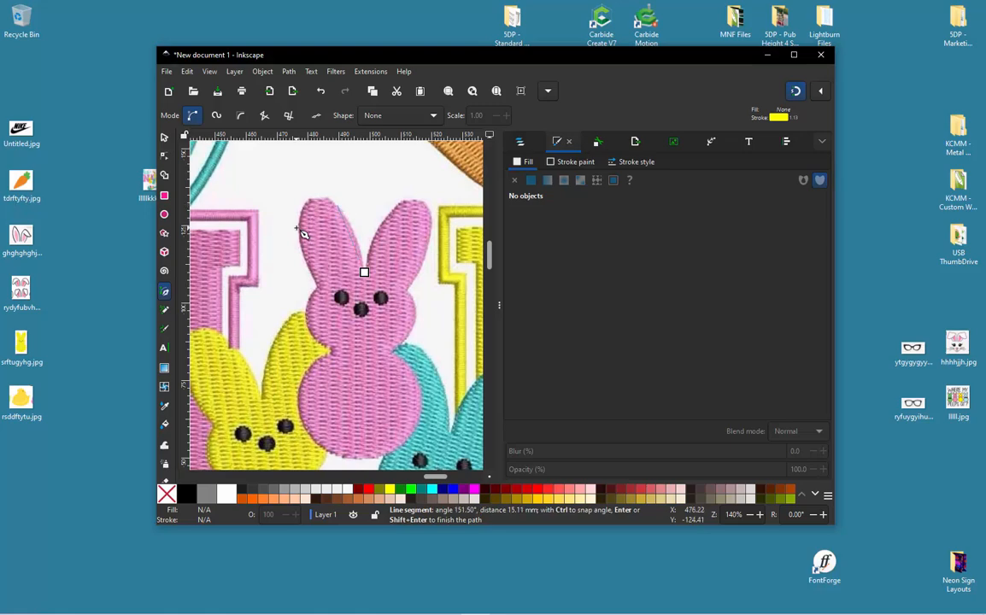
{"action": "left_click", "coordinate": [323, 292]}
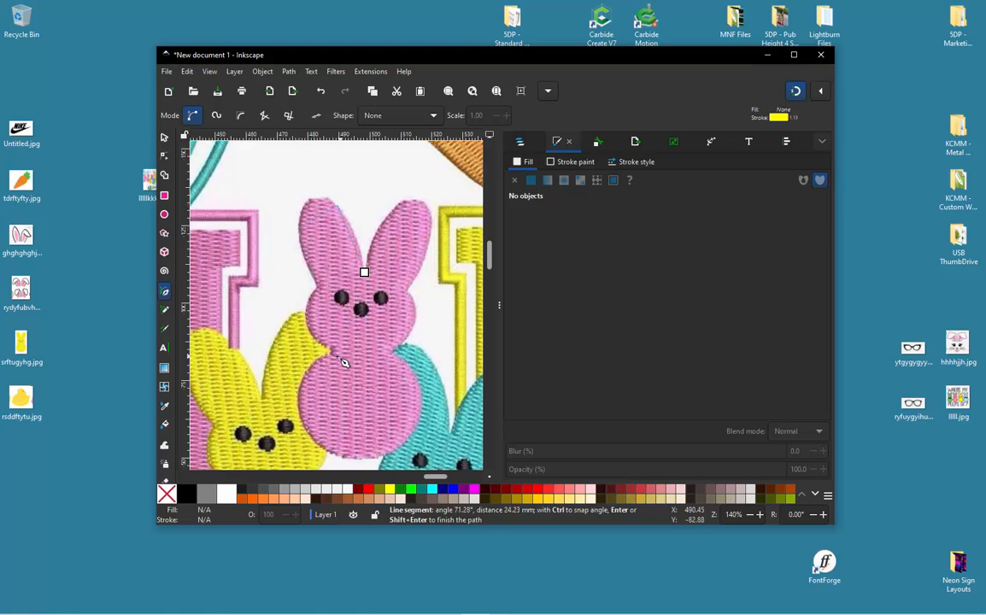
{"action": "left_click", "coordinate": [337, 361]}
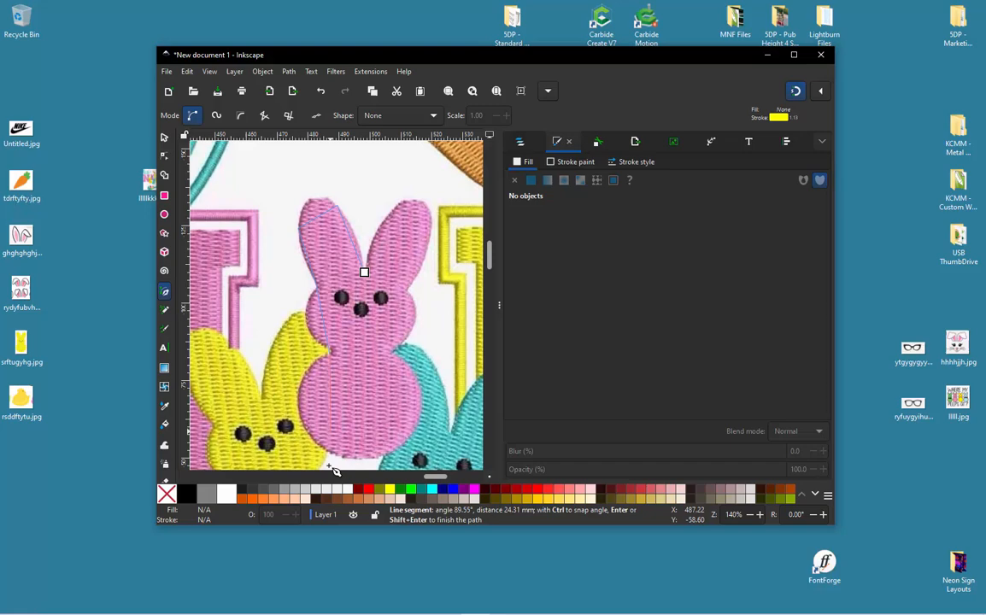
{"action": "left_click", "coordinate": [304, 417]}
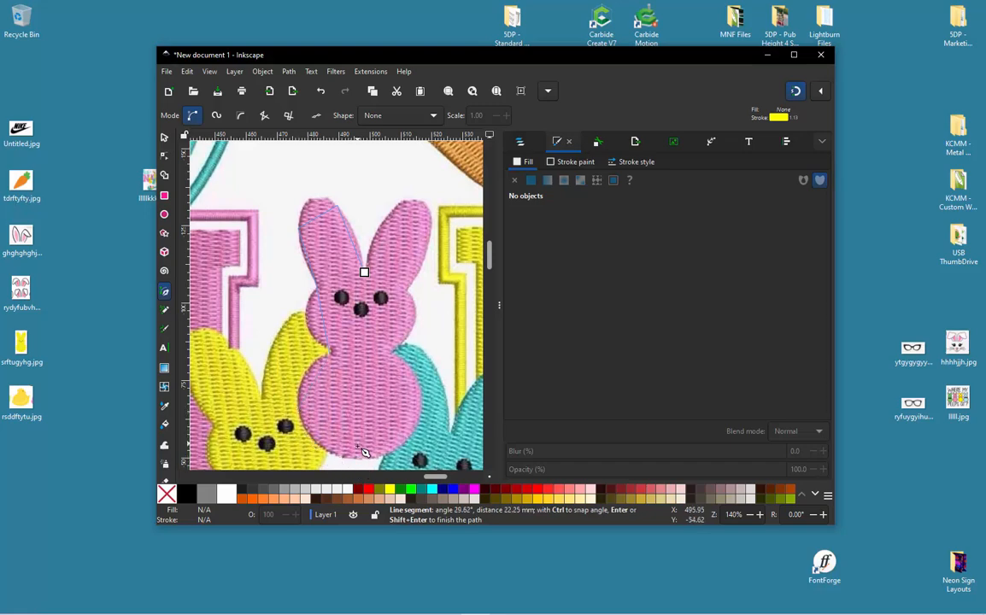
{"action": "key", "text": "Return"}
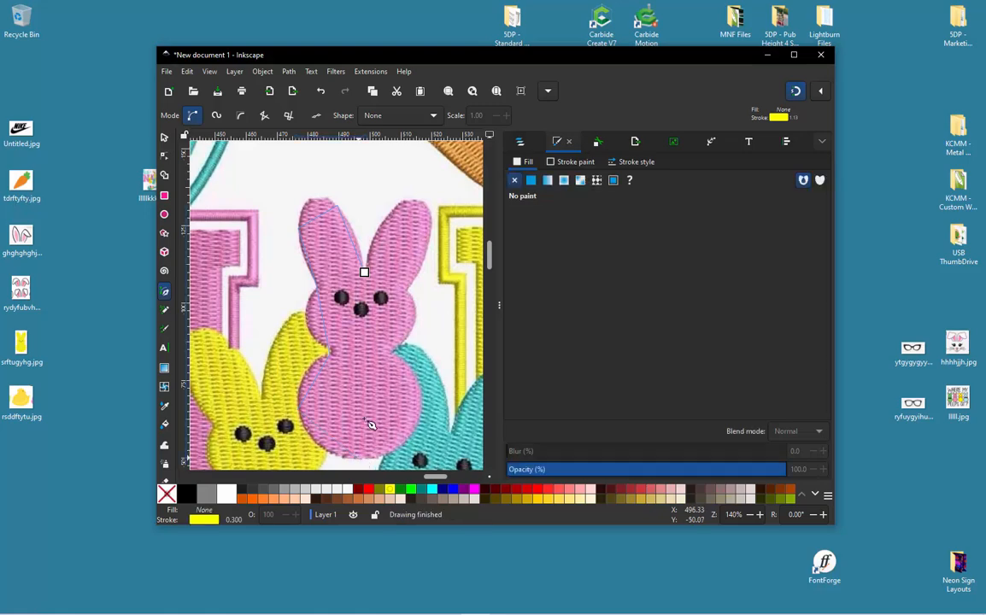
- Bend the three path segments around the pink bunny's left ear into curves that follow its inner side, outer side and tip
{"action": "scroll", "coordinate": [314, 218], "scroll_direction": "up", "scroll_amount": 1}
{"action": "scroll", "coordinate": [345, 215], "scroll_direction": "up", "scroll_amount": 2}
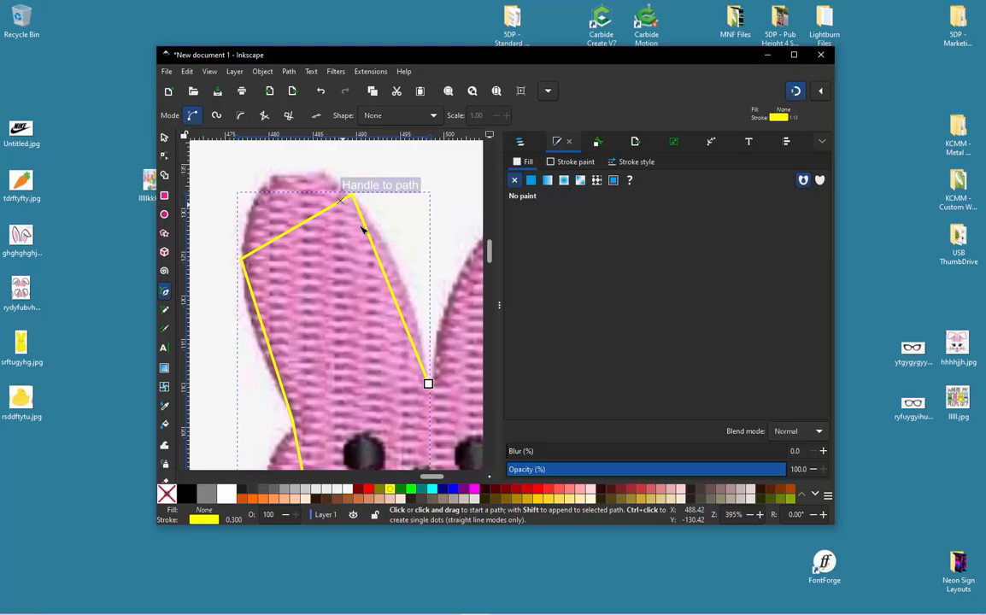
{"action": "key", "text": "n"}
{"action": "left_click_drag", "start_coordinate": [376, 257], "coordinate": [409, 282]}
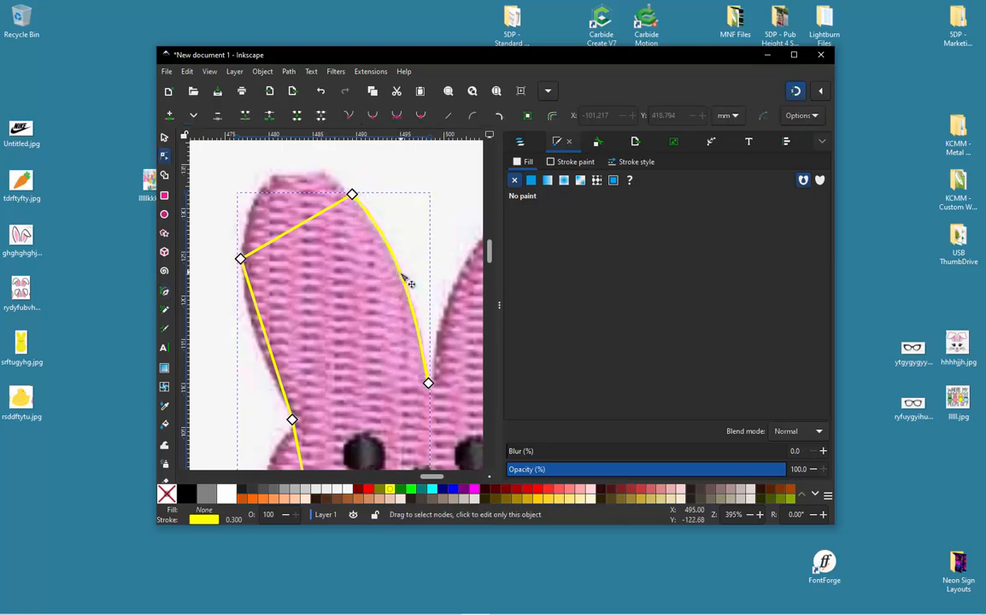
{"action": "left_click_drag", "start_coordinate": [256, 297], "coordinate": [266, 342]}
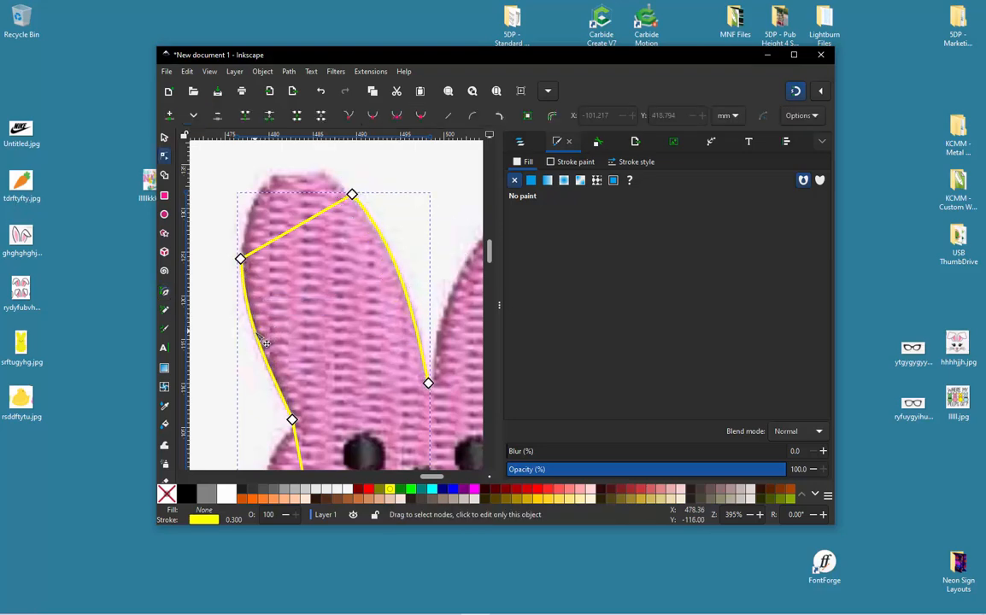
{"action": "left_click_drag", "start_coordinate": [271, 229], "coordinate": [265, 181]}
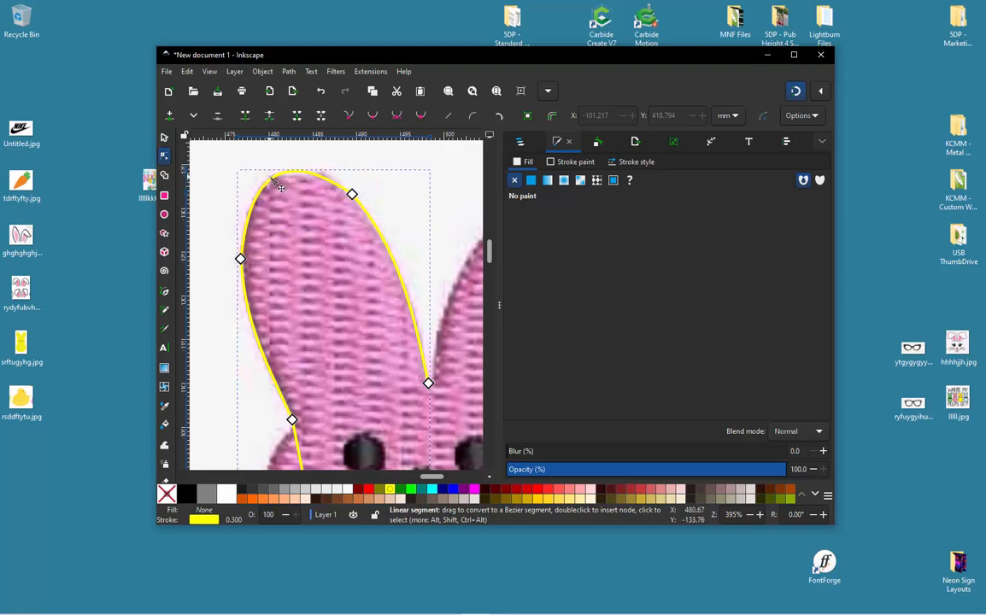
- Maximize the window and refine the ear tip's curve by adjusting the handle of its upper right node
{"action": "double_click", "coordinate": [541, 60]}
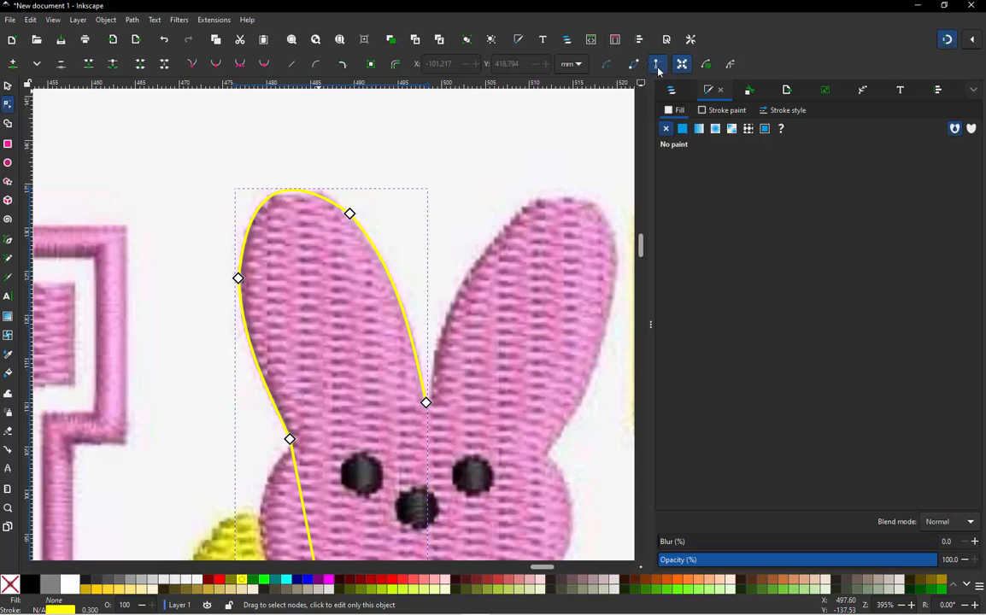
{"action": "left_click", "coordinate": [349, 213]}
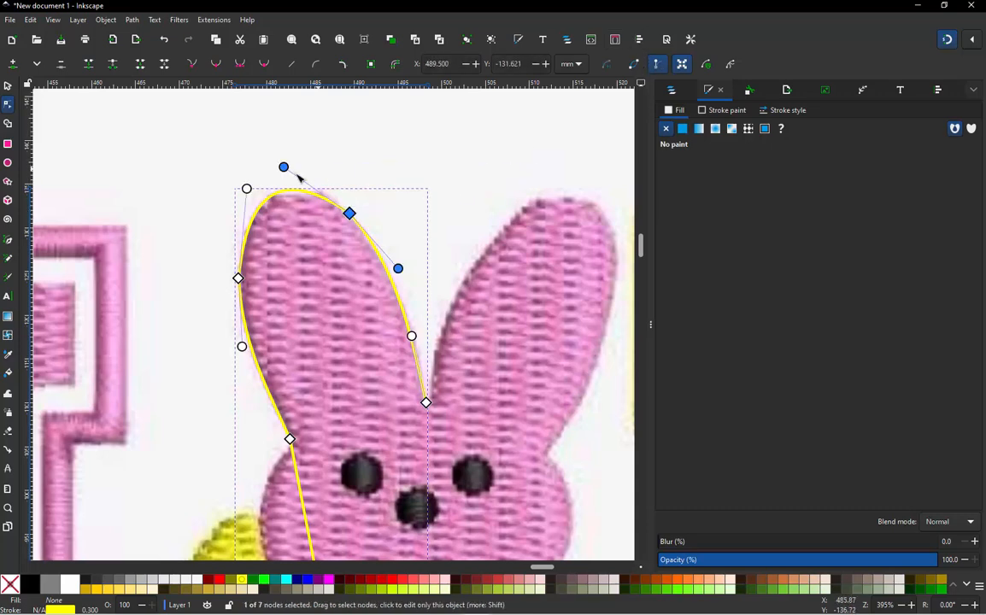
{"action": "left_click_drag", "start_coordinate": [285, 168], "coordinate": [242, 191]}
- Curve the segment along the bunny's left cheek outward and adjust the neck node's handle to match the edge
{"action": "scroll", "coordinate": [333, 166], "scroll_direction": "down", "scroll_amount": 2}
{"action": "scroll", "coordinate": [330, 303], "scroll_direction": "up", "scroll_amount": 1}
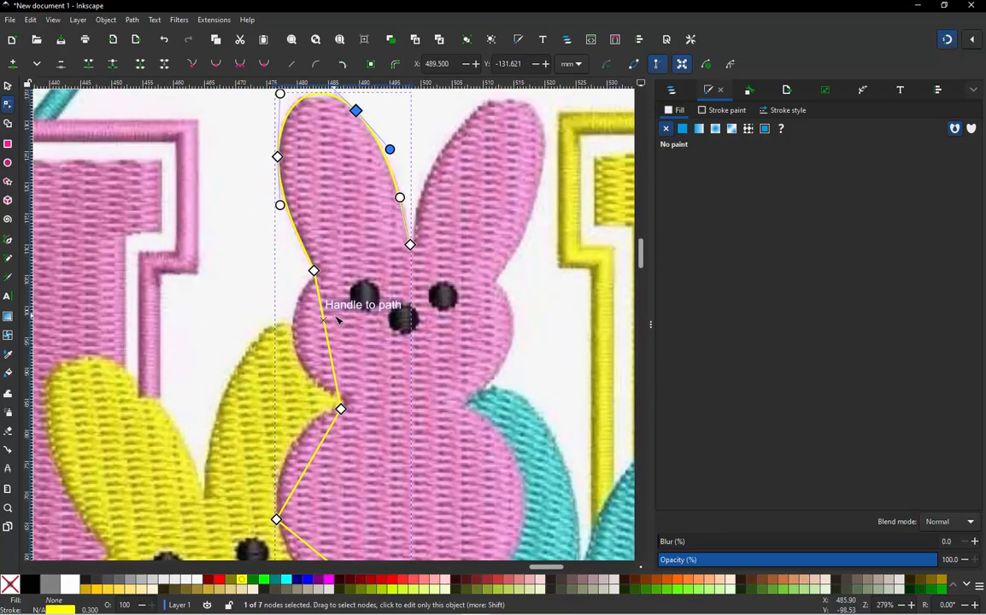
{"action": "left_click_drag", "start_coordinate": [327, 329], "coordinate": [357, 388]}
{"action": "left_click", "coordinate": [341, 409]}
{"action": "scroll", "coordinate": [333, 410], "scroll_direction": "up", "scroll_amount": 2}
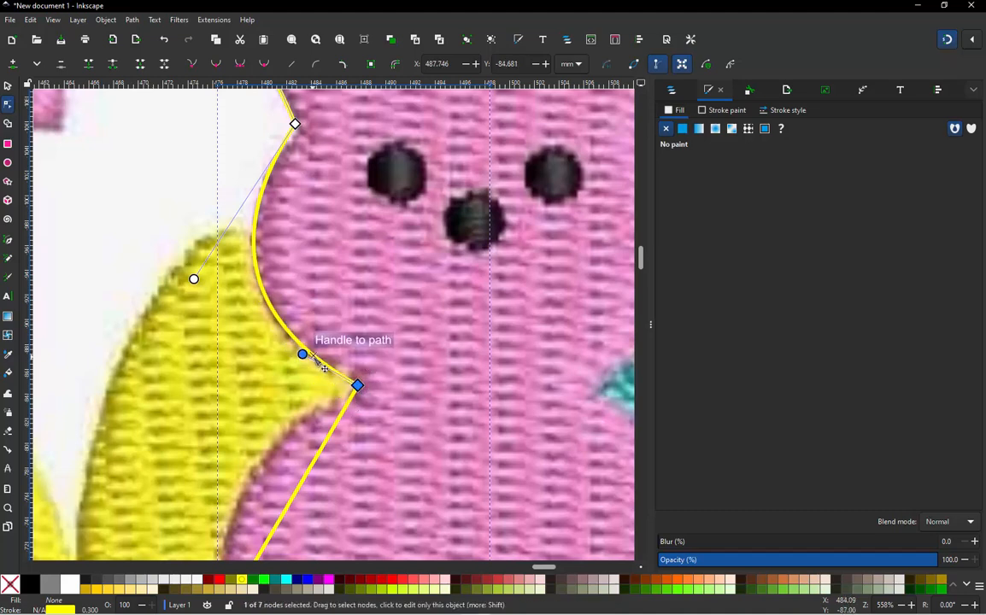
{"action": "left_click_drag", "start_coordinate": [303, 354], "coordinate": [301, 369]}
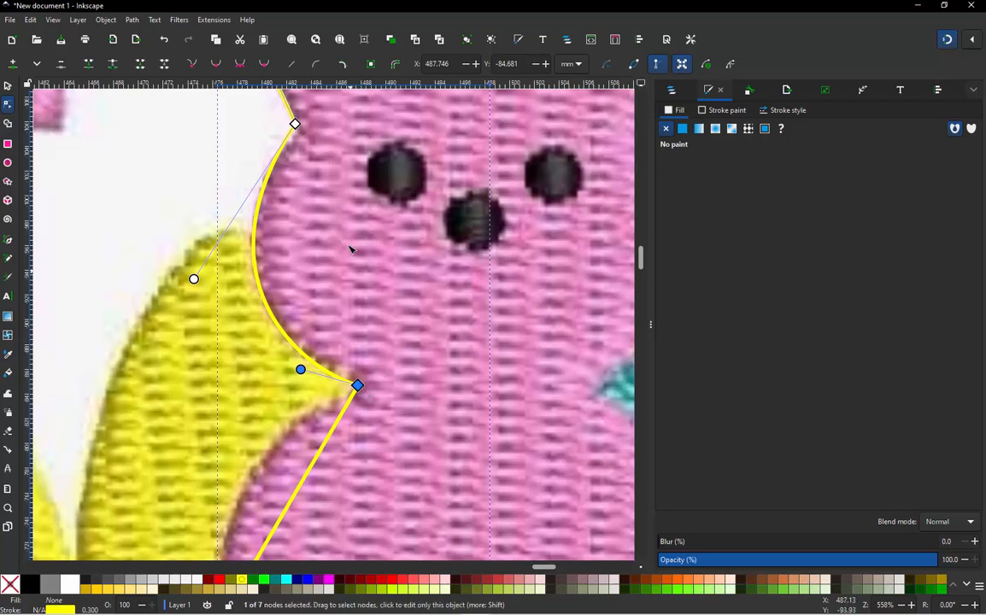
- Curve the segment from the neck to the body's left side outward and adjust the side node's handle to match the pink bunny's edge
{"action": "scroll", "coordinate": [348, 243], "scroll_direction": "down", "scroll_amount": 3}
{"action": "scroll", "coordinate": [296, 353], "scroll_direction": "up", "scroll_amount": 2}
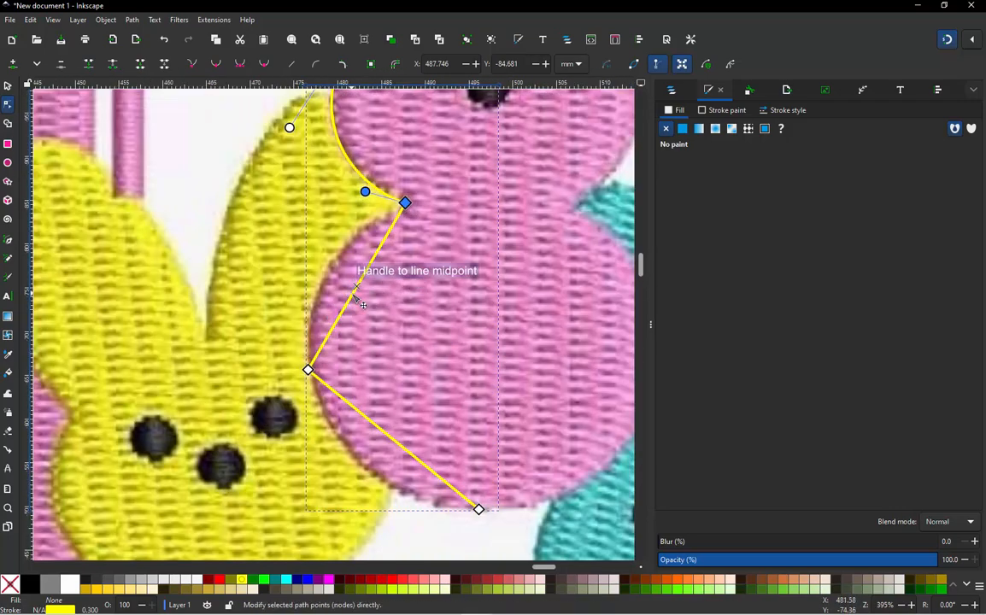
{"action": "left_click_drag", "start_coordinate": [353, 292], "coordinate": [330, 276]}
{"action": "left_click", "coordinate": [356, 289]}
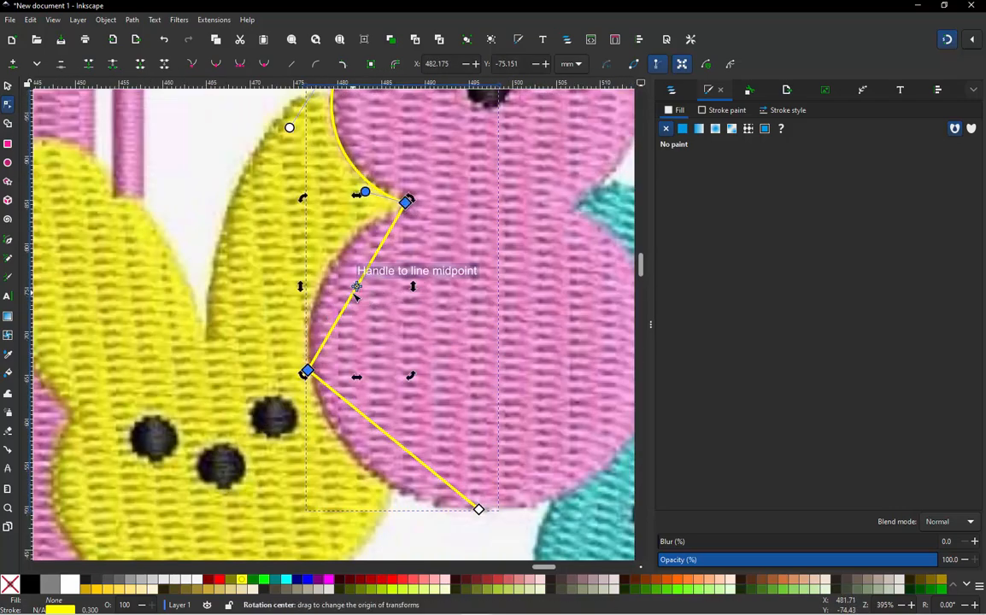
{"action": "left_click", "coordinate": [346, 284]}
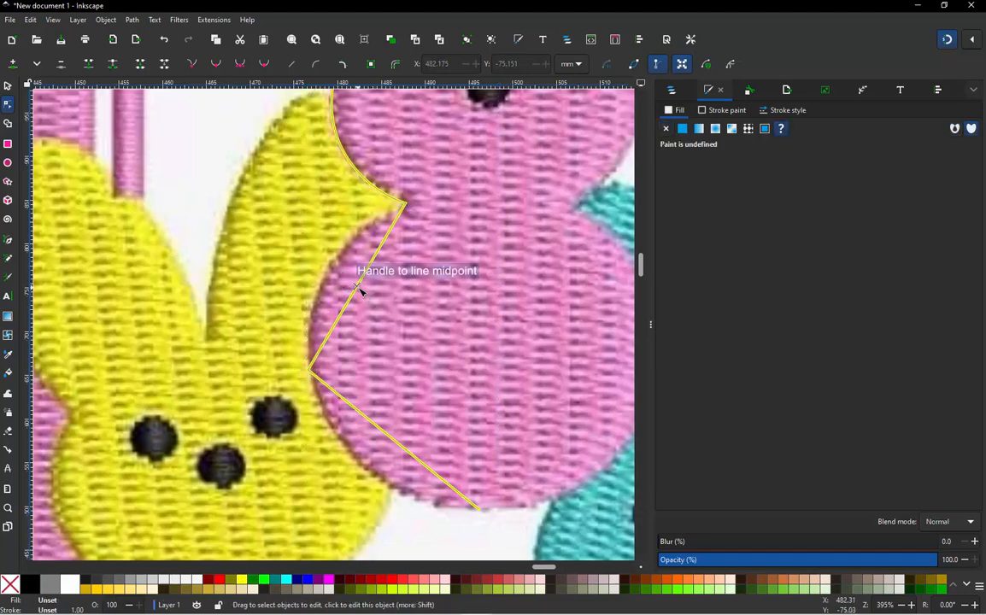
{"action": "key", "text": "Escape"}
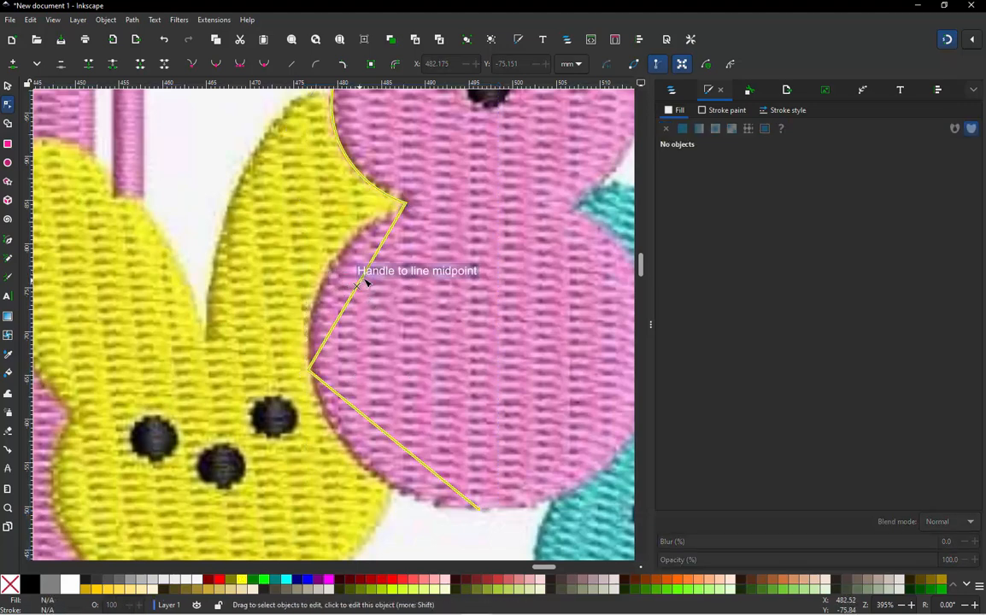
{"action": "left_click", "coordinate": [374, 252]}
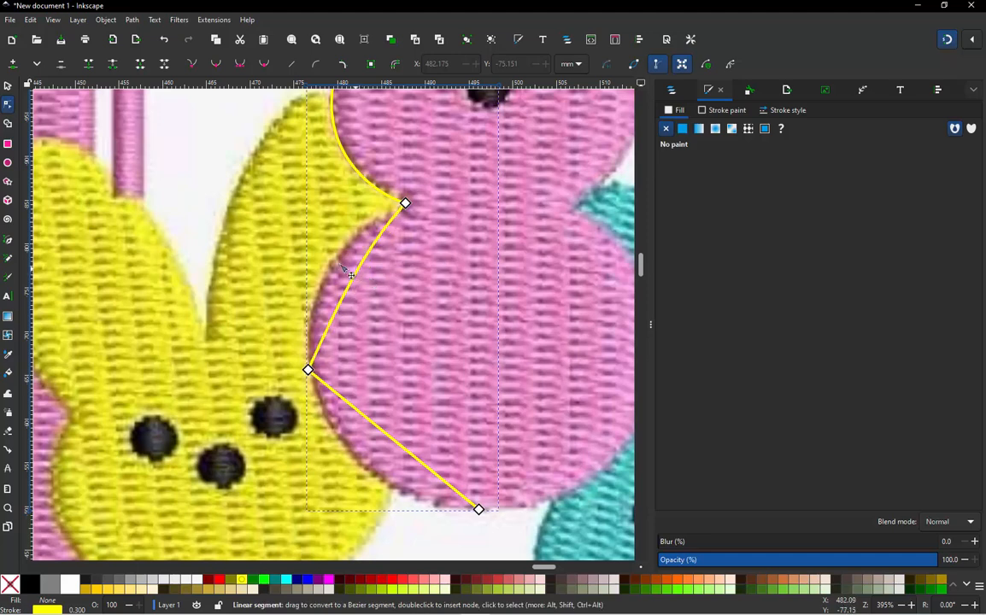
{"action": "left_click_drag", "start_coordinate": [373, 256], "coordinate": [330, 260]}
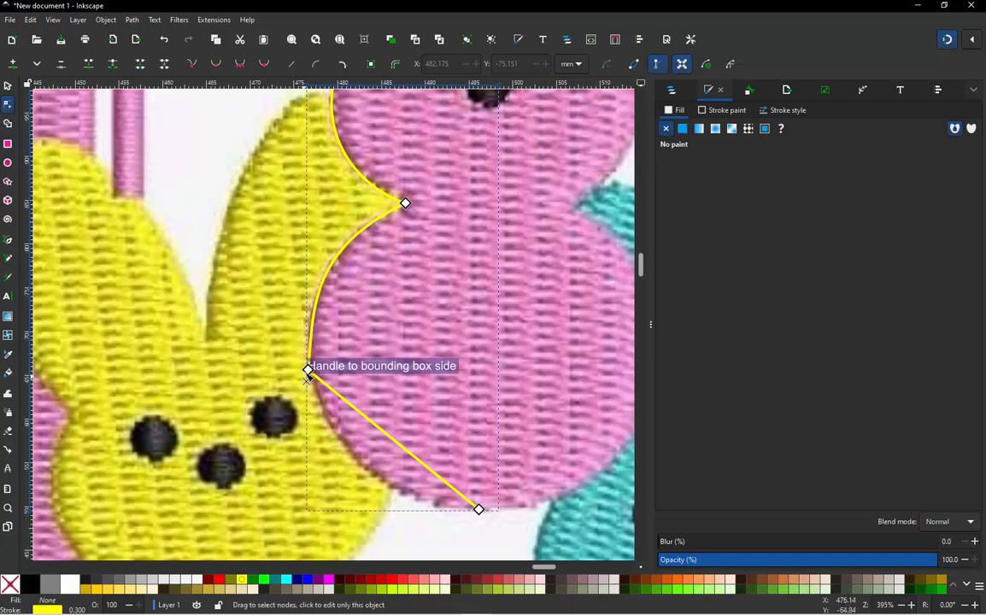
{"action": "left_click", "coordinate": [309, 370]}
{"action": "left_click_drag", "start_coordinate": [309, 370], "coordinate": [304, 332]}
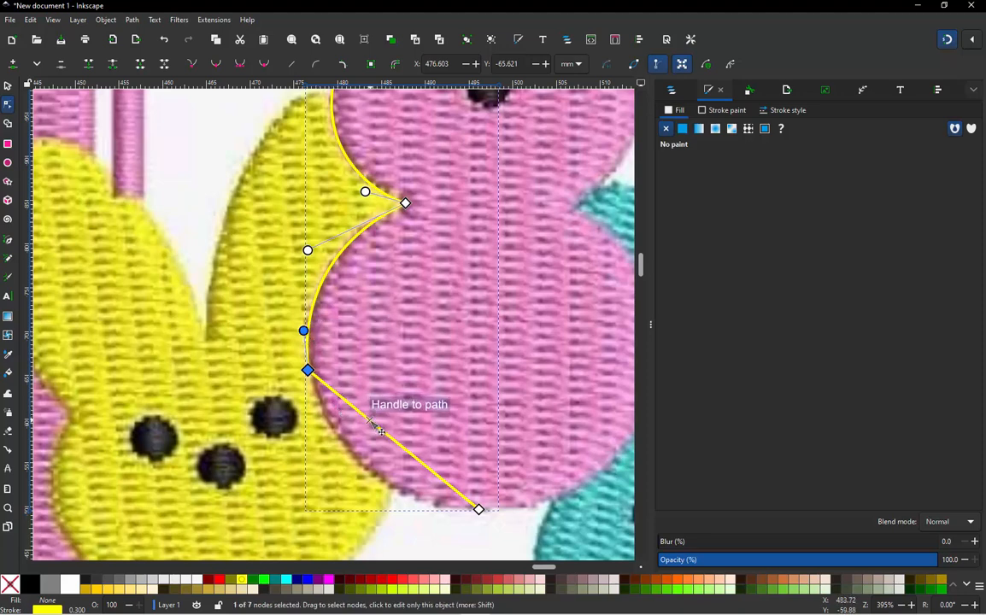
- Bend the body's lower left segment outward and adjust the base node's handle to follow the pink bunny's rounded bottom
{"action": "left_click_drag", "start_coordinate": [382, 431], "coordinate": [366, 472]}
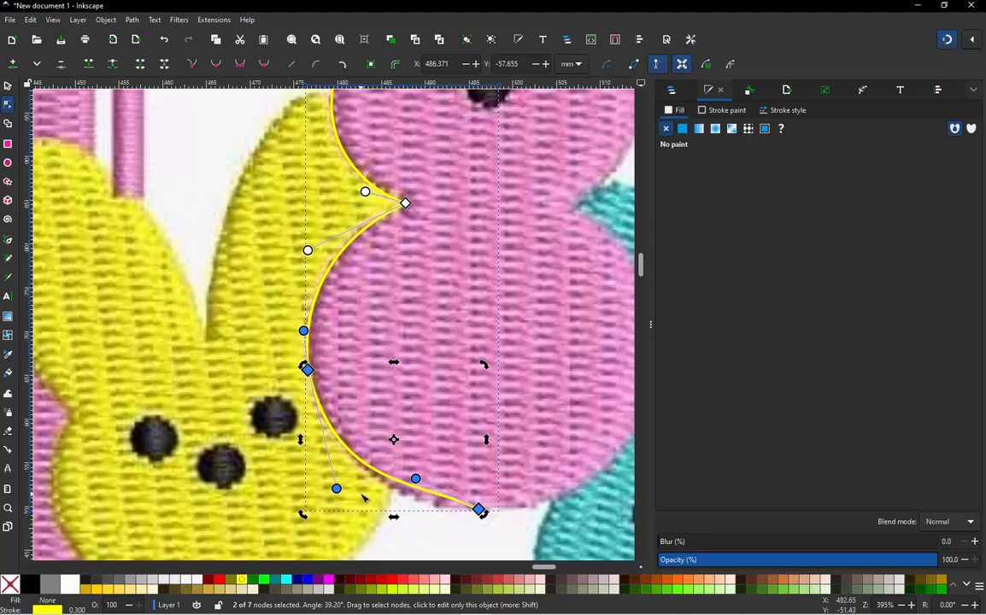
{"action": "left_click_drag", "start_coordinate": [415, 480], "coordinate": [419, 508]}
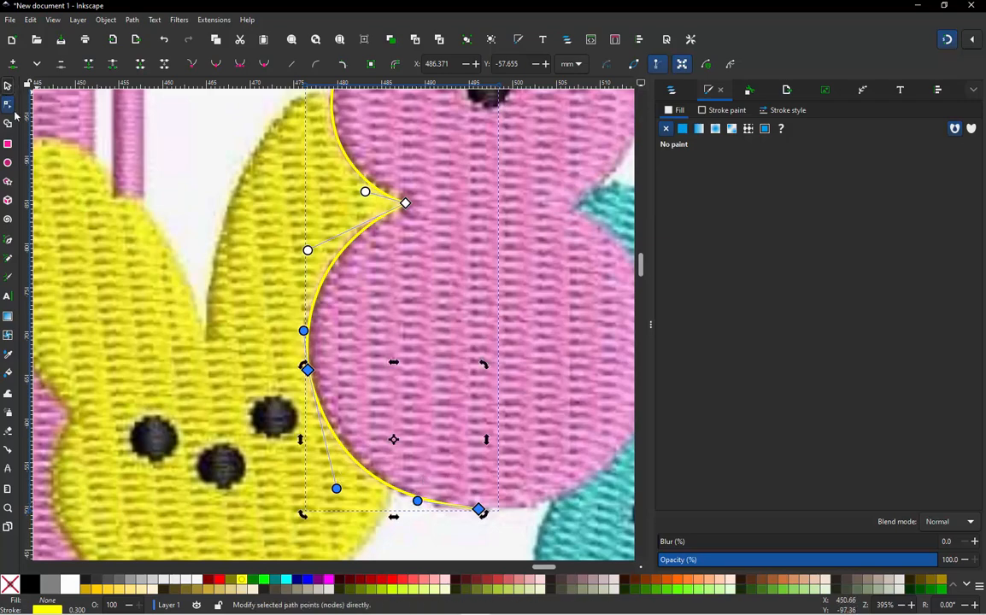
{"action": "left_click", "coordinate": [8, 87]}
- Make the node at the widest point of the body's left side smooth
{"action": "scroll", "coordinate": [333, 295], "scroll_direction": "down", "scroll_amount": 2}
{"action": "scroll", "coordinate": [352, 280], "scroll_direction": "down", "scroll_amount": 1}
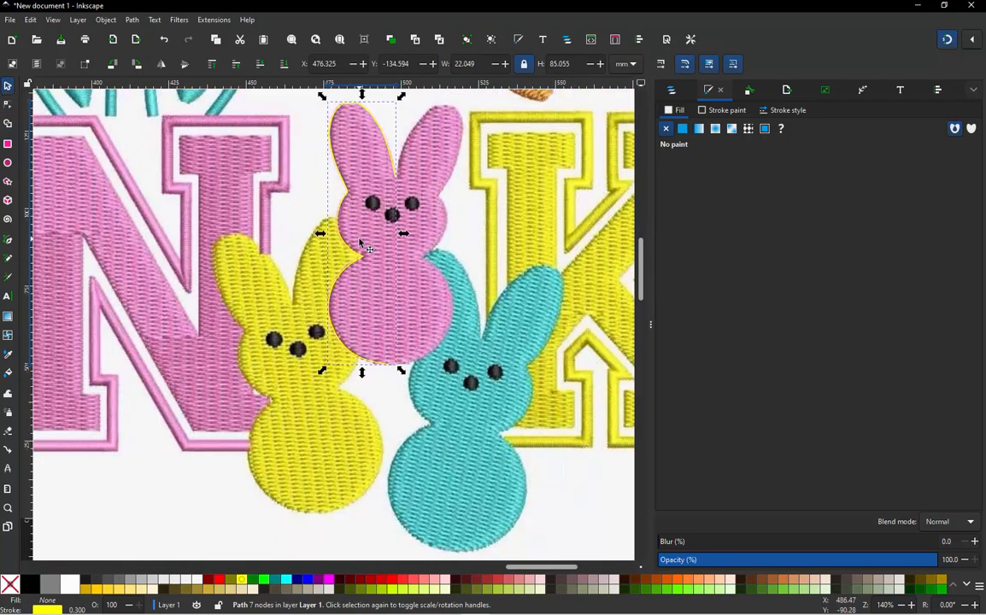
{"action": "scroll", "coordinate": [364, 246], "scroll_direction": "down", "scroll_amount": 1}
{"action": "scroll", "coordinate": [292, 331], "scroll_direction": "up", "scroll_amount": 3}
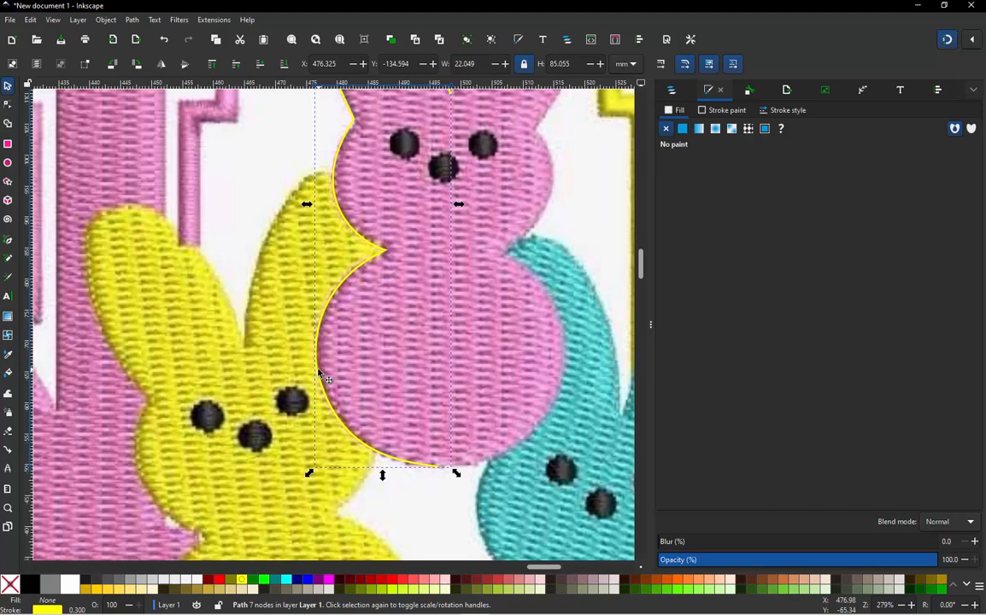
{"action": "left_click", "coordinate": [319, 371]}
{"action": "double_click", "coordinate": [318, 371]}
{"action": "left_click", "coordinate": [318, 369]}
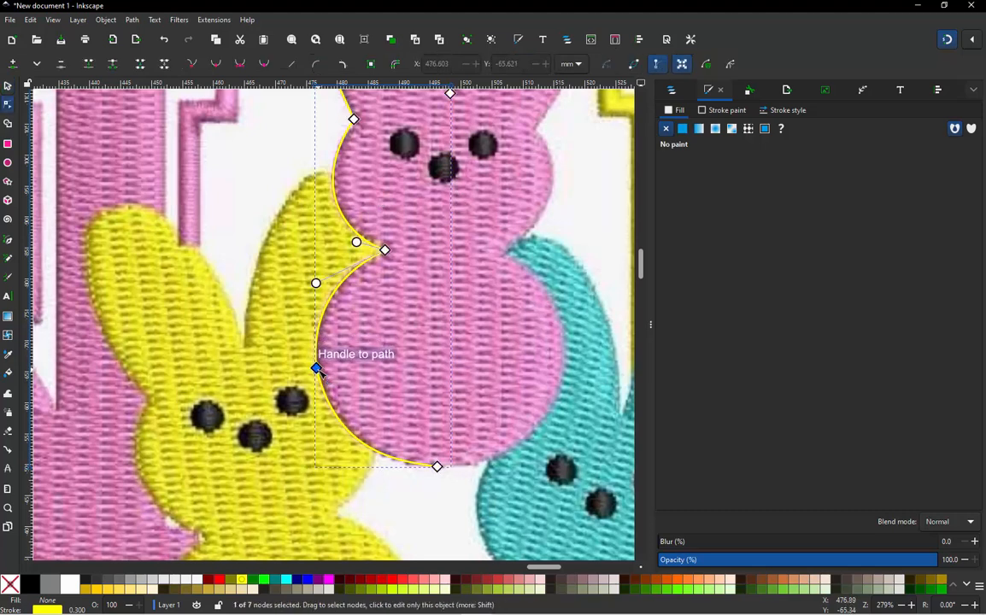
{"action": "left_click", "coordinate": [218, 66]}
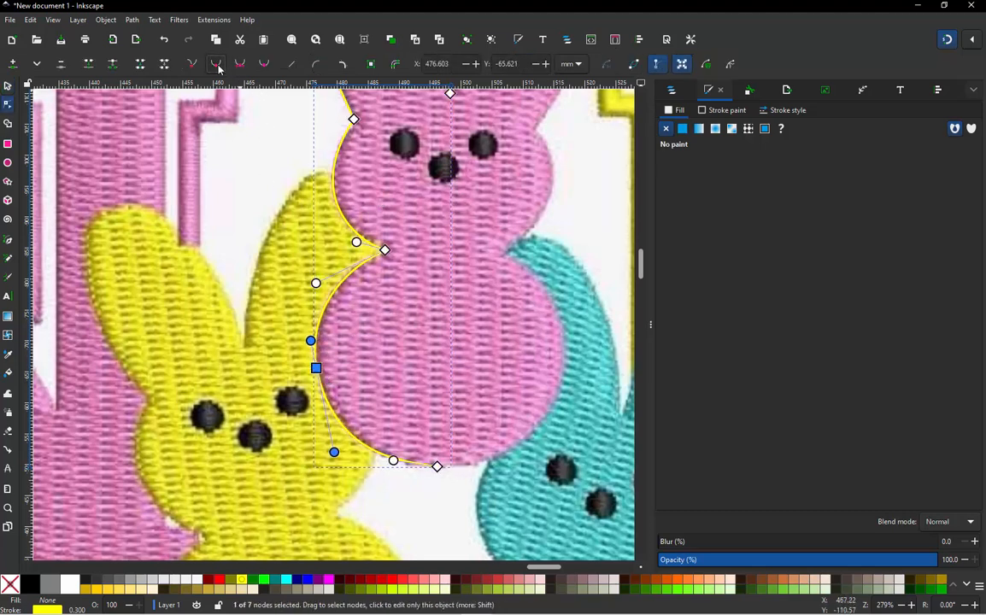
- Duplicate the left half outline of the pink bunny and flip the copy horizontally
{"action": "left_click", "coordinate": [7, 86]}
{"action": "scroll", "coordinate": [340, 265], "scroll_direction": "down", "scroll_amount": 3}
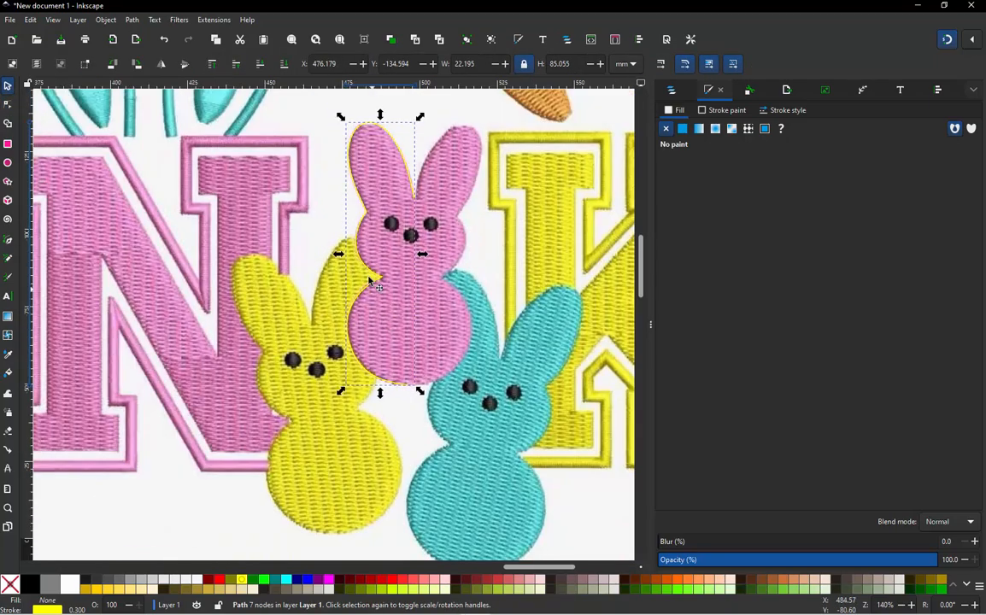
{"action": "scroll", "coordinate": [389, 284], "scroll_direction": "up", "scroll_amount": 6}
{"action": "scroll", "coordinate": [388, 283], "scroll_direction": "down", "scroll_amount": 5}
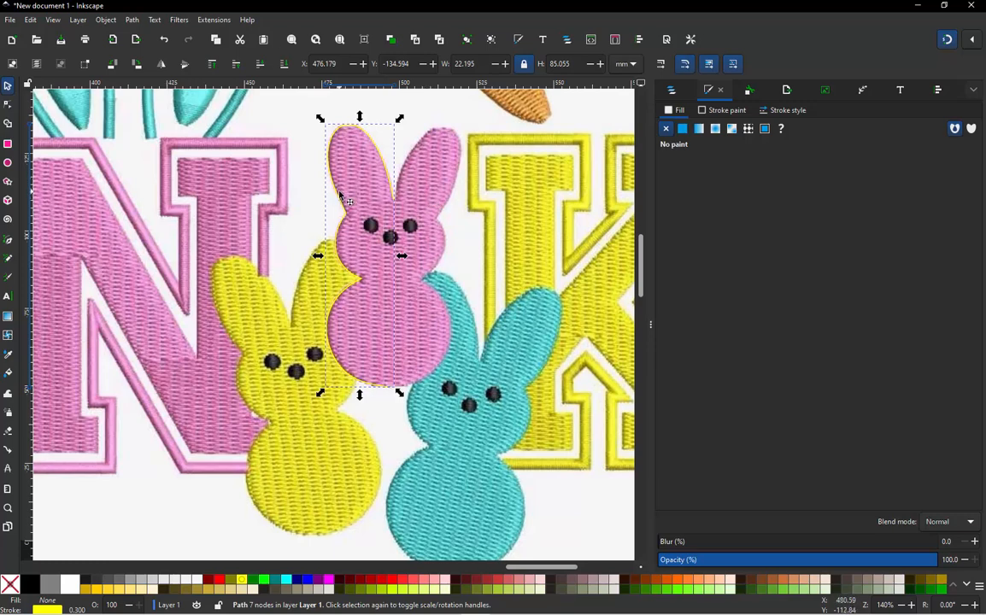
{"action": "key", "text": "ctrl"}
{"action": "left_click", "coordinate": [162, 65]}
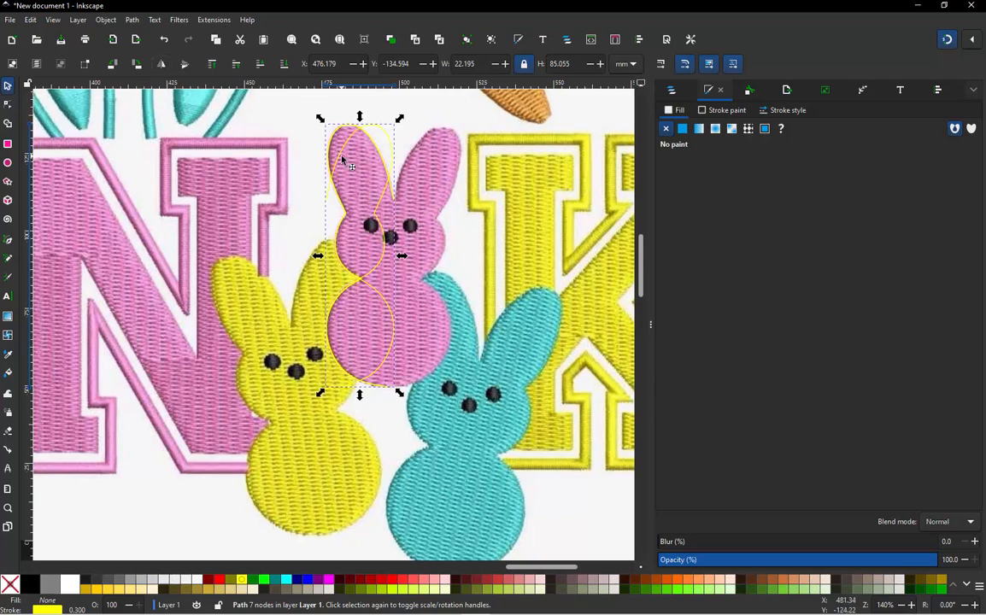
- Move the mirrored half to the bunny's right side so its upper end meets the original's end node between the ears
{"action": "left_click_drag", "start_coordinate": [342, 159], "coordinate": [431, 162]}
{"action": "scroll", "coordinate": [417, 211], "scroll_direction": "up", "scroll_amount": 1}
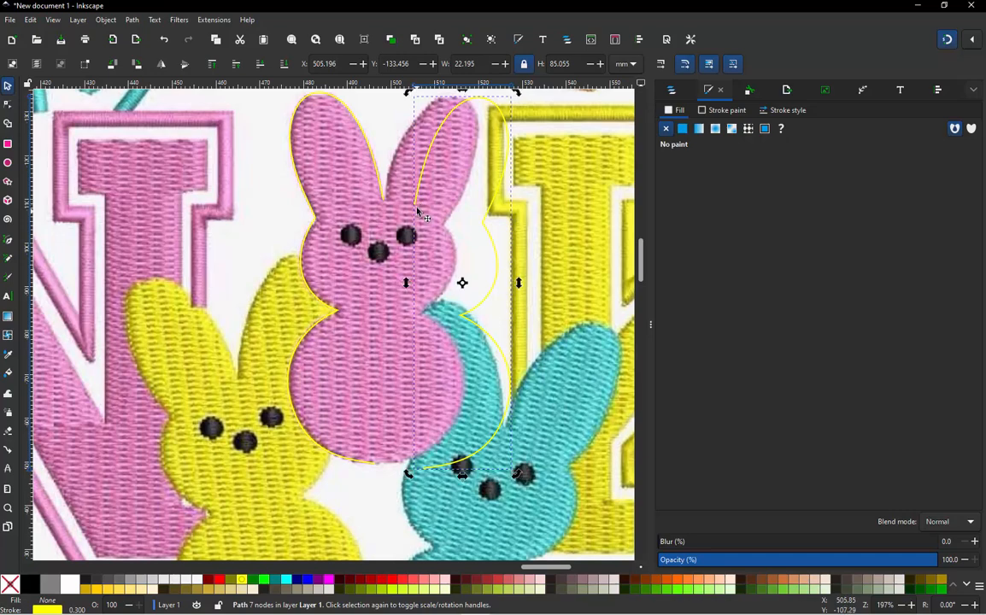
{"action": "left_click_drag", "start_coordinate": [409, 210], "coordinate": [388, 205]}
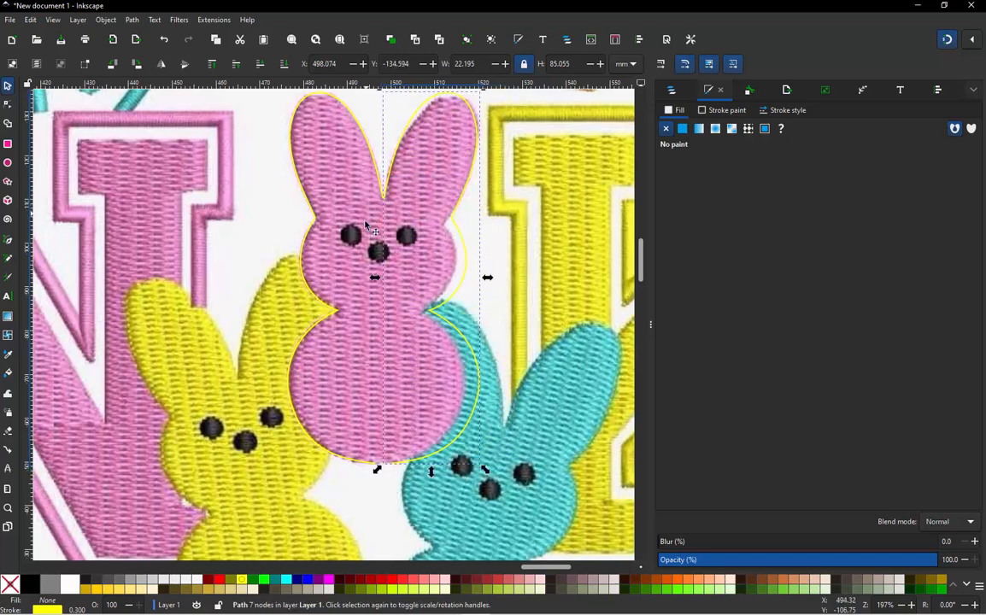
- Select both halves of the pink bunny outline without the reference image and combine them into one path
{"action": "scroll", "coordinate": [365, 224], "scroll_direction": "down", "scroll_amount": 2}
{"action": "scroll", "coordinate": [359, 291], "scroll_direction": "up", "scroll_amount": 2}
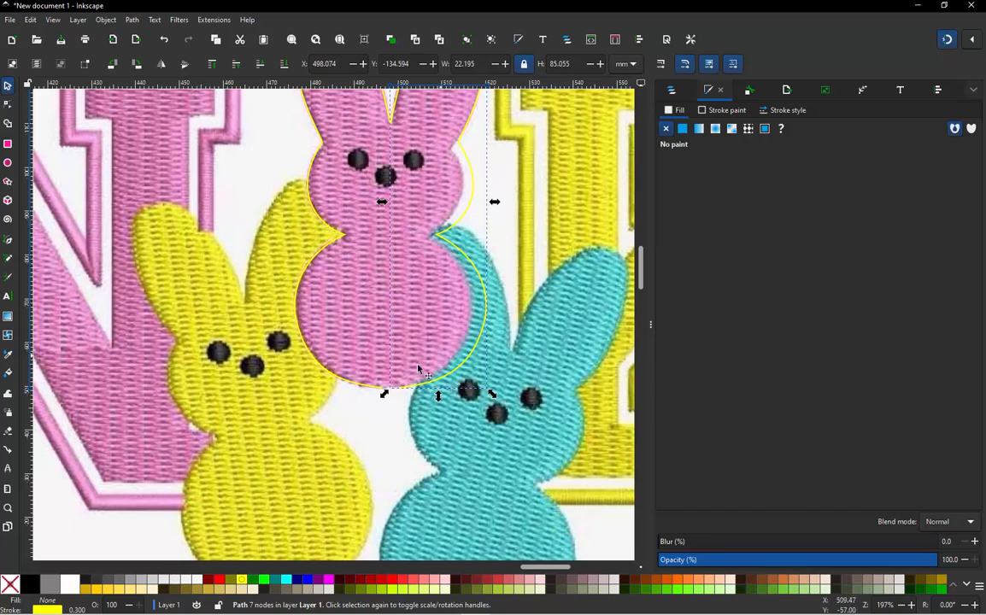
{"action": "scroll", "coordinate": [459, 293], "scroll_direction": "down", "scroll_amount": 1}
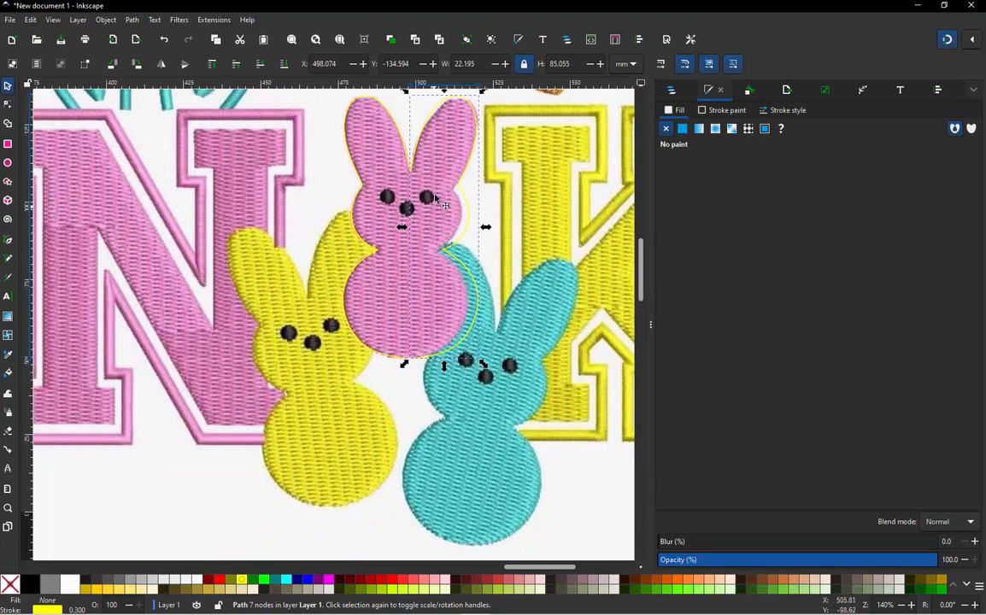
{"action": "scroll", "coordinate": [436, 198], "scroll_direction": "down", "scroll_amount": 1}
{"action": "scroll", "coordinate": [409, 162], "scroll_direction": "up", "scroll_amount": 2}
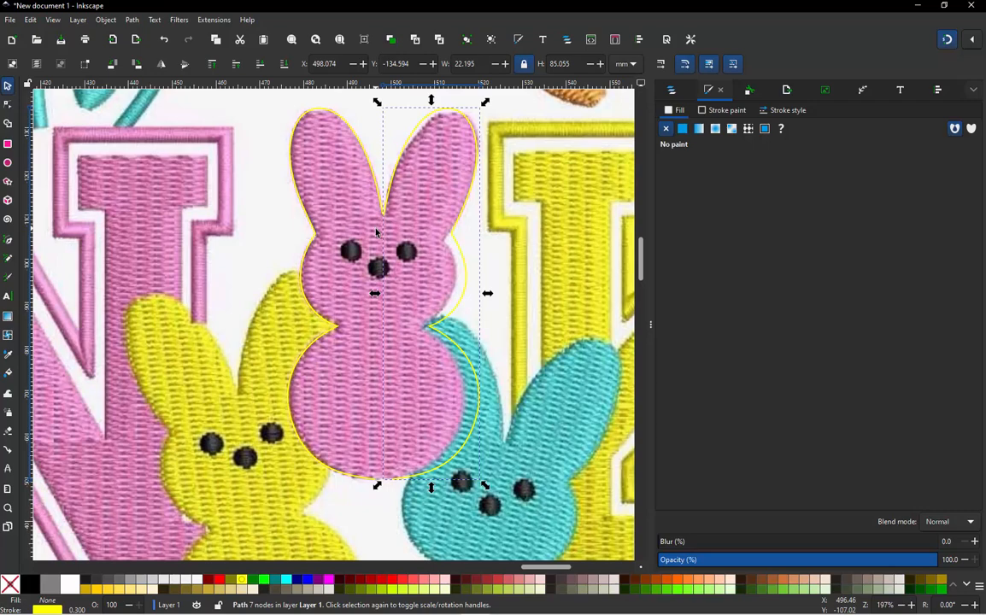
{"action": "scroll", "coordinate": [376, 232], "scroll_direction": "down", "scroll_amount": 2}
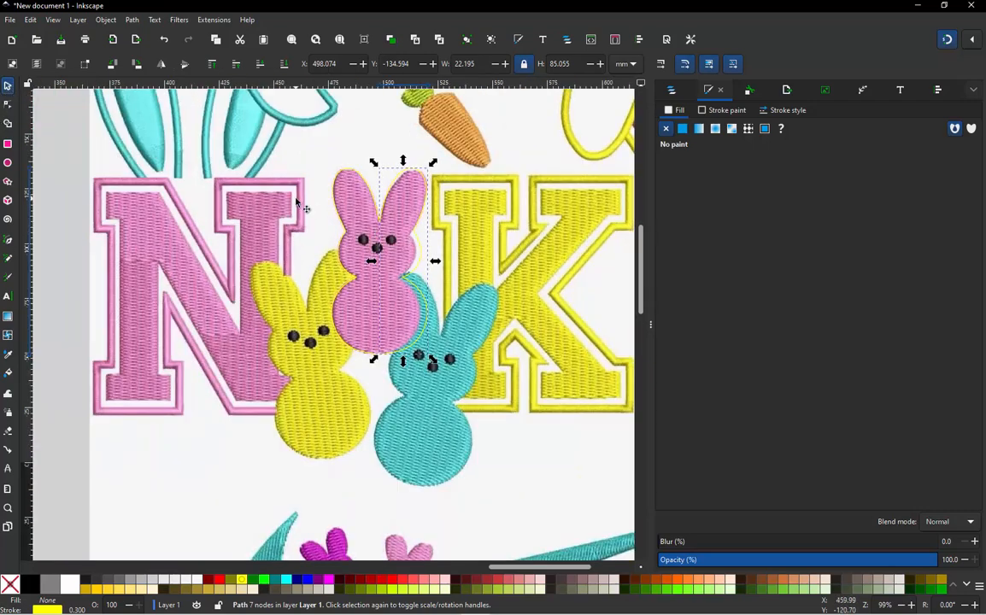
{"action": "scroll", "coordinate": [297, 202], "scroll_direction": "down", "scroll_amount": 1}
{"action": "left_click", "coordinate": [308, 166]}
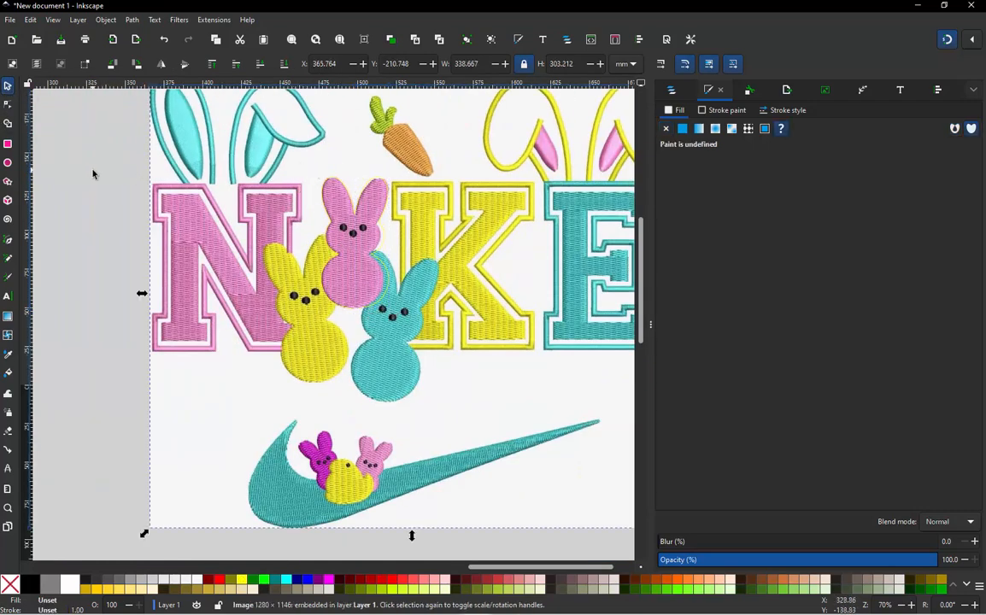
{"action": "left_click", "coordinate": [128, 163]}
{"action": "left_click_drag", "start_coordinate": [129, 161], "coordinate": [414, 325]}
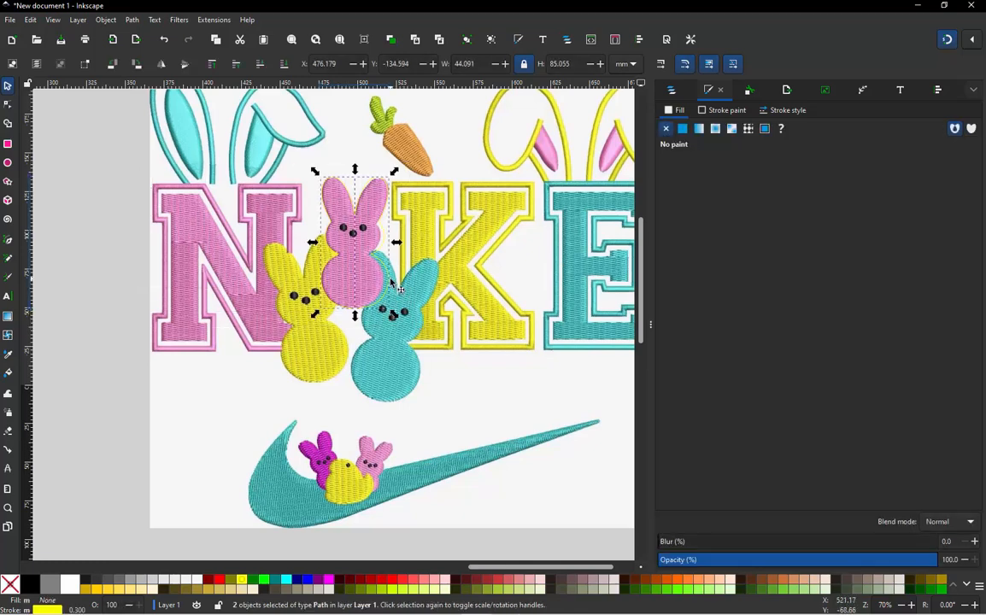
{"action": "left_click", "coordinate": [133, 20]}
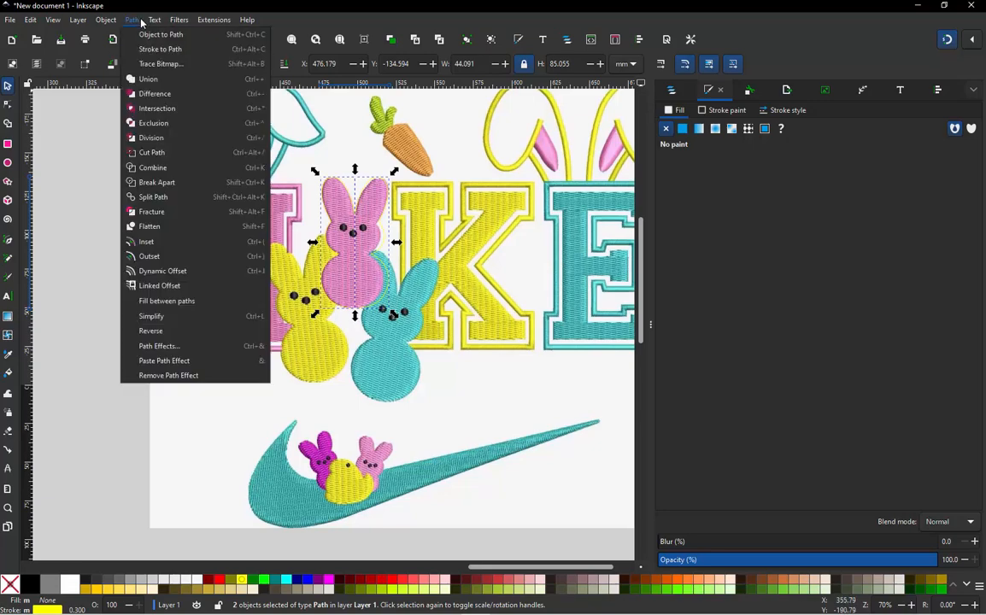
{"action": "left_click", "coordinate": [154, 167]}
- Join the two overlapping end nodes between the bunny's ears into a single node
{"action": "scroll", "coordinate": [344, 202], "scroll_direction": "up", "scroll_amount": 4}
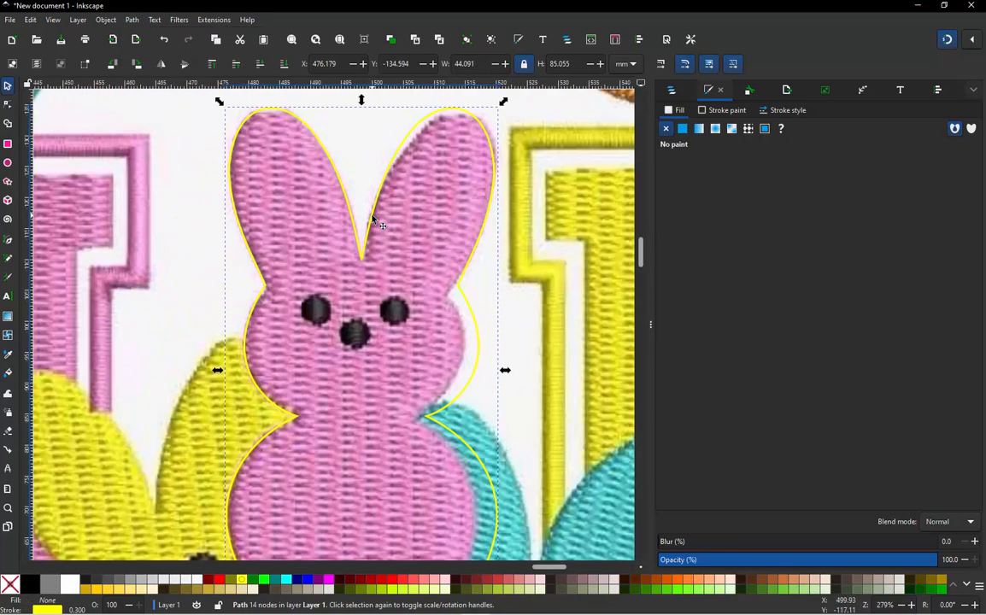
{"action": "key", "text": "n"}
{"action": "left_click", "coordinate": [361, 257]}
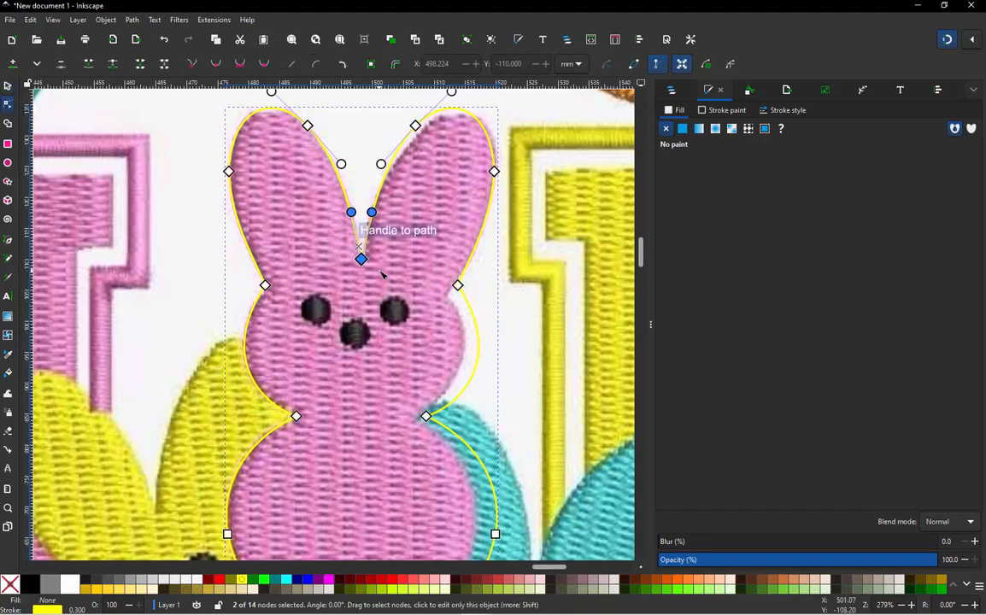
{"action": "left_click", "coordinate": [89, 65]}
- Connect the two open end nodes at the base of the bunny's body with a segment
{"action": "scroll", "coordinate": [294, 184], "scroll_direction": "down", "scroll_amount": 2}
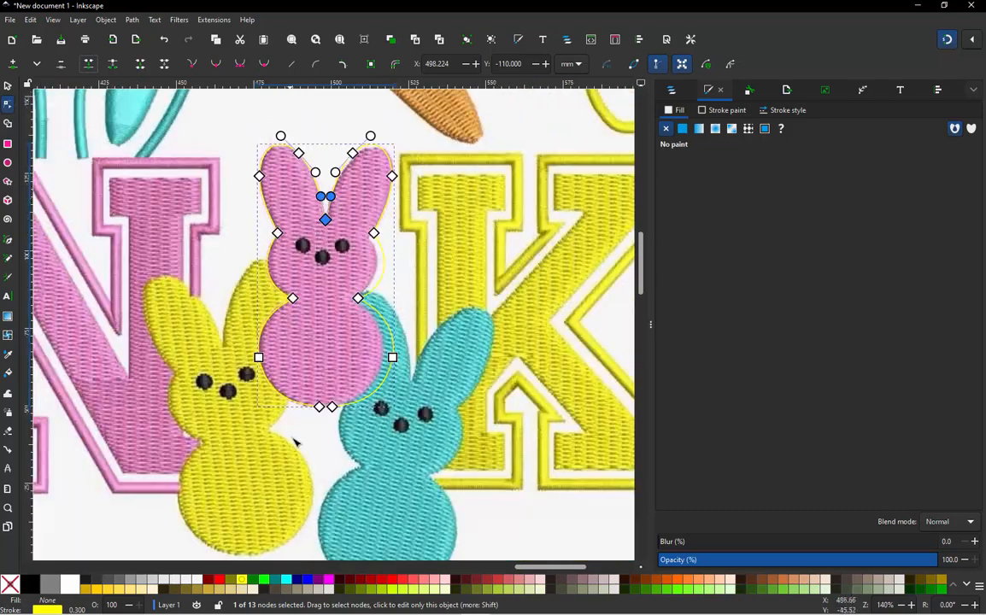
{"action": "scroll", "coordinate": [342, 408], "scroll_direction": "up", "scroll_amount": 2}
{"action": "scroll", "coordinate": [346, 407], "scroll_direction": "up", "scroll_amount": 2}
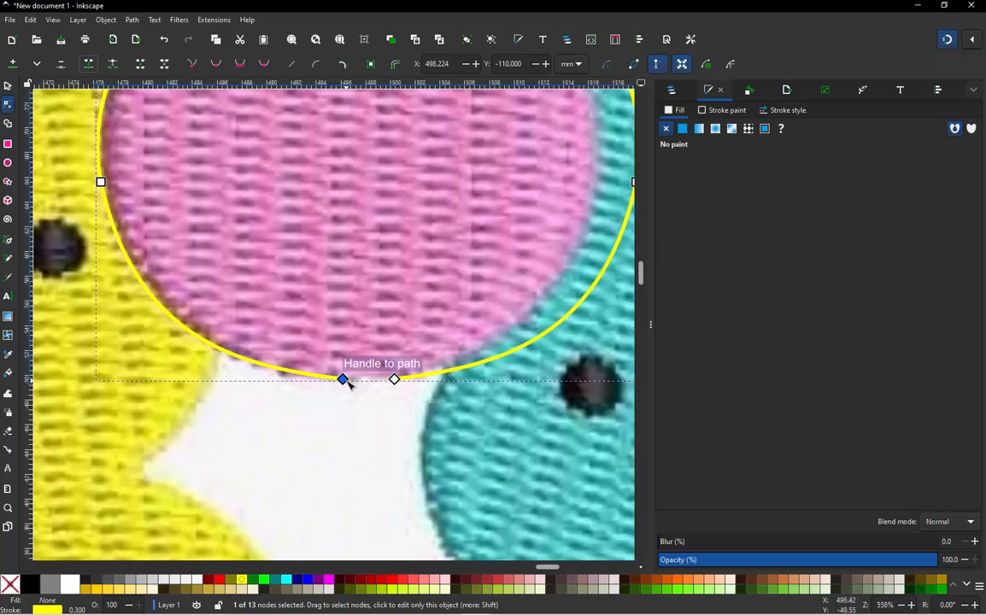
{"action": "left_click_drag", "start_coordinate": [329, 403], "coordinate": [416, 375]}
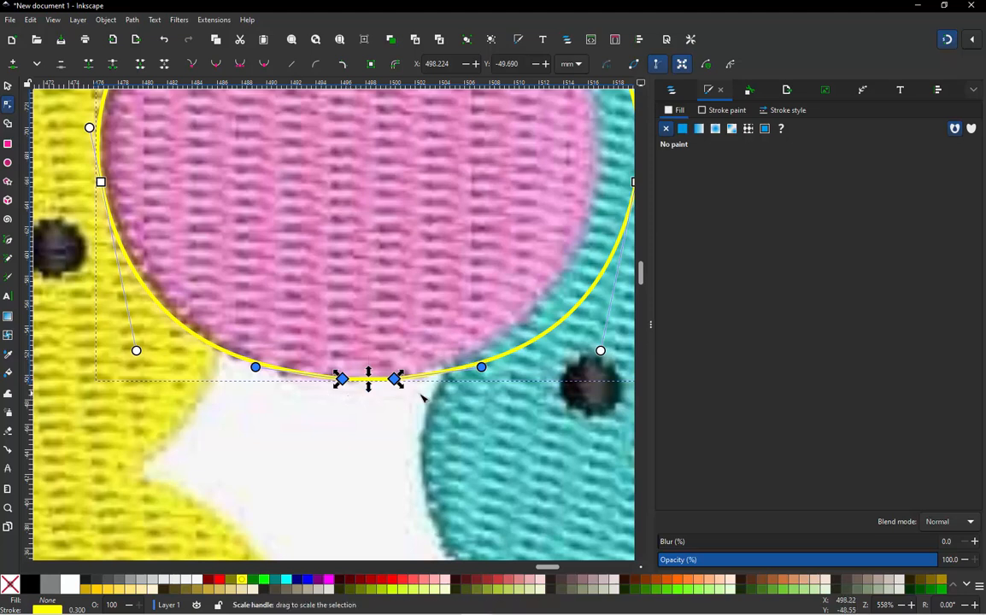
- Insert a node at the midpoint of the base segment and delete the nodes on either side of it
{"action": "left_click", "coordinate": [350, 421]}
{"action": "left_click", "coordinate": [376, 382]}
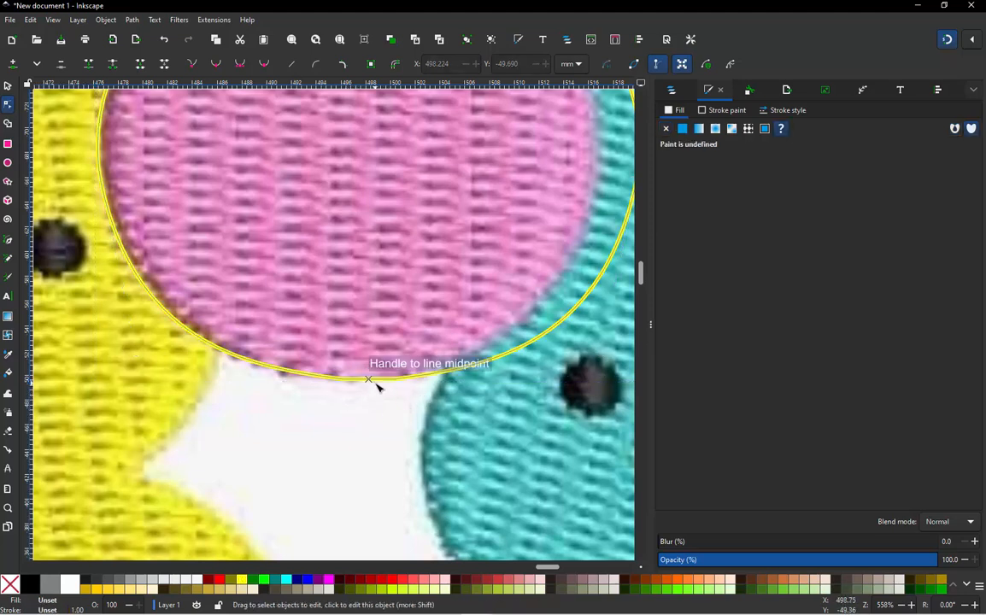
{"action": "left_click", "coordinate": [371, 381]}
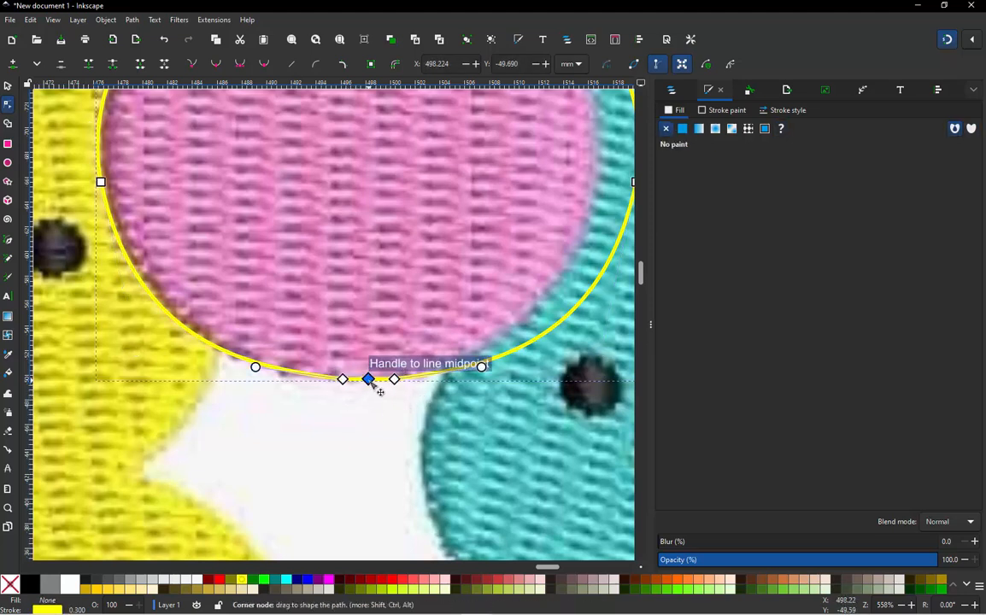
{"action": "left_click", "coordinate": [344, 380], "text": "ctrl+alt"}
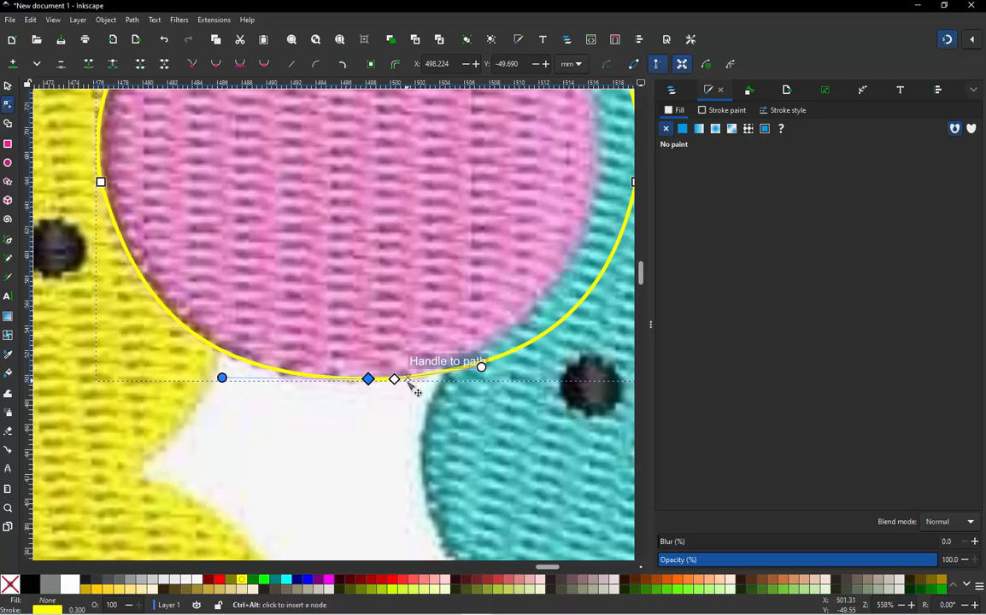
{"action": "left_click", "coordinate": [394, 379], "text": "ctrl+alt"}
{"action": "scroll", "coordinate": [359, 407], "scroll_direction": "down", "scroll_amount": 4}
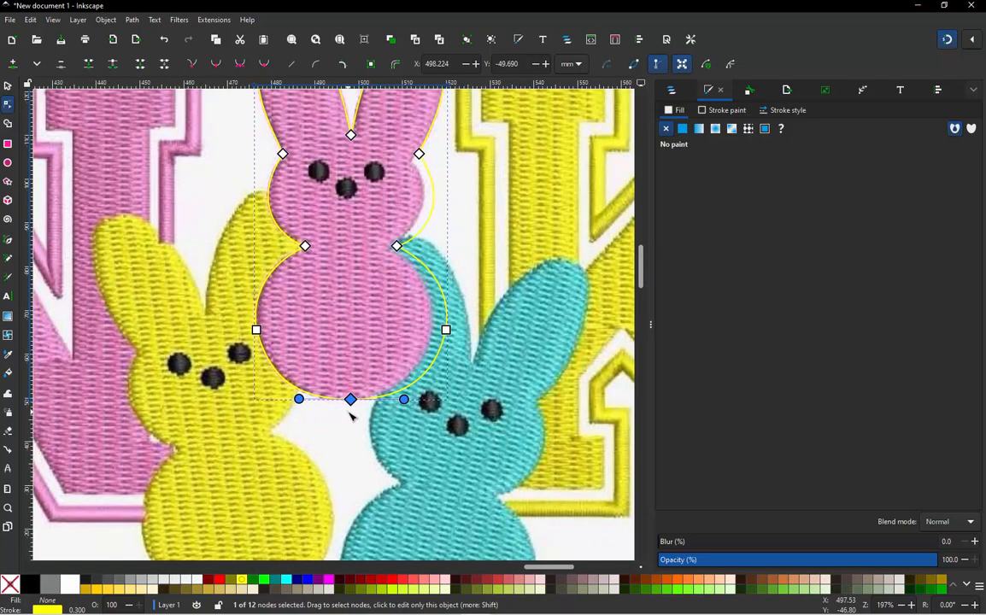
{"action": "scroll", "coordinate": [367, 266], "scroll_direction": "up", "scroll_amount": 1}
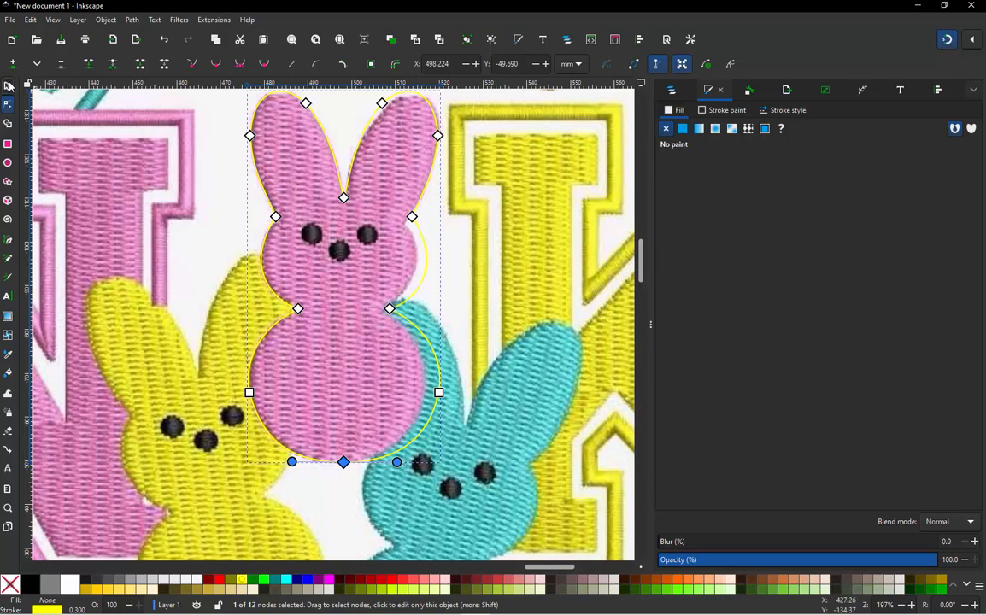
- Draw a circle about 5.4 mm wide around the pink bunny's left eye
{"action": "left_click", "coordinate": [9, 86]}
{"action": "left_click", "coordinate": [409, 220]}
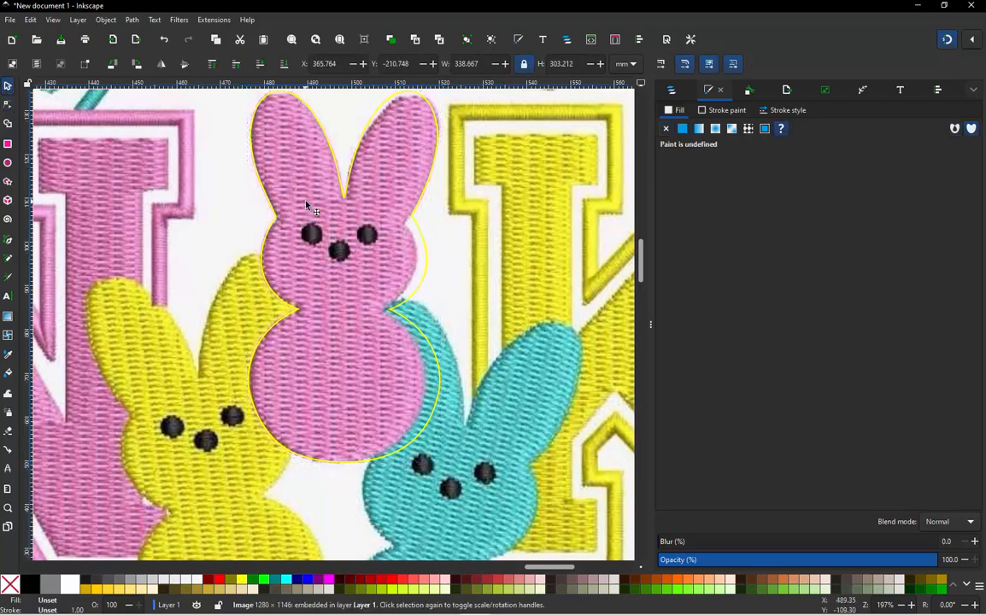
{"action": "scroll", "coordinate": [307, 205], "scroll_direction": "up", "scroll_amount": 1}
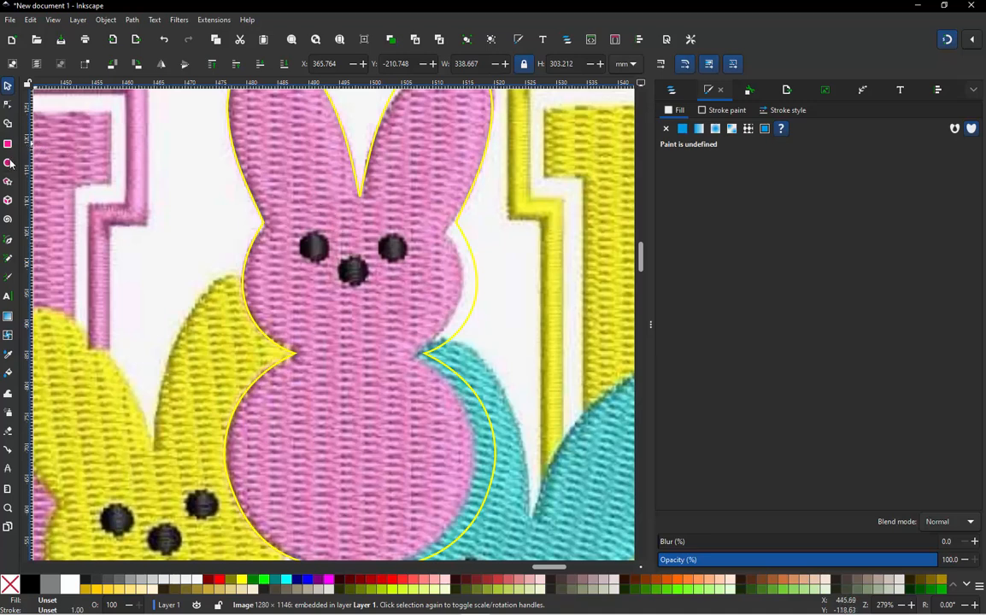
{"action": "key", "text": "e"}
{"action": "left_click_drag", "start_coordinate": [299, 231], "coordinate": [341, 270]}
{"action": "left_click", "coordinate": [8, 87]}
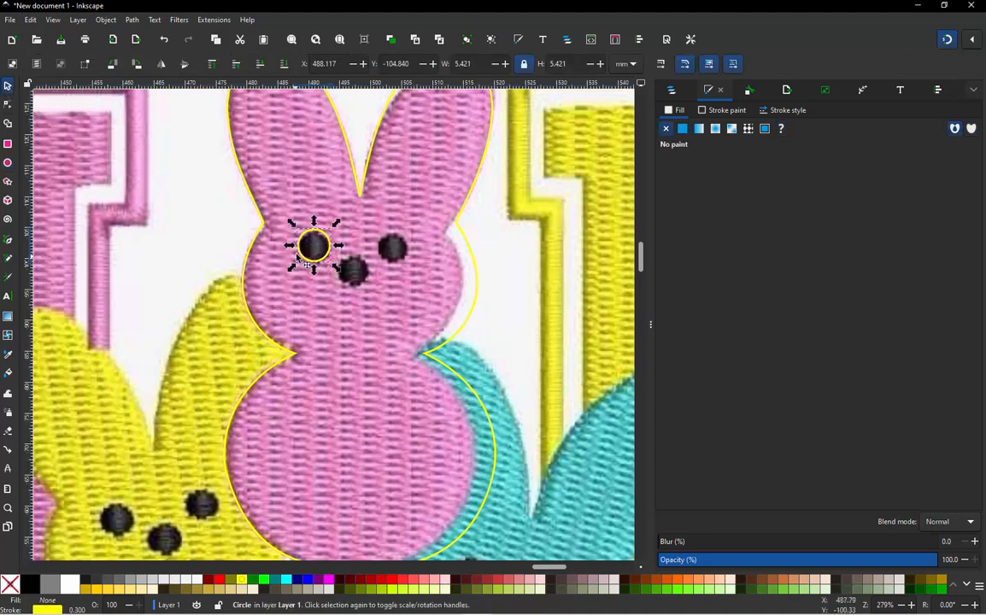
- Duplicate the eye circle and place the copies over the pink bunny's other eye and nose
{"action": "key", "text": "ctrl+d"}
{"action": "left_click_drag", "start_coordinate": [301, 255], "coordinate": [359, 292]}
{"action": "key", "text": "ctrl+d"}
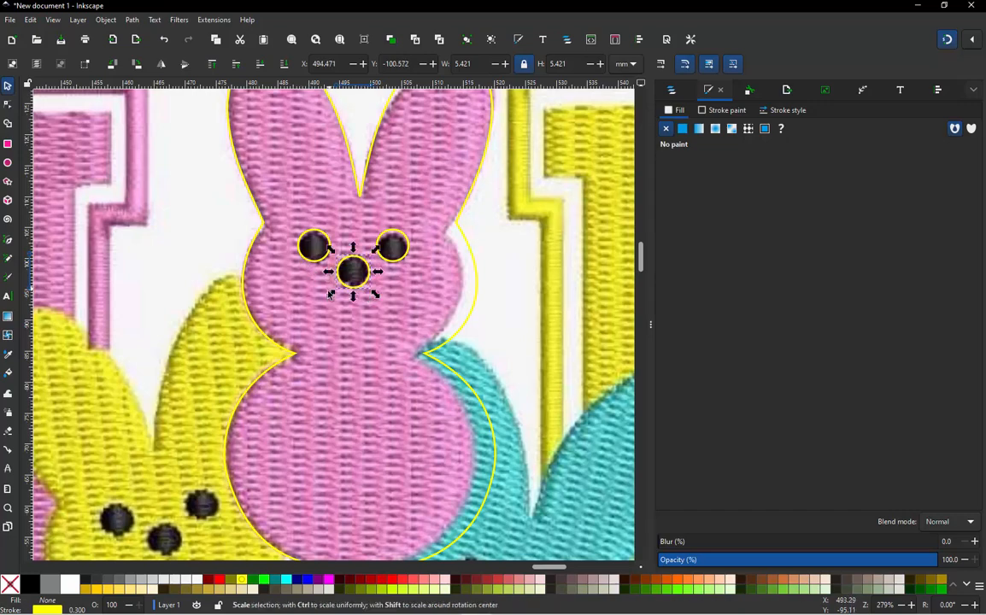
{"action": "scroll", "coordinate": [353, 287], "scroll_direction": "down", "scroll_amount": 1}
{"action": "left_click", "coordinate": [411, 286]}
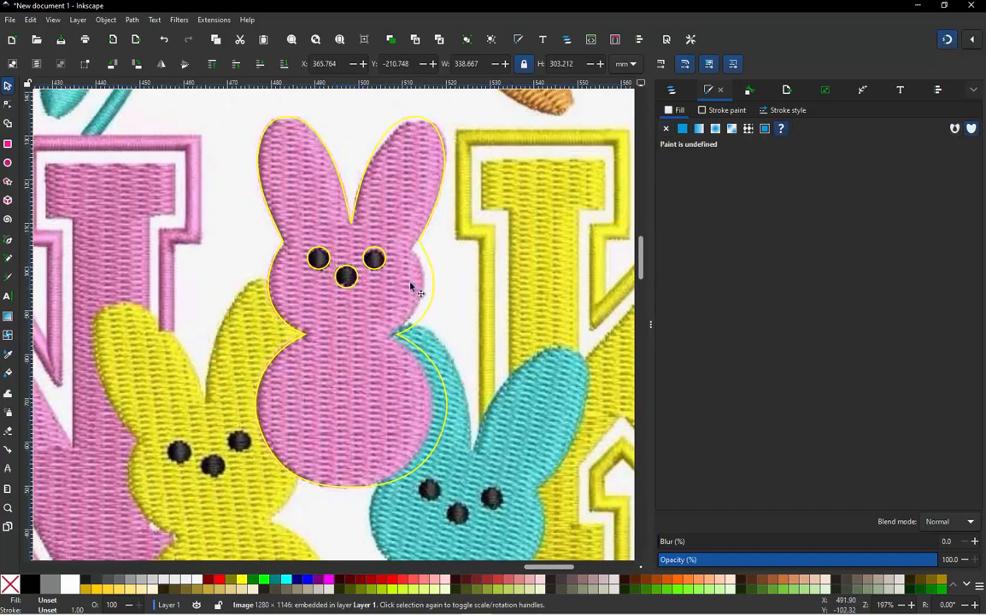
- Move the bunny outline and its three face circles together off the reference image onto the empty canvas beside it
{"action": "scroll", "coordinate": [411, 286], "scroll_direction": "down", "scroll_amount": 3}
{"action": "left_click", "coordinate": [121, 238]}
{"action": "scroll", "coordinate": [102, 252], "scroll_direction": "down", "scroll_amount": 1}
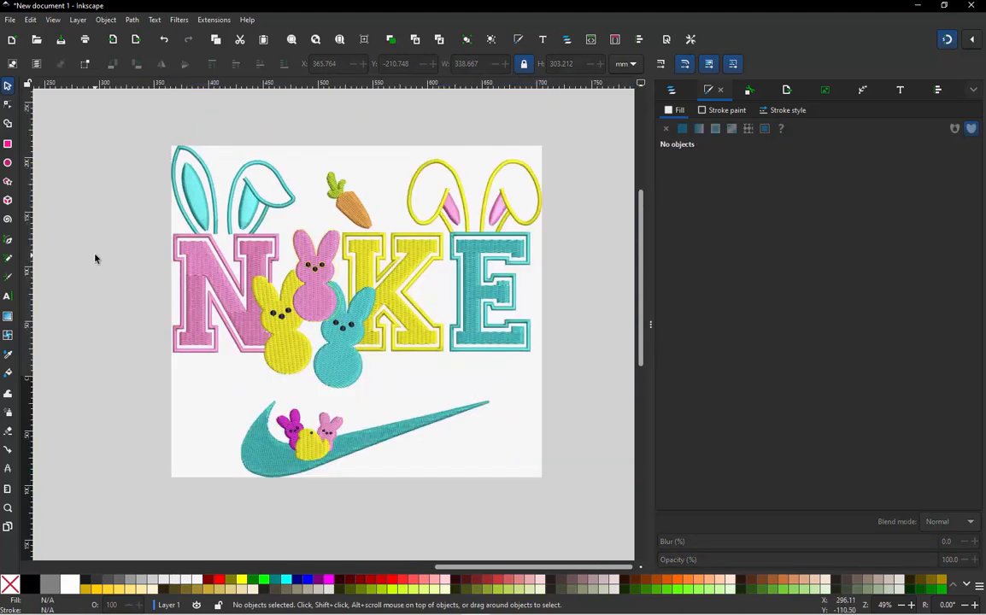
{"action": "left_click_drag", "start_coordinate": [120, 207], "coordinate": [346, 337]}
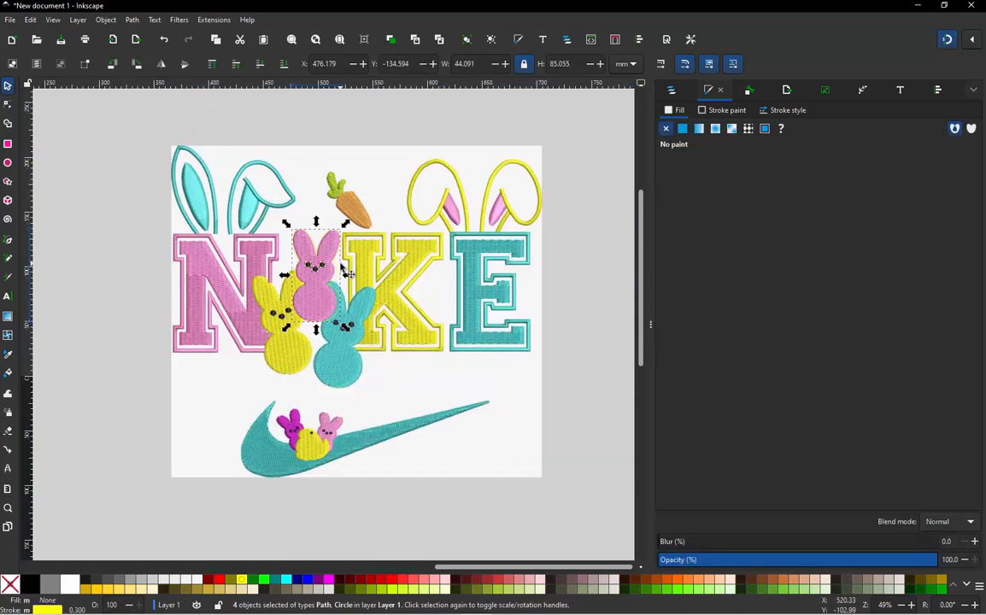
{"action": "scroll", "coordinate": [340, 265], "scroll_direction": "down", "scroll_amount": 1}
{"action": "left_click_drag", "start_coordinate": [325, 274], "coordinate": [160, 348]}
{"action": "left_click", "coordinate": [130, 378]}
- Fill the bunny outline with yellow
{"action": "scroll", "coordinate": [129, 378], "scroll_direction": "up", "scroll_amount": 4}
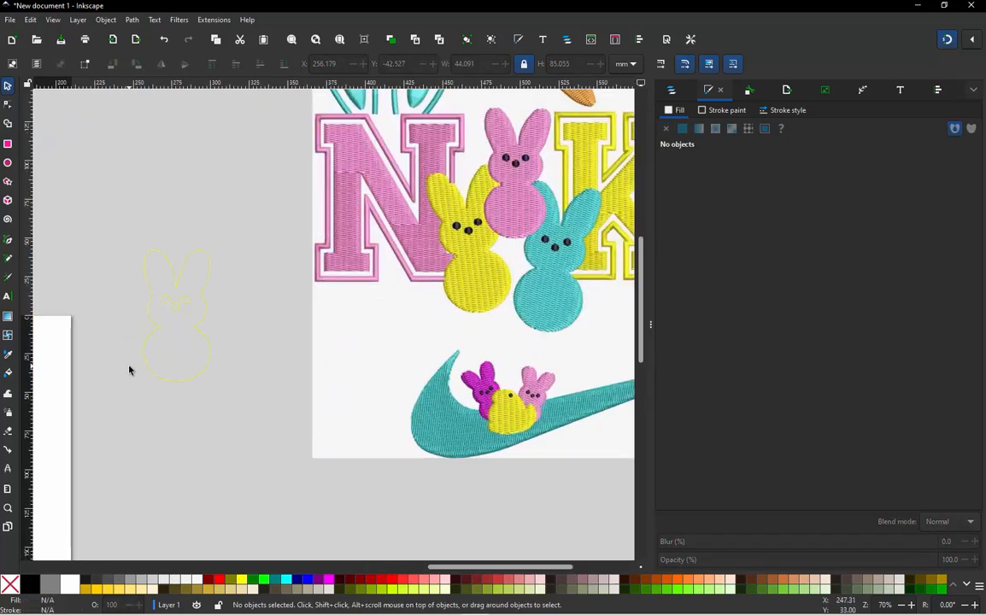
{"action": "left_click", "coordinate": [174, 284]}
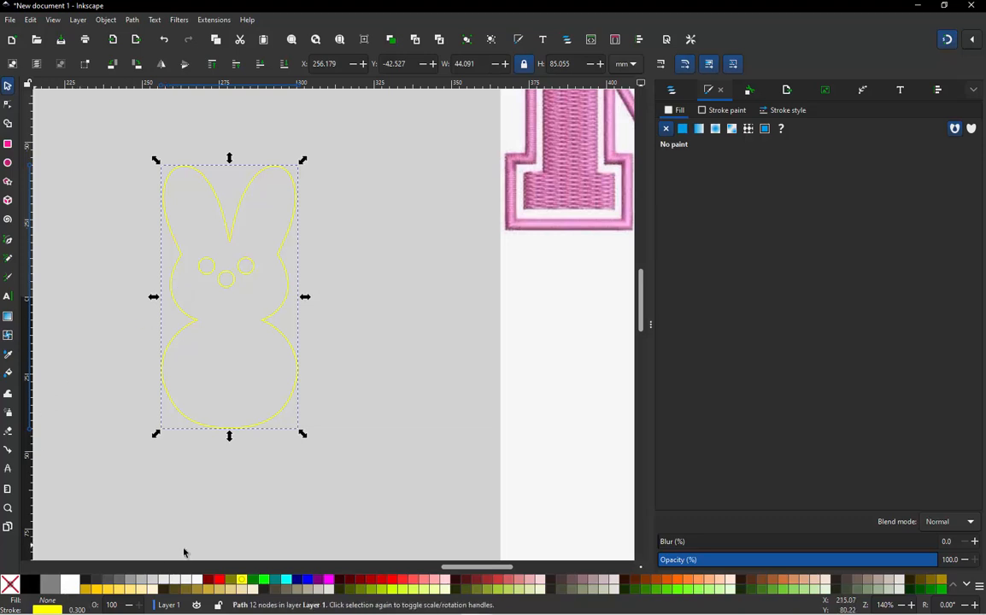
{"action": "left_click", "coordinate": [242, 584]}
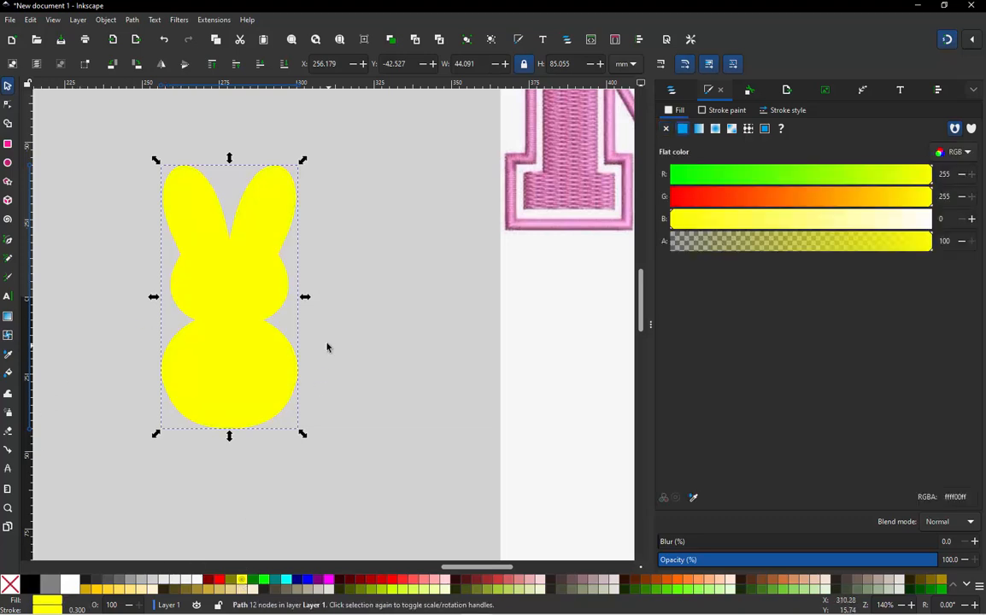
- Remove the outline stroke from the three face circles and fill them with dark brown (552200)
{"action": "left_click", "coordinate": [345, 209]}
{"action": "left_click_drag", "start_coordinate": [344, 205], "coordinate": [117, 321]}
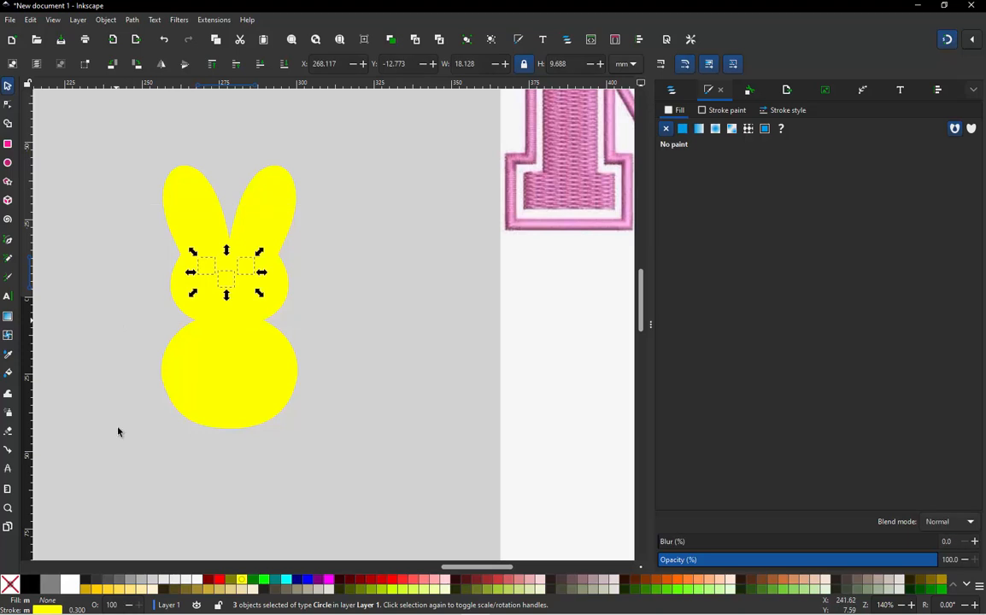
{"action": "left_click", "coordinate": [10, 584], "text": "shift"}
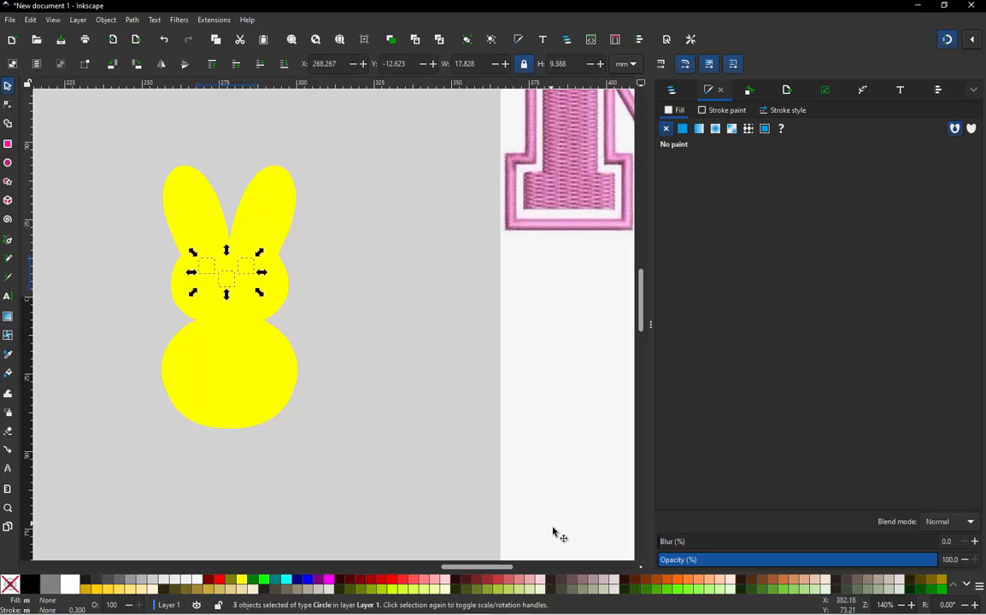
{"action": "left_click", "coordinate": [636, 582]}
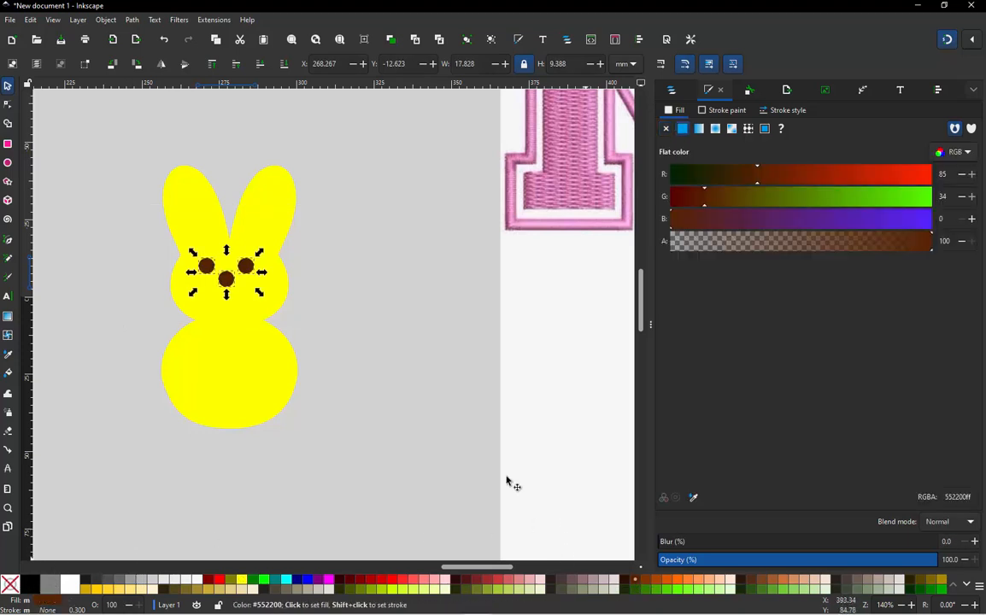
{"action": "left_click", "coordinate": [401, 376]}
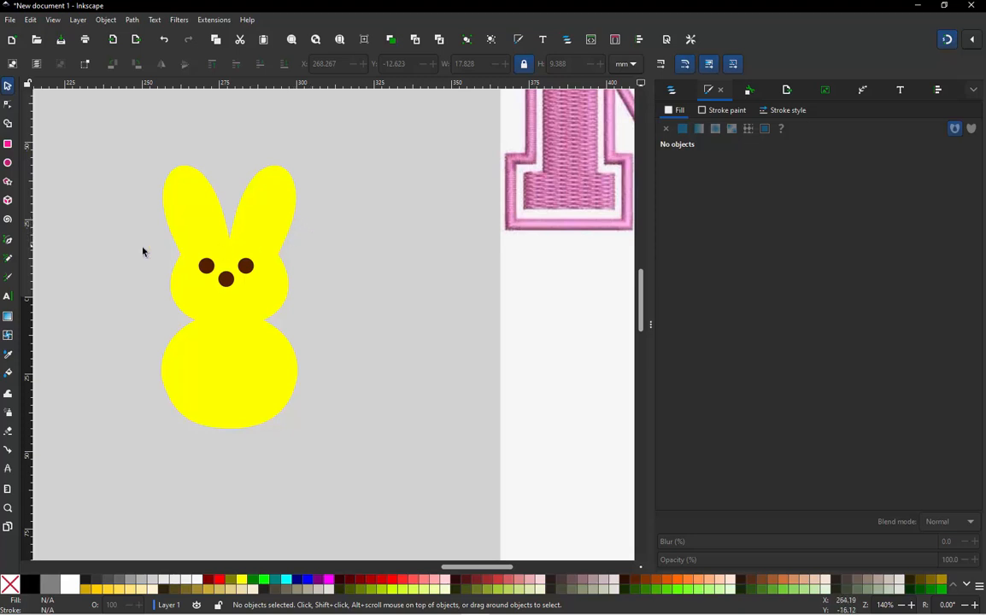
- Group the two eye circles and the nose circle
{"action": "scroll", "coordinate": [133, 249], "scroll_direction": "up", "scroll_amount": 1, "text": "ctrl"}
{"action": "left_click_drag", "start_coordinate": [133, 249], "coordinate": [365, 328]}
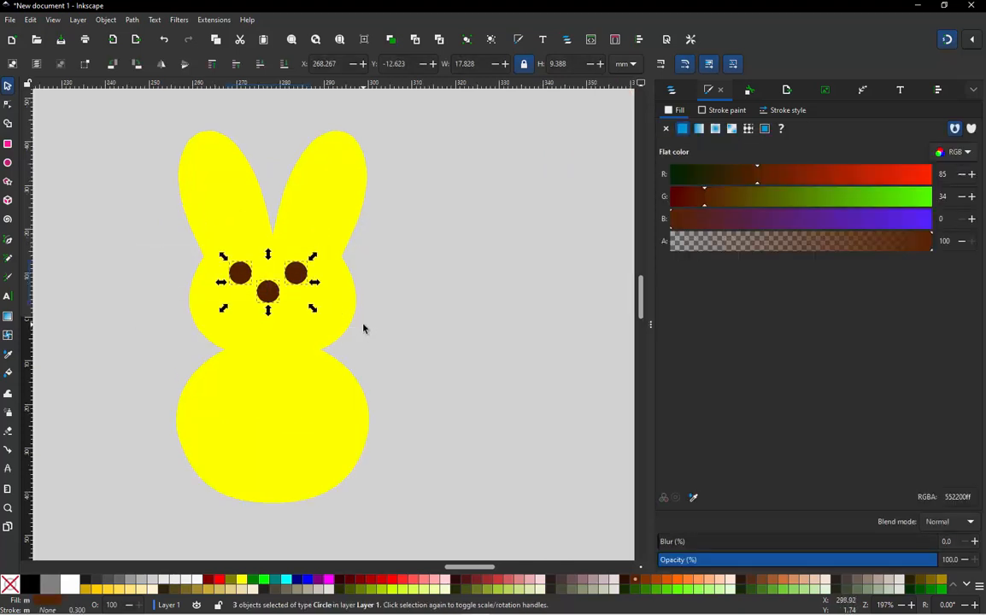
{"action": "key", "text": "ctrl"}
{"action": "key", "text": "ctrl+g"}
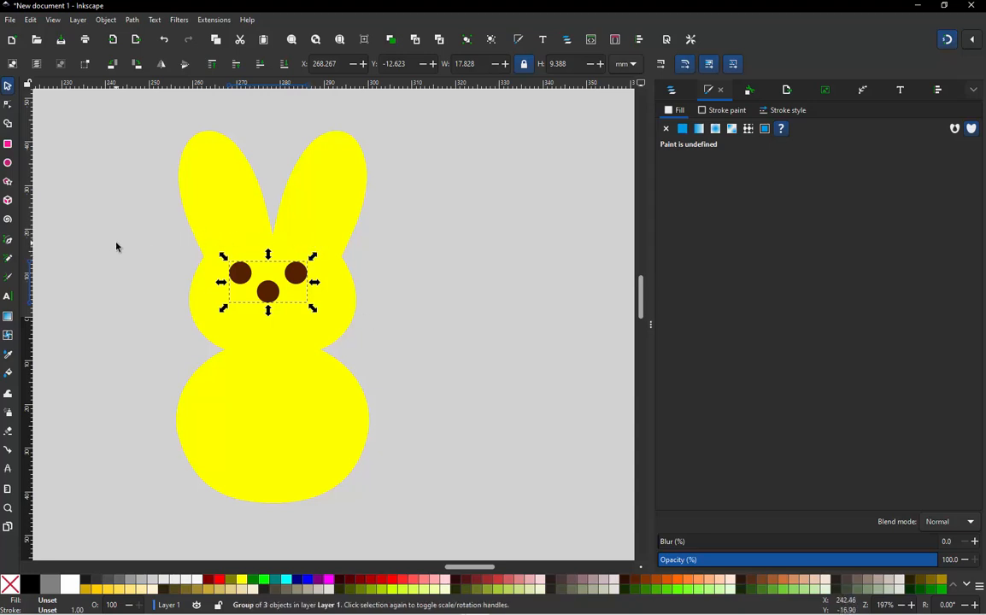
- Select the face group and then the bunny body, and open the Align and Distribute settings
{"action": "left_click_drag", "start_coordinate": [149, 252], "coordinate": [332, 314]}
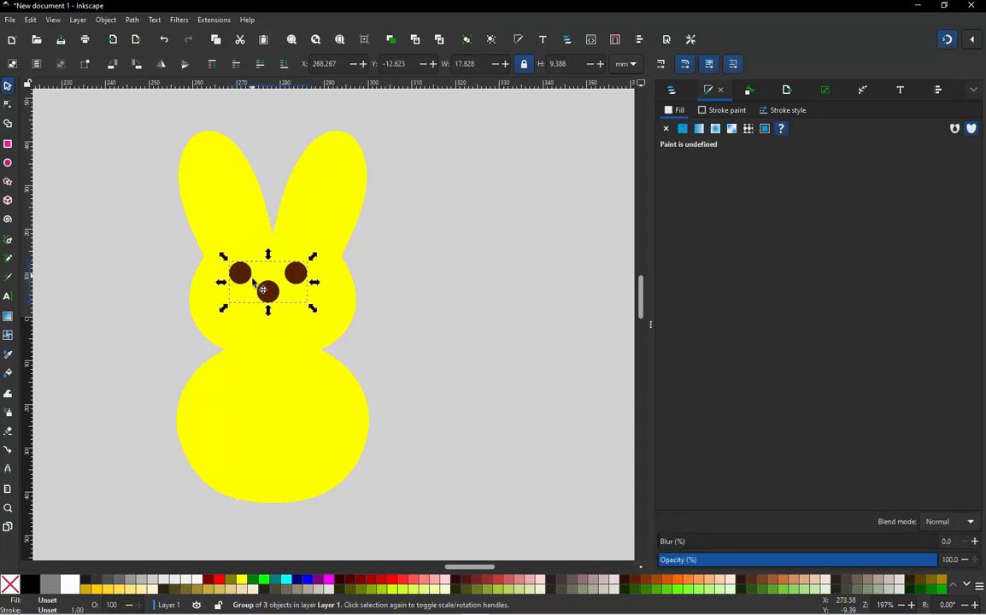
{"action": "left_click", "coordinate": [343, 197], "text": "shift"}
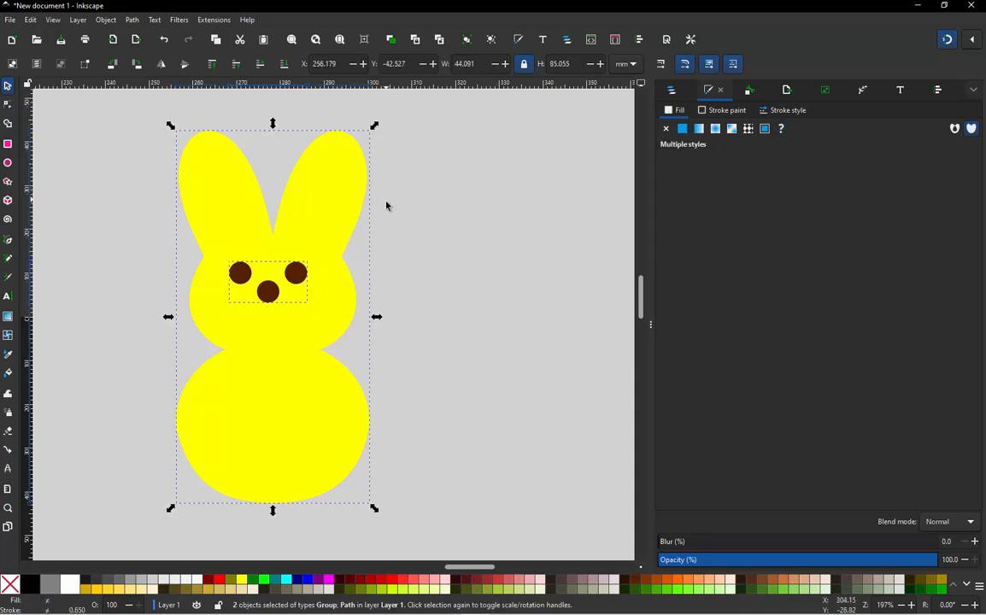
{"action": "left_click", "coordinate": [386, 206]}
{"action": "left_click_drag", "start_coordinate": [378, 213], "coordinate": [199, 310]}
{"action": "left_click", "coordinate": [333, 185], "text": "shift"}
{"action": "left_click", "coordinate": [972, 91]}
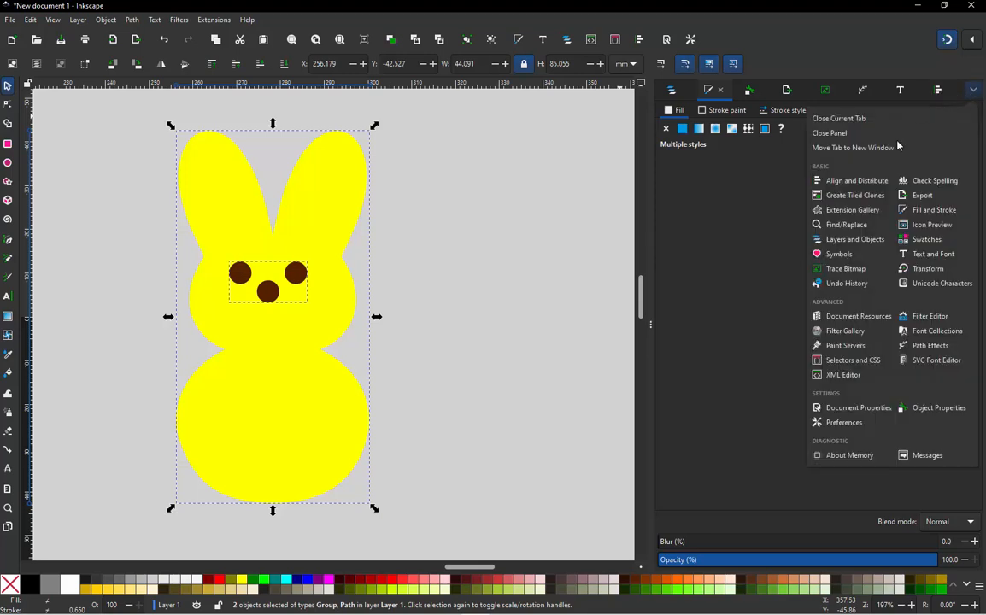
{"action": "left_click", "coordinate": [867, 183]}
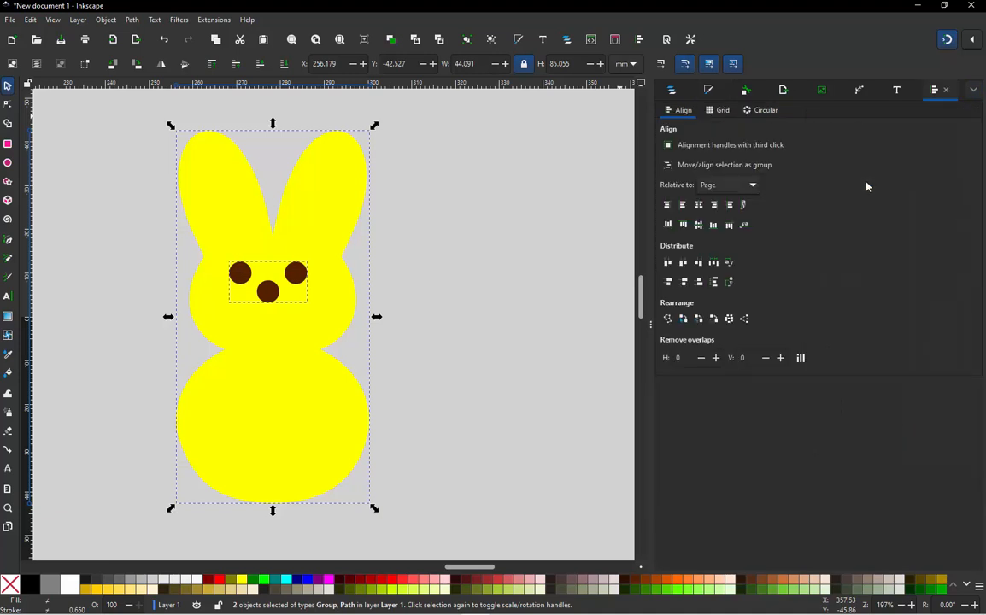
- Center the face group on the bunny body's vertical axis, relative to the last selected object
{"action": "left_click", "coordinate": [700, 206]}
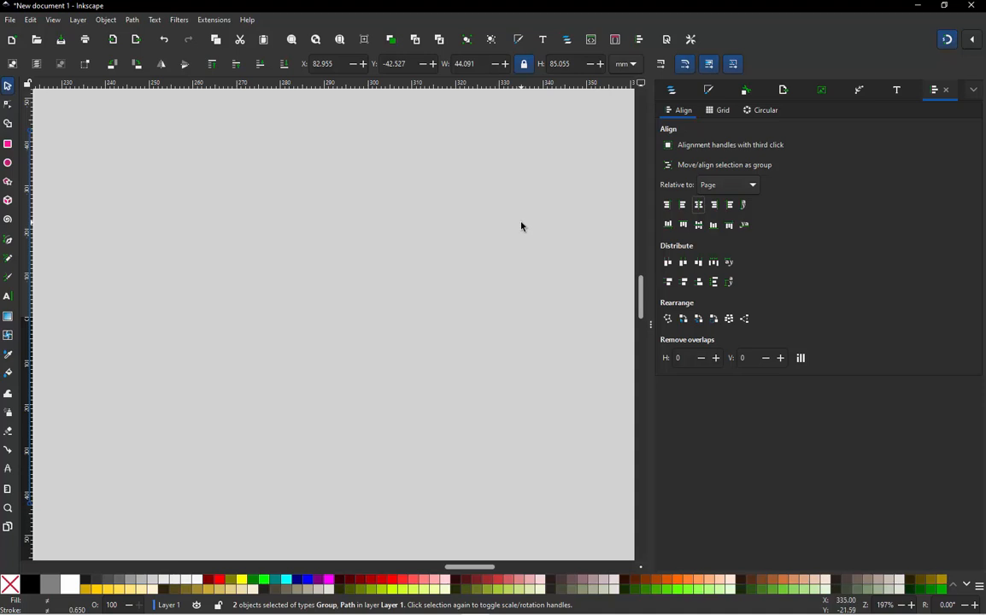
{"action": "key", "text": "ctrl+z"}
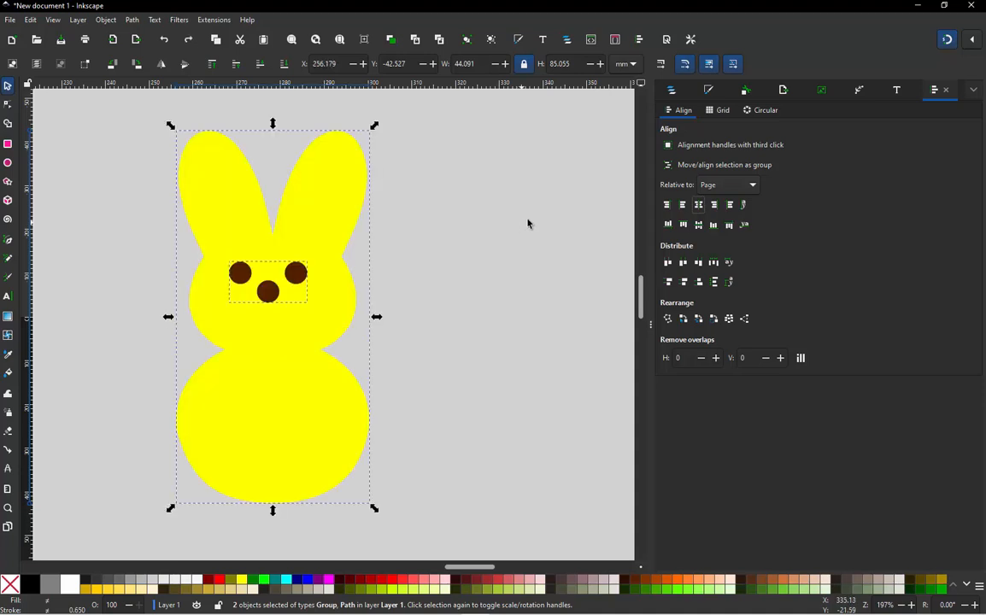
{"action": "left_click", "coordinate": [752, 187]}
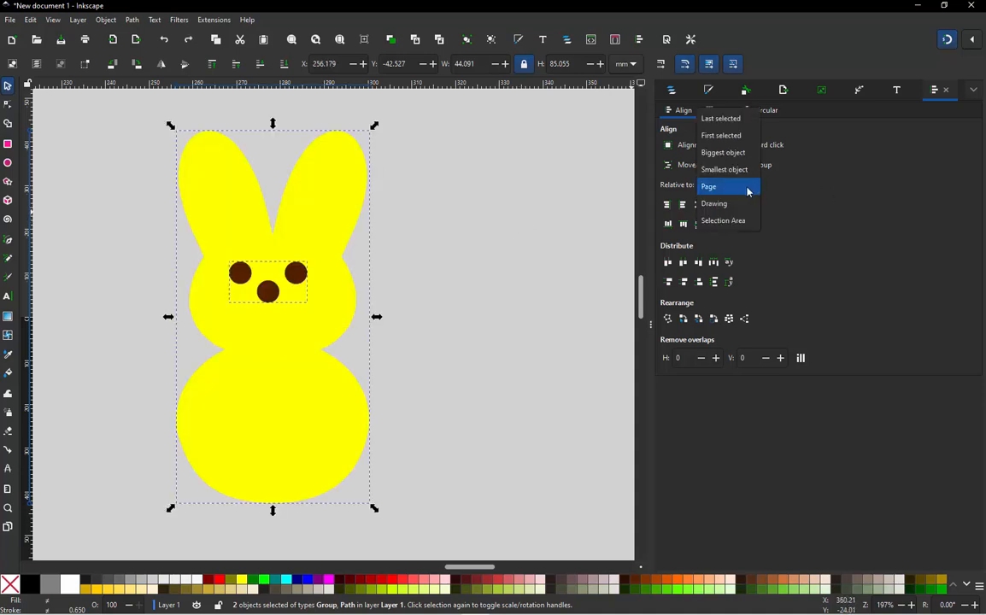
{"action": "left_click", "coordinate": [733, 121]}
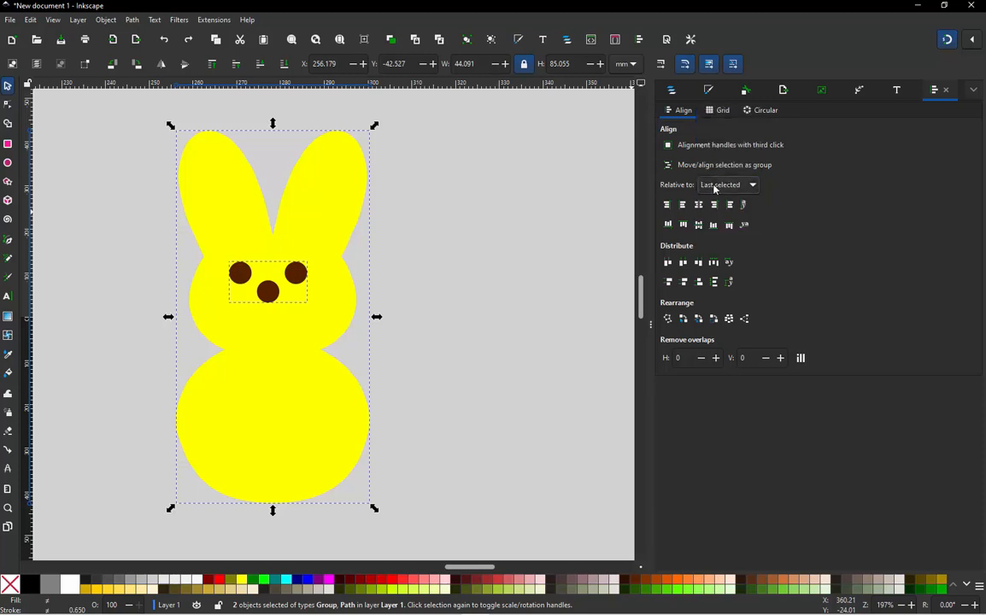
{"action": "left_click", "coordinate": [482, 257]}
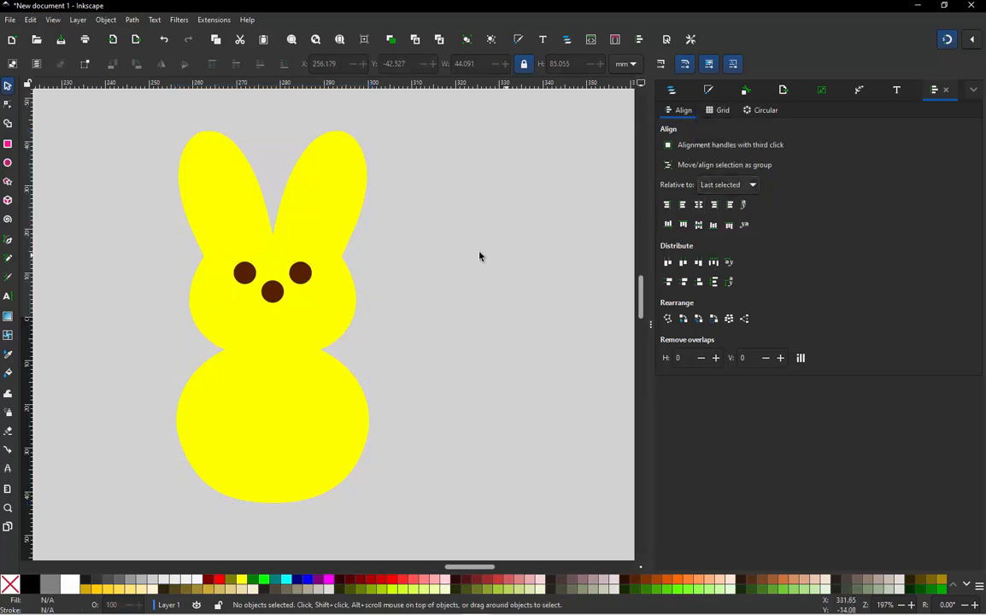
{"action": "scroll", "coordinate": [423, 258], "scroll_direction": "down", "scroll_amount": 3}
{"action": "scroll", "coordinate": [344, 332], "scroll_direction": "down", "scroll_amount": 2}
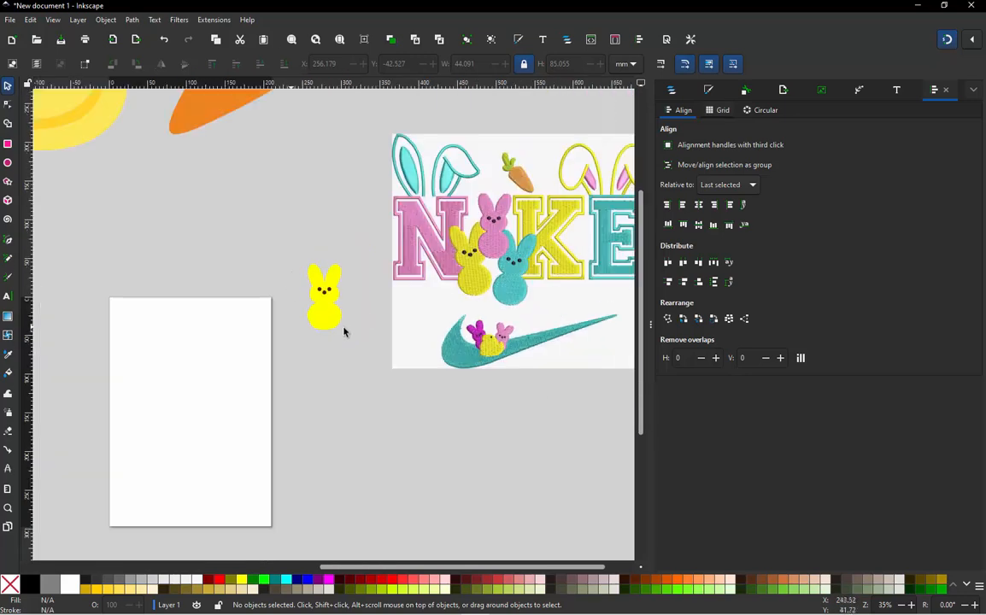
{"action": "scroll", "coordinate": [296, 303], "scroll_direction": "up", "scroll_amount": 3}
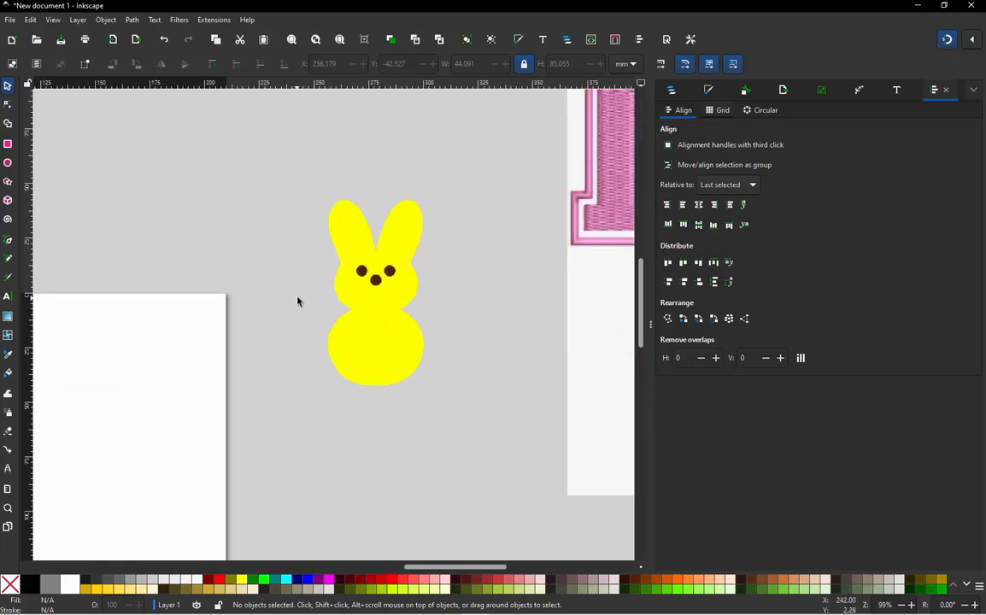
{"action": "left_click", "coordinate": [363, 342]}
{"action": "scroll", "coordinate": [352, 281], "scroll_direction": "down", "scroll_amount": 3}
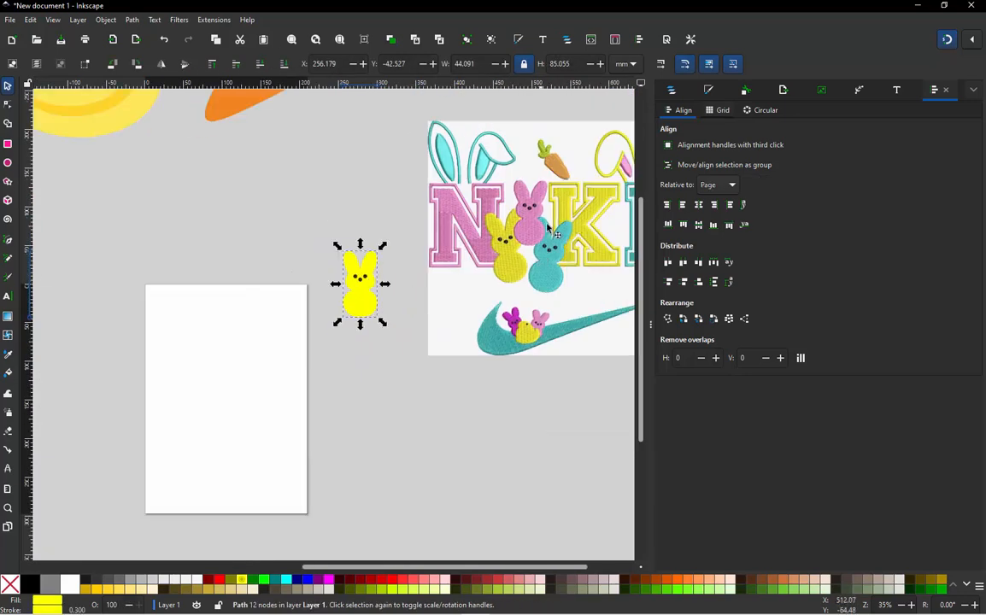
{"action": "left_click", "coordinate": [412, 322]}
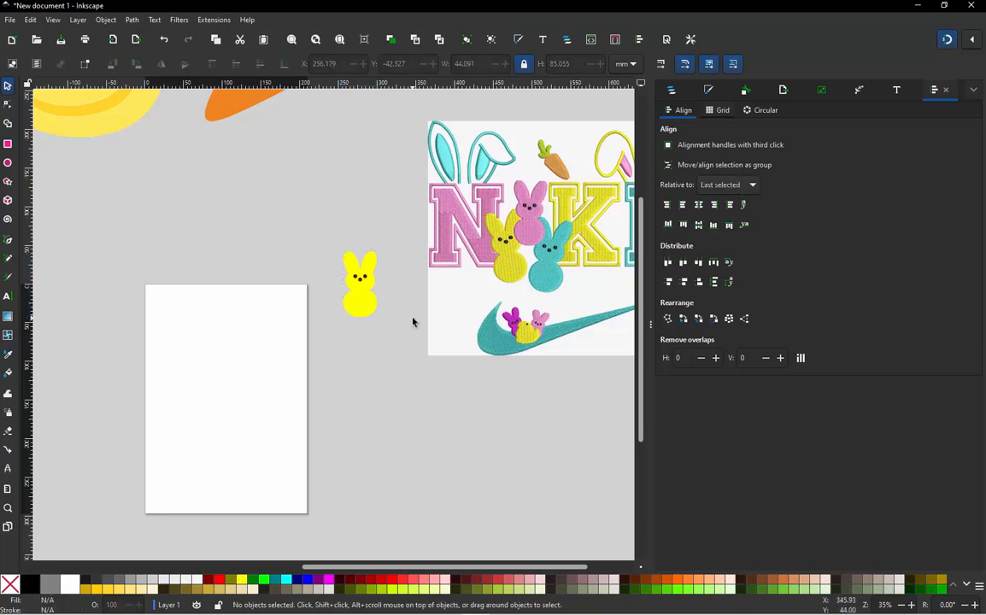
{"action": "scroll", "coordinate": [384, 273], "scroll_direction": "up", "scroll_amount": 1}
{"action": "scroll", "coordinate": [387, 272], "scroll_direction": "down", "scroll_amount": 1}
{"action": "scroll", "coordinate": [410, 253], "scroll_direction": "up", "scroll_amount": 1}
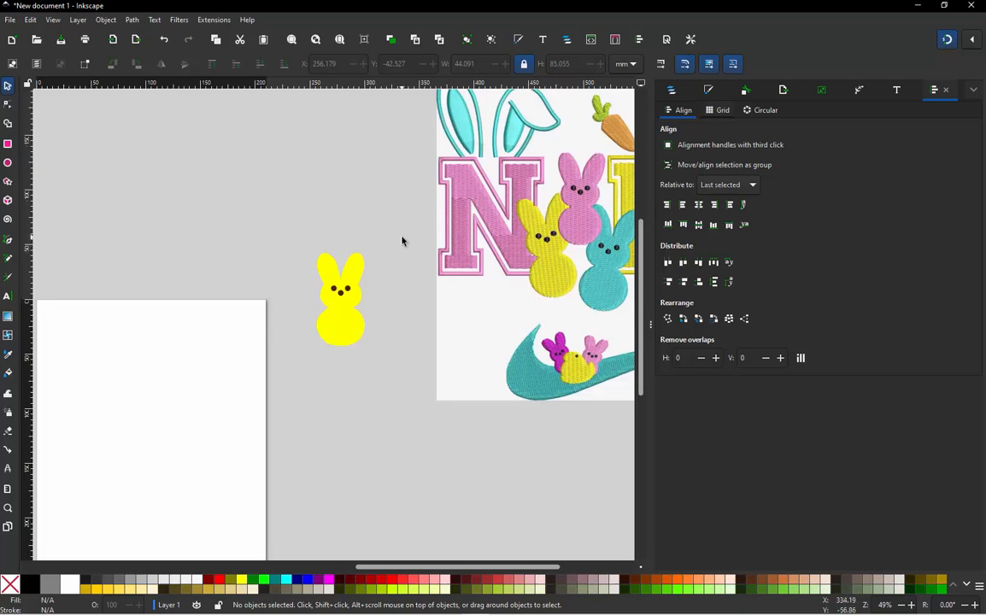
- Group the bunny body with its face and place the group over the pink bunny in the reference image
{"action": "left_click_drag", "start_coordinate": [402, 240], "coordinate": [273, 340]}
{"action": "scroll", "coordinate": [274, 340], "scroll_direction": "down", "scroll_amount": 1}
{"action": "scroll", "coordinate": [301, 327], "scroll_direction": "up", "scroll_amount": 1}
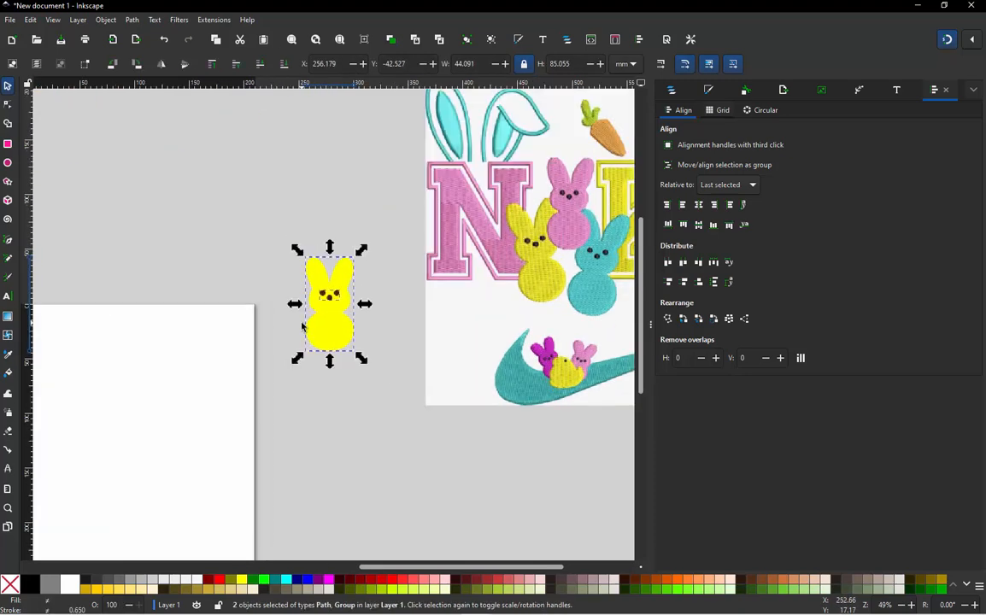
{"action": "left_click_drag", "start_coordinate": [353, 284], "coordinate": [593, 184]}
{"action": "scroll", "coordinate": [531, 248], "scroll_direction": "up", "scroll_amount": 1}
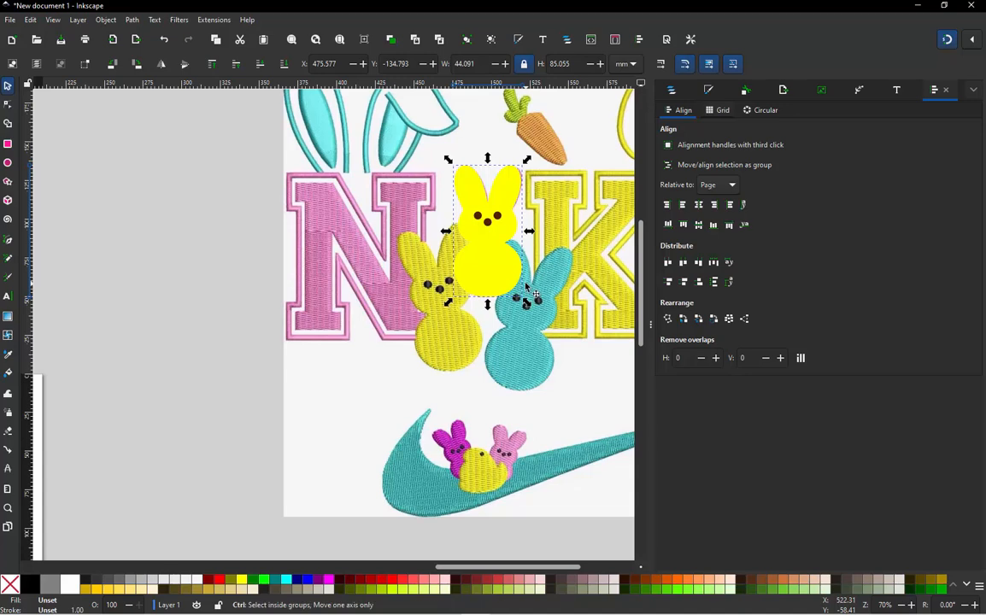
- Duplicate the bunny group, move the copy over the yellow reference bunny, and rotate it counterclockwise to follow that bunny's tilt
{"action": "left_click_drag", "start_coordinate": [500, 273], "coordinate": [470, 352]}
{"action": "left_click", "coordinate": [470, 352]}
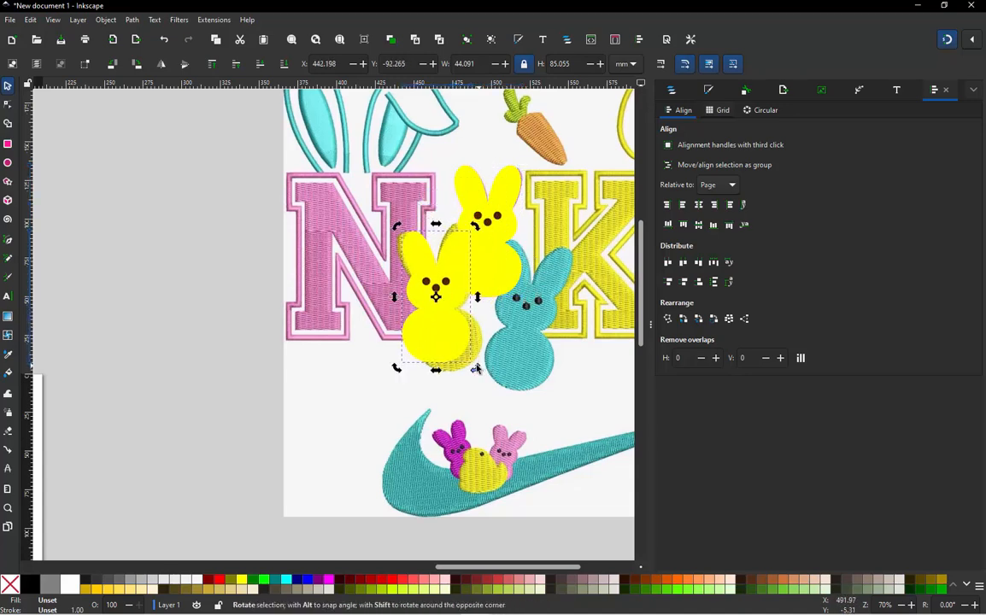
{"action": "left_click_drag", "start_coordinate": [476, 369], "coordinate": [489, 366]}
{"action": "scroll", "coordinate": [436, 240], "scroll_direction": "up", "scroll_amount": 2}
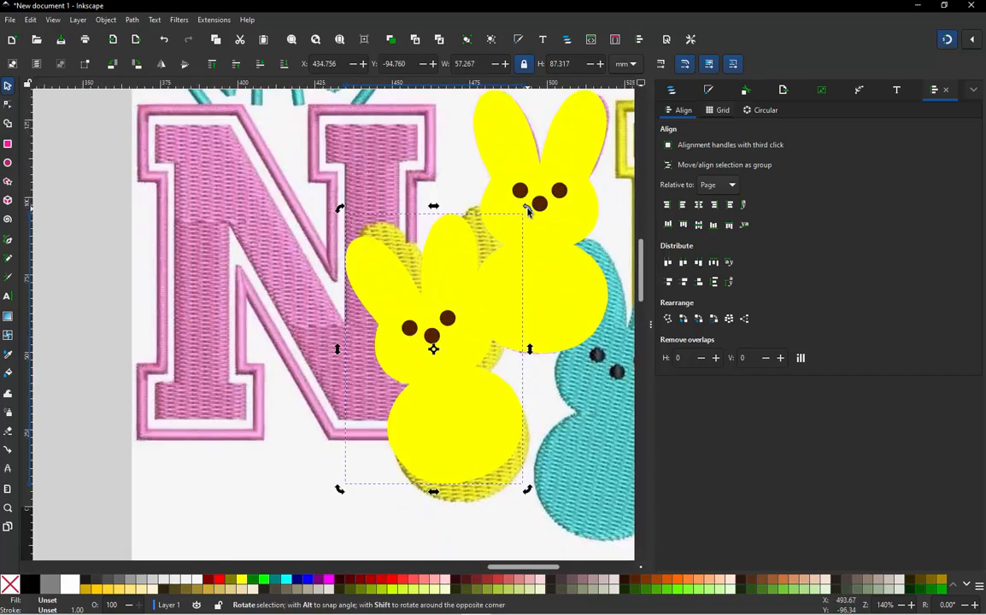
- Rotate the copied bunny slightly back clockwise and shift it closer to the yellow reference bunny
{"action": "mouse_move", "coordinate": [527, 211]}
{"action": "left_mouse_down"}
{"action": "mouse_move", "coordinate": [555, 222]}
{"action": "mouse_move", "coordinate": [531, 212]}
{"action": "left_mouse_up"}
{"action": "scroll", "coordinate": [529, 211], "scroll_direction": "up", "scroll_amount": 2}
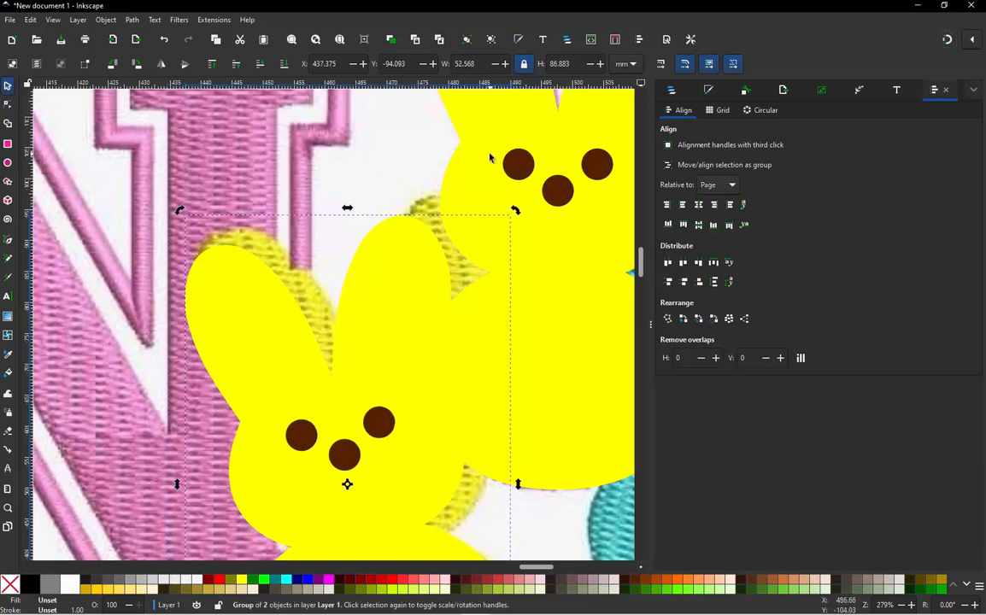
{"action": "scroll", "coordinate": [437, 266], "scroll_direction": "down", "scroll_amount": 2}
{"action": "left_click_drag", "start_coordinate": [436, 264], "coordinate": [442, 265]}
{"action": "scroll", "coordinate": [359, 318], "scroll_direction": "down", "scroll_amount": 1}
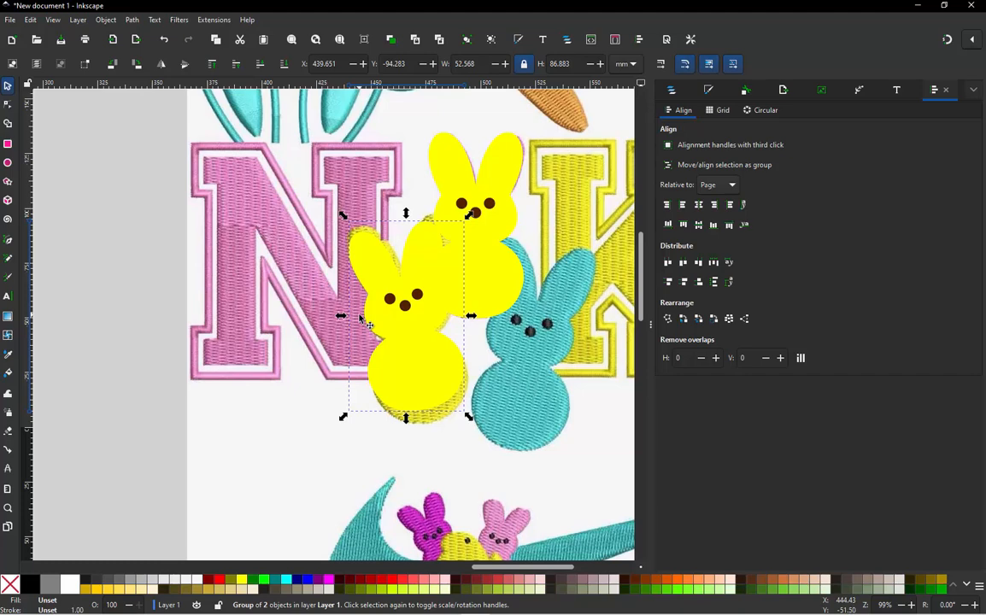
- Duplicate the tilted bunny group, move the copy over the teal reference bunny, and rotate it clockwise to follow that bunny's tilt
{"action": "key", "text": "ctrl"}
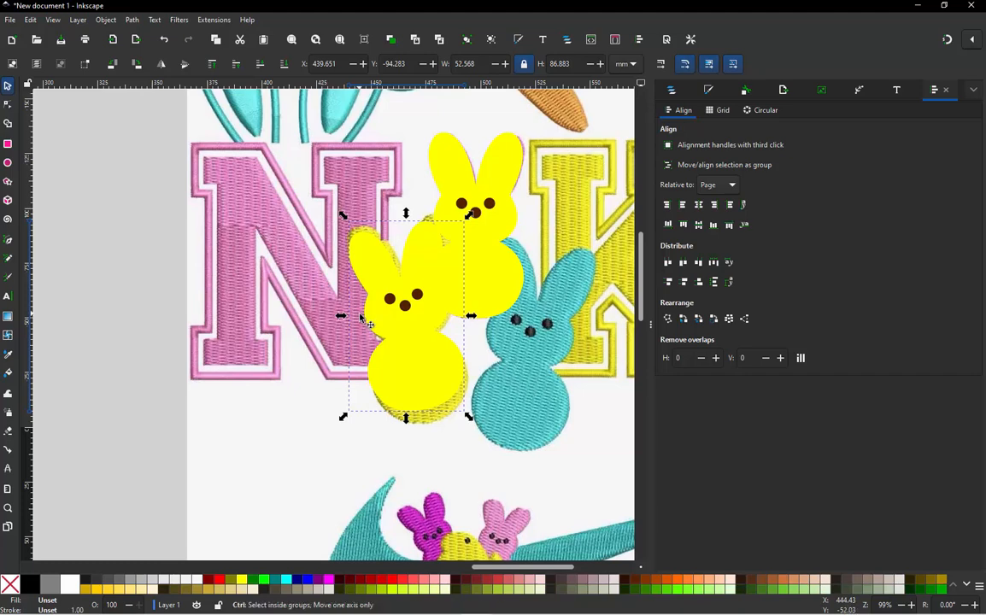
{"action": "key", "text": "ctrl+d"}
{"action": "left_click_drag", "start_coordinate": [439, 320], "coordinate": [553, 341]}
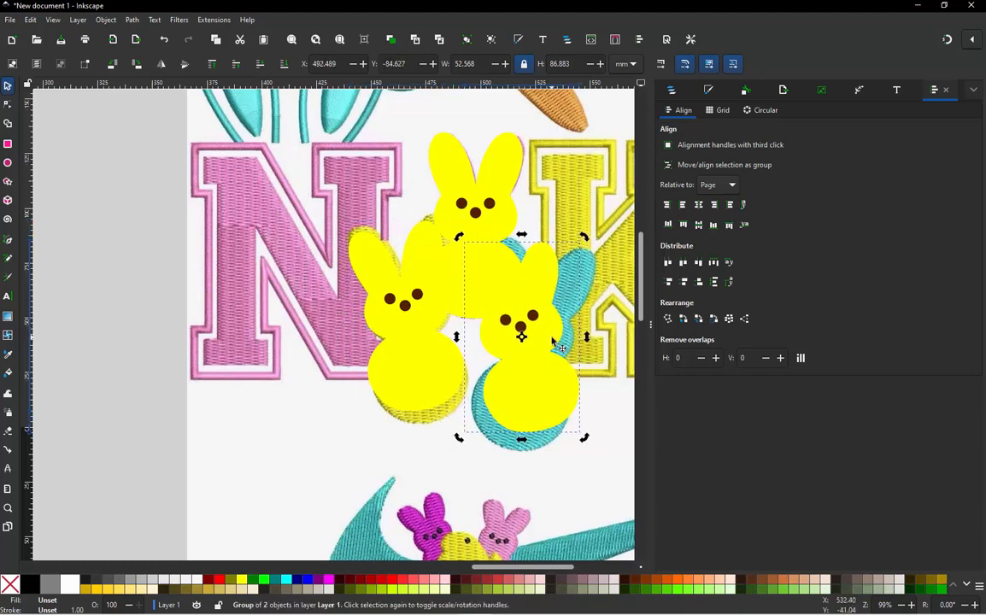
{"action": "left_click_drag", "start_coordinate": [584, 236], "coordinate": [568, 274]}
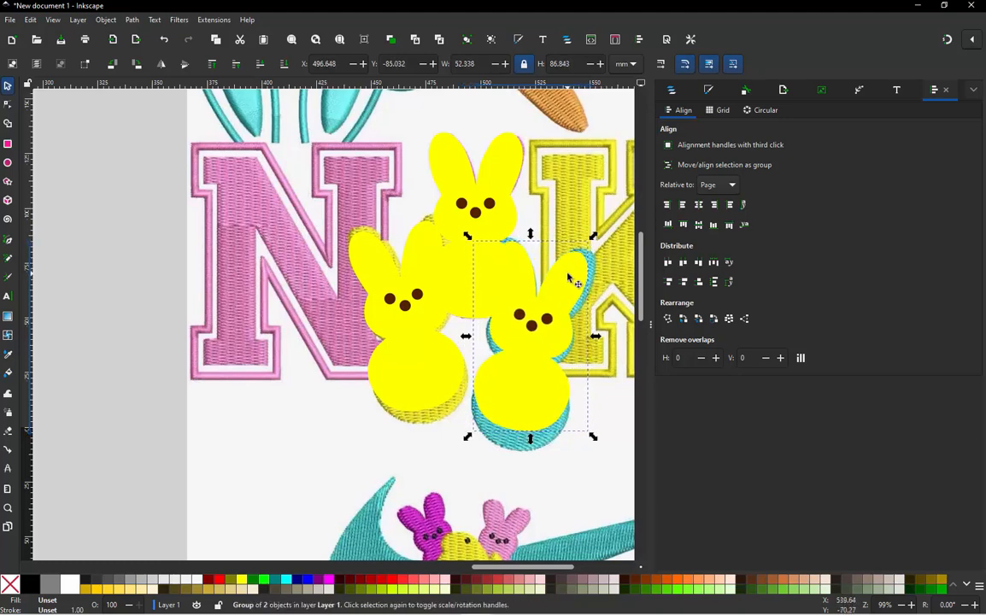
{"action": "left_click", "coordinate": [568, 276]}
{"action": "left_click_drag", "start_coordinate": [592, 237], "coordinate": [597, 244]}
{"action": "left_click", "coordinate": [310, 427]}
{"action": "scroll", "coordinate": [246, 325], "scroll_direction": "down", "scroll_amount": 1, "text": "ctrl"}
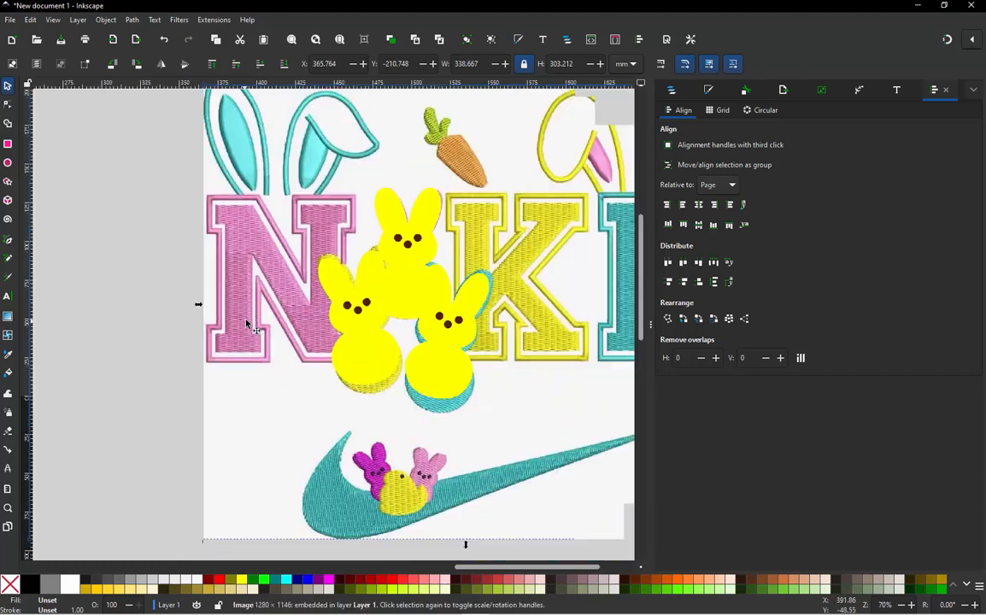
- Fill only the body path of the upper bunny with the average pink sampled from the reference letter N
{"action": "scroll", "coordinate": [431, 348], "scroll_direction": "up", "scroll_amount": 1, "text": "ctrl"}
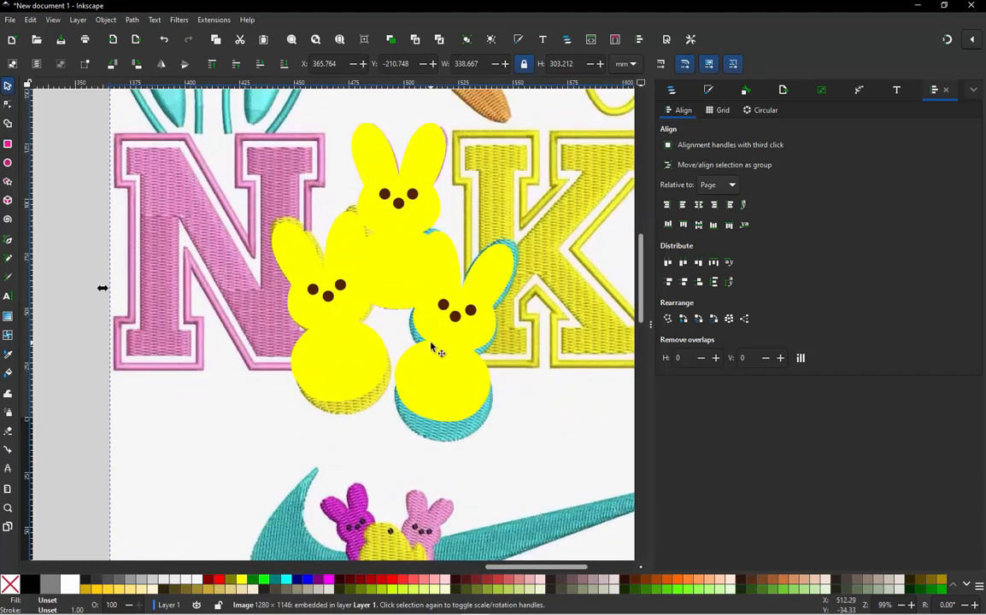
{"action": "left_click", "coordinate": [411, 251]}
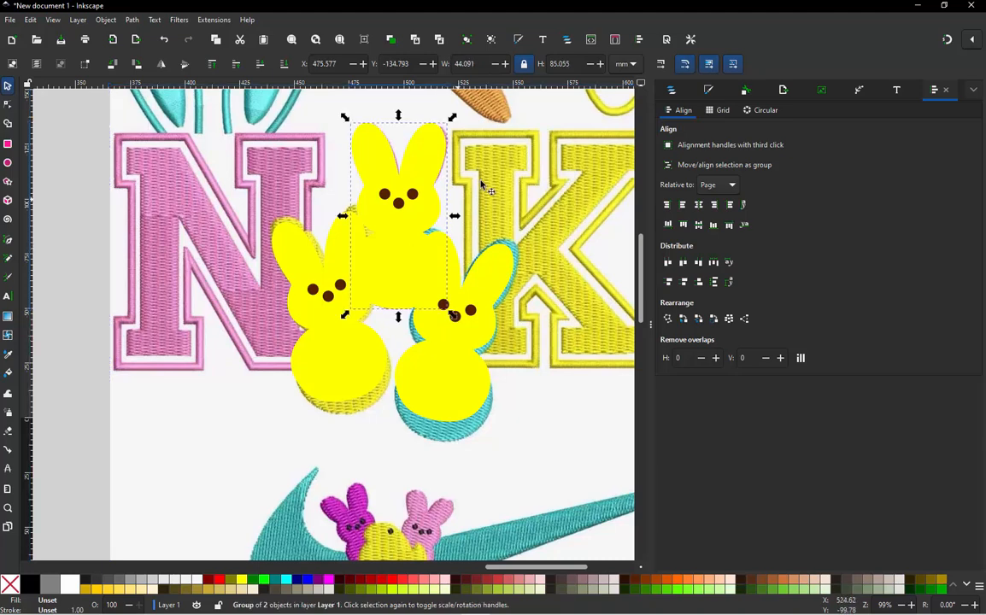
{"action": "left_click", "coordinate": [671, 90]}
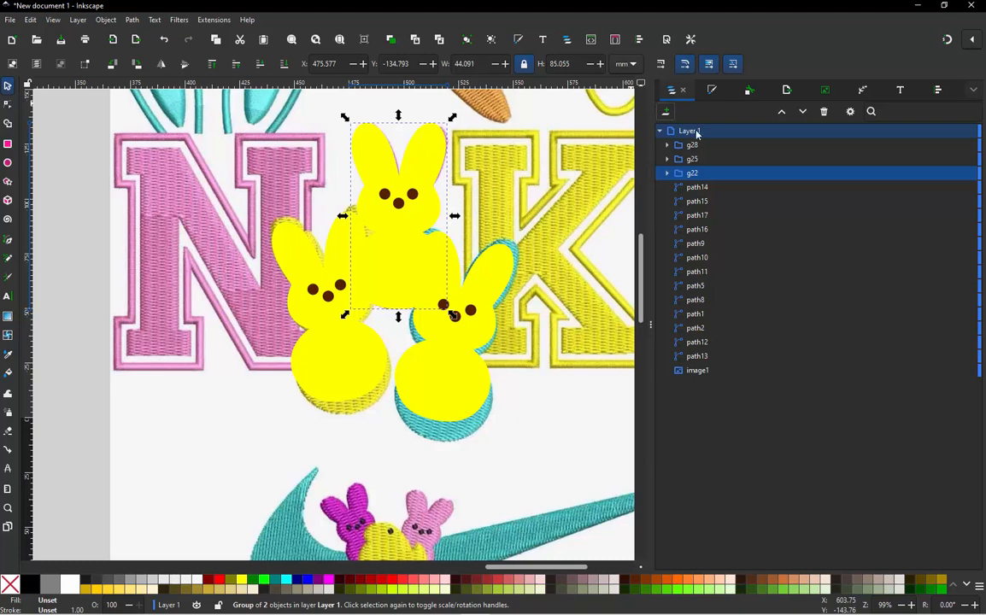
{"action": "left_click", "coordinate": [668, 173]}
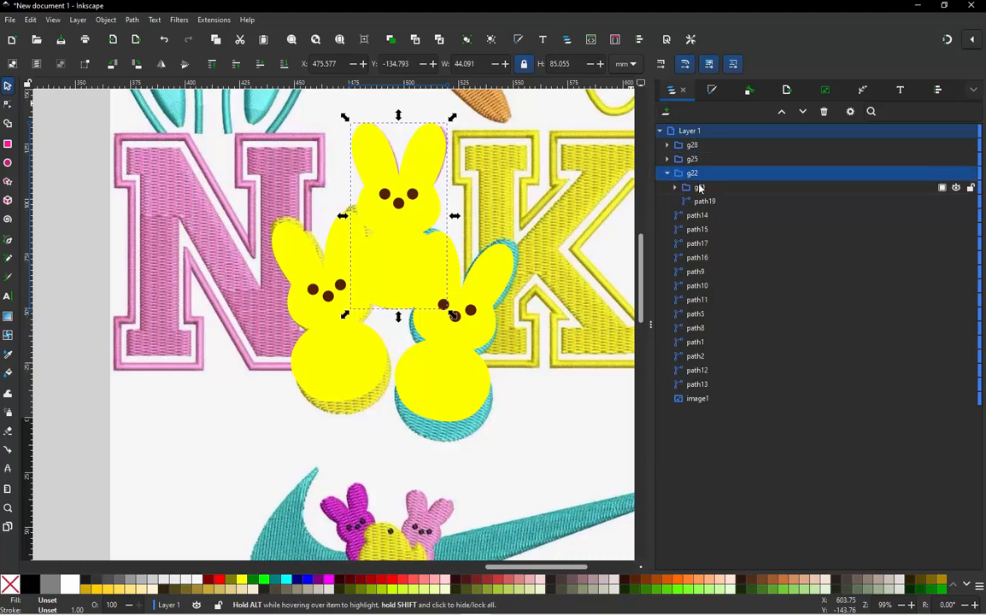
{"action": "left_click", "coordinate": [698, 187]}
{"action": "left_click", "coordinate": [706, 201]}
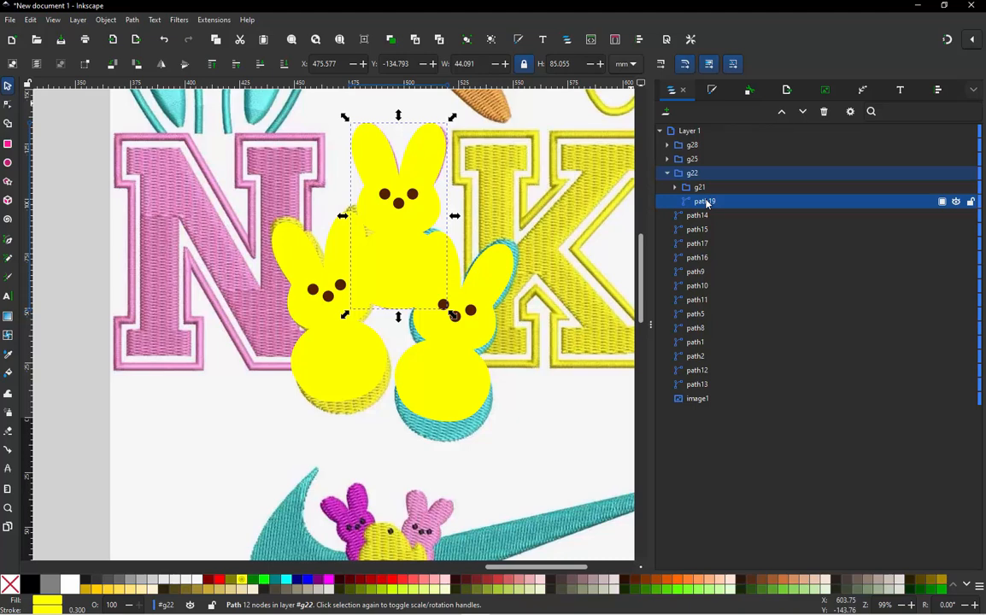
{"action": "key", "text": "d"}
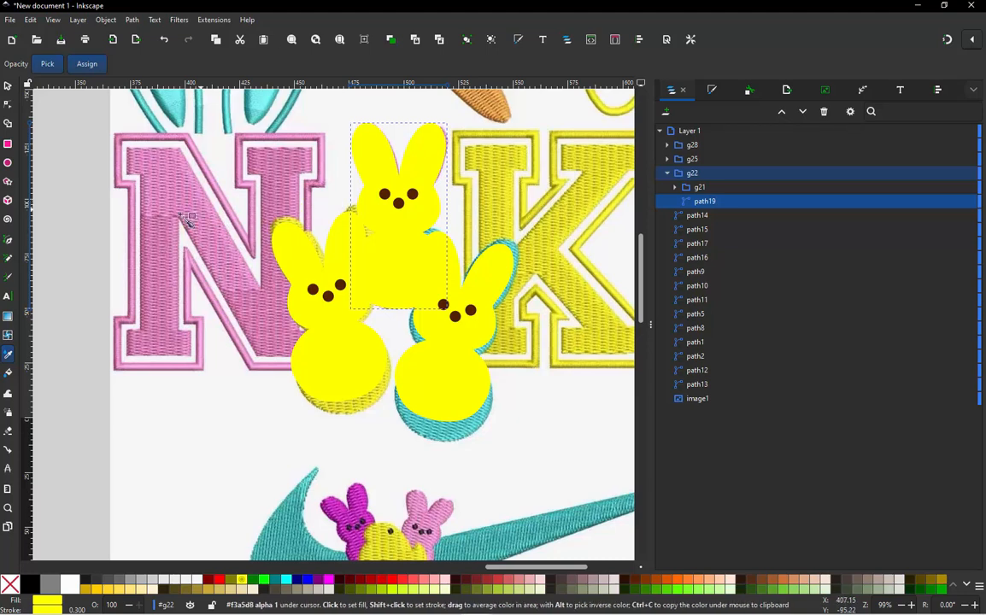
{"action": "left_click_drag", "start_coordinate": [154, 176], "coordinate": [168, 188]}
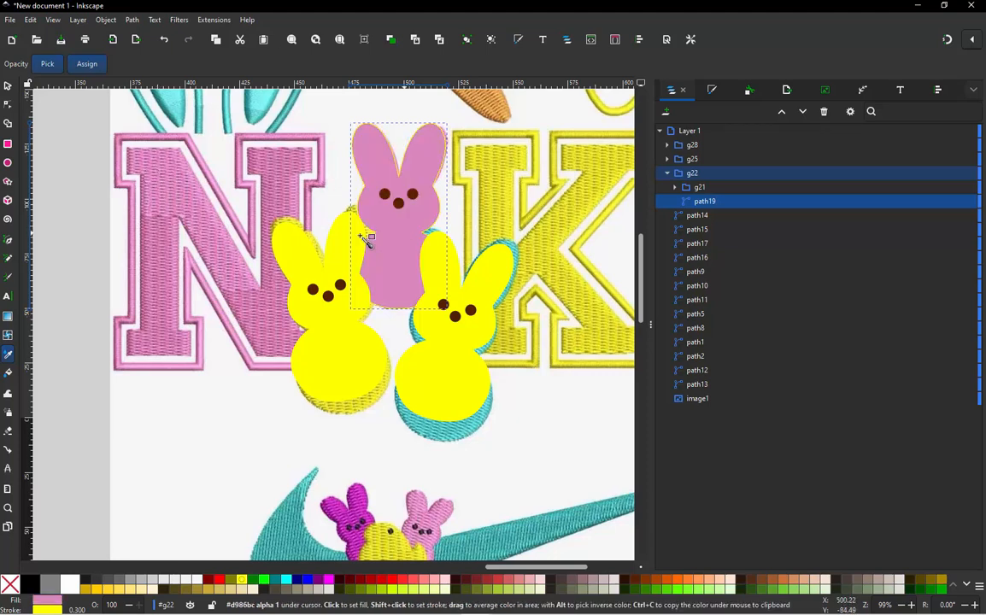
{"action": "left_click", "coordinate": [8, 87]}
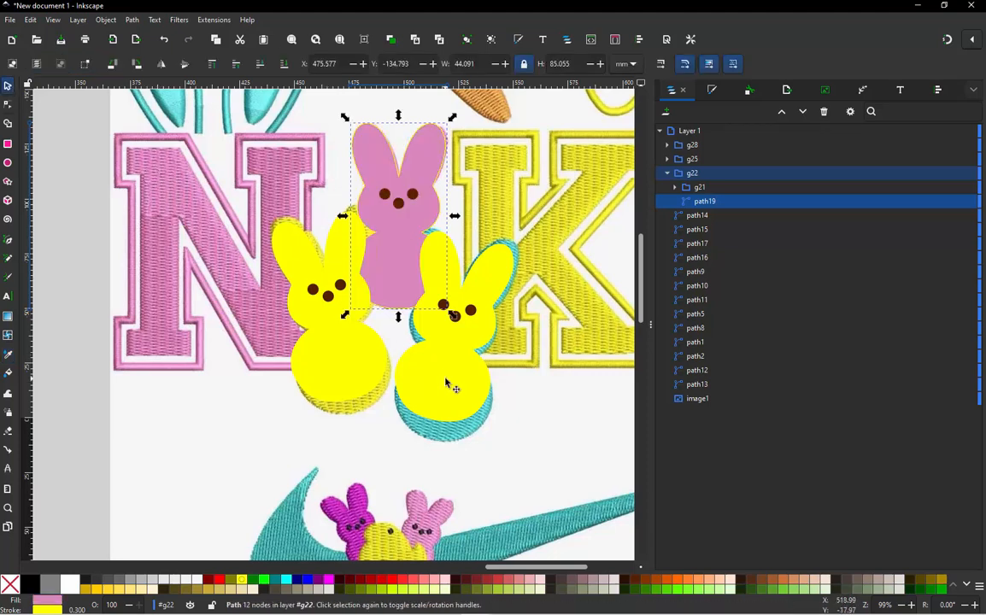
- Try to fill the entire bunny group over the teal reference with teal sampled from the swoosh, and undo the fill
{"action": "left_click", "coordinate": [446, 384]}
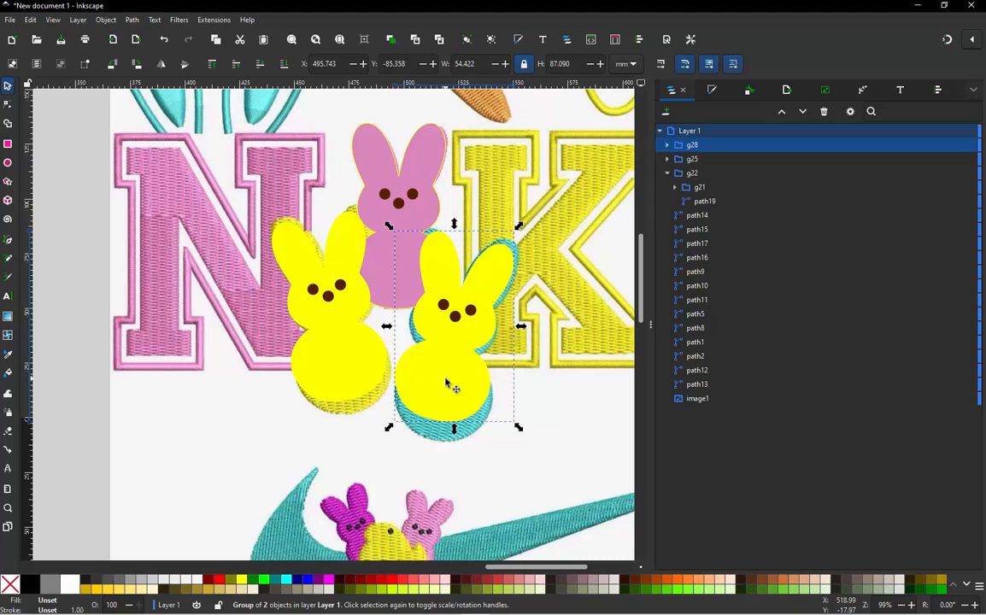
{"action": "key", "text": "d"}
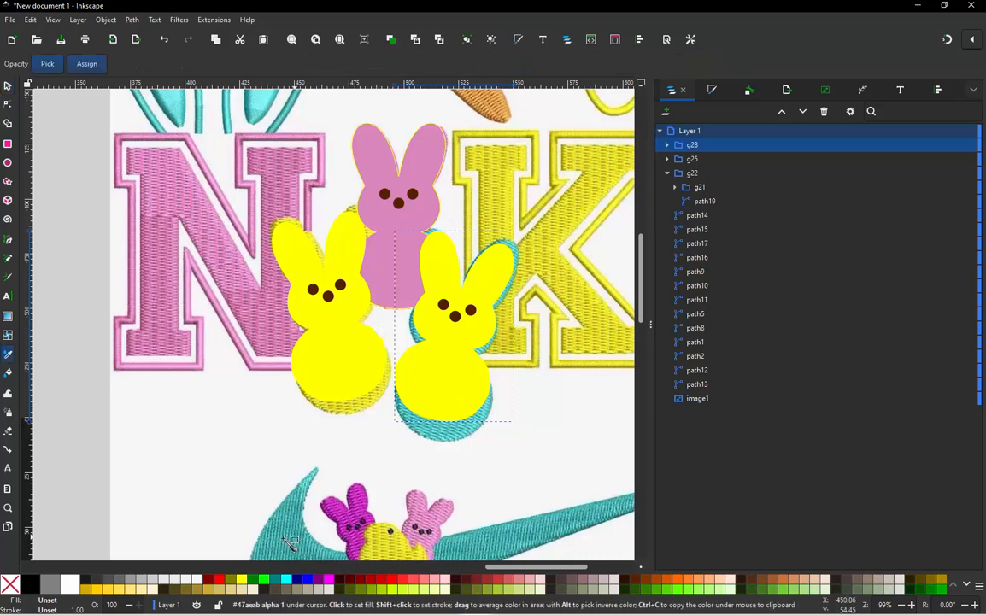
{"action": "mouse_move", "coordinate": [279, 546]}
{"action": "left_mouse_down"}
{"action": "mouse_move", "coordinate": [252, 517]}
{"action": "mouse_move", "coordinate": [280, 543]}
{"action": "left_mouse_up"}
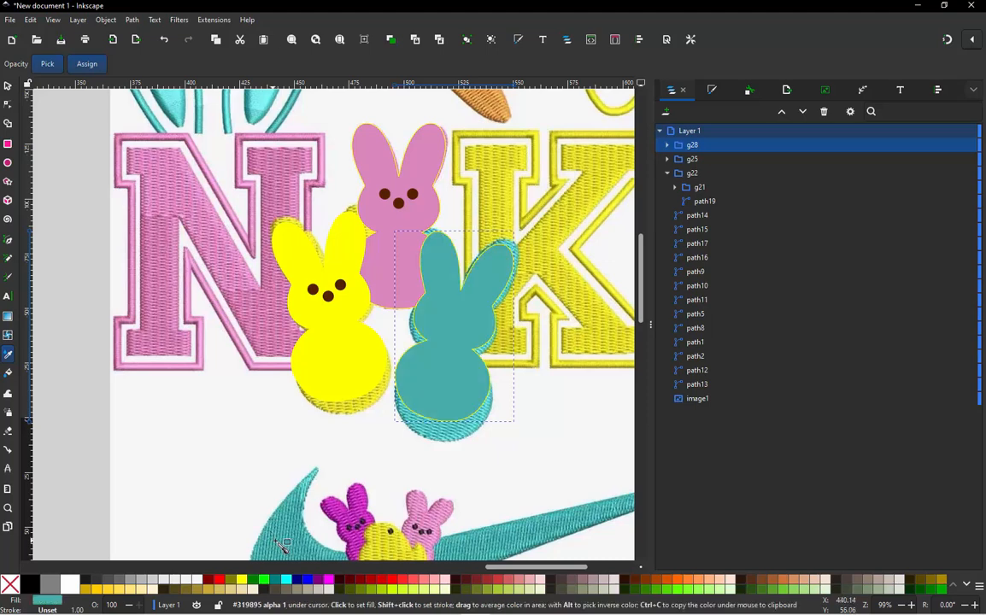
{"action": "left_click", "coordinate": [8, 86]}
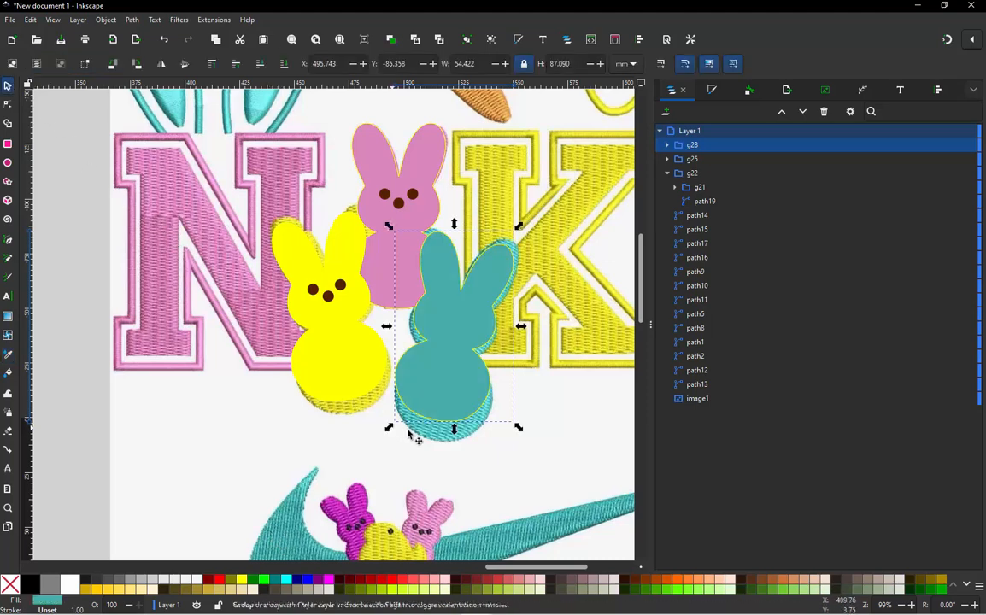
{"action": "left_click", "coordinate": [458, 329], "text": "alt"}
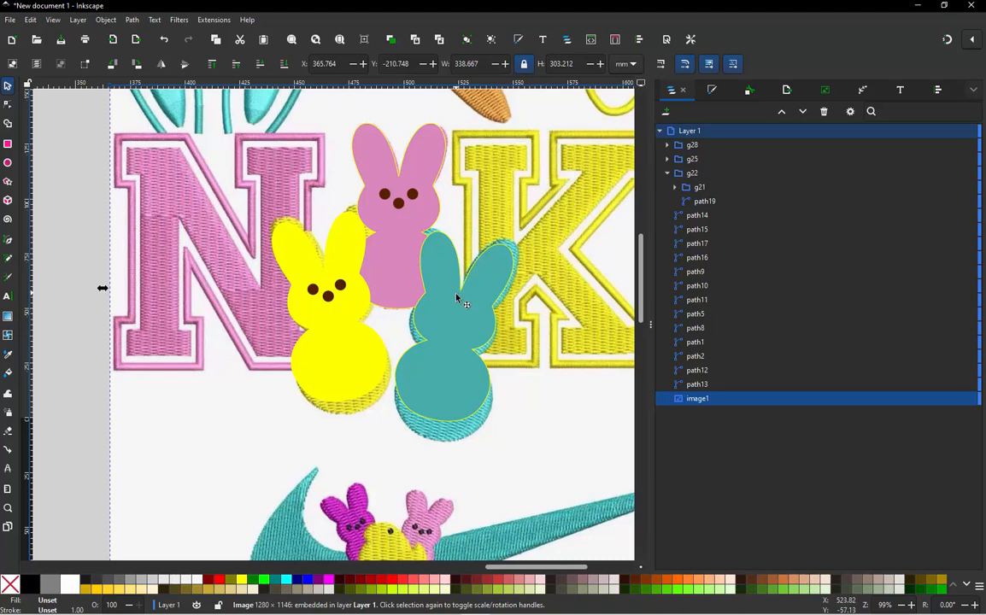
{"action": "key", "text": "ctrl"}
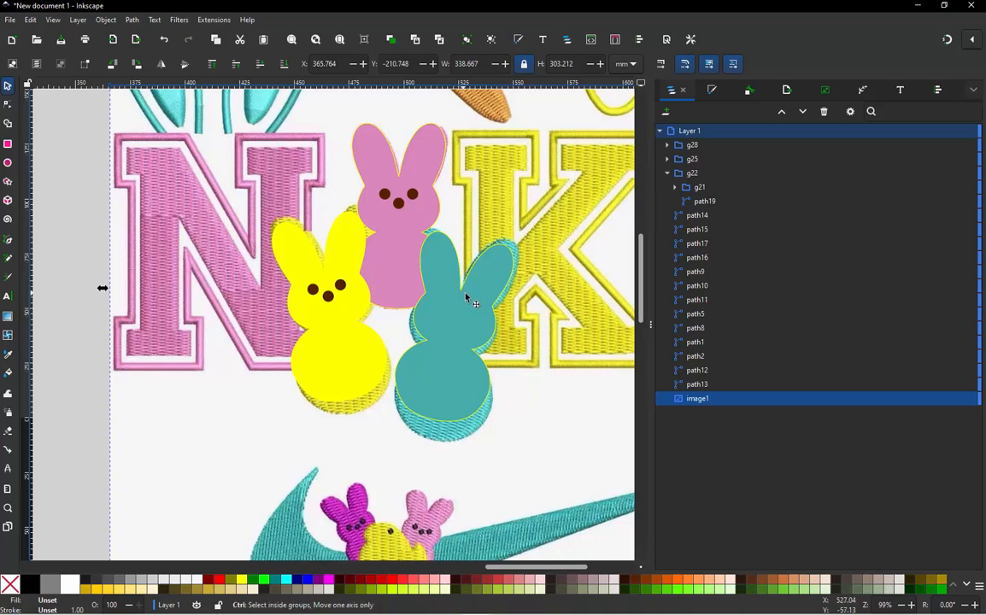
{"action": "key", "text": "ctrl+z"}
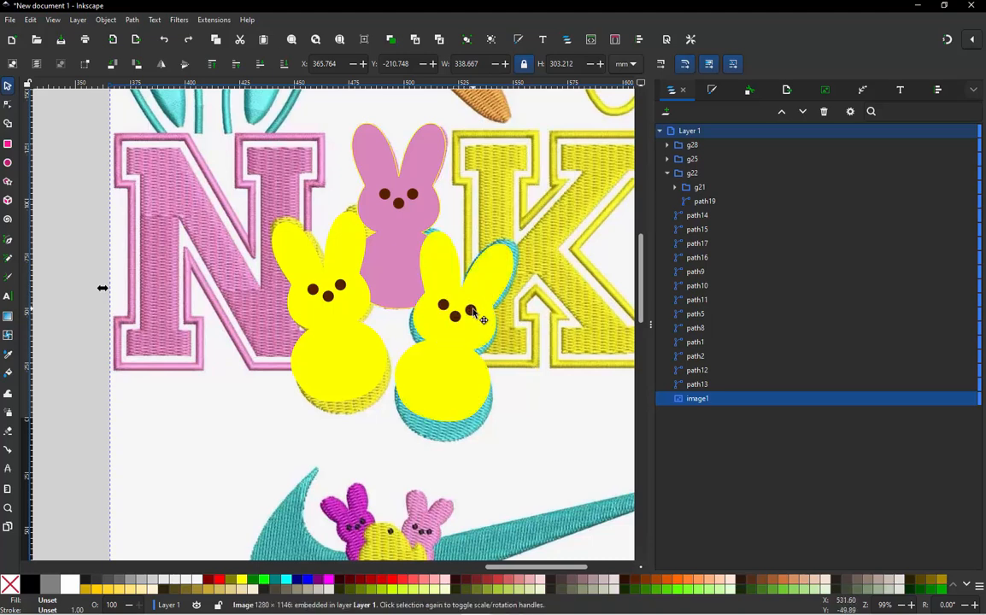
- Fill only the body path of the bunny over the teal reference with the average teal sampled from the swoosh
{"action": "left_click", "coordinate": [475, 313]}
{"action": "left_click", "coordinate": [668, 145]}
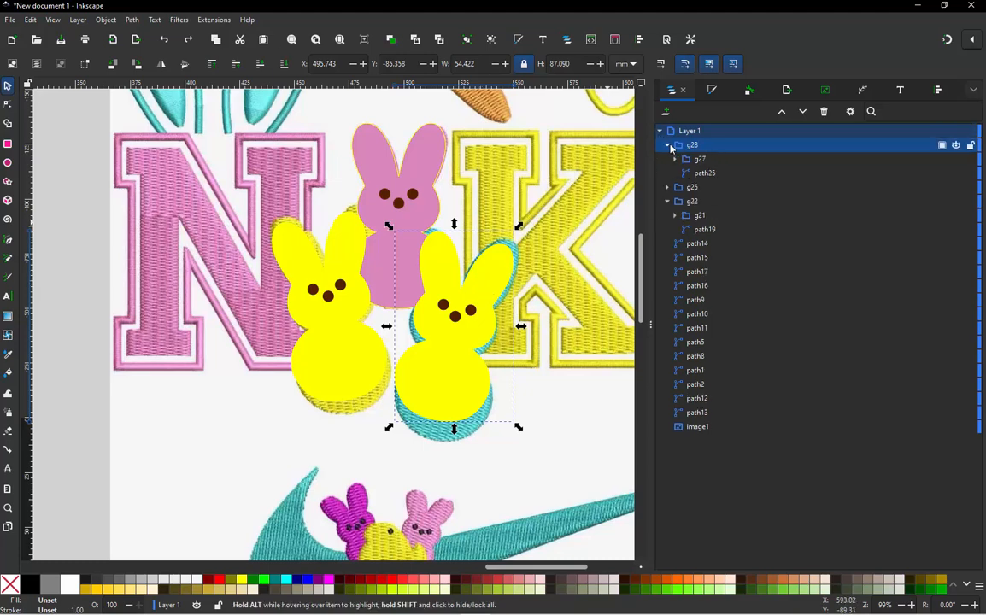
{"action": "left_click", "coordinate": [703, 174]}
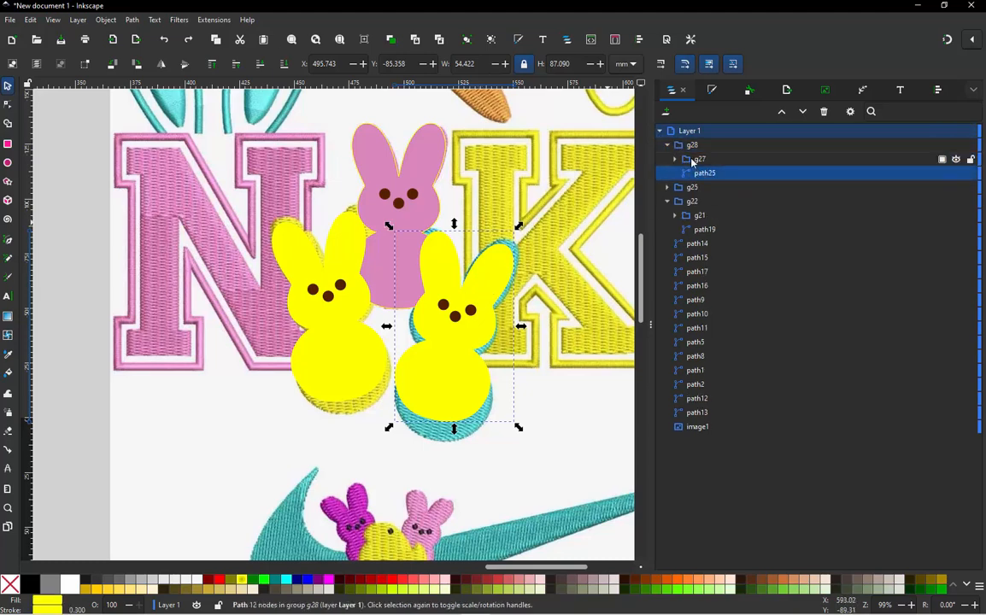
{"action": "left_click", "coordinate": [674, 160]}
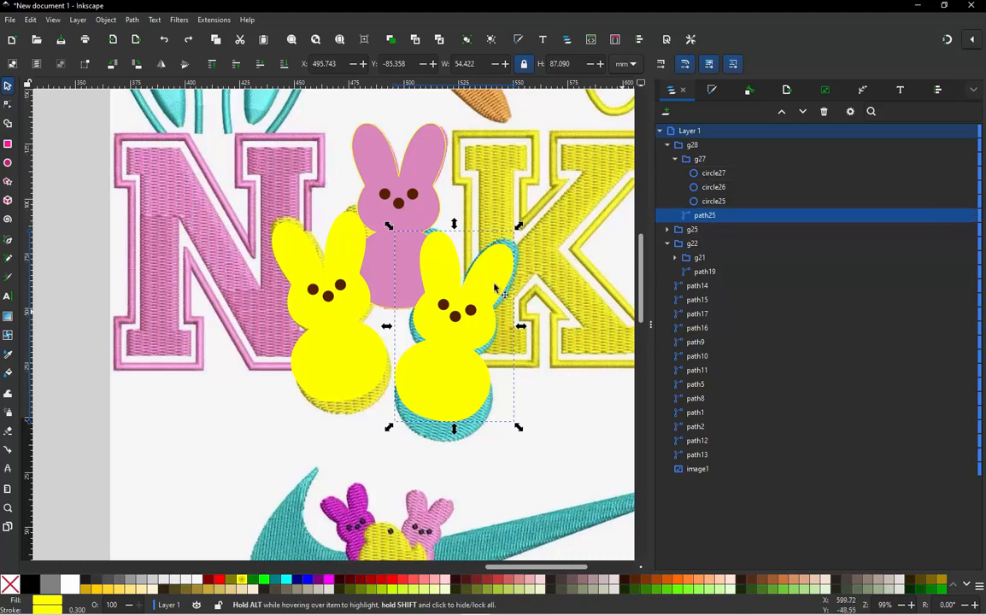
{"action": "key", "text": "d"}
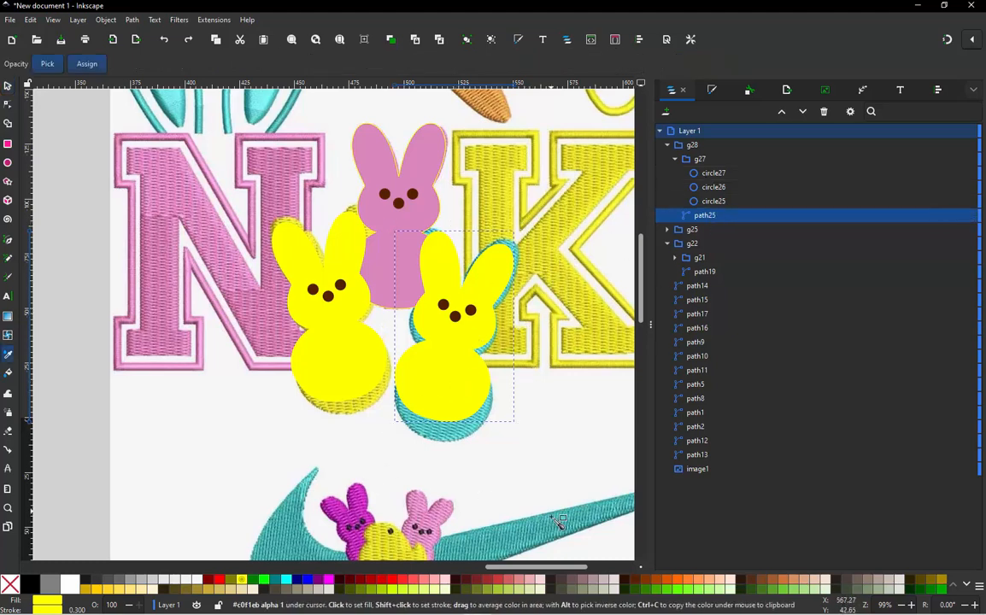
{"action": "mouse_move", "coordinate": [486, 528]}
{"action": "left_mouse_down"}
{"action": "mouse_move", "coordinate": [506, 547]}
{"action": "mouse_move", "coordinate": [490, 538]}
{"action": "left_mouse_up"}
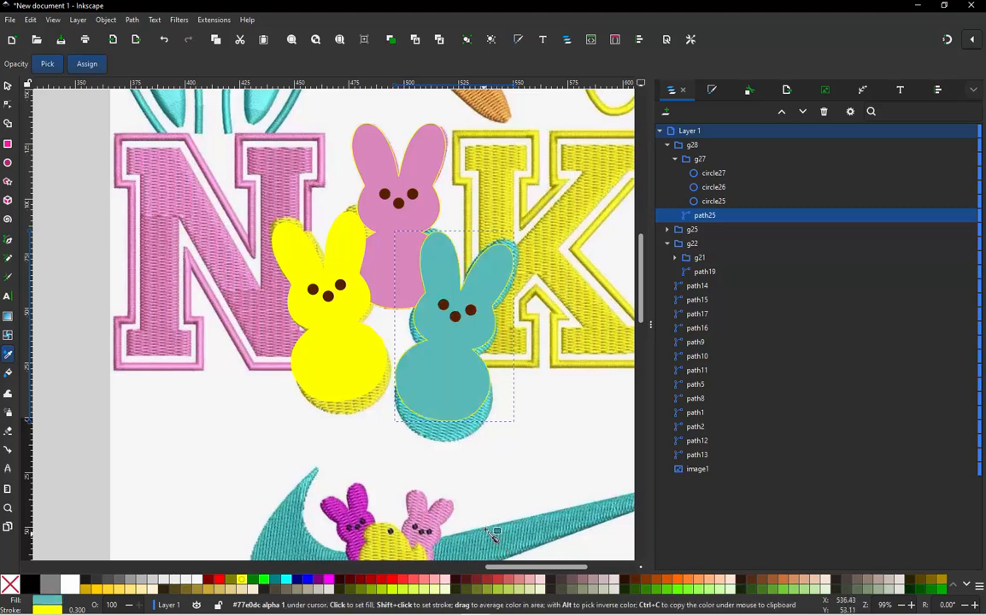
{"action": "left_click", "coordinate": [7, 86]}
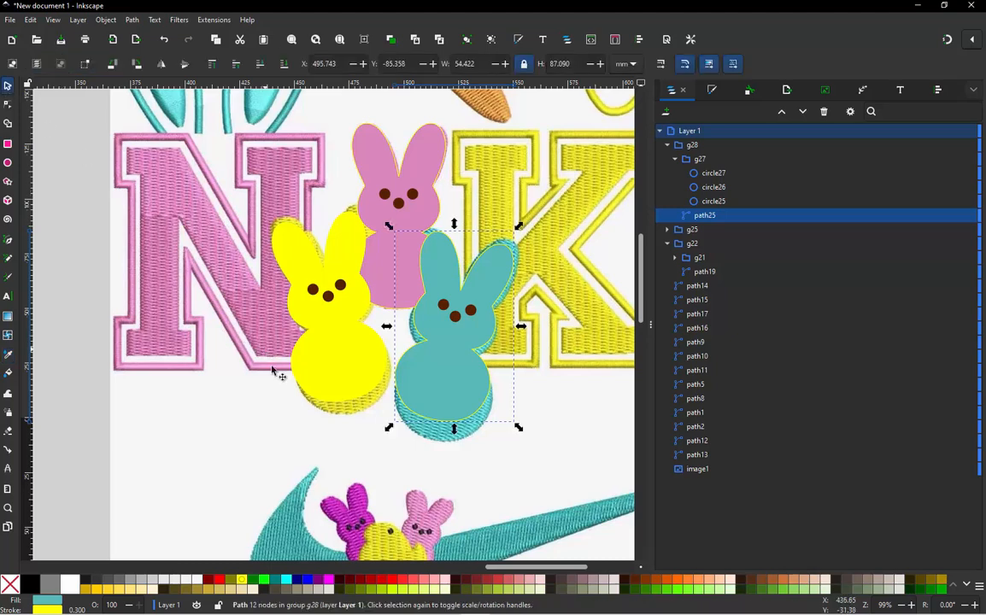
{"action": "left_click", "coordinate": [288, 409]}
- Remove the outline stroke from the teal, yellow and pink bunny groups
{"action": "left_click", "coordinate": [447, 370]}
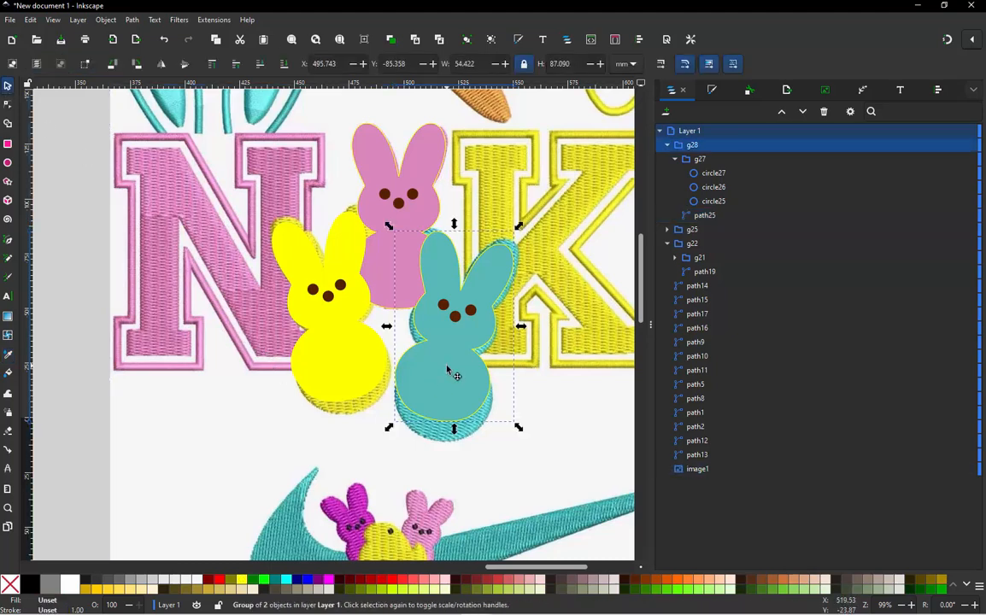
{"action": "left_click", "coordinate": [11, 584], "text": "shift"}
{"action": "left_click", "coordinate": [312, 362]}
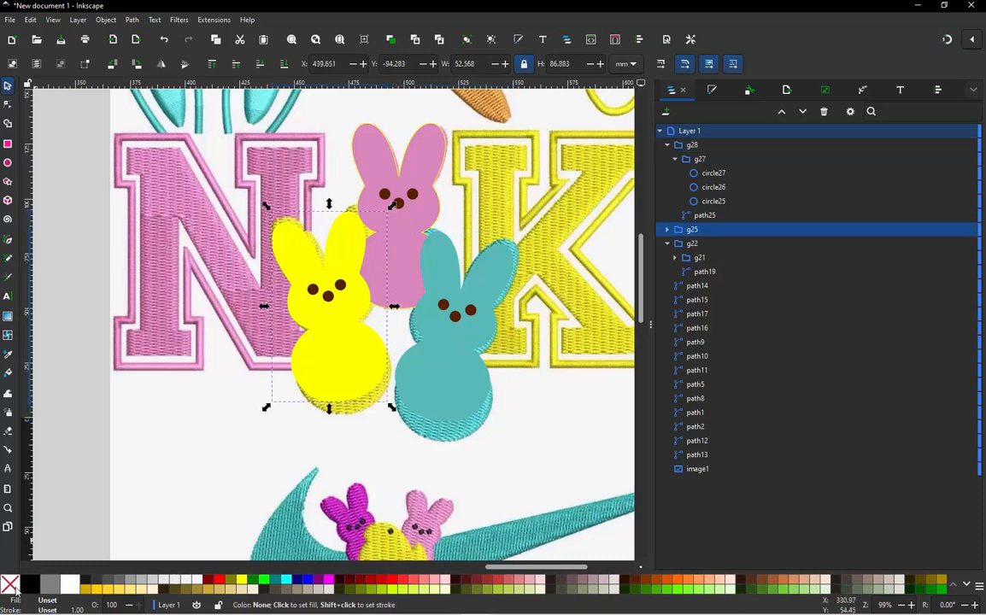
{"action": "left_click", "coordinate": [13, 588], "text": "shift"}
{"action": "left_click", "coordinate": [381, 159]}
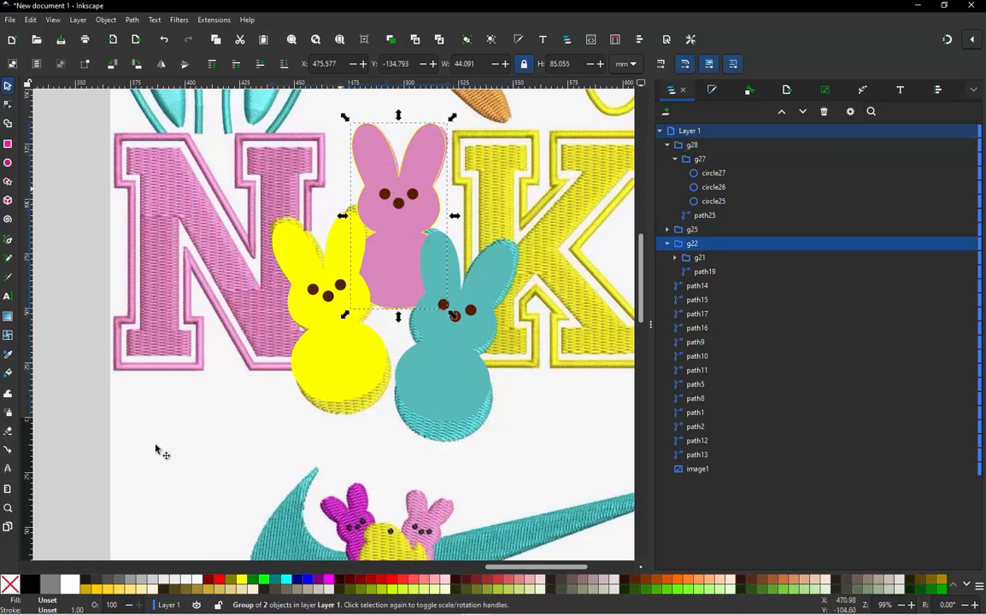
{"action": "left_click", "coordinate": [10, 584], "text": "shift"}
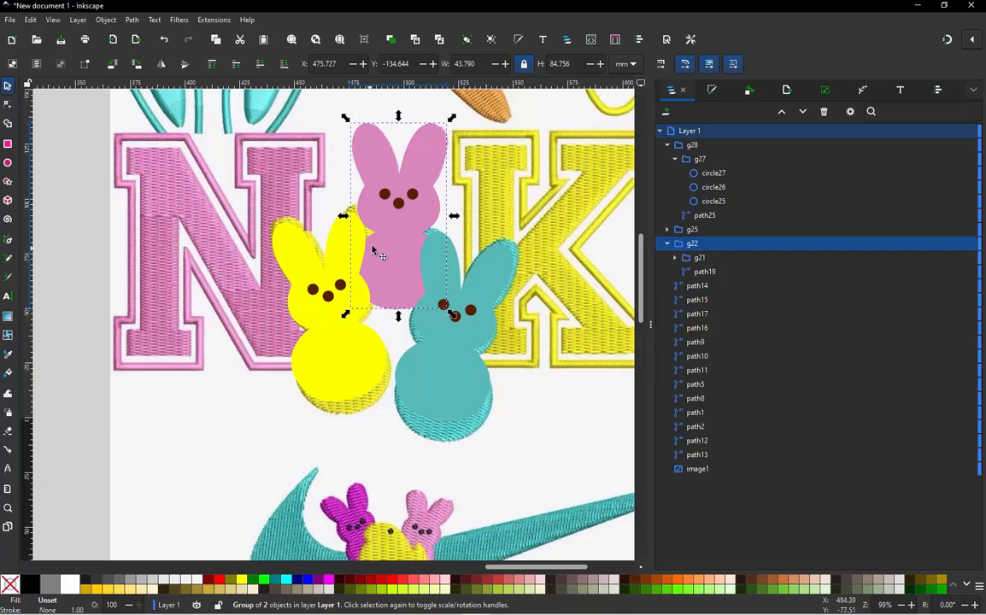
- Raise the pink bunny group to the top of the stacking order, above the yellow and teal bunnies
{"action": "scroll", "coordinate": [376, 245], "scroll_direction": "down", "scroll_amount": 3}
{"action": "scroll", "coordinate": [365, 118], "scroll_direction": "up", "scroll_amount": 1}
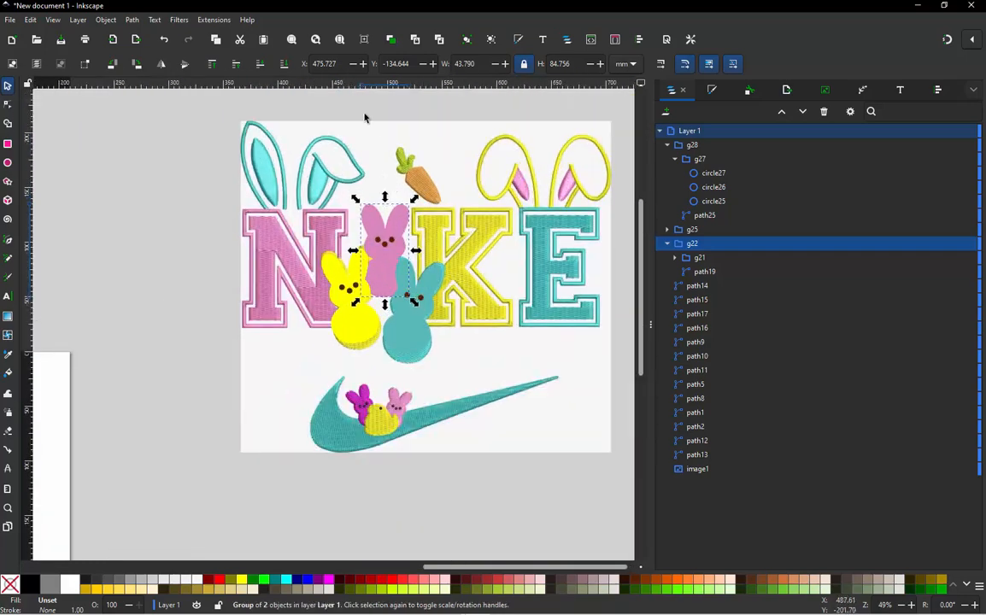
{"action": "left_click", "coordinate": [342, 109]}
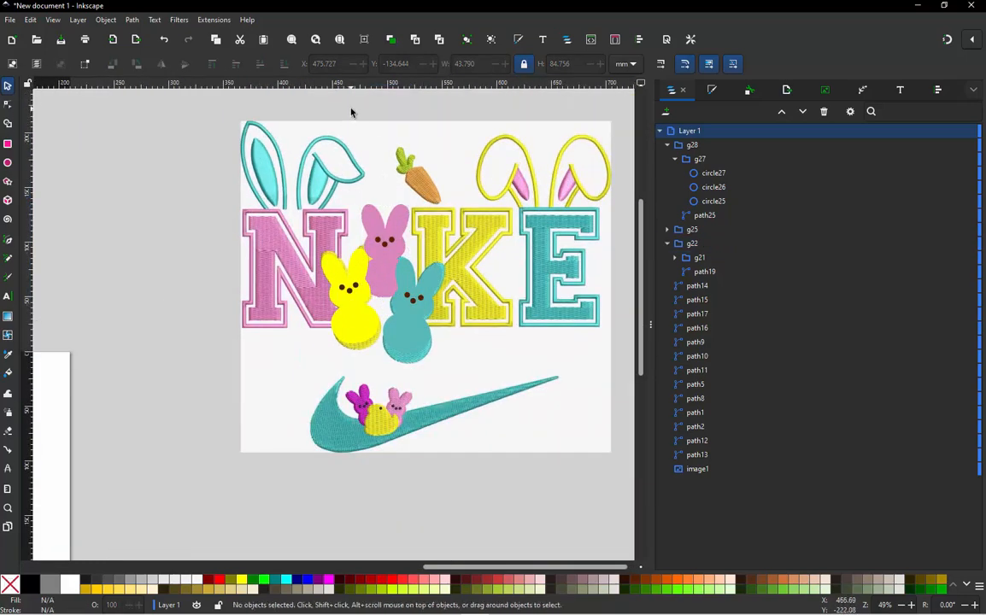
{"action": "left_click_drag", "start_coordinate": [351, 109], "coordinate": [368, 255]}
{"action": "left_click", "coordinate": [398, 226]}
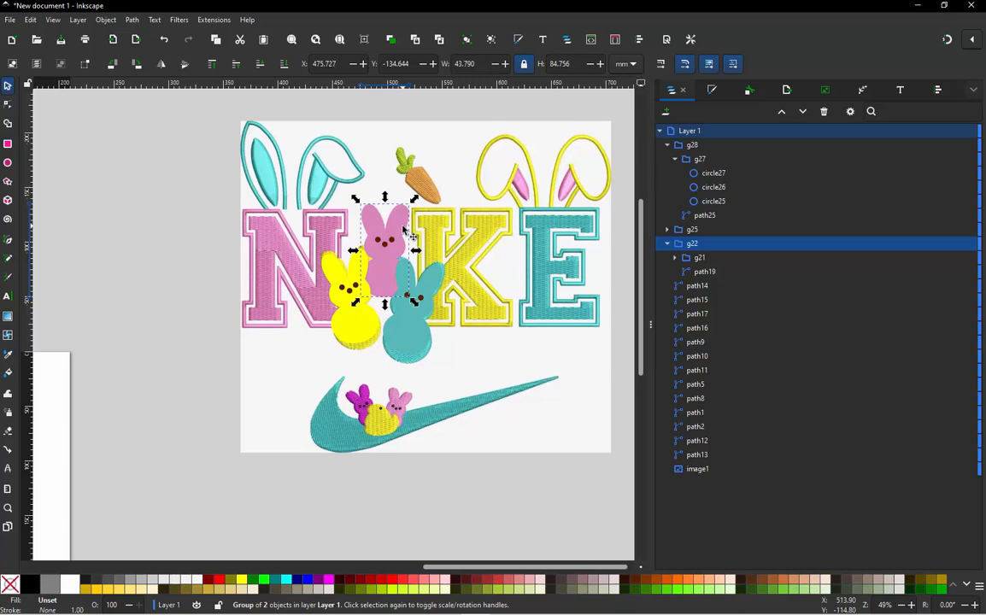
{"action": "left_click", "coordinate": [213, 65]}
{"action": "left_click", "coordinate": [176, 265]}
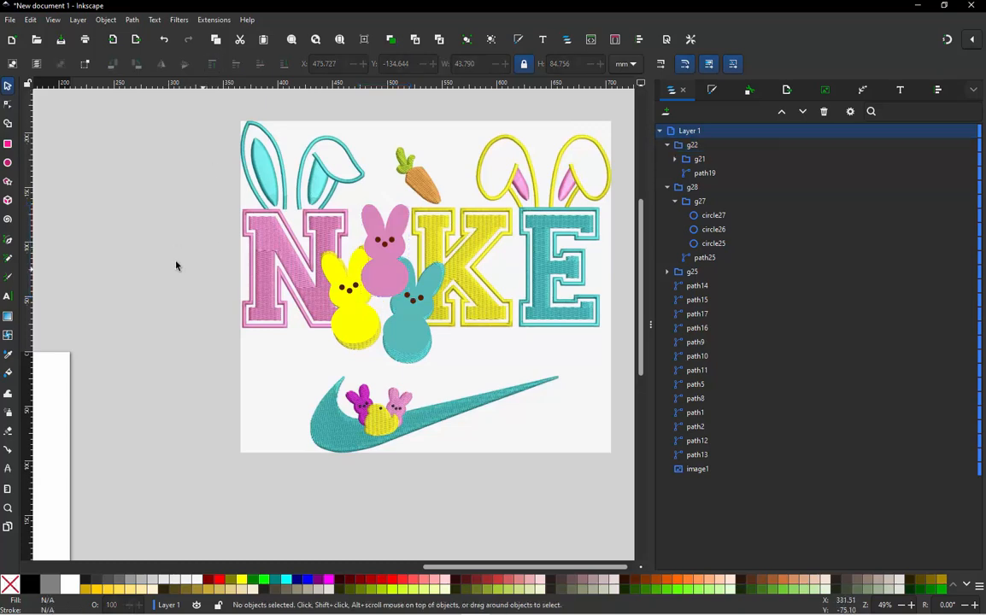
- Select all three bunny groups and move them together from the reference image onto the blank page
{"action": "left_click_drag", "start_coordinate": [182, 195], "coordinate": [470, 373]}
{"action": "scroll", "coordinate": [573, 256], "scroll_direction": "down", "scroll_amount": 2}
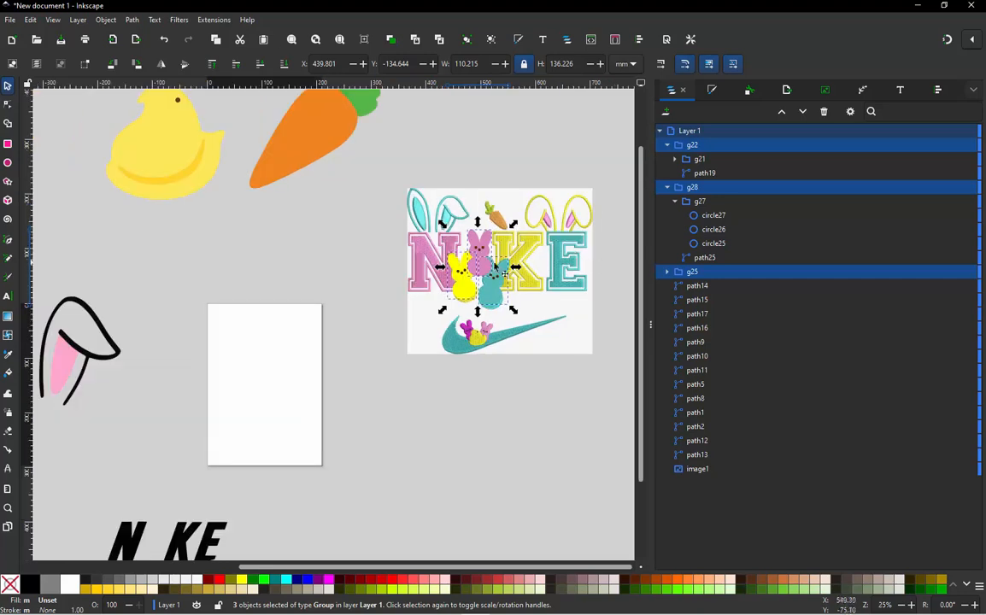
{"action": "left_click_drag", "start_coordinate": [345, 315], "coordinate": [231, 382]}
{"action": "scroll", "coordinate": [460, 209], "scroll_direction": "down", "scroll_amount": 1}
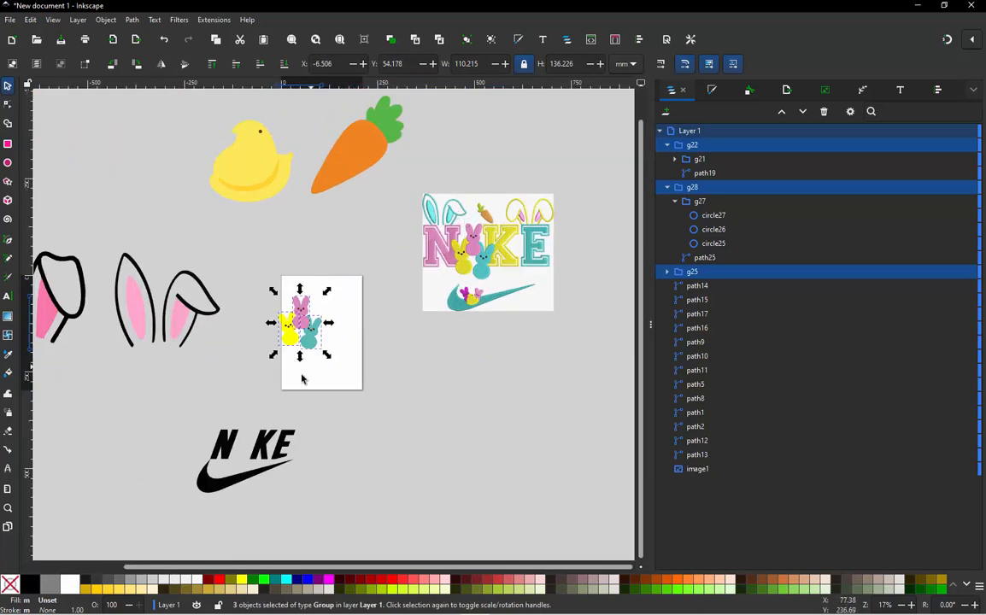
- Fill the letter N of the black NIKE lettering with the pink sampled from the pink bunny
{"action": "scroll", "coordinate": [299, 374], "scroll_direction": "up", "scroll_amount": 1}
{"action": "scroll", "coordinate": [293, 346], "scroll_direction": "up", "scroll_amount": 1}
{"action": "scroll", "coordinate": [335, 352], "scroll_direction": "down", "scroll_amount": 1}
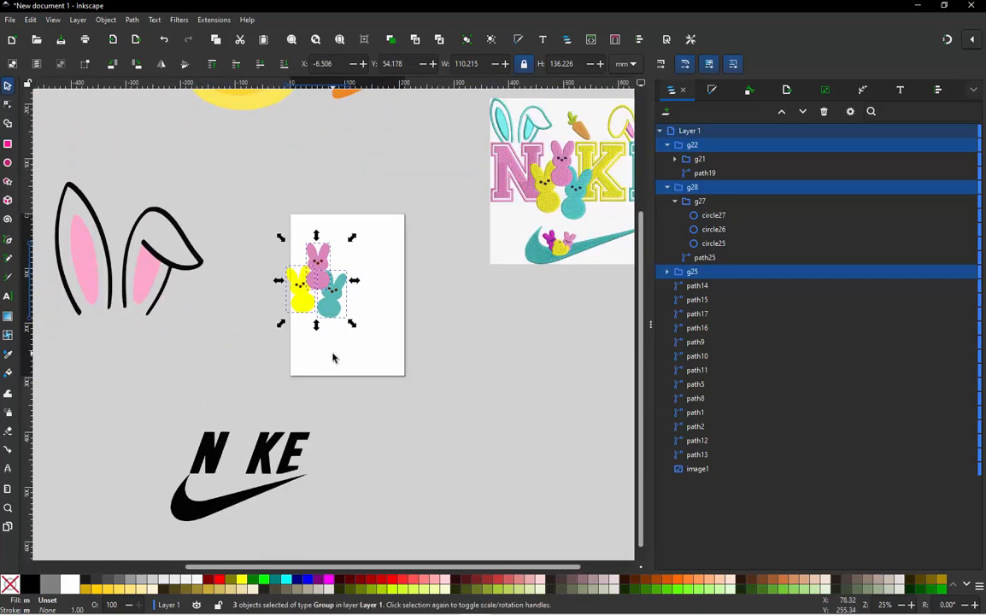
{"action": "left_click", "coordinate": [334, 358]}
{"action": "left_click", "coordinate": [220, 445]}
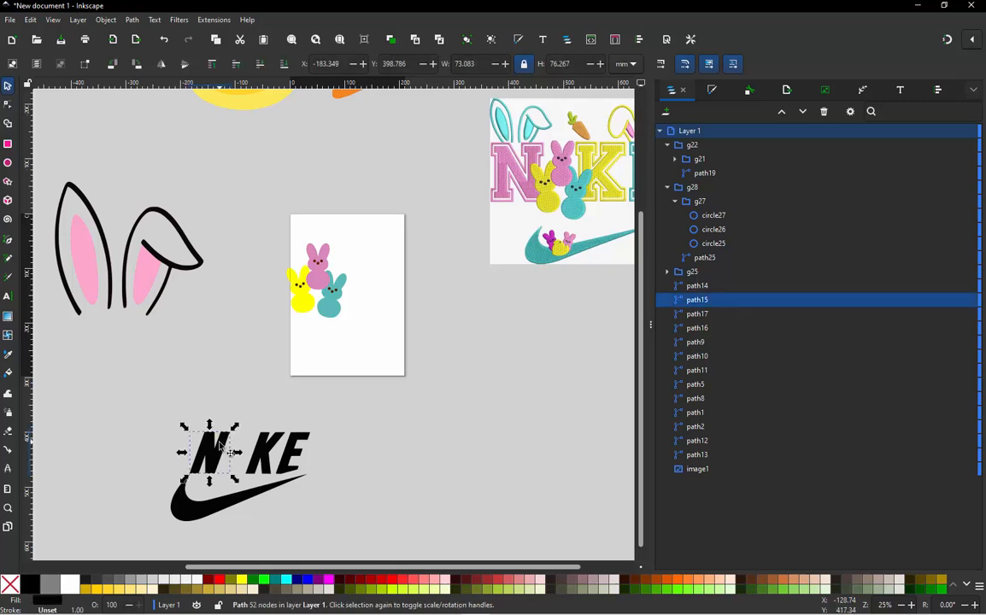
{"action": "key", "text": "d"}
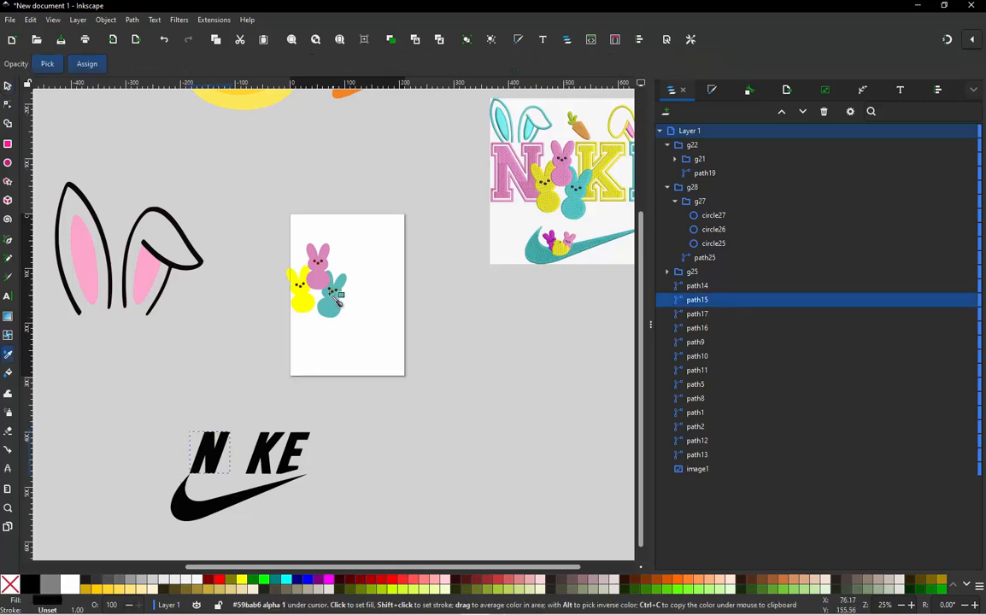
{"action": "left_click", "coordinate": [323, 284]}
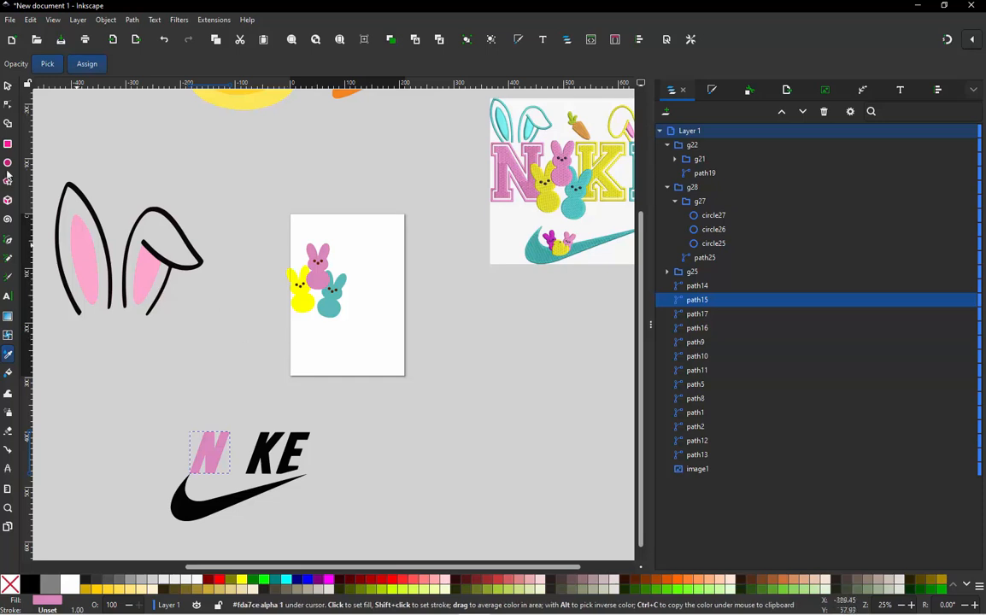
- Fill the black swoosh below the lettering with the teal sampled from the teal bunny
{"action": "key", "text": "s"}
{"action": "left_click", "coordinate": [235, 505]}
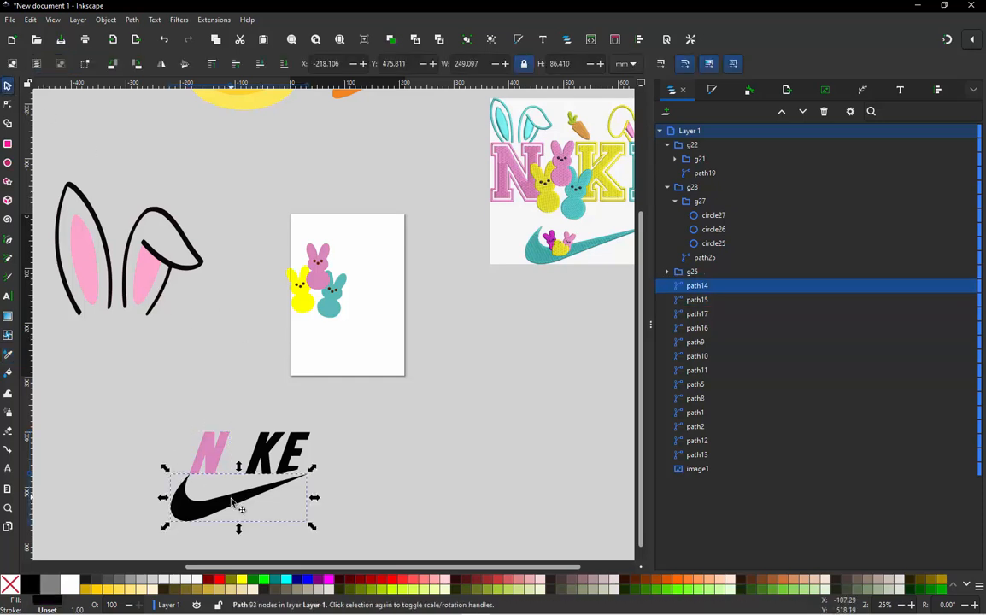
{"action": "key", "text": "d"}
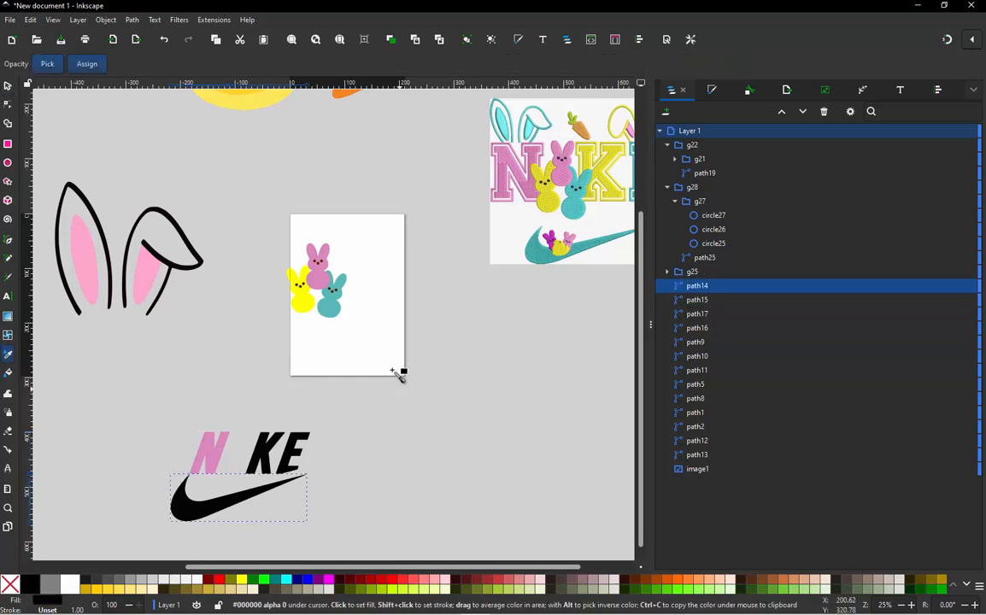
{"action": "left_click", "coordinate": [323, 289]}
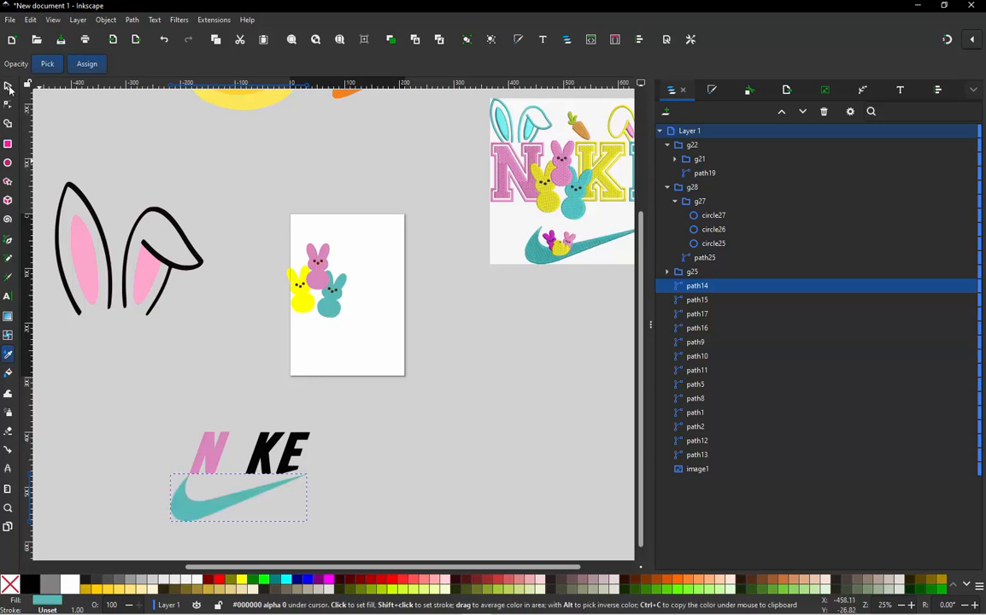
- Fill the letter E of the lettering with the teal sampled from the teal bunny
{"action": "left_click", "coordinate": [8, 87]}
{"action": "left_click", "coordinate": [309, 451]}
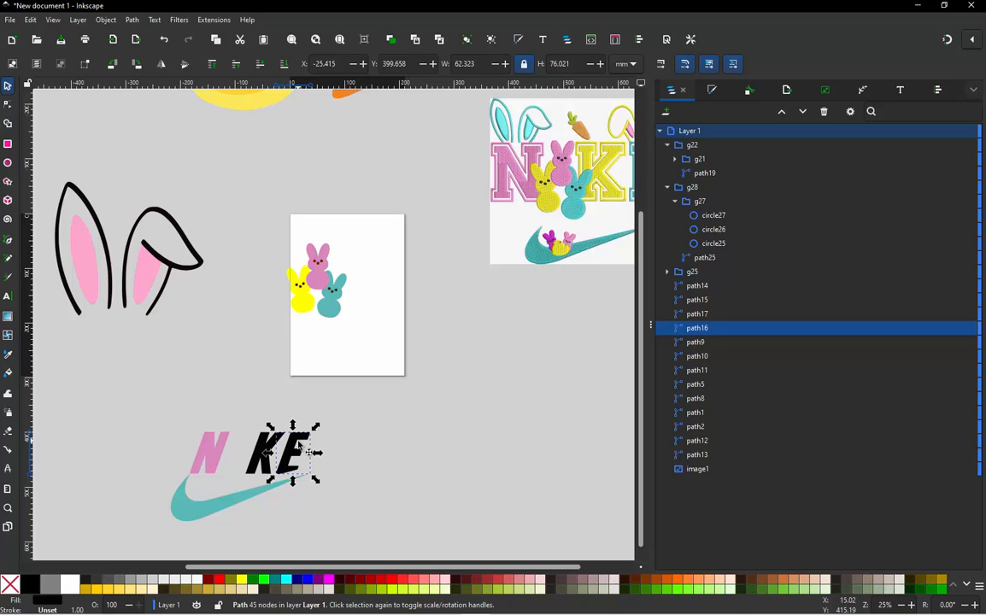
{"action": "key", "text": "d"}
{"action": "left_click", "coordinate": [328, 309]}
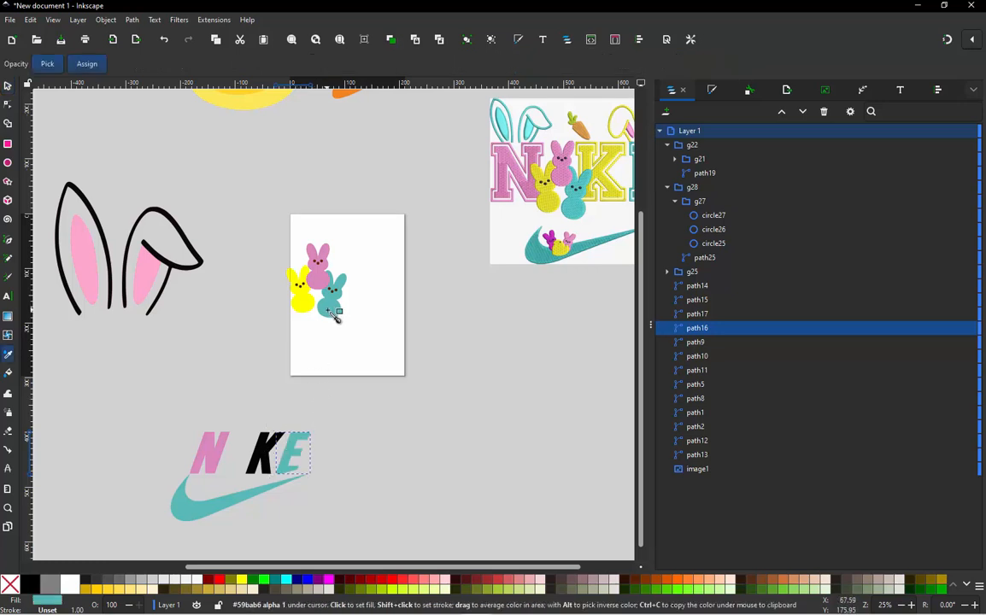
- Fill the letter K with the yellow sampled from the yellow bunny and clear the selection
{"action": "left_click", "coordinate": [9, 86]}
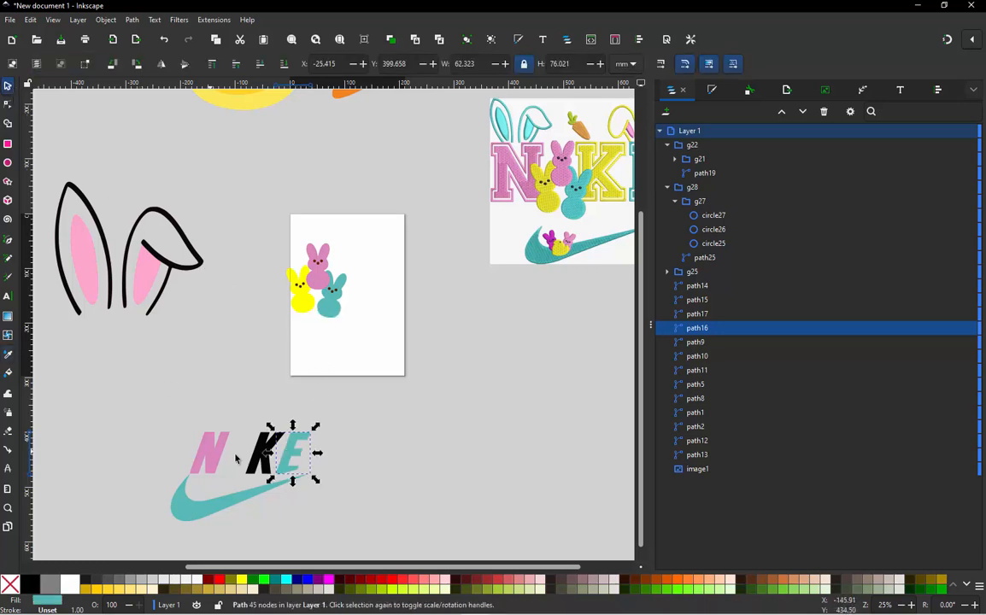
{"action": "left_click", "coordinate": [263, 455]}
{"action": "key", "text": "d"}
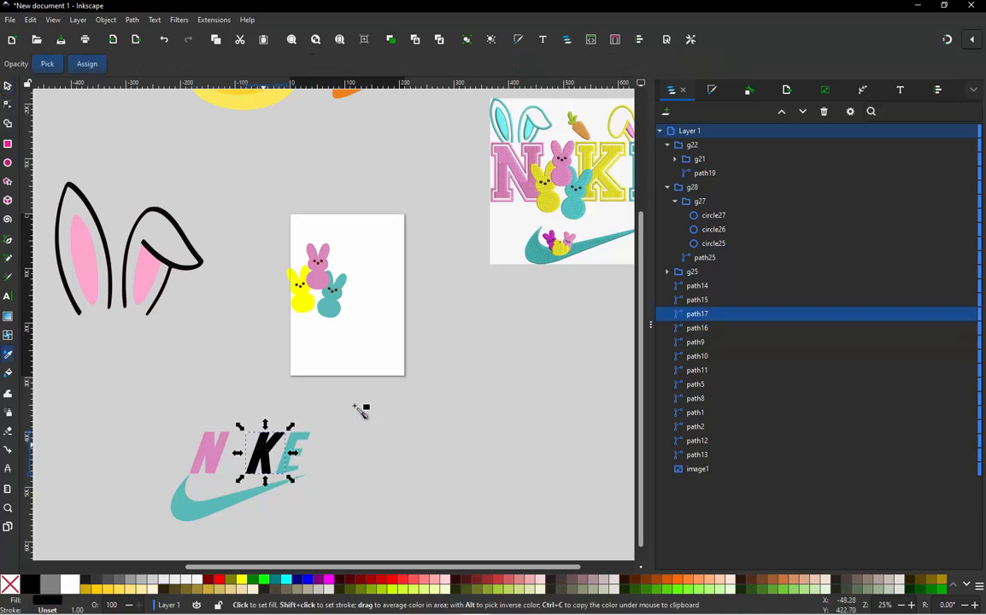
{"action": "left_click", "coordinate": [294, 290]}
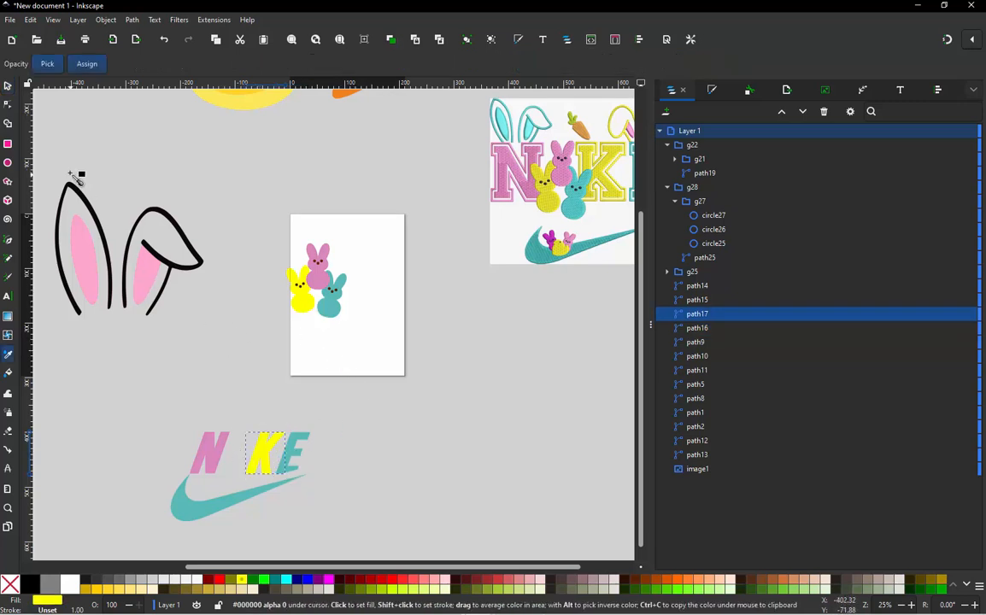
{"action": "left_click", "coordinate": [8, 86]}
{"action": "left_click", "coordinate": [178, 373]}
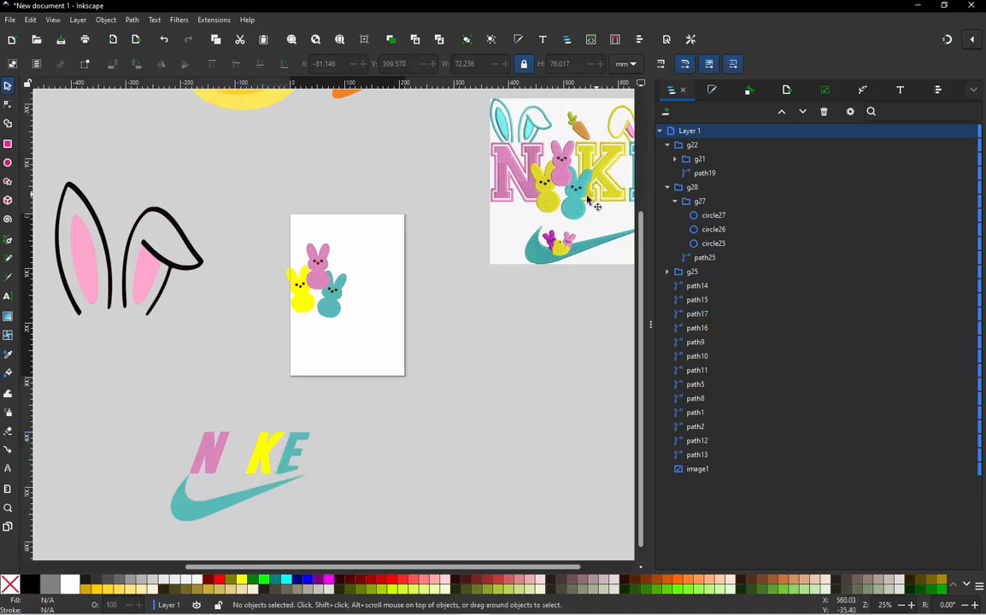
- Move the three bunny groups from the page onto the gap between N and K and scale them to about 71 by 87 mm
{"action": "left_click_drag", "start_coordinate": [246, 221], "coordinate": [383, 344]}
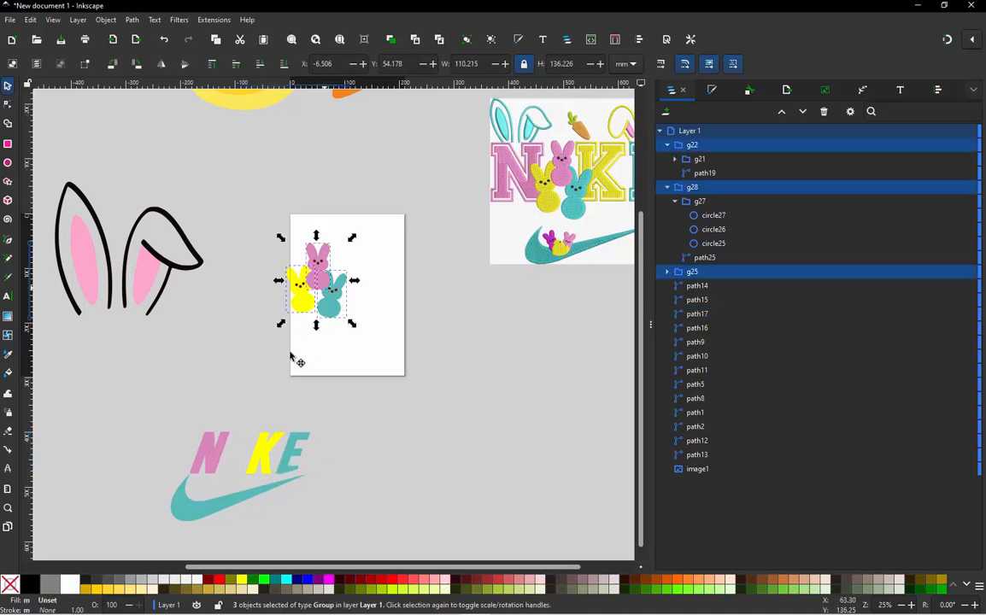
{"action": "left_click_drag", "start_coordinate": [314, 317], "coordinate": [232, 487]}
{"action": "scroll", "coordinate": [242, 457], "scroll_direction": "up", "scroll_amount": 3}
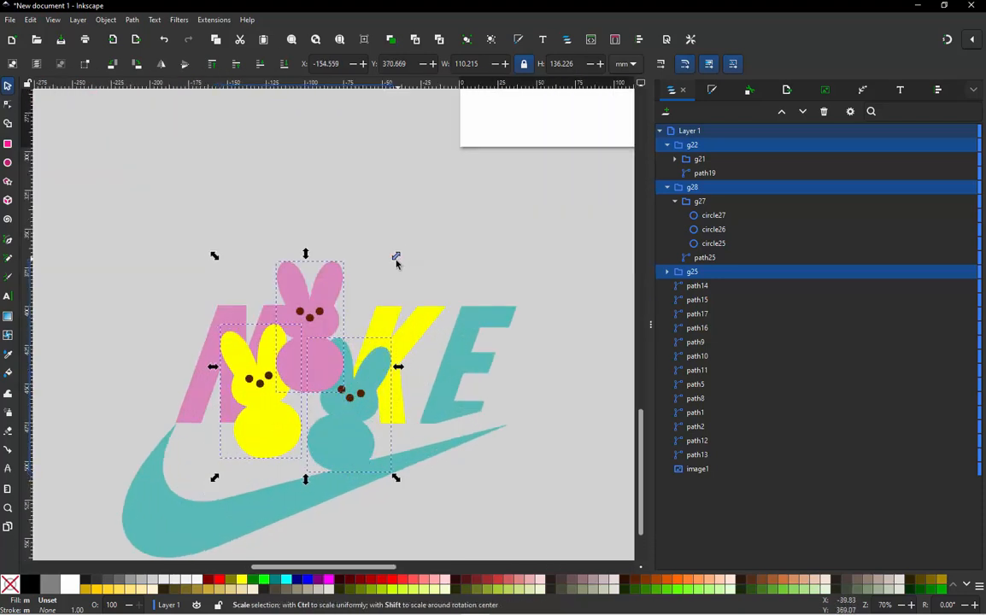
{"action": "left_click_drag", "start_coordinate": [397, 263], "coordinate": [330, 342]}
{"action": "left_click", "coordinate": [318, 268]}
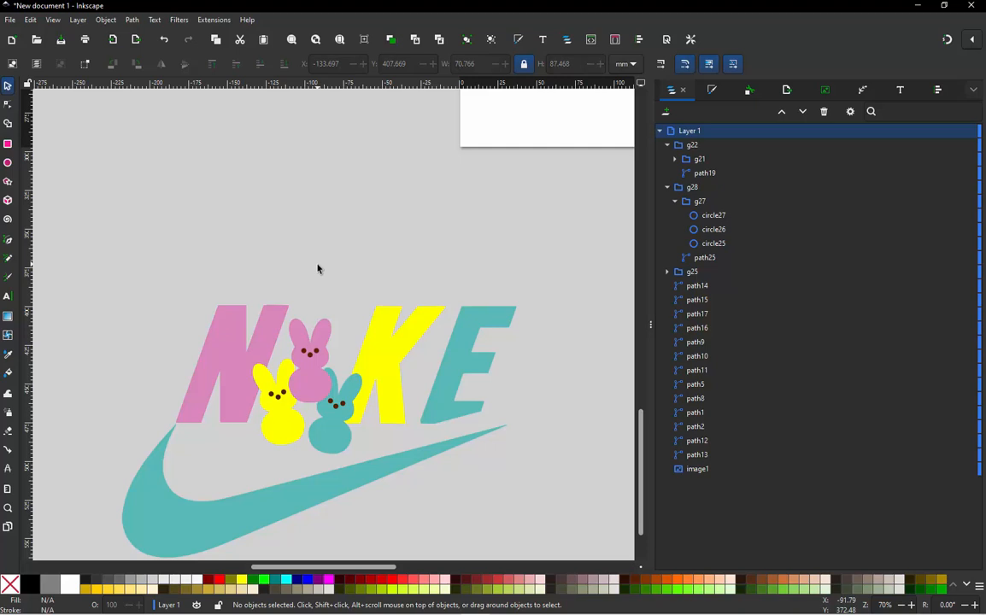
- Shift the three bunnies together slightly up and to the right so they sit in place of the letter I
{"action": "scroll", "coordinate": [299, 304], "scroll_direction": "down", "scroll_amount": 2, "text": "ctrl"}
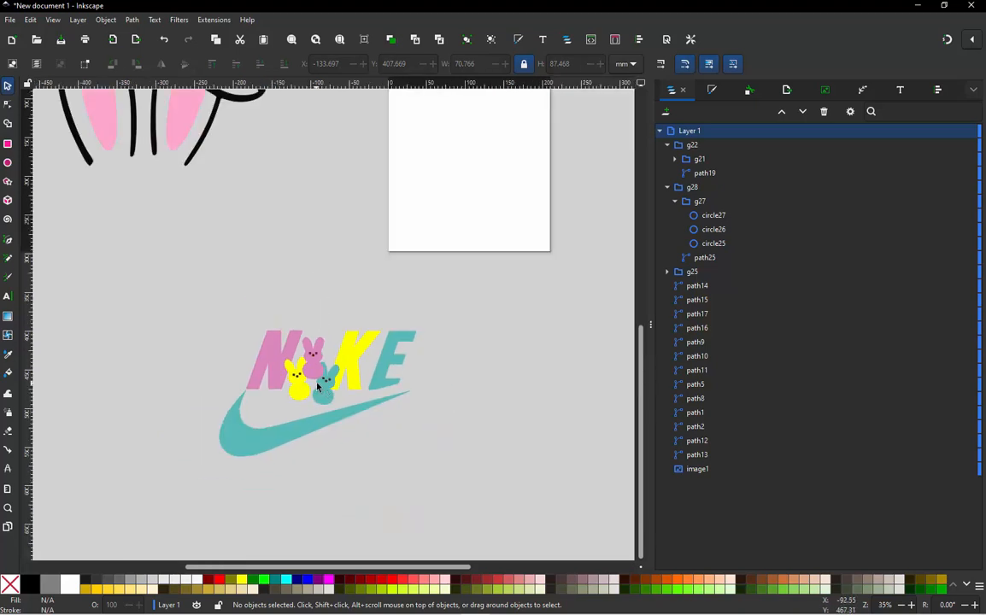
{"action": "scroll", "coordinate": [318, 387], "scroll_direction": "down", "scroll_amount": 2, "text": "ctrl"}
{"action": "scroll", "coordinate": [511, 215], "scroll_direction": "up", "scroll_amount": 1, "text": "ctrl"}
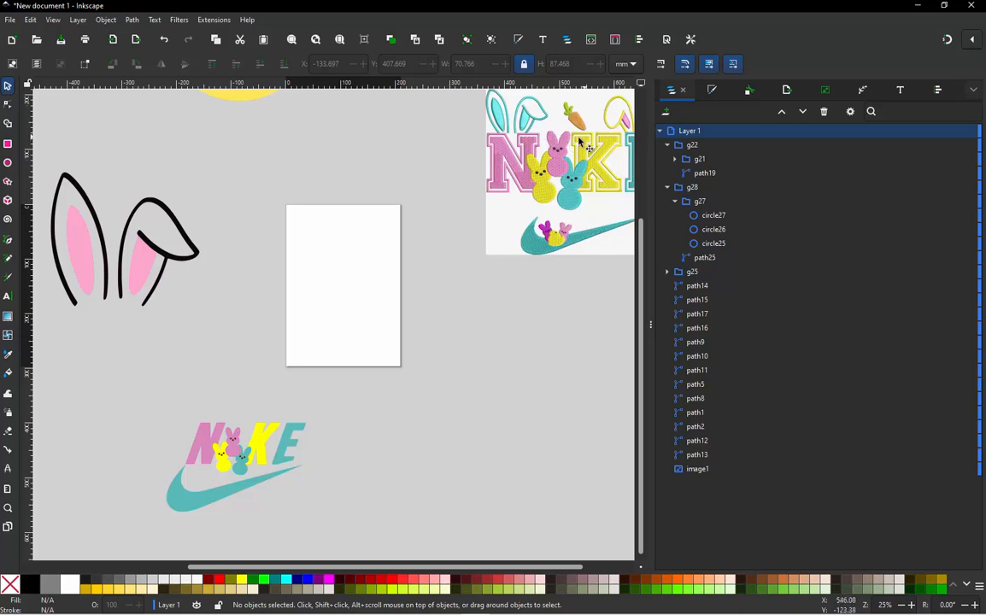
{"action": "scroll", "coordinate": [224, 421], "scroll_direction": "up", "scroll_amount": 4, "text": "ctrl"}
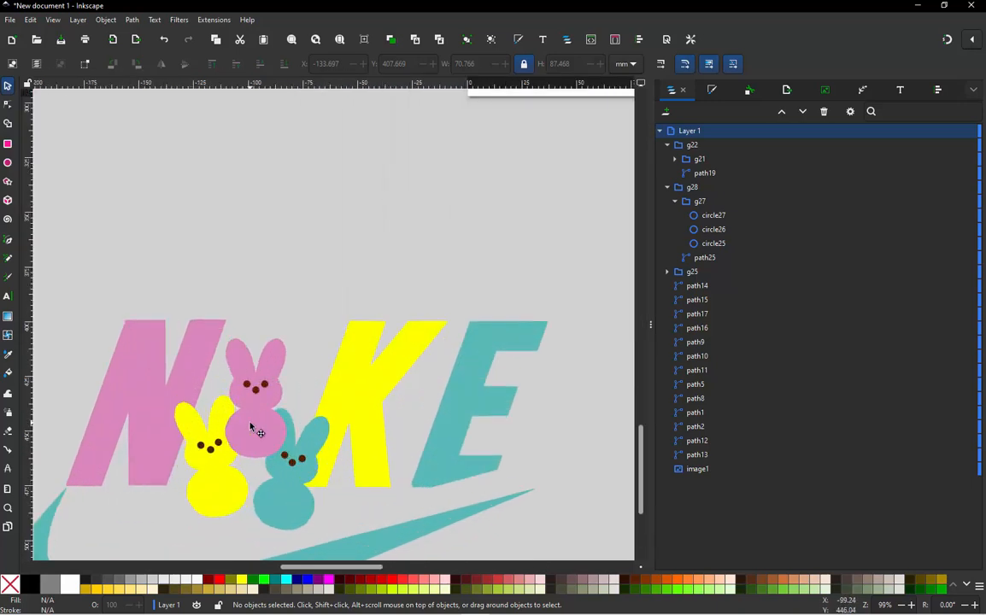
{"action": "left_click", "coordinate": [250, 429]}
{"action": "left_click", "coordinate": [206, 284]}
{"action": "left_click_drag", "start_coordinate": [156, 280], "coordinate": [333, 536]}
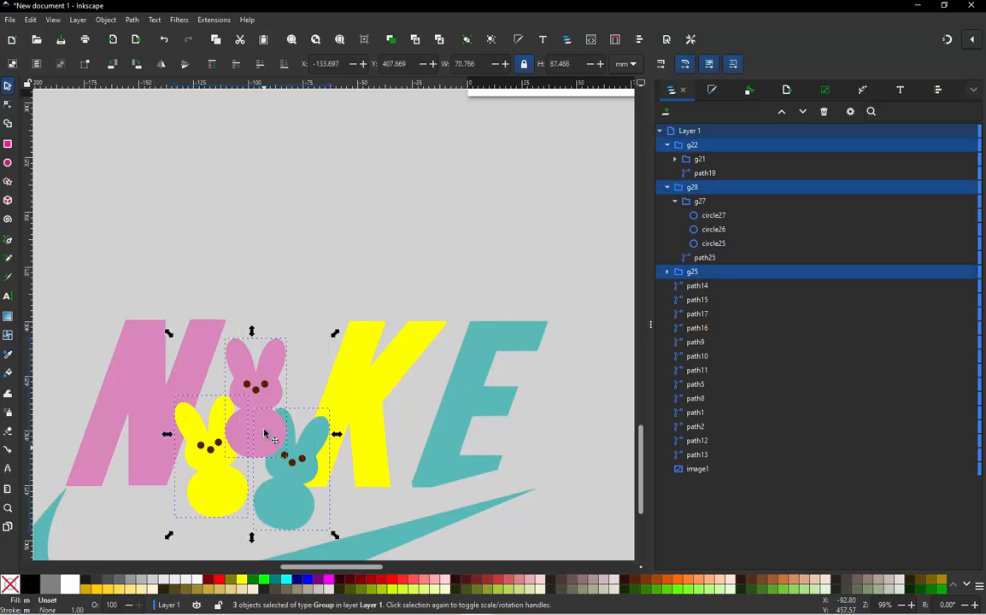
{"action": "left_click_drag", "start_coordinate": [270, 431], "coordinate": [276, 414]}
{"action": "mouse_move", "coordinate": [289, 359]}
{"action": "left_mouse_down"}
{"action": "mouse_move", "coordinate": [308, 345]}
{"action": "mouse_move", "coordinate": [295, 341]}
{"action": "left_mouse_up"}
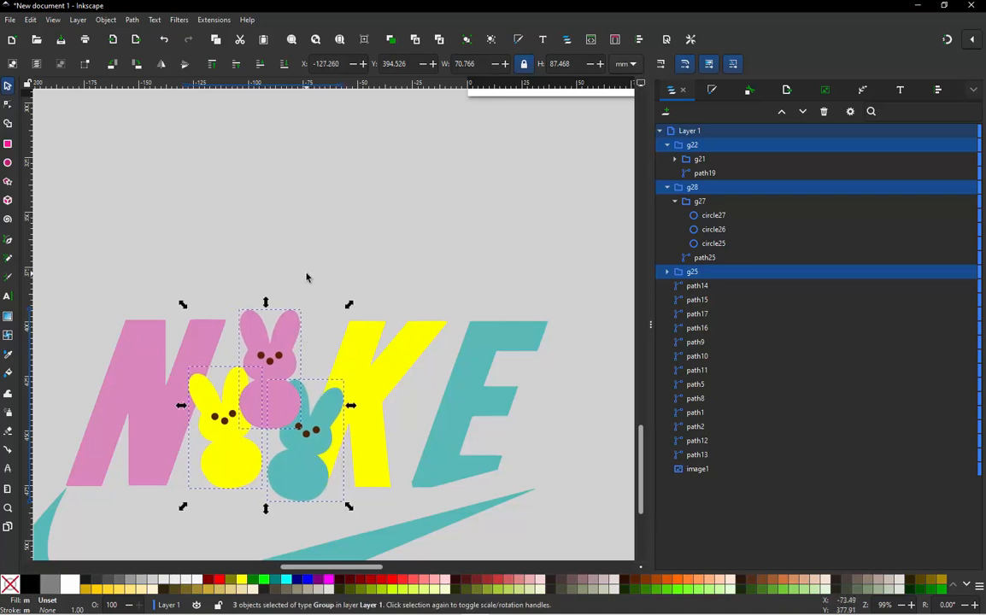
{"action": "left_click", "coordinate": [307, 277]}
{"action": "scroll", "coordinate": [306, 278], "scroll_direction": "down", "scroll_amount": 1, "text": "ctrl"}
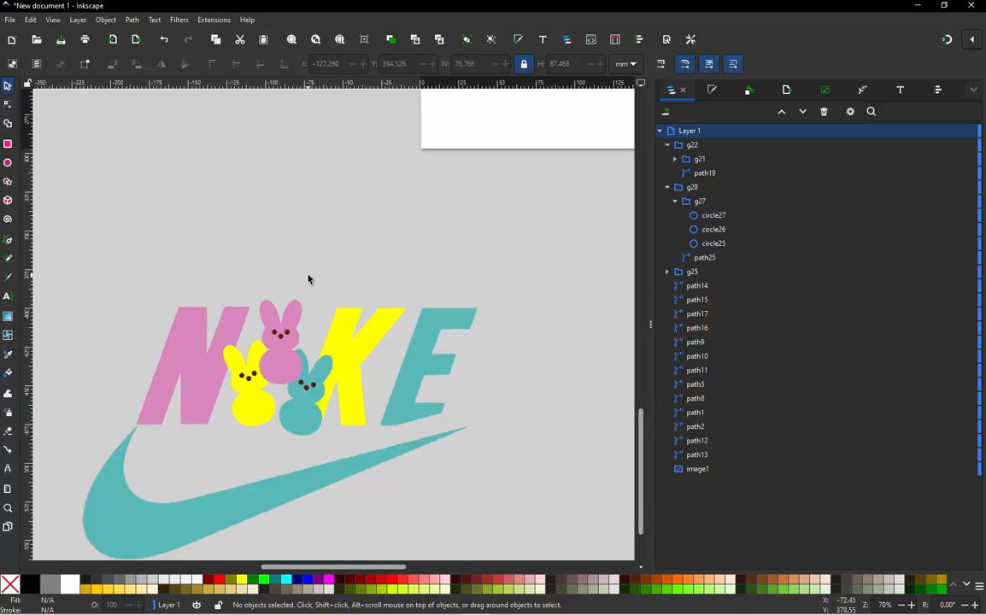
{"action": "scroll", "coordinate": [299, 369], "scroll_direction": "down", "scroll_amount": 2, "text": "ctrl"}
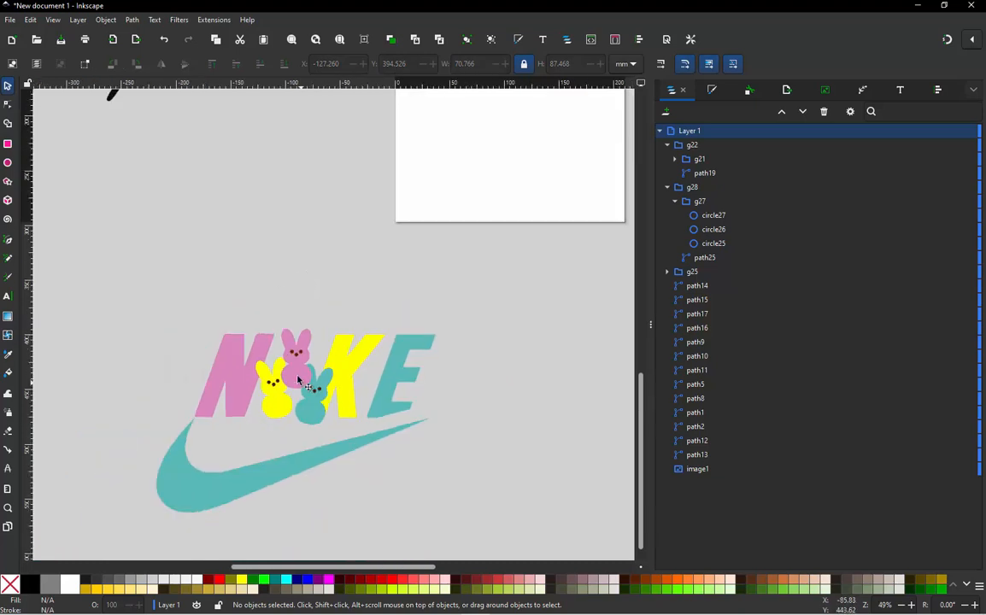
{"action": "scroll", "coordinate": [299, 277], "scroll_direction": "down", "scroll_amount": 1, "text": "ctrl"}
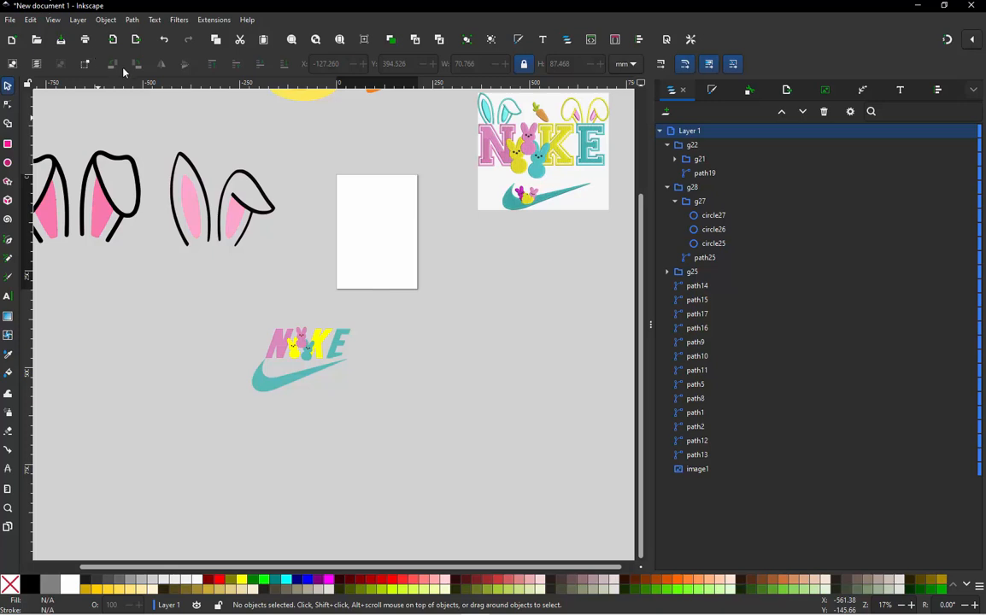
{"action": "scroll", "coordinate": [146, 137], "scroll_direction": "up", "scroll_amount": 1, "text": "ctrl"}
{"action": "left_click_drag", "start_coordinate": [156, 138], "coordinate": [393, 336]}
{"action": "left_click_drag", "start_coordinate": [278, 255], "coordinate": [408, 344]}
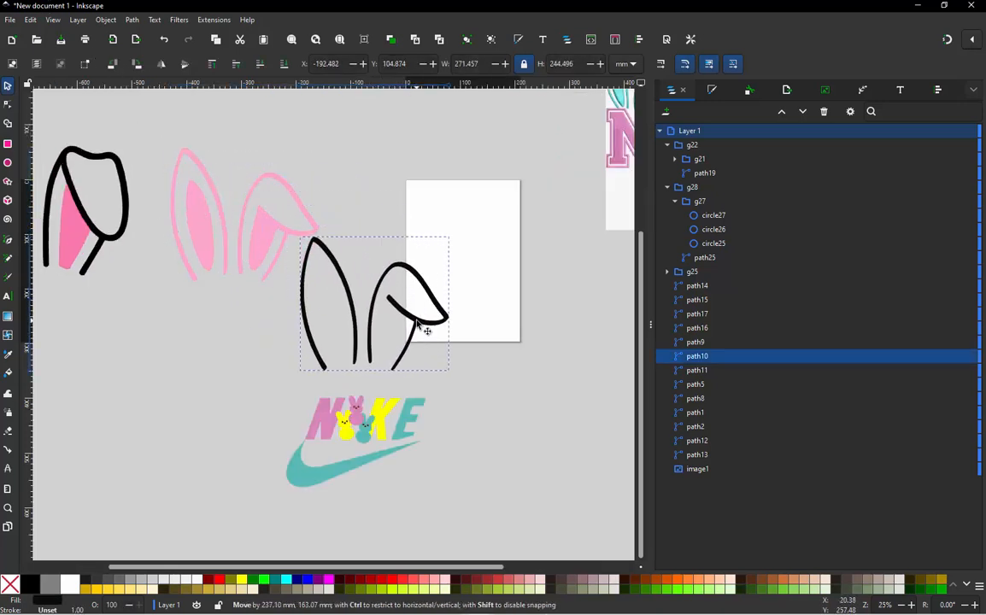
{"action": "scroll", "coordinate": [414, 323], "scroll_direction": "up", "scroll_amount": 1, "text": "ctrl"}
{"action": "key", "text": "ctrl+z"}
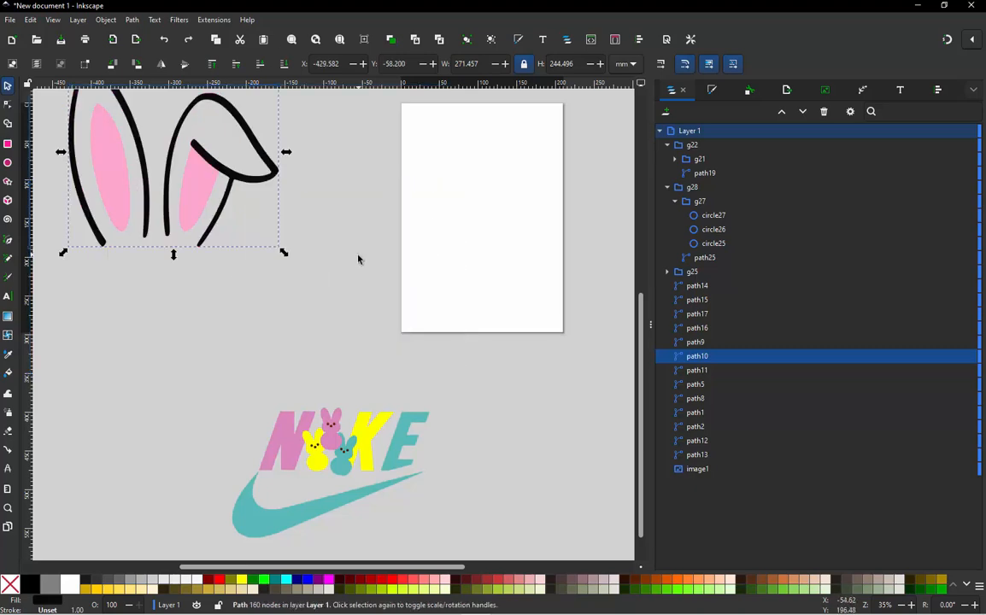
{"action": "left_click", "coordinate": [293, 311]}
- Move both paths of the bunny ears with one folded tip near the lettering and scale them to about 98 by 82 mm
{"action": "scroll", "coordinate": [293, 311], "scroll_direction": "down", "scroll_amount": 2, "text": "ctrl"}
{"action": "left_click_drag", "start_coordinate": [159, 163], "coordinate": [309, 321]}
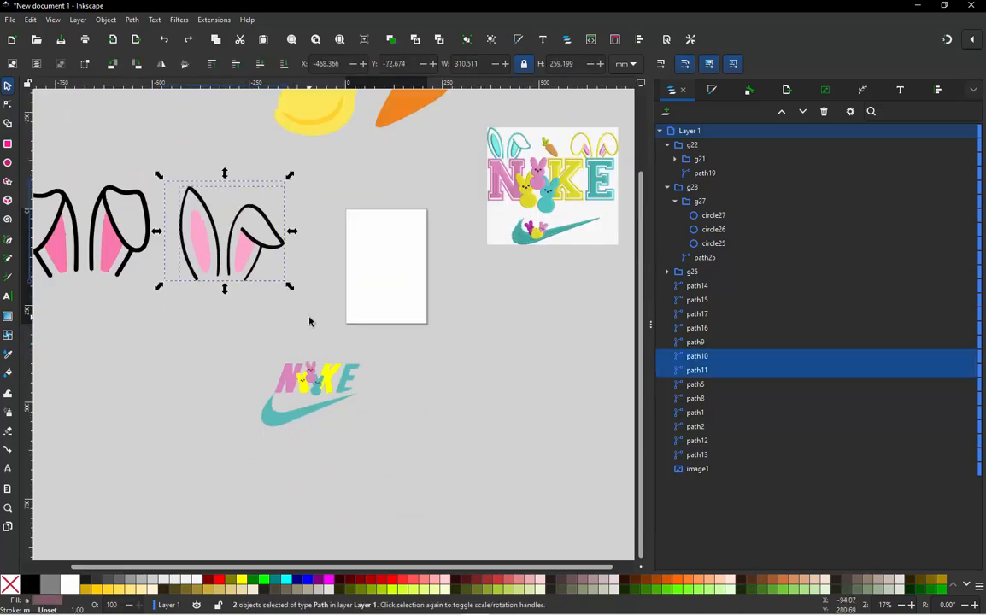
{"action": "key", "text": "ctrl"}
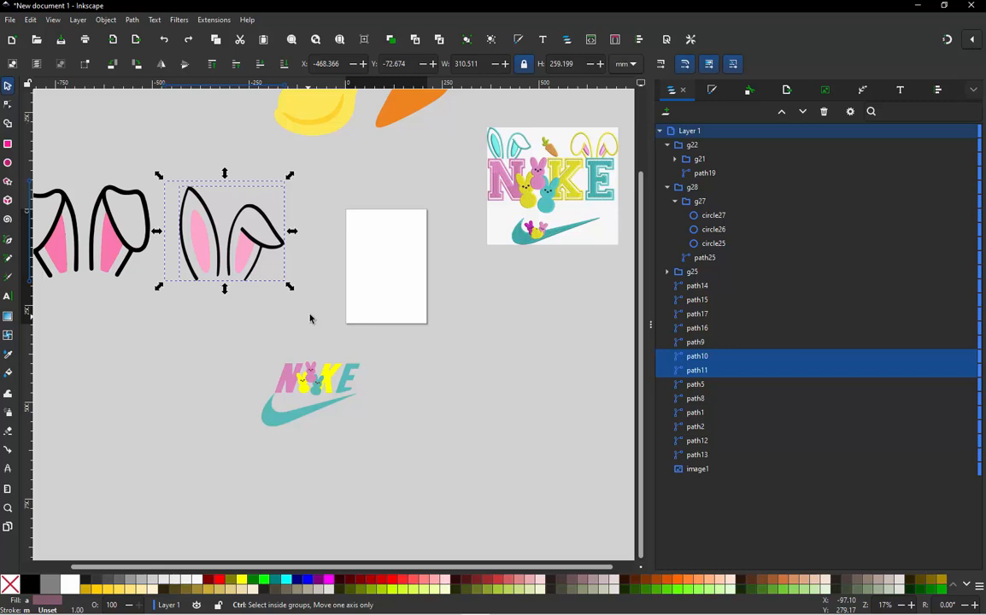
{"action": "left_click_drag", "start_coordinate": [255, 272], "coordinate": [331, 346]}
{"action": "scroll", "coordinate": [336, 302], "scroll_direction": "up", "scroll_amount": 2}
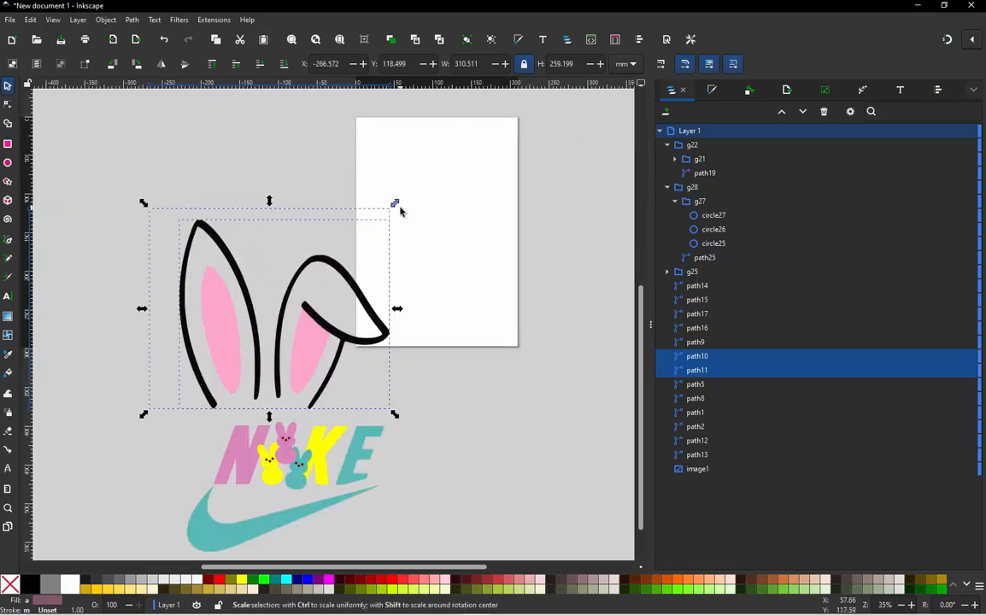
{"action": "left_click_drag", "start_coordinate": [397, 205], "coordinate": [278, 348]}
- Position the bunny ears with one folded tip above the letter N and scale them to about 73 by 61 mm
{"action": "scroll", "coordinate": [197, 418], "scroll_direction": "up", "scroll_amount": 2}
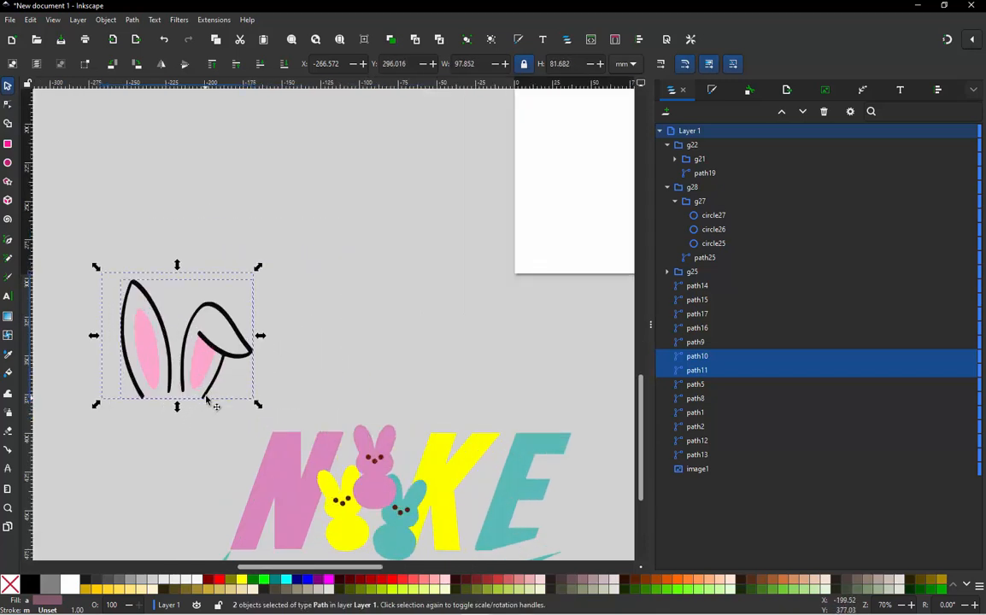
{"action": "left_click_drag", "start_coordinate": [208, 392], "coordinate": [352, 402]}
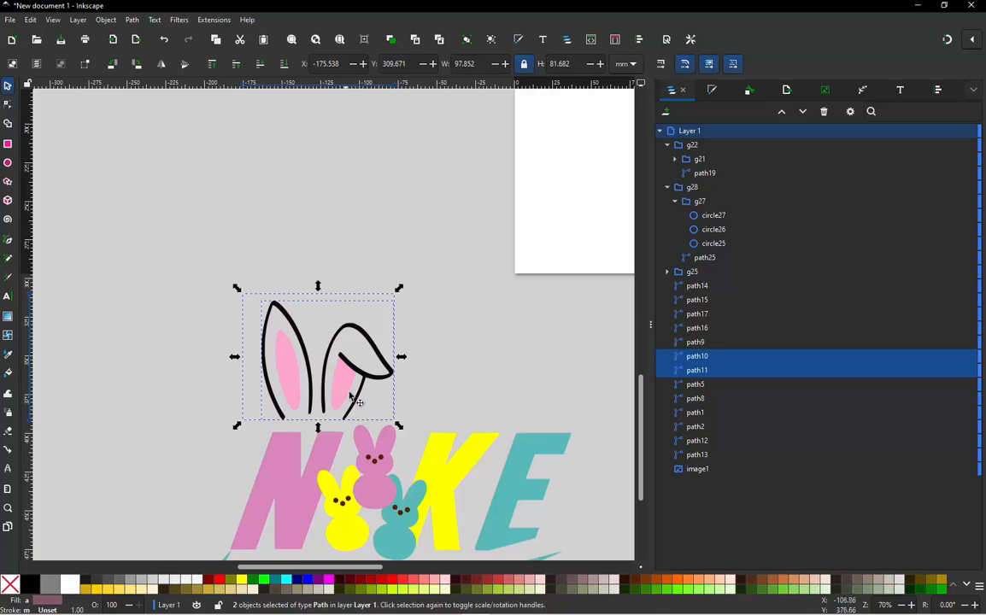
{"action": "scroll", "coordinate": [352, 402], "scroll_direction": "up", "scroll_amount": 1}
{"action": "left_click_drag", "start_coordinate": [418, 249], "coordinate": [394, 293]}
{"action": "scroll", "coordinate": [267, 229], "scroll_direction": "down", "scroll_amount": 2}
{"action": "scroll", "coordinate": [289, 340], "scroll_direction": "up", "scroll_amount": 3}
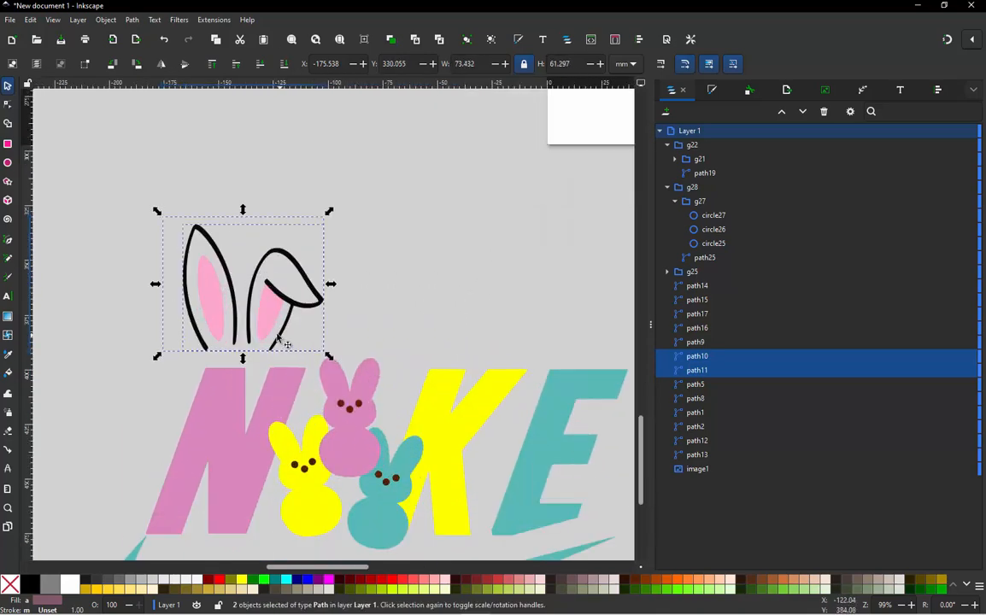
- Set the ears closer above the letter N and reduce them to about 66 by 55 mm
{"action": "left_click_drag", "start_coordinate": [288, 342], "coordinate": [319, 352]}
{"action": "left_click_drag", "start_coordinate": [386, 182], "coordinate": [354, 223]}
{"action": "mouse_move", "coordinate": [317, 267]}
{"action": "left_mouse_down"}
{"action": "mouse_move", "coordinate": [339, 265]}
{"action": "mouse_move", "coordinate": [330, 264]}
{"action": "left_mouse_up"}
{"action": "scroll", "coordinate": [264, 167], "scroll_direction": "down", "scroll_amount": 3}
{"action": "left_click", "coordinate": [258, 170]}
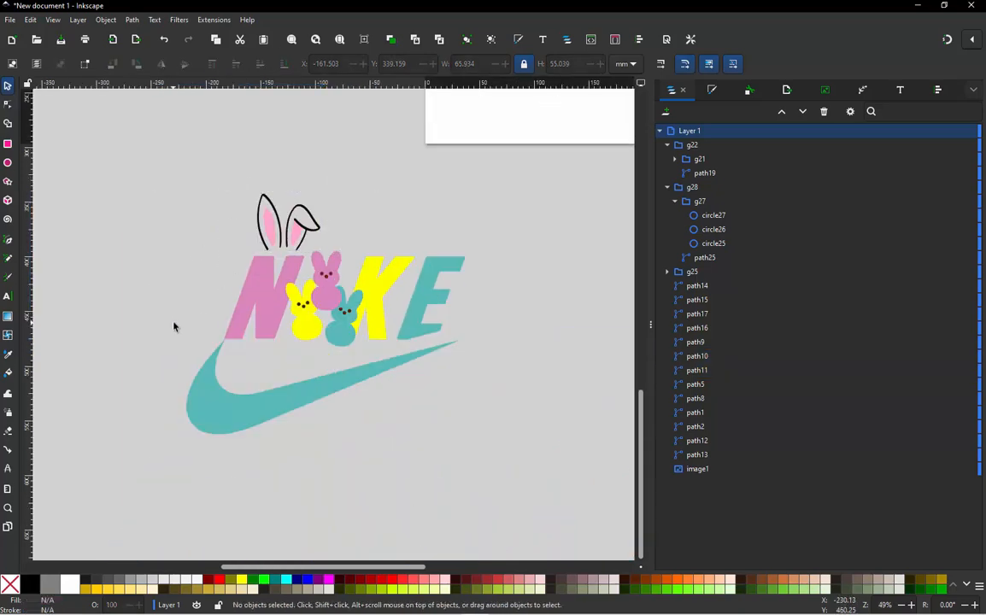
- Nudge the outline and pink inner parts of the ears slightly down toward the letter N
{"action": "scroll", "coordinate": [174, 323], "scroll_direction": "down", "scroll_amount": 1}
{"action": "scroll", "coordinate": [238, 243], "scroll_direction": "up", "scroll_amount": 2}
{"action": "scroll", "coordinate": [247, 249], "scroll_direction": "up", "scroll_amount": 2}
{"action": "left_click_drag", "start_coordinate": [203, 194], "coordinate": [440, 385]}
{"action": "left_click_drag", "start_coordinate": [344, 289], "coordinate": [346, 292]}
{"action": "left_click", "coordinate": [319, 175]}
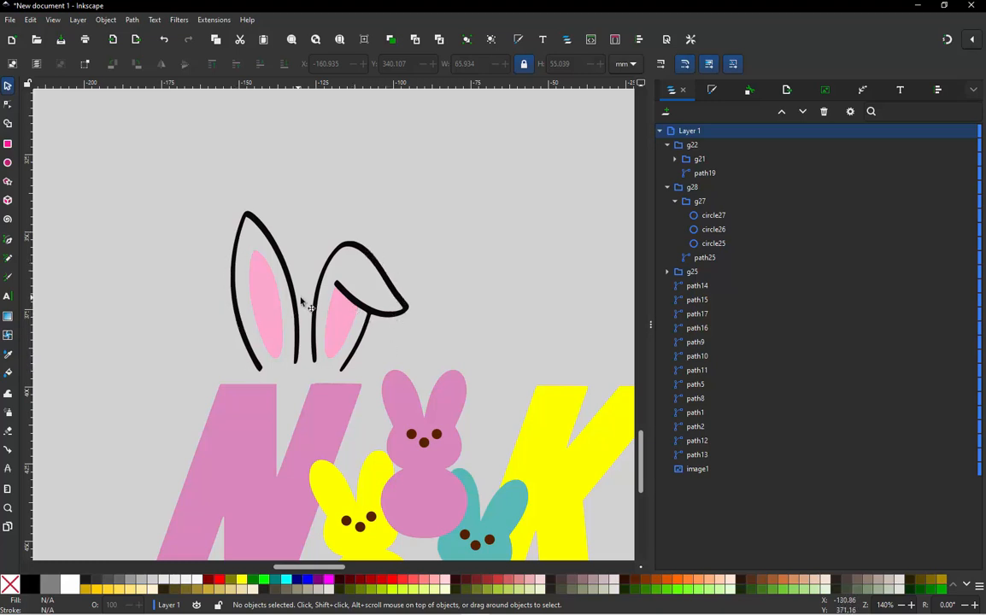
- Select both paths of the bunny ears with two folded tips and move them over the NIKE lettering
{"action": "scroll", "coordinate": [277, 265], "scroll_direction": "down", "scroll_amount": 5}
{"action": "scroll", "coordinate": [273, 313], "scroll_direction": "down", "scroll_amount": 1}
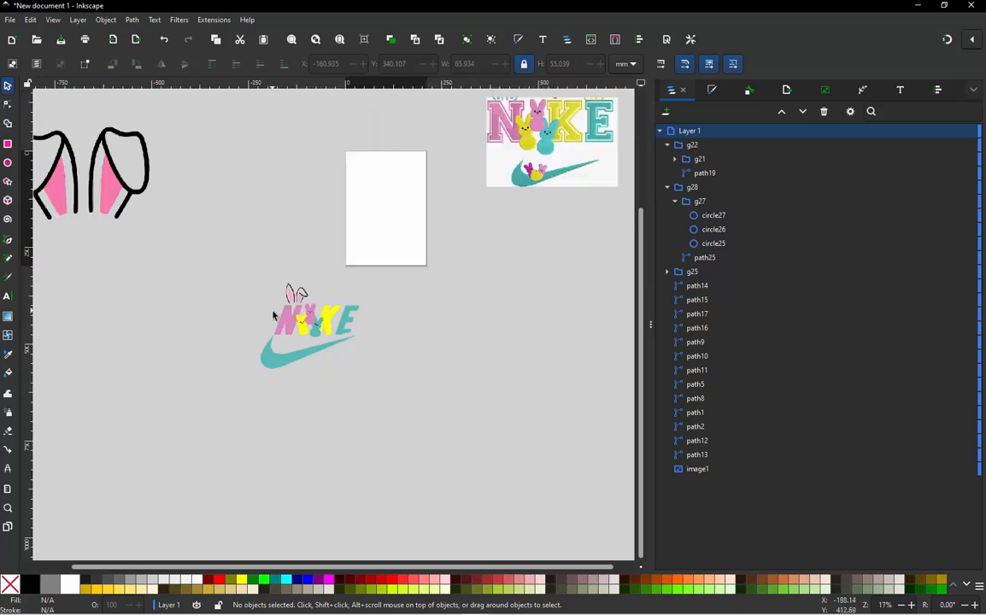
{"action": "scroll", "coordinate": [193, 187], "scroll_direction": "up", "scroll_amount": 1}
{"action": "scroll", "coordinate": [271, 243], "scroll_direction": "down", "scroll_amount": 1}
{"action": "left_click_drag", "start_coordinate": [226, 137], "coordinate": [37, 266]}
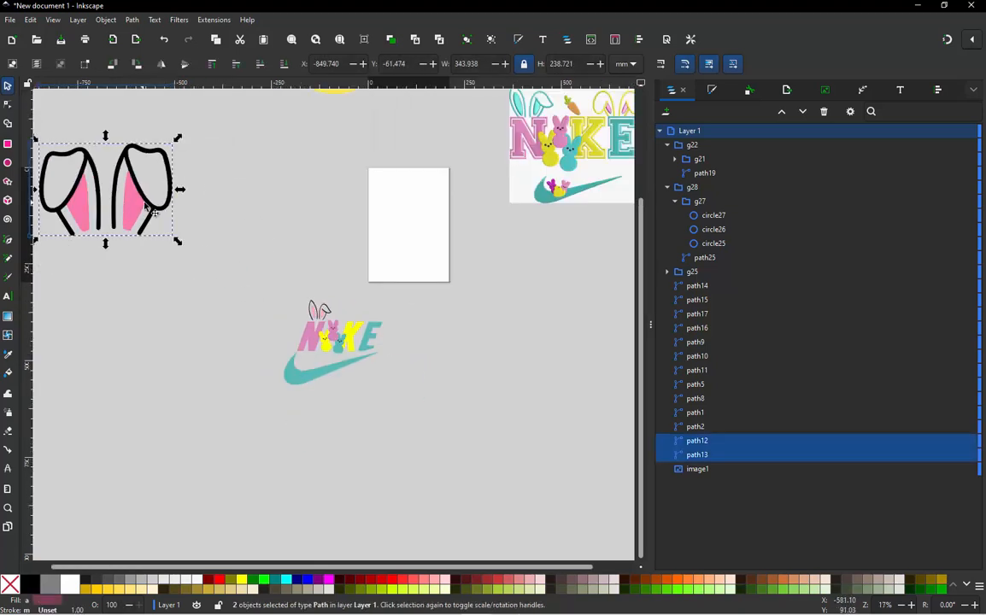
{"action": "left_click_drag", "start_coordinate": [154, 209], "coordinate": [410, 304]}
- Scale the ears with two folded tips to about 78 by 54 mm and place them above the letters K and E
{"action": "scroll", "coordinate": [406, 244], "scroll_direction": "up", "scroll_amount": 2}
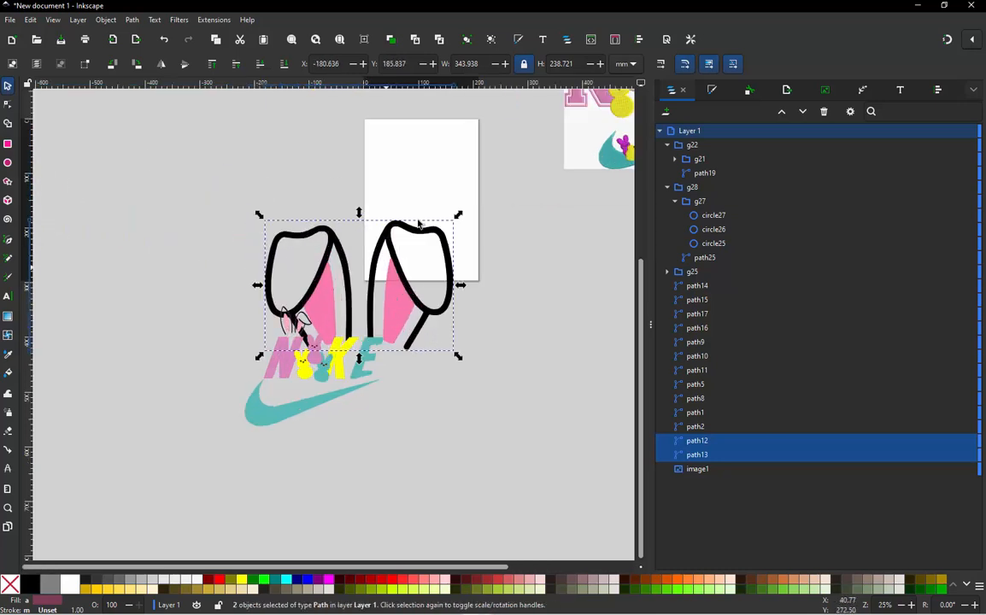
{"action": "left_click_drag", "start_coordinate": [471, 224], "coordinate": [334, 372]}
{"action": "left_click", "coordinate": [226, 384]}
{"action": "left_click_drag", "start_coordinate": [223, 384], "coordinate": [323, 372]}
{"action": "scroll", "coordinate": [323, 373], "scroll_direction": "up", "scroll_amount": 2}
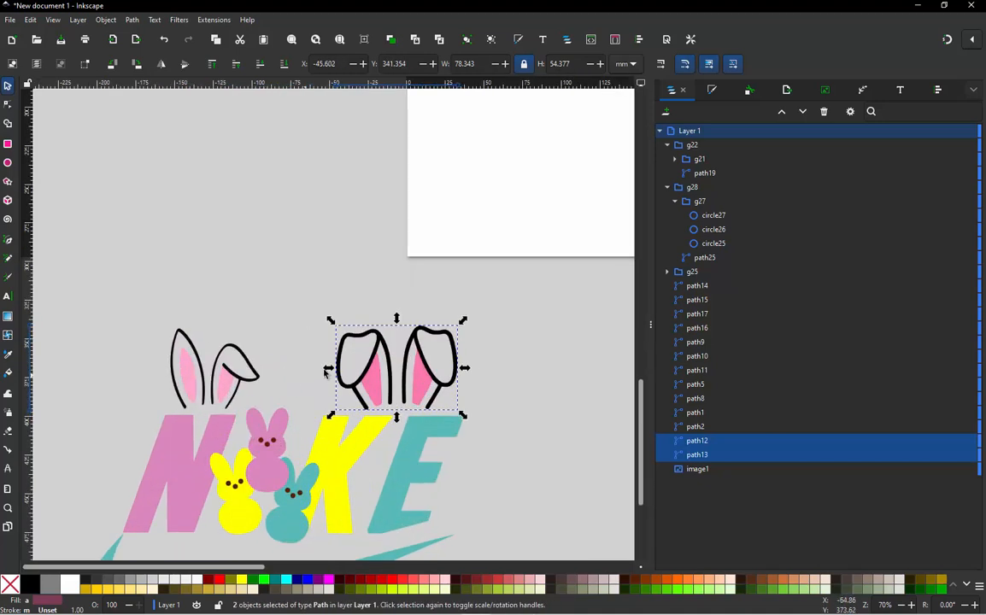
{"action": "scroll", "coordinate": [411, 348], "scroll_direction": "up", "scroll_amount": 1}
{"action": "mouse_move", "coordinate": [486, 315]}
{"action": "left_mouse_down"}
{"action": "mouse_move", "coordinate": [475, 329]}
{"action": "mouse_move", "coordinate": [486, 318]}
{"action": "left_mouse_up"}
- Examine the placement and colors of the ears and carrot in the reference image
{"action": "scroll", "coordinate": [446, 347], "scroll_direction": "down", "scroll_amount": 6}
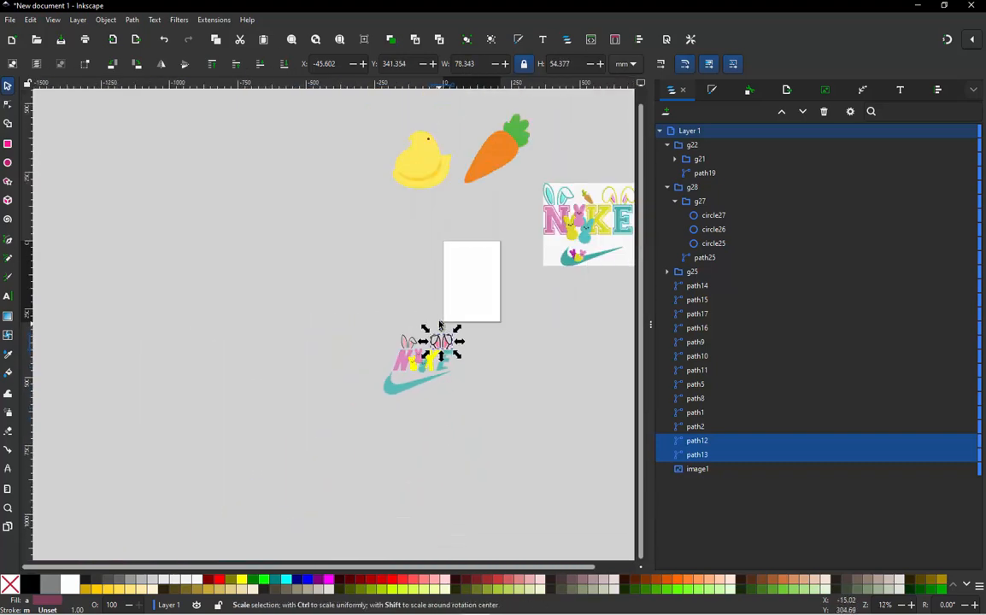
{"action": "scroll", "coordinate": [594, 200], "scroll_direction": "up", "scroll_amount": 2}
{"action": "scroll", "coordinate": [381, 220], "scroll_direction": "right", "scroll_amount": 4}
{"action": "scroll", "coordinate": [425, 215], "scroll_direction": "up", "scroll_amount": 1}
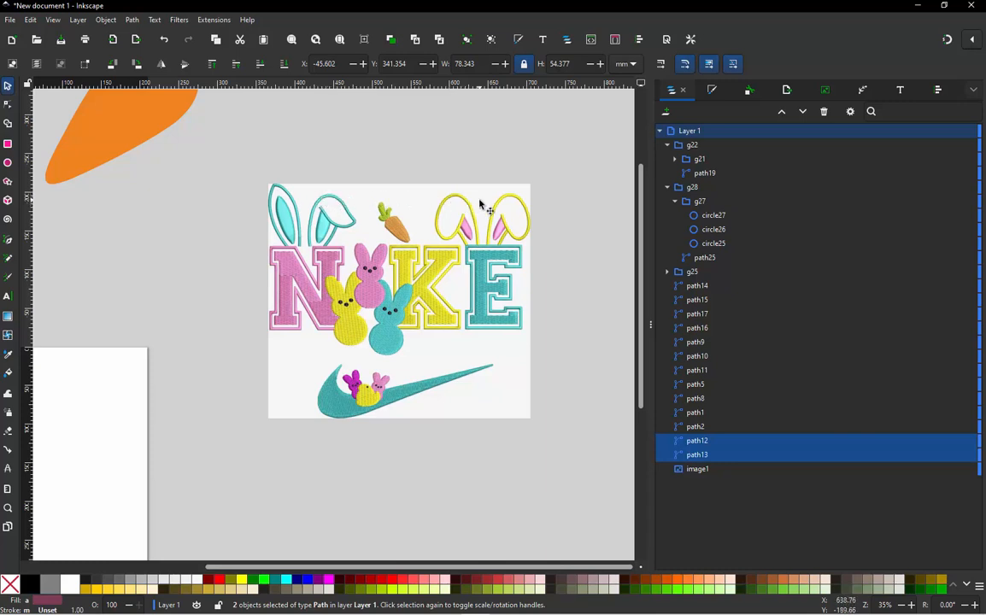
- Scale the ears above the letter N to about 73 by 61 mm and shift them slightly left
{"action": "scroll", "coordinate": [217, 330], "scroll_direction": "down", "scroll_amount": 2}
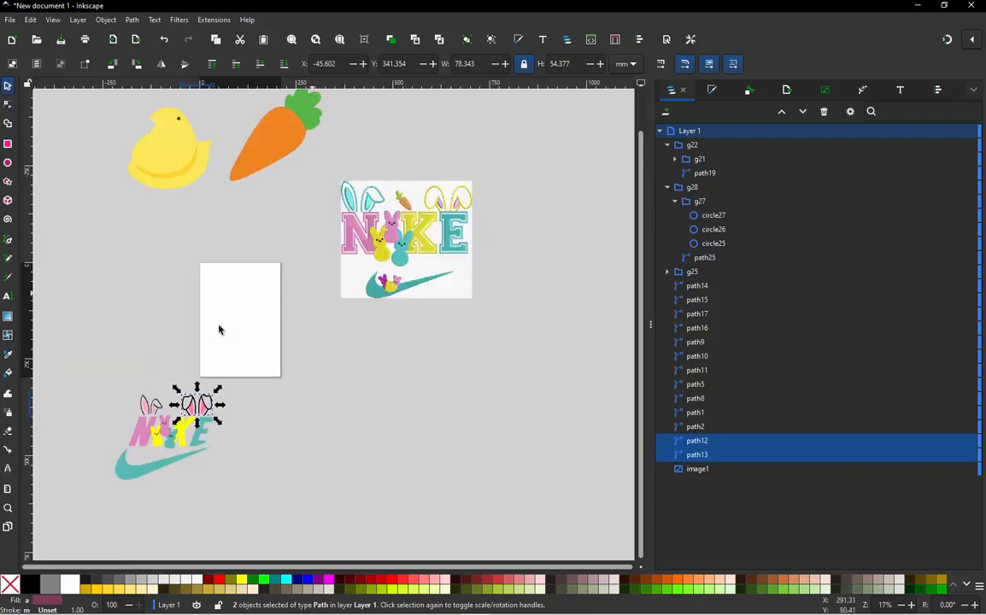
{"action": "scroll", "coordinate": [79, 397], "scroll_direction": "up", "scroll_amount": 4}
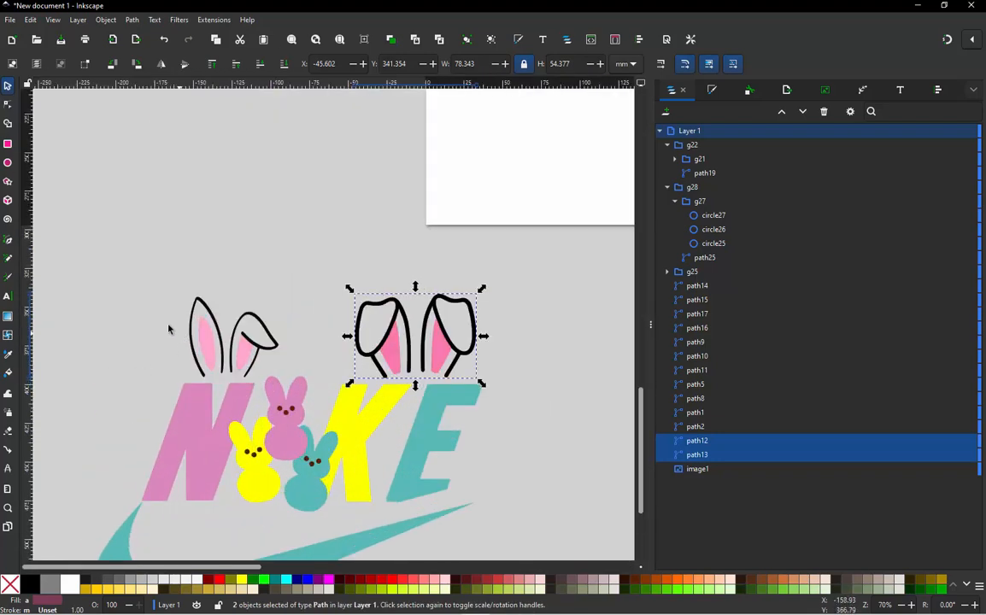
{"action": "left_click_drag", "start_coordinate": [175, 272], "coordinate": [293, 384]}
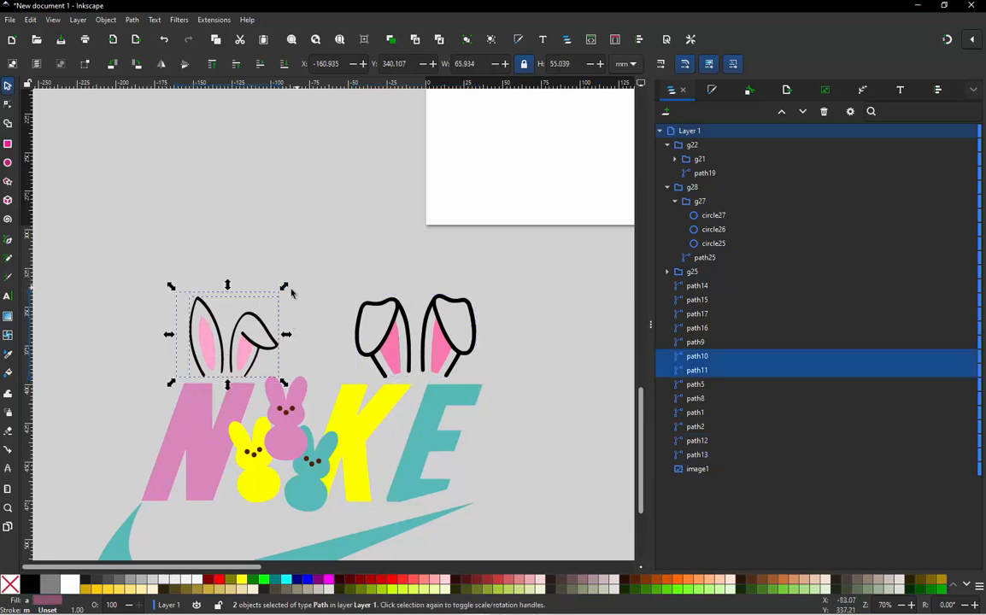
{"action": "left_click_drag", "start_coordinate": [287, 291], "coordinate": [295, 280]}
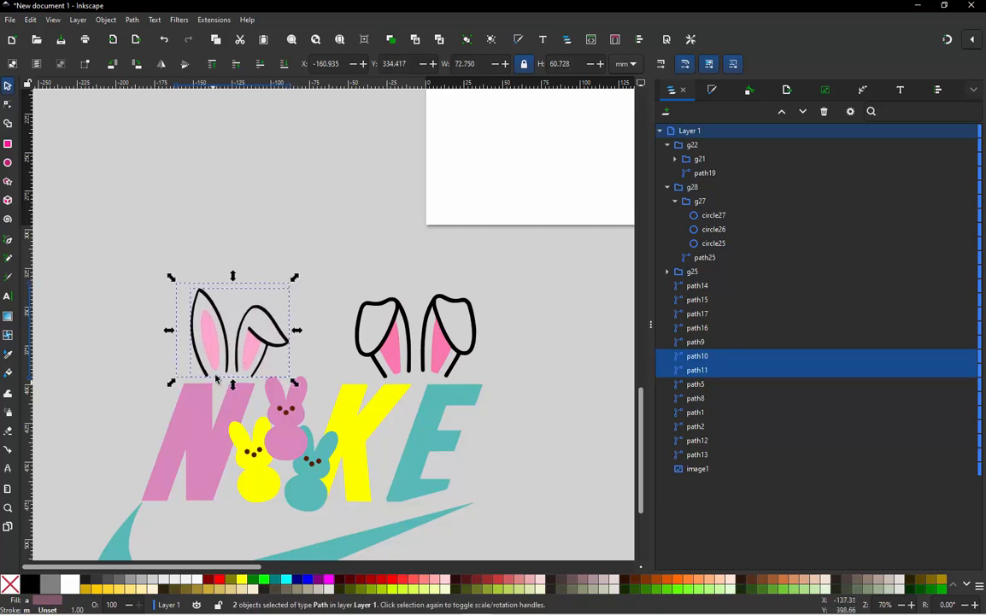
{"action": "scroll", "coordinate": [217, 378], "scroll_direction": "up", "scroll_amount": 1}
{"action": "left_click_drag", "start_coordinate": [245, 358], "coordinate": [241, 359]}
{"action": "left_click", "coordinate": [343, 253]}
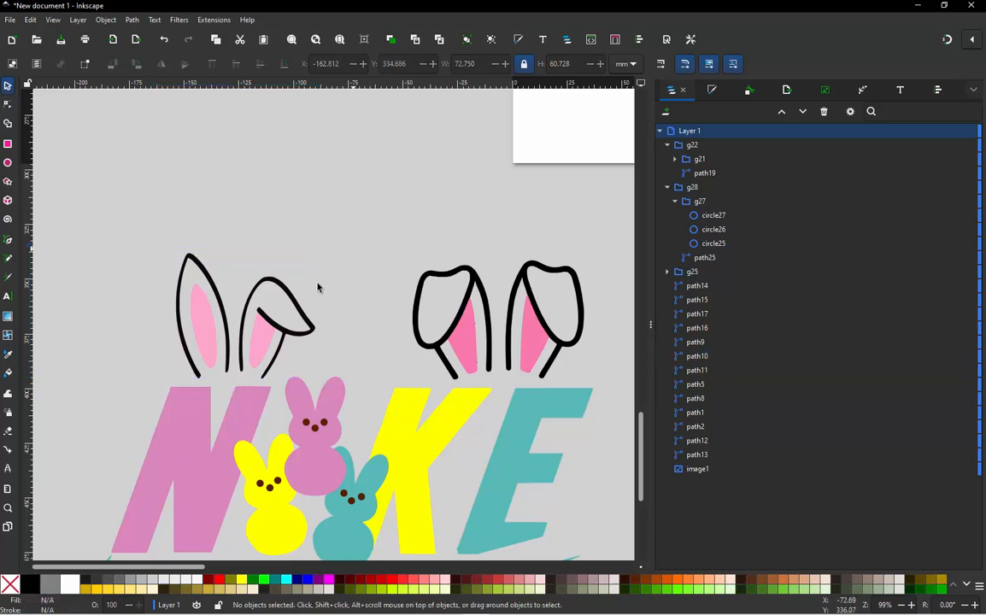
- Scale the ears with two folded tips to about 71 by 50 mm using a temporary horizontal guide, and remove that guide
{"action": "left_click_drag", "start_coordinate": [357, 85], "coordinate": [297, 272]}
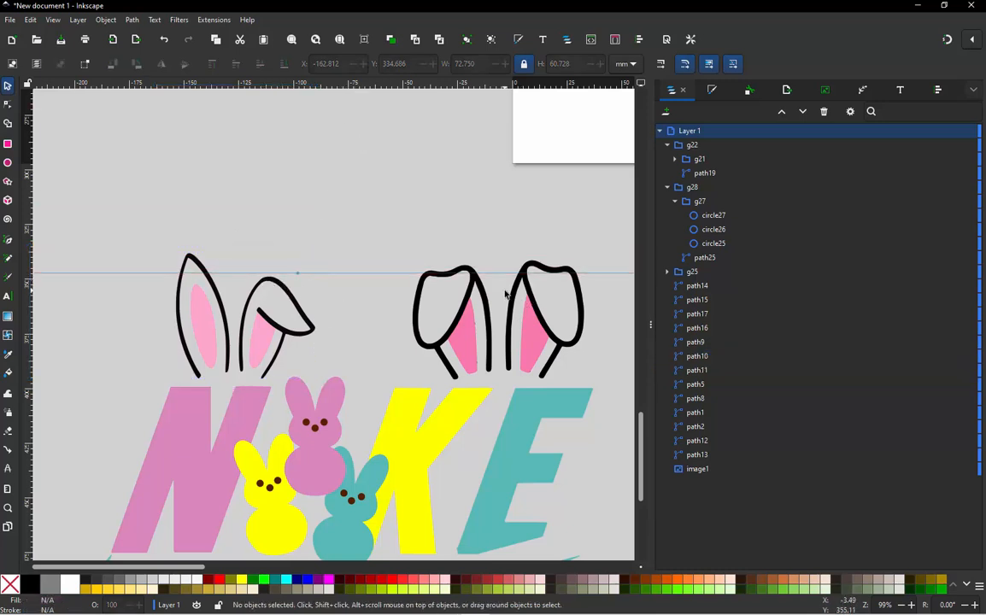
{"action": "left_click_drag", "start_coordinate": [398, 248], "coordinate": [597, 403]}
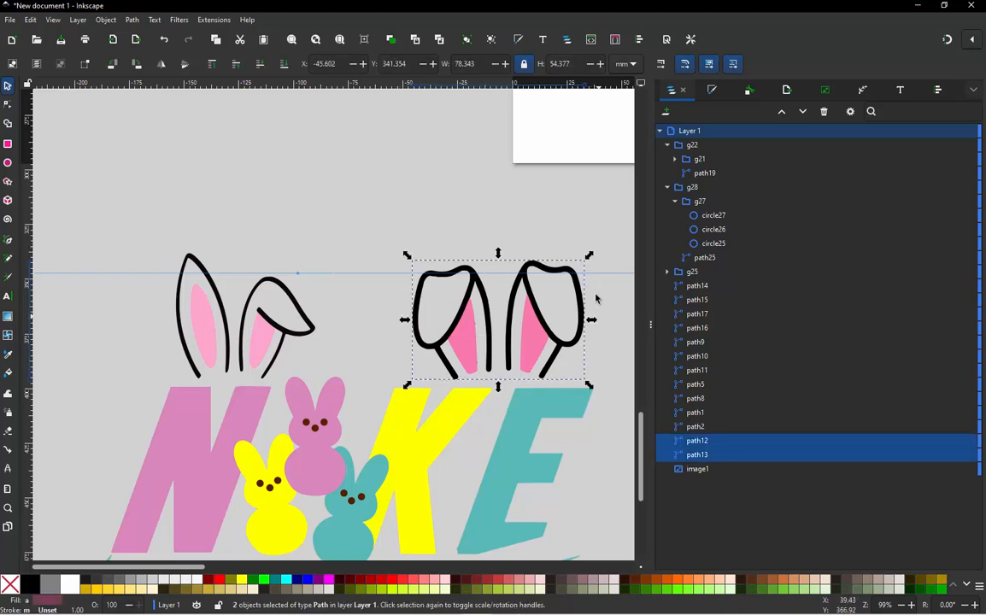
{"action": "left_click_drag", "start_coordinate": [590, 258], "coordinate": [582, 272]}
{"action": "left_click", "coordinate": [386, 242]}
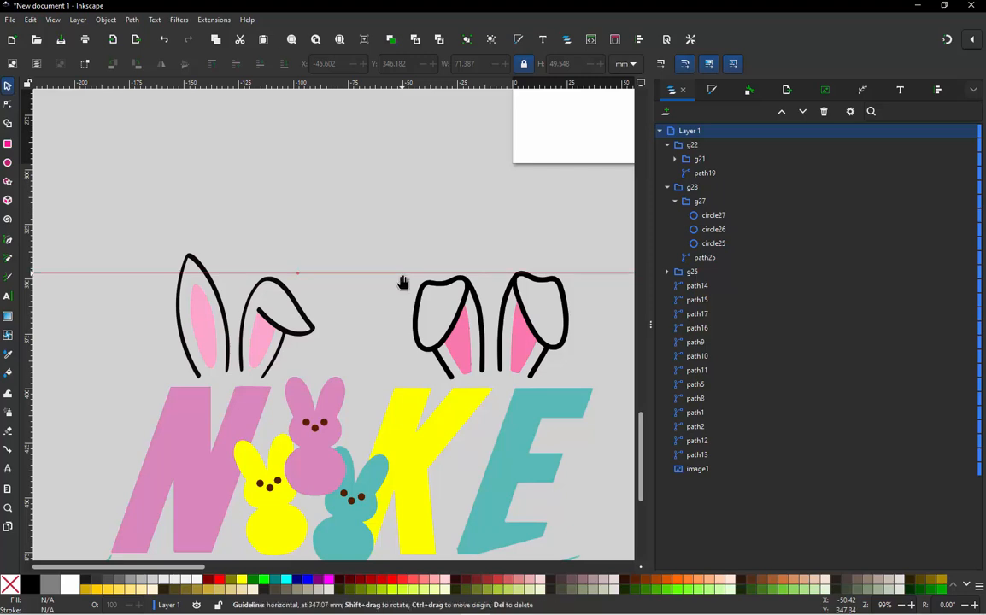
{"action": "key", "text": "Delete"}
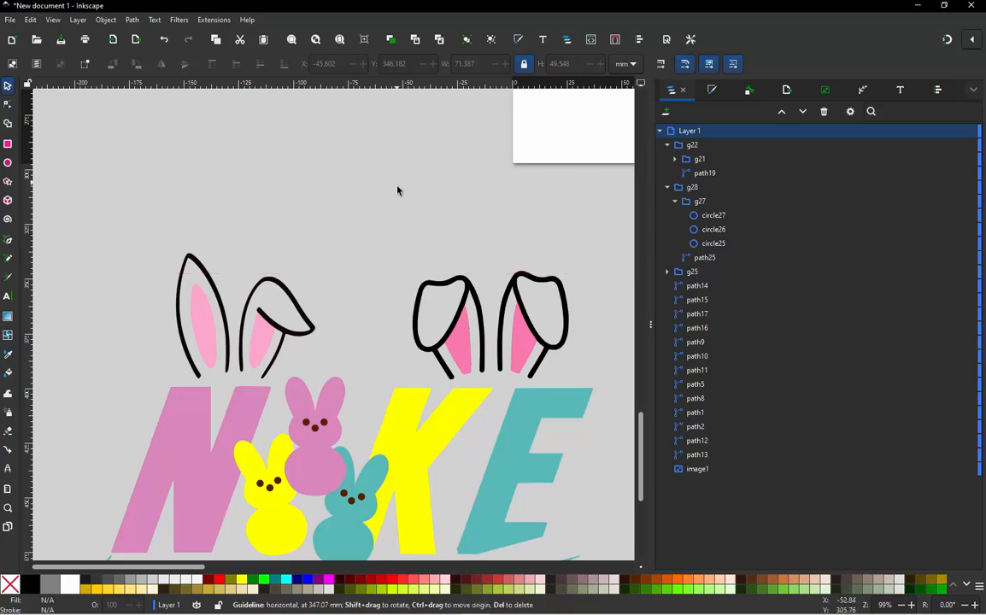
- Trace the left ear of the folded pair with an open straight-segment path, from its inner base around the folded tip
{"action": "scroll", "coordinate": [400, 194], "scroll_direction": "down", "scroll_amount": 1}
{"action": "scroll", "coordinate": [428, 291], "scroll_direction": "down", "scroll_amount": 1}
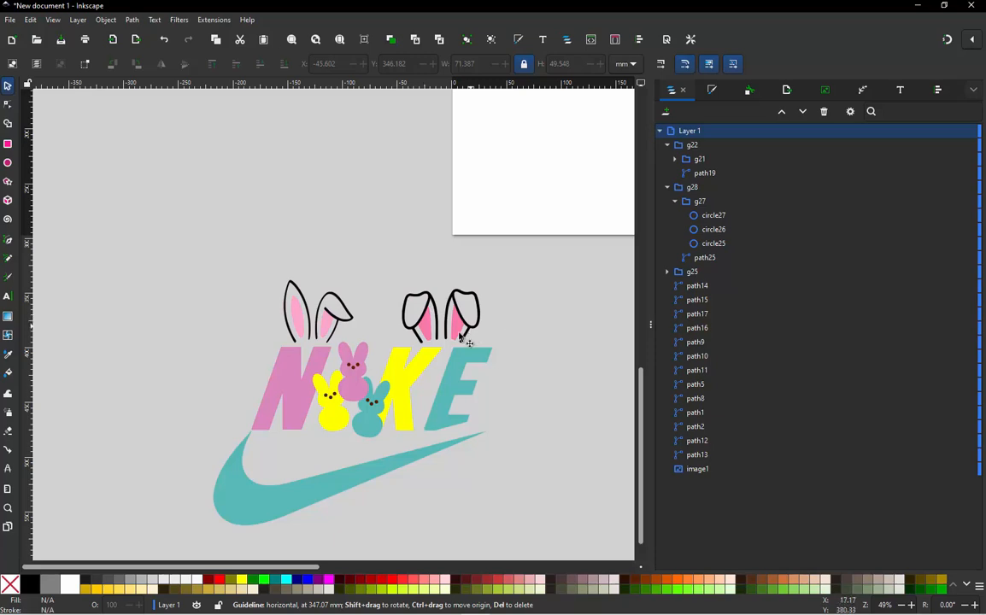
{"action": "scroll", "coordinate": [370, 359], "scroll_direction": "down", "scroll_amount": 1}
{"action": "scroll", "coordinate": [392, 319], "scroll_direction": "up", "scroll_amount": 2}
{"action": "scroll", "coordinate": [434, 344], "scroll_direction": "up", "scroll_amount": 2}
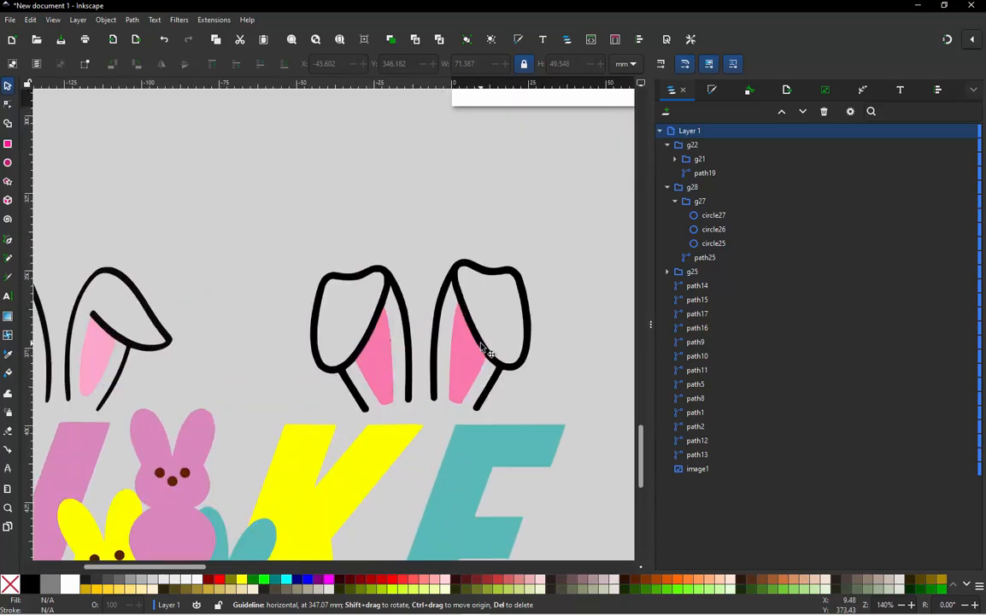
{"action": "scroll", "coordinate": [513, 367], "scroll_direction": "up", "scroll_amount": 2}
{"action": "scroll", "coordinate": [439, 303], "scroll_direction": "down", "scroll_amount": 2}
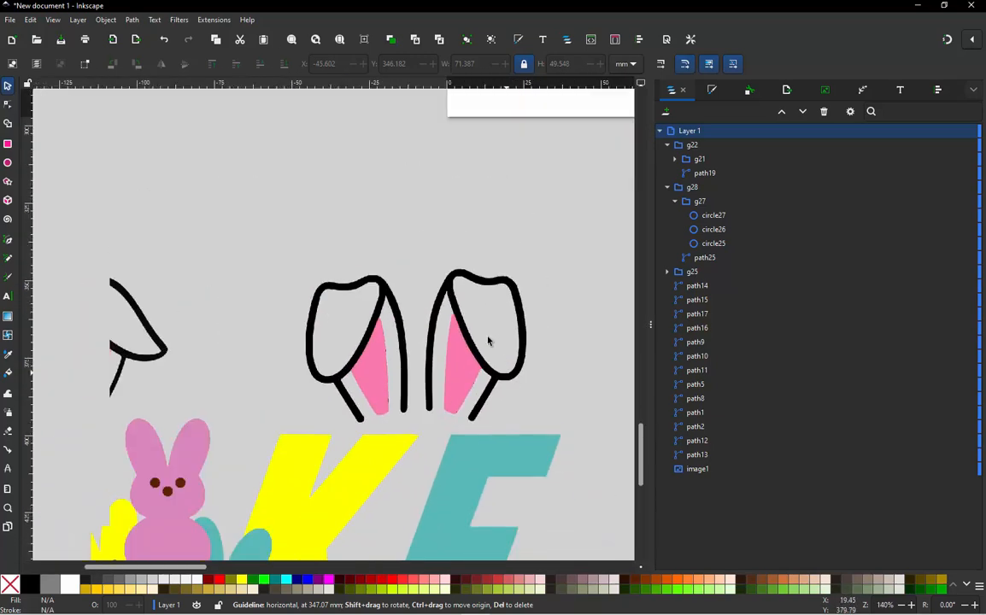
{"action": "scroll", "coordinate": [400, 359], "scroll_direction": "up", "scroll_amount": 2}
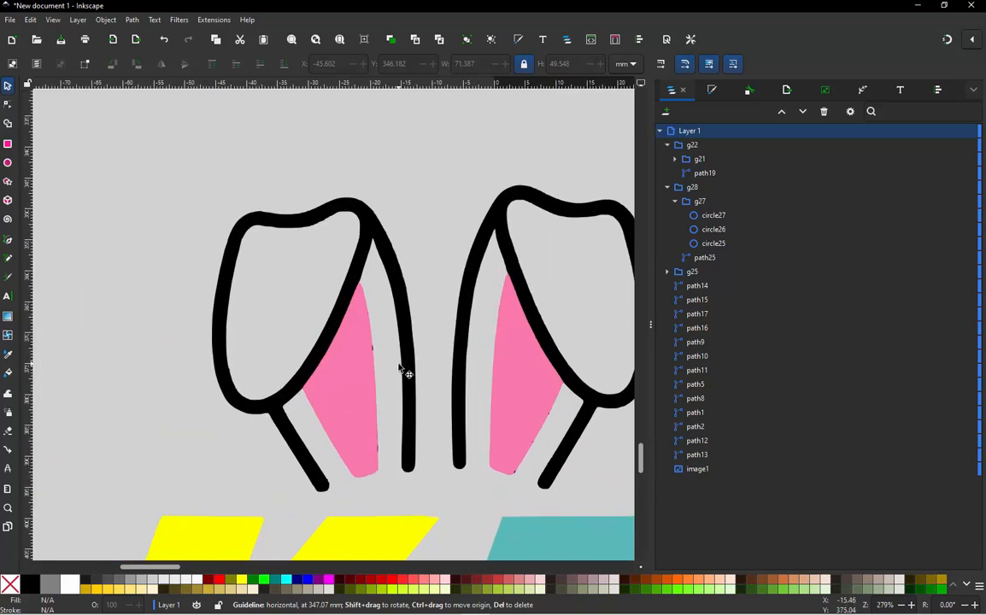
{"action": "key", "text": "b"}
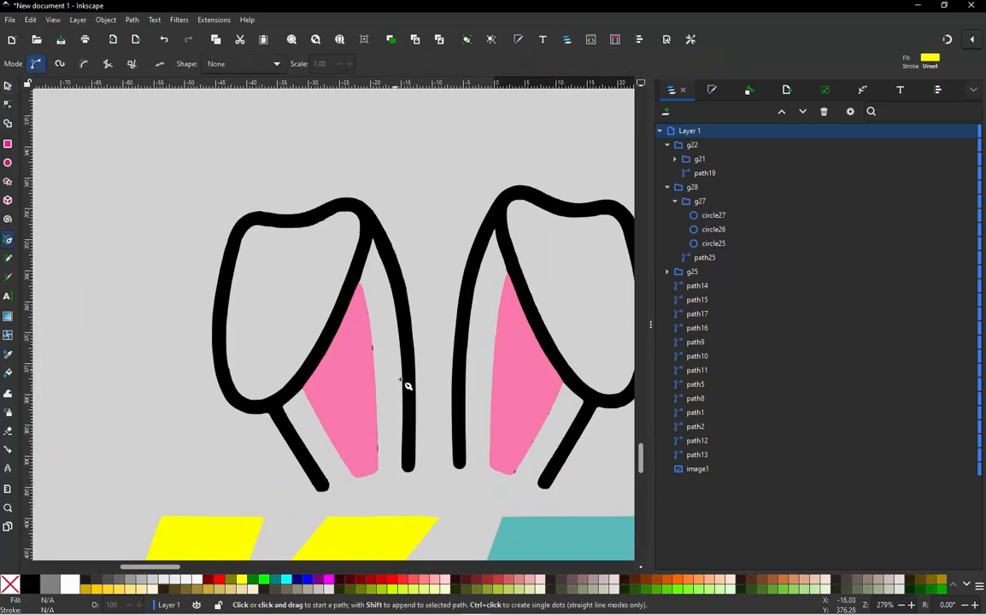
{"action": "left_click", "coordinate": [406, 497]}
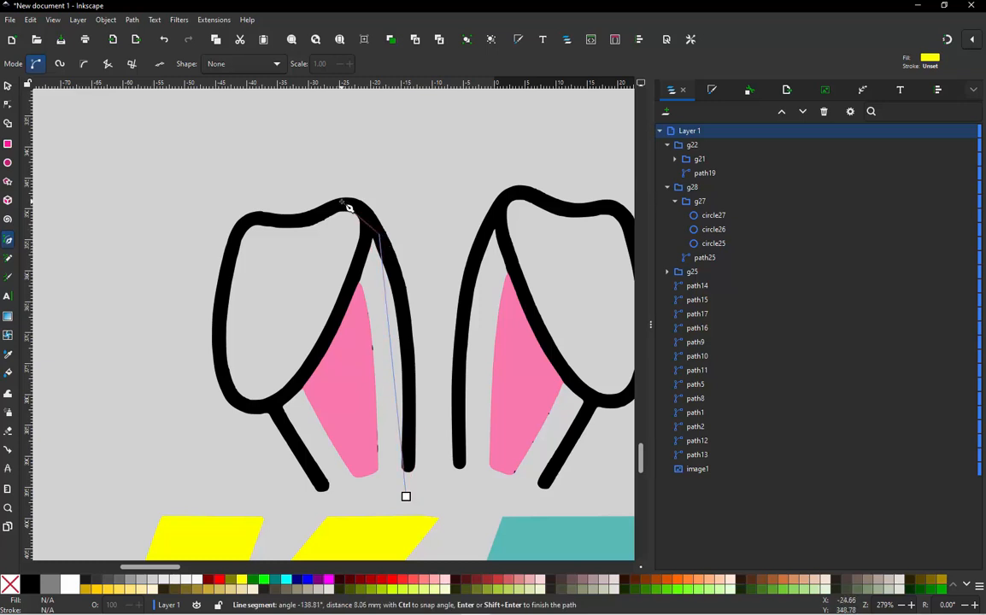
{"action": "left_click", "coordinate": [343, 202]}
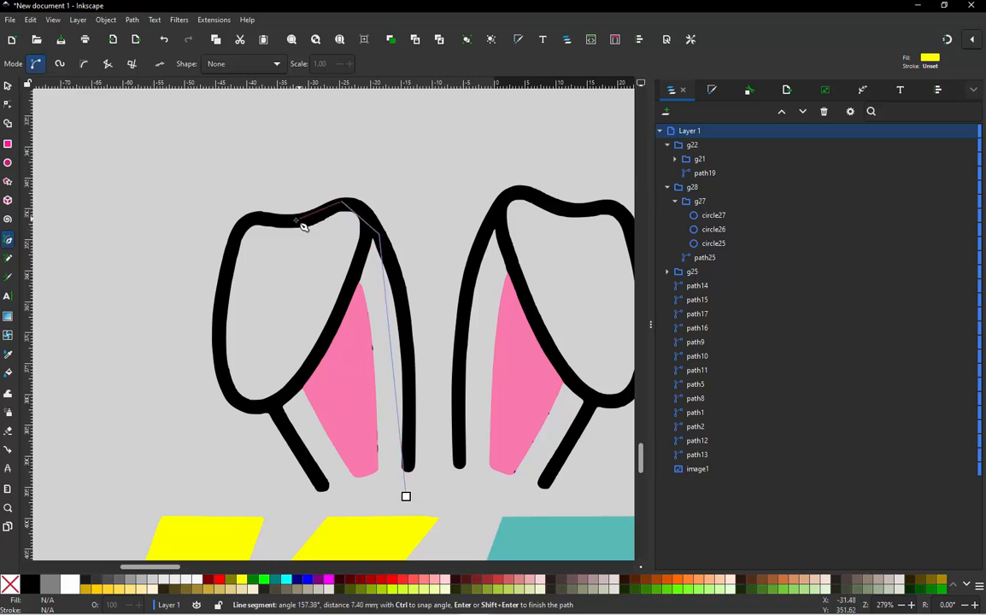
{"action": "left_click", "coordinate": [237, 236]}
{"action": "left_click", "coordinate": [229, 394]}
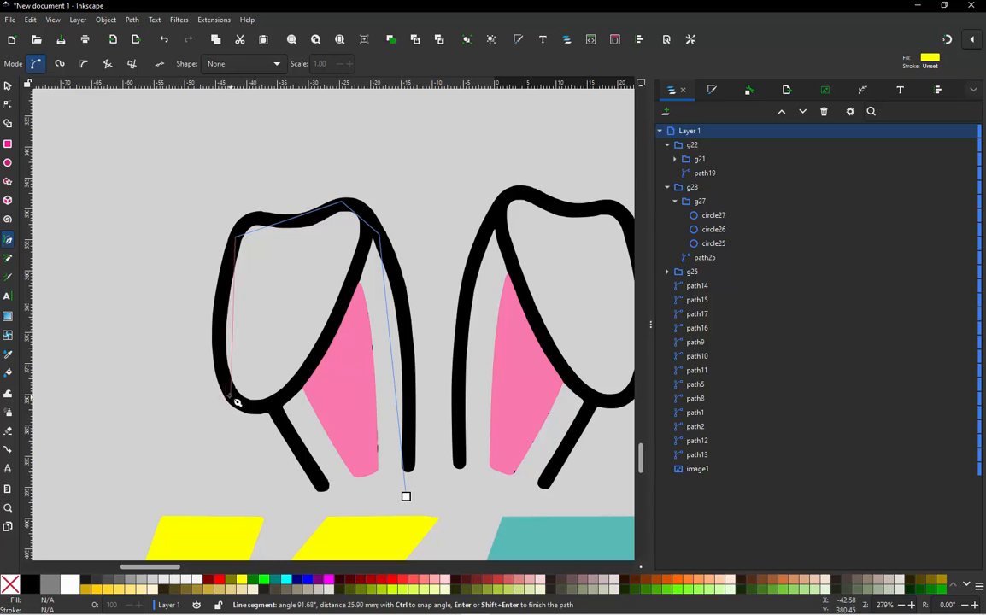
{"action": "left_click", "coordinate": [304, 386]}
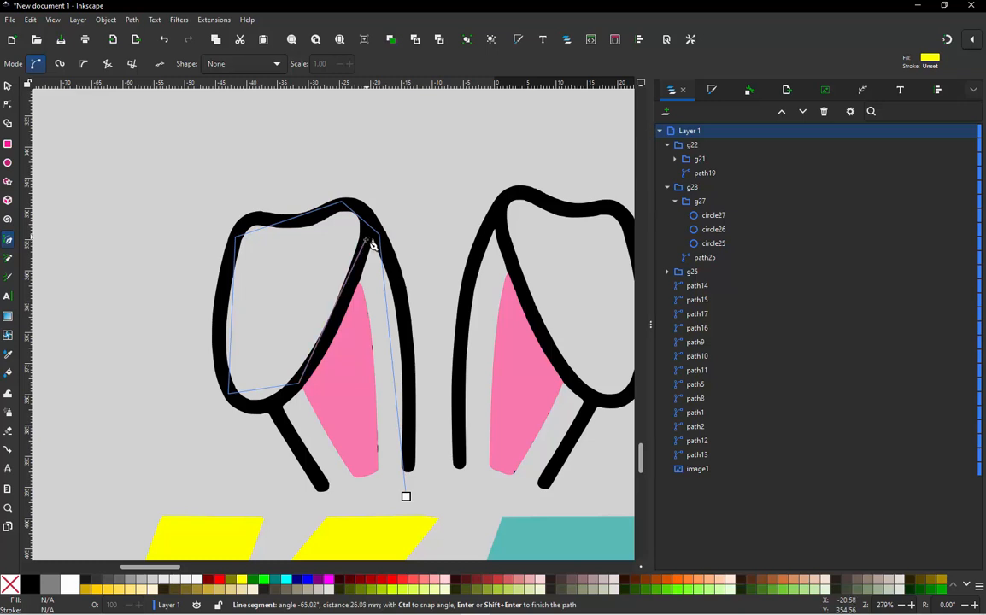
{"action": "double_click", "coordinate": [368, 240]}
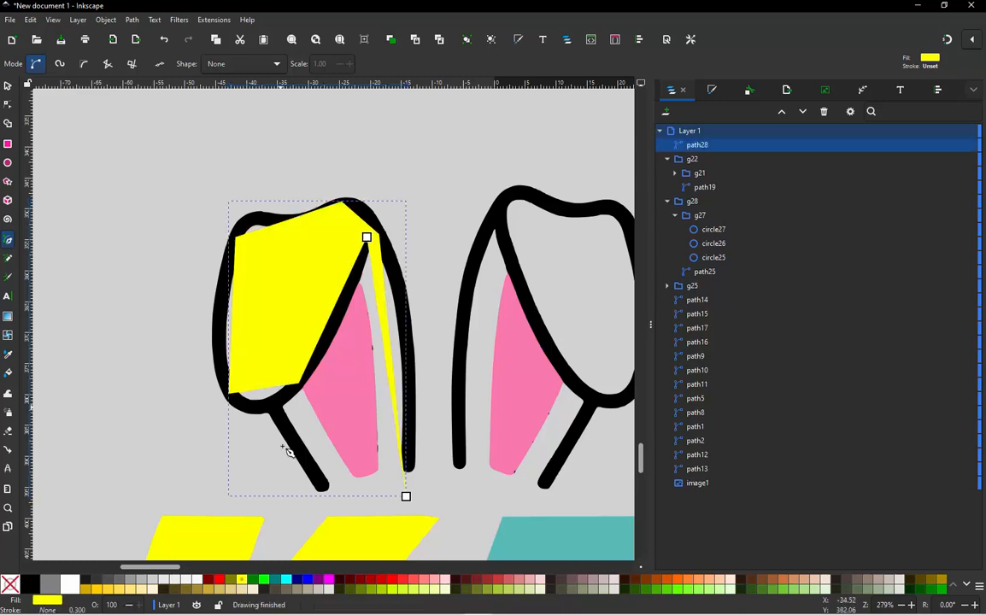
- Remove the traced ear path's fill and give it a lime stroke 4 mm wide
{"action": "left_click", "coordinate": [11, 585]}
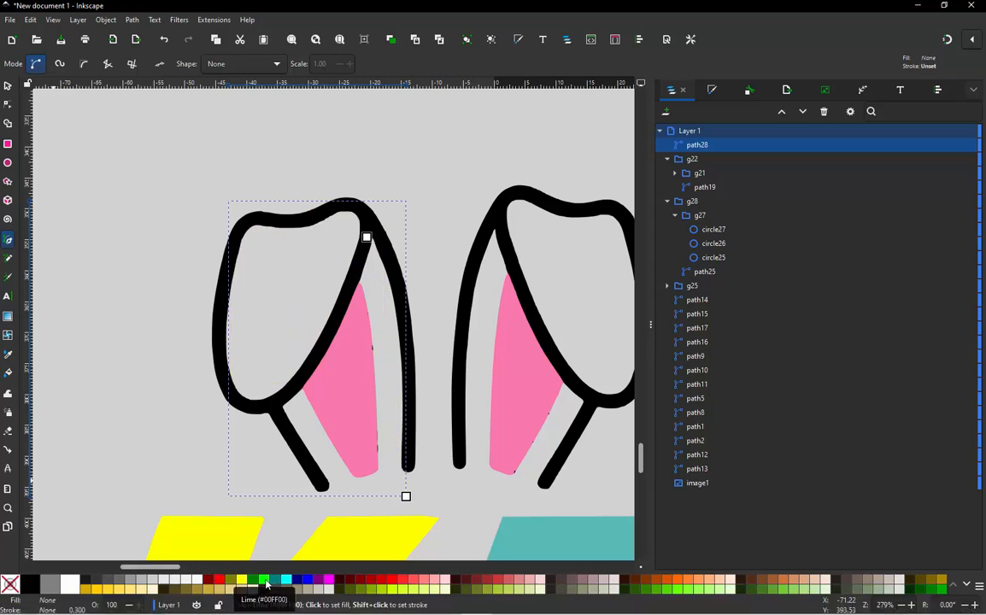
{"action": "left_click", "coordinate": [266, 584], "text": "shift"}
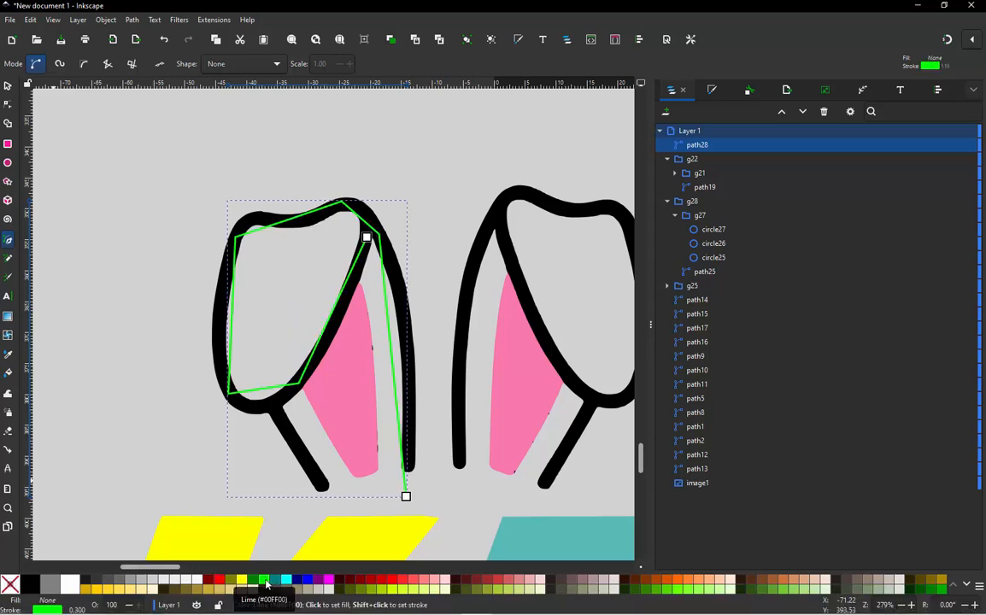
{"action": "left_click", "coordinate": [713, 91]}
{"action": "left_click", "coordinate": [784, 115]}
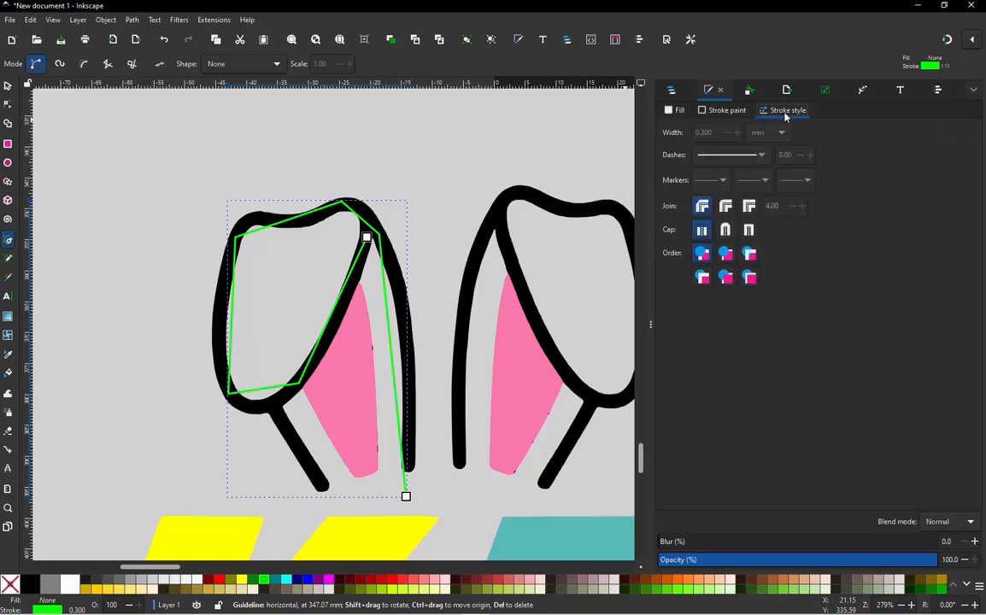
{"action": "left_click_drag", "start_coordinate": [722, 132], "coordinate": [649, 133]}
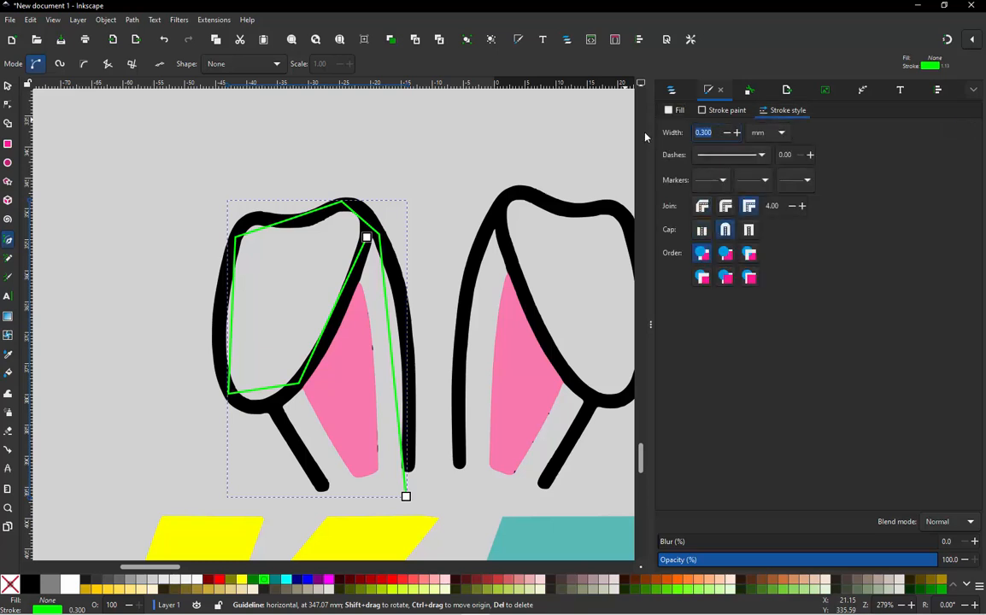
{"action": "type", "text": "6"}
{"action": "key", "text": "Return"}
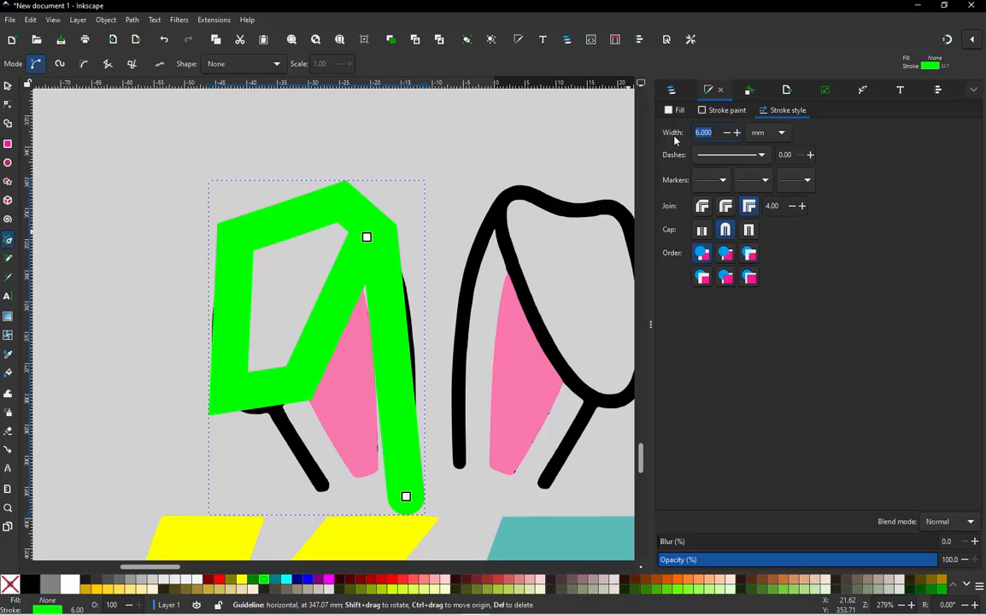
{"action": "type", "text": "4"}
{"action": "key", "text": "Return"}
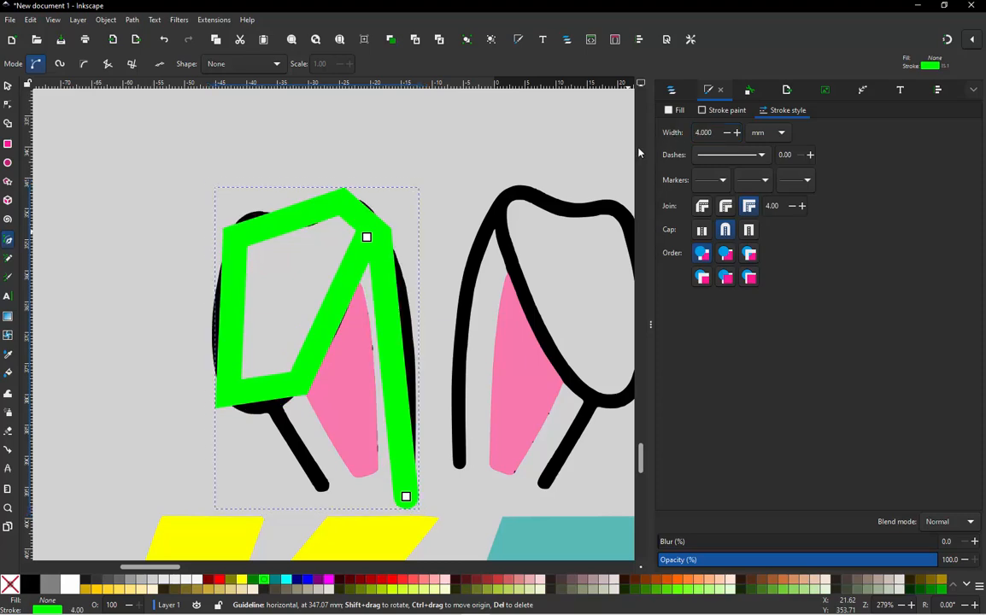
- Bend the straight segments of the lime path into curves that follow the black outline of the folded ear
{"action": "scroll", "coordinate": [410, 157], "scroll_direction": "down", "scroll_amount": 1}
{"action": "scroll", "coordinate": [444, 293], "scroll_direction": "up", "scroll_amount": 1}
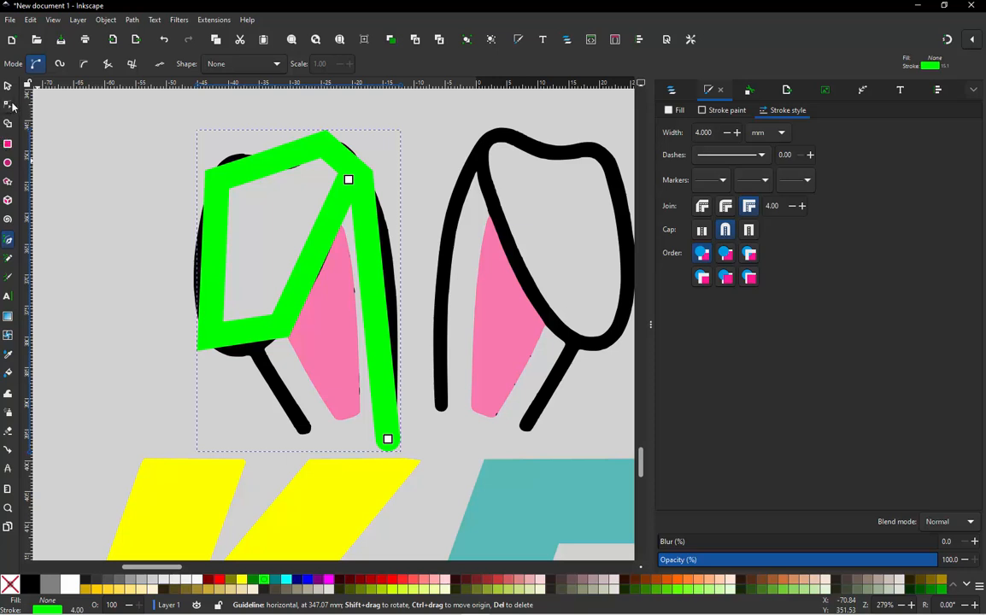
{"action": "left_click", "coordinate": [9, 104]}
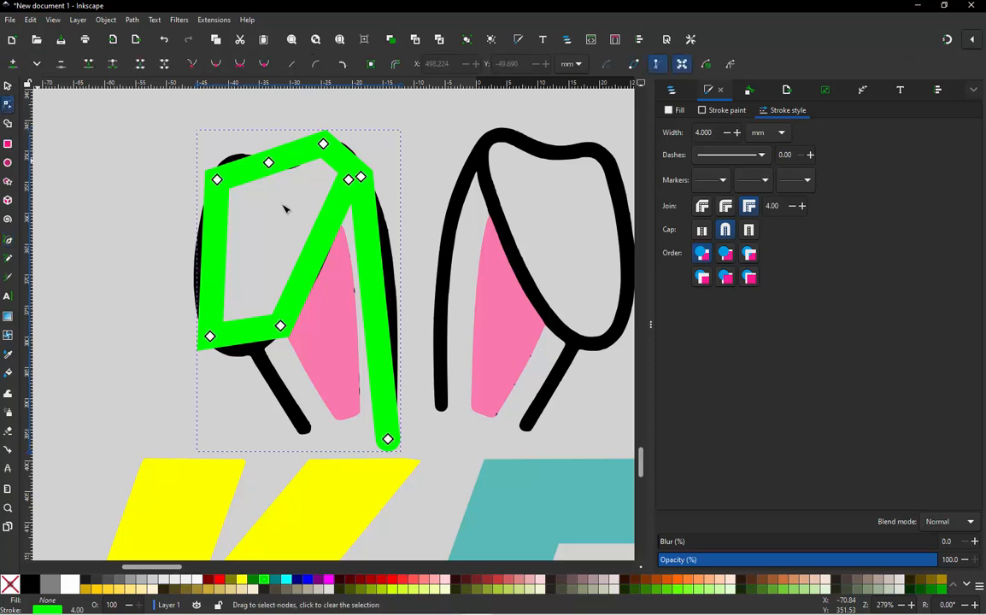
{"action": "left_click_drag", "start_coordinate": [394, 309], "coordinate": [400, 301]}
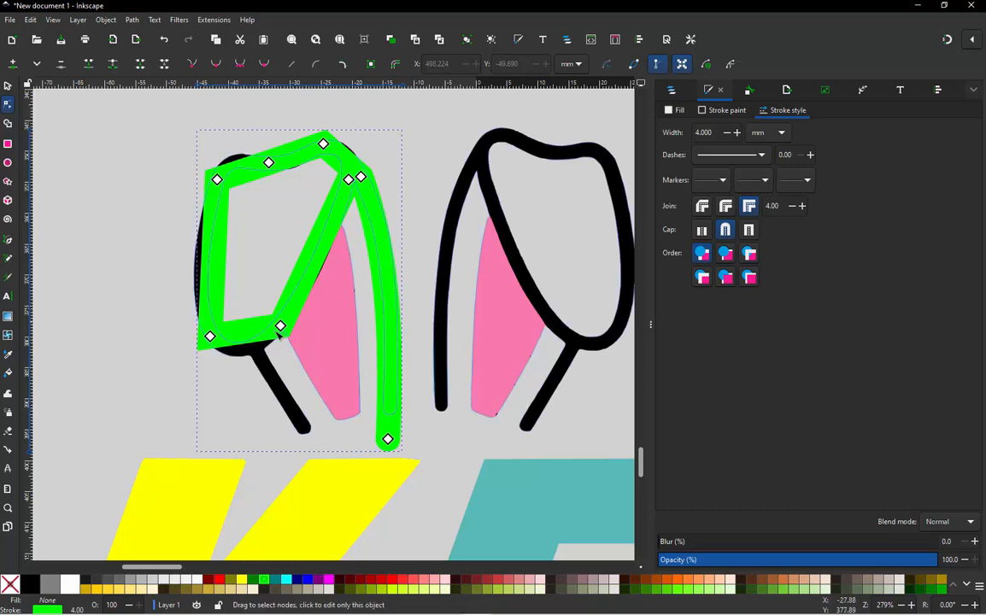
{"action": "left_click_drag", "start_coordinate": [260, 333], "coordinate": [247, 350]}
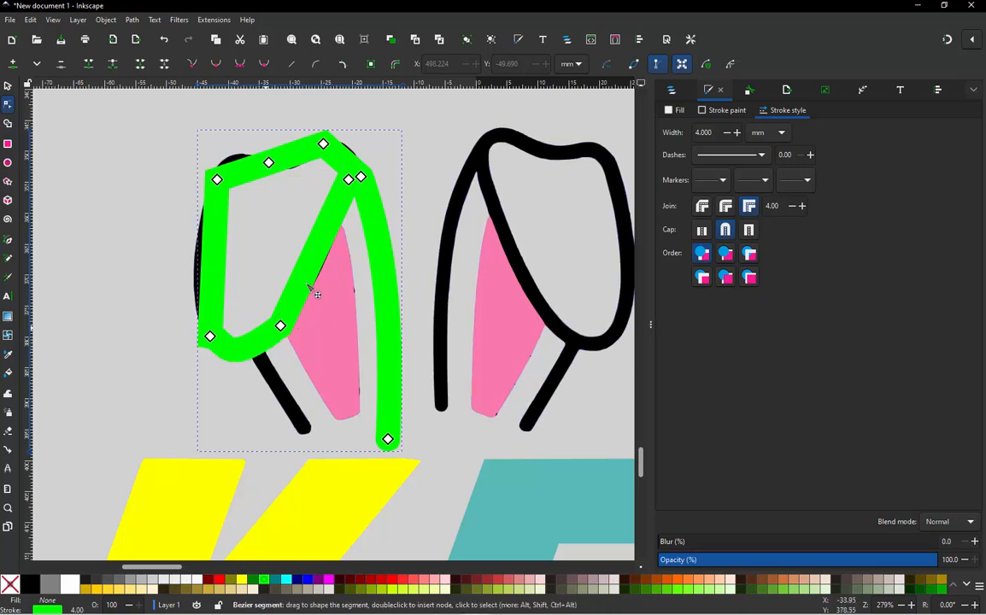
{"action": "mouse_move", "coordinate": [316, 261]}
{"action": "left_mouse_down"}
{"action": "mouse_move", "coordinate": [343, 272]}
{"action": "mouse_move", "coordinate": [320, 260]}
{"action": "left_mouse_up"}
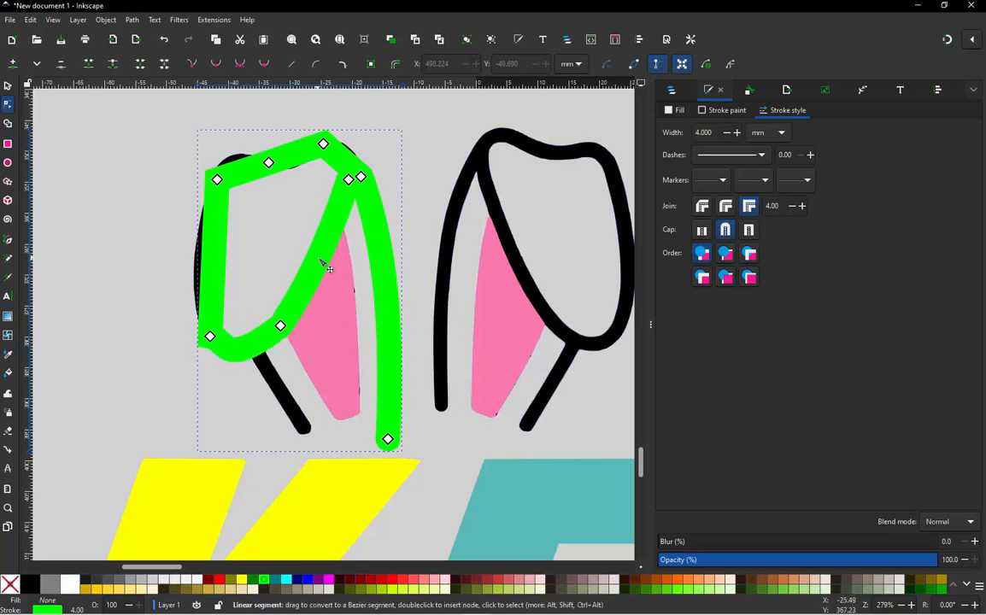
{"action": "left_click_drag", "start_coordinate": [205, 263], "coordinate": [200, 266]}
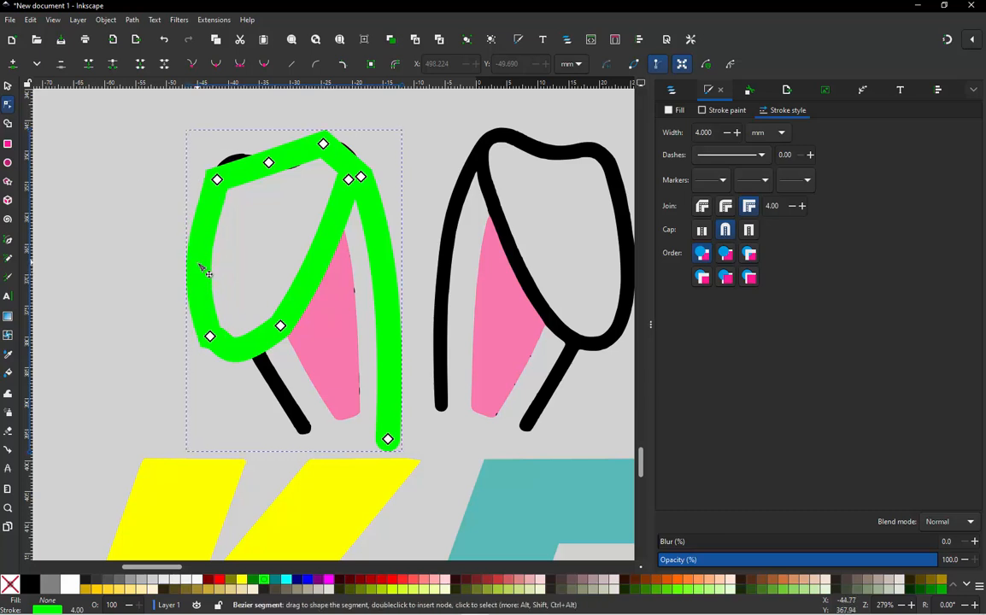
{"action": "left_click_drag", "start_coordinate": [243, 171], "coordinate": [236, 162]}
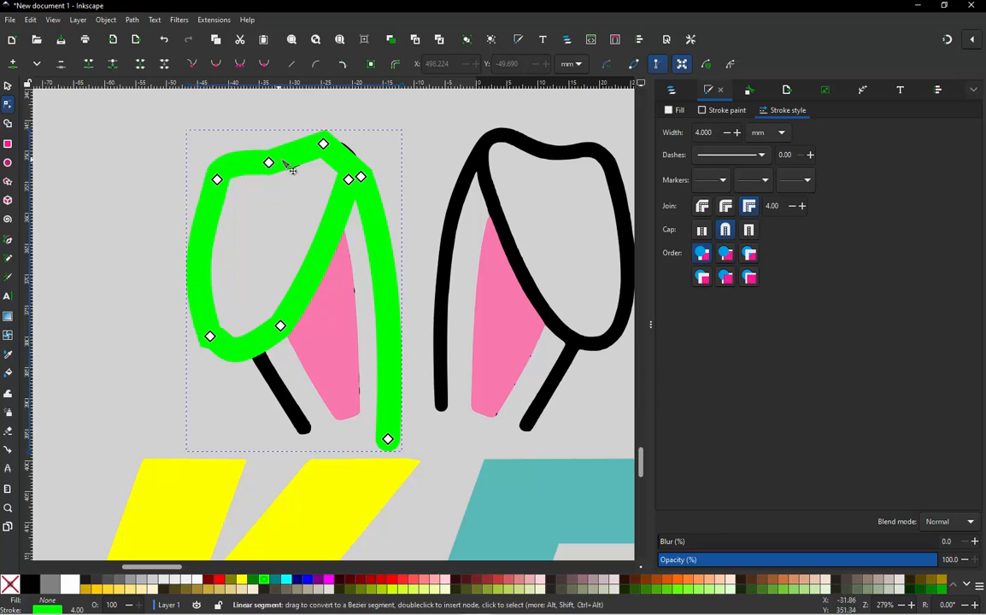
{"action": "left_click_drag", "start_coordinate": [305, 168], "coordinate": [354, 160]}
- Soften the lime path's lower-left corner on the folded tip by adjusting the handle of its bottom-left node
{"action": "scroll", "coordinate": [341, 137], "scroll_direction": "up", "scroll_amount": 1}
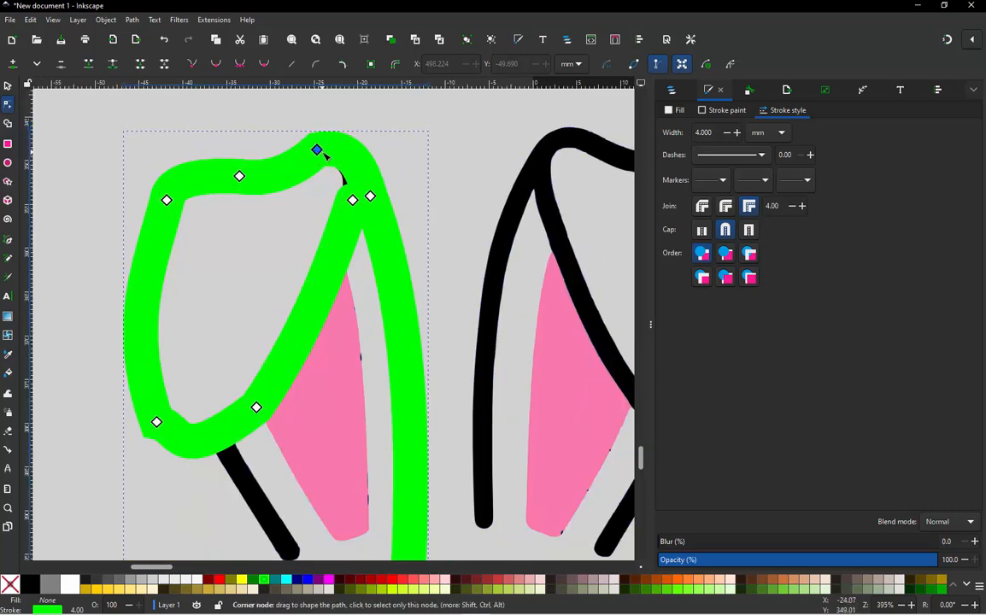
{"action": "left_click", "coordinate": [317, 150]}
{"action": "left_click", "coordinate": [256, 244]}
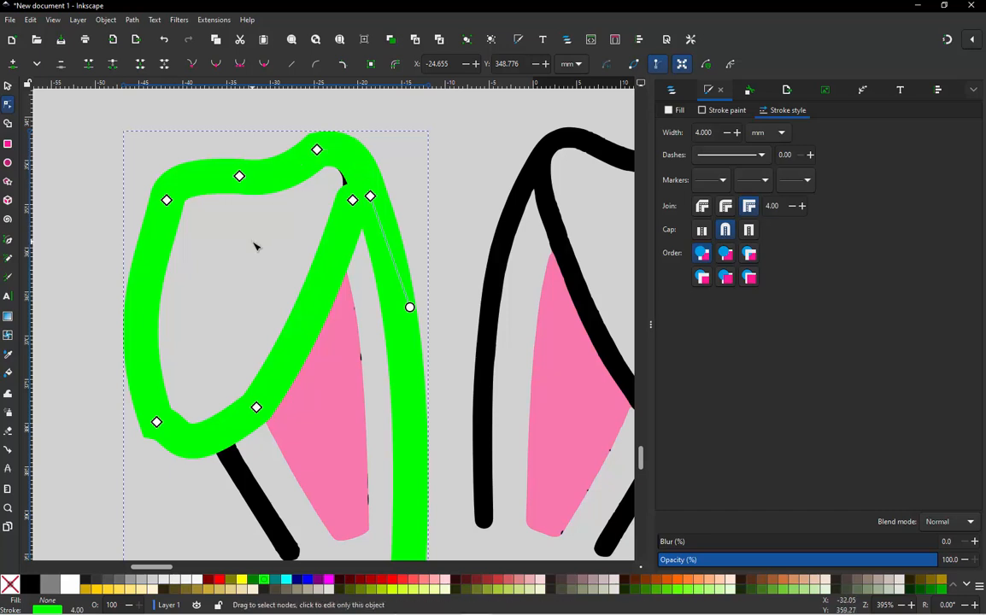
{"action": "left_click", "coordinate": [156, 423]}
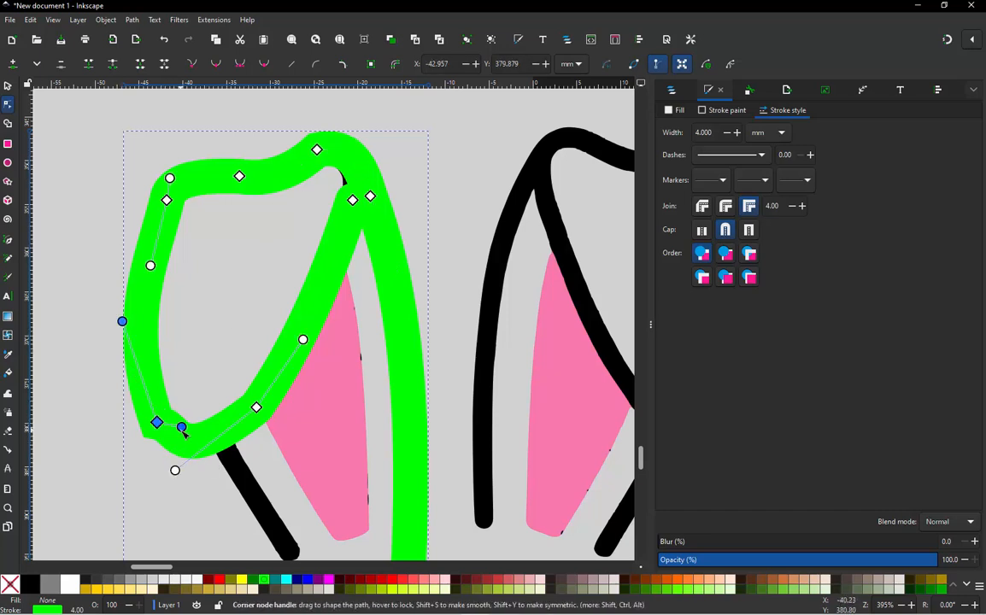
{"action": "mouse_move", "coordinate": [183, 432]}
{"action": "left_mouse_down"}
{"action": "mouse_move", "coordinate": [164, 442]}
{"action": "mouse_move", "coordinate": [189, 444]}
{"action": "left_mouse_up"}
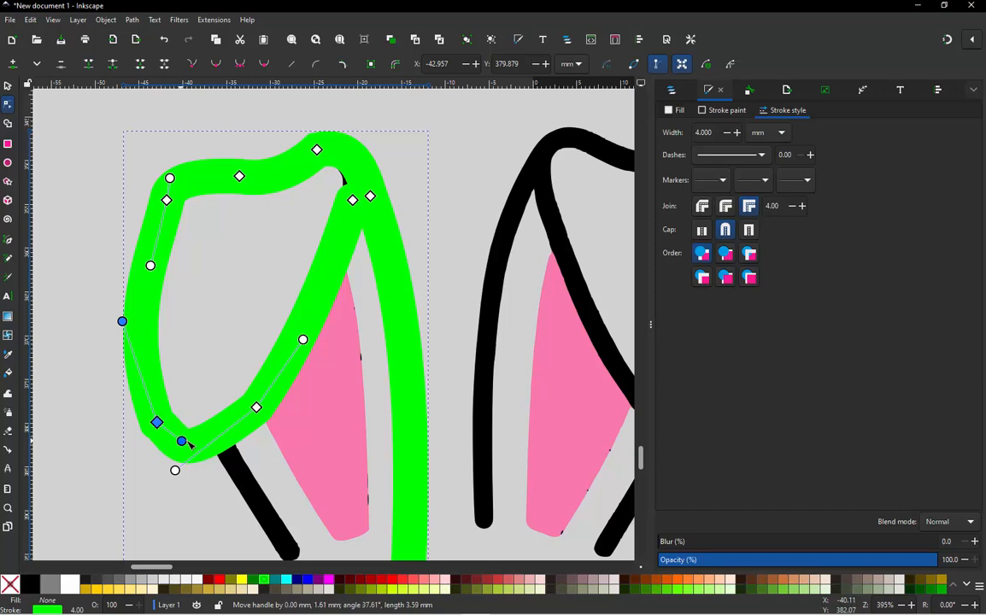
{"action": "left_click", "coordinate": [241, 318]}
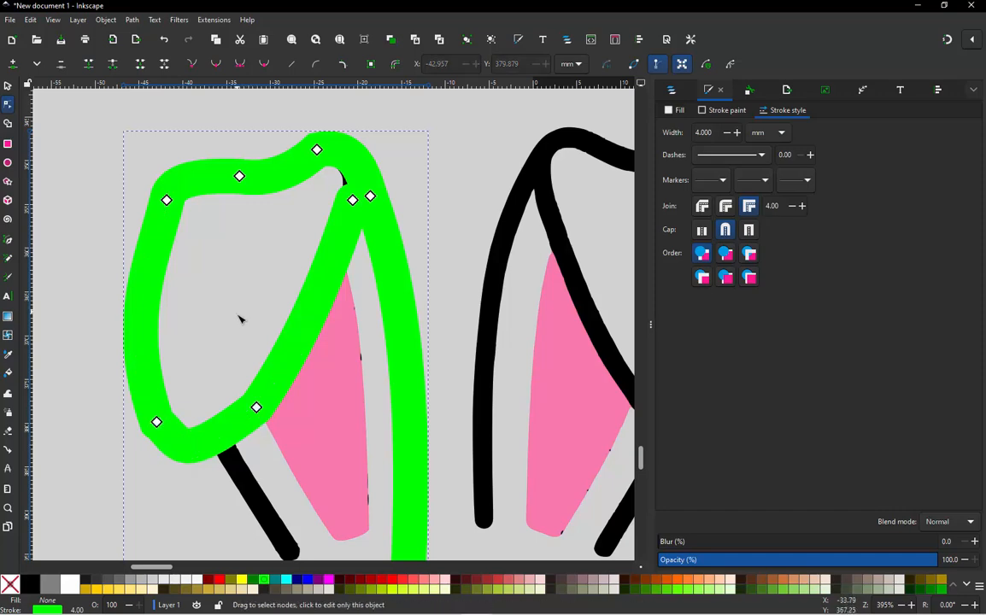
{"action": "scroll", "coordinate": [240, 319], "scroll_direction": "down", "scroll_amount": 1}
{"action": "key", "text": "Escape"}
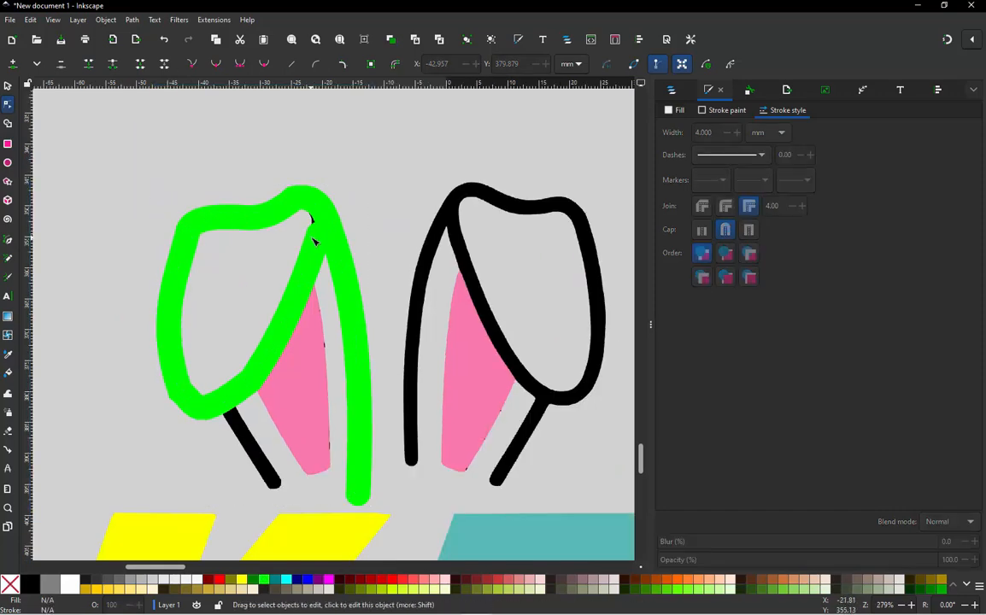
- Move the lime path's end node at the fold up to about X -19.7, Y 352.1 mm and adjust its handle to follow the ear
{"action": "scroll", "coordinate": [313, 242], "scroll_direction": "down", "scroll_amount": 1}
{"action": "scroll", "coordinate": [319, 228], "scroll_direction": "up", "scroll_amount": 3}
{"action": "left_click", "coordinate": [320, 233]}
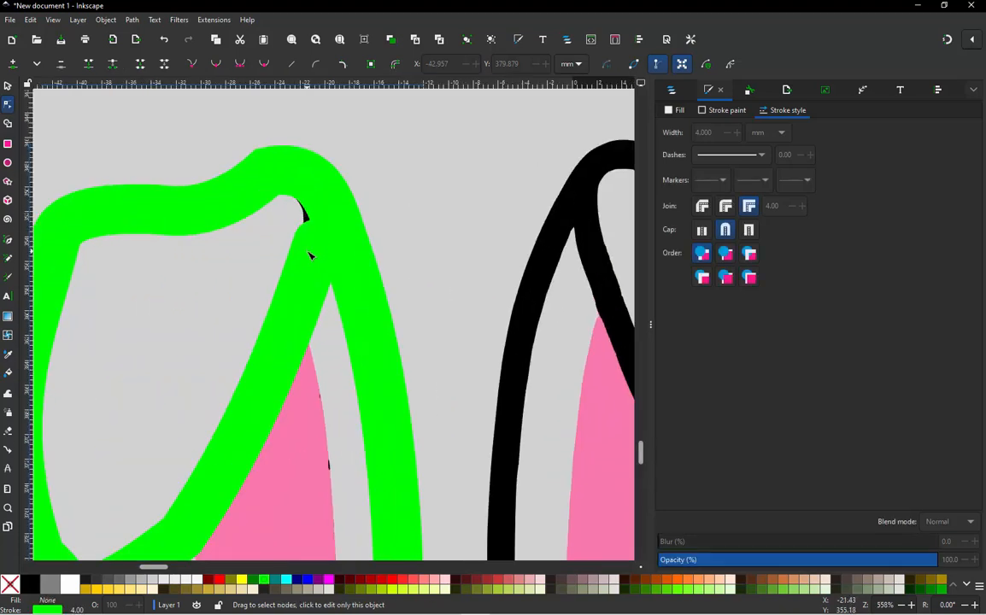
{"action": "left_click_drag", "start_coordinate": [318, 246], "coordinate": [328, 213]}
{"action": "left_click_drag", "start_coordinate": [296, 312], "coordinate": [306, 313]}
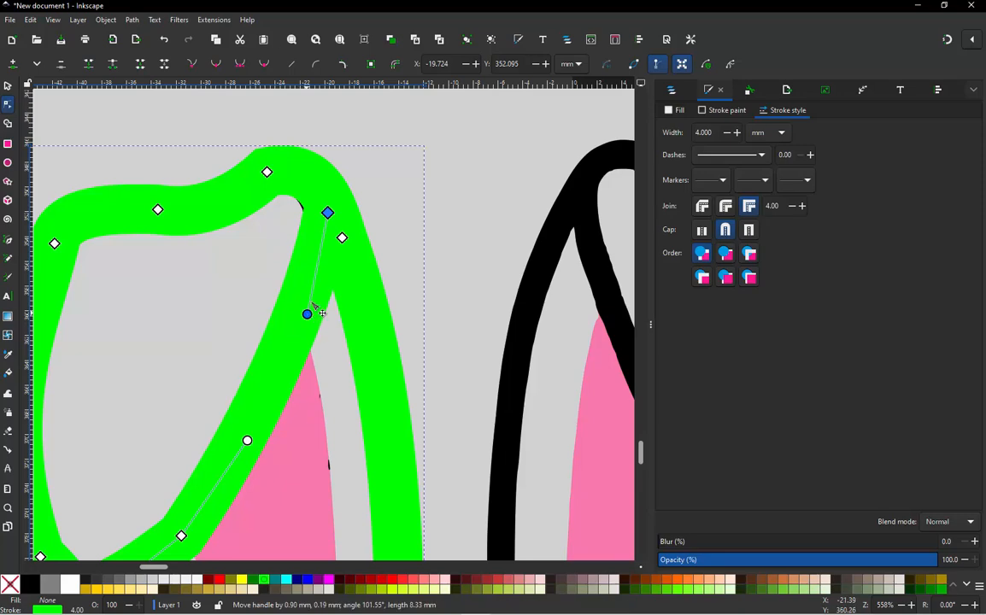
- Refine the curves along the top of the lime ear by adjusting the handles of its peak node and outer shoulder node
{"action": "left_click", "coordinate": [268, 173]}
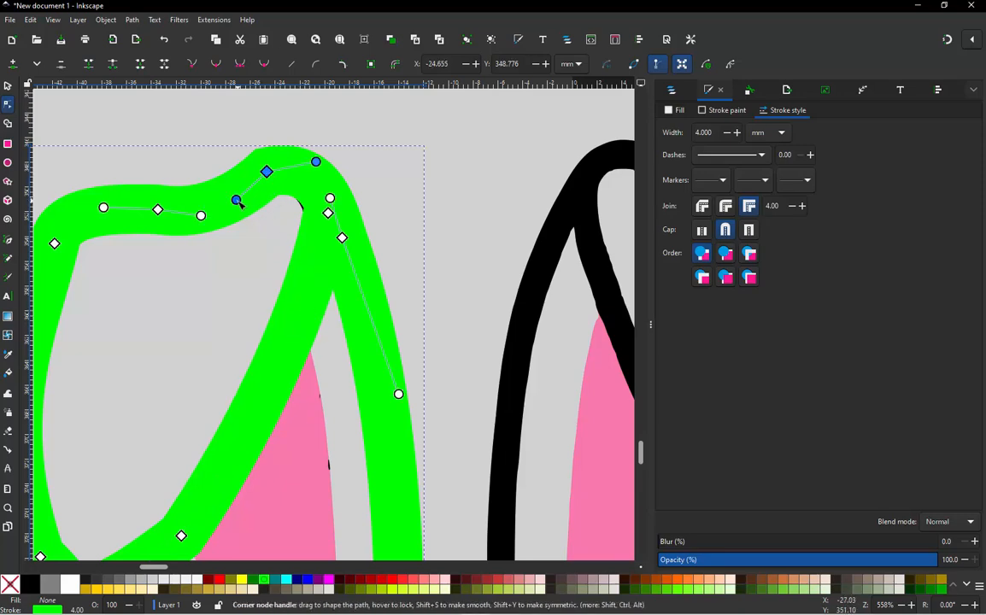
{"action": "left_click_drag", "start_coordinate": [236, 200], "coordinate": [225, 195]}
{"action": "scroll", "coordinate": [158, 224], "scroll_direction": "down", "scroll_amount": 2}
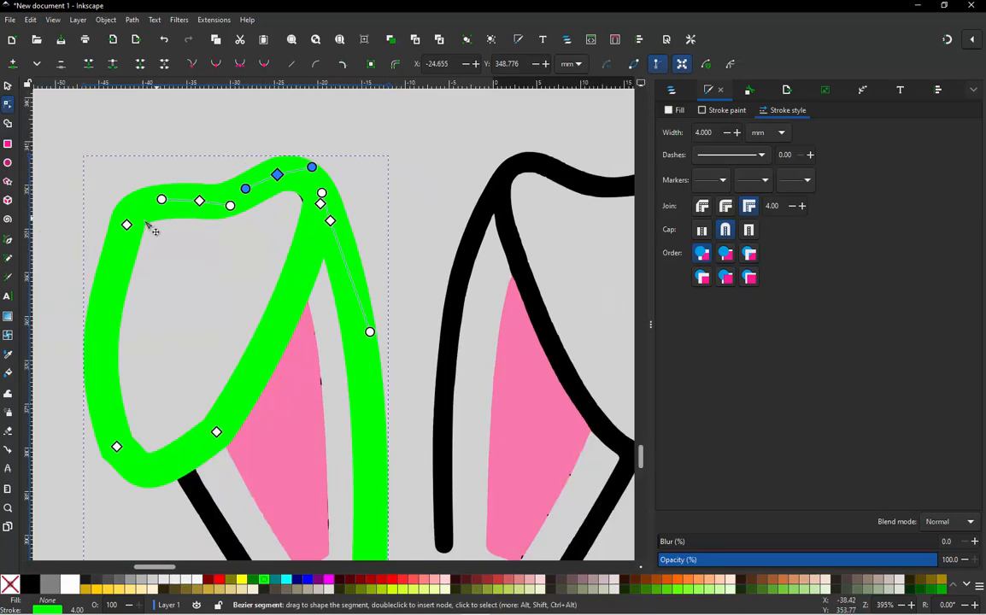
{"action": "scroll", "coordinate": [133, 227], "scroll_direction": "up", "scroll_amount": 2}
{"action": "left_click", "coordinate": [121, 227]}
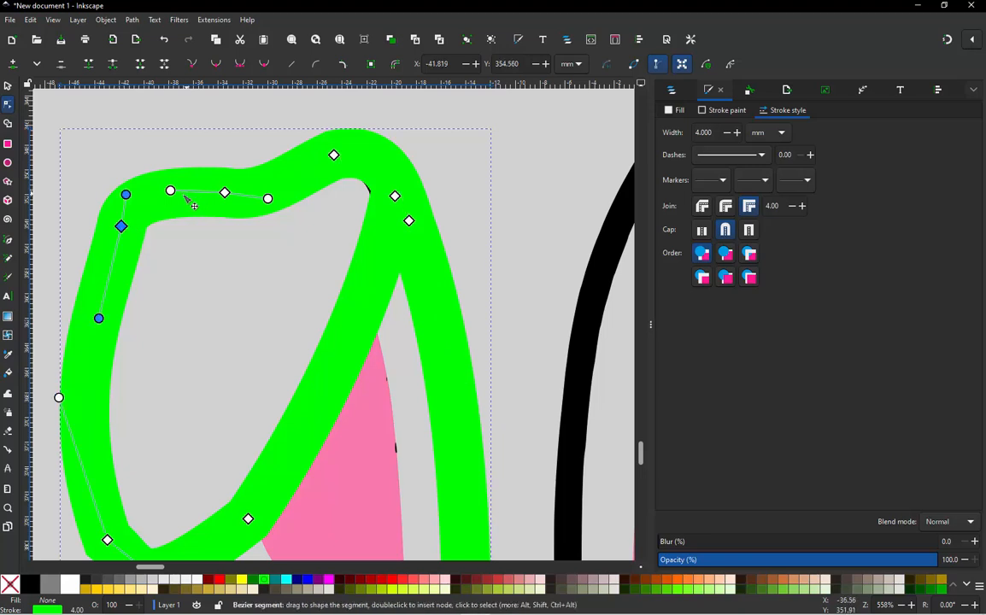
{"action": "left_click_drag", "start_coordinate": [127, 196], "coordinate": [150, 200]}
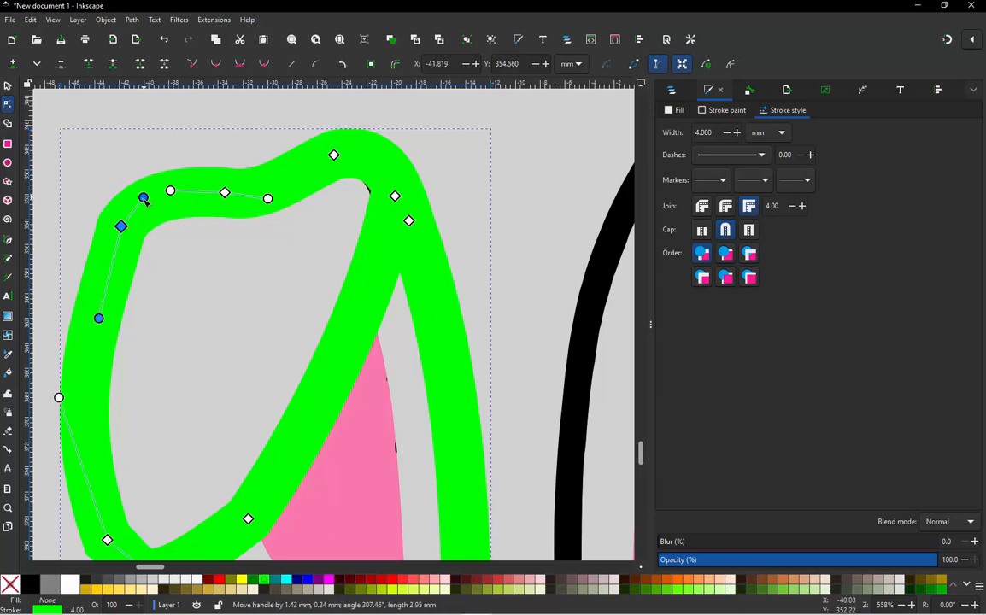
{"action": "left_click_drag", "start_coordinate": [100, 319], "coordinate": [89, 283]}
- Round the bottom of the folded tip by adjusting the handles of its two lowest nodes
{"action": "scroll", "coordinate": [234, 181], "scroll_direction": "down", "scroll_amount": 2}
{"action": "scroll", "coordinate": [189, 357], "scroll_direction": "up", "scroll_amount": 2}
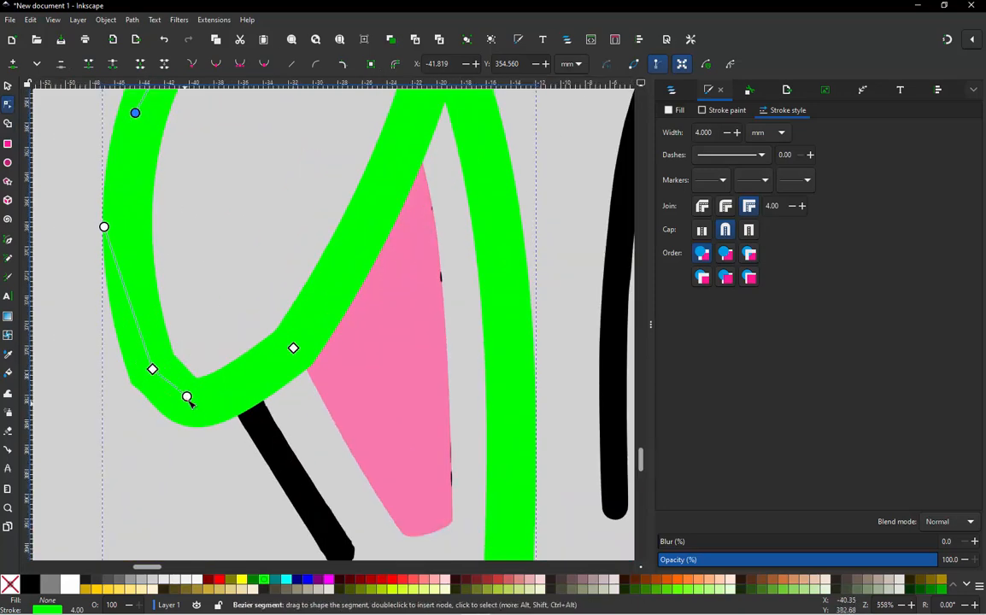
{"action": "mouse_move", "coordinate": [186, 399]}
{"action": "left_mouse_down"}
{"action": "mouse_move", "coordinate": [181, 409]}
{"action": "mouse_move", "coordinate": [193, 394]}
{"action": "left_mouse_up"}
{"action": "left_click", "coordinate": [293, 348]}
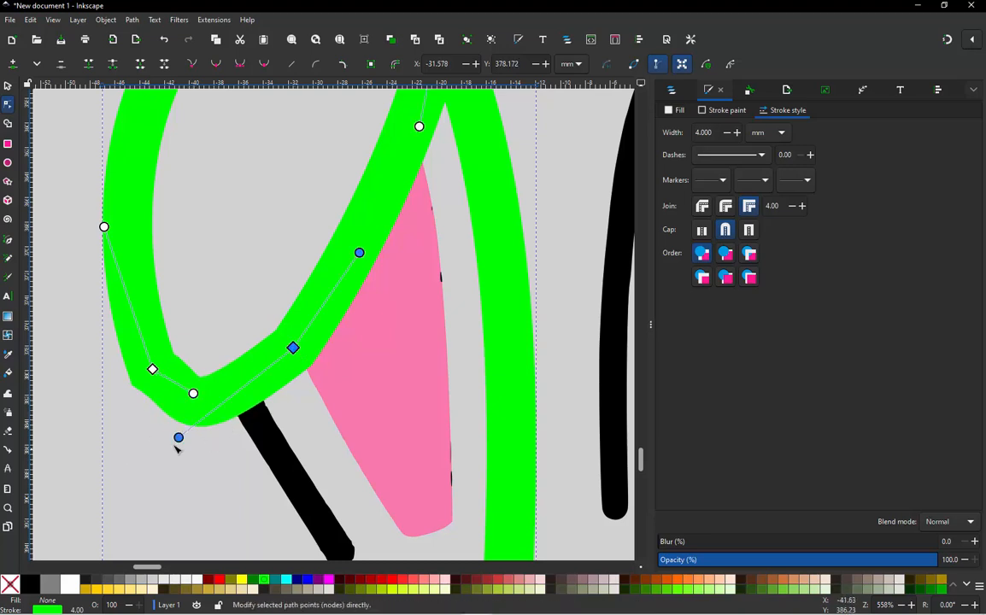
{"action": "left_click_drag", "start_coordinate": [179, 437], "coordinate": [181, 412]}
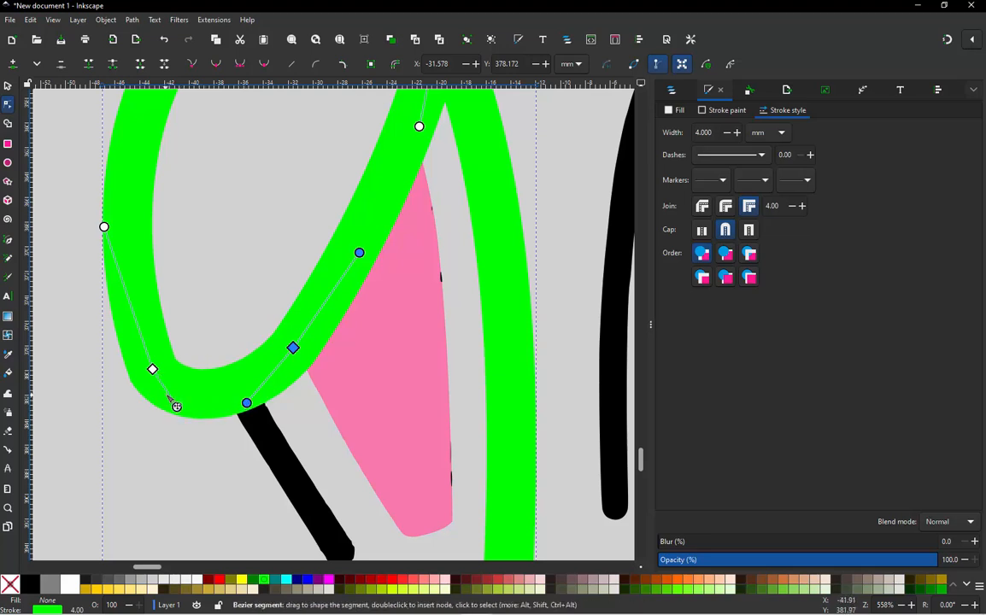
{"action": "left_click_drag", "start_coordinate": [103, 225], "coordinate": [102, 264]}
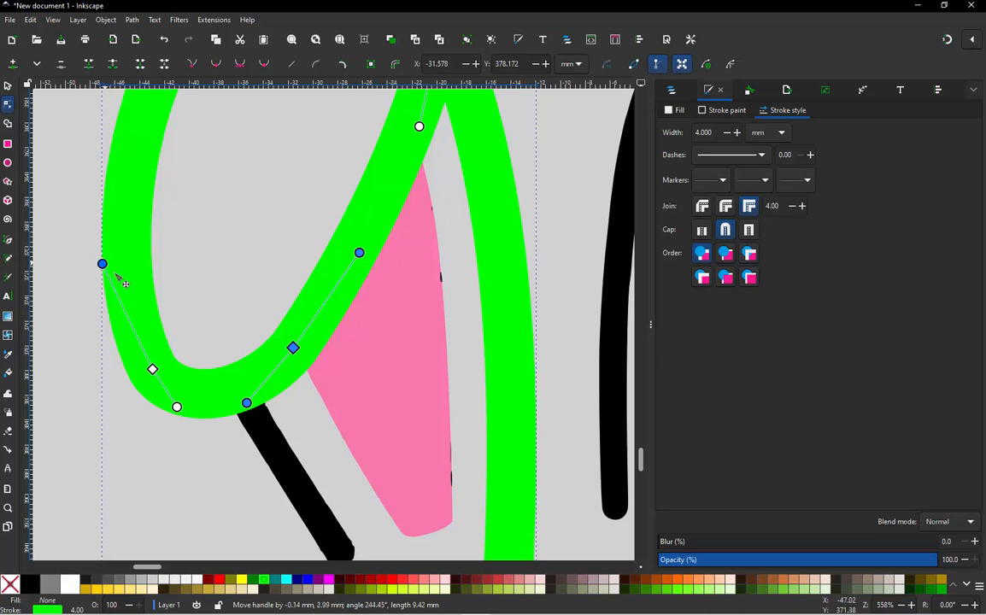
- Make the lime path's nodes smooth, first the bottom-left one, then all nodes around the folded tip
{"action": "left_click", "coordinate": [152, 369]}
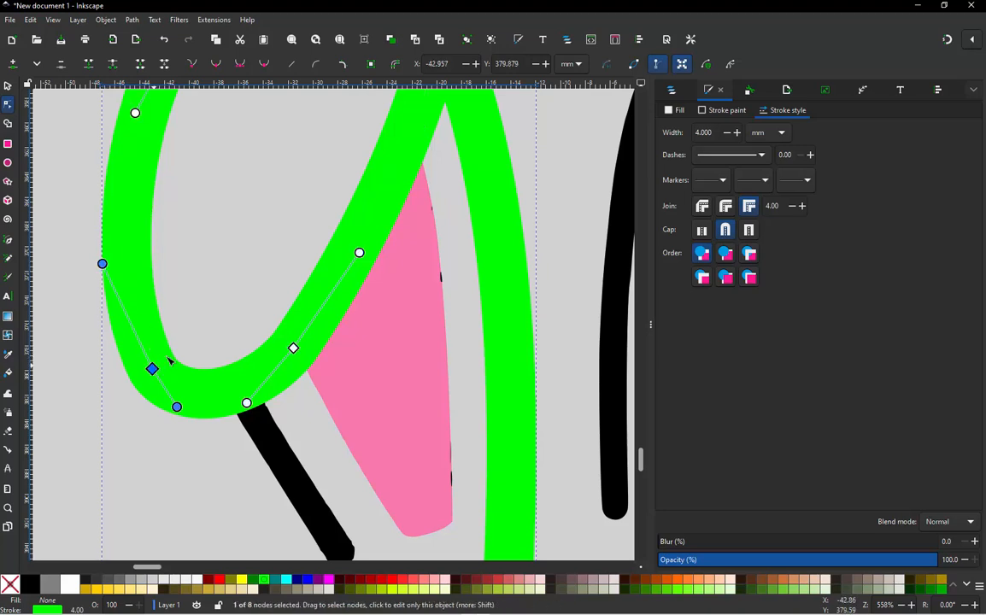
{"action": "left_click", "coordinate": [217, 68]}
{"action": "left_click", "coordinate": [293, 348]}
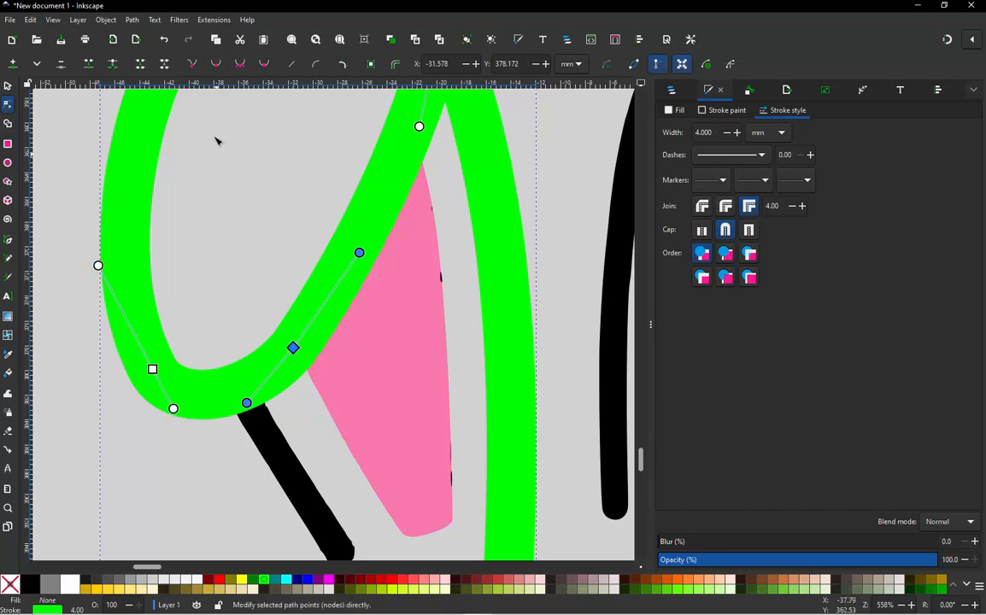
{"action": "key", "text": "minus"}
{"action": "key", "text": "minus"}
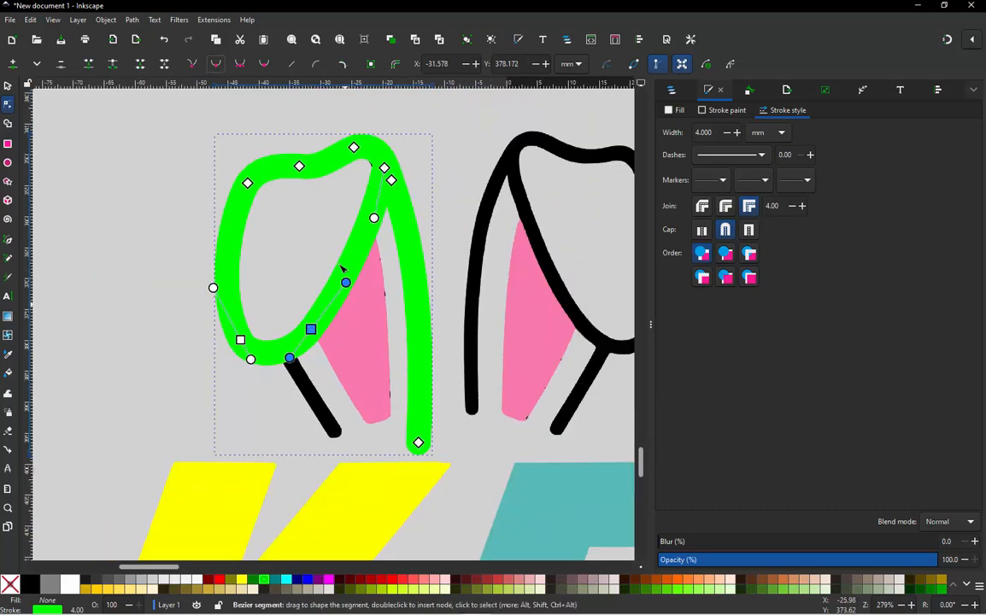
{"action": "left_click_drag", "start_coordinate": [179, 147], "coordinate": [419, 389]}
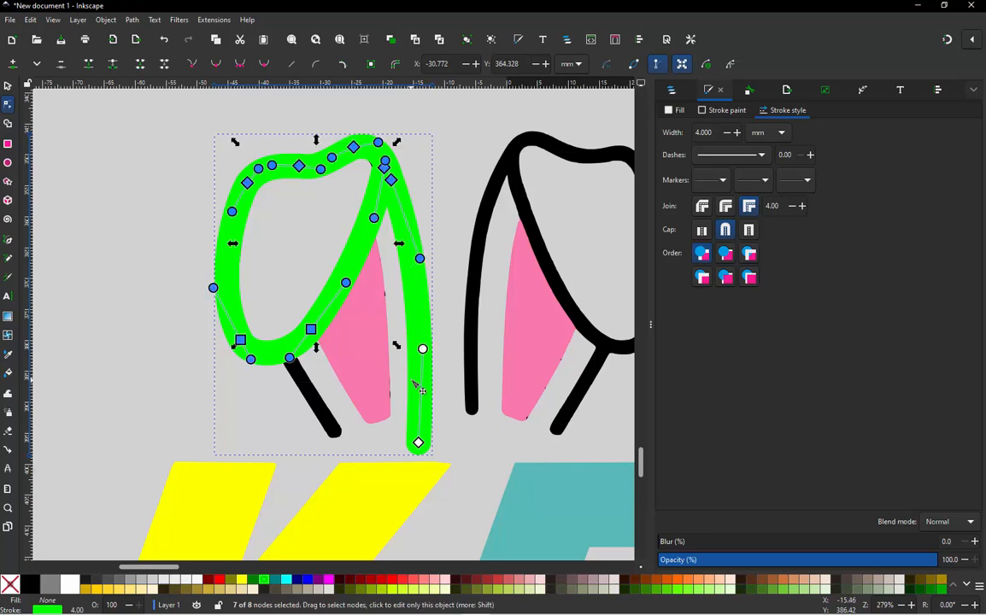
{"action": "left_click", "coordinate": [217, 65]}
{"action": "left_click", "coordinate": [120, 220]}
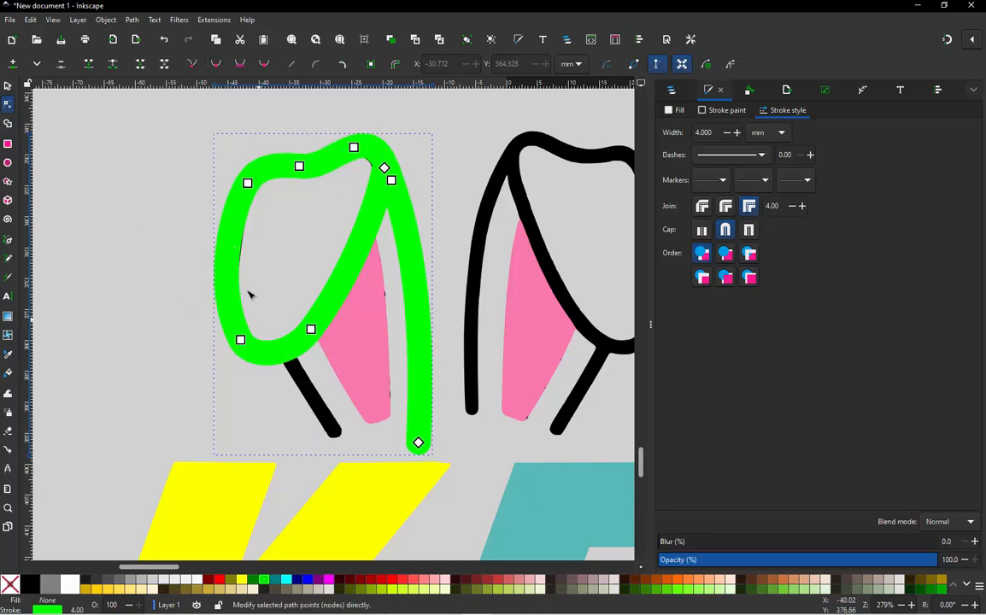
- Draw a straight lime line about 18 mm long over the ear's short outer base stroke, ending inside the folded tip's outline
{"action": "scroll", "coordinate": [297, 440], "scroll_direction": "up", "scroll_amount": 1}
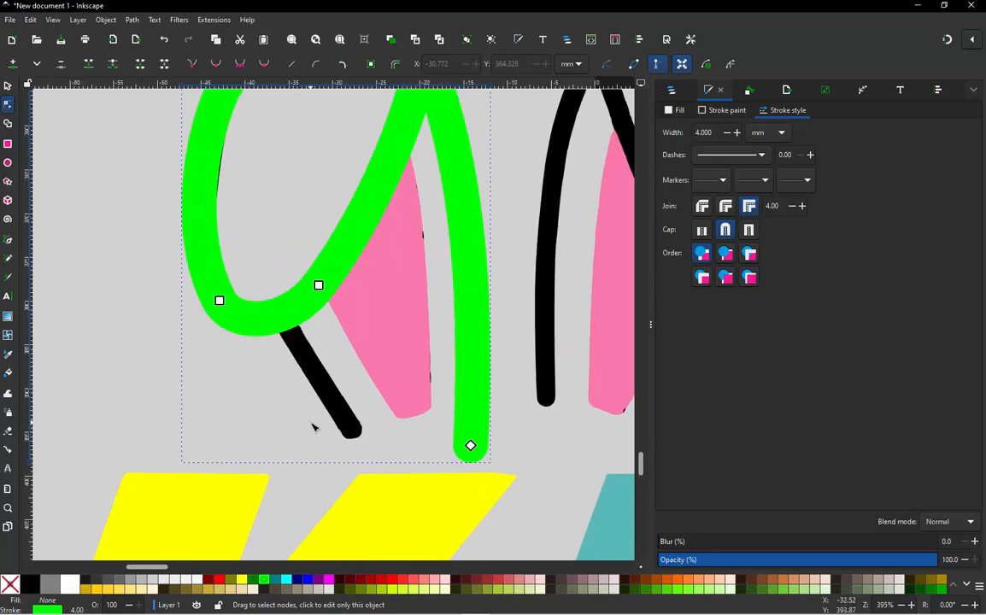
{"action": "scroll", "coordinate": [315, 424], "scroll_direction": "up", "scroll_amount": 1}
{"action": "key", "text": "b"}
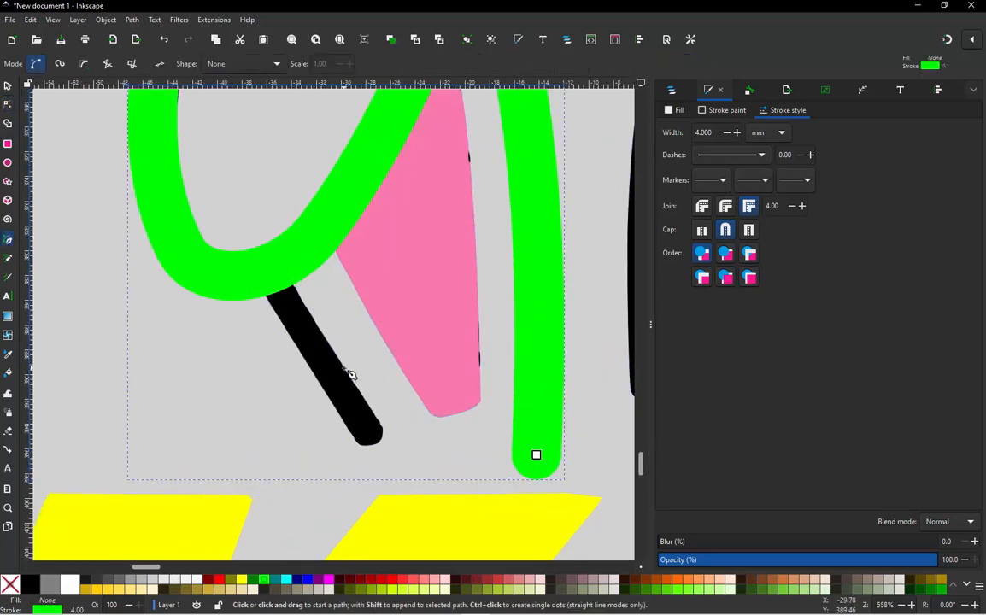
{"action": "left_click", "coordinate": [385, 465]}
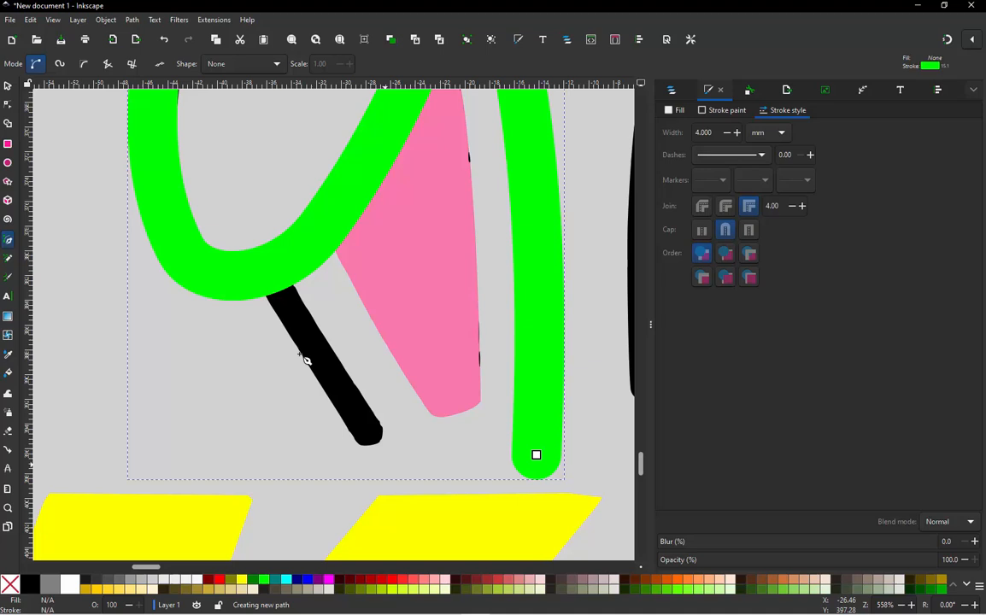
{"action": "double_click", "coordinate": [271, 274]}
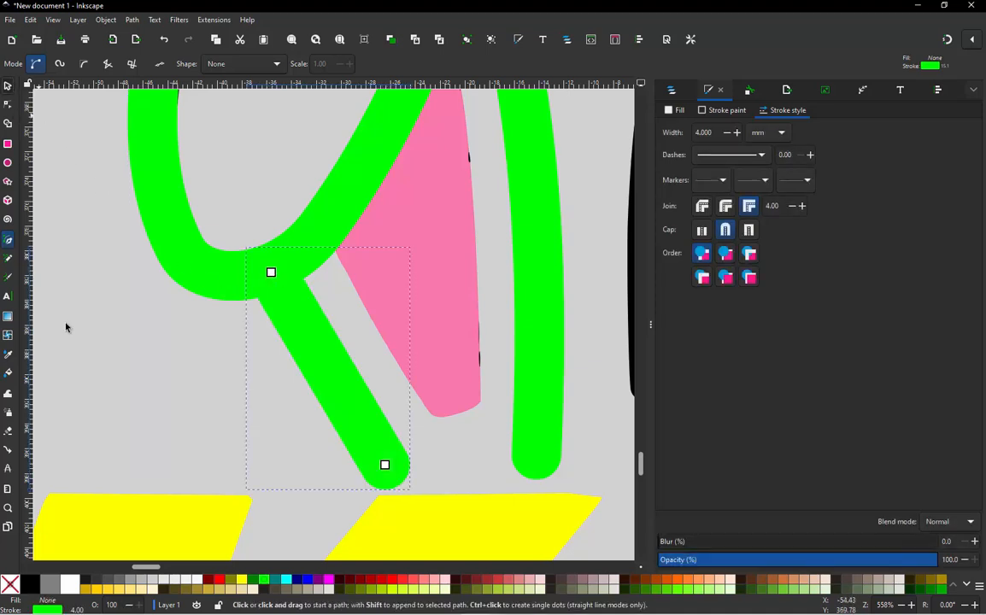
{"action": "left_click", "coordinate": [8, 85]}
{"action": "left_click", "coordinate": [66, 327]}
- Shorten the straight base line by moving its lower end node to about X -27.1, Y 396.5 mm, level with the long strand's end
{"action": "scroll", "coordinate": [336, 405], "scroll_direction": "down", "scroll_amount": 3}
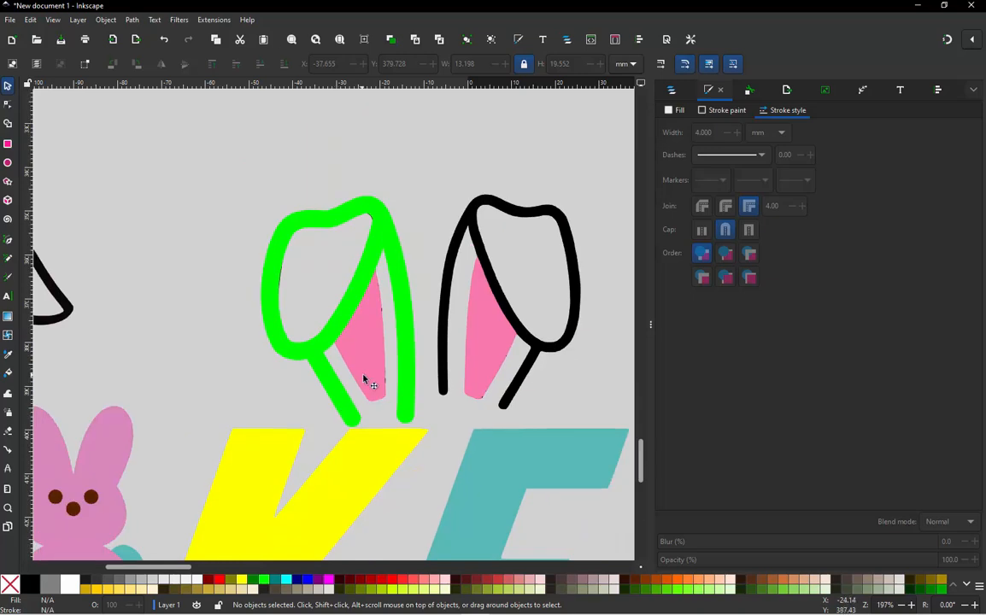
{"action": "scroll", "coordinate": [364, 379], "scroll_direction": "up", "scroll_amount": 1}
{"action": "scroll", "coordinate": [222, 220], "scroll_direction": "down", "scroll_amount": 2}
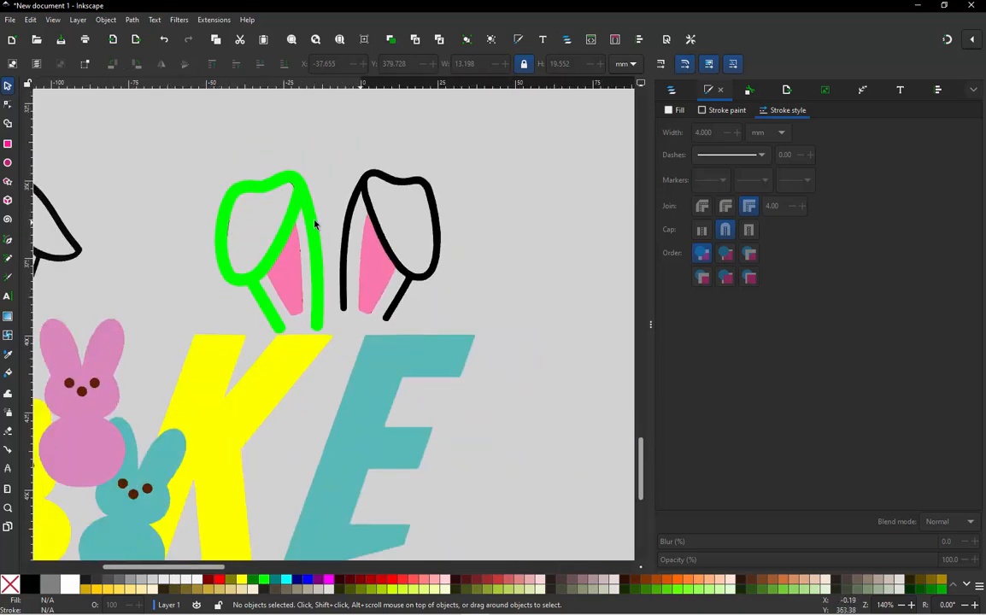
{"action": "scroll", "coordinate": [314, 224], "scroll_direction": "up", "scroll_amount": 1}
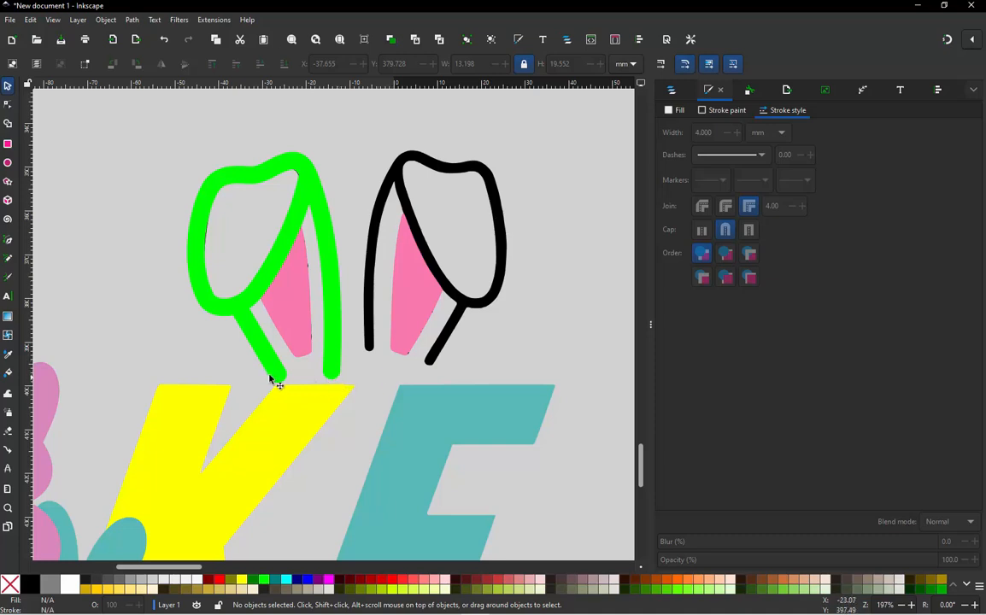
{"action": "scroll", "coordinate": [273, 380], "scroll_direction": "up", "scroll_amount": 3}
{"action": "double_click", "coordinate": [294, 384]}
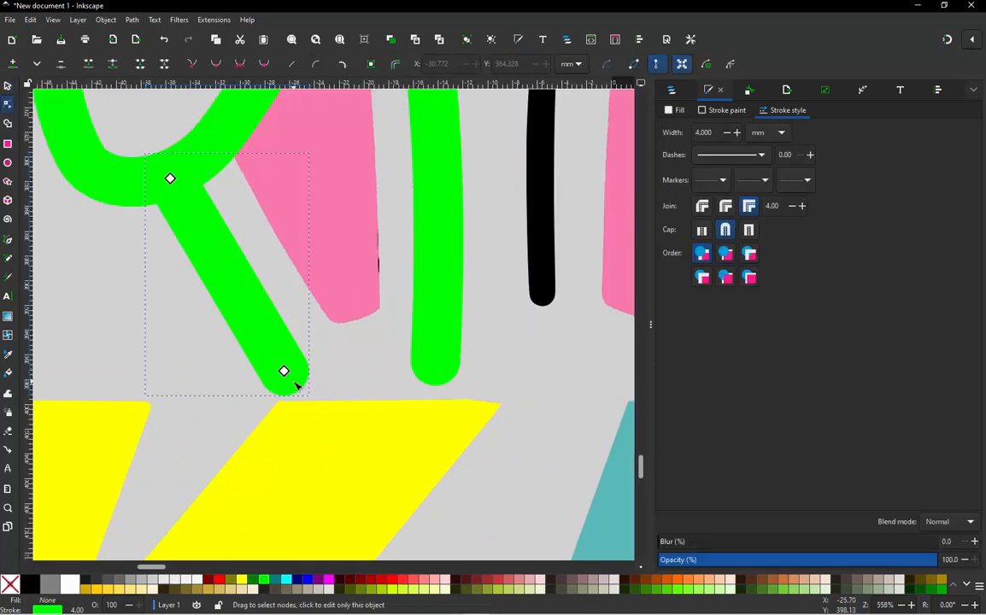
{"action": "left_click_drag", "start_coordinate": [286, 374], "coordinate": [278, 363]}
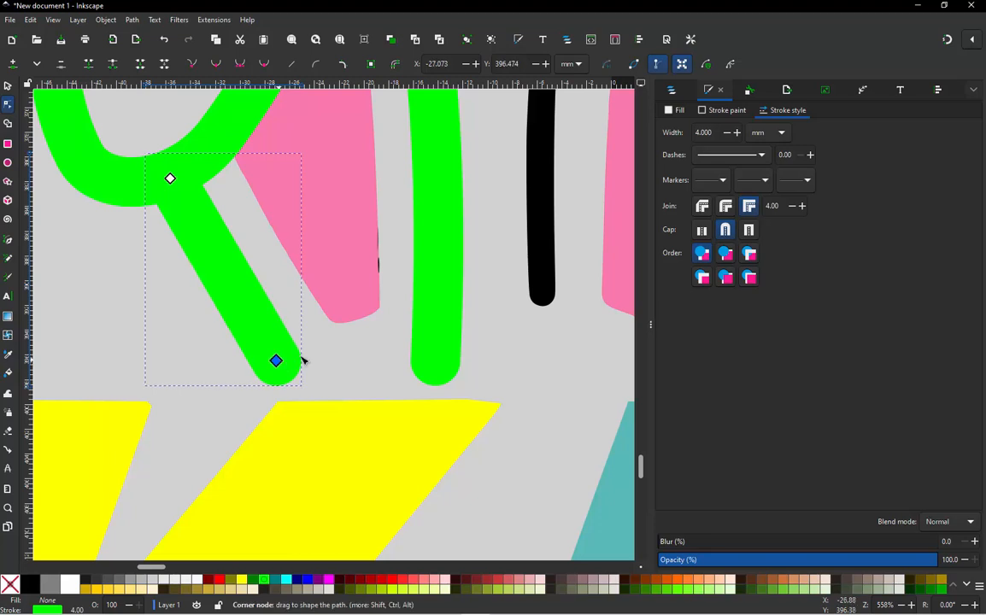
{"action": "scroll", "coordinate": [346, 369], "scroll_direction": "down", "scroll_amount": 3}
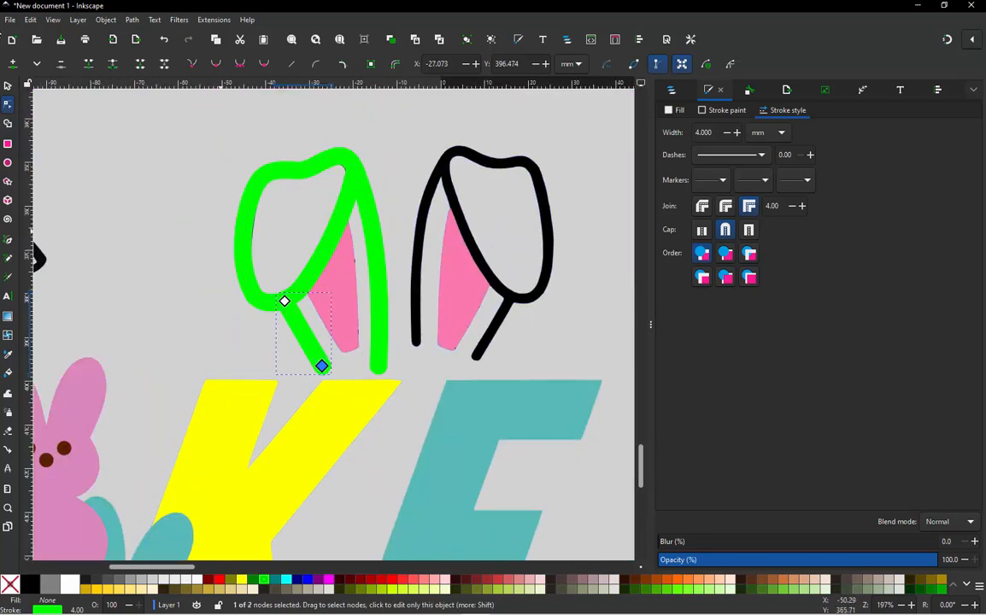
{"action": "left_click", "coordinate": [8, 87]}
{"action": "key", "text": "Escape"}
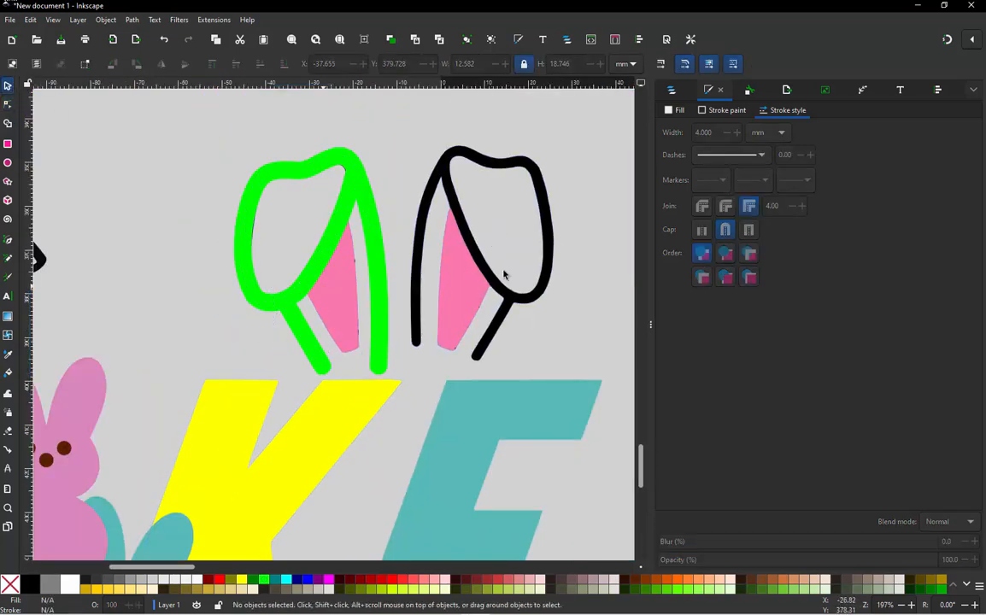
- Trace the left folded ear's pink inner area with a closed straight-sided path about 12 by 30 mm, with a 0.5 mm stroke
{"action": "scroll", "coordinate": [486, 275], "scroll_direction": "up", "scroll_amount": 1}
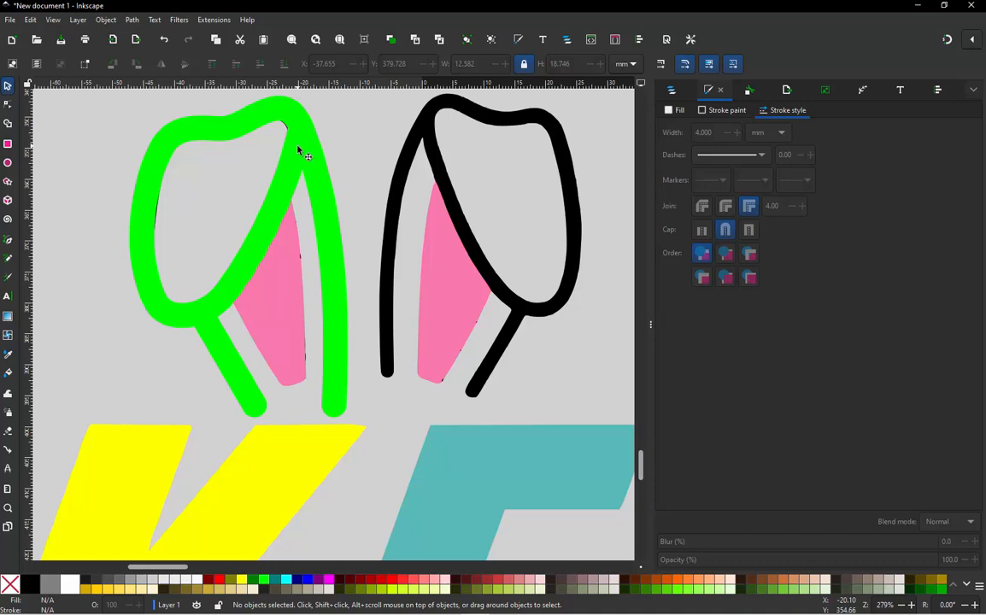
{"action": "key", "text": "b"}
{"action": "left_click", "coordinate": [230, 297]}
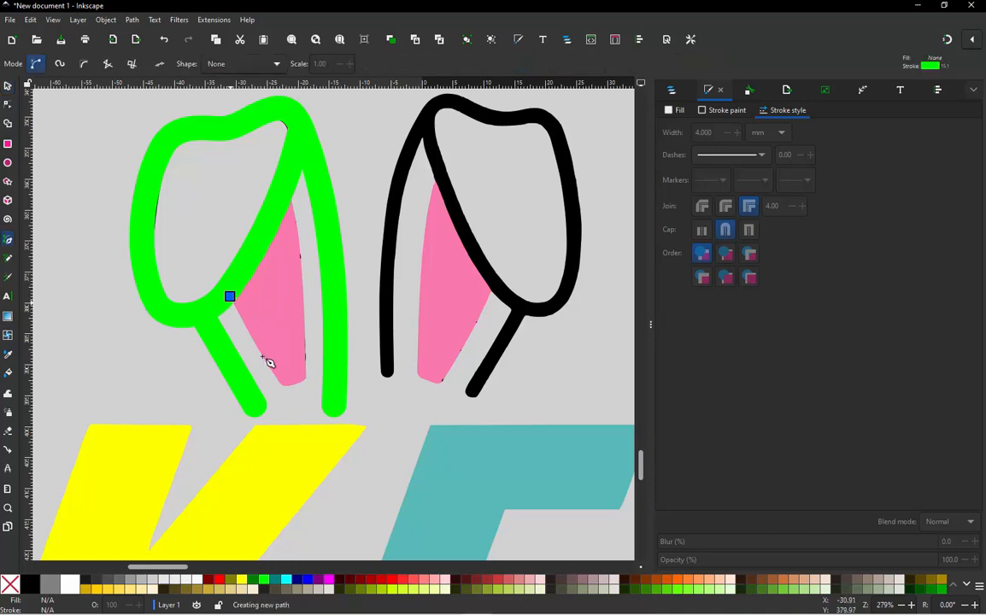
{"action": "left_click", "coordinate": [311, 389]}
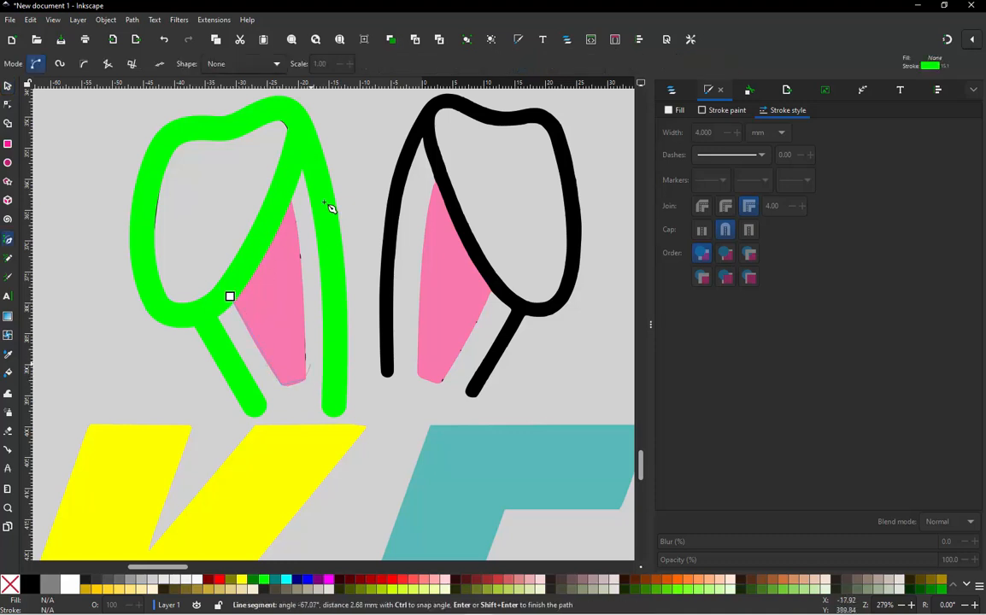
{"action": "left_click", "coordinate": [294, 206]}
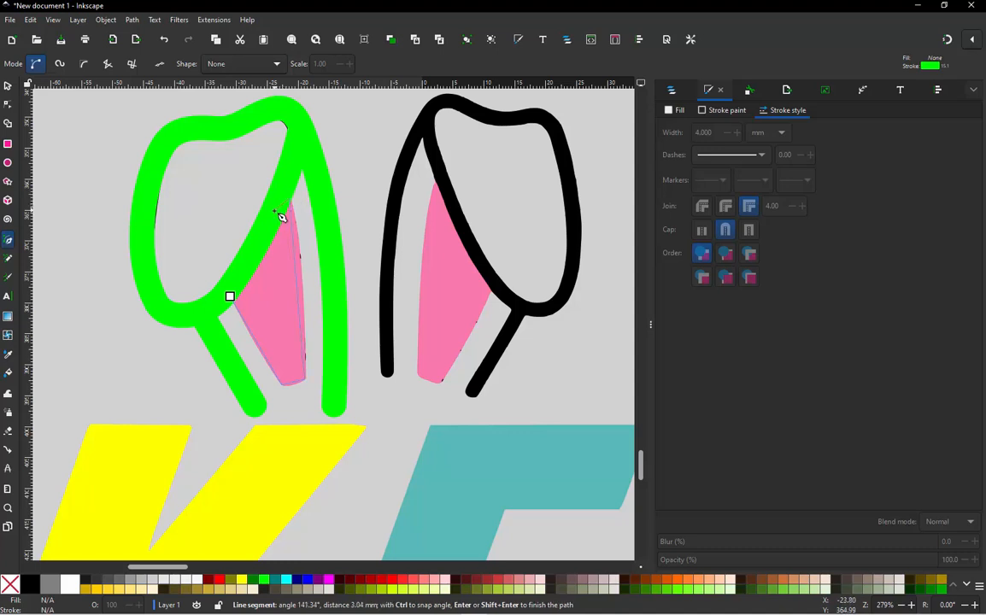
{"action": "left_click", "coordinate": [231, 298]}
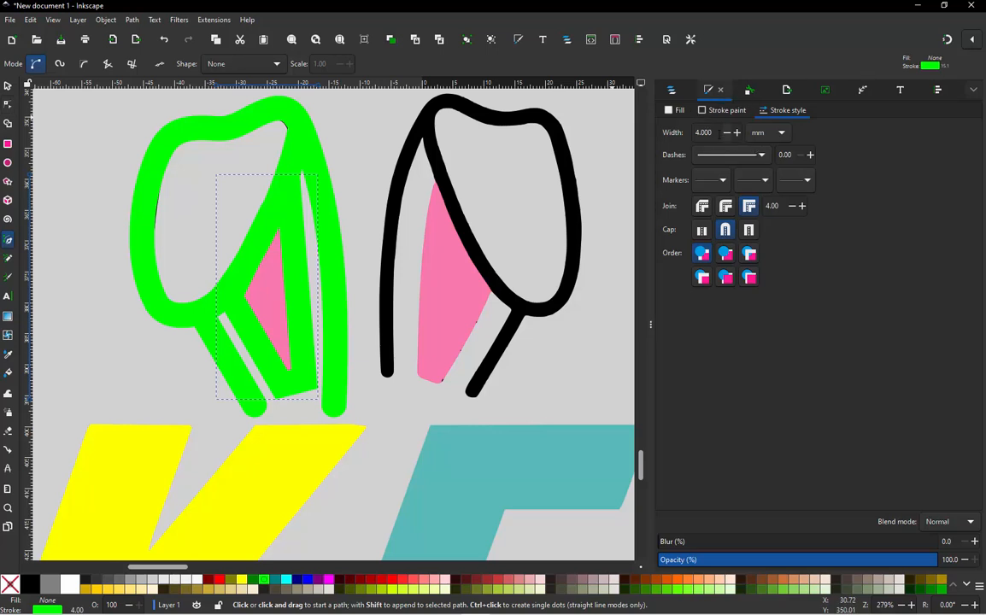
{"action": "type", "text": "0.5"}
{"action": "key", "text": "Return"}
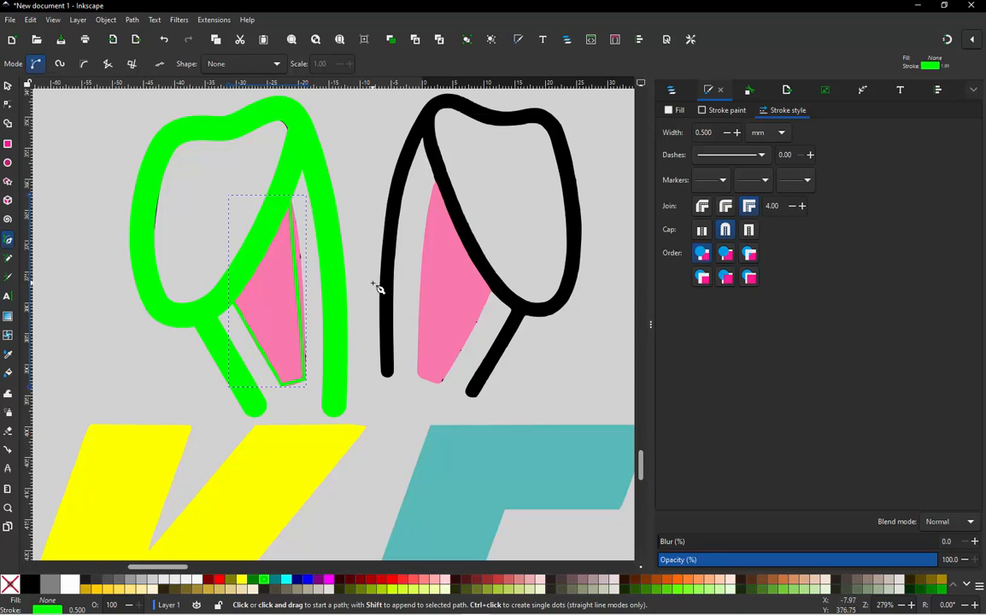
- Curve the traced path's long inner side to follow the pink area's edge, adjusting the handle of its top node
{"action": "key", "text": "n"}
{"action": "scroll", "coordinate": [299, 326], "scroll_direction": "up", "scroll_amount": 1}
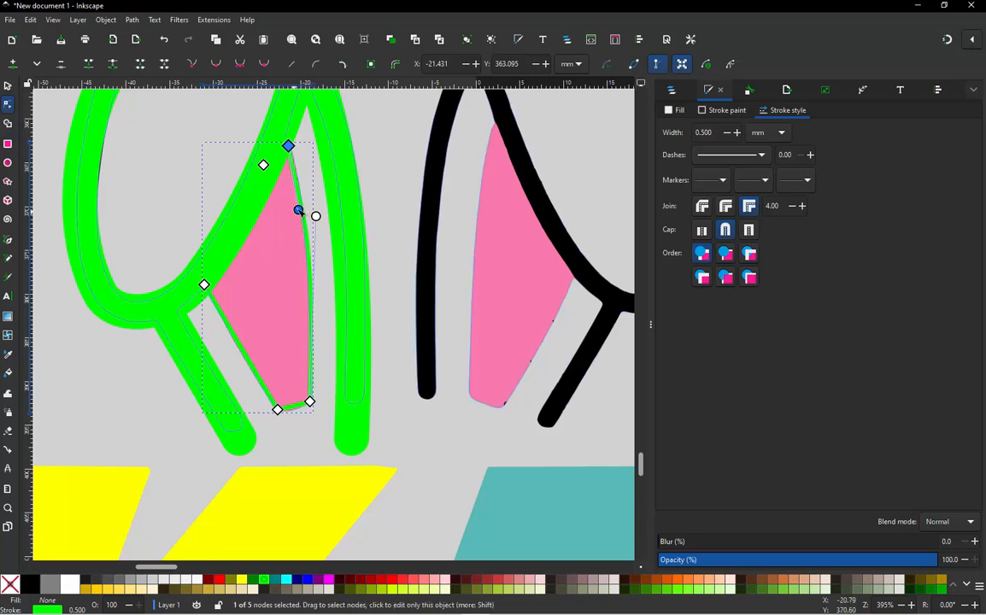
{"action": "left_click_drag", "start_coordinate": [298, 209], "coordinate": [295, 181]}
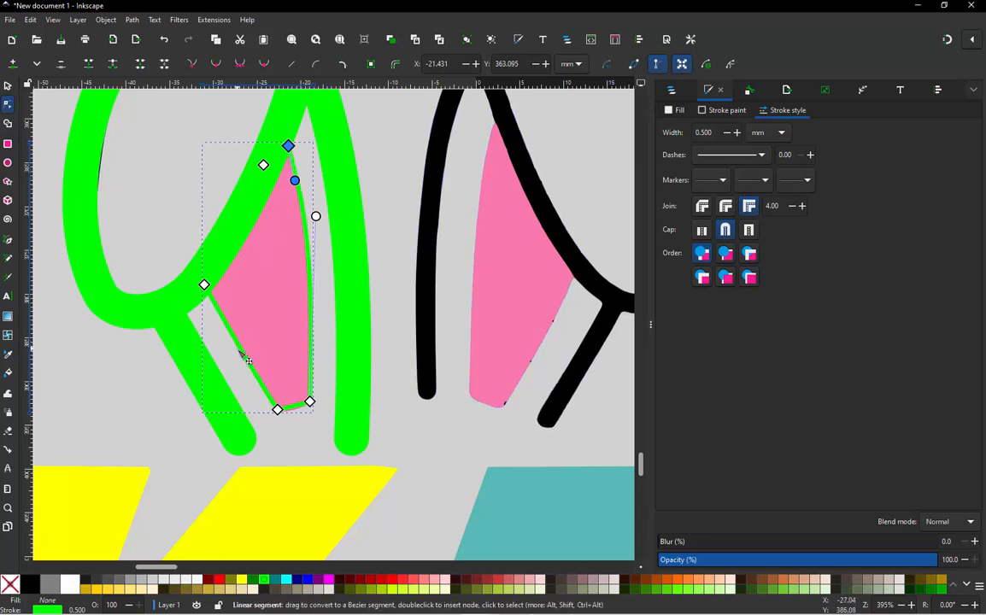
- Remove the traced shape's stroke, fill it with the pink bunny's sampled body colour, and send it behind the other objects
{"action": "left_click", "coordinate": [7, 86]}
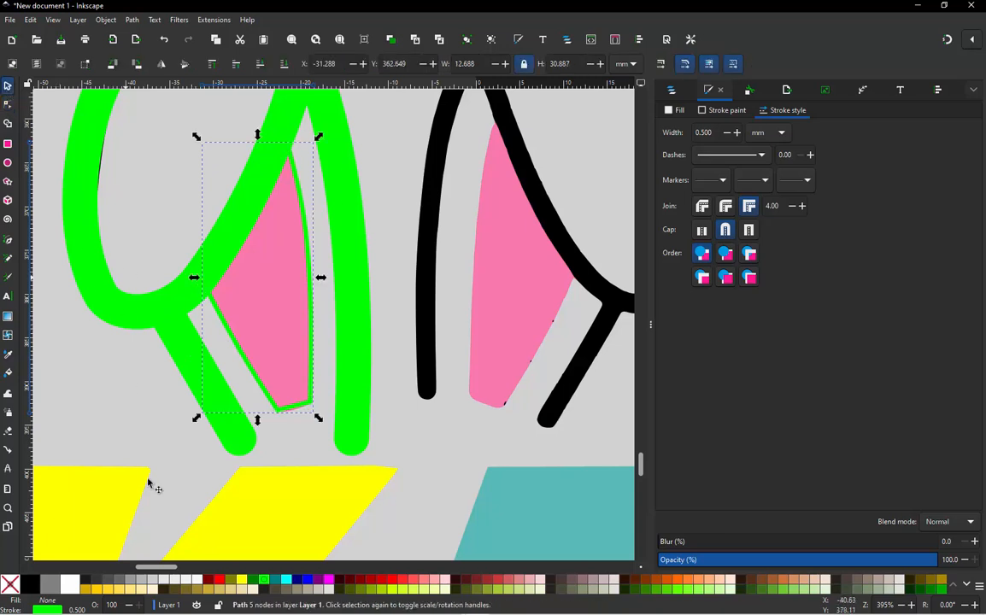
{"action": "left_click", "coordinate": [11, 587], "text": "shift"}
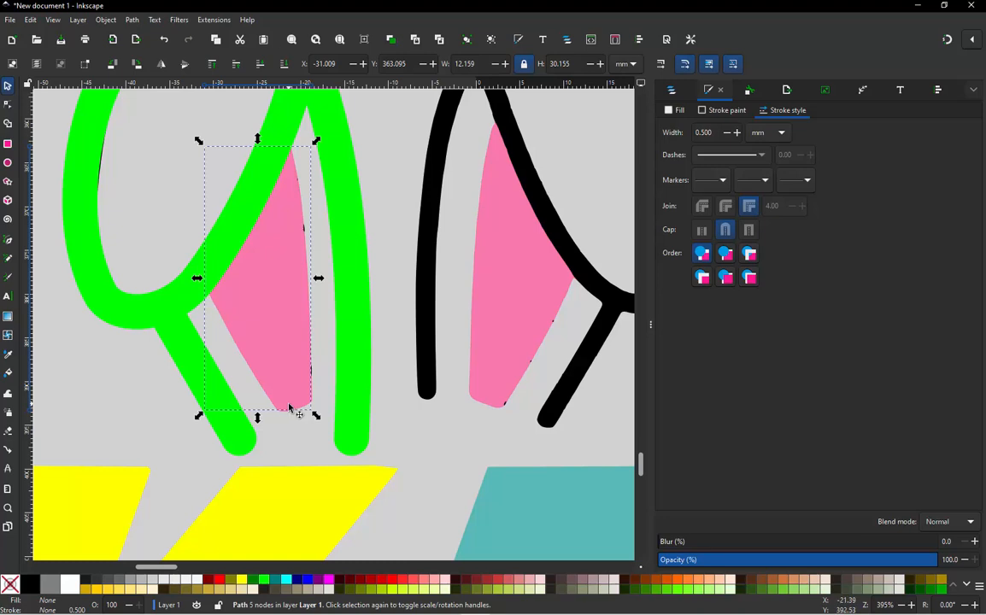
{"action": "scroll", "coordinate": [290, 406], "scroll_direction": "down", "scroll_amount": 3}
{"action": "scroll", "coordinate": [407, 329], "scroll_direction": "down", "scroll_amount": 3}
{"action": "scroll", "coordinate": [314, 394], "scroll_direction": "up", "scroll_amount": 2}
{"action": "scroll", "coordinate": [315, 394], "scroll_direction": "up", "scroll_amount": 1}
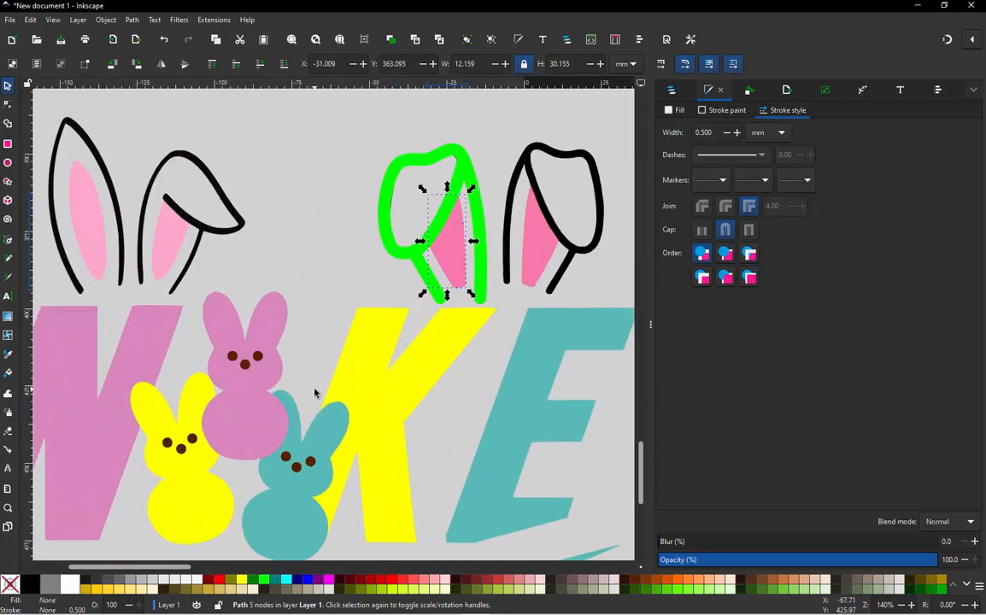
{"action": "key", "text": "d"}
{"action": "left_click", "coordinate": [243, 394]}
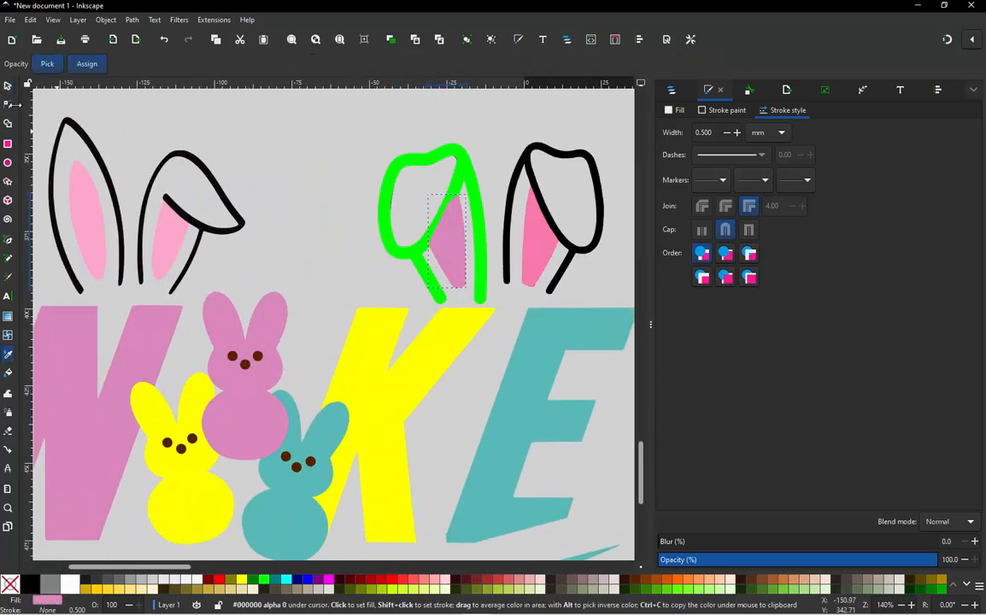
{"action": "key", "text": "s"}
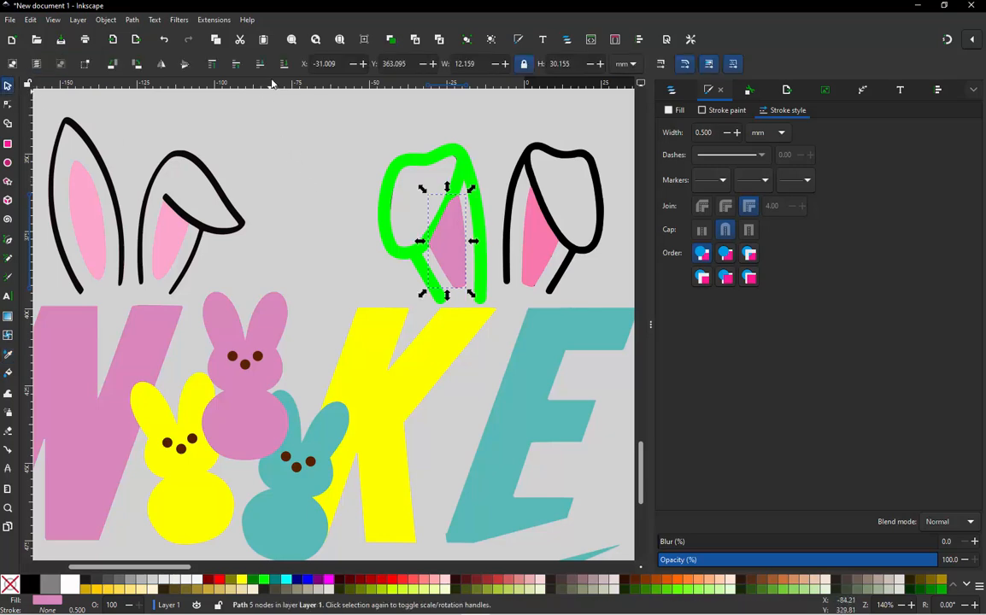
{"action": "left_click", "coordinate": [363, 238]}
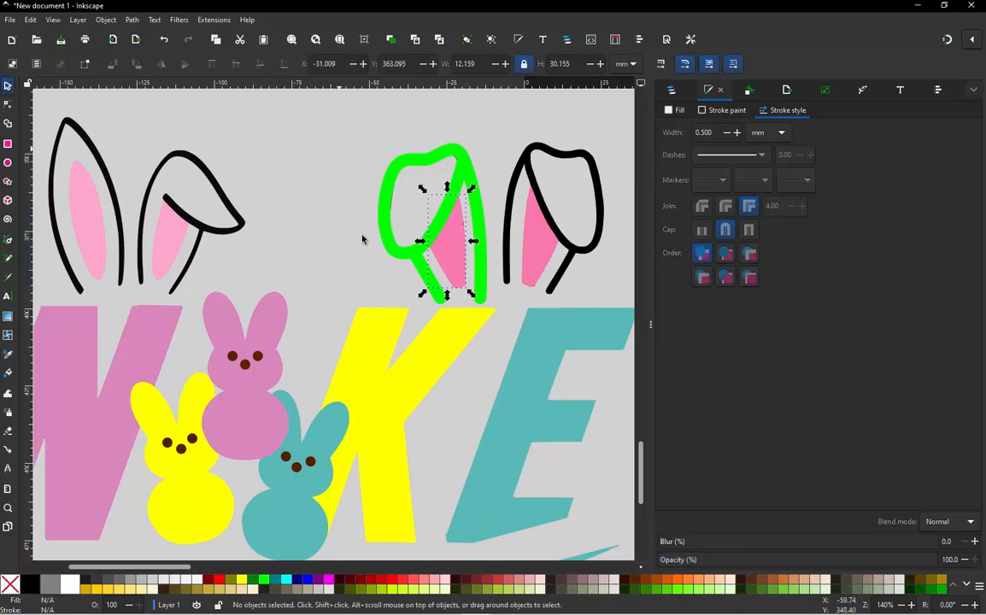
{"action": "scroll", "coordinate": [363, 262], "scroll_direction": "down", "scroll_amount": 1}
{"action": "scroll", "coordinate": [462, 245], "scroll_direction": "up", "scroll_amount": 1}
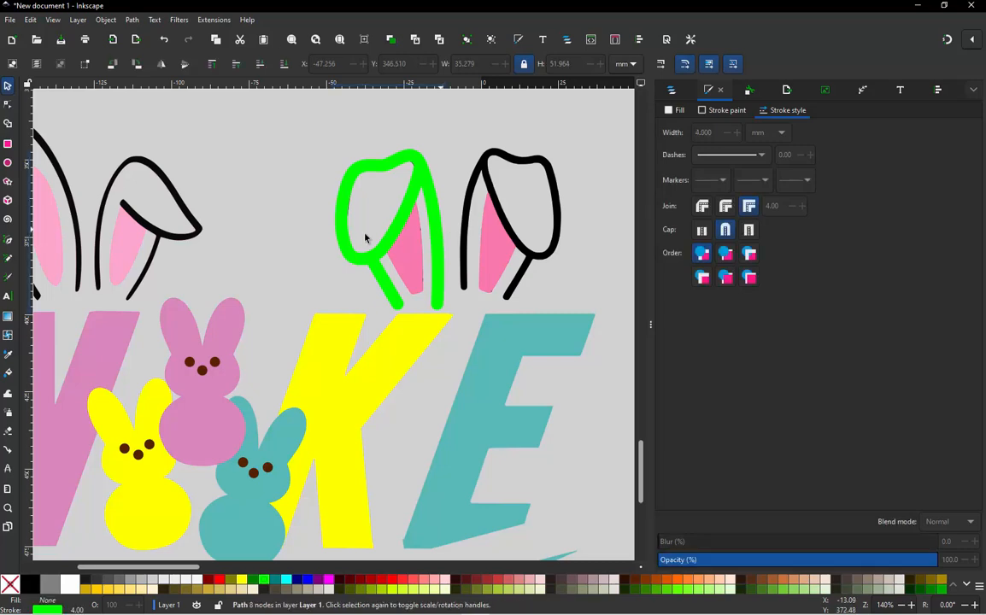
{"action": "left_click", "coordinate": [341, 218]}
{"action": "left_click", "coordinate": [386, 285], "text": "shift"}
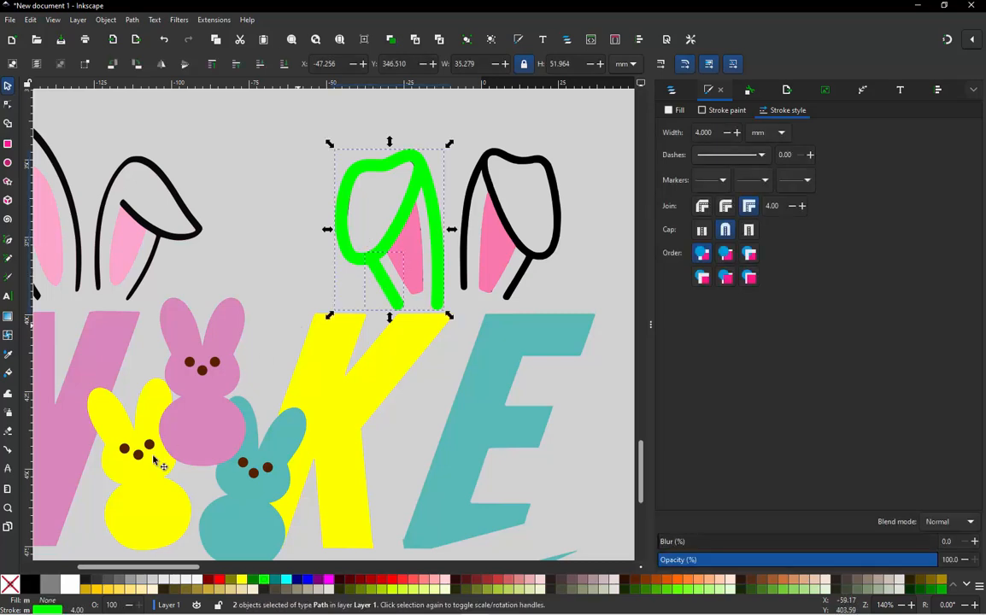
{"action": "left_click", "coordinate": [30, 584]}
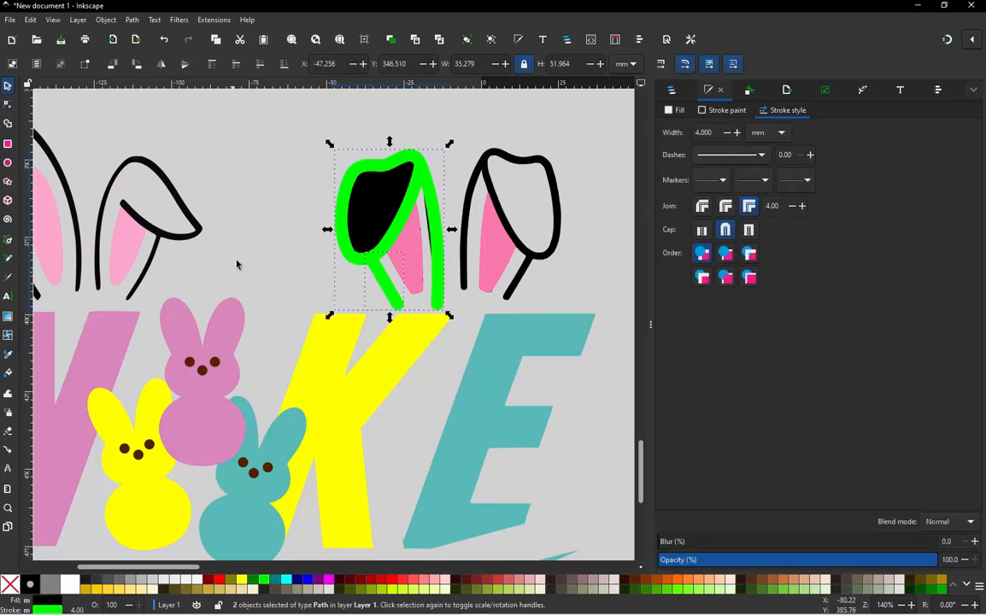
{"action": "left_click", "coordinate": [279, 244]}
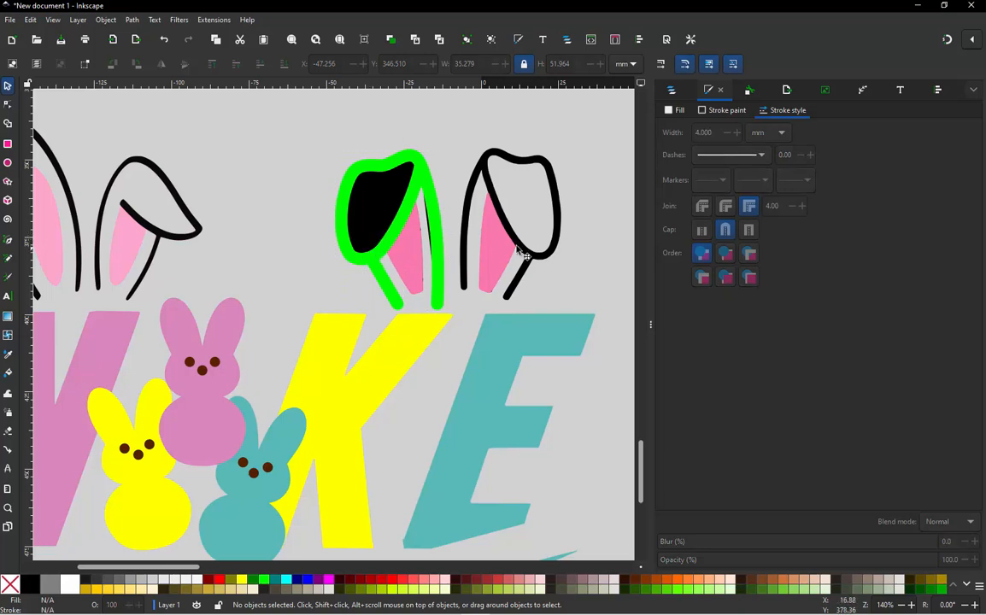
- Give the lime ear outline and its straight base line a black stroke and no fill
{"action": "left_click", "coordinate": [429, 249]}
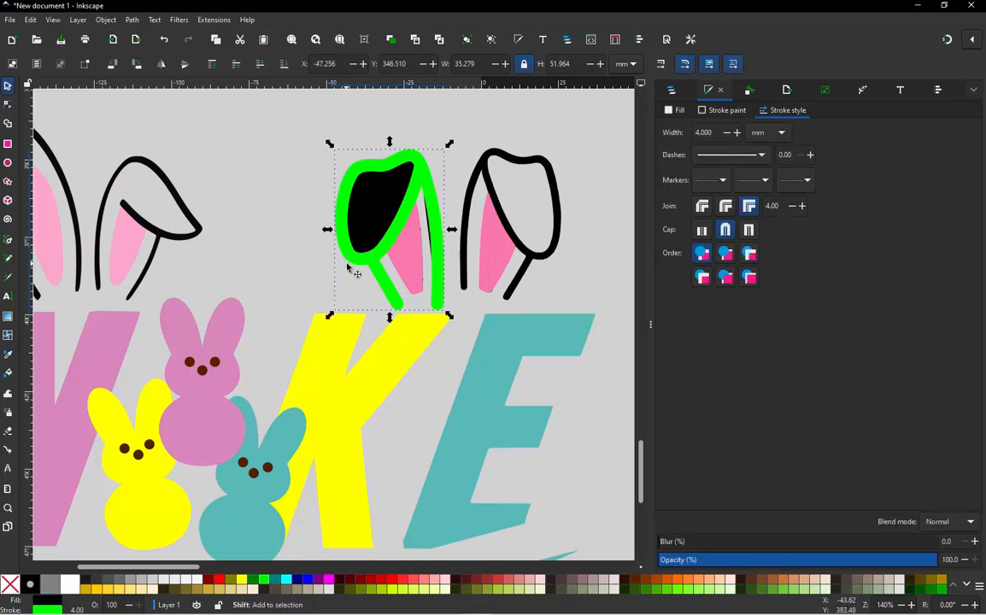
{"action": "left_click", "coordinate": [325, 238]}
{"action": "left_click", "coordinate": [363, 256]}
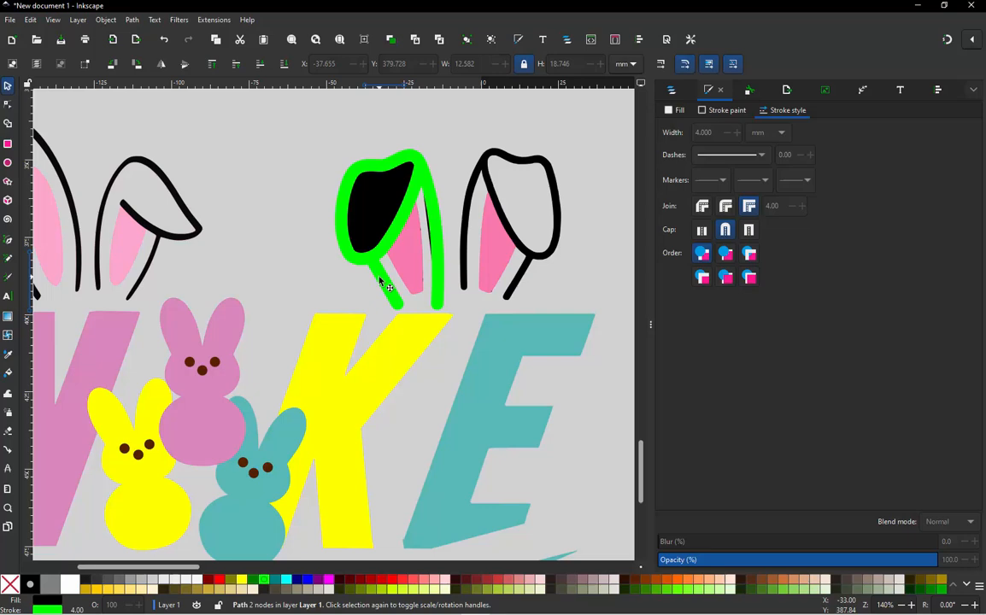
{"action": "left_click", "coordinate": [438, 260], "text": "shift"}
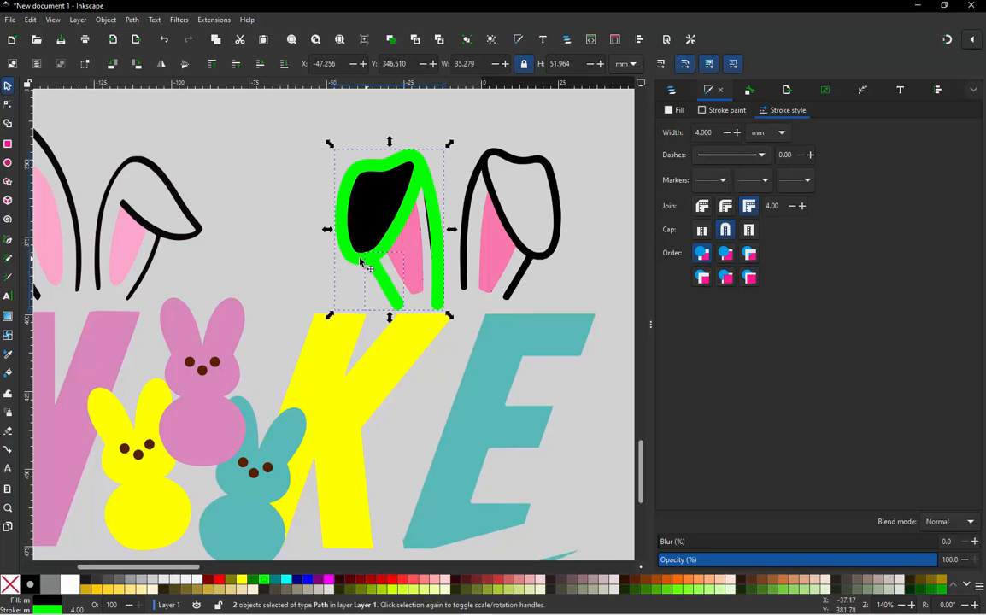
{"action": "left_click", "coordinate": [355, 259], "text": "shift"}
{"action": "left_click", "coordinate": [354, 259]}
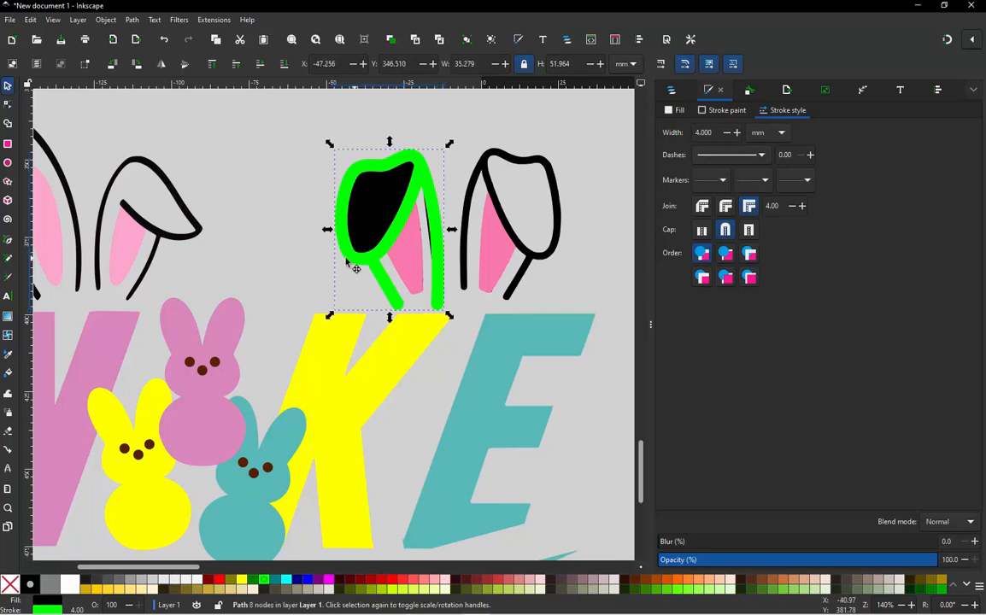
{"action": "left_click_drag", "start_coordinate": [354, 259], "coordinate": [301, 254]}
{"action": "key", "text": "ctrl+z"}
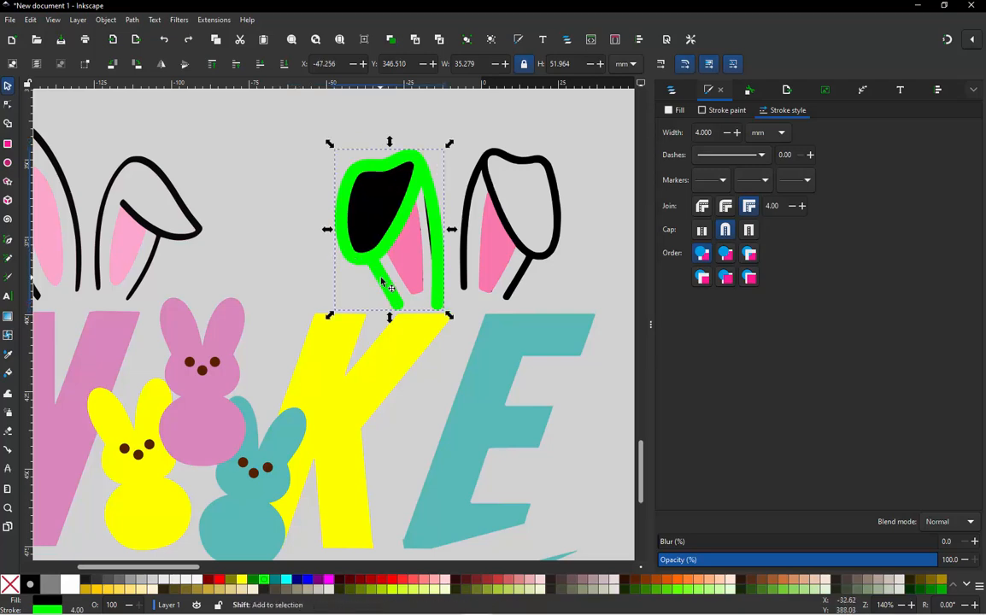
{"action": "left_click", "coordinate": [29, 584], "text": "shift"}
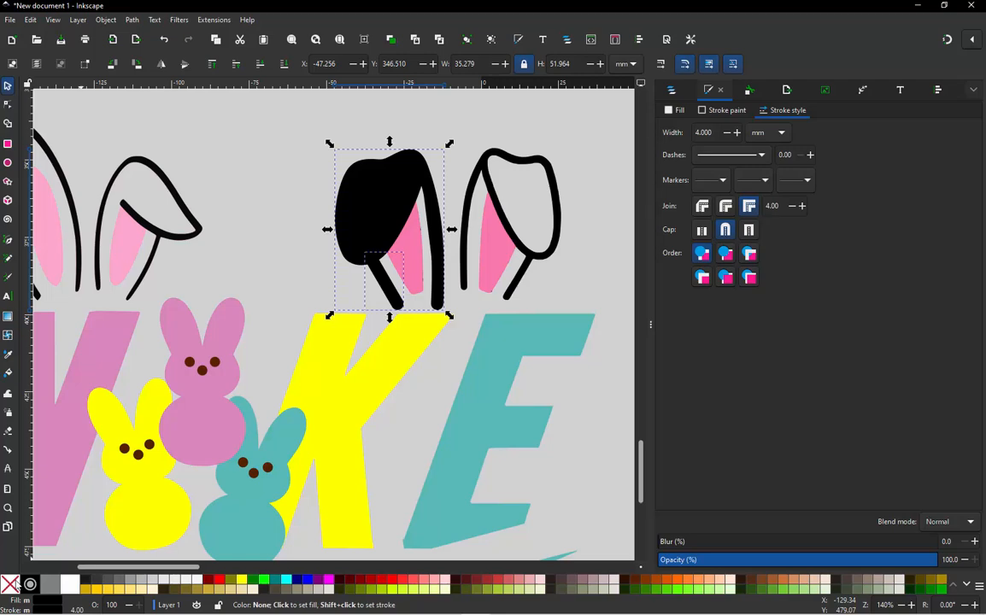
{"action": "left_click", "coordinate": [17, 585]}
{"action": "left_click", "coordinate": [290, 259]}
{"action": "scroll", "coordinate": [290, 258], "scroll_direction": "down", "scroll_amount": 1}
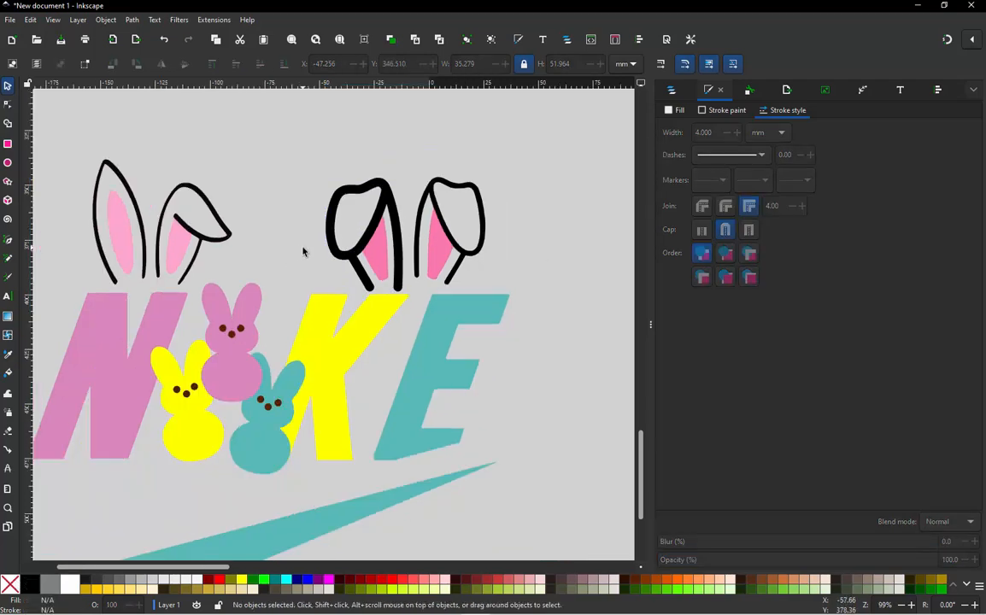
- Raise the lower end nodes of the long strand to about Y 394.2 mm and the base line to about X -28.2, Y 394.9 mm
{"action": "scroll", "coordinate": [435, 244], "scroll_direction": "up", "scroll_amount": 2}
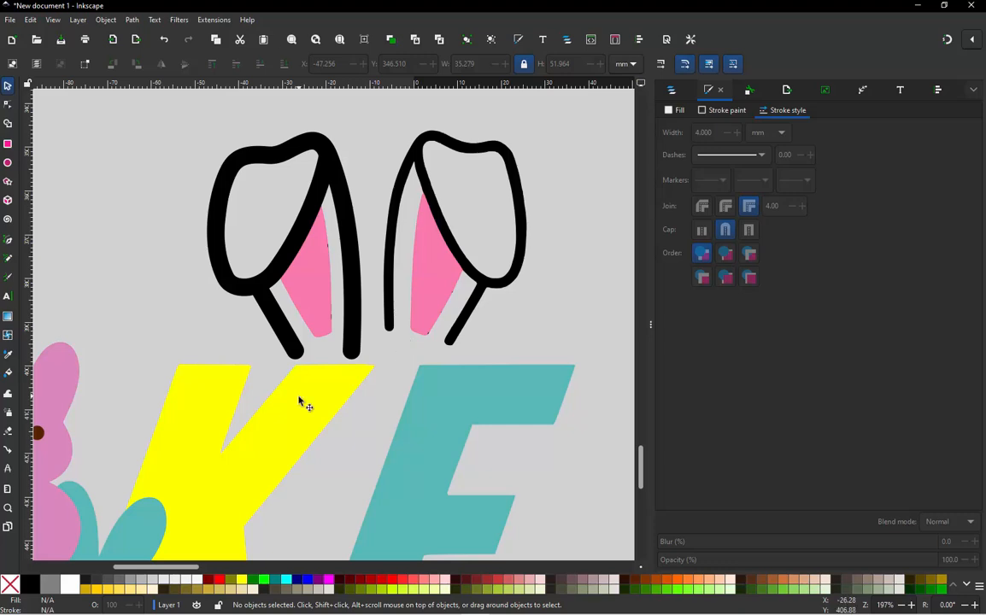
{"action": "scroll", "coordinate": [300, 401], "scroll_direction": "up", "scroll_amount": 3}
{"action": "left_click", "coordinate": [458, 256]}
{"action": "key", "text": "n"}
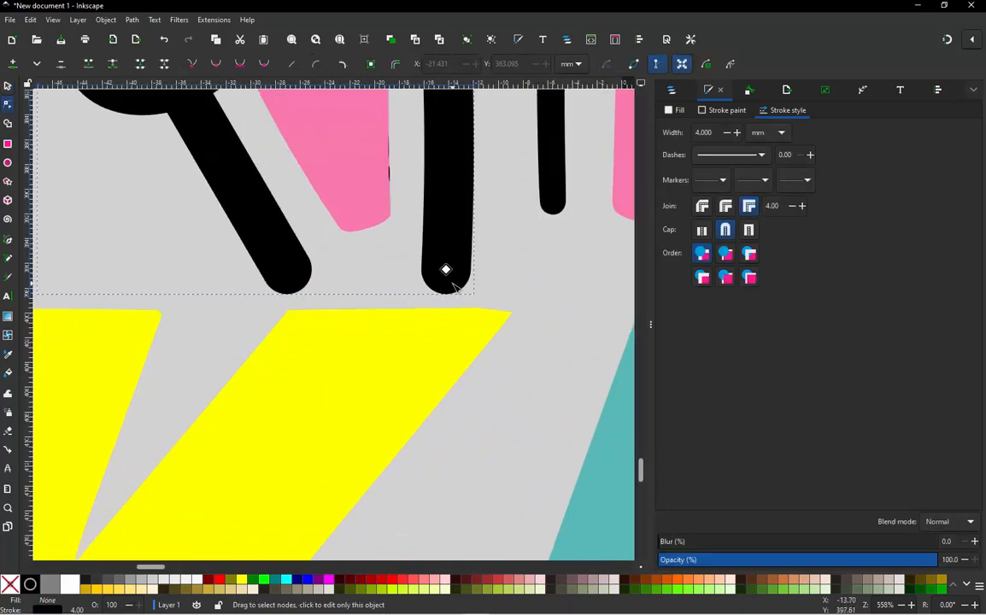
{"action": "left_click_drag", "start_coordinate": [446, 270], "coordinate": [443, 240]}
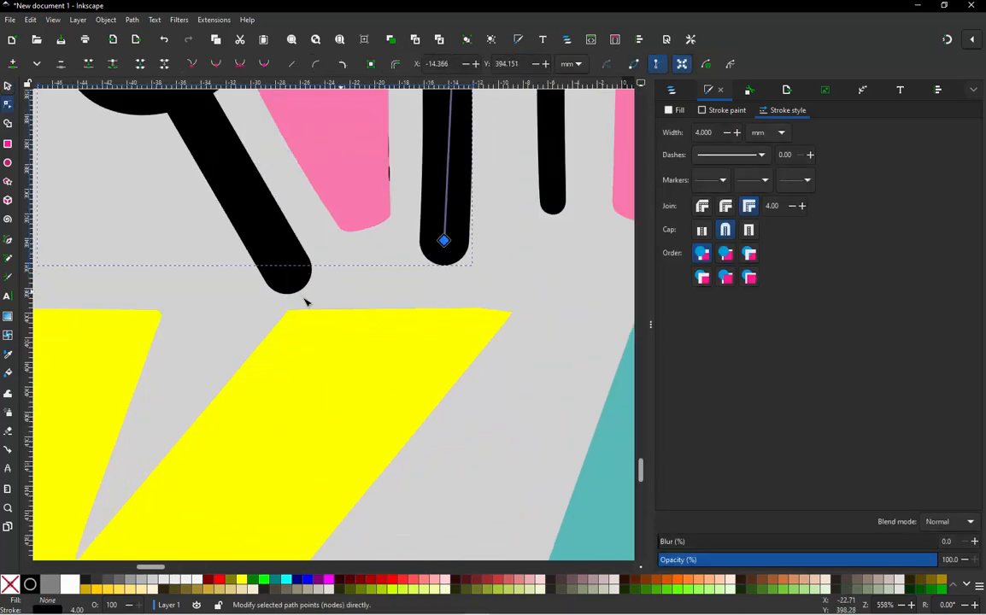
{"action": "left_click_drag", "start_coordinate": [291, 274], "coordinate": [271, 250]}
{"action": "scroll", "coordinate": [325, 400], "scroll_direction": "down", "scroll_amount": 4}
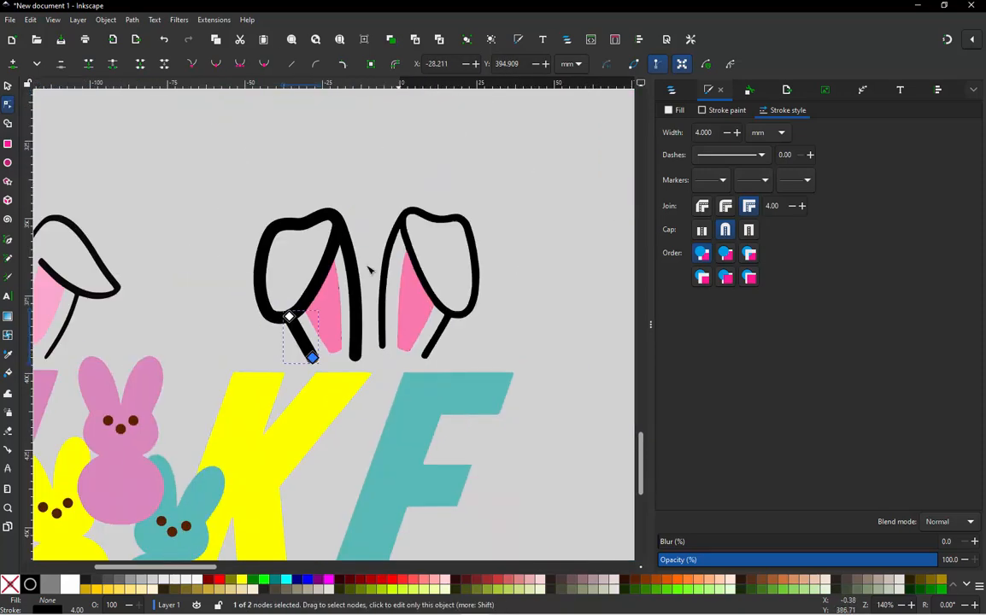
{"action": "scroll", "coordinate": [418, 331], "scroll_direction": "up", "scroll_amount": 1}
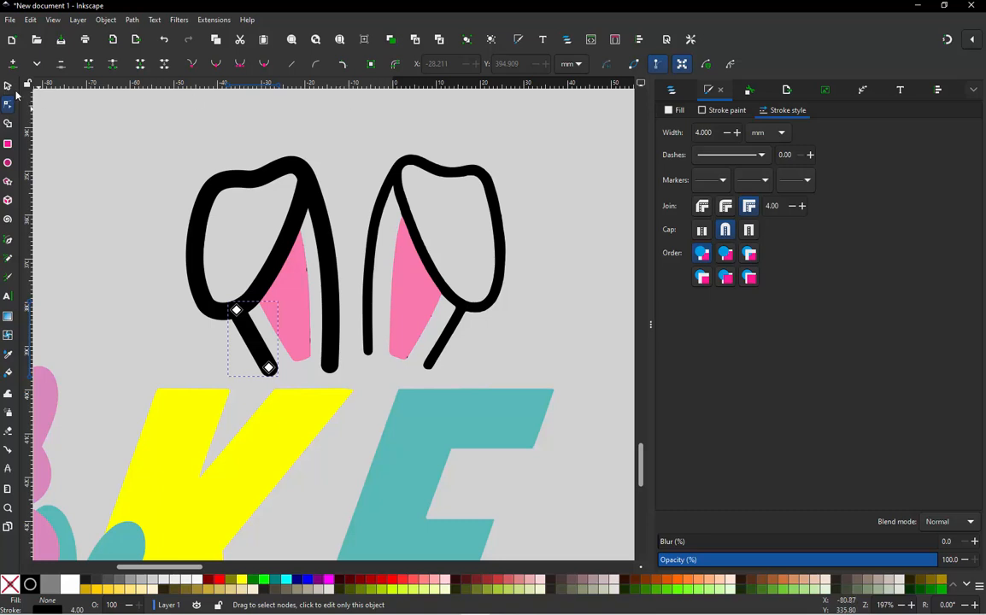
{"action": "left_click", "coordinate": [8, 86]}
{"action": "left_click", "coordinate": [359, 144]}
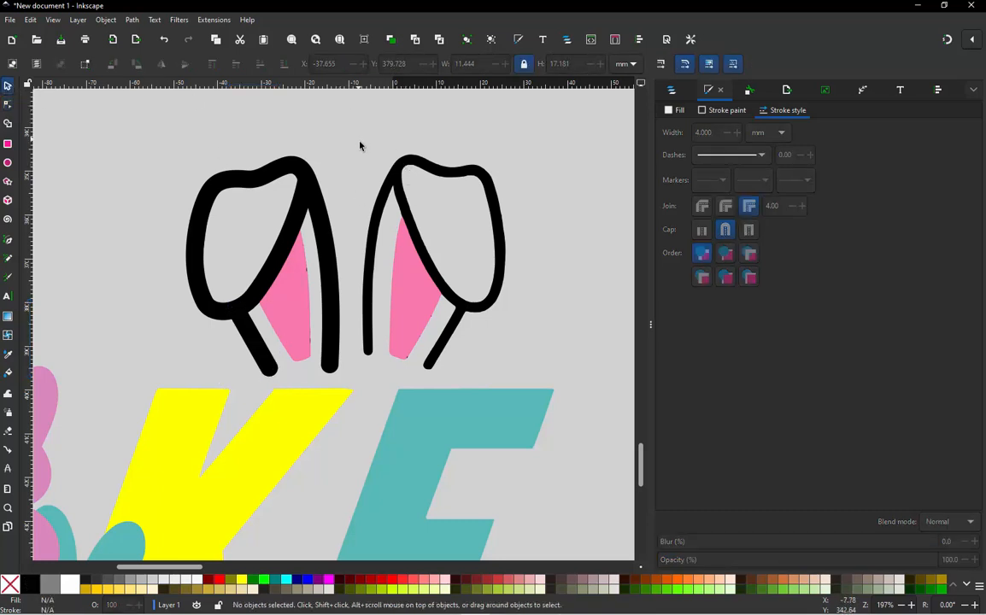
- Trace the right ear's outline with a straight-segment Bezier path, from the long strand's lower end around to the inner fold's top
{"action": "left_click", "coordinate": [367, 252]}
{"action": "left_click", "coordinate": [362, 205]}
{"action": "key", "text": "b"}
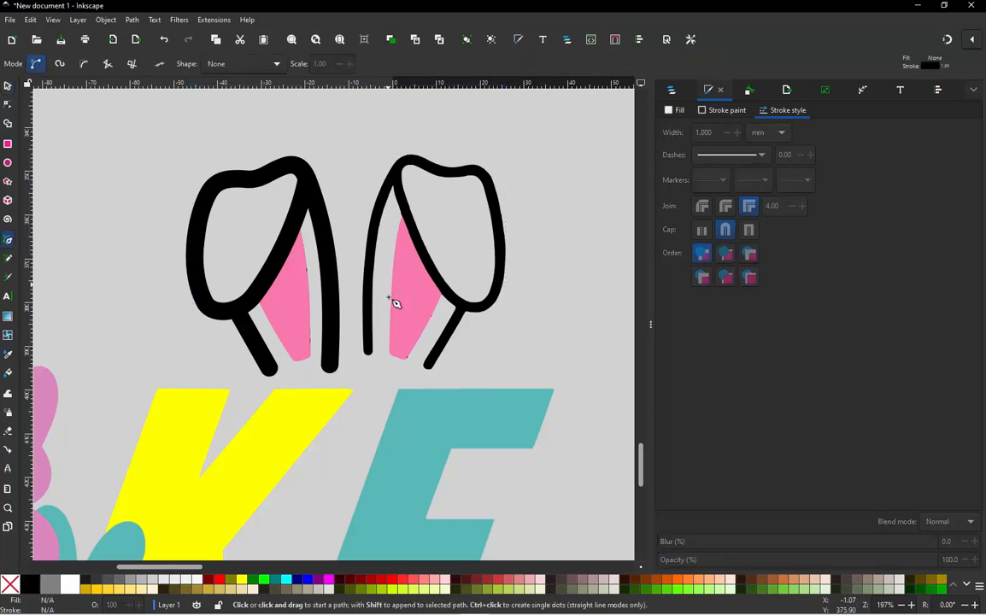
{"action": "left_click", "coordinate": [367, 365]}
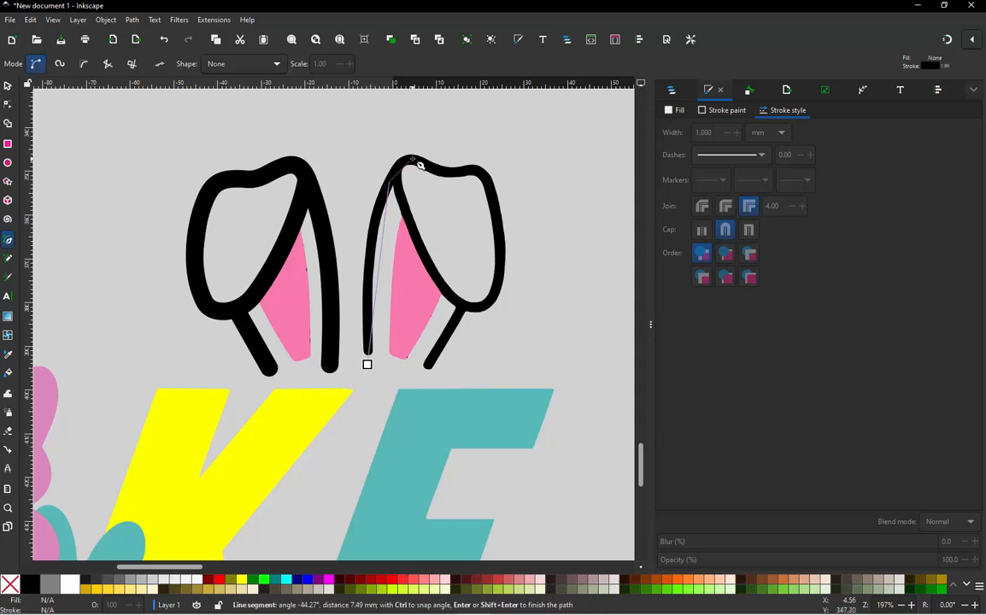
{"action": "left_click", "coordinate": [427, 166]}
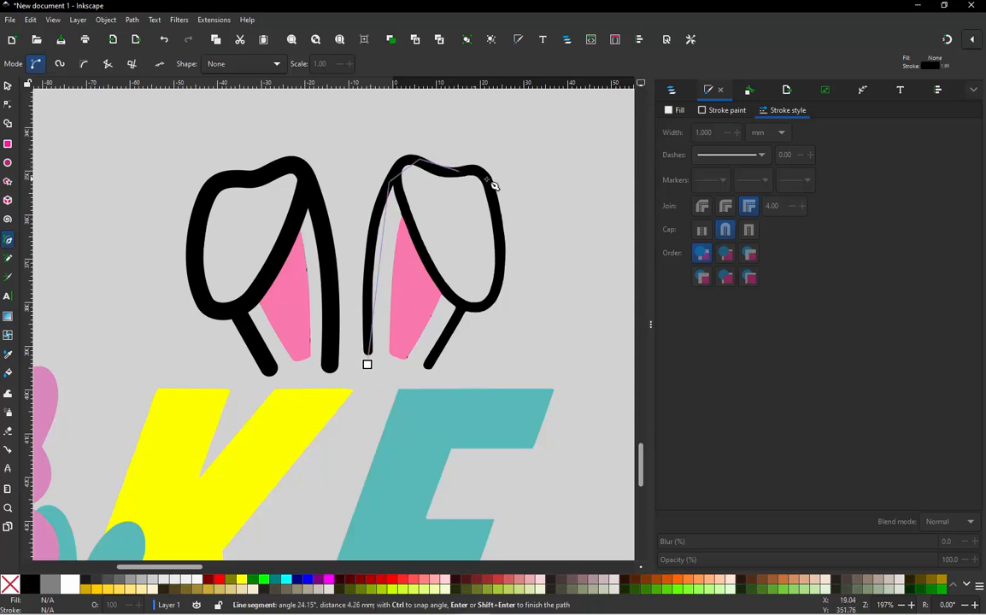
{"action": "left_click", "coordinate": [485, 181]}
{"action": "left_click", "coordinate": [500, 275]}
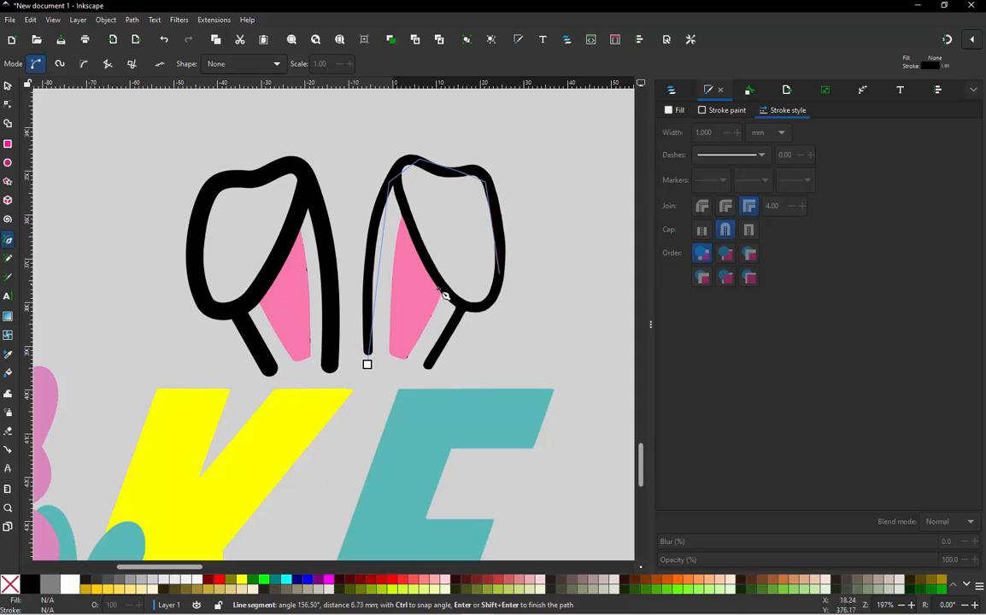
{"action": "left_click", "coordinate": [443, 290]}
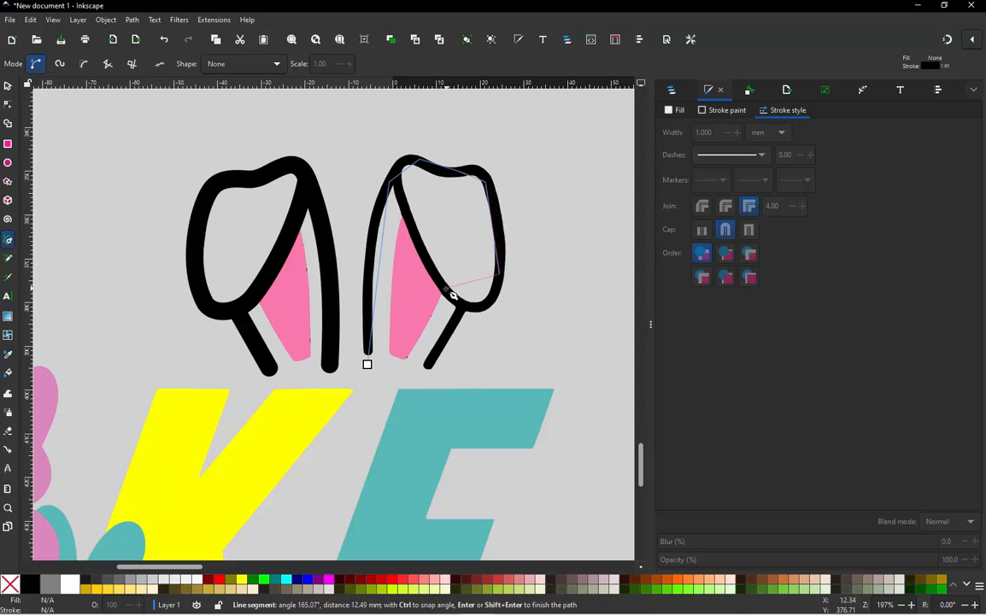
{"action": "left_click", "coordinate": [402, 186]}
{"action": "key", "text": "Return"}
- Give the traced path a red stroke and bend its straight segments to follow the centre of the black ear outline
{"action": "scroll", "coordinate": [402, 185], "scroll_direction": "up", "scroll_amount": 2}
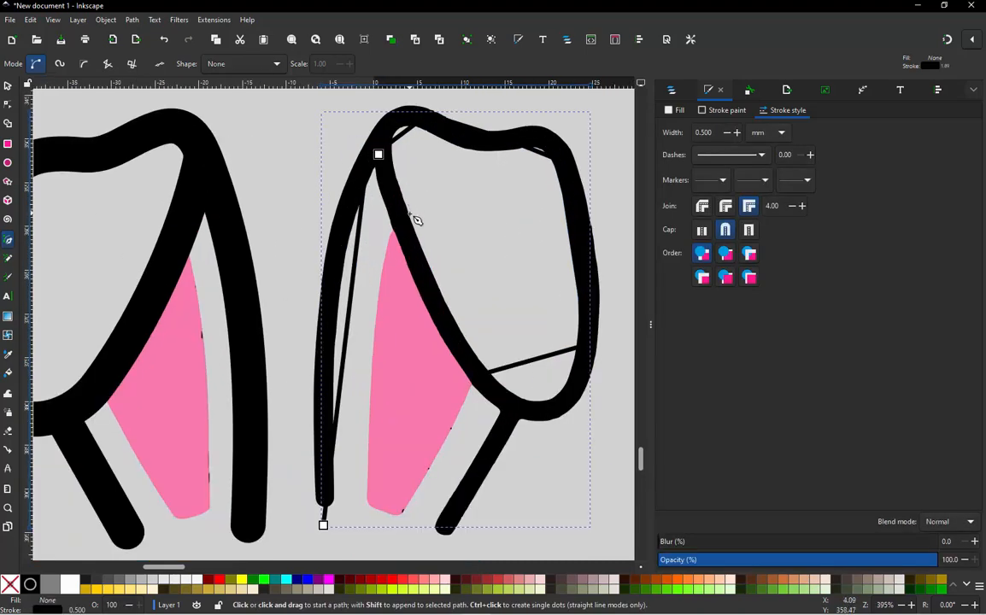
{"action": "key", "text": "n"}
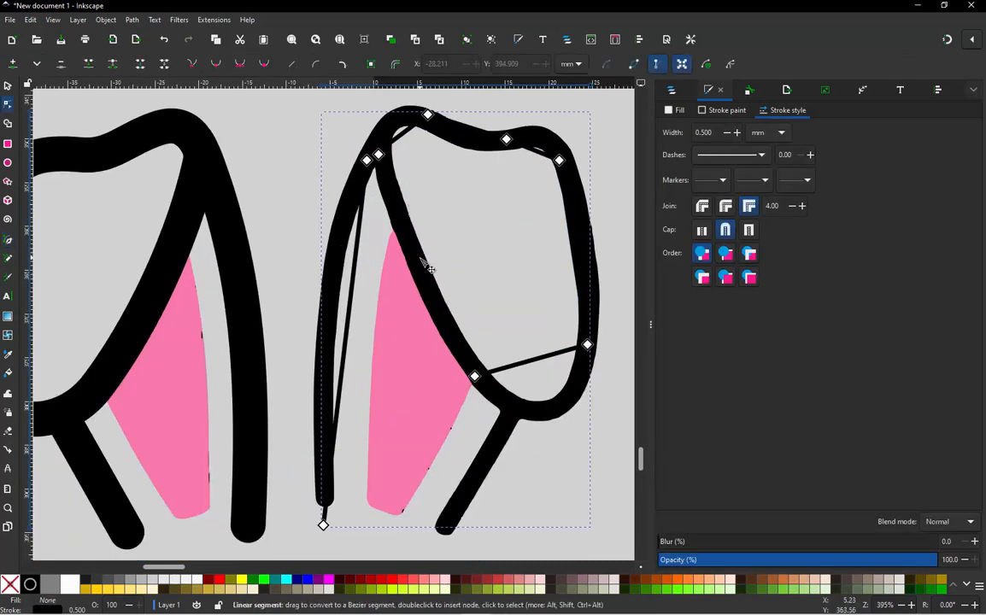
{"action": "left_click", "coordinate": [394, 584], "text": "shift"}
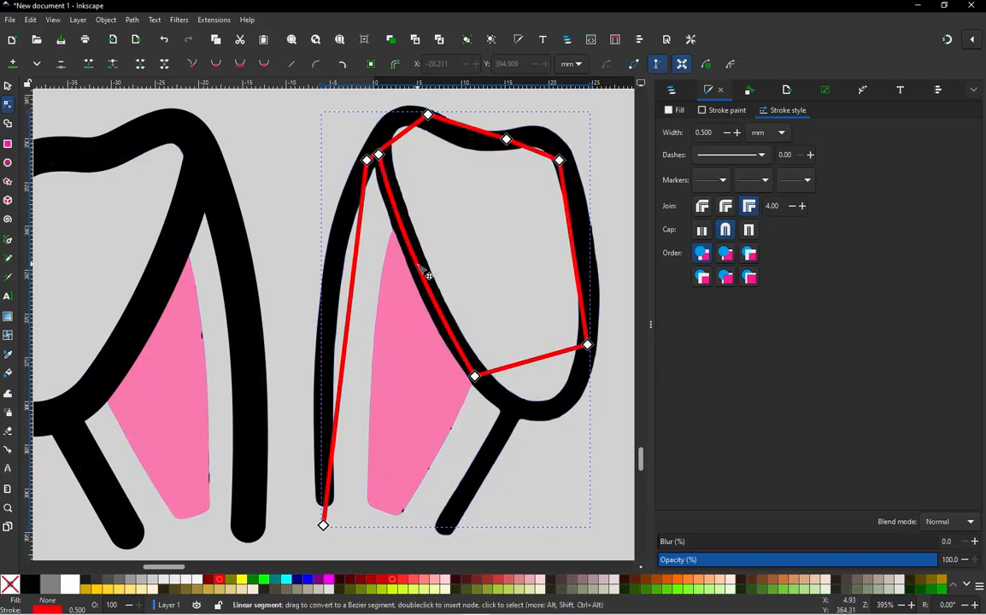
{"action": "left_click_drag", "start_coordinate": [542, 359], "coordinate": [557, 423]}
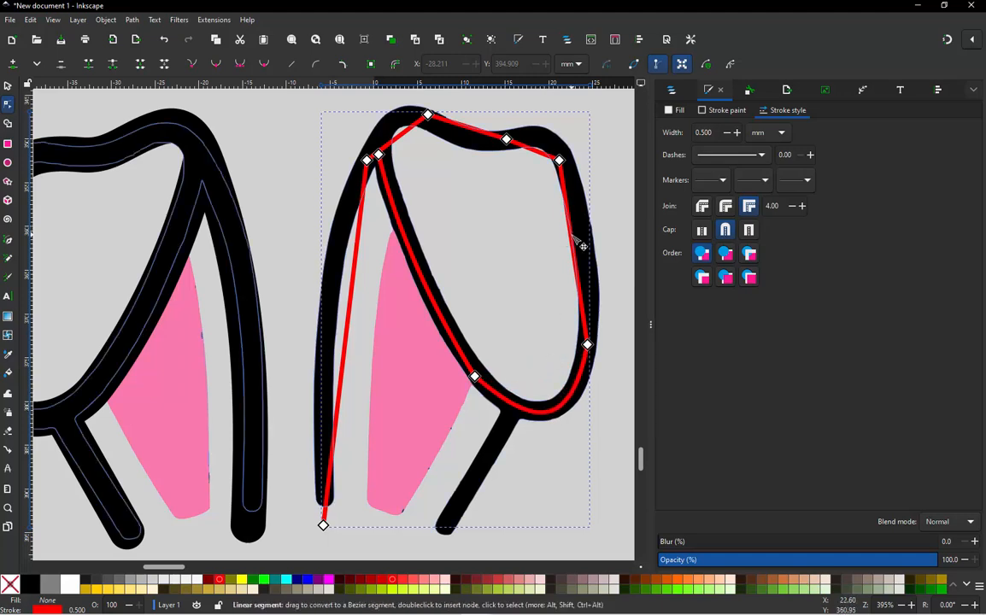
{"action": "left_click_drag", "start_coordinate": [582, 247], "coordinate": [600, 238]}
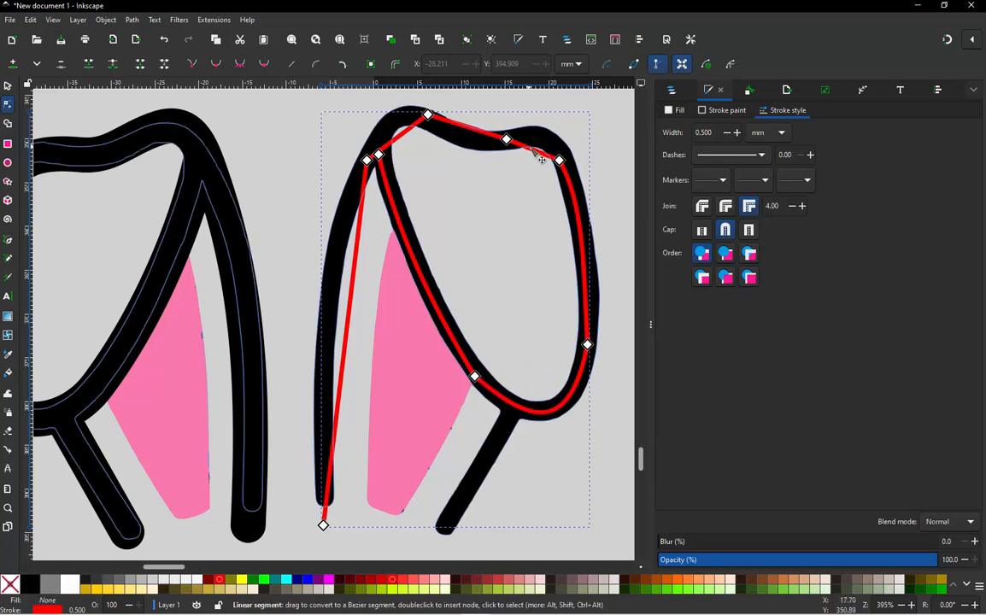
{"action": "left_click_drag", "start_coordinate": [534, 150], "coordinate": [474, 150]}
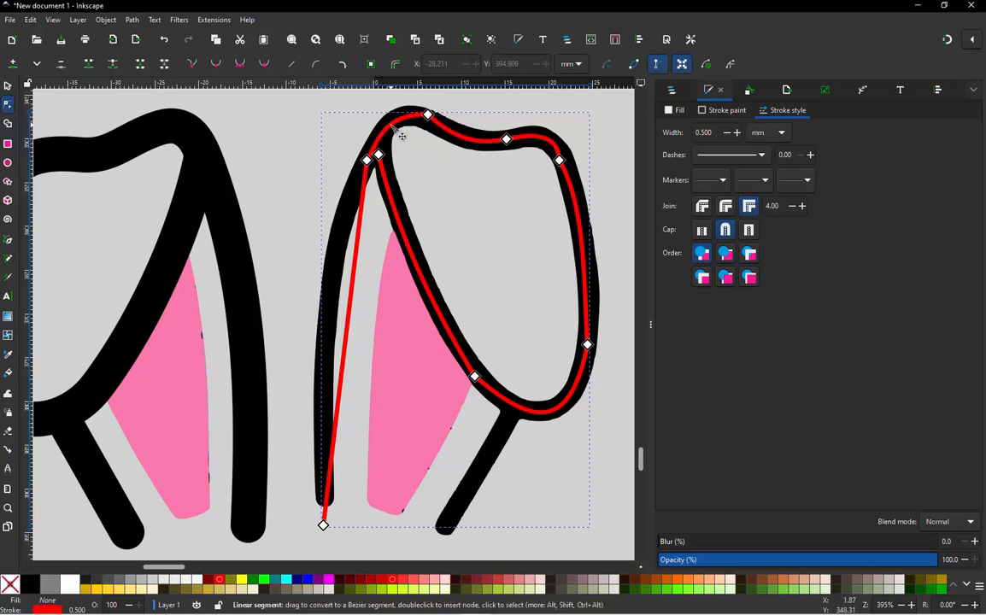
{"action": "left_click_drag", "start_coordinate": [361, 253], "coordinate": [342, 292]}
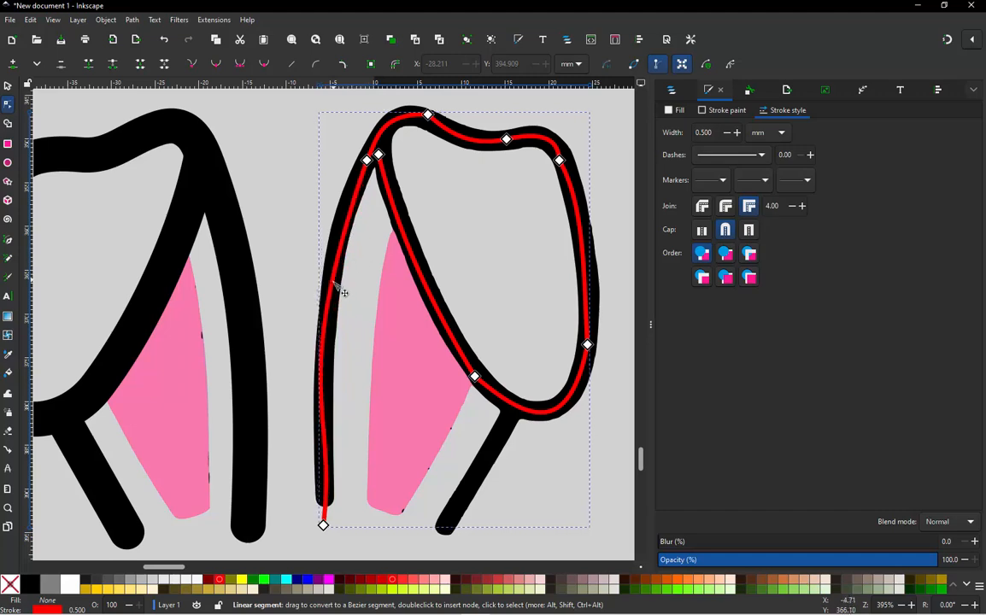
- Refine the long strand's curve with its end handles and move the inner fold's end node to about X 1.2, Y 353.6 mm
{"action": "left_click", "coordinate": [324, 524]}
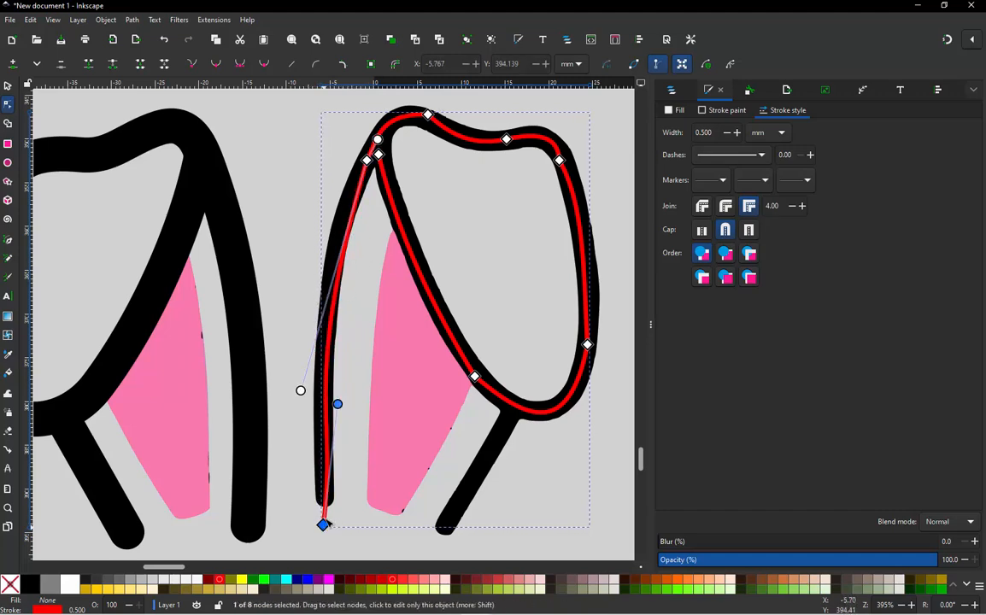
{"action": "left_click_drag", "start_coordinate": [338, 405], "coordinate": [327, 459]}
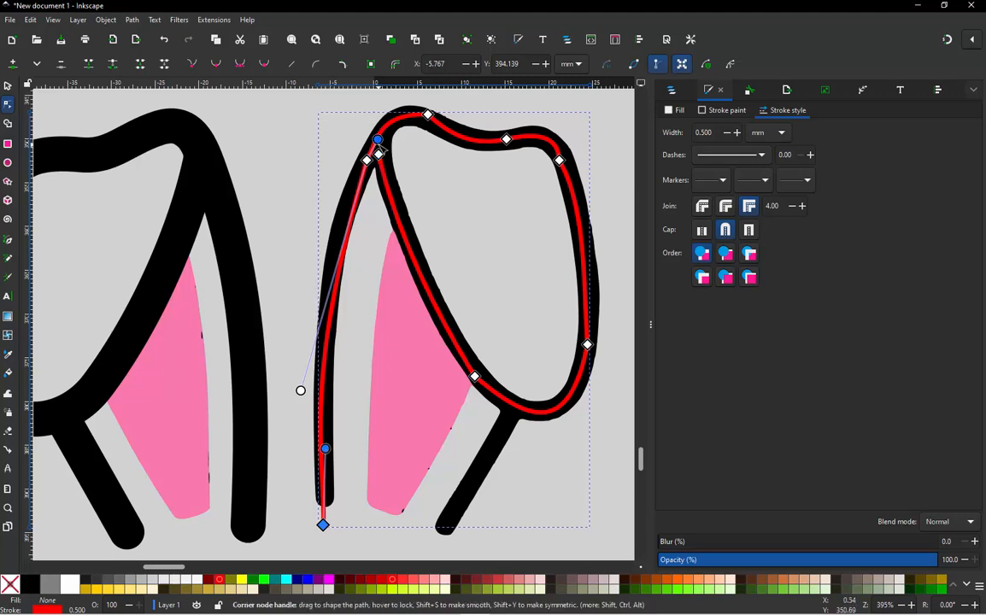
{"action": "left_click", "coordinate": [367, 161]}
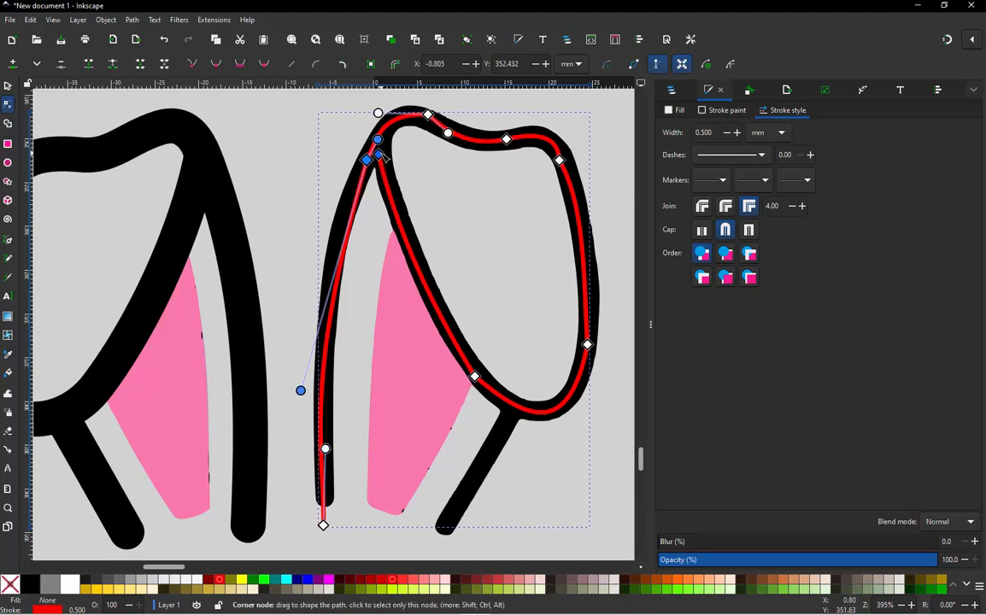
{"action": "mouse_move", "coordinate": [379, 155]}
{"action": "left_mouse_down"}
{"action": "mouse_move", "coordinate": [395, 174]}
{"action": "mouse_move", "coordinate": [385, 172]}
{"action": "left_mouse_up"}
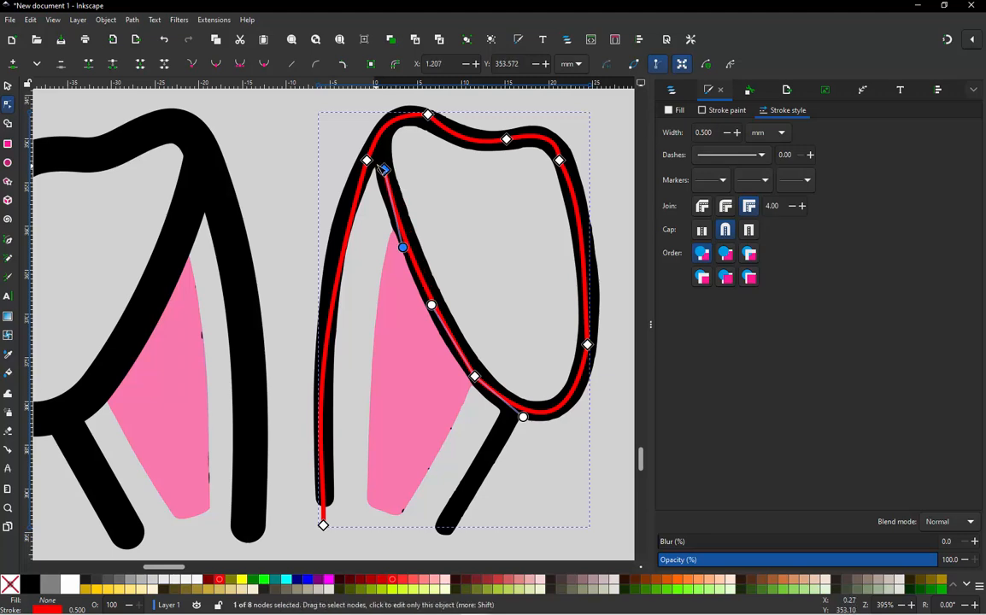
{"action": "left_click", "coordinate": [368, 161]}
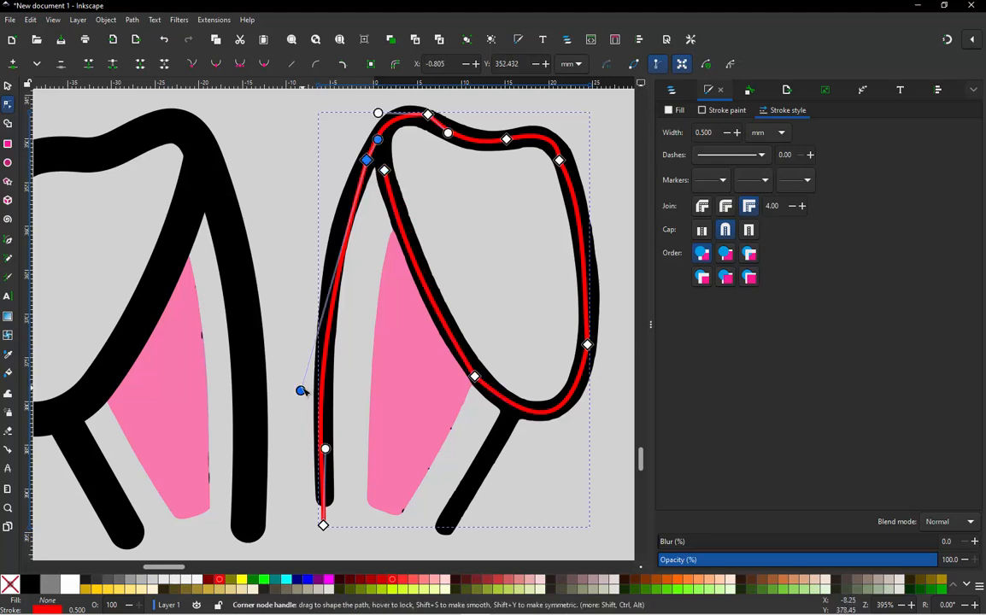
{"action": "left_click_drag", "start_coordinate": [301, 390], "coordinate": [315, 253]}
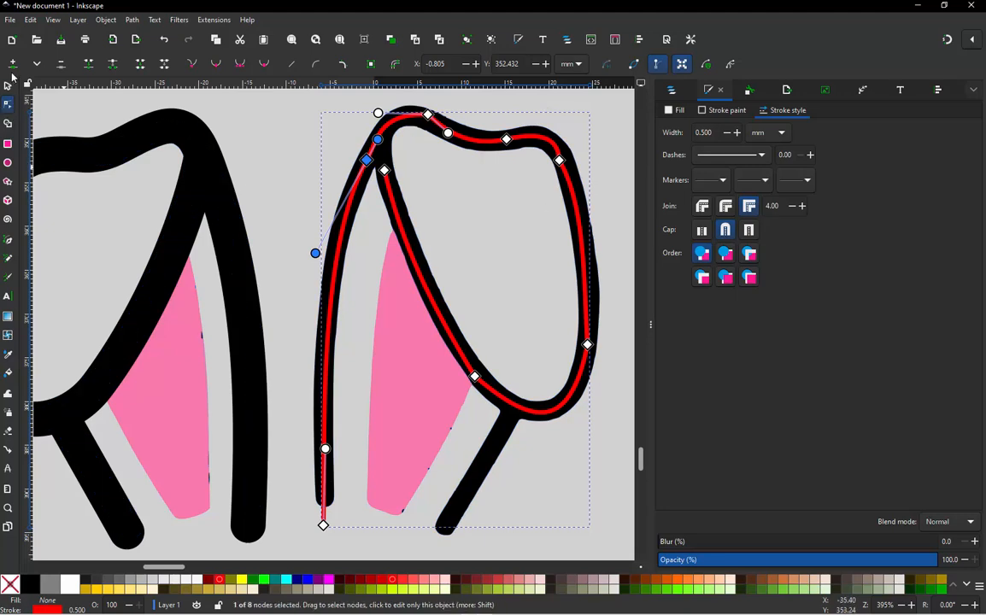
- Make all nodes of the red path smooth except the one at the long strand's lower end
{"action": "left_click", "coordinate": [7, 87]}
{"action": "scroll", "coordinate": [216, 273], "scroll_direction": "down", "scroll_amount": 2}
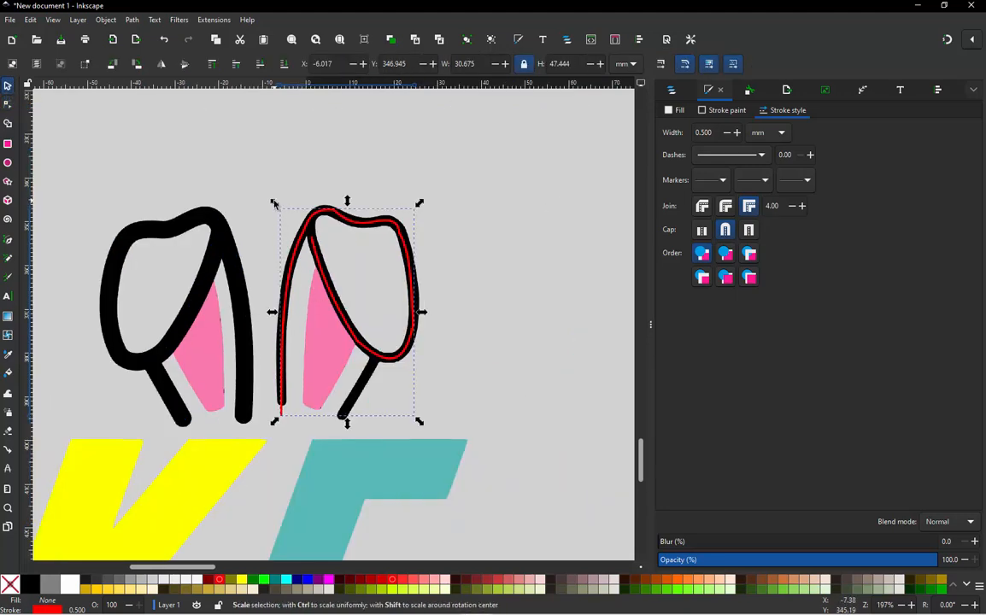
{"action": "key", "text": "n"}
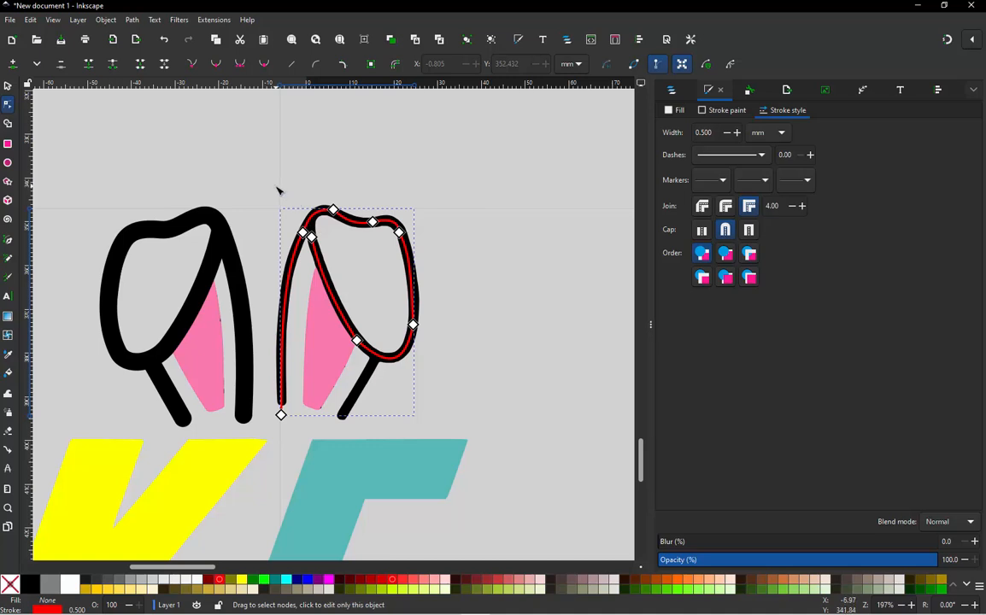
{"action": "left_click_drag", "start_coordinate": [275, 186], "coordinate": [461, 392]}
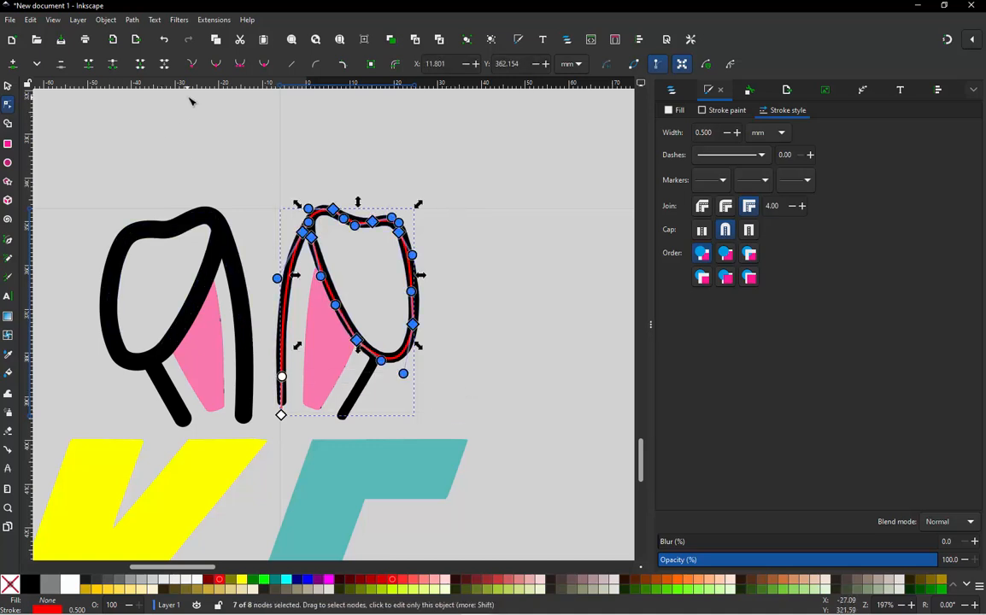
{"action": "left_click", "coordinate": [218, 68]}
{"action": "left_click", "coordinate": [266, 173]}
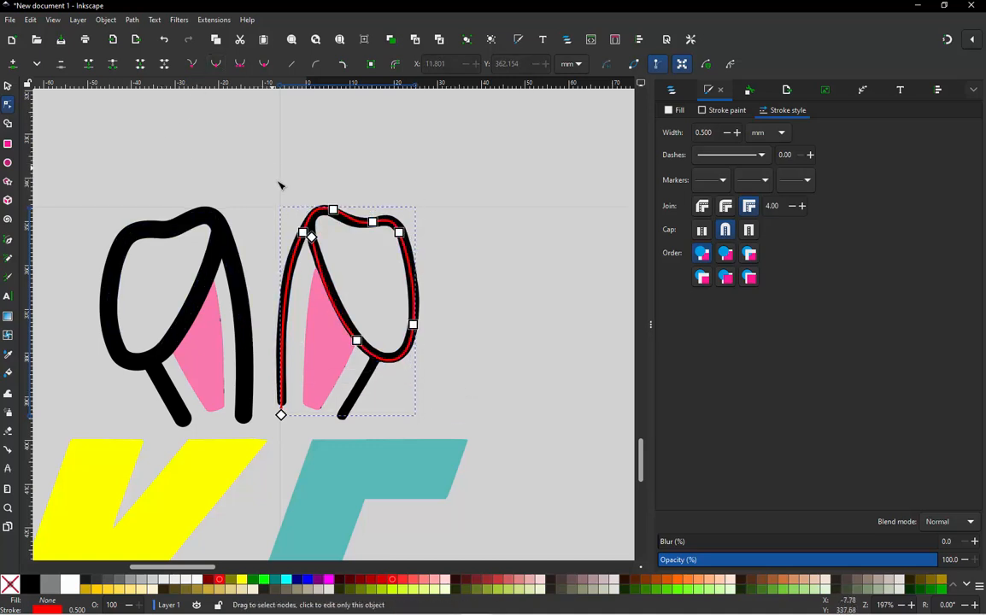
- Draw a straight red line about 15 mm long along the ear's short slanted base strand, up to the ear outline
{"action": "scroll", "coordinate": [345, 431], "scroll_direction": "up", "scroll_amount": 3}
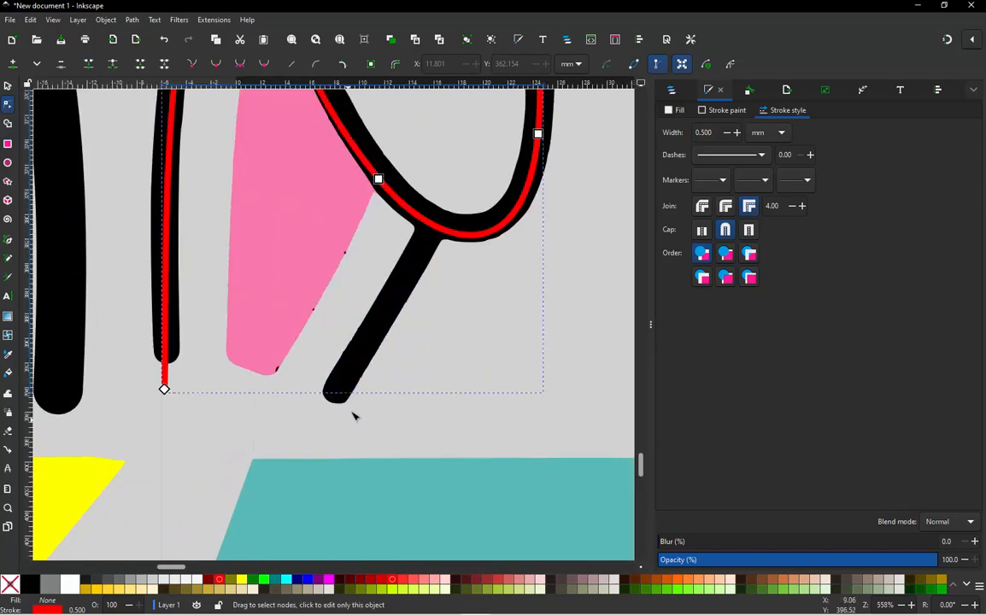
{"action": "key", "text": "b"}
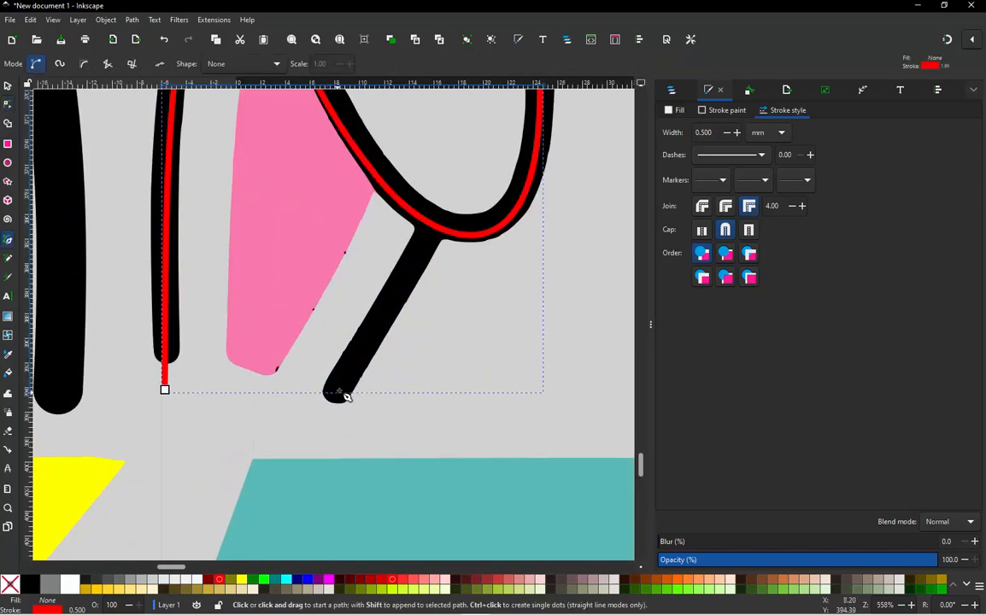
{"action": "left_click", "coordinate": [340, 391]}
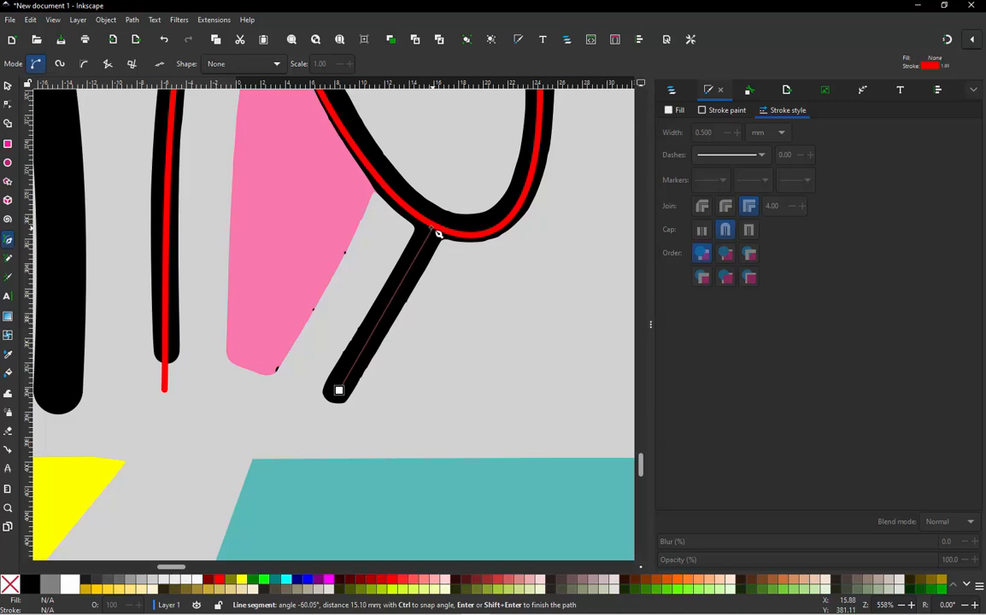
{"action": "double_click", "coordinate": [433, 227]}
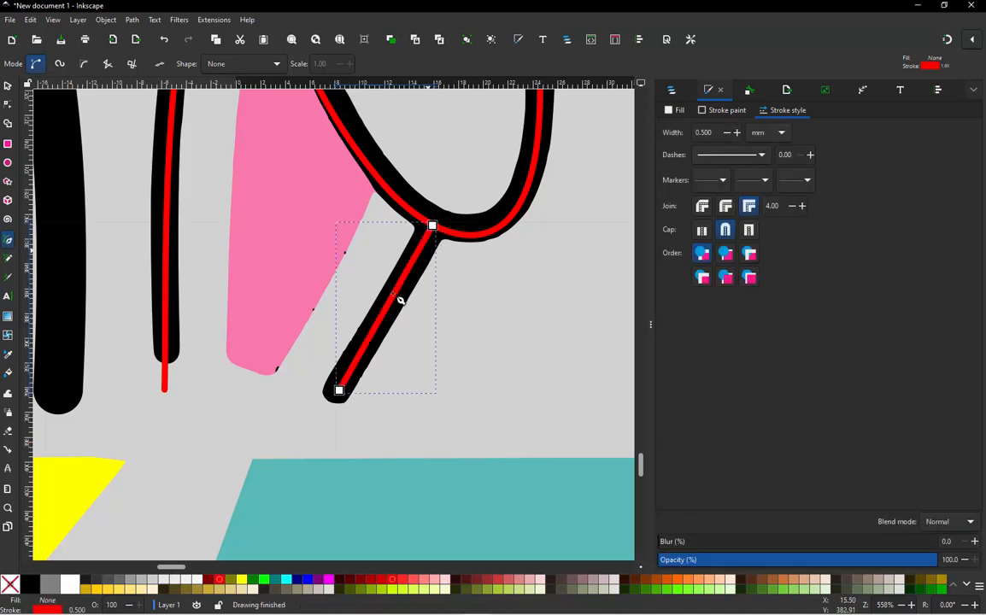
{"action": "left_click", "coordinate": [8, 86]}
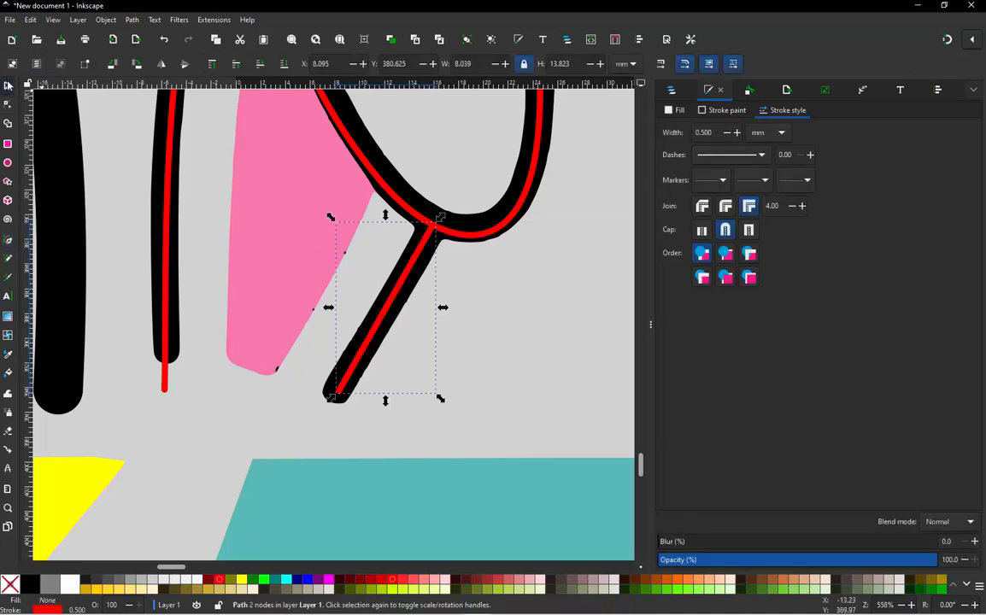
{"action": "key", "text": "ctrl"}
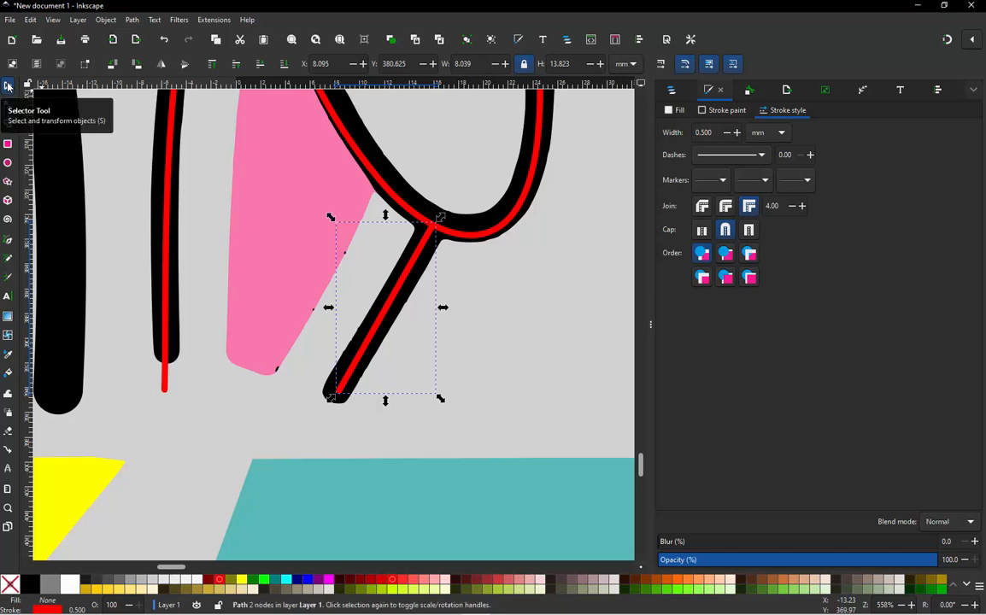
{"action": "scroll", "coordinate": [336, 385], "scroll_direction": "down", "scroll_amount": 1}
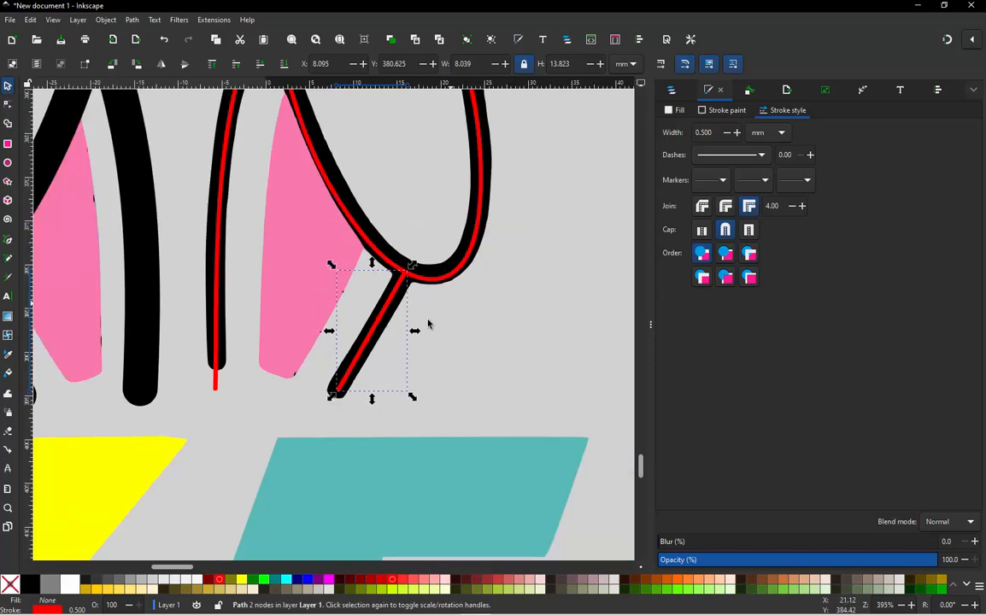
{"action": "left_click", "coordinate": [428, 324]}
- Set the stroke width of the red ear outline and its short base line to 4 mm
{"action": "scroll", "coordinate": [422, 309], "scroll_direction": "down", "scroll_amount": 2}
{"action": "left_click_drag", "start_coordinate": [483, 144], "coordinate": [306, 378]}
{"action": "left_click", "coordinate": [337, 222]}
{"action": "left_click", "coordinate": [329, 229]}
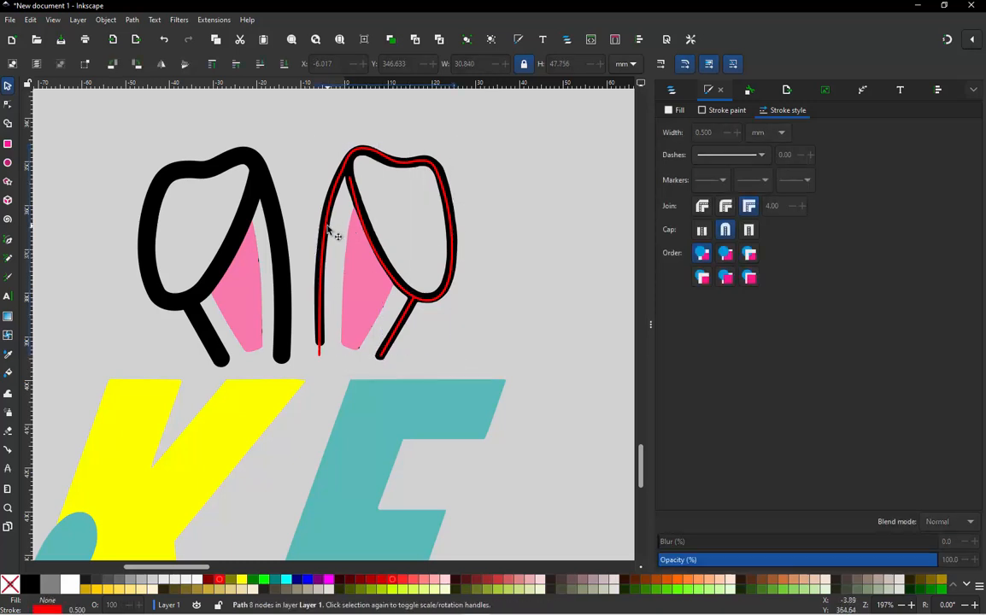
{"action": "left_click", "coordinate": [405, 323], "text": "shift"}
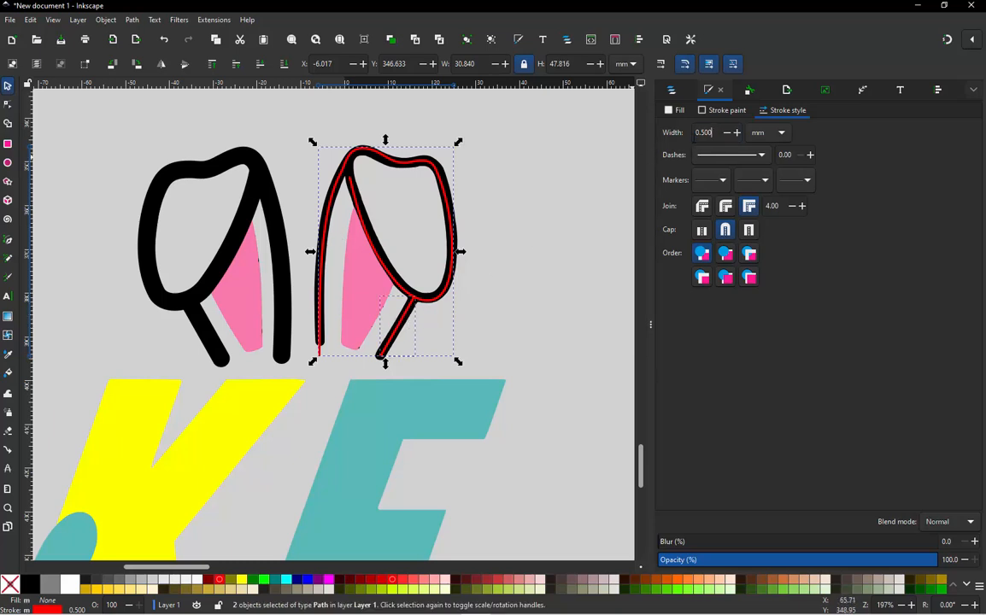
{"action": "key", "text": "Return"}
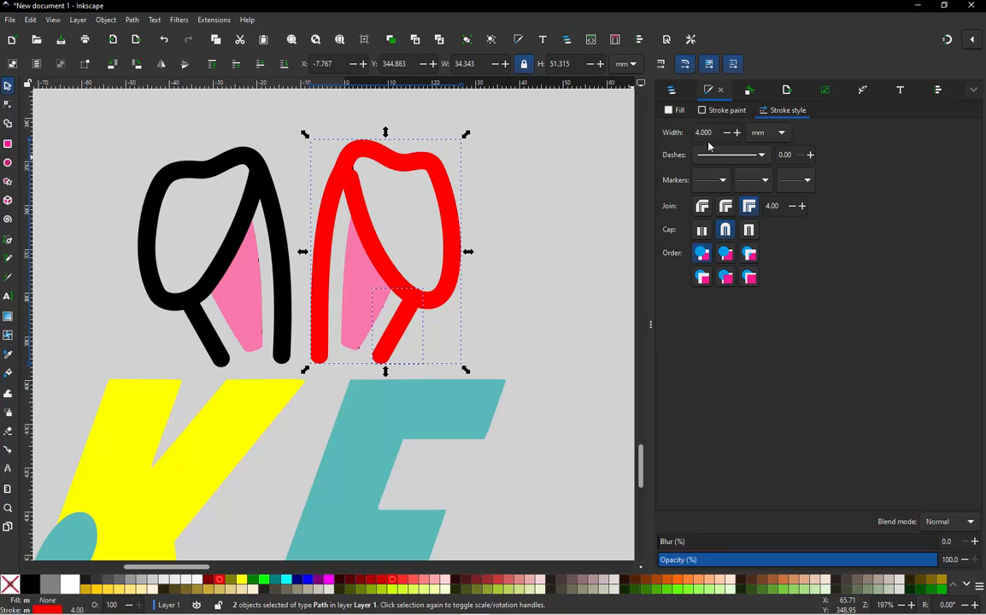
{"action": "key", "text": "Escape"}
- Move the inner fold's end node to about X -0.27, Y 351.9 mm and adjust its handle so it joins the ear outline
{"action": "scroll", "coordinate": [343, 184], "scroll_direction": "up", "scroll_amount": 2}
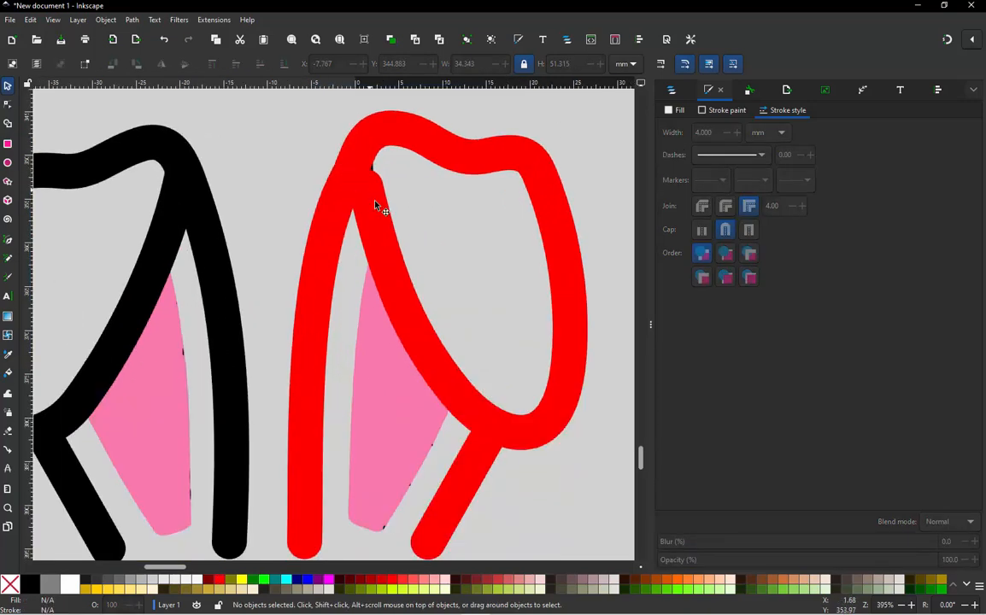
{"action": "double_click", "coordinate": [376, 206]}
{"action": "left_click_drag", "start_coordinate": [368, 189], "coordinate": [353, 175]}
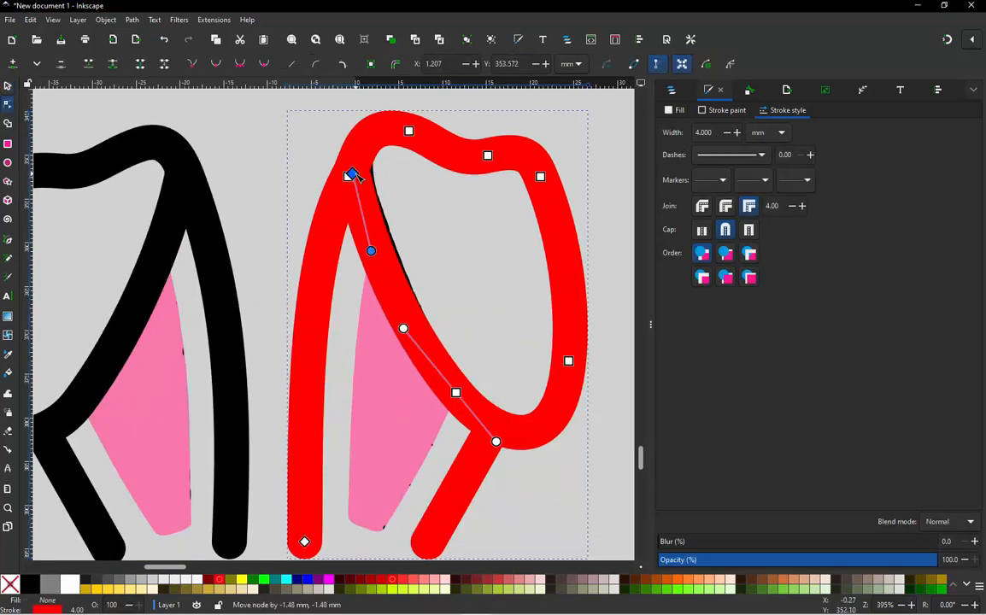
{"action": "left_click_drag", "start_coordinate": [371, 251], "coordinate": [359, 231]}
{"action": "scroll", "coordinate": [453, 205], "scroll_direction": "down", "scroll_amount": 2}
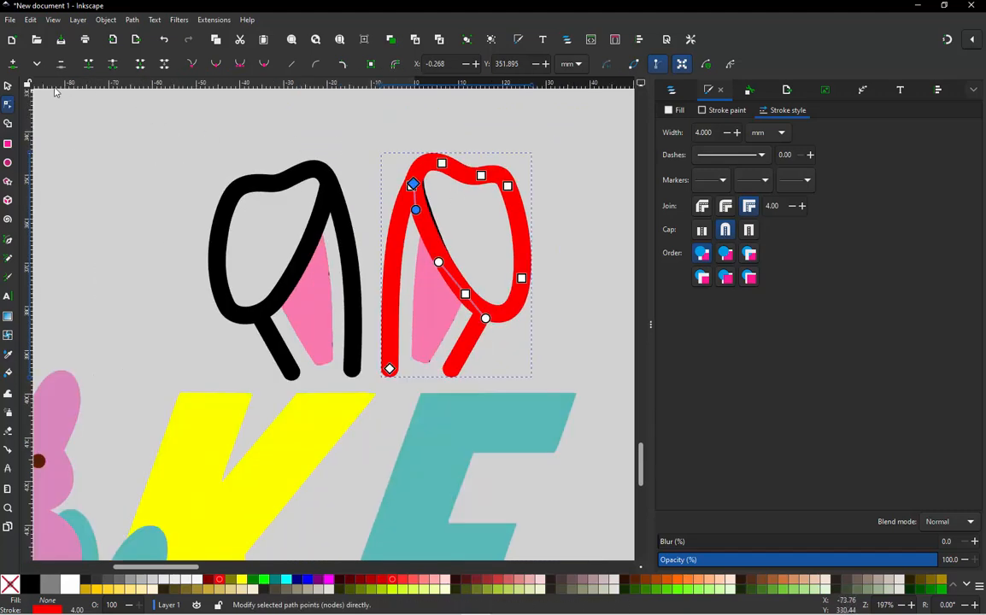
- Trace the pink inner area of the red ear with a closed path of four straight segments
{"action": "left_click", "coordinate": [9, 86]}
{"action": "left_click", "coordinate": [193, 174]}
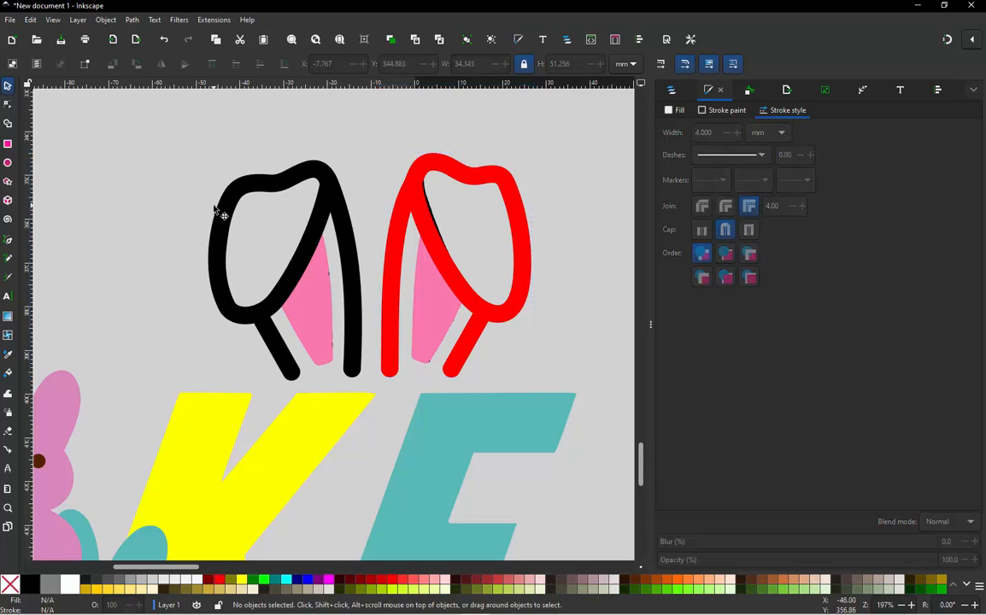
{"action": "scroll", "coordinate": [458, 320], "scroll_direction": "up", "scroll_amount": 1}
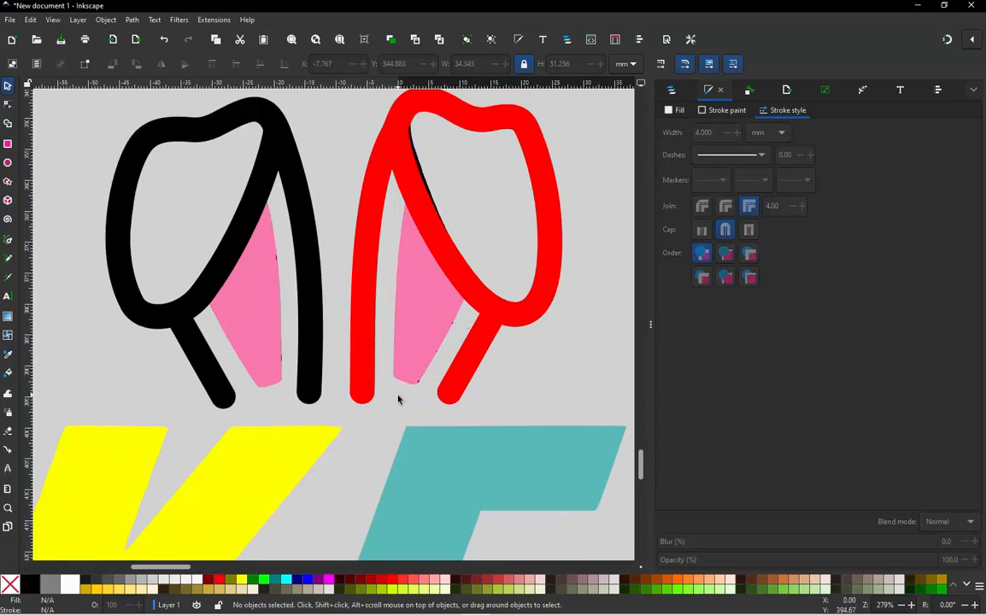
{"action": "scroll", "coordinate": [398, 398], "scroll_direction": "up", "scroll_amount": 1}
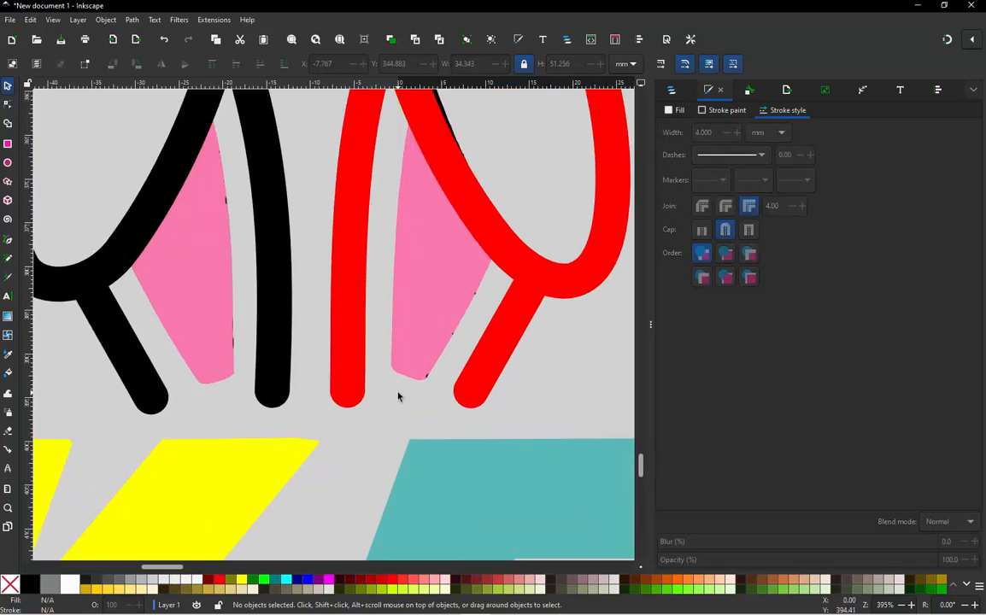
{"action": "key", "text": "b"}
{"action": "left_click", "coordinate": [412, 116]}
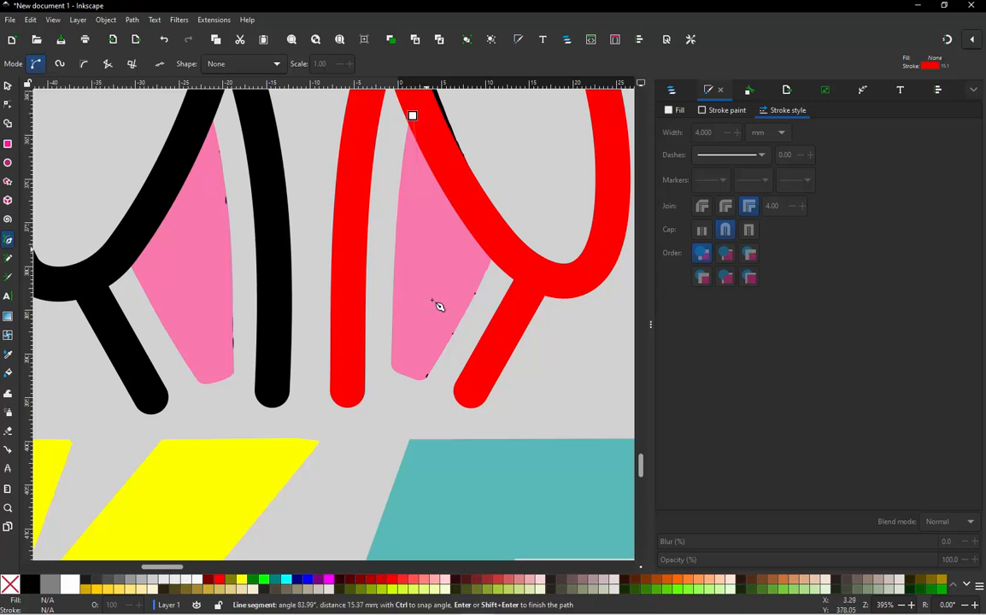
{"action": "left_click", "coordinate": [392, 369]}
{"action": "left_click", "coordinate": [426, 377]}
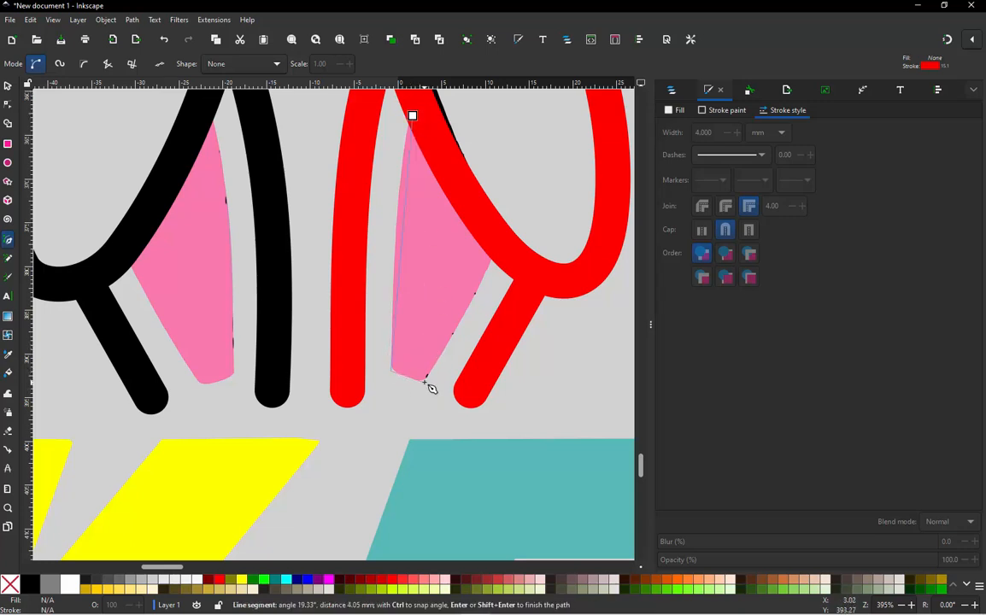
{"action": "left_click", "coordinate": [413, 115]}
- Set the stroke width of the new inner ear path to 0.2 mm
{"action": "right_click", "coordinate": [364, 124]}
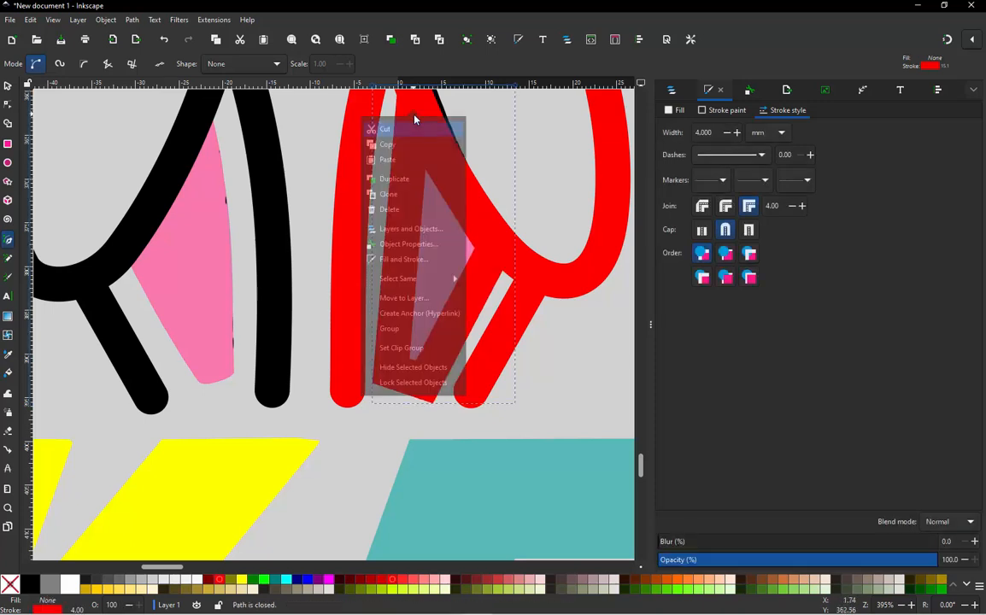
{"action": "left_click", "coordinate": [718, 132]}
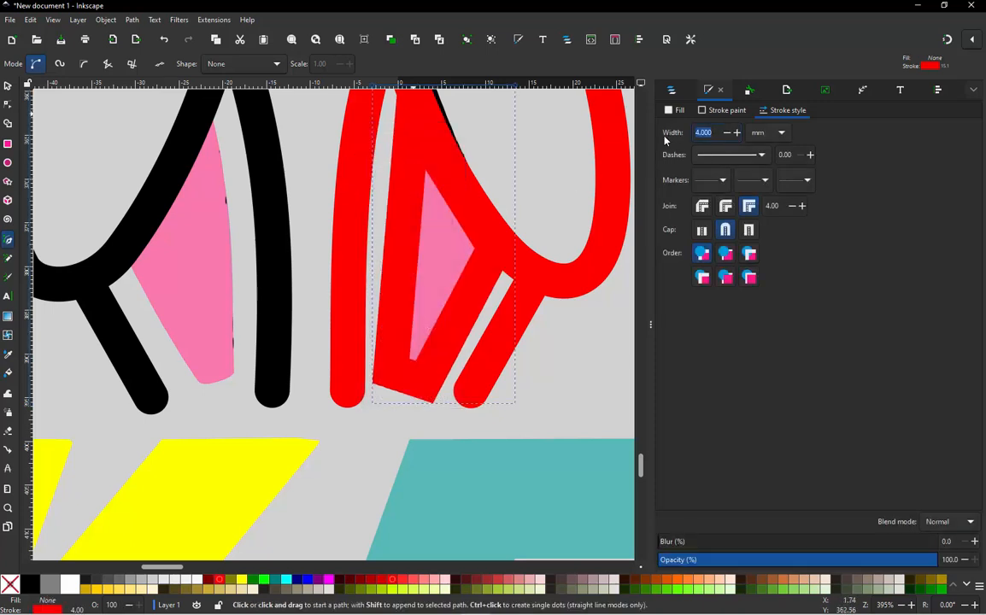
{"action": "type", "text": "0.2"}
{"action": "key", "text": "Return"}
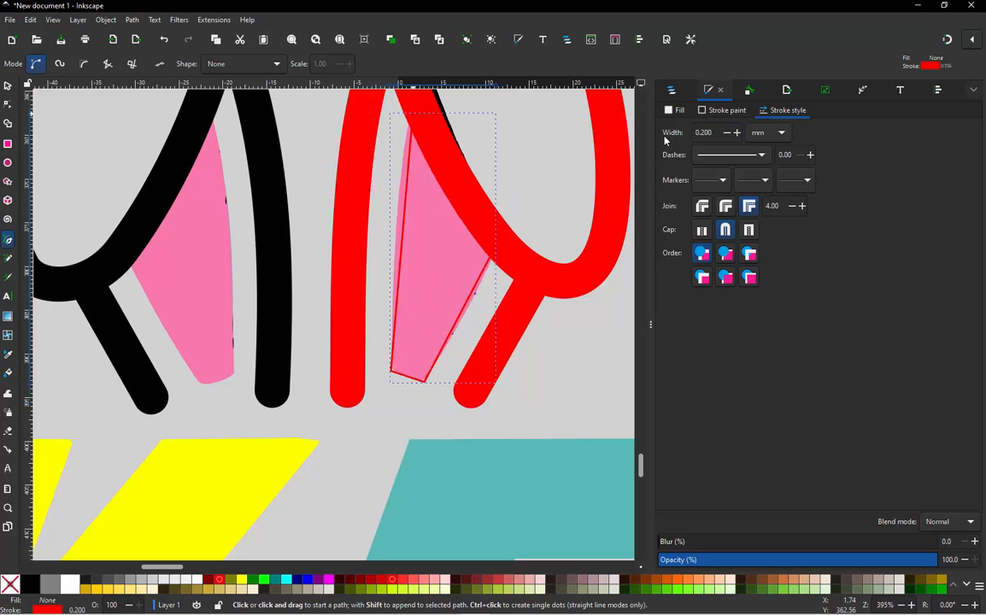
- Bend the two long sides of the inner ear path so they follow the curved edges of the pink area
{"action": "key", "text": "n"}
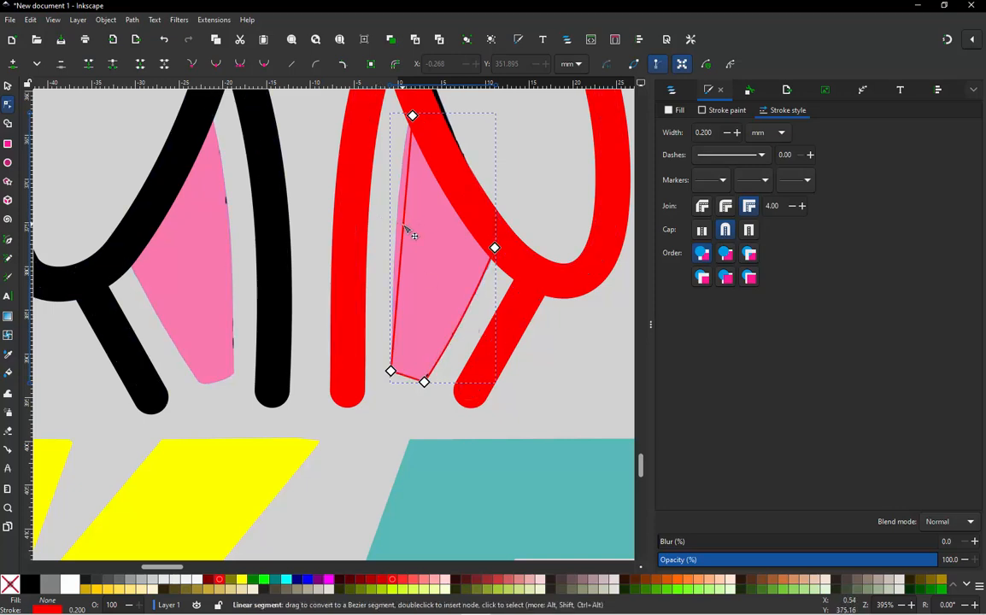
{"action": "scroll", "coordinate": [469, 292], "scroll_direction": "down", "scroll_amount": 2, "text": "ctrl"}
{"action": "scroll", "coordinate": [468, 292], "scroll_direction": "down", "scroll_amount": 1, "text": "ctrl"}
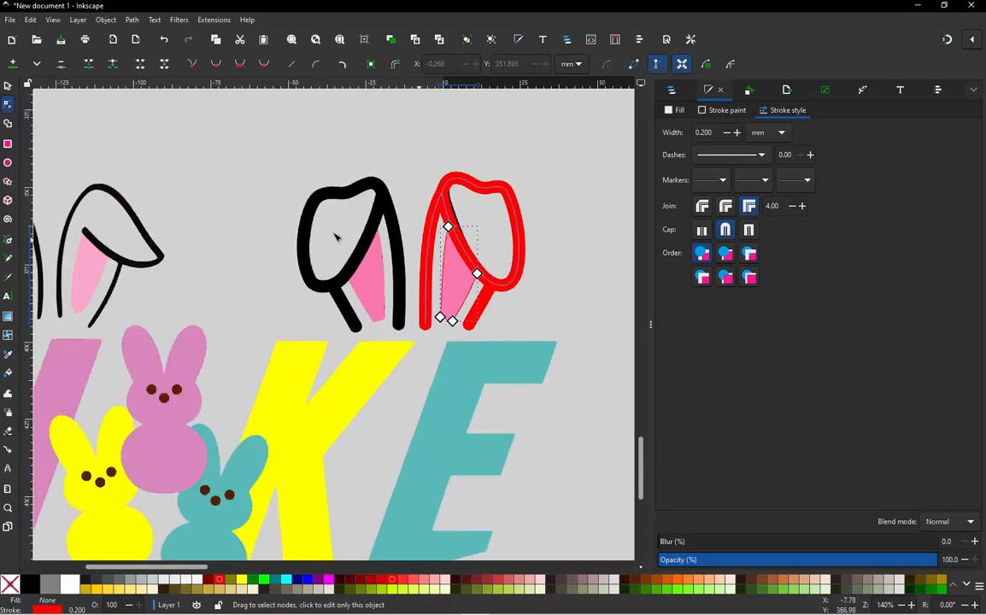
- Fill the traced inner ear shape with the pink bunny's colour, #d986bc, and remove its stroke
{"action": "left_click", "coordinate": [7, 86]}
{"action": "left_click", "coordinate": [274, 169]}
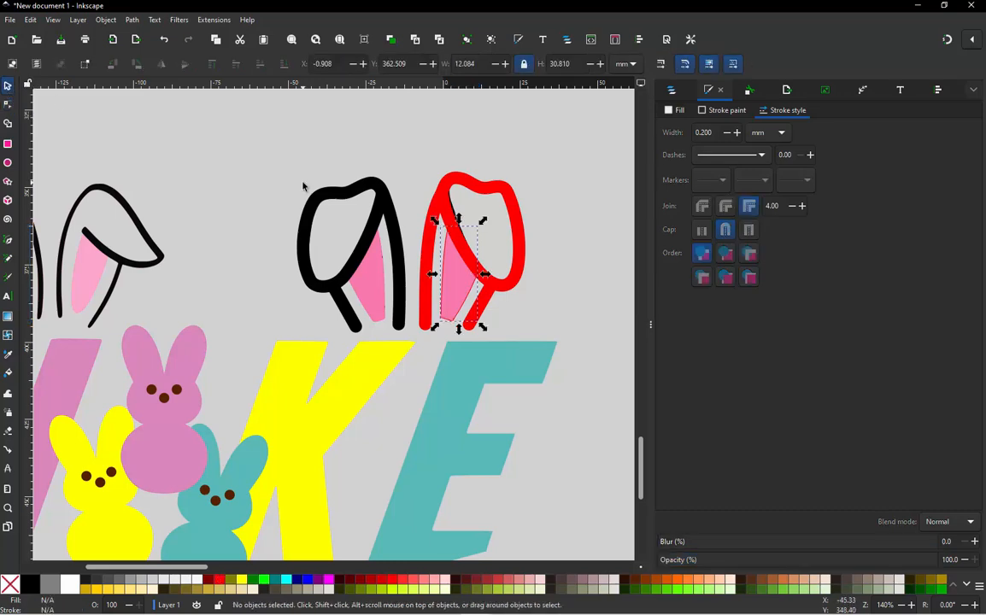
{"action": "left_click", "coordinate": [445, 270]}
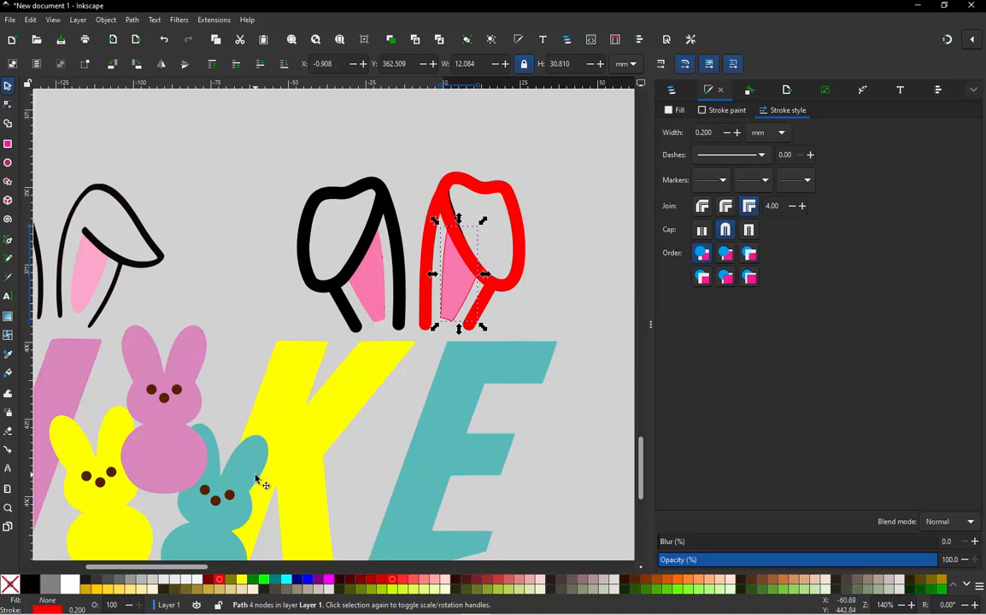
{"action": "key", "text": "d"}
{"action": "left_click", "coordinate": [181, 428]}
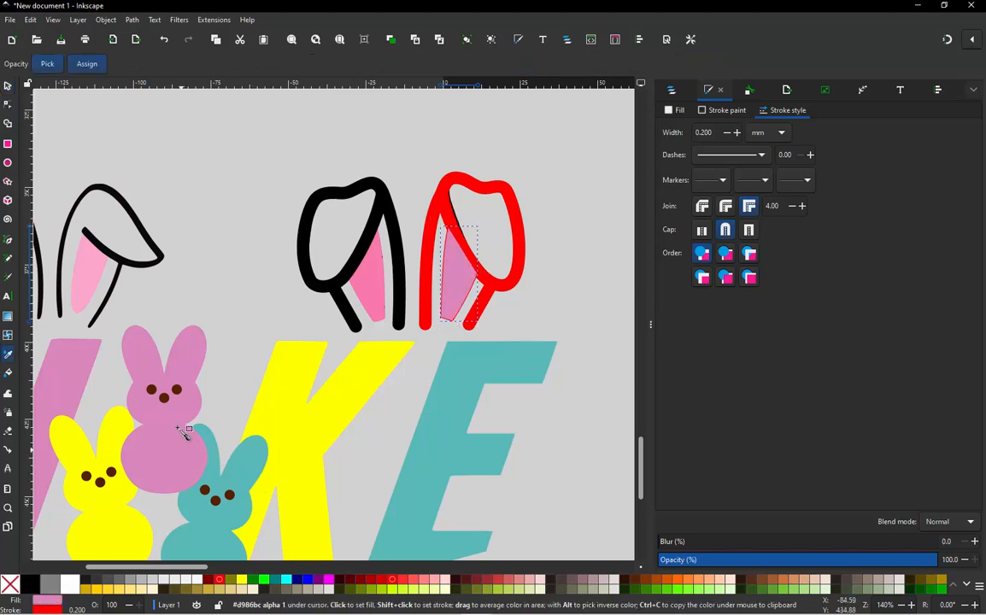
{"action": "left_click", "coordinate": [12, 586], "text": "shift"}
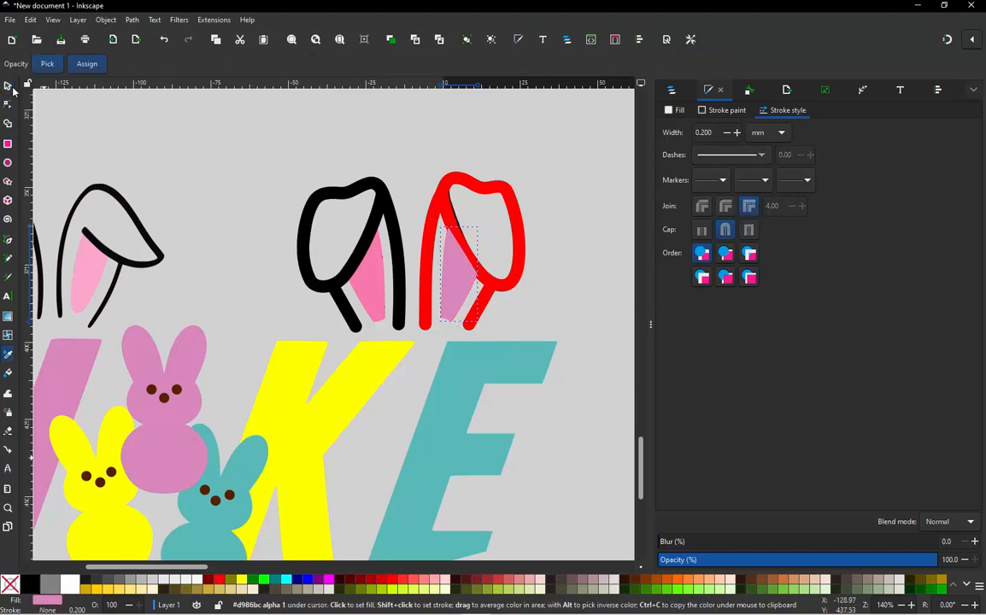
{"action": "left_click", "coordinate": [9, 86]}
{"action": "left_click", "coordinate": [225, 125]}
- Compare the redrawn folded ears with the thin-lined ears above the N
{"action": "scroll", "coordinate": [325, 222], "scroll_direction": "down", "scroll_amount": 2}
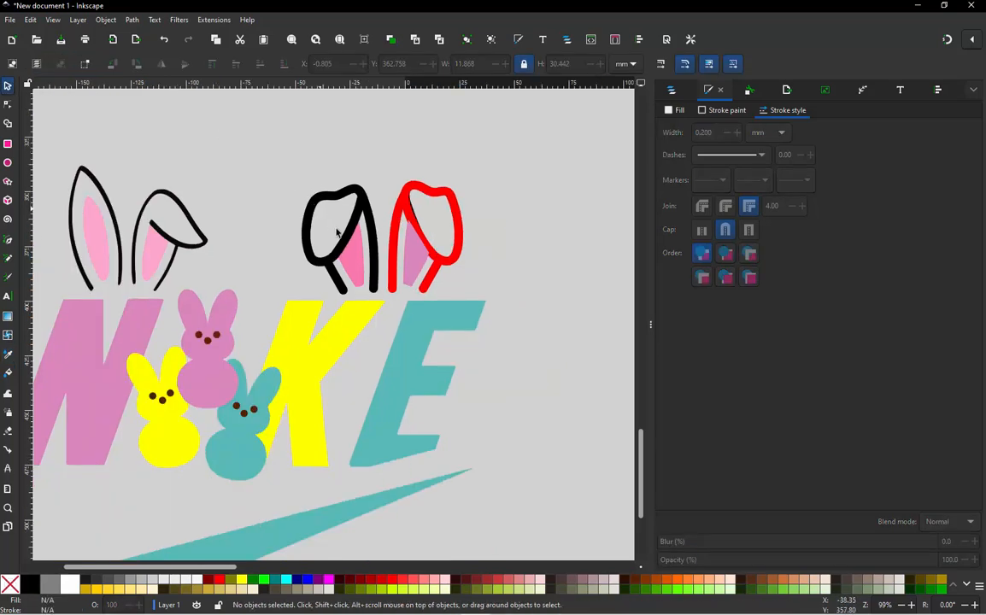
{"action": "scroll", "coordinate": [113, 219], "scroll_direction": "up", "scroll_amount": 1}
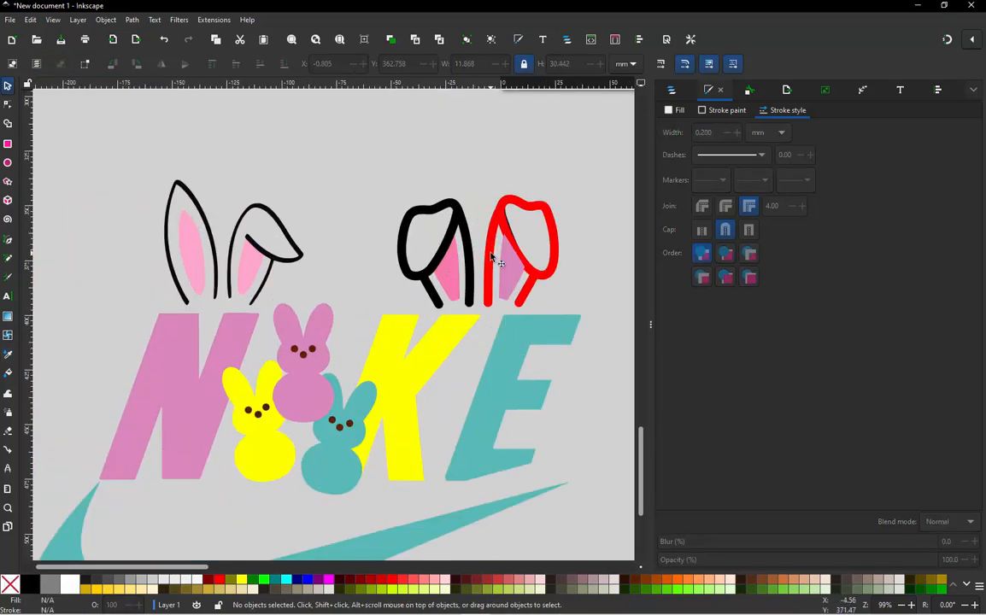
{"action": "scroll", "coordinate": [523, 259], "scroll_direction": "up", "scroll_amount": 1}
{"action": "scroll", "coordinate": [523, 260], "scroll_direction": "down", "scroll_amount": 1}
{"action": "scroll", "coordinate": [171, 263], "scroll_direction": "up", "scroll_amount": 2}
{"action": "scroll", "coordinate": [332, 217], "scroll_direction": "down", "scroll_amount": 1}
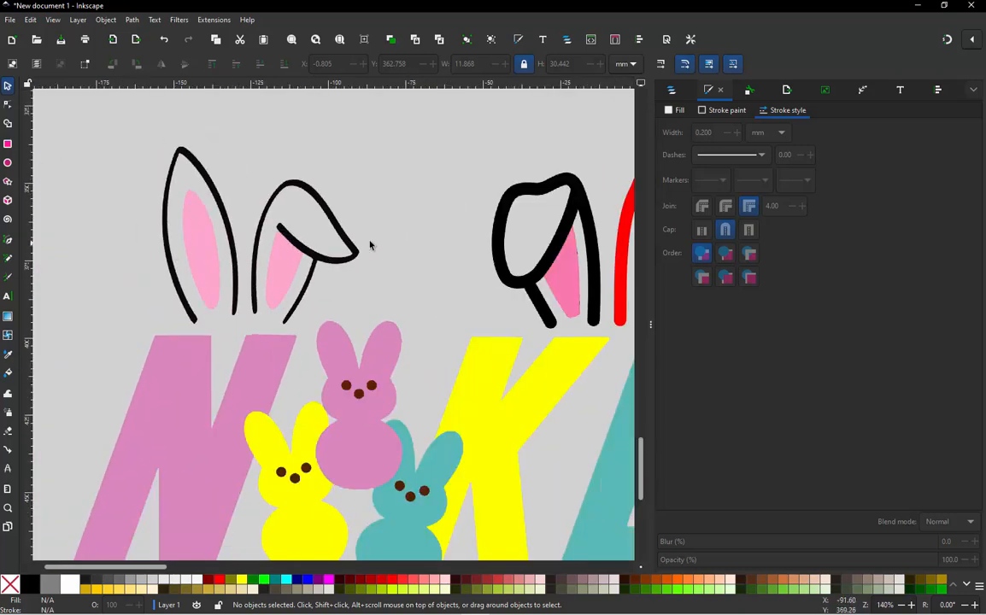
{"action": "scroll", "coordinate": [286, 216], "scroll_direction": "down", "scroll_amount": 1}
{"action": "scroll", "coordinate": [475, 221], "scroll_direction": "up", "scroll_amount": 1}
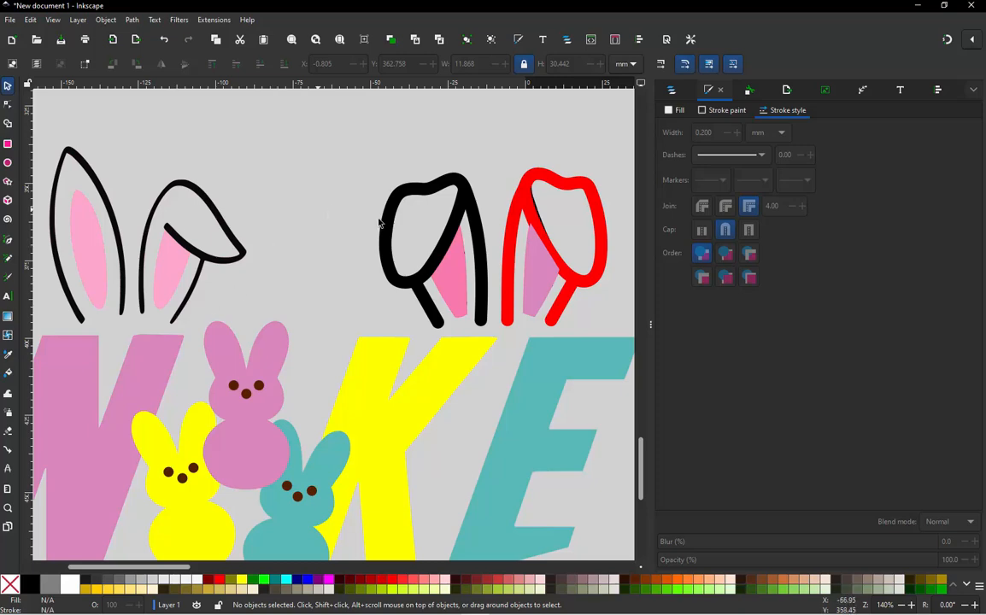
- Show the layer's object list and lower the red ear's new pink inner shape to the bottom of the stacking order
{"action": "left_click", "coordinate": [672, 91]}
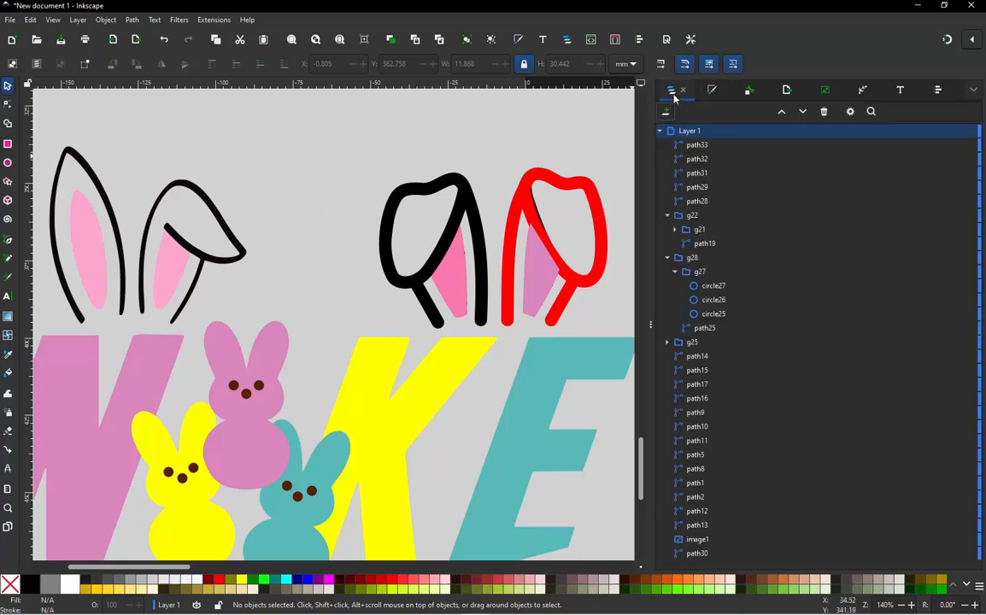
{"action": "left_click", "coordinate": [440, 190]}
{"action": "left_click", "coordinate": [434, 155]}
{"action": "scroll", "coordinate": [434, 156], "scroll_direction": "down", "scroll_amount": 1}
{"action": "scroll", "coordinate": [467, 215], "scroll_direction": "up", "scroll_amount": 1}
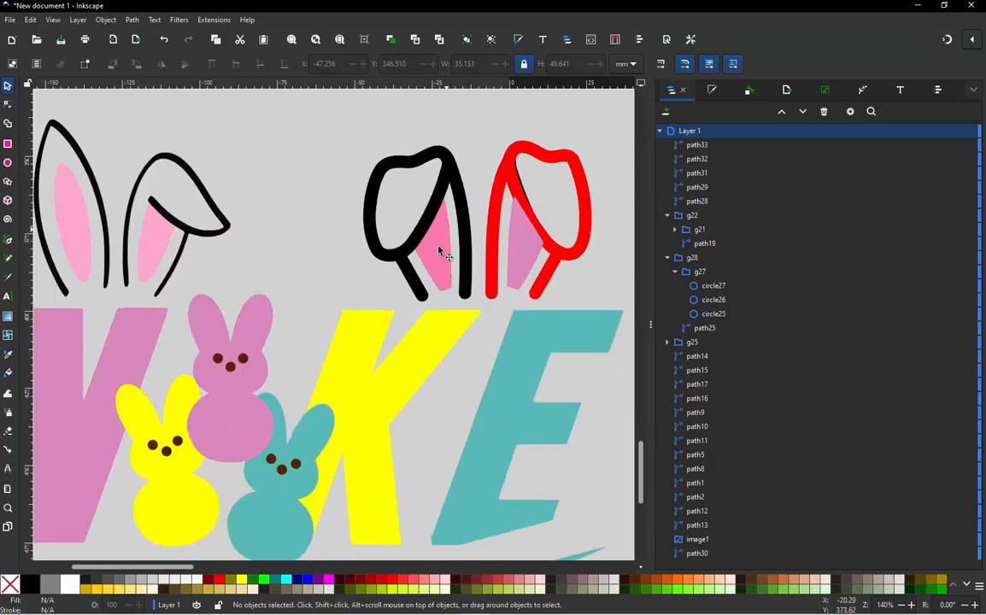
{"action": "scroll", "coordinate": [440, 251], "scroll_direction": "up", "scroll_amount": 1}
{"action": "scroll", "coordinate": [431, 226], "scroll_direction": "down", "scroll_amount": 2}
{"action": "scroll", "coordinate": [505, 241], "scroll_direction": "up", "scroll_amount": 2}
{"action": "left_click", "coordinate": [498, 248]}
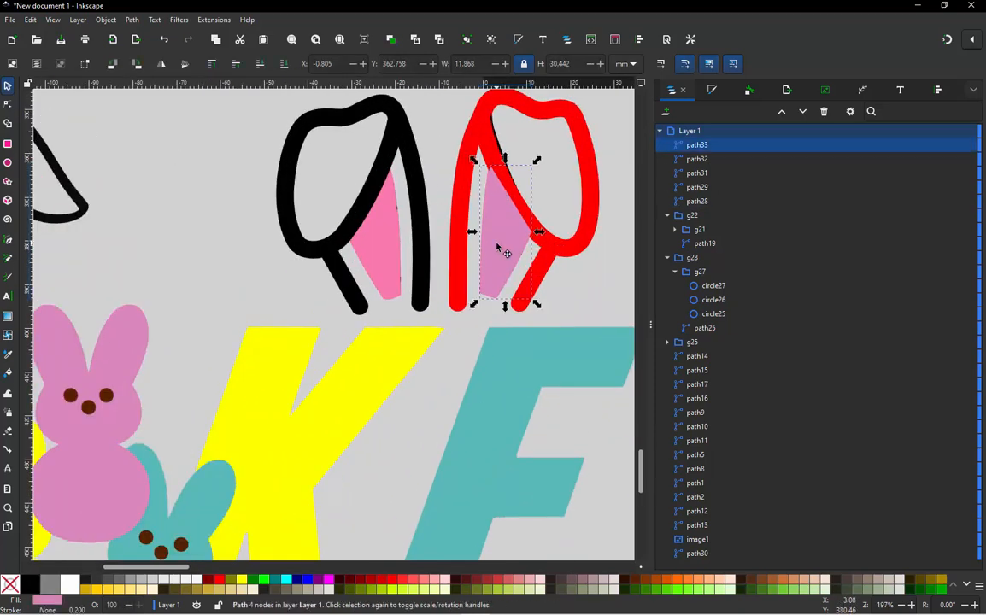
{"action": "left_click", "coordinate": [283, 64]}
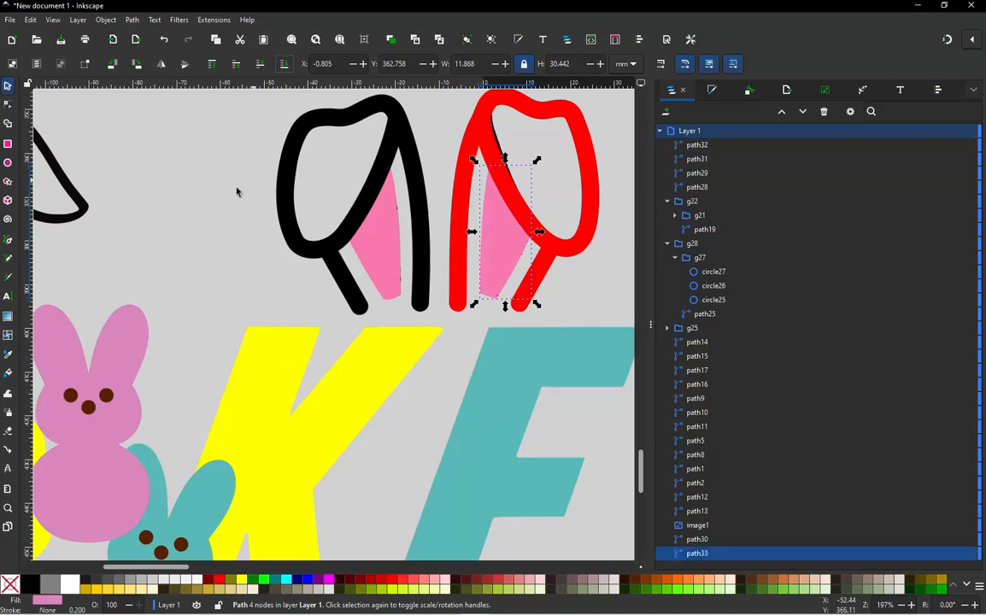
{"action": "left_click", "coordinate": [301, 189]}
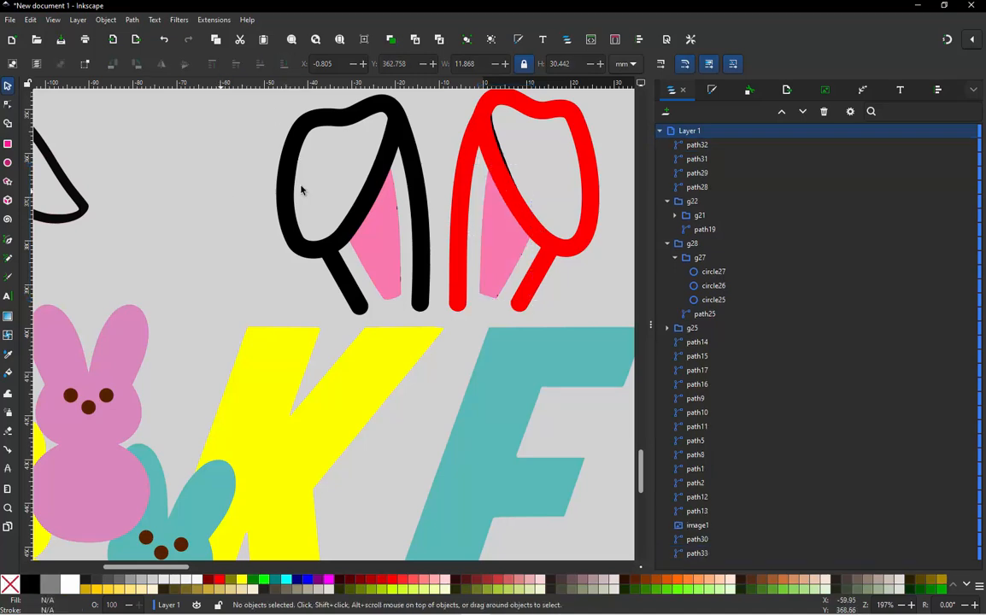
- Lower the red ear outline and its short base line to the bottom of the stacking order
{"action": "left_click", "coordinate": [469, 198]}
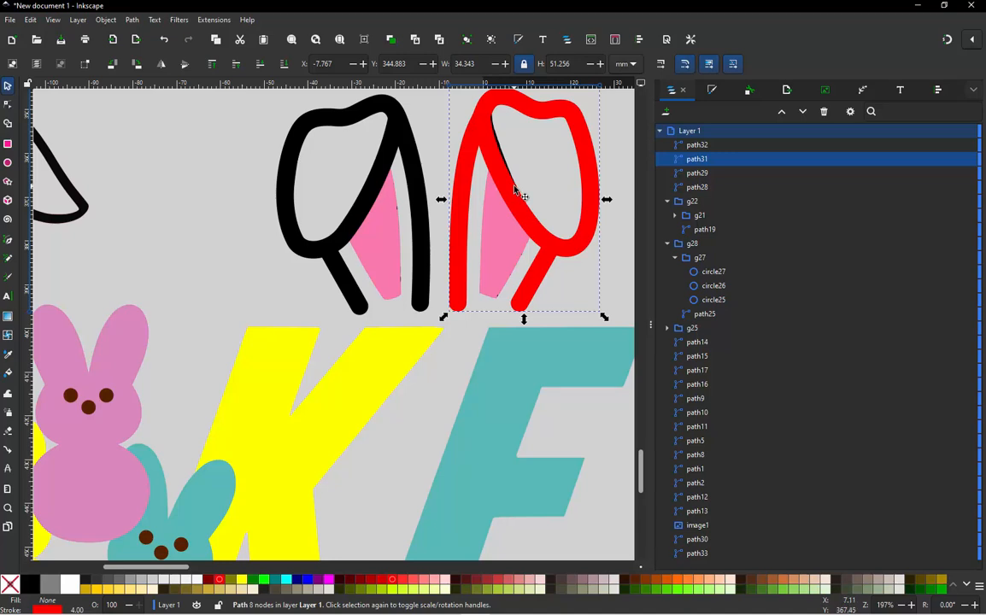
{"action": "left_click", "coordinate": [517, 195]}
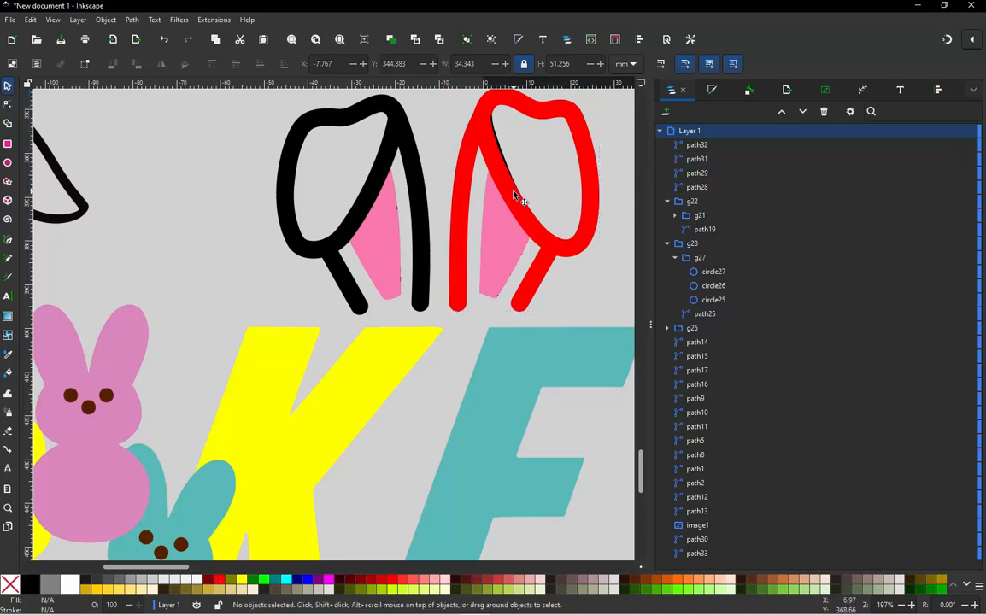
{"action": "left_click", "coordinate": [468, 201]}
{"action": "left_click", "coordinate": [285, 65]}
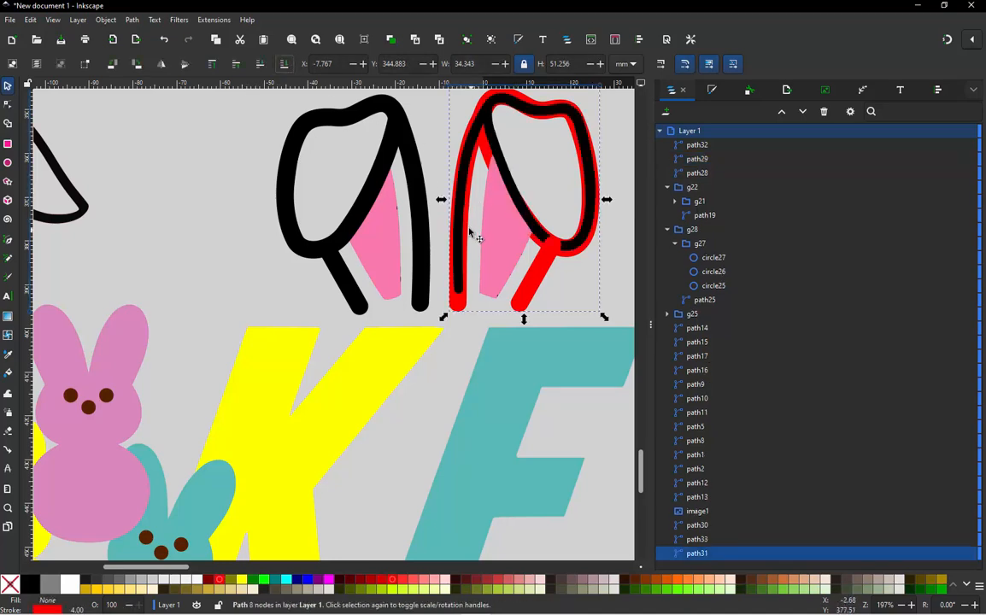
{"action": "left_click", "coordinate": [517, 254]}
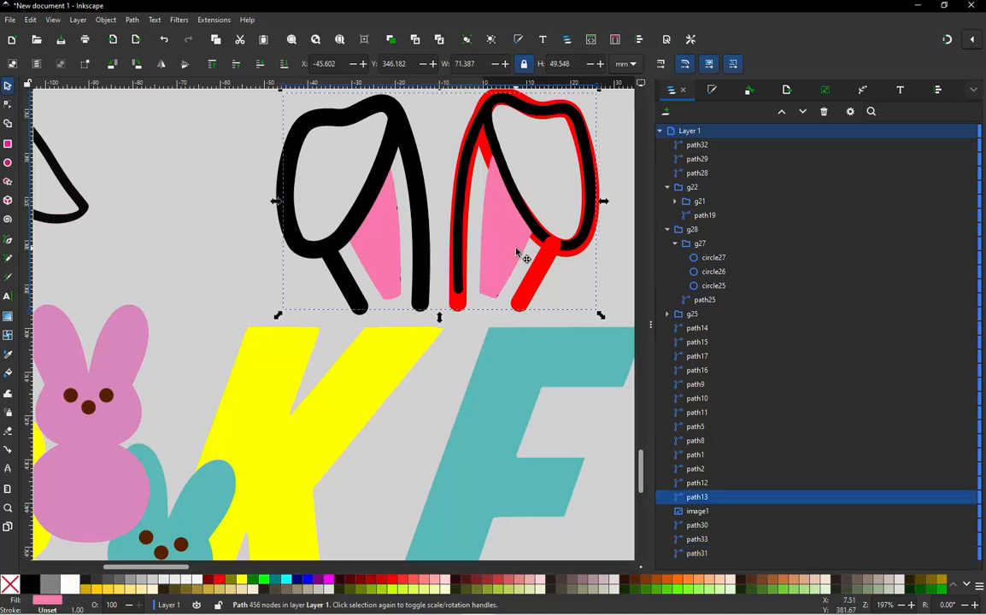
{"action": "left_click", "coordinate": [520, 306]}
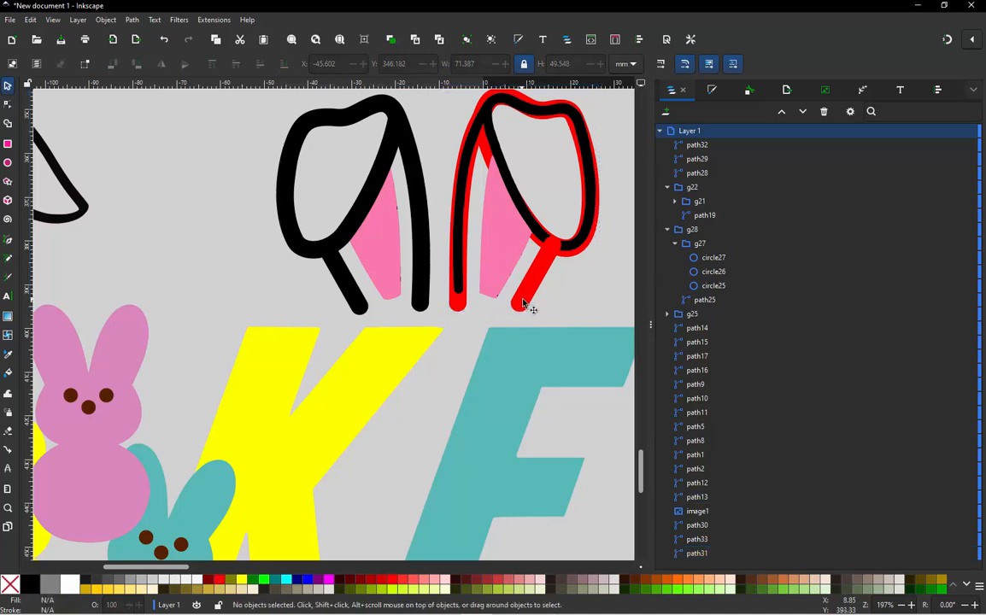
{"action": "left_click", "coordinate": [523, 303]}
{"action": "left_click", "coordinate": [284, 65]}
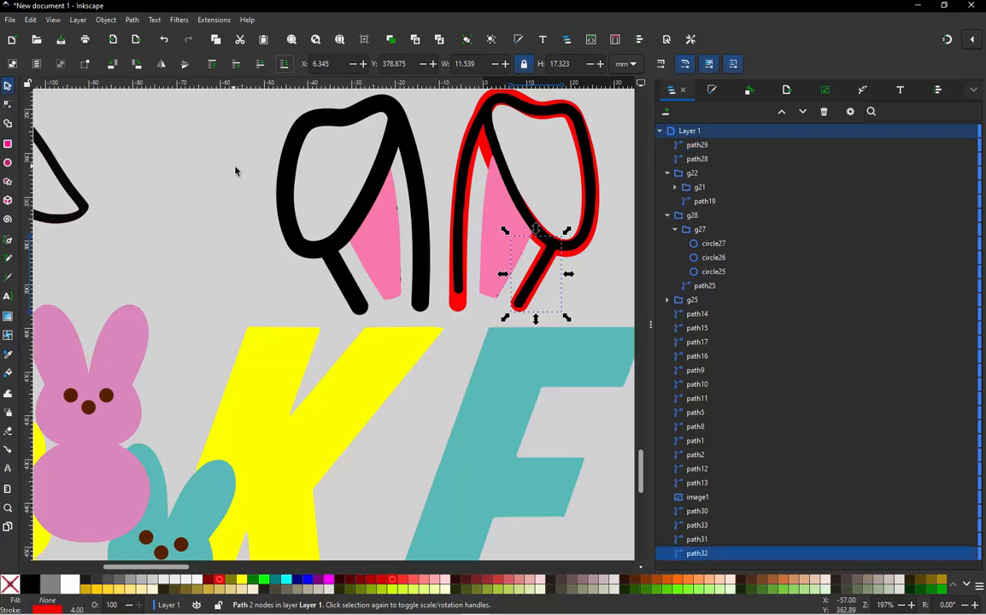
{"action": "left_click", "coordinate": [252, 174]}
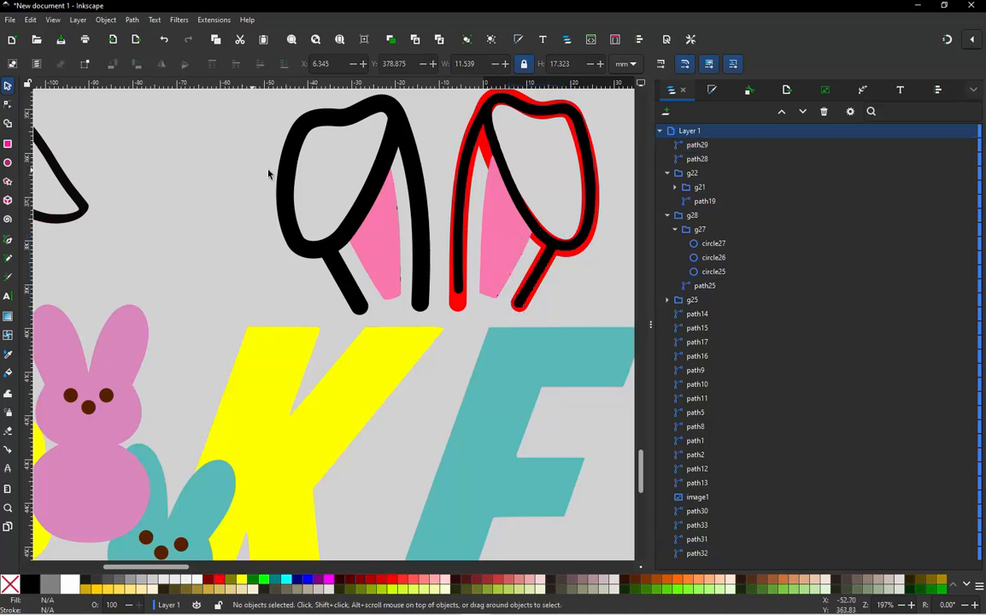
- Pull the old traced black outline of both folded ears off the redrawn ears and delete it
{"action": "left_click", "coordinate": [550, 263]}
{"action": "left_click_drag", "start_coordinate": [549, 261], "coordinate": [406, 262]}
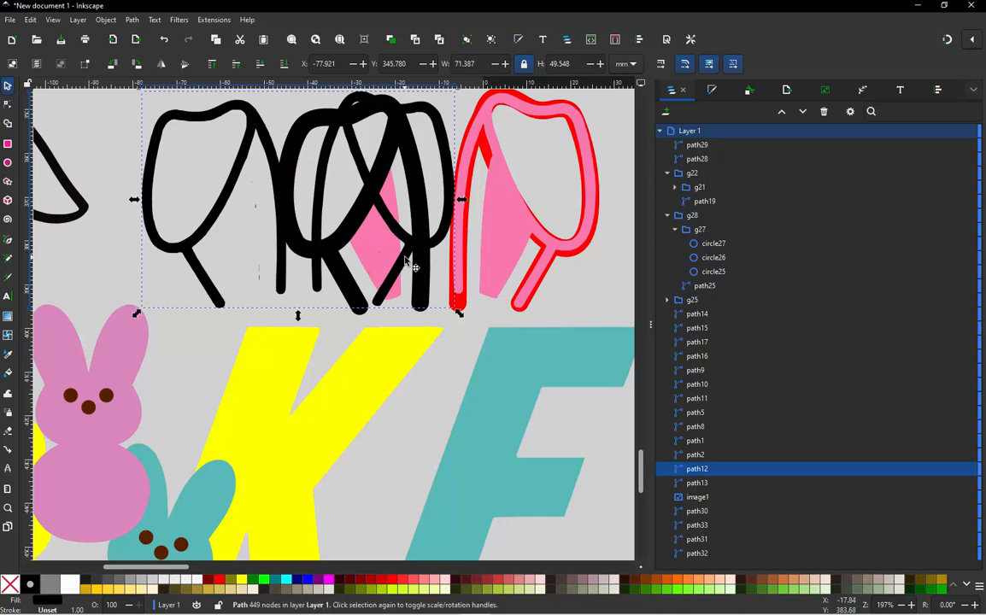
{"action": "key", "text": "Delete"}
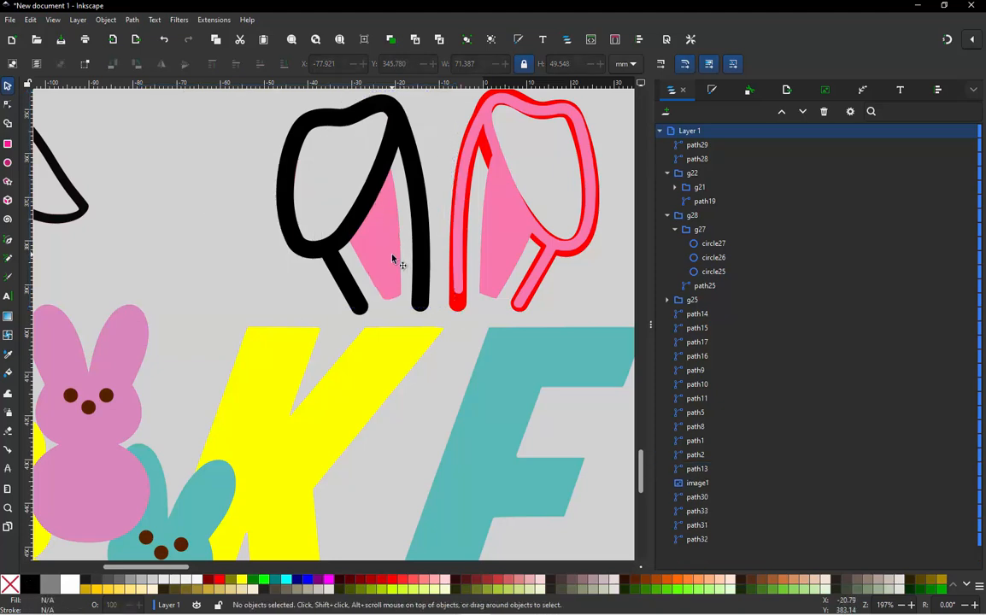
- Delete the old traced pink shape that covers the redrawn folded ears
{"action": "left_click", "coordinate": [504, 251]}
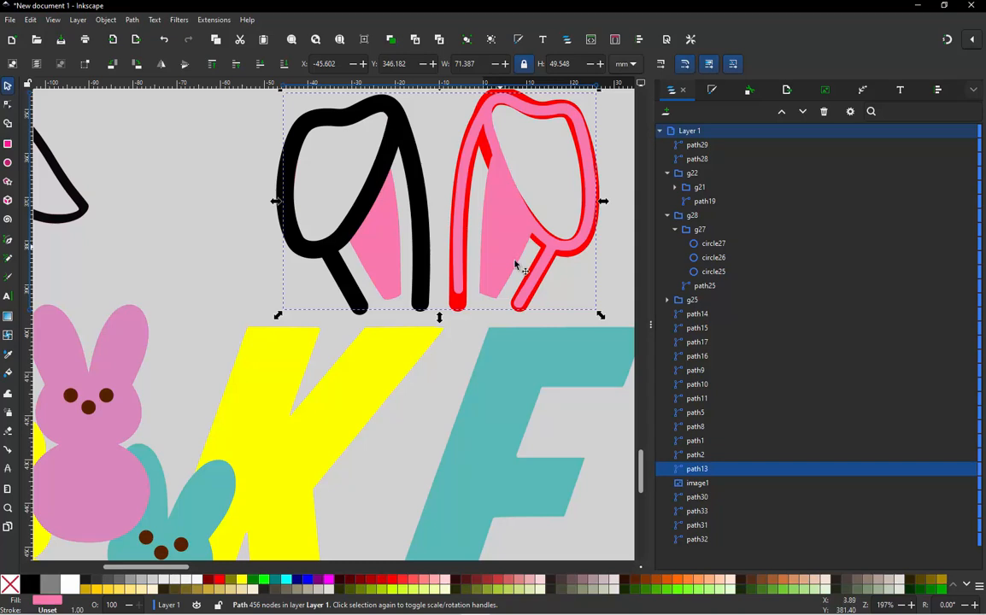
{"action": "key", "text": "Escape"}
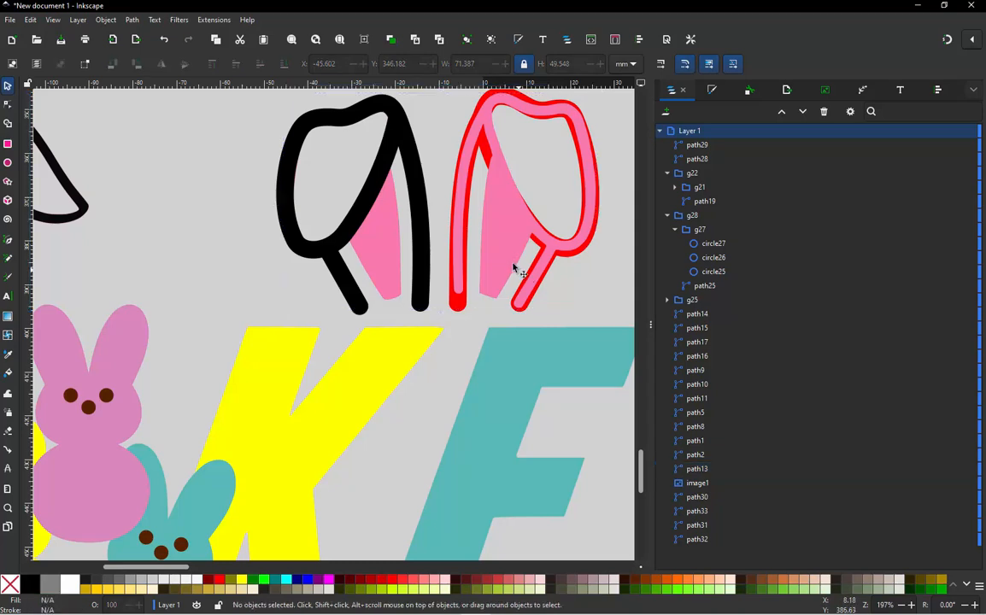
{"action": "left_click", "coordinate": [461, 248]}
{"action": "key", "text": "Delete"}
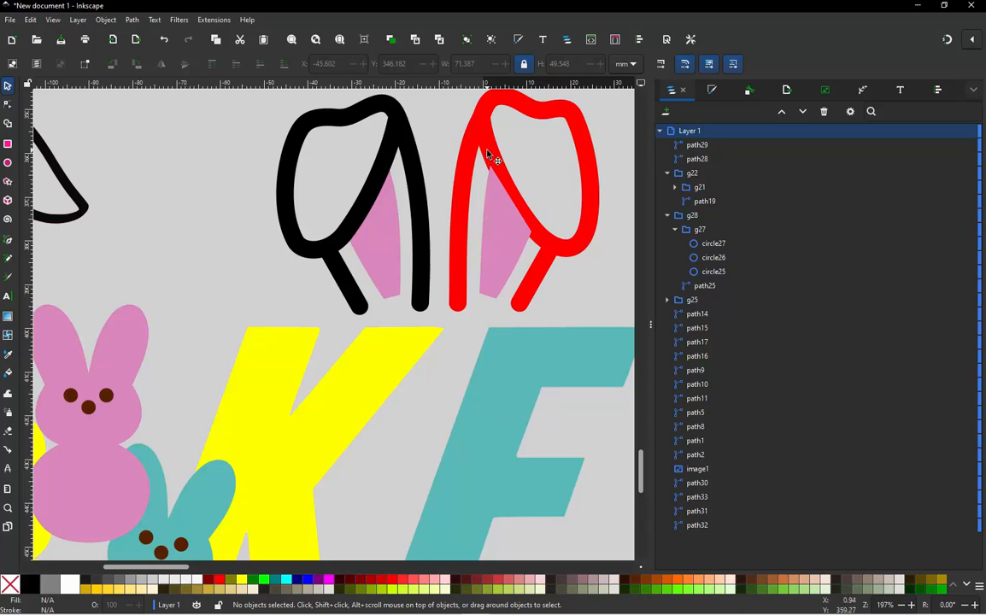
- Lower the pink inner shape of the red folded ear to the bottom of the stacking order
{"action": "left_click", "coordinate": [502, 218]}
{"action": "left_click_drag", "start_coordinate": [504, 217], "coordinate": [548, 249]}
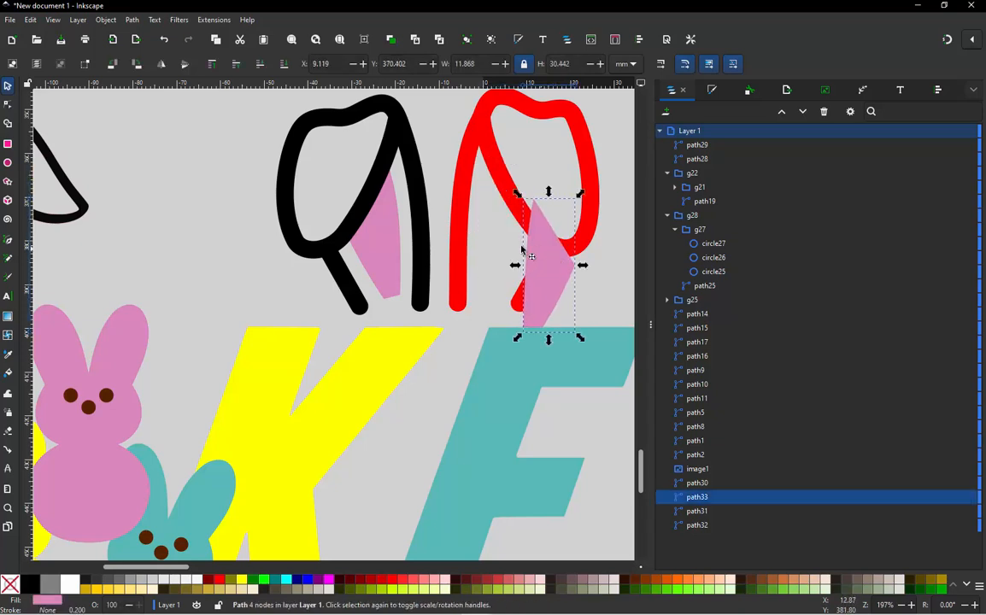
{"action": "key", "text": "ctrl+z"}
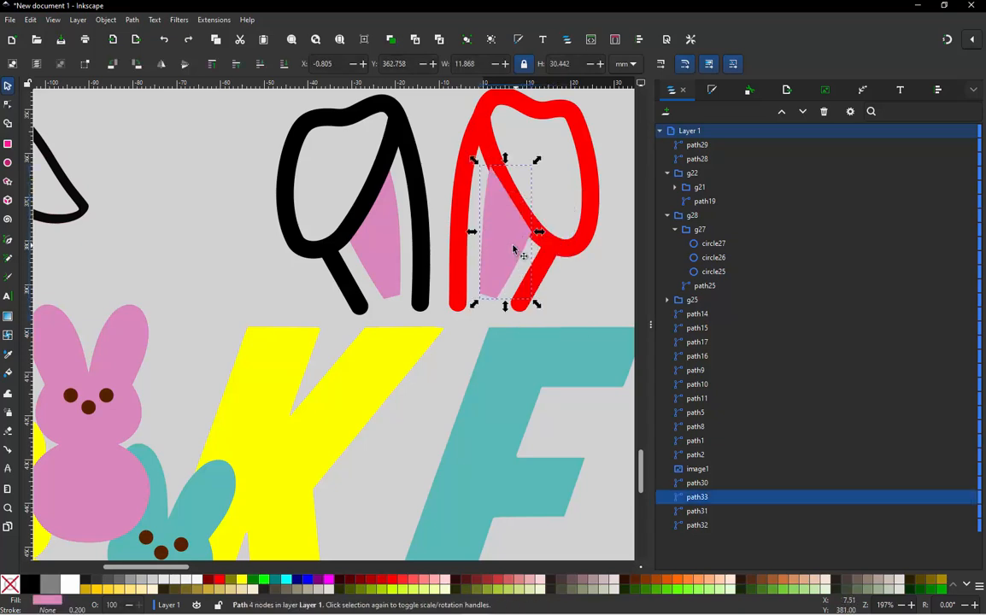
{"action": "left_click", "coordinate": [283, 64]}
{"action": "left_click", "coordinate": [240, 172]}
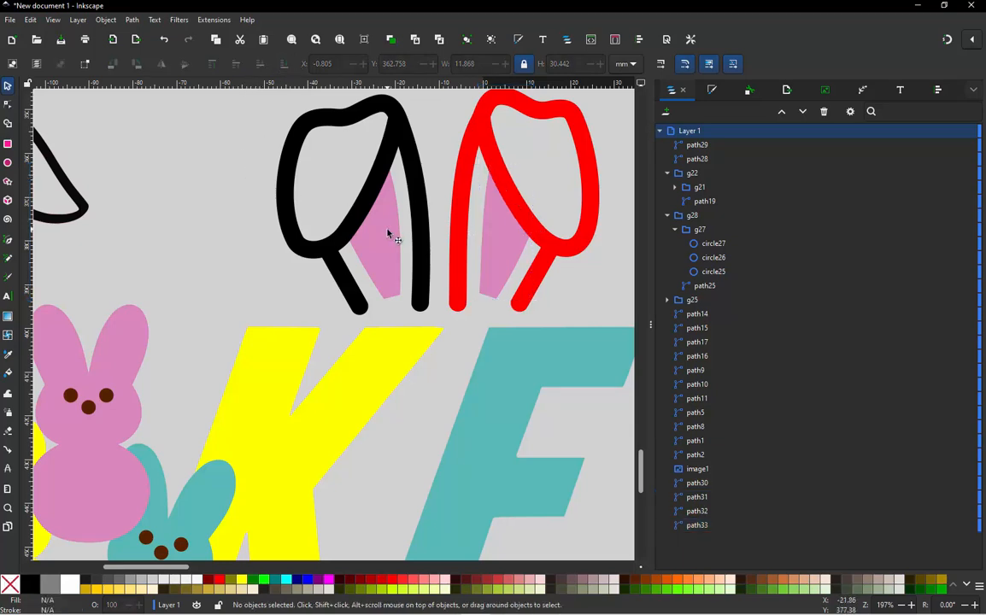
- Pull the black folded ear's outline, short base line and pink inner shape aside one at a time to check them, undoing each move
{"action": "left_click", "coordinate": [325, 244]}
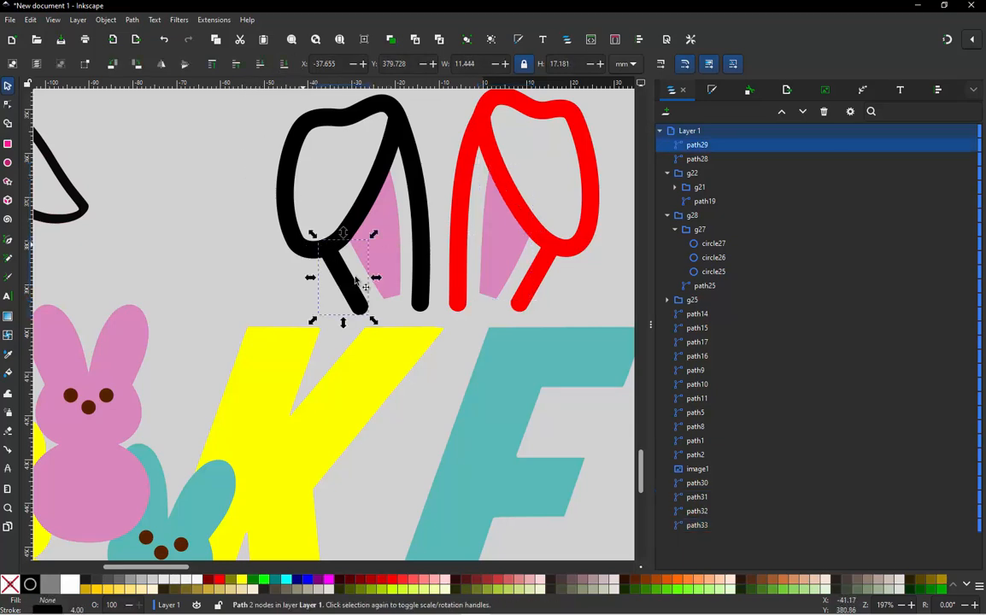
{"action": "left_click", "coordinate": [301, 244]}
{"action": "left_click_drag", "start_coordinate": [286, 216], "coordinate": [214, 257]}
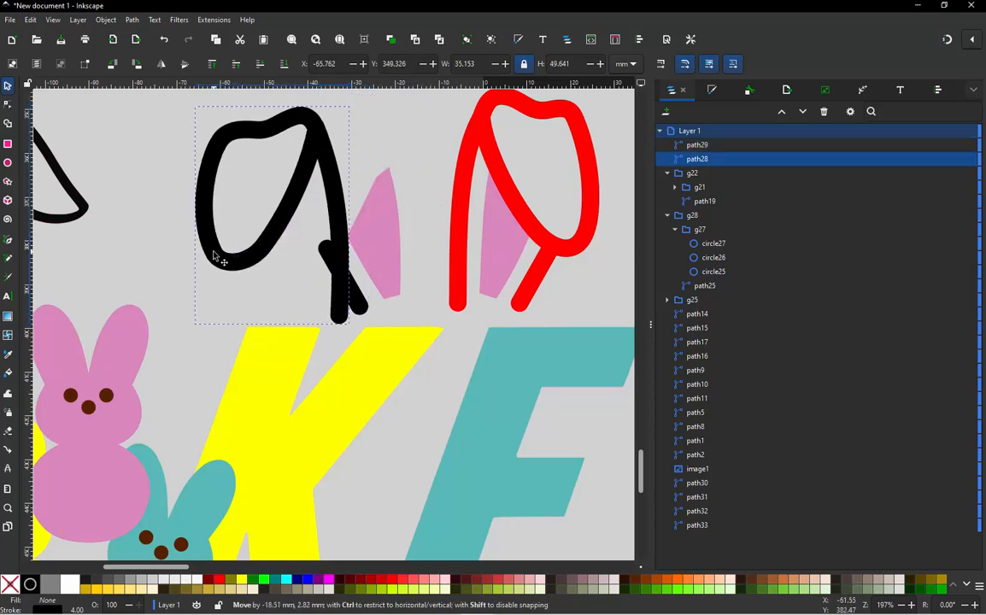
{"action": "key", "text": "ctrl+z"}
{"action": "left_click", "coordinate": [342, 266]}
{"action": "left_click_drag", "start_coordinate": [340, 267], "coordinate": [276, 285]}
{"action": "key", "text": "ctrl+z"}
{"action": "left_click", "coordinate": [390, 241]}
{"action": "left_click_drag", "start_coordinate": [389, 242], "coordinate": [359, 246]}
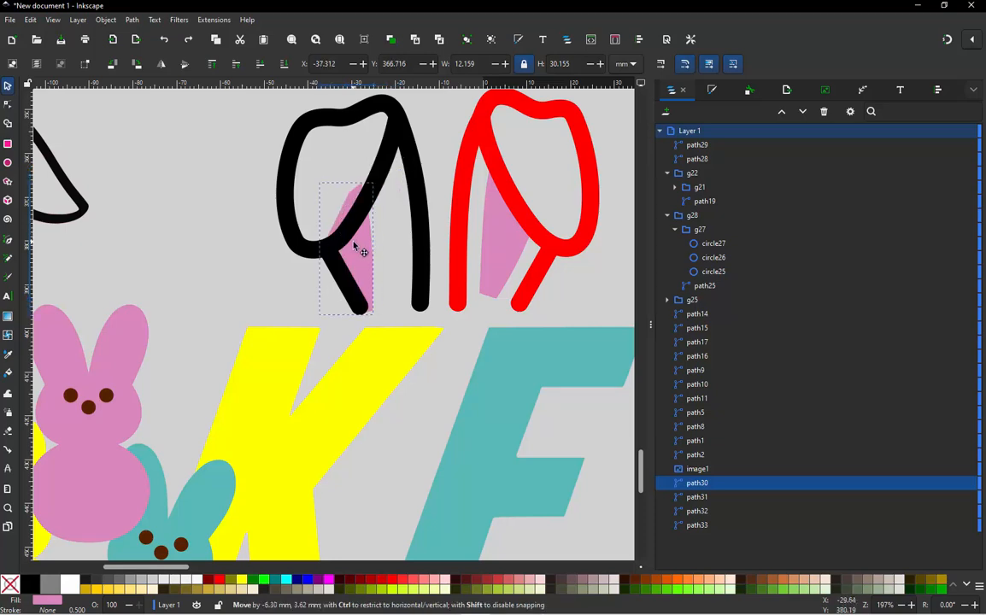
{"action": "key", "text": "ctrl+z"}
{"action": "left_click", "coordinate": [236, 259]}
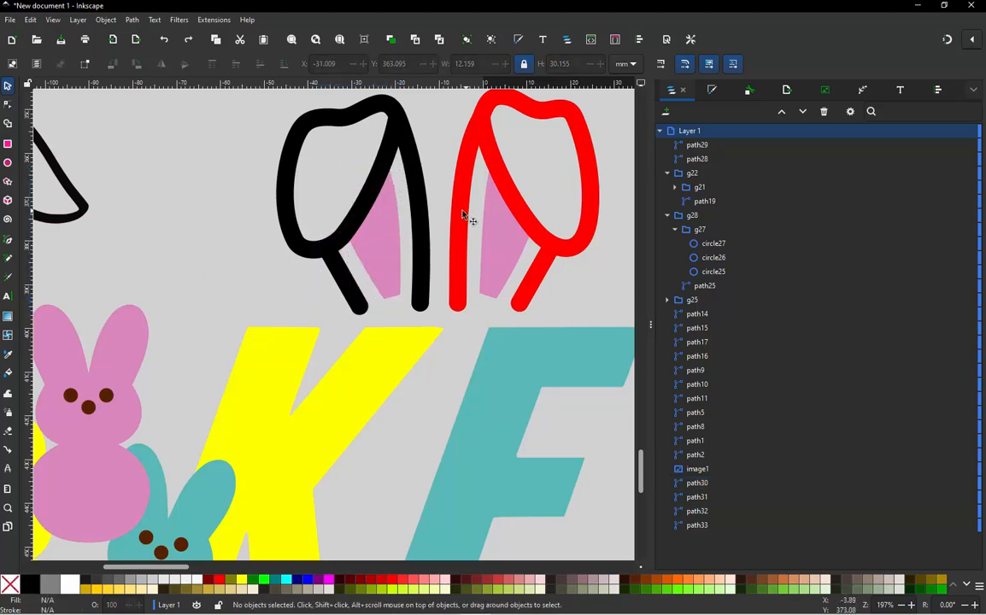
- Recolour the stroke of the red folded ear's outline and its short base line to black
{"action": "left_click", "coordinate": [462, 215]}
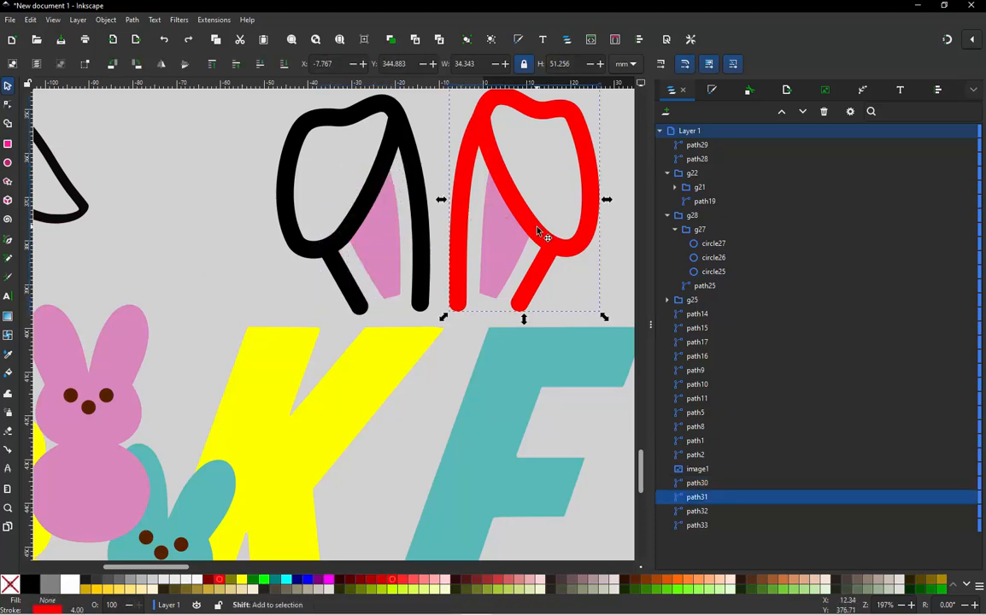
{"action": "key", "text": "Escape"}
{"action": "left_click", "coordinate": [551, 247]}
{"action": "left_click", "coordinate": [547, 274], "text": "shift"}
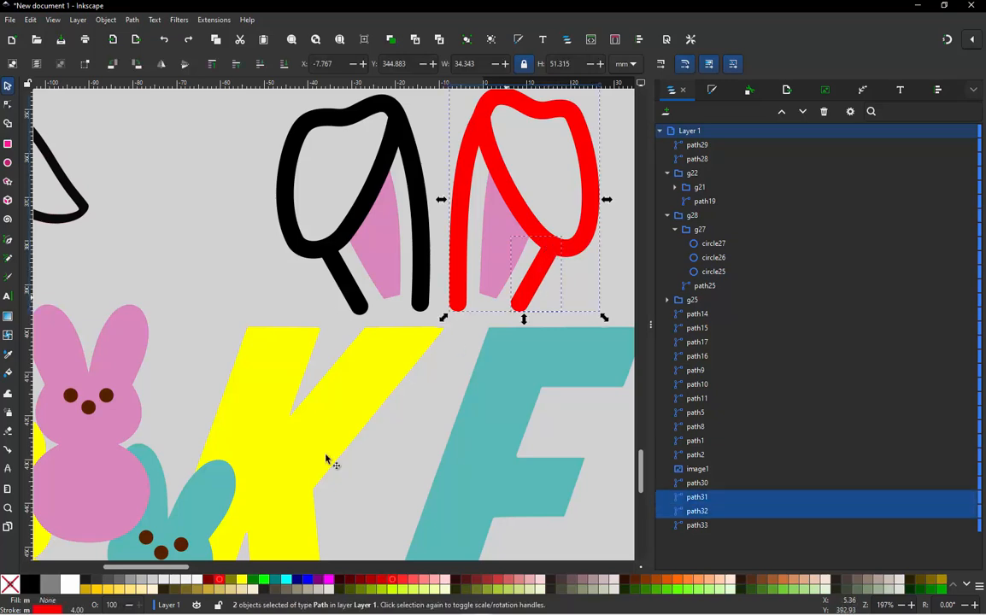
{"action": "left_click", "coordinate": [30, 584], "text": "shift"}
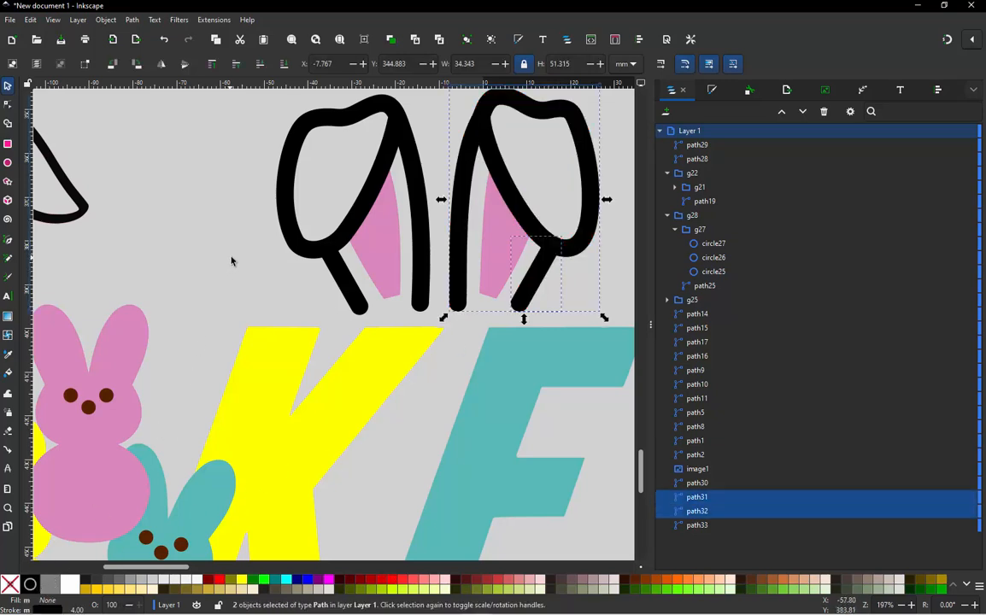
{"action": "key", "text": "Escape"}
- Set the stroke width of both folded ears' outlines and short base lines to 3 mm
{"action": "scroll", "coordinate": [457, 224], "scroll_direction": "down", "scroll_amount": 2}
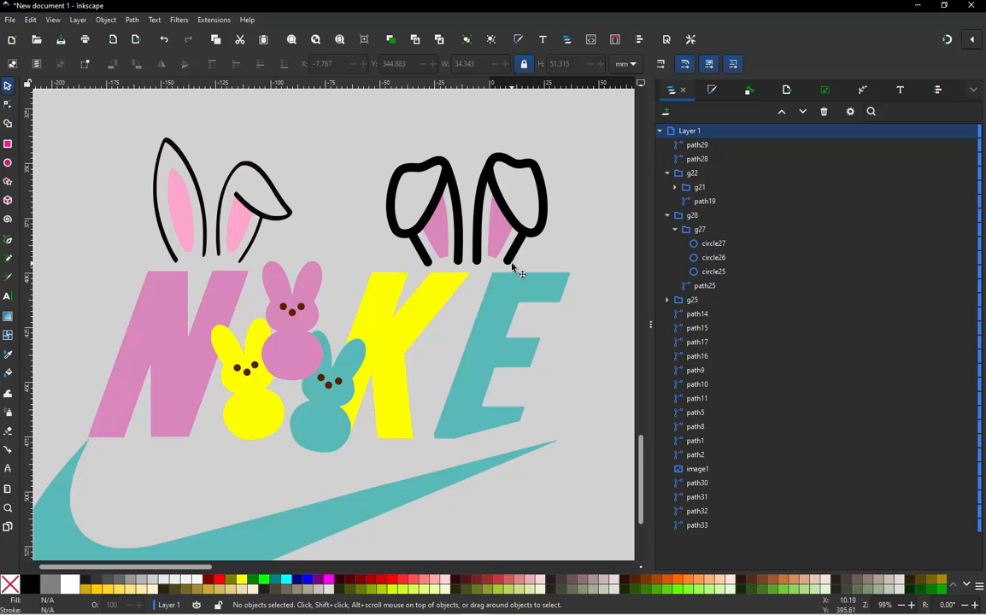
{"action": "scroll", "coordinate": [467, 183], "scroll_direction": "up", "scroll_amount": 2}
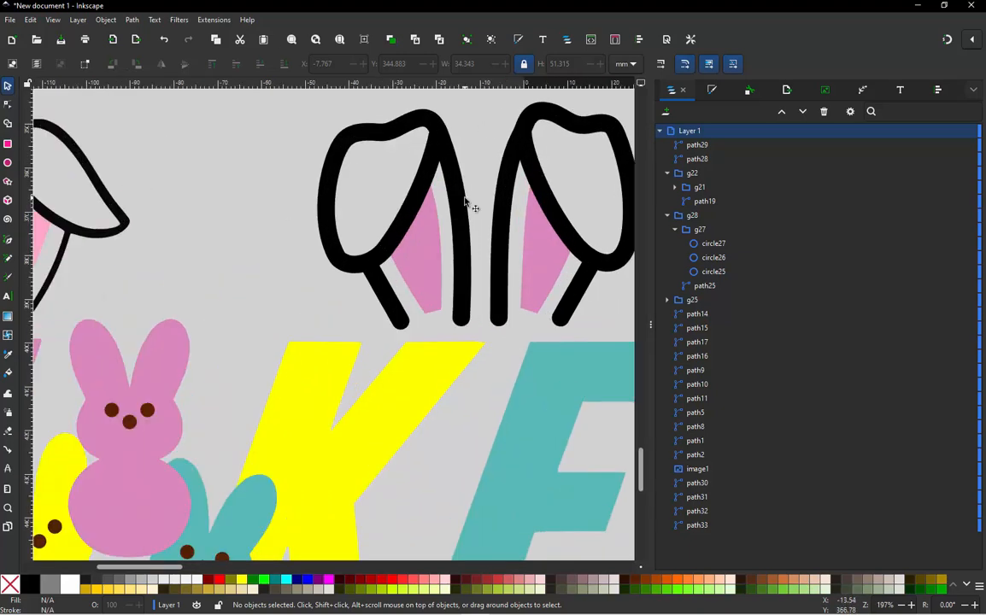
{"action": "left_click", "coordinate": [464, 208]}
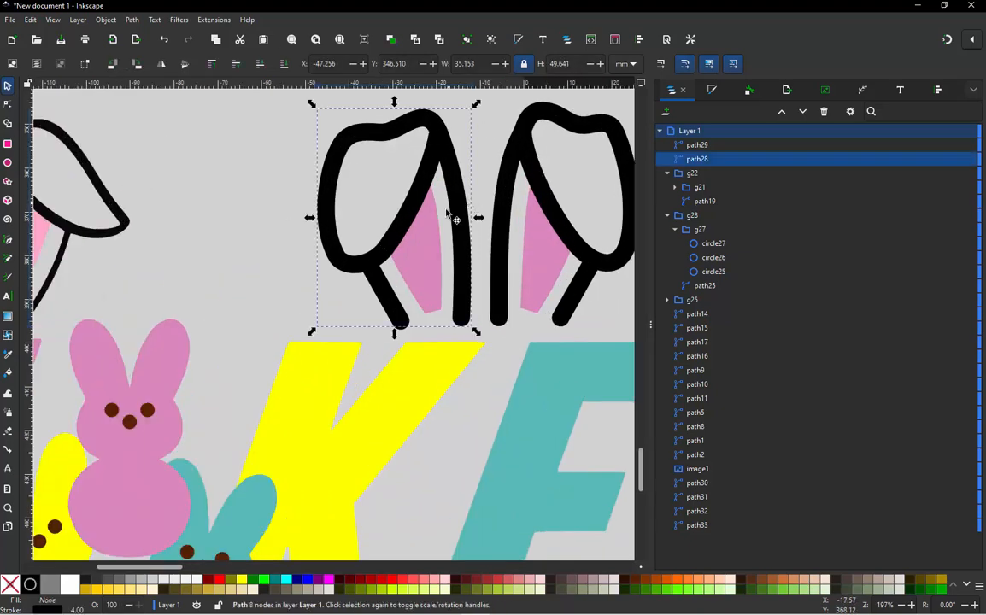
{"action": "left_click", "coordinate": [390, 297], "text": "shift"}
{"action": "left_click", "coordinate": [561, 224], "text": "shift"}
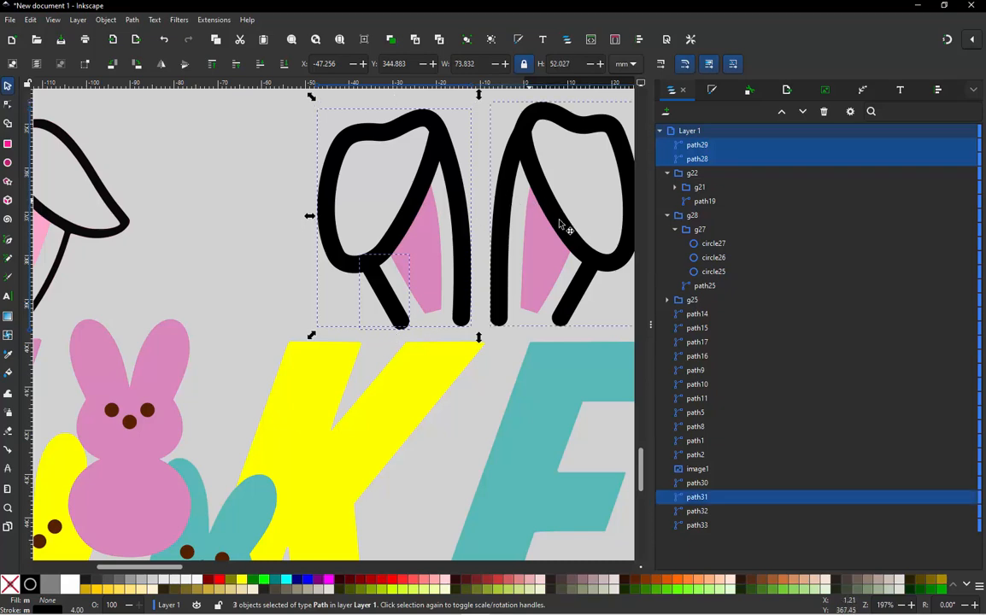
{"action": "left_click", "coordinate": [581, 299], "text": "shift"}
{"action": "left_click", "coordinate": [711, 90]}
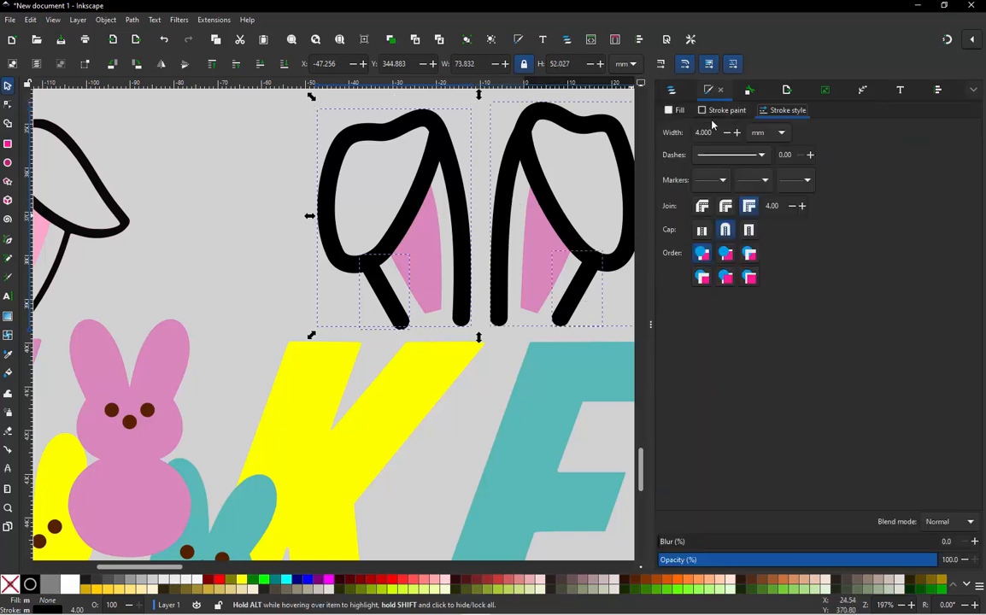
{"action": "left_click_drag", "start_coordinate": [713, 128], "coordinate": [676, 140]}
{"action": "key", "text": "Return"}
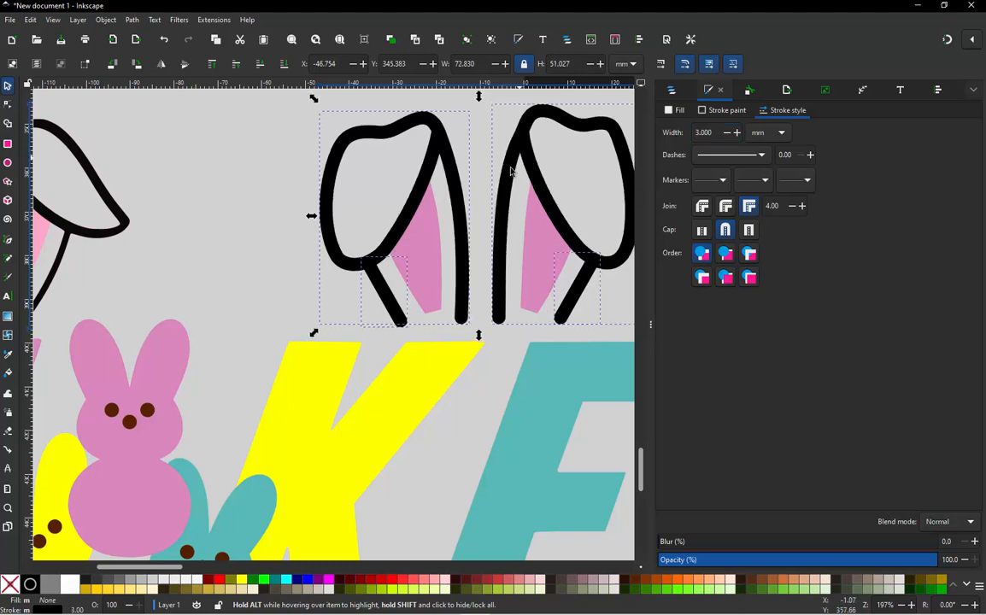
{"action": "scroll", "coordinate": [511, 172], "scroll_direction": "down", "scroll_amount": 2}
{"action": "left_click", "coordinate": [374, 185]}
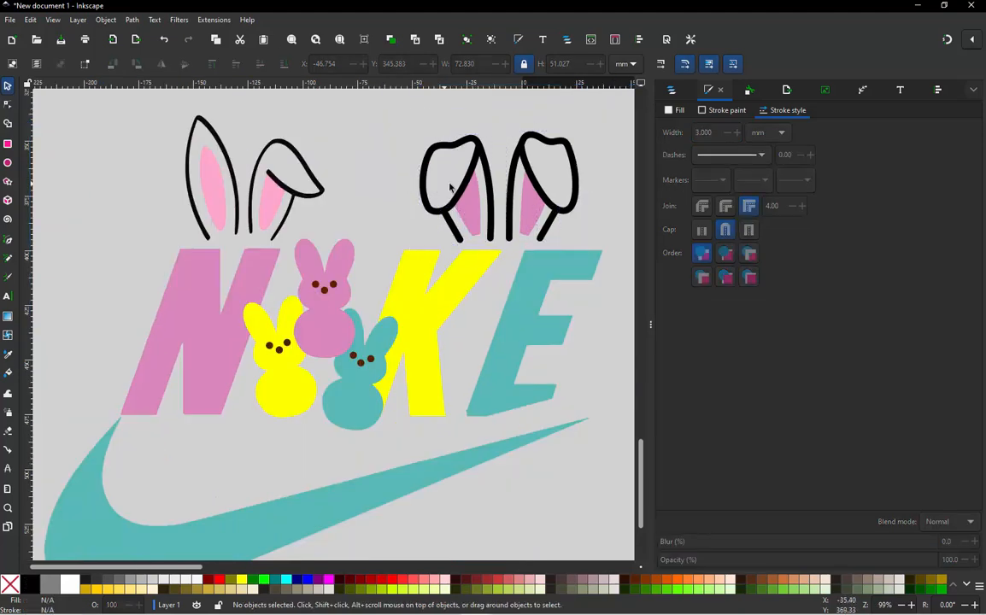
- Draw an open three-node path over the upright ear above the N, from its outer base end through the tip to its inner base end
{"action": "scroll", "coordinate": [525, 162], "scroll_direction": "up", "scroll_amount": 2}
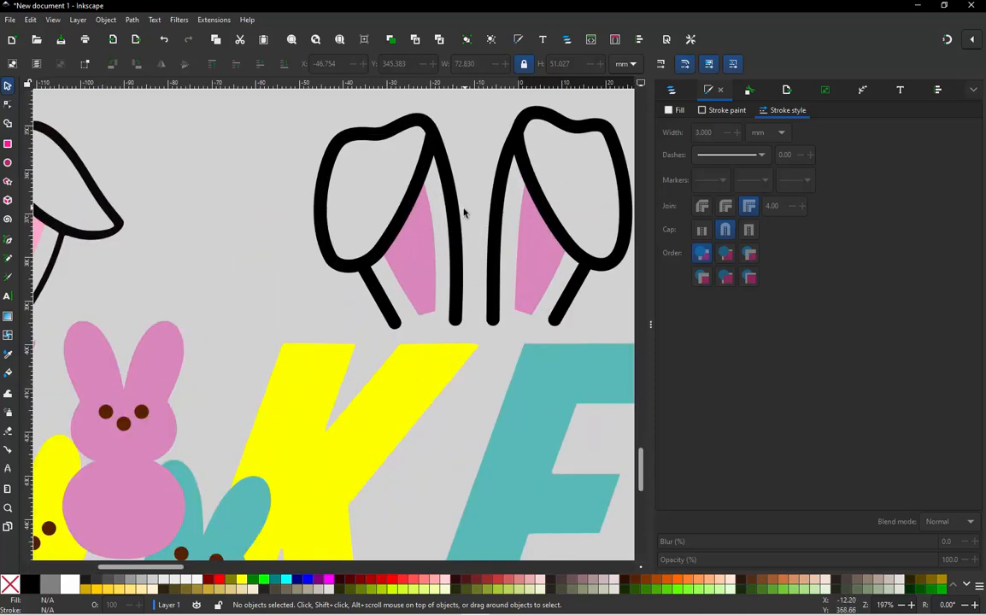
{"action": "scroll", "coordinate": [464, 212], "scroll_direction": "down", "scroll_amount": 2}
{"action": "scroll", "coordinate": [387, 227], "scroll_direction": "up", "scroll_amount": 1}
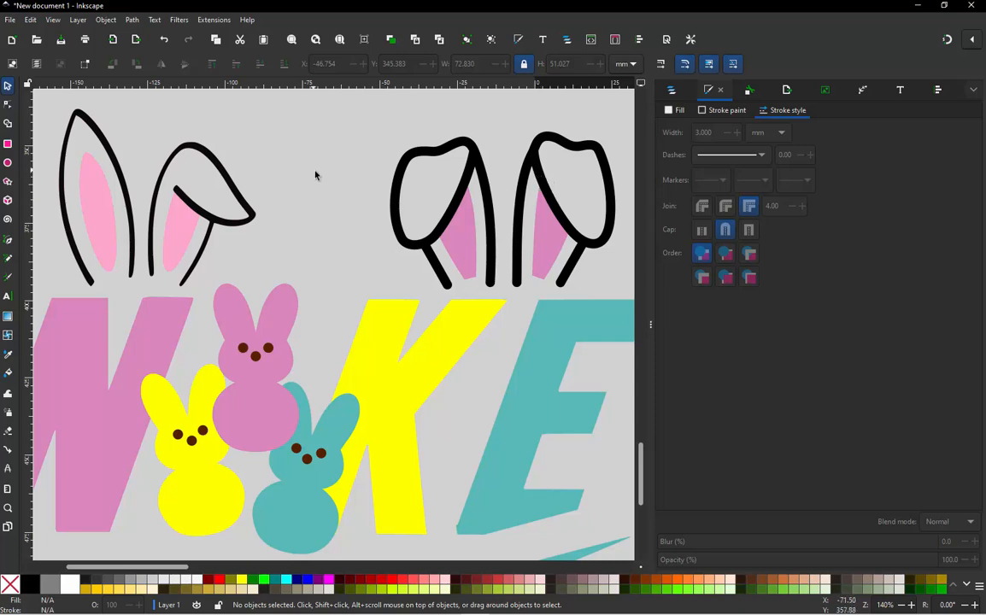
{"action": "scroll", "coordinate": [353, 231], "scroll_direction": "down", "scroll_amount": 1}
{"action": "scroll", "coordinate": [181, 219], "scroll_direction": "up", "scroll_amount": 2}
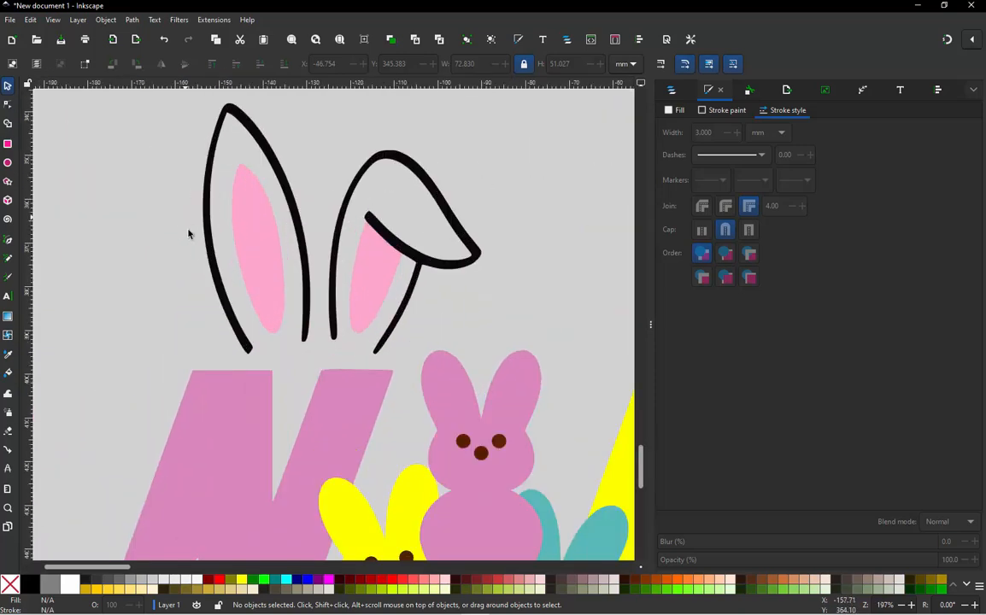
{"action": "scroll", "coordinate": [257, 342], "scroll_direction": "up", "scroll_amount": 1}
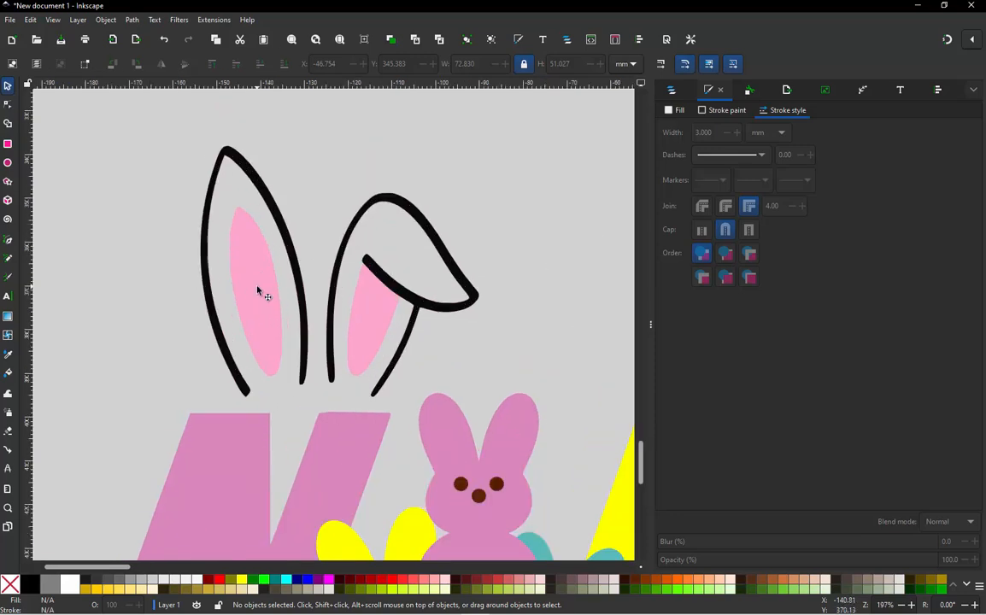
{"action": "key", "text": "b"}
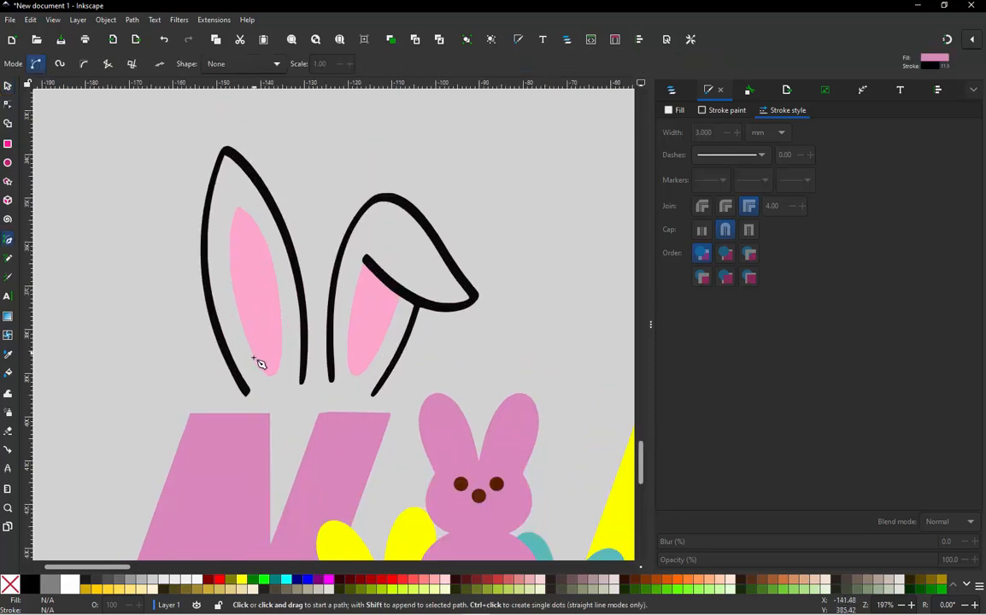
{"action": "left_click", "coordinate": [245, 392]}
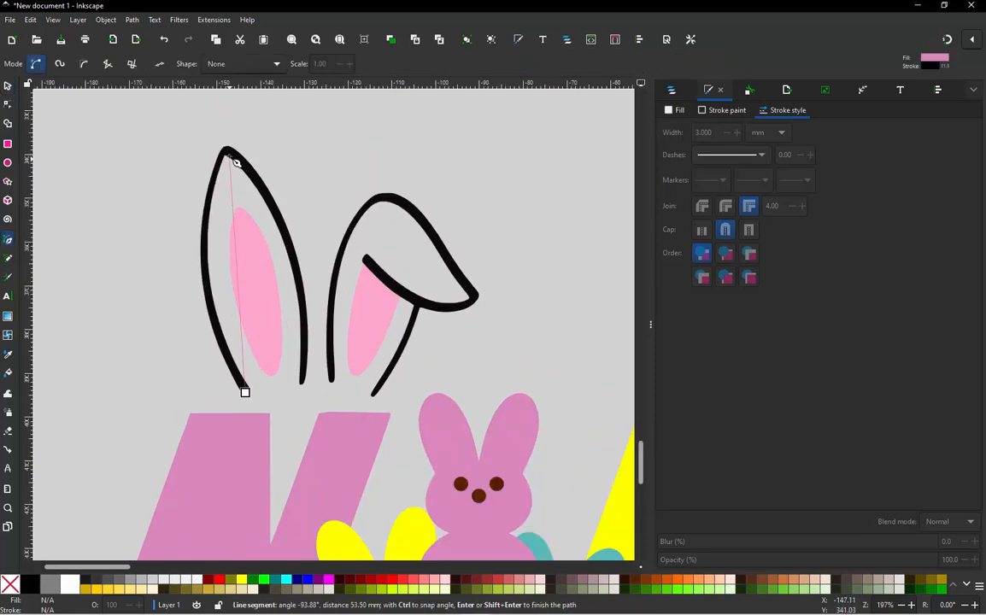
{"action": "left_click", "coordinate": [227, 152]}
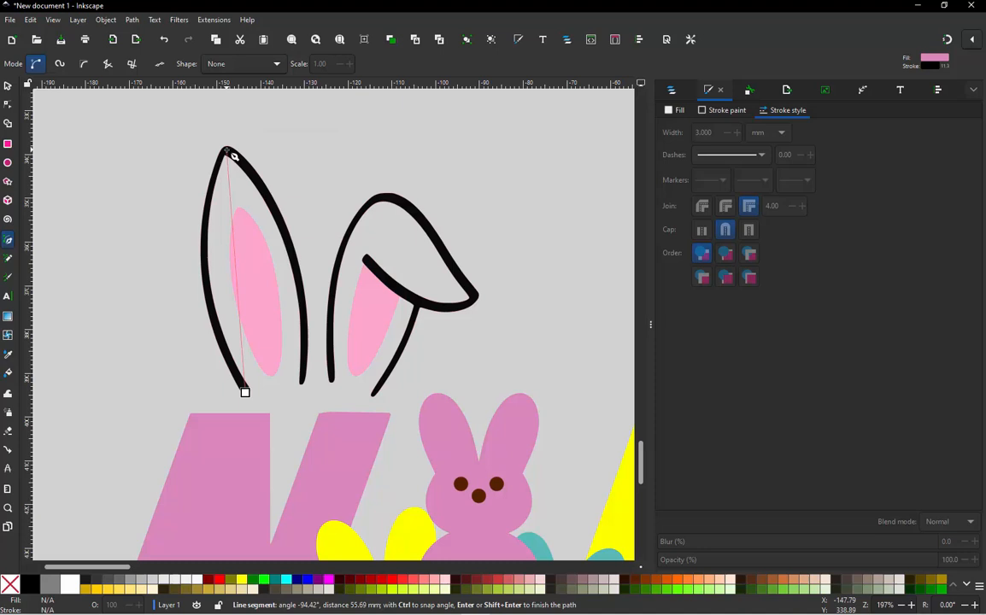
{"action": "double_click", "coordinate": [300, 383]}
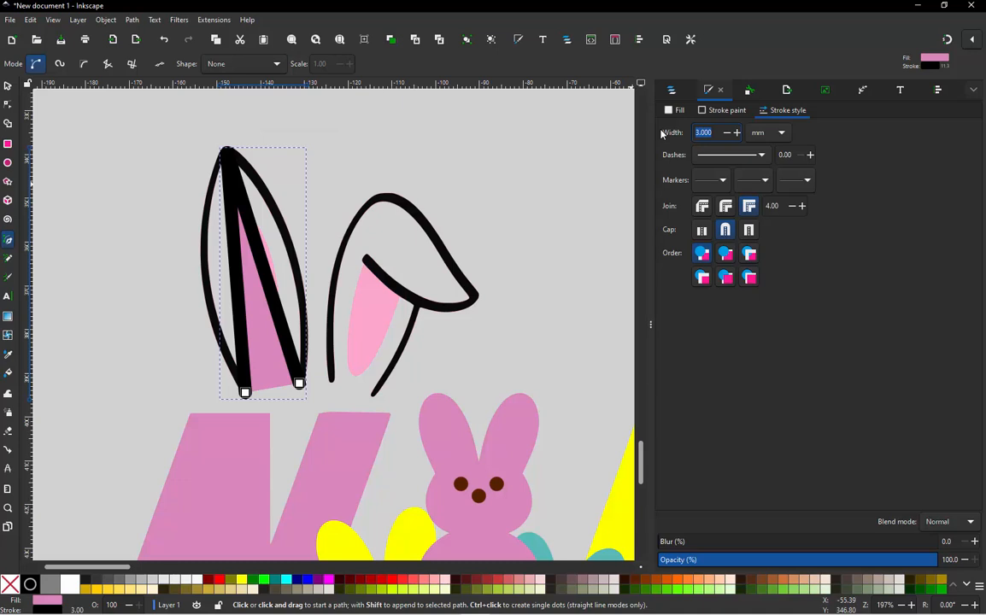
- Give the new upright ear path a 0.2 mm red stroke and no fill
{"action": "key", "text": "Return"}
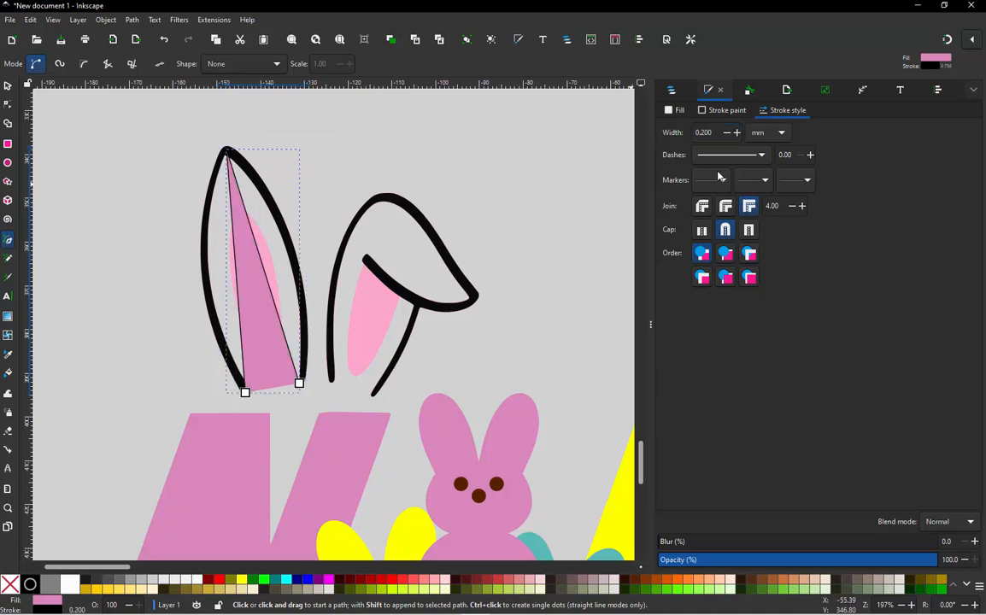
{"action": "left_click", "coordinate": [393, 580]}
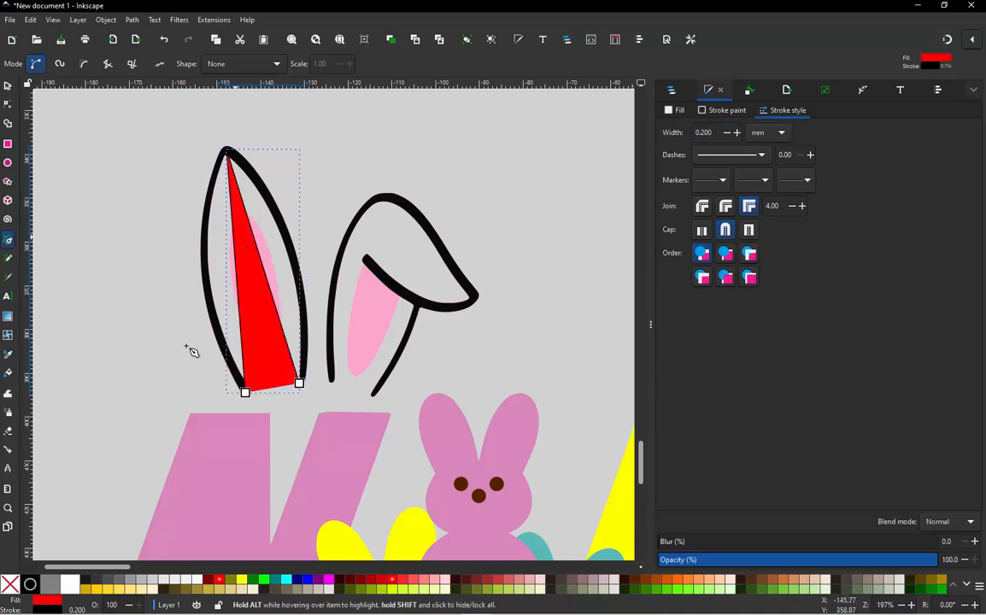
{"action": "left_click", "coordinate": [11, 584]}
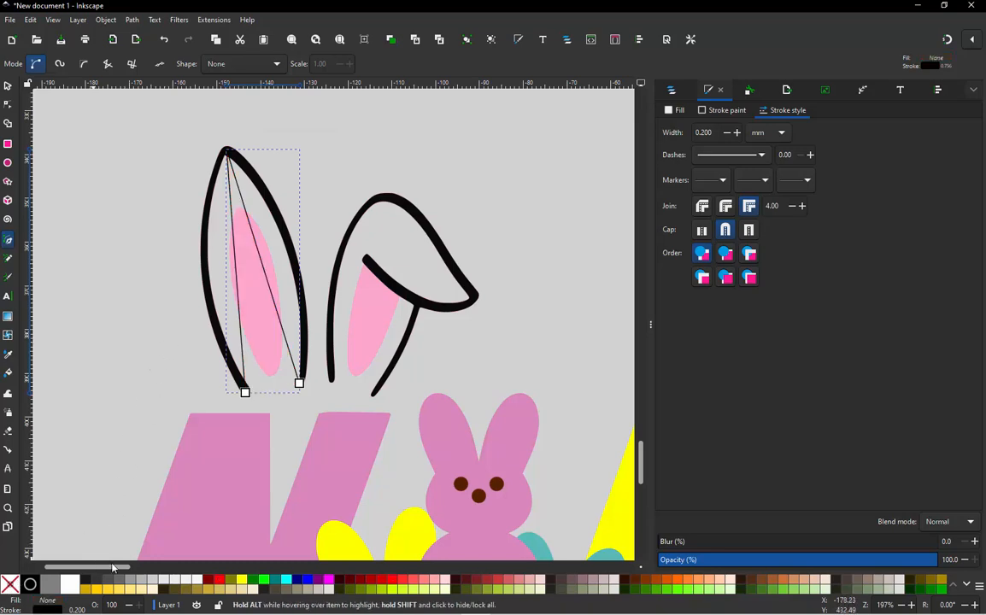
{"action": "left_click", "coordinate": [220, 580], "text": "shift"}
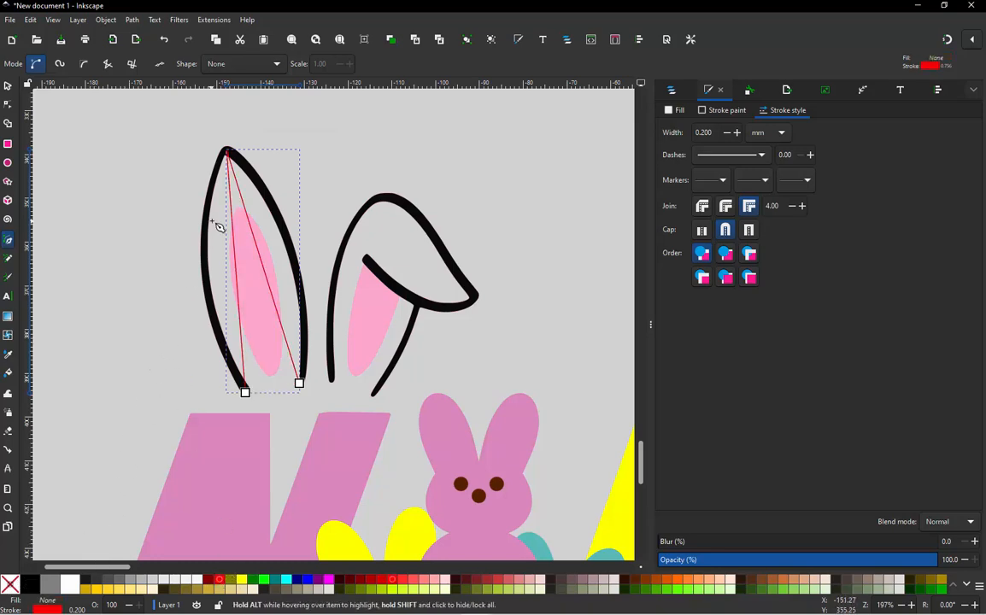
- Bend both straight segments of the red path to follow the traced black outline of the upright ear
{"action": "scroll", "coordinate": [220, 227], "scroll_direction": "up", "scroll_amount": 2}
{"action": "key", "text": "n"}
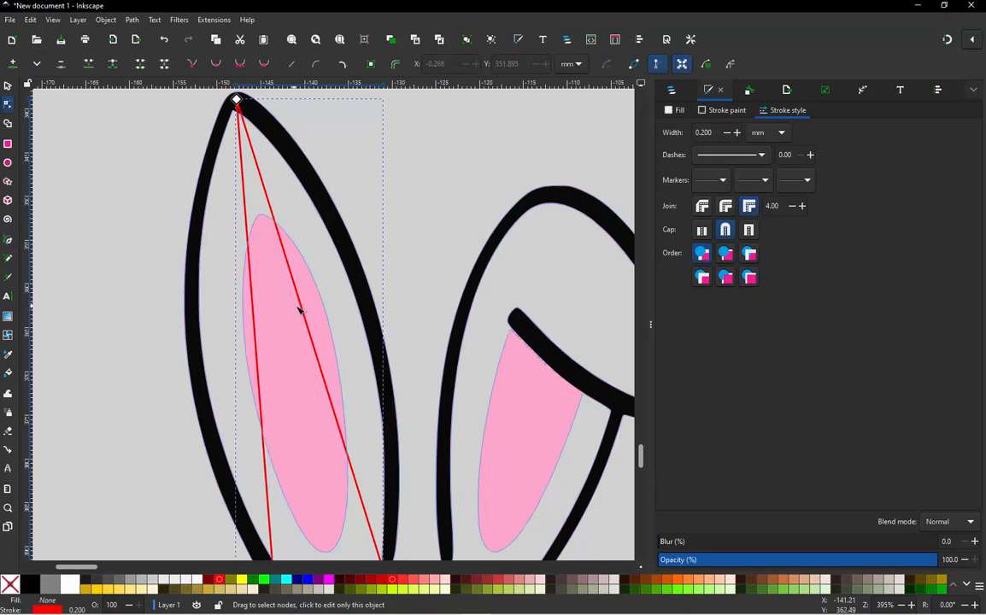
{"action": "left_click_drag", "start_coordinate": [307, 319], "coordinate": [352, 301]}
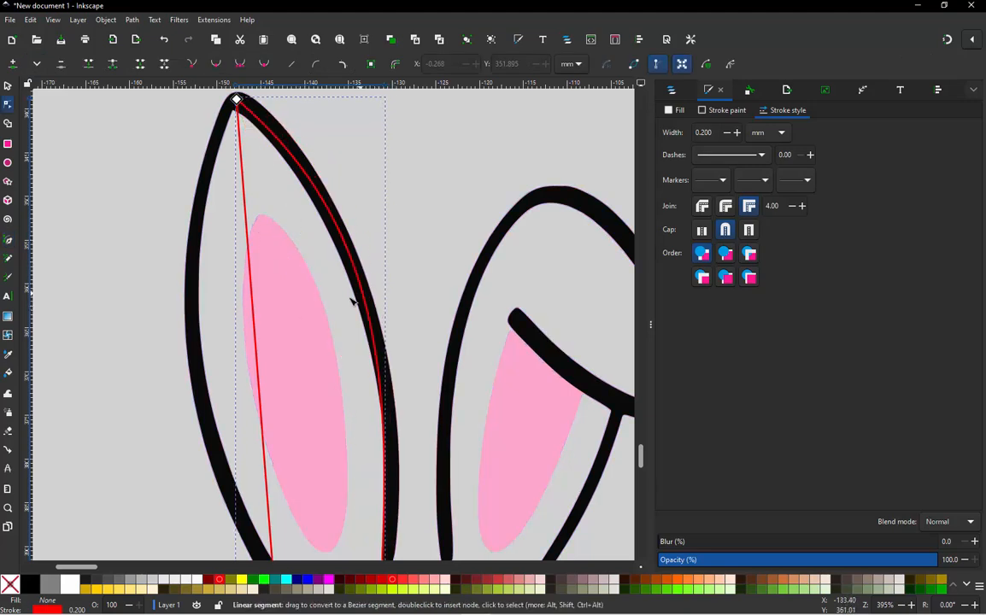
{"action": "left_click_drag", "start_coordinate": [254, 336], "coordinate": [196, 357]}
- Adjust the curve handle of the path's inner base node and move the node onto the end of the traced black outline
{"action": "scroll", "coordinate": [257, 196], "scroll_direction": "down", "scroll_amount": 1}
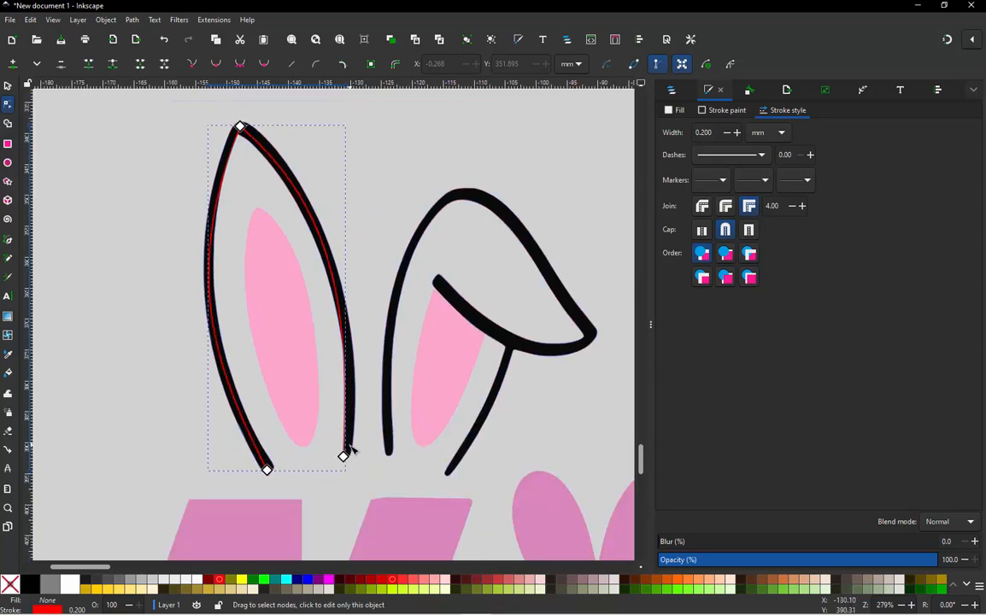
{"action": "left_click", "coordinate": [344, 456]}
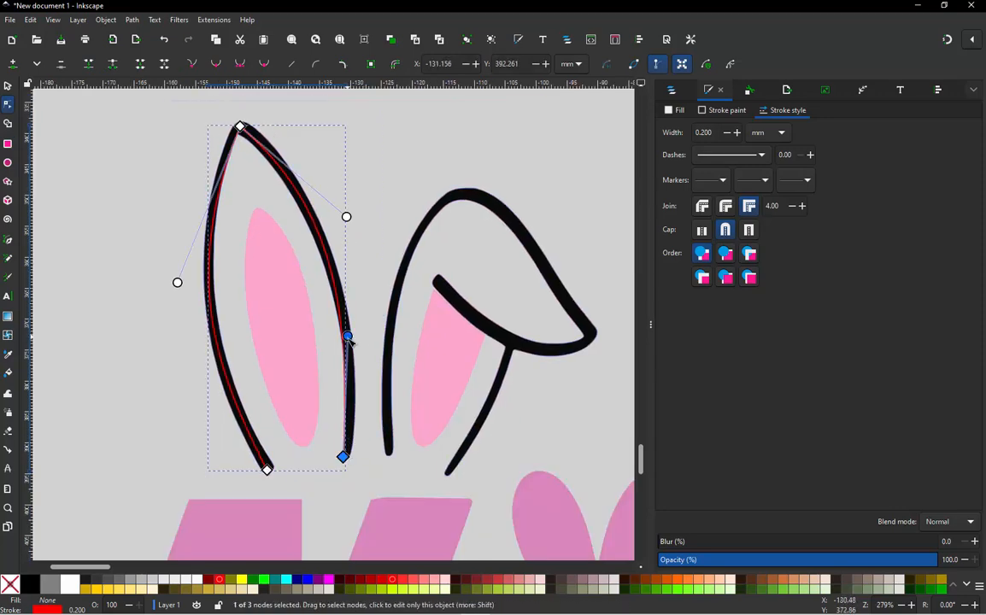
{"action": "left_click_drag", "start_coordinate": [347, 336], "coordinate": [359, 366]}
{"action": "scroll", "coordinate": [346, 461], "scroll_direction": "up", "scroll_amount": 5}
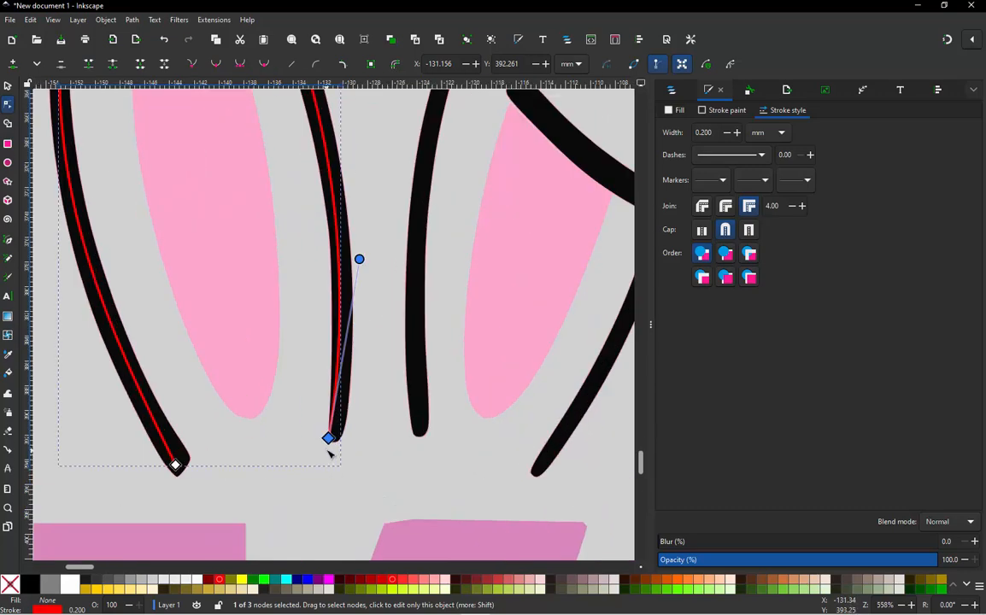
{"action": "left_click_drag", "start_coordinate": [336, 420], "coordinate": [351, 424]}
{"action": "scroll", "coordinate": [386, 472], "scroll_direction": "down", "scroll_amount": 3}
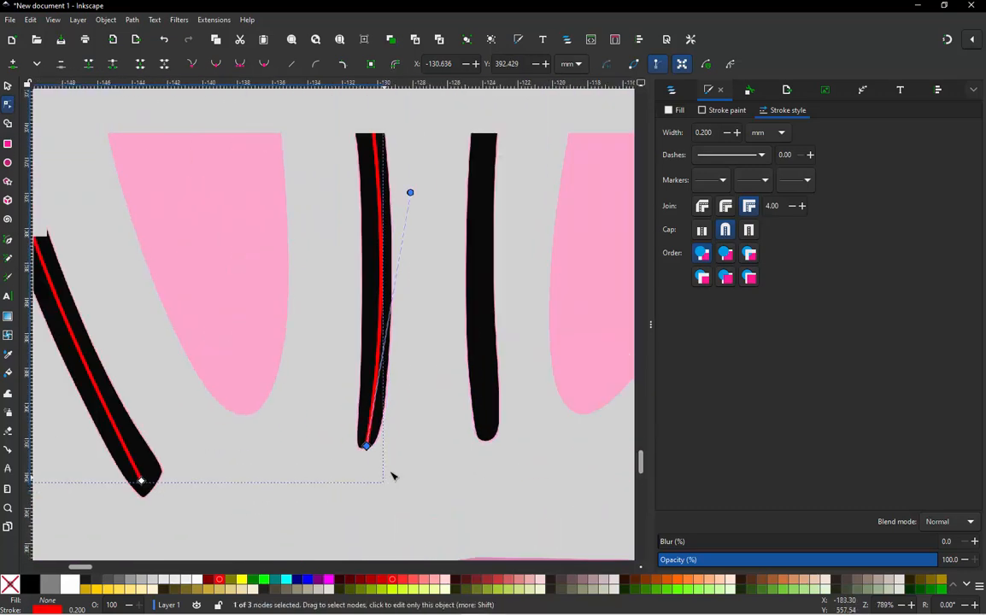
- Draw a closed three-node path over the upright ear's pink inner shape, with two nodes at its base and one at its tip
{"action": "scroll", "coordinate": [315, 362], "scroll_direction": "down", "scroll_amount": 1}
{"action": "scroll", "coordinate": [310, 369], "scroll_direction": "down", "scroll_amount": 2}
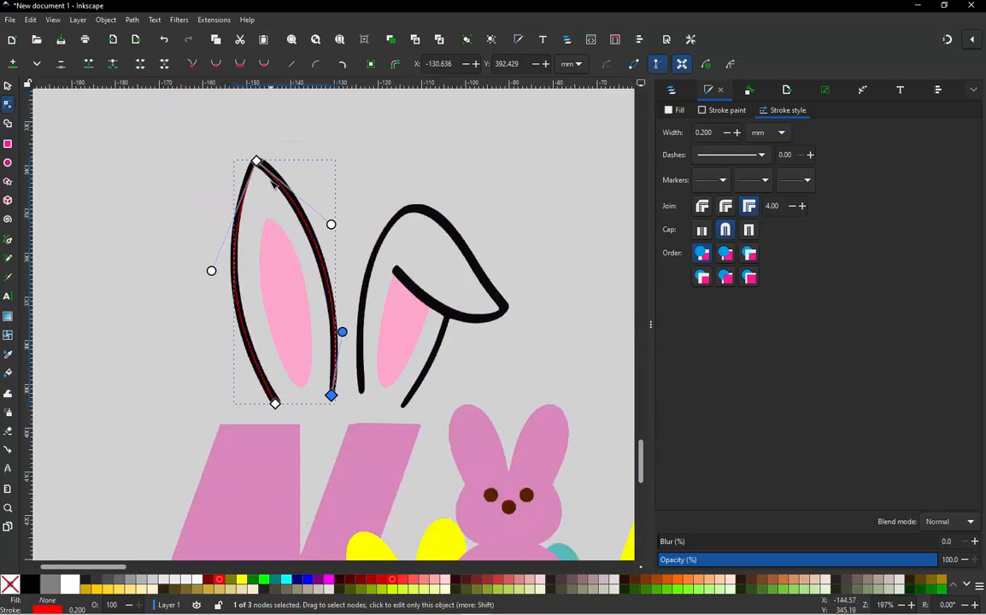
{"action": "scroll", "coordinate": [261, 163], "scroll_direction": "up", "scroll_amount": 4}
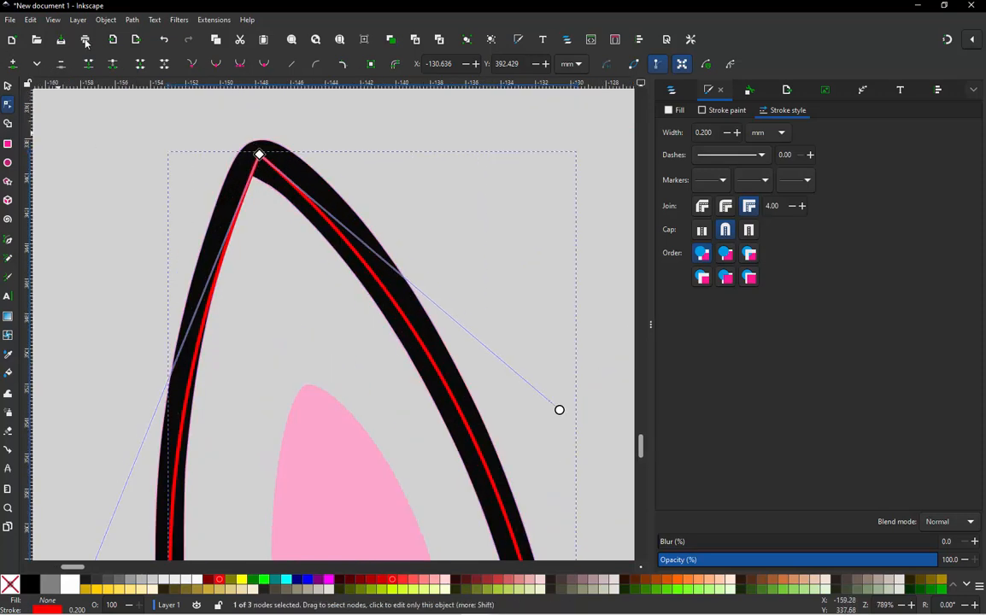
{"action": "left_click", "coordinate": [149, 124]}
{"action": "scroll", "coordinate": [183, 139], "scroll_direction": "down", "scroll_amount": 3}
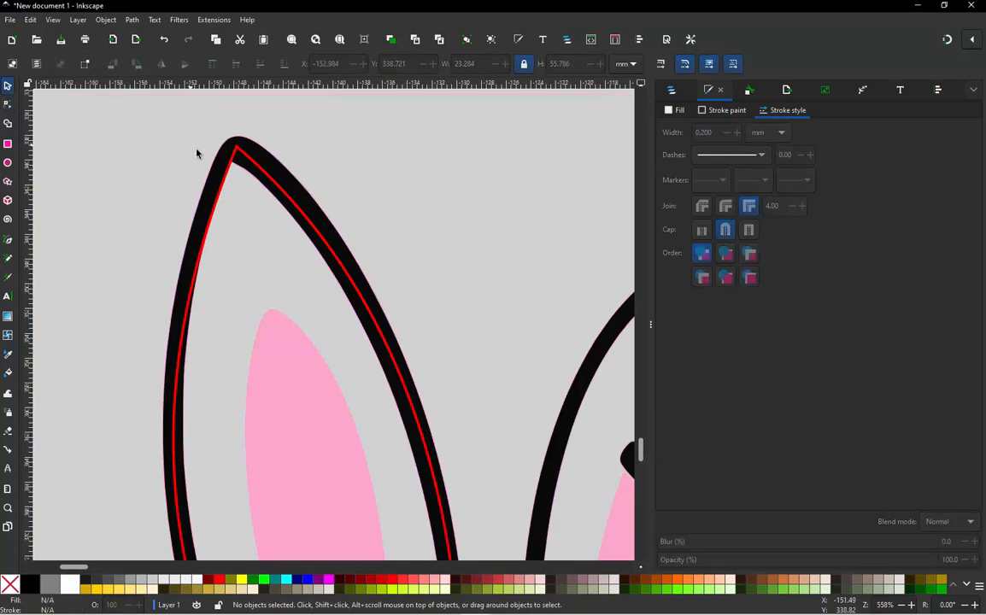
{"action": "scroll", "coordinate": [299, 495], "scroll_direction": "up", "scroll_amount": 1}
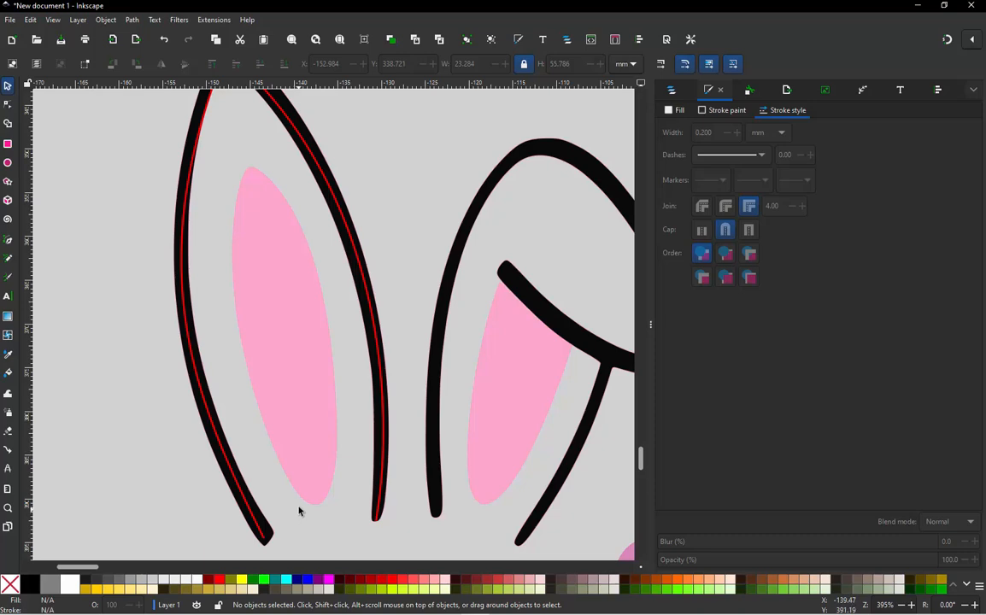
{"action": "key", "text": "b"}
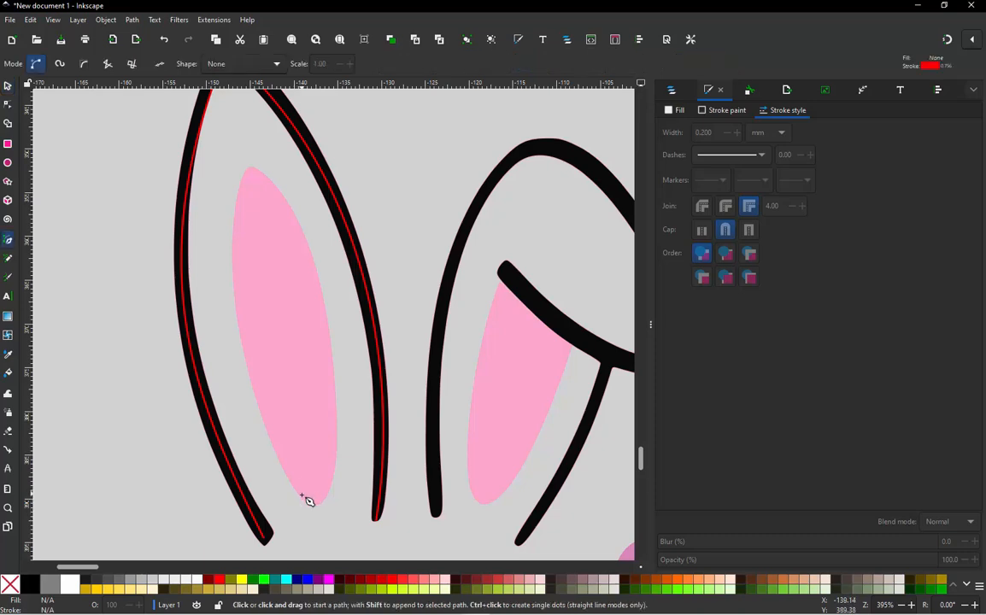
{"action": "left_click", "coordinate": [305, 505]}
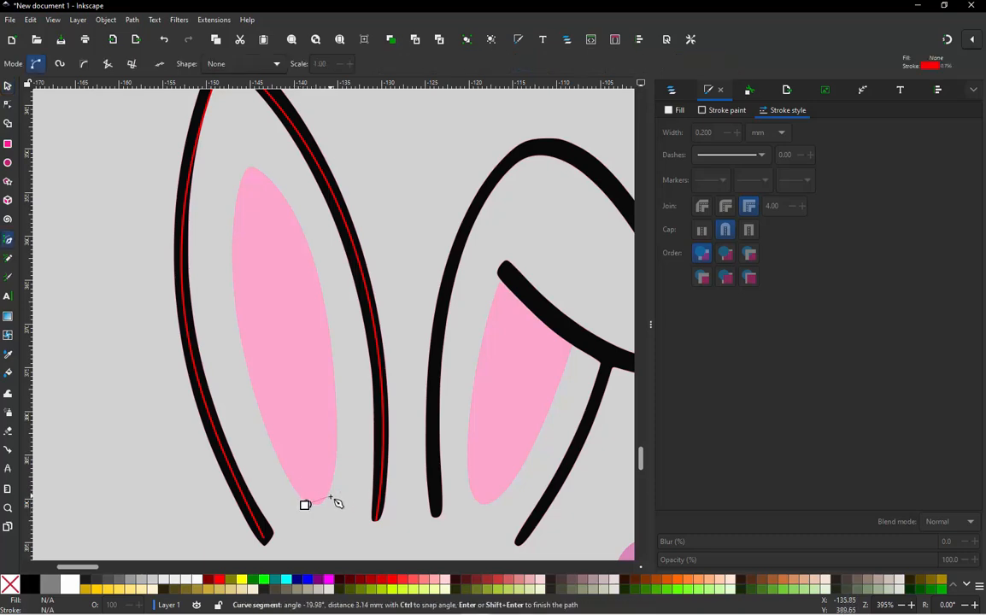
{"action": "left_click", "coordinate": [253, 169]}
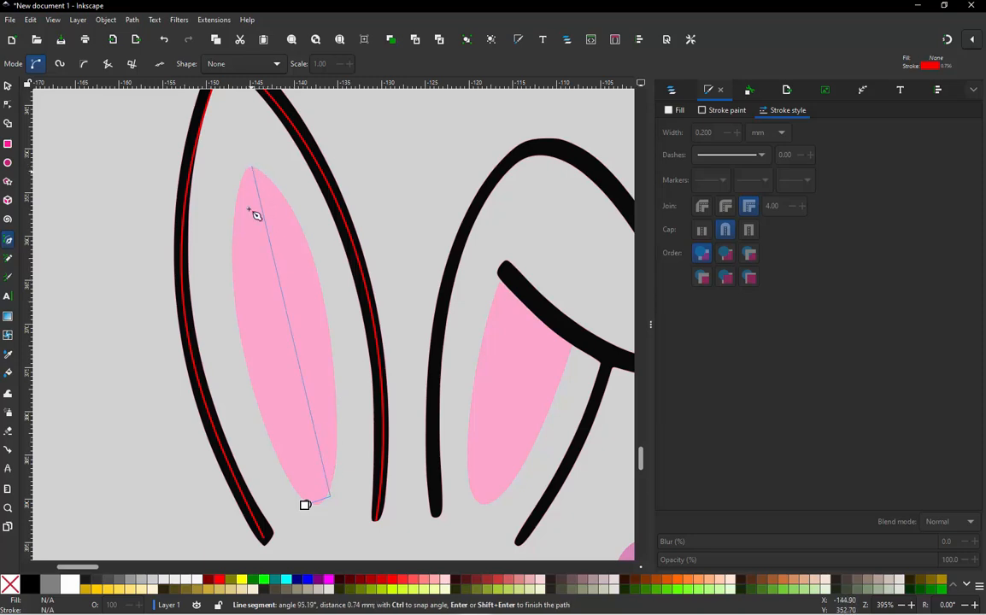
{"action": "left_click", "coordinate": [305, 506]}
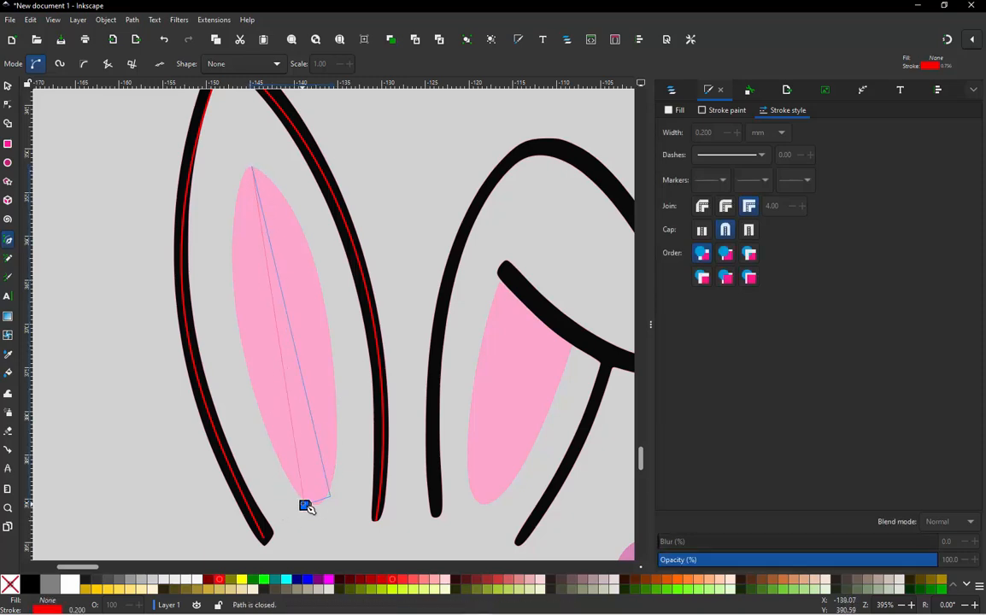
{"action": "right_click", "coordinate": [303, 505]}
{"action": "left_click", "coordinate": [369, 412]}
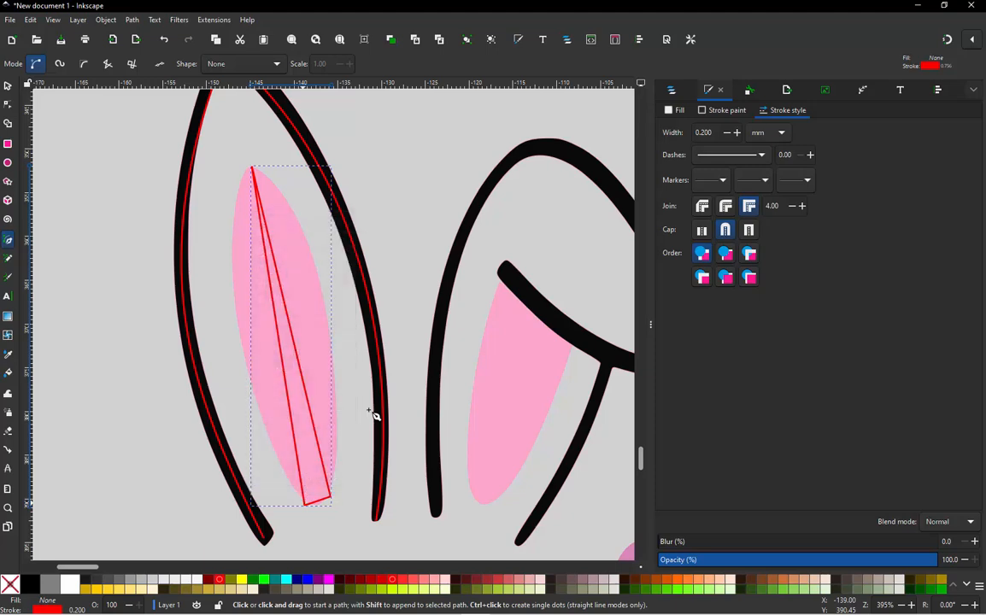
{"action": "key", "text": "Escape"}
- Bend both long sides of the inner ear path outward to follow the edges of the pink shape, and deselect it
{"action": "key", "text": "n"}
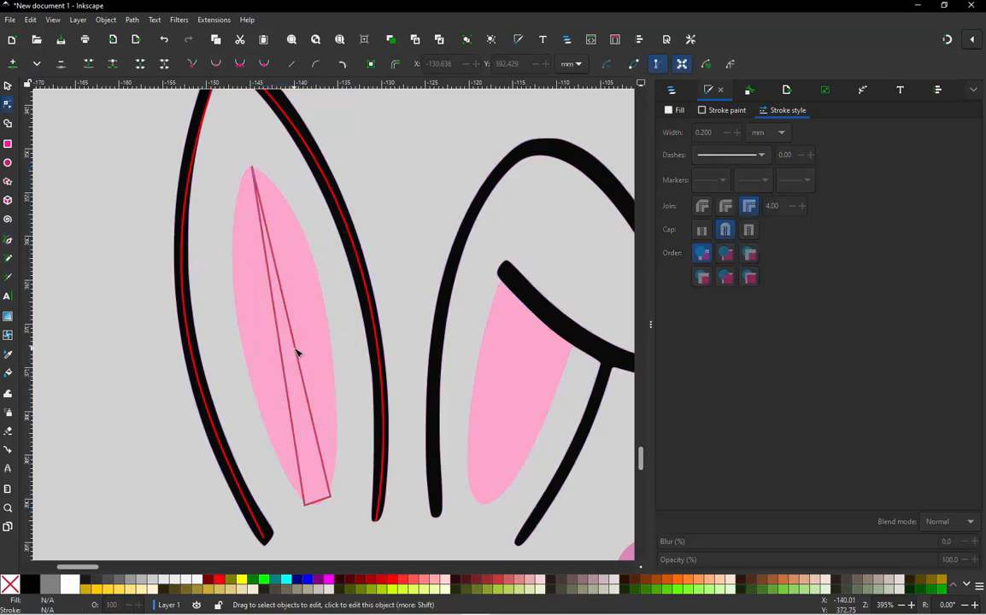
{"action": "left_click", "coordinate": [292, 336]}
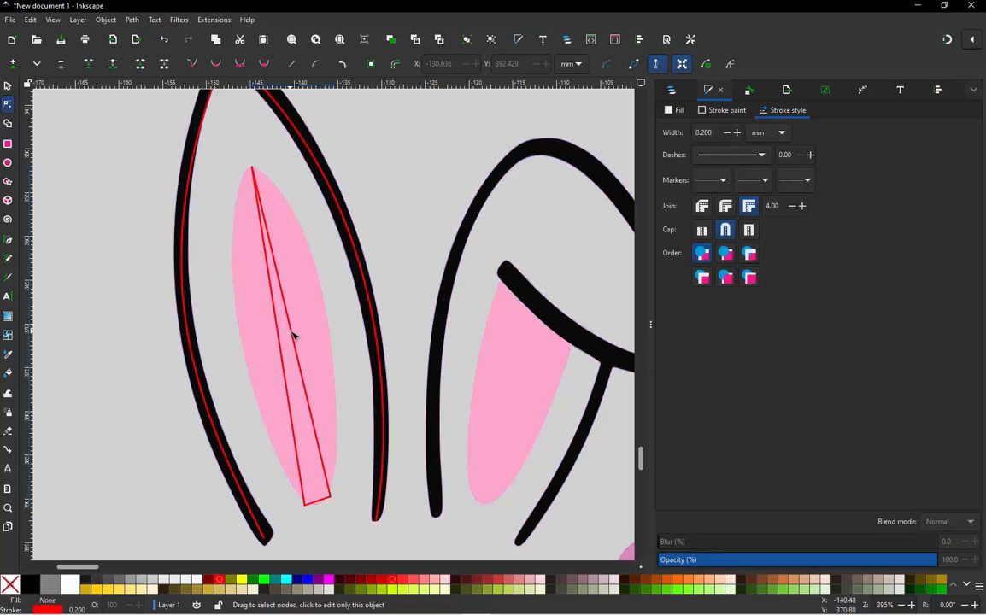
{"action": "left_click_drag", "start_coordinate": [314, 305], "coordinate": [325, 308]}
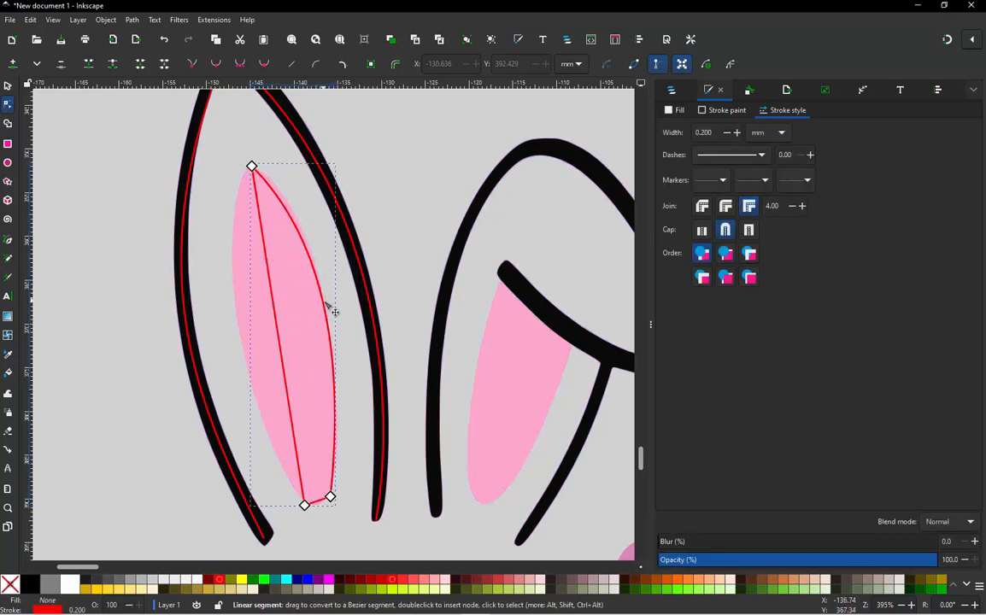
{"action": "left_click_drag", "start_coordinate": [283, 346], "coordinate": [243, 340]}
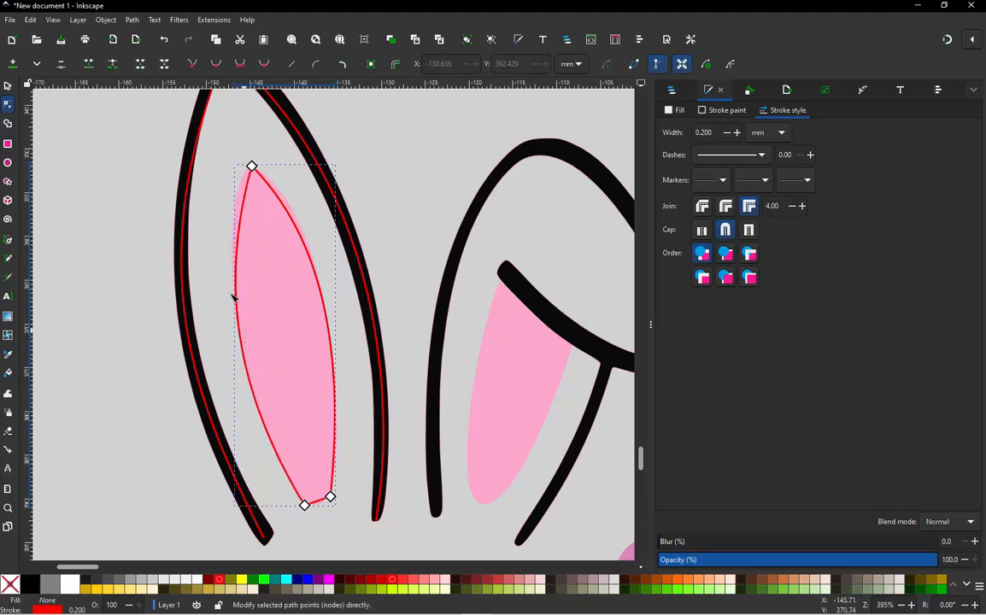
{"action": "left_click", "coordinate": [7, 86]}
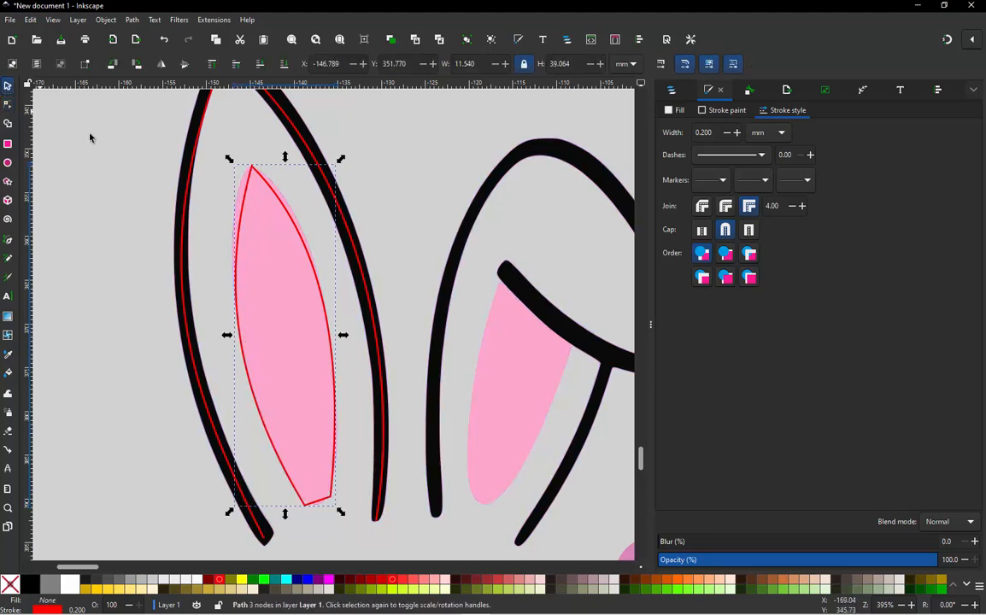
{"action": "scroll", "coordinate": [100, 223], "scroll_direction": "down", "scroll_amount": 3}
{"action": "scroll", "coordinate": [286, 175], "scroll_direction": "up", "scroll_amount": 2}
{"action": "key", "text": "Escape"}
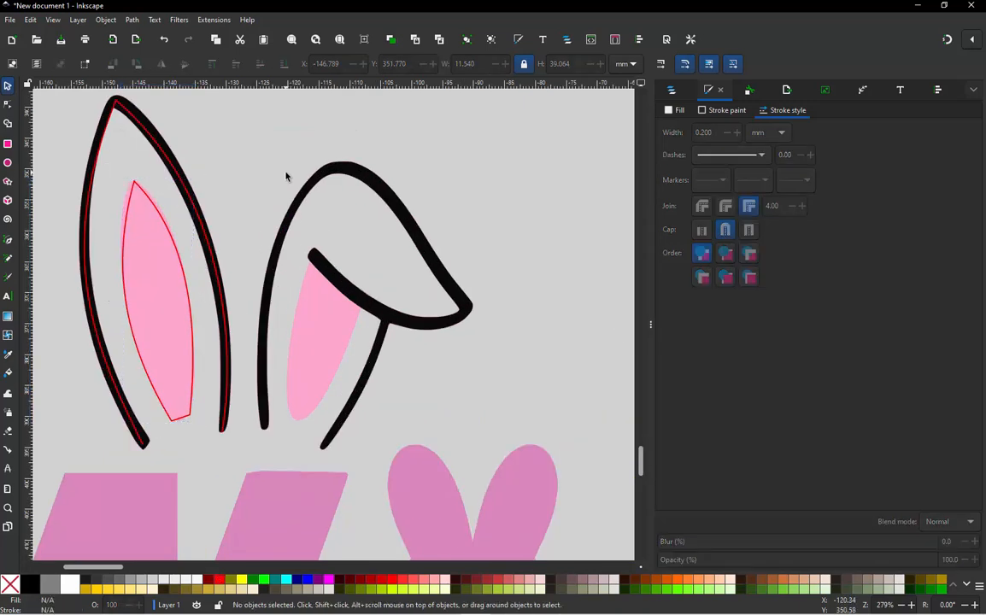
- Draw an open five-node path over the folded ear, from its inner base end over the top and folded tip to the fold line's inner end
{"action": "key", "text": "b"}
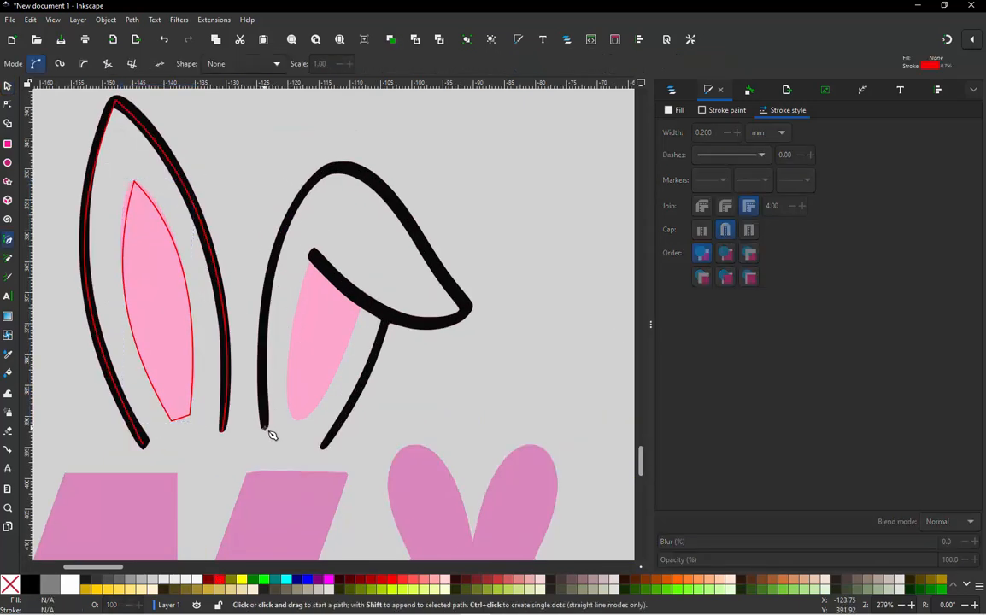
{"action": "left_click_drag", "start_coordinate": [264, 427], "coordinate": [291, 207]}
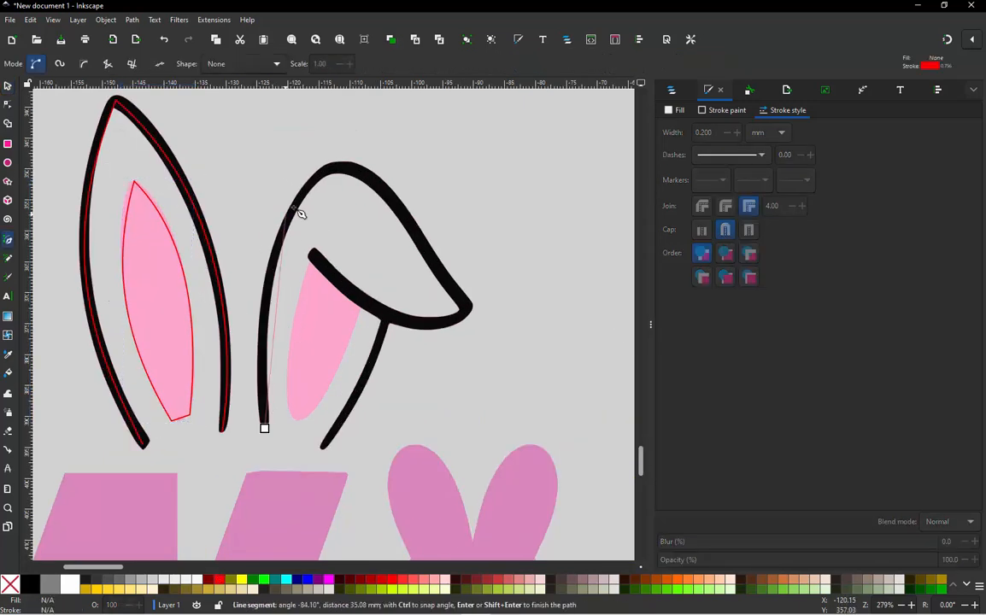
{"action": "left_click", "coordinate": [373, 182]}
{"action": "left_click", "coordinate": [467, 306]}
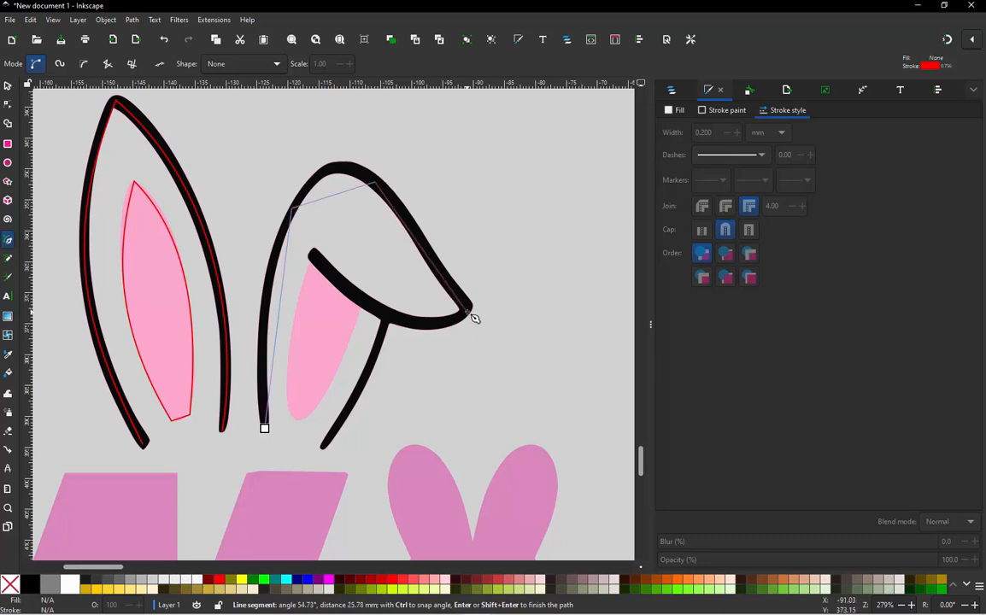
{"action": "double_click", "coordinate": [309, 252]}
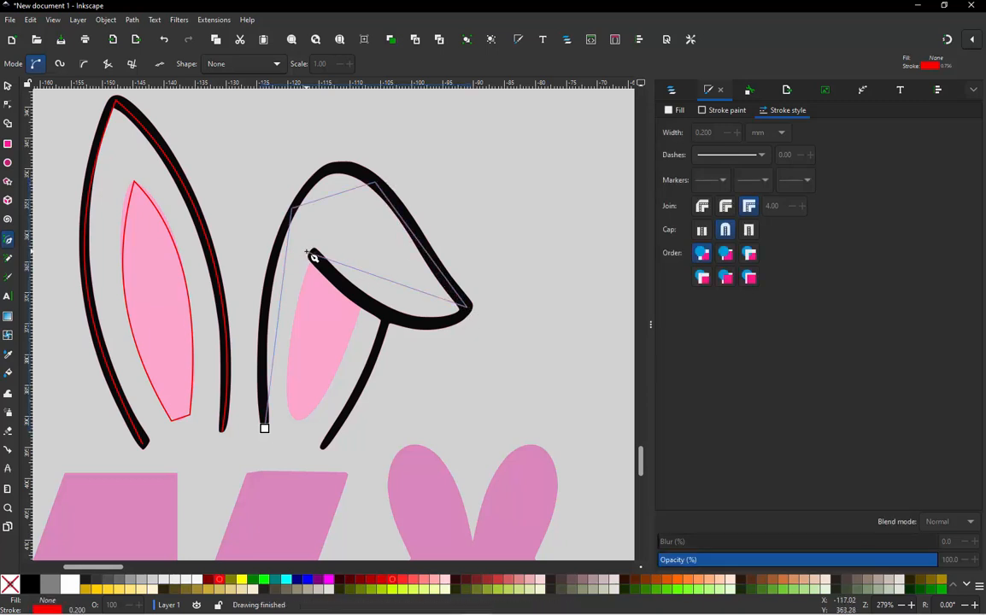
- Bend the fold line, top arch and inner side segments of the folded ear path to follow the traced black outline
{"action": "key", "text": "n"}
{"action": "mouse_move", "coordinate": [403, 287]}
{"action": "left_mouse_down"}
{"action": "mouse_move", "coordinate": [408, 325]}
{"action": "mouse_move", "coordinate": [400, 329]}
{"action": "left_mouse_up"}
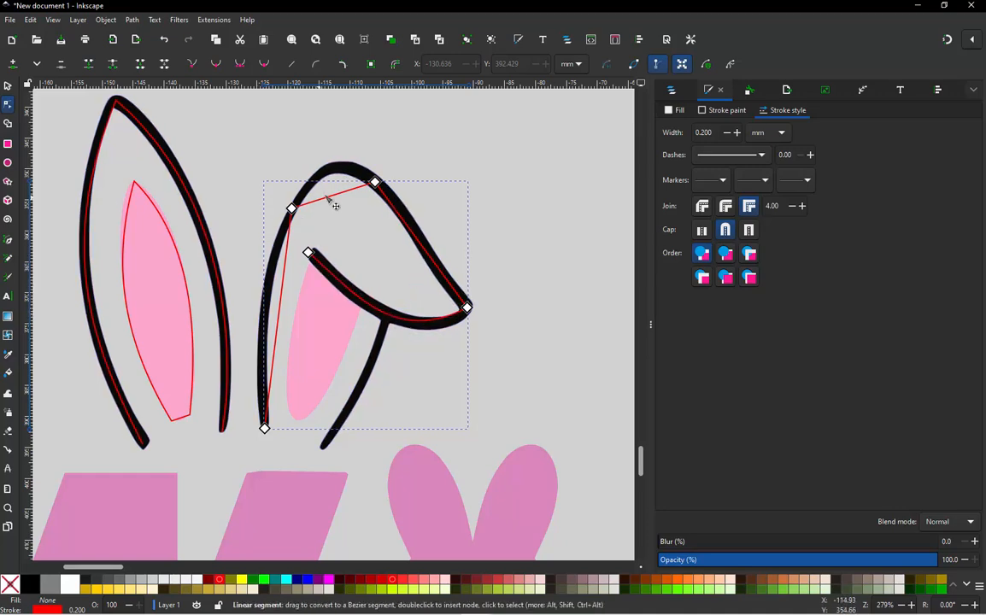
{"action": "left_click_drag", "start_coordinate": [329, 202], "coordinate": [339, 169]}
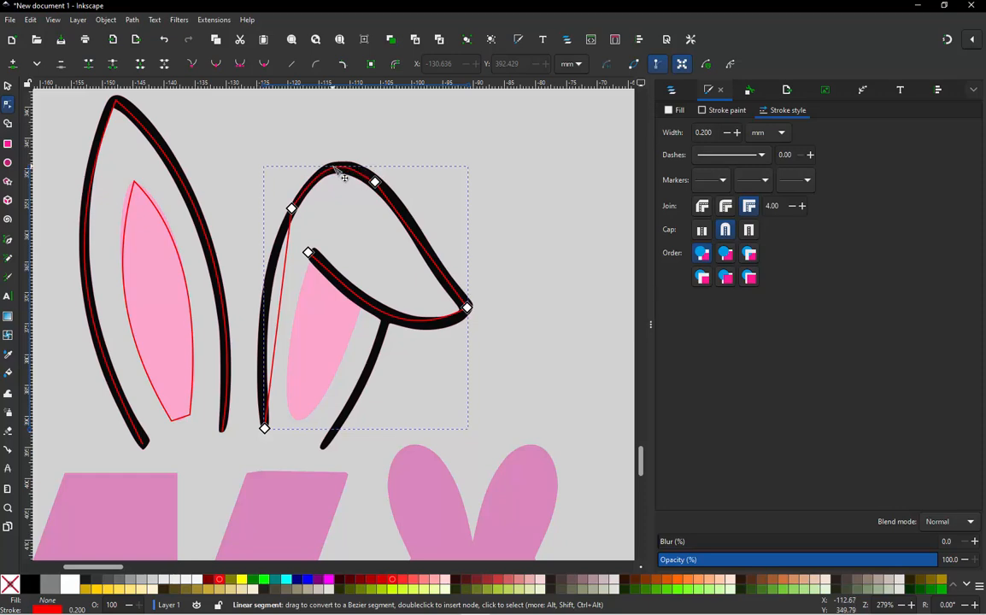
{"action": "mouse_move", "coordinate": [288, 286]}
{"action": "left_mouse_down"}
{"action": "mouse_move", "coordinate": [275, 306]}
{"action": "mouse_move", "coordinate": [267, 301]}
{"action": "left_mouse_up"}
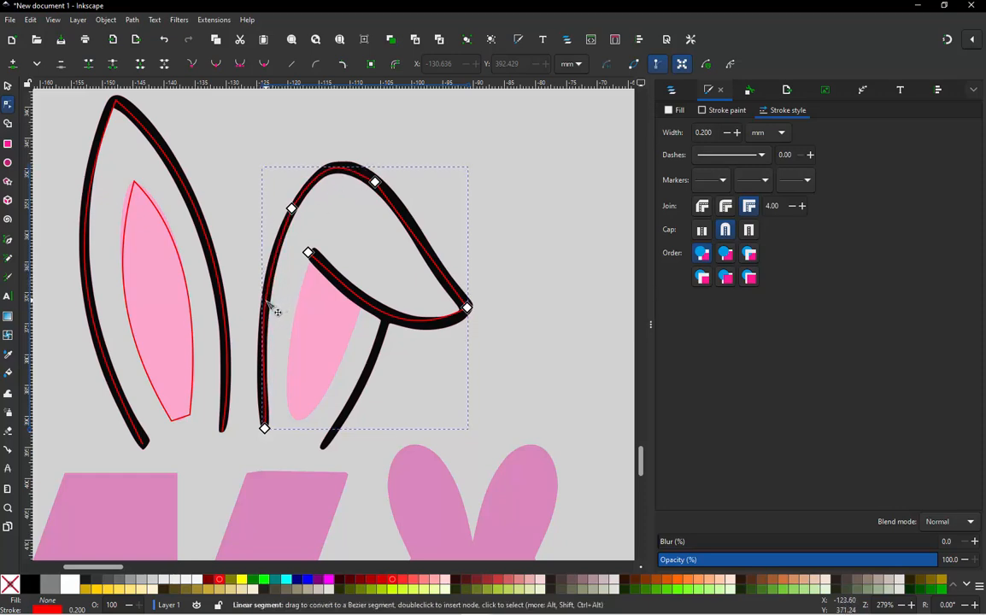
{"action": "left_click", "coordinate": [467, 309]}
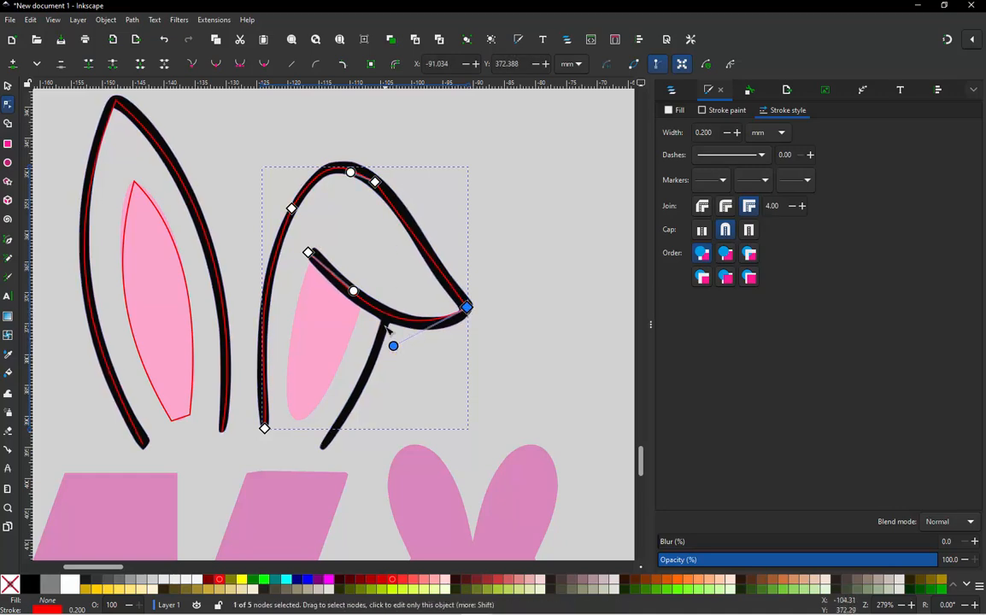
{"action": "mouse_move", "coordinate": [393, 346]}
{"action": "left_mouse_down"}
{"action": "mouse_move", "coordinate": [405, 300]}
{"action": "mouse_move", "coordinate": [389, 352]}
{"action": "left_mouse_up"}
{"action": "key", "text": "ctrl+z"}
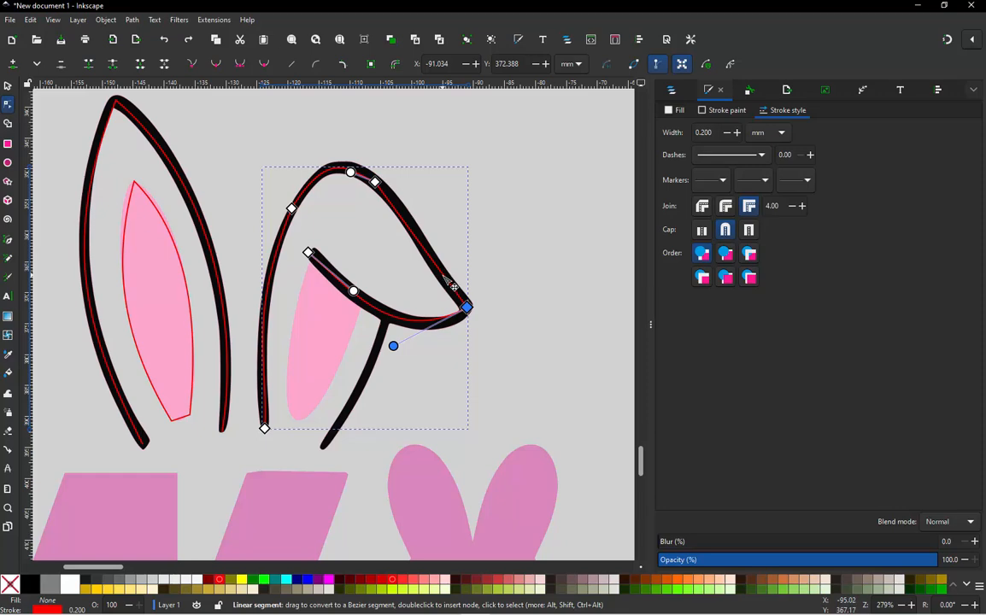
- Curve the segment between the top arch and folded tip, adjusting both of its handles to follow the traced black outline
{"action": "mouse_move", "coordinate": [446, 284]}
{"action": "left_mouse_down"}
{"action": "mouse_move", "coordinate": [436, 273]}
{"action": "mouse_move", "coordinate": [427, 282]}
{"action": "mouse_move", "coordinate": [444, 299]}
{"action": "left_mouse_up"}
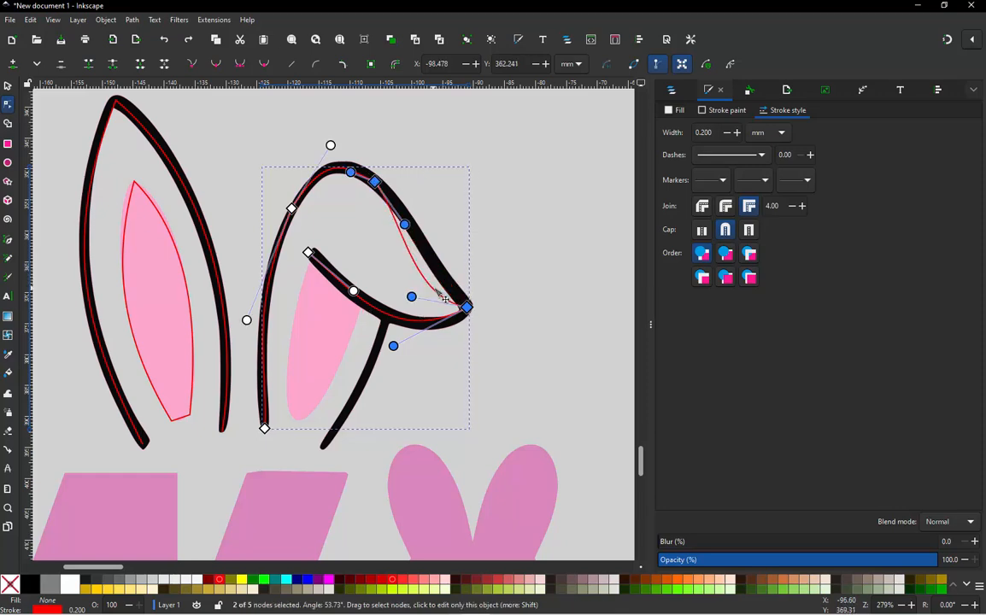
{"action": "left_click_drag", "start_coordinate": [408, 226], "coordinate": [436, 231]}
{"action": "left_click_drag", "start_coordinate": [412, 296], "coordinate": [433, 229]}
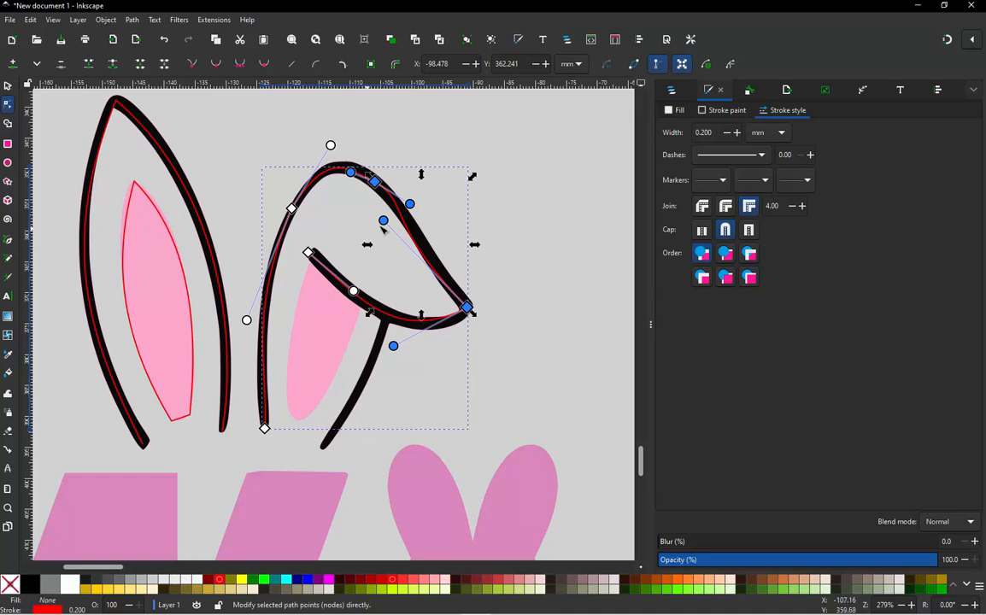
{"action": "left_click_drag", "start_coordinate": [384, 221], "coordinate": [426, 272]}
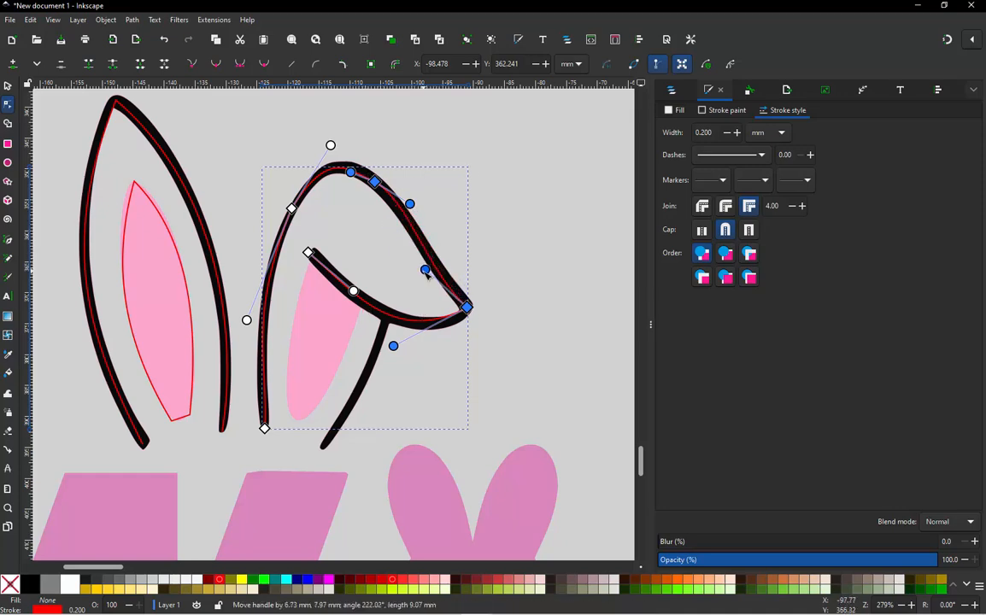
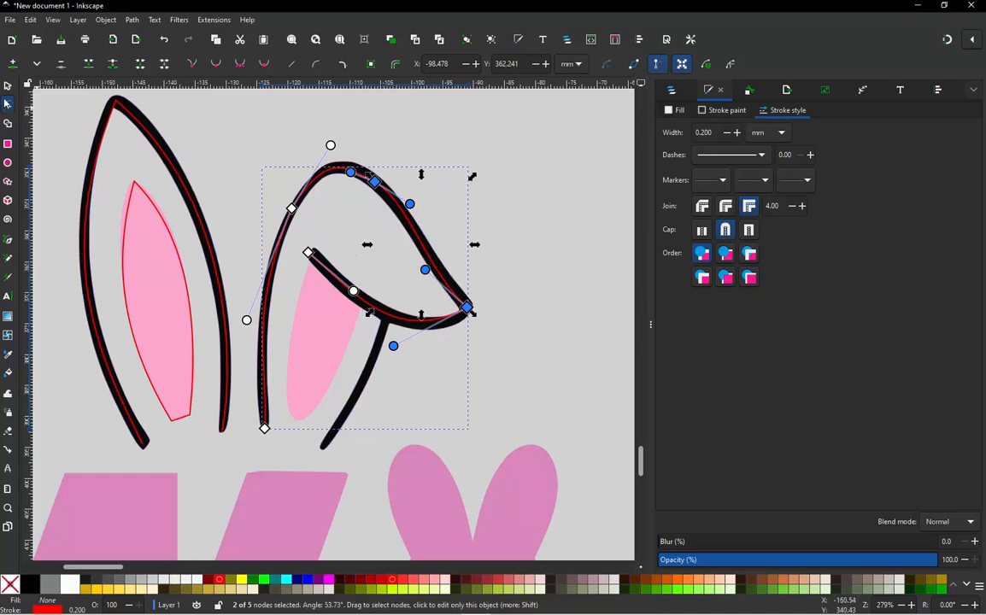
- Make the two nodes on either side of the folded ear path's top arch smooth
{"action": "left_click", "coordinate": [7, 86]}
{"action": "left_click", "coordinate": [341, 115]}
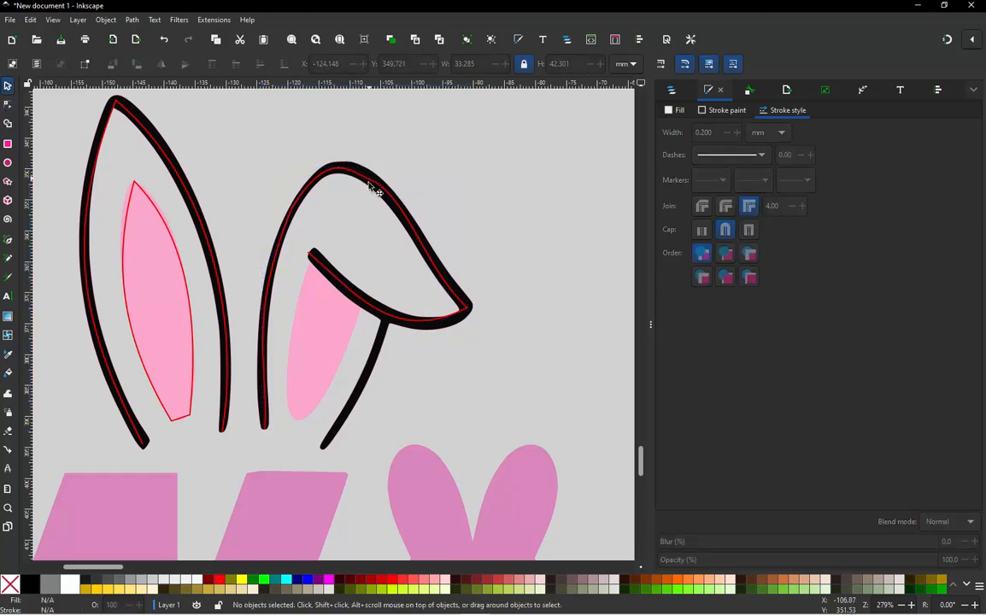
{"action": "double_click", "coordinate": [371, 184]}
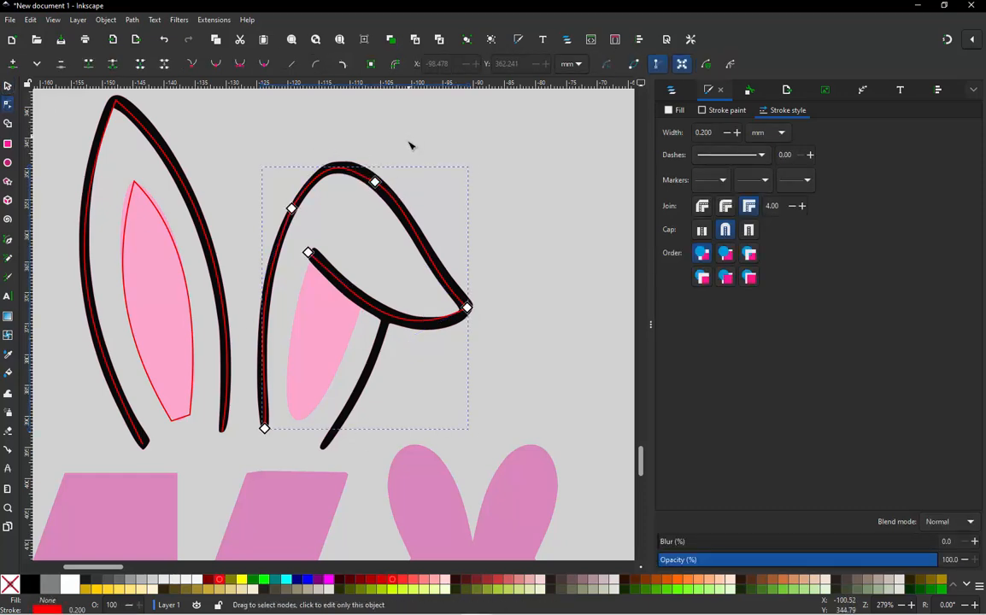
{"action": "left_click_drag", "start_coordinate": [402, 147], "coordinate": [244, 266]}
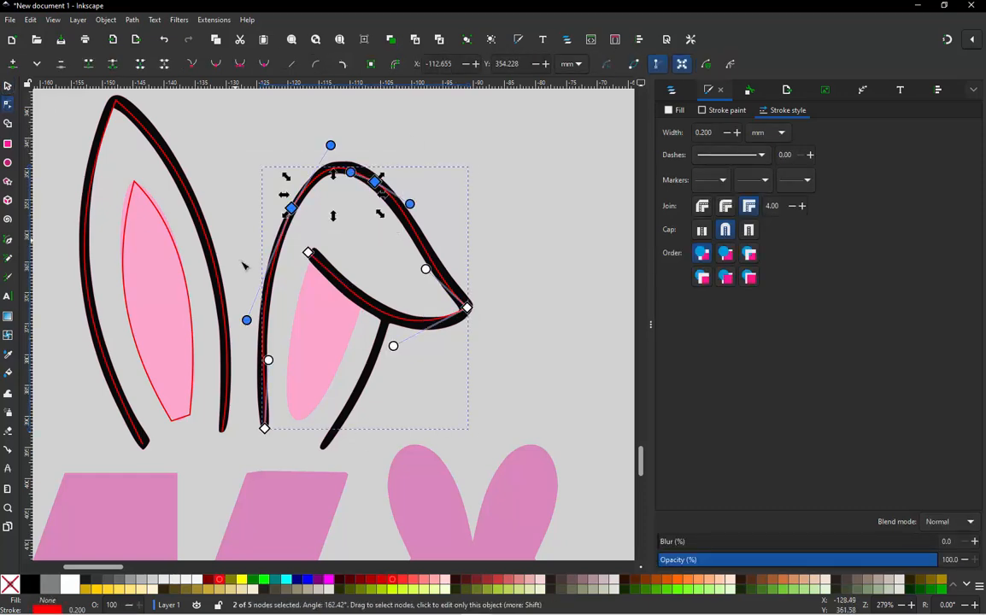
{"action": "left_click", "coordinate": [216, 65]}
{"action": "left_click", "coordinate": [291, 169]}
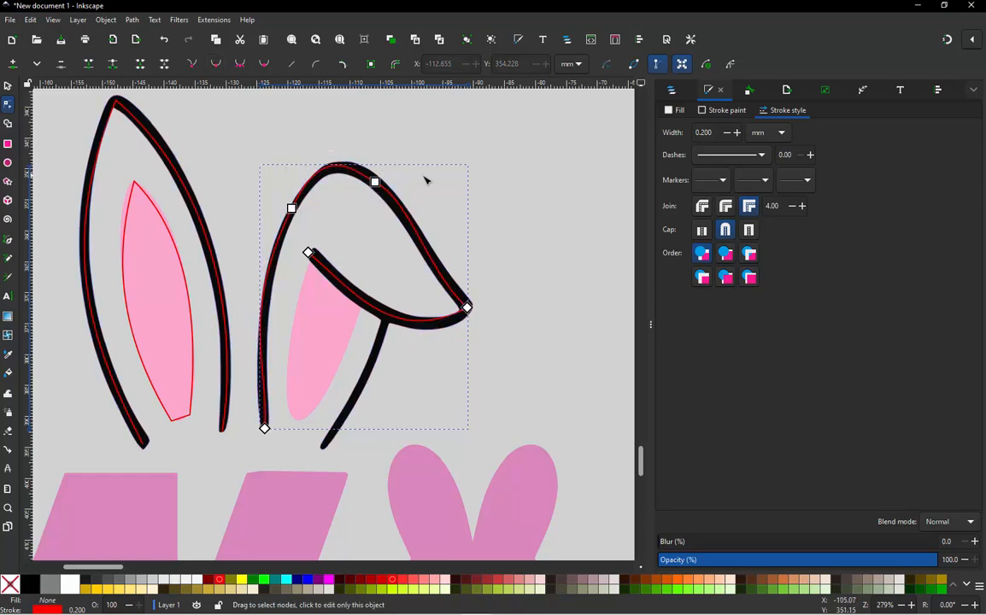
- Reposition the outer arch node of the folded ear path farther along the black outline toward the folded tip
{"action": "left_click", "coordinate": [375, 182]}
{"action": "double_click", "coordinate": [410, 220]}
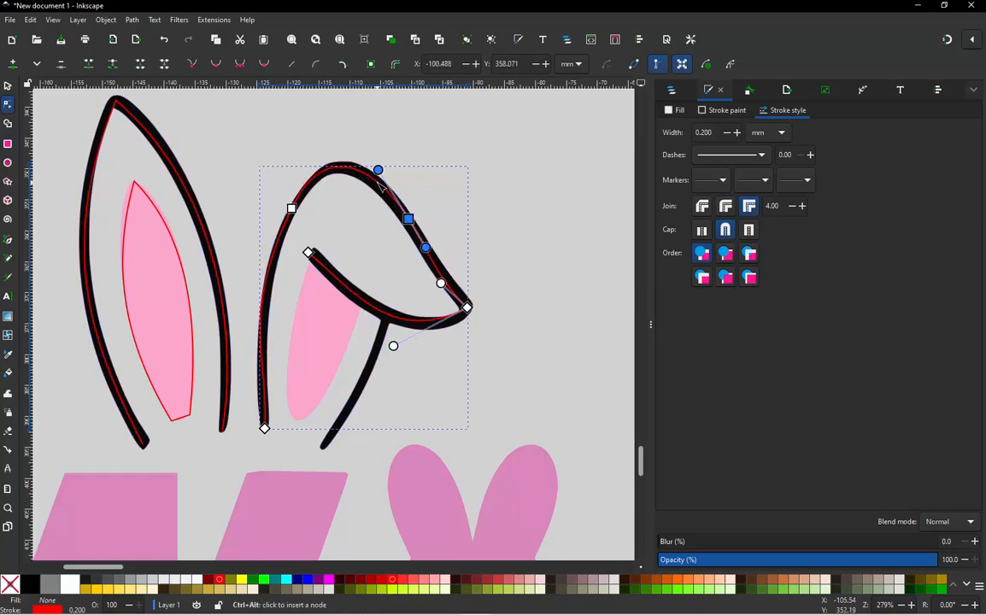
{"action": "key", "text": "Delete"}
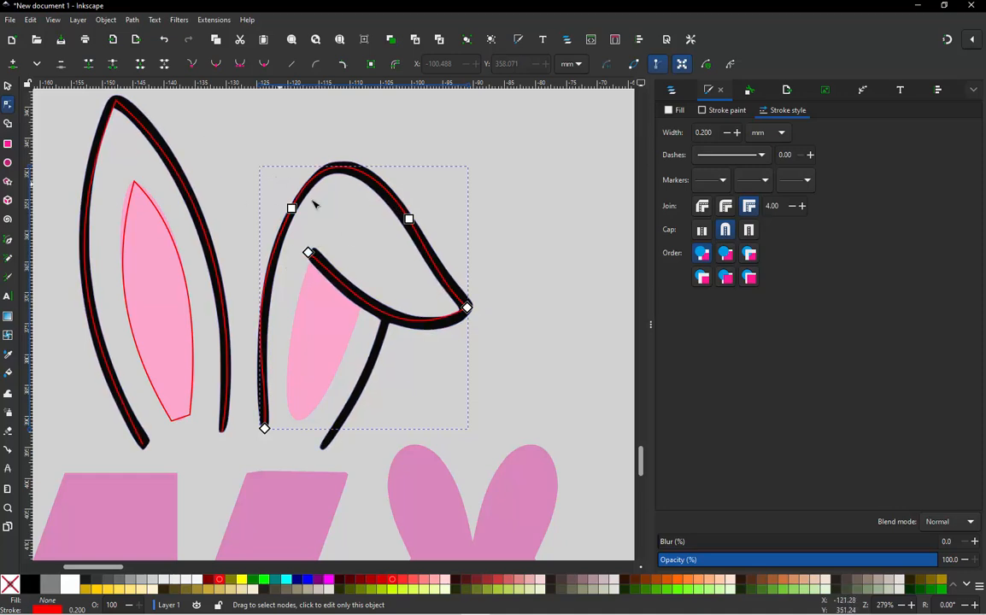
- Draw a two-node path from the folded ear's outer base end up to the fold line, bent along the black outline, and deselect it
{"action": "key", "text": "b"}
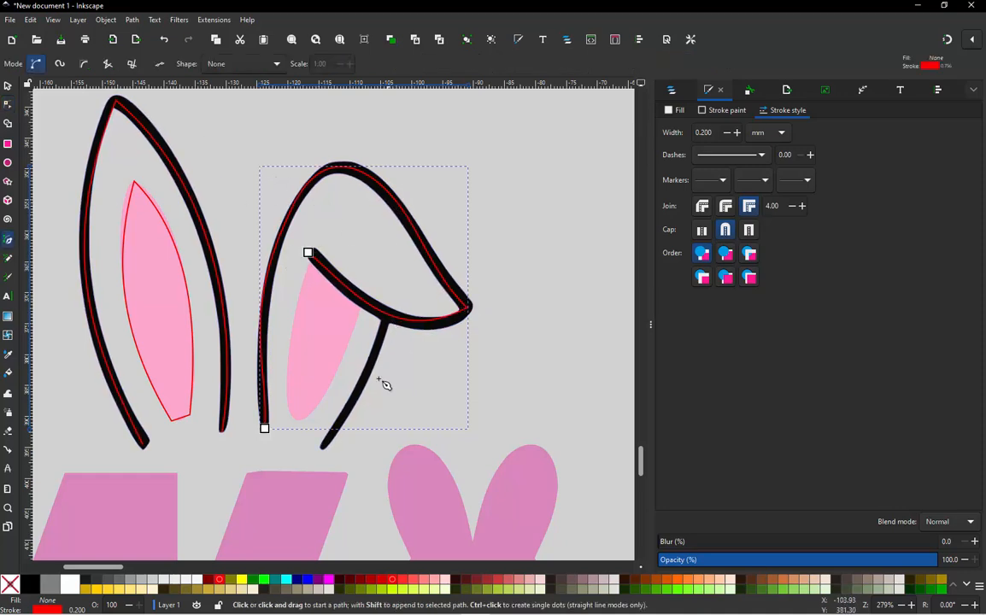
{"action": "left_click", "coordinate": [322, 445]}
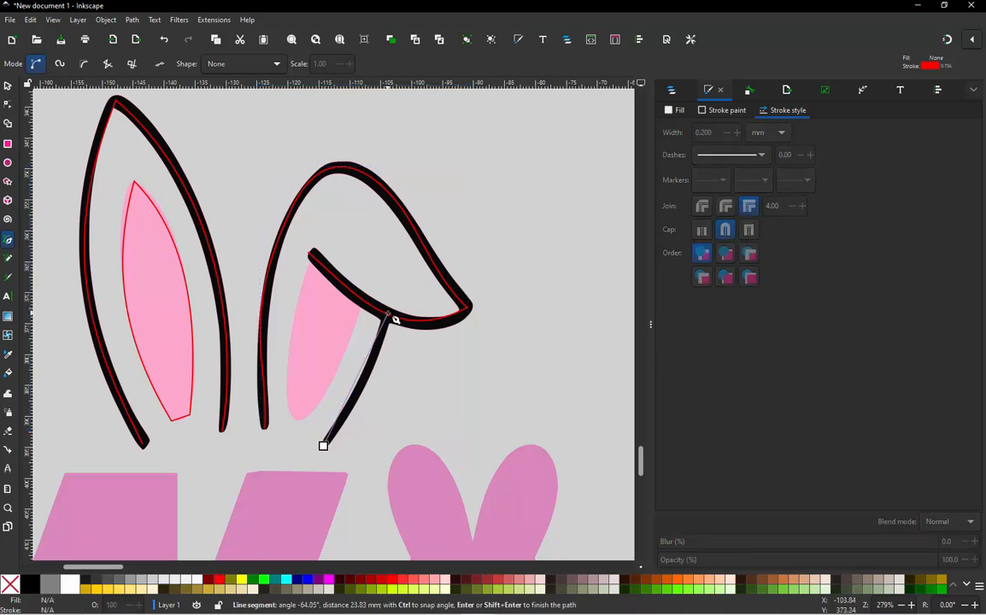
{"action": "left_click", "coordinate": [388, 316]}
{"action": "key", "text": "n"}
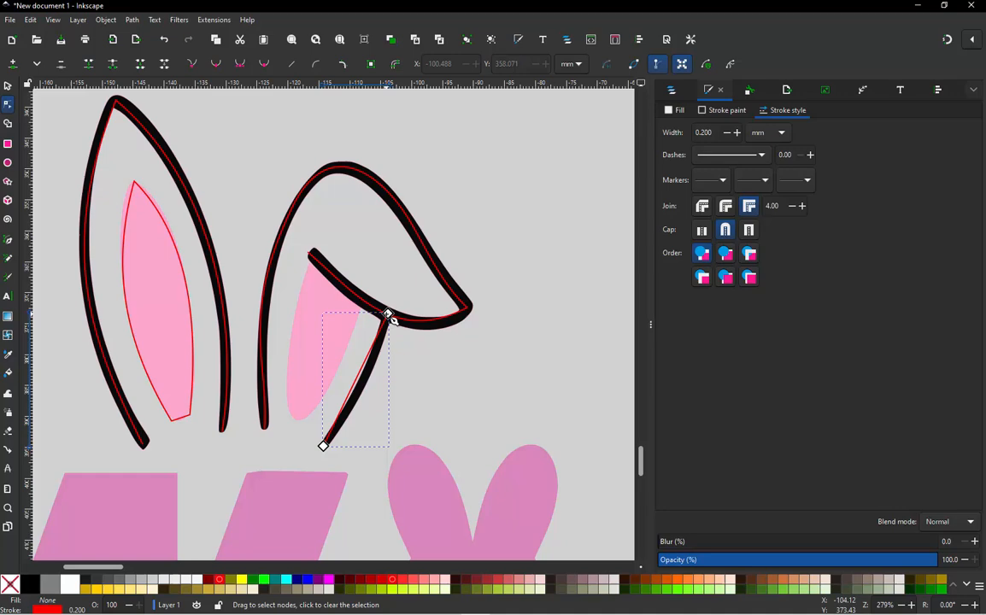
{"action": "left_click", "coordinate": [9, 86]}
{"action": "left_click", "coordinate": [241, 152]}
- Draw a closed four-node path over the folded ear's pink inner shape, with its upper two nodes on the fold line
{"action": "scroll", "coordinate": [302, 397], "scroll_direction": "up", "scroll_amount": 1}
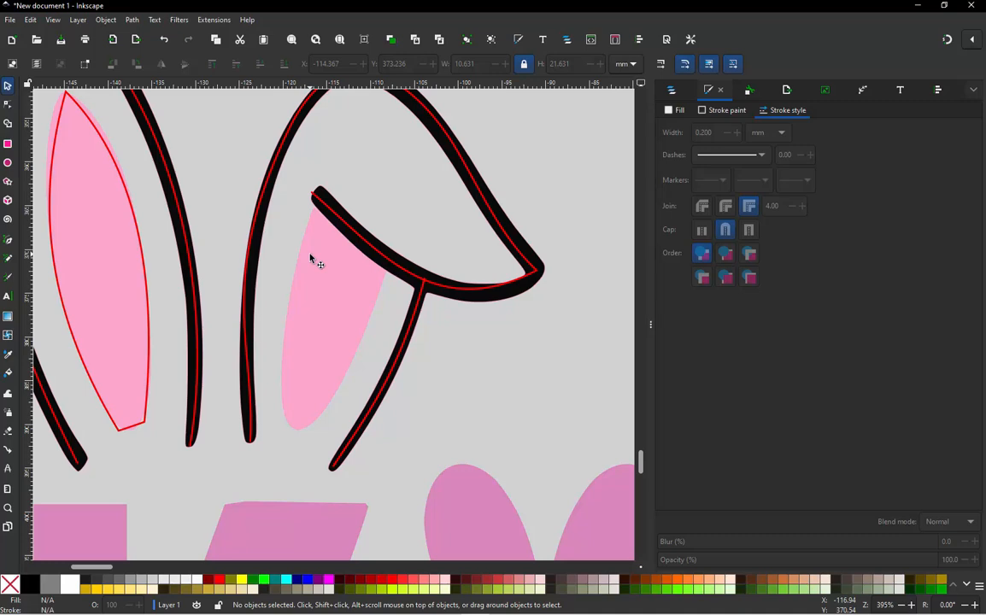
{"action": "key", "text": "b"}
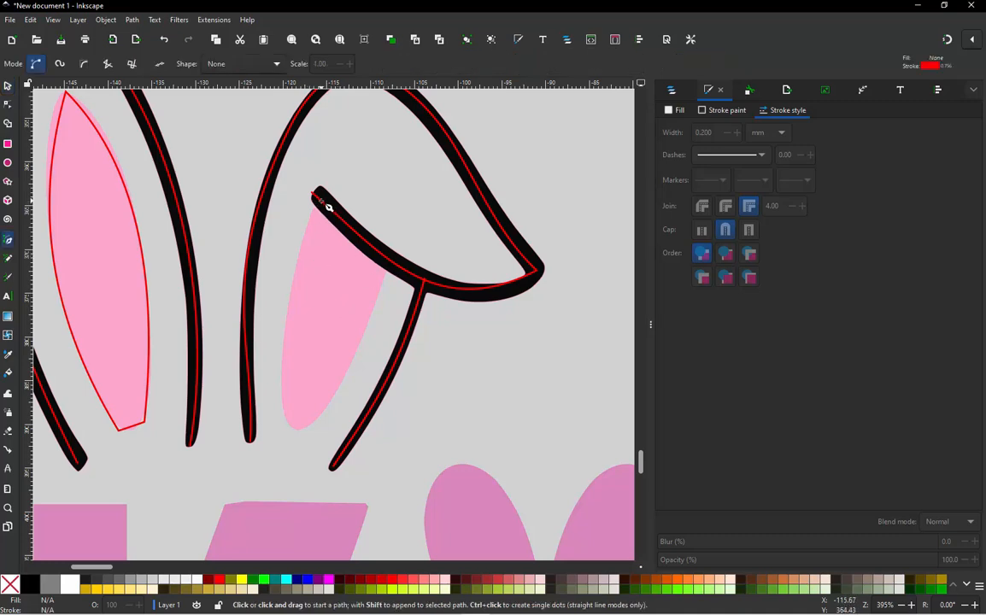
{"action": "left_click", "coordinate": [319, 200]}
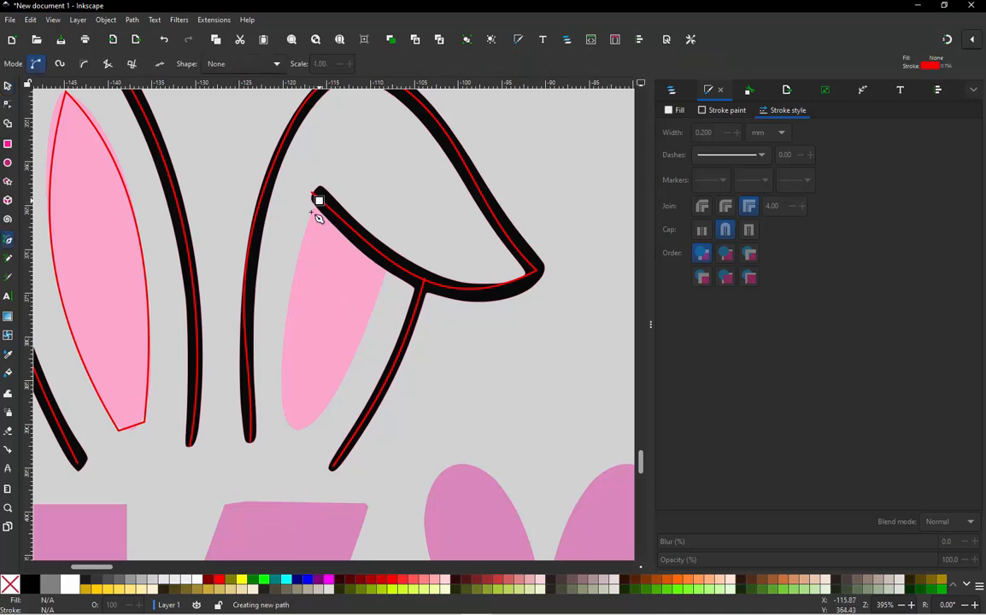
{"action": "left_click", "coordinate": [279, 373]}
{"action": "left_click", "coordinate": [325, 402]}
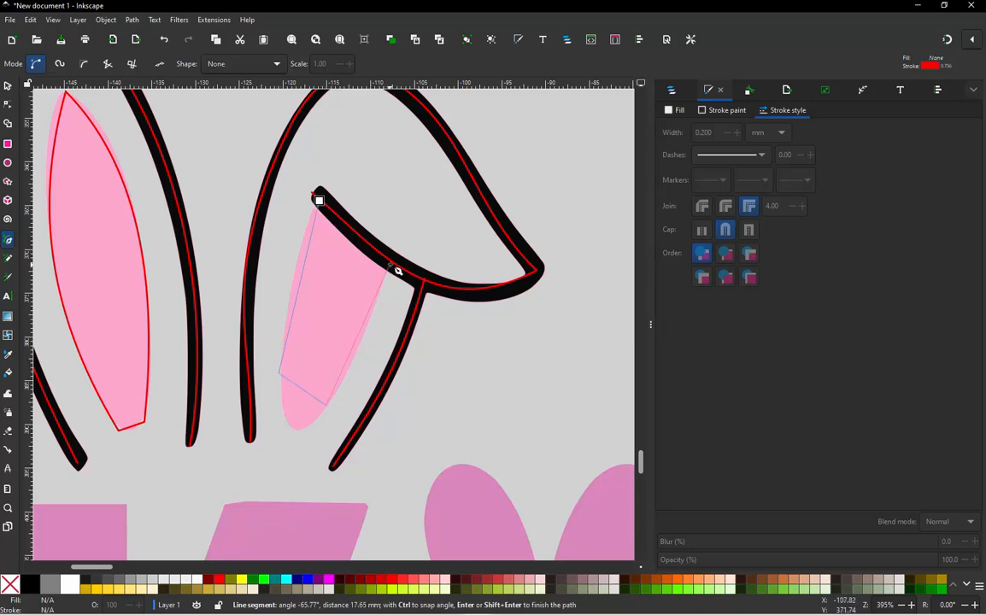
{"action": "left_click", "coordinate": [393, 266]}
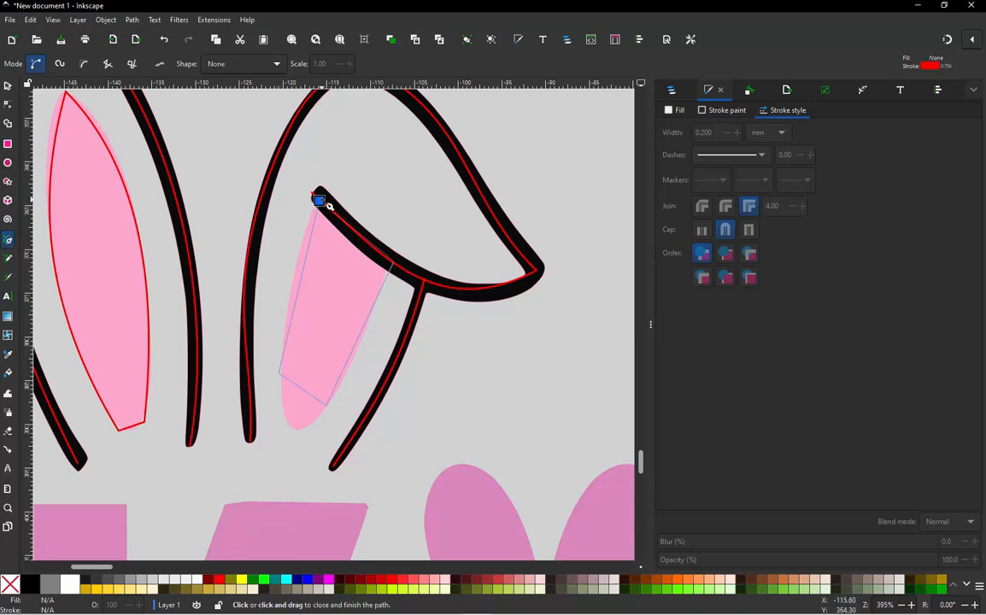
{"action": "left_click", "coordinate": [319, 201]}
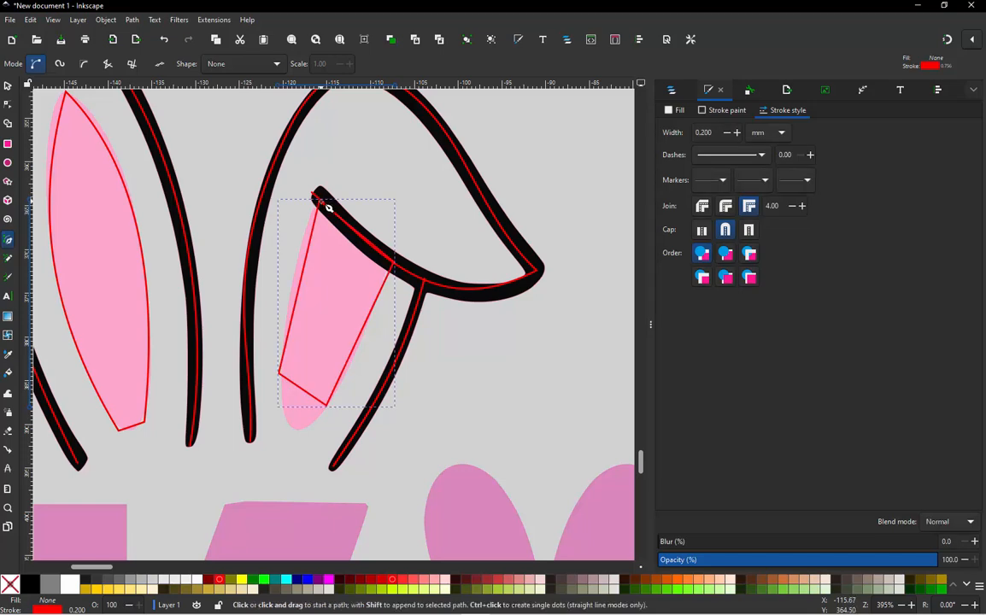
- Bend the folded inner ear path's base into a rounded end and curve both long sides along the pink shape
{"action": "key", "text": "n"}
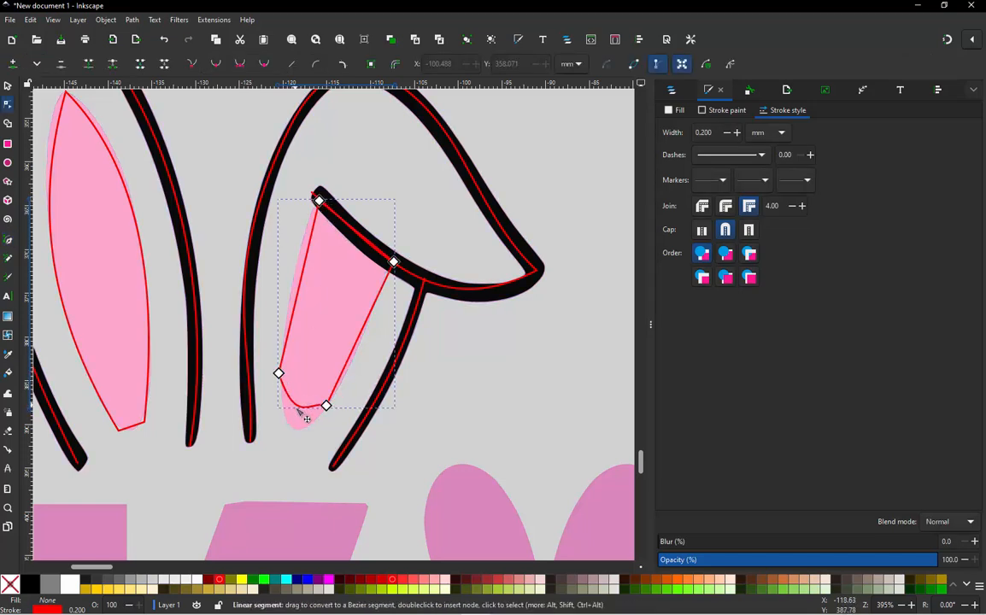
{"action": "left_click_drag", "start_coordinate": [299, 411], "coordinate": [316, 426]}
{"action": "left_click", "coordinate": [326, 405]}
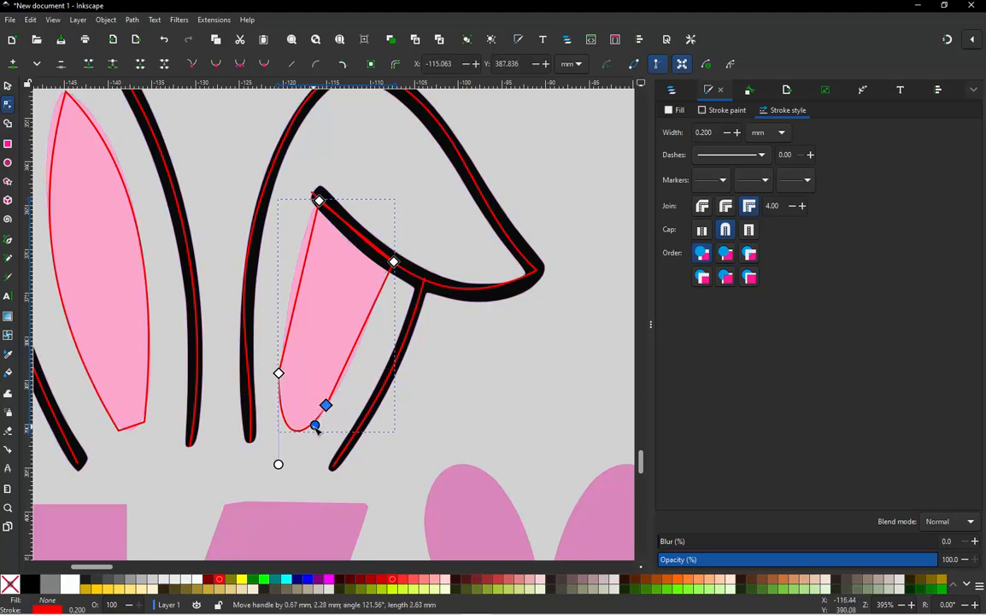
{"action": "left_click", "coordinate": [310, 278]}
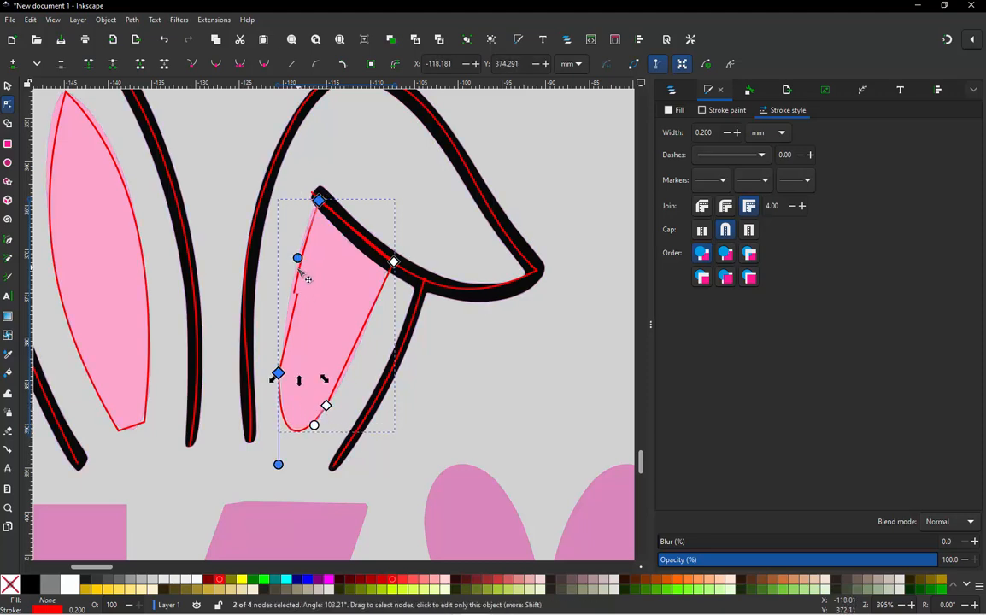
{"action": "left_click_drag", "start_coordinate": [308, 279], "coordinate": [307, 283]}
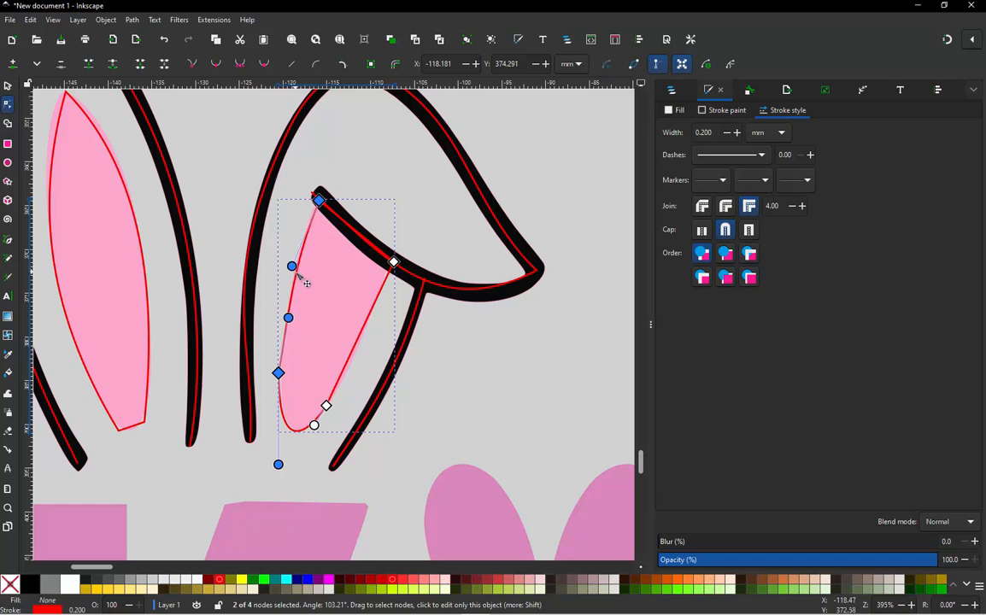
{"action": "left_click_drag", "start_coordinate": [360, 338], "coordinate": [361, 342]}
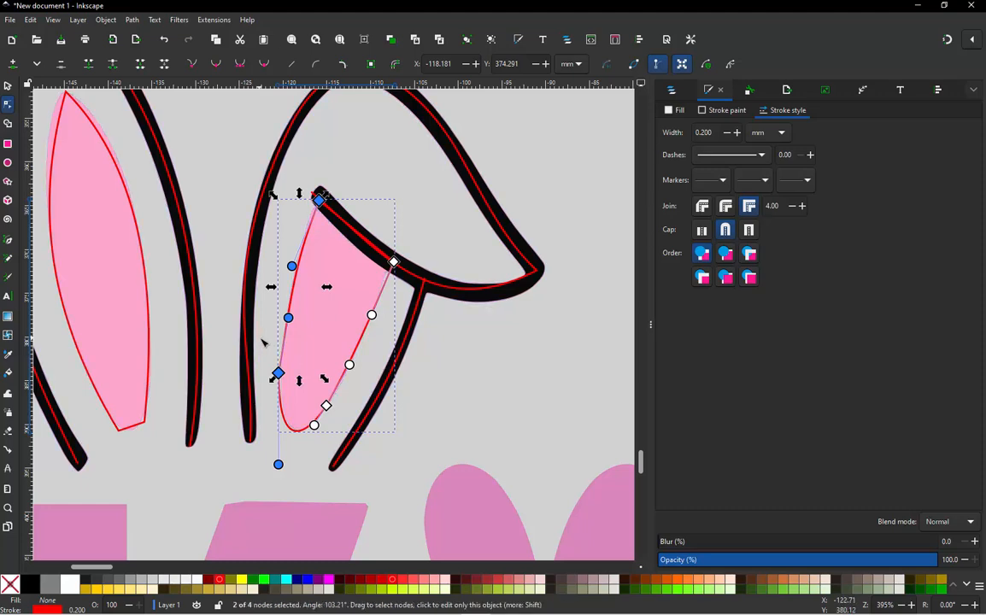
- Make the two base nodes of the folded inner ear path smooth and deselect the path
{"action": "left_click_drag", "start_coordinate": [239, 309], "coordinate": [335, 408]}
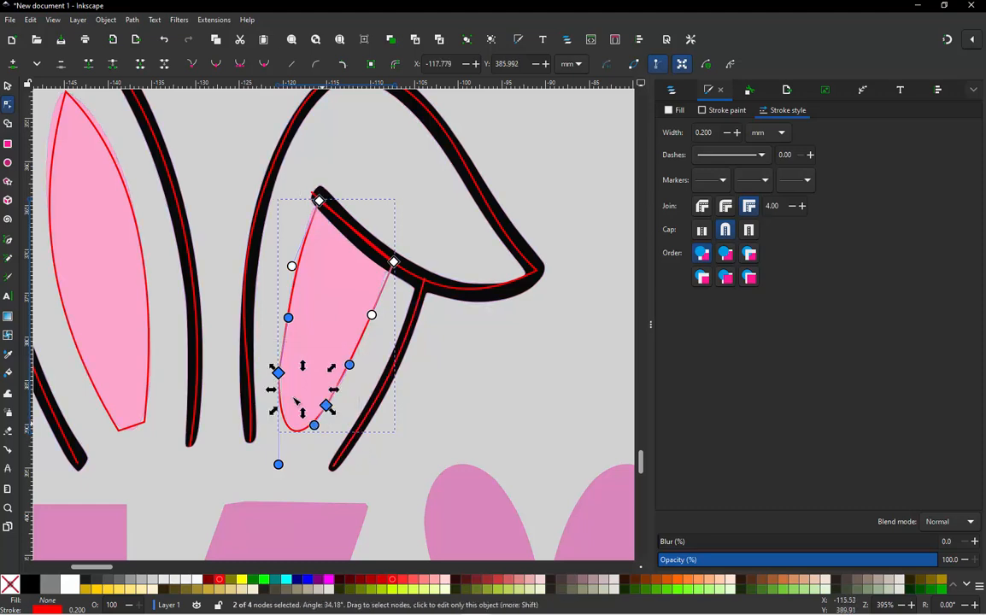
{"action": "left_click", "coordinate": [216, 65]}
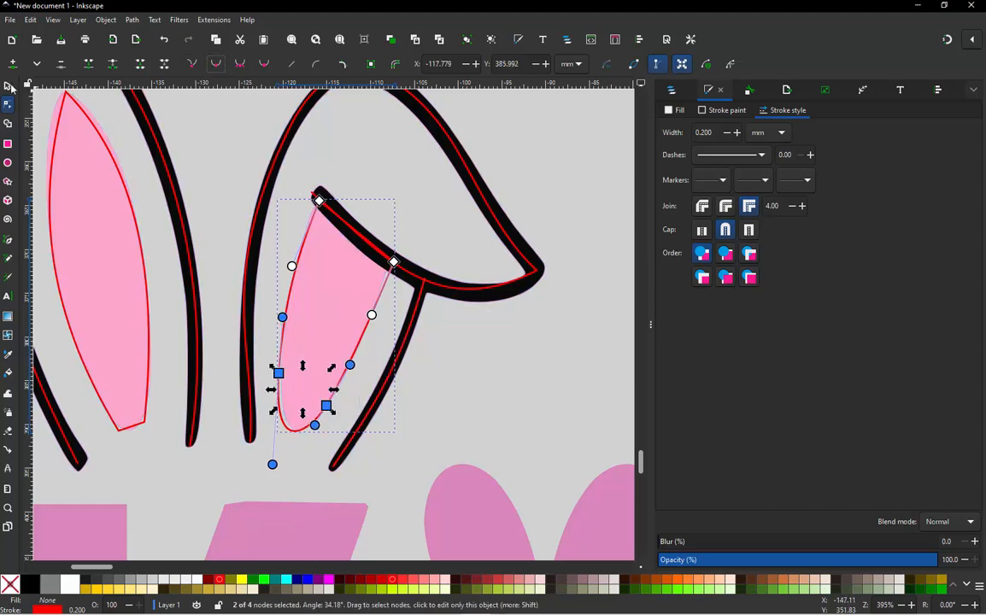
{"action": "key", "text": "s"}
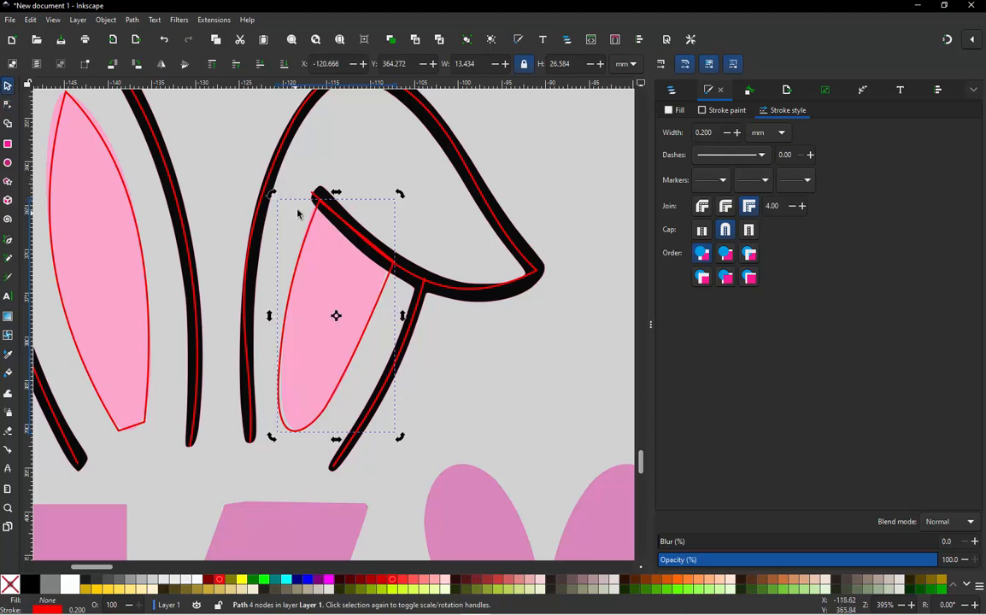
{"action": "left_click", "coordinate": [312, 177]}
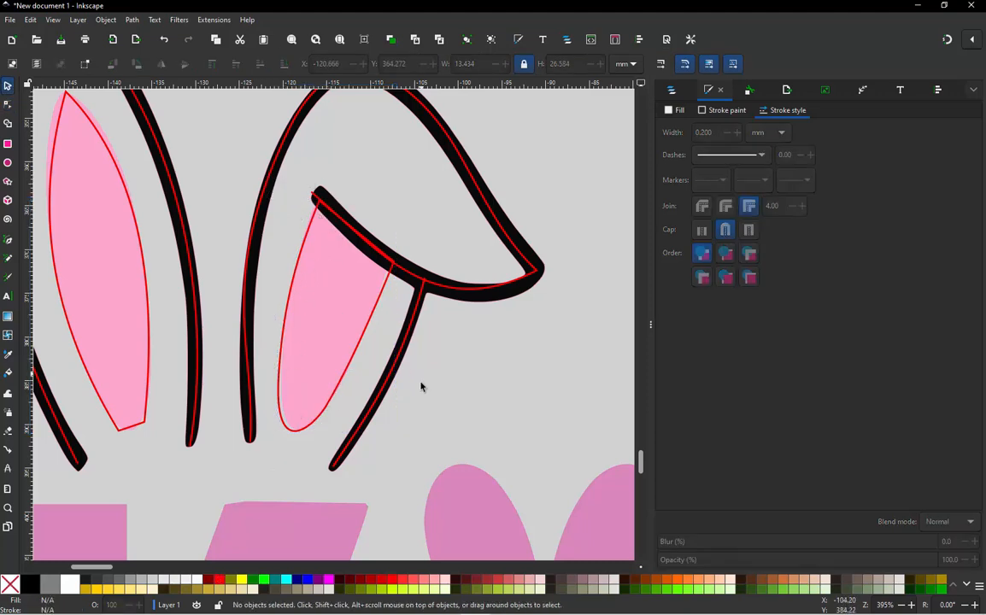
- Delete the traced black ear outline and the traced pink ear shape, leaving the redrawn red paths
{"action": "left_click", "coordinate": [489, 305]}
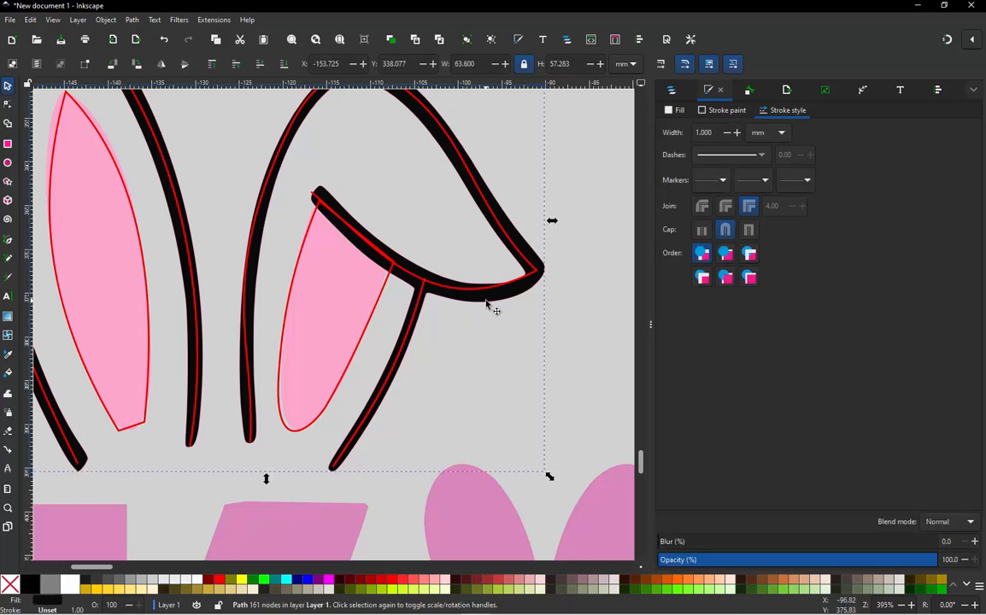
{"action": "key", "text": "Delete"}
{"action": "left_click", "coordinate": [474, 307]}
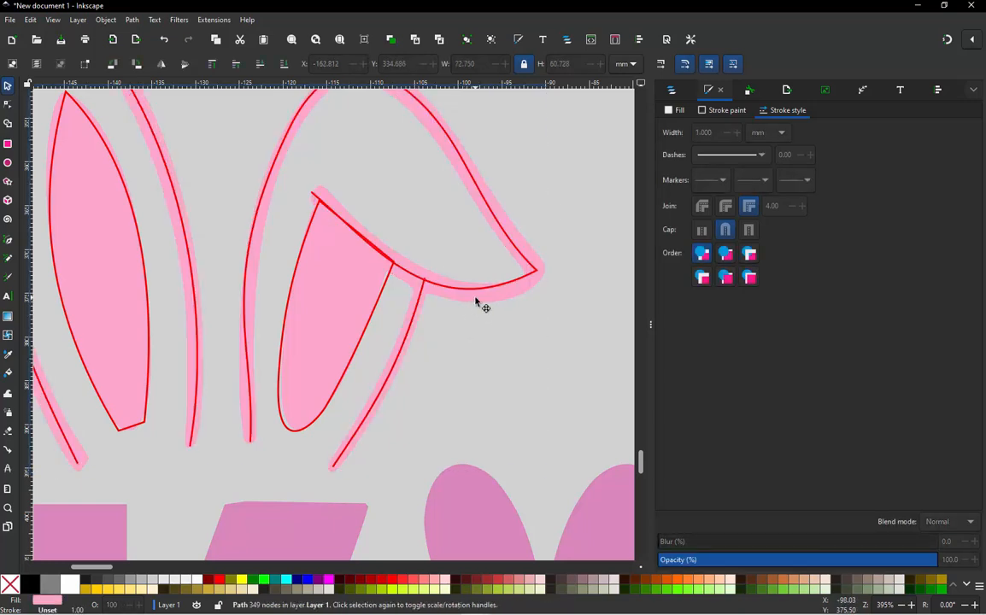
{"action": "key", "text": "Delete"}
- Give the upright ear outline and both folded ear outline paths a 3 mm black stroke, and deselect them
{"action": "scroll", "coordinate": [476, 308], "scroll_direction": "down", "scroll_amount": 1}
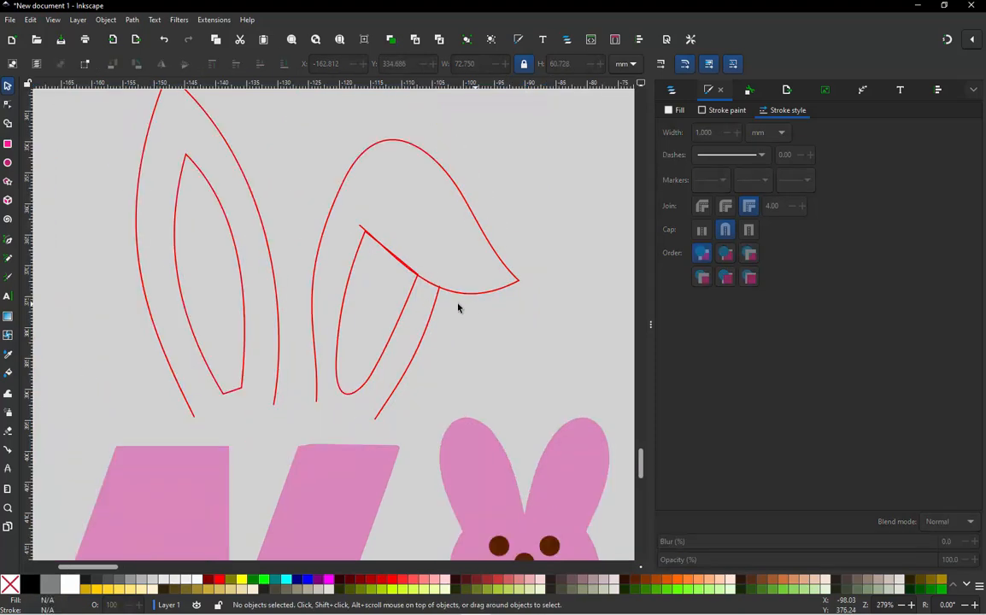
{"action": "left_click_drag", "start_coordinate": [268, 367], "coordinate": [296, 423]}
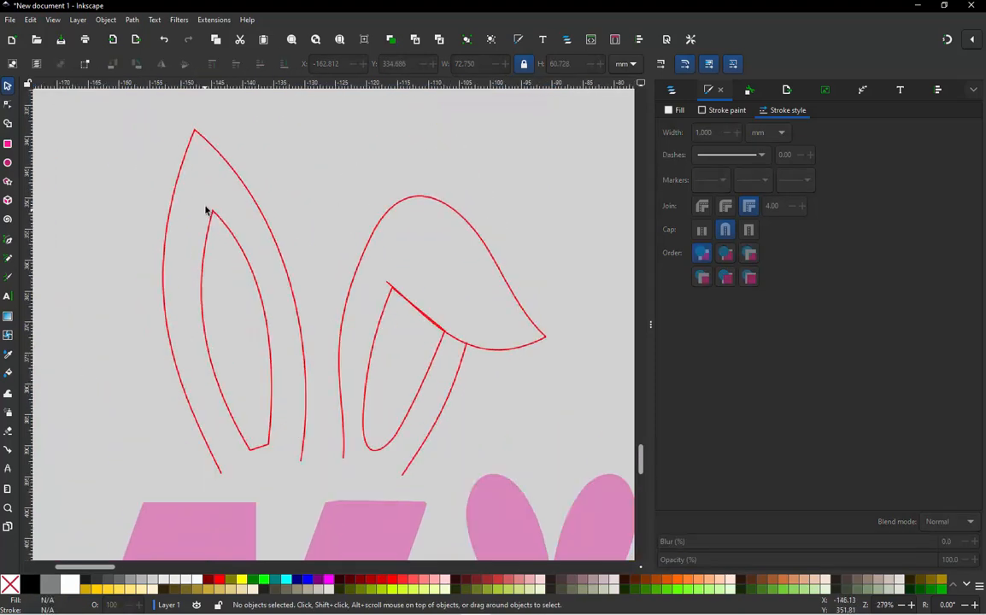
{"action": "left_click", "coordinate": [252, 197]}
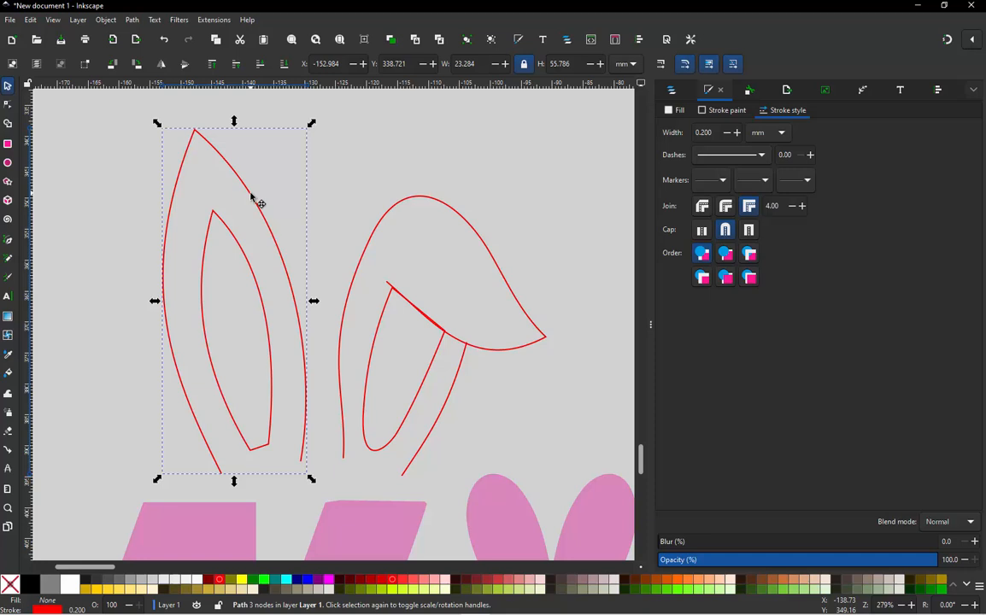
{"action": "left_click", "coordinate": [401, 205], "text": "shift"}
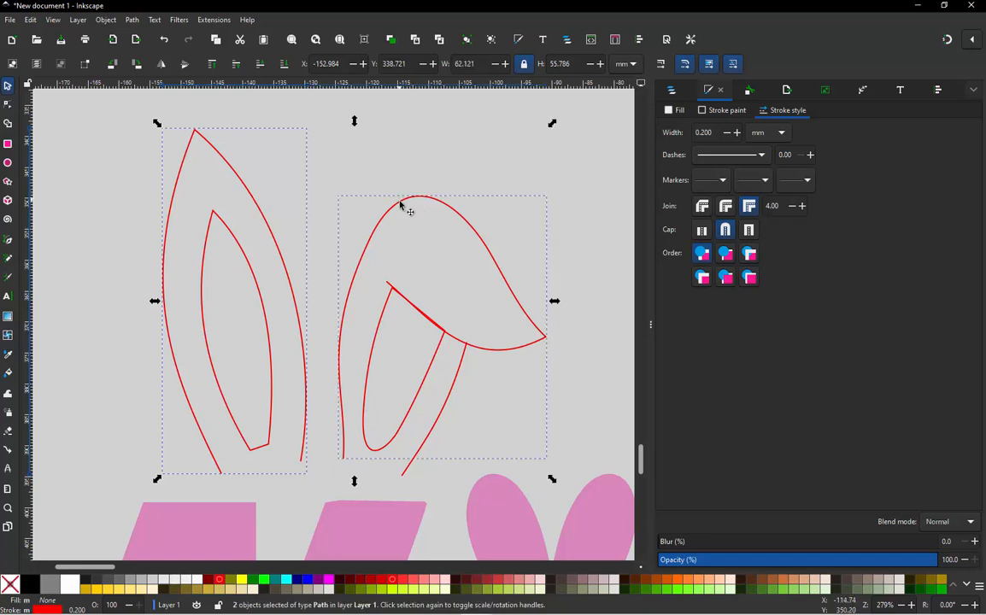
{"action": "left_click", "coordinate": [440, 421], "text": "shift"}
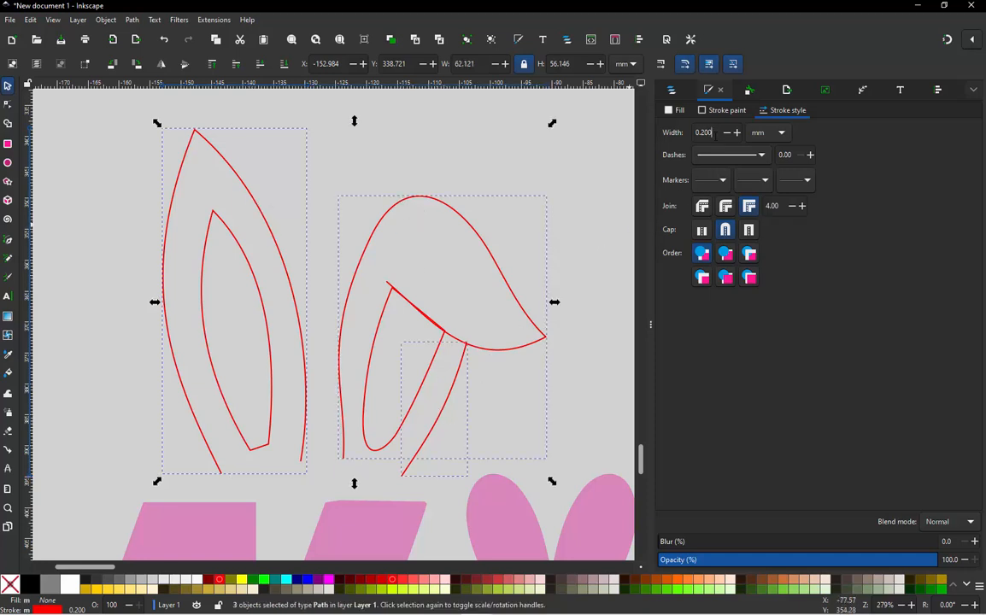
{"action": "double_click", "coordinate": [694, 136]}
{"action": "type", "text": "3"}
{"action": "key", "text": "Return"}
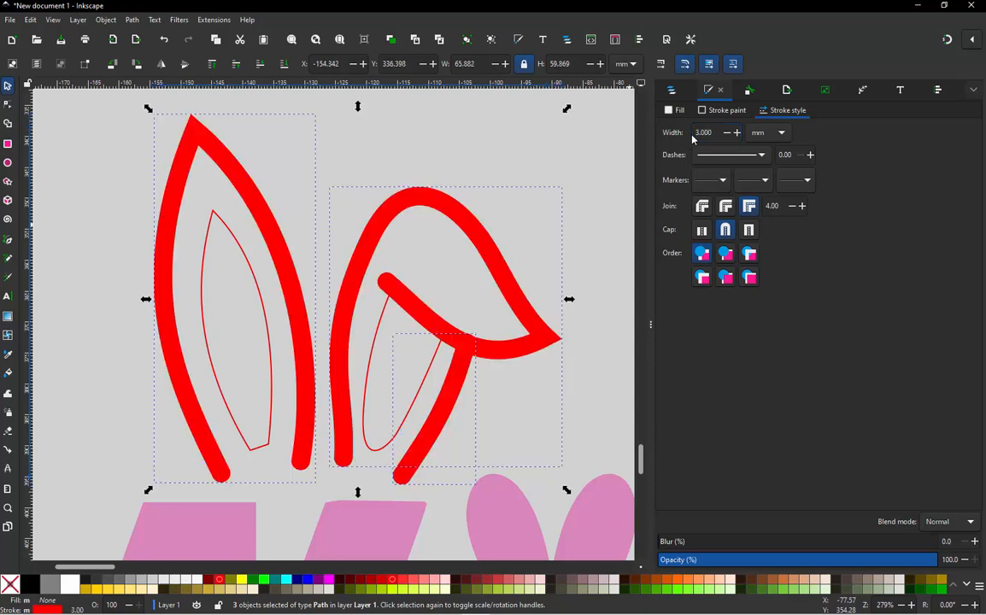
{"action": "left_click", "coordinate": [36, 588], "text": "shift"}
{"action": "left_click", "coordinate": [143, 383]}
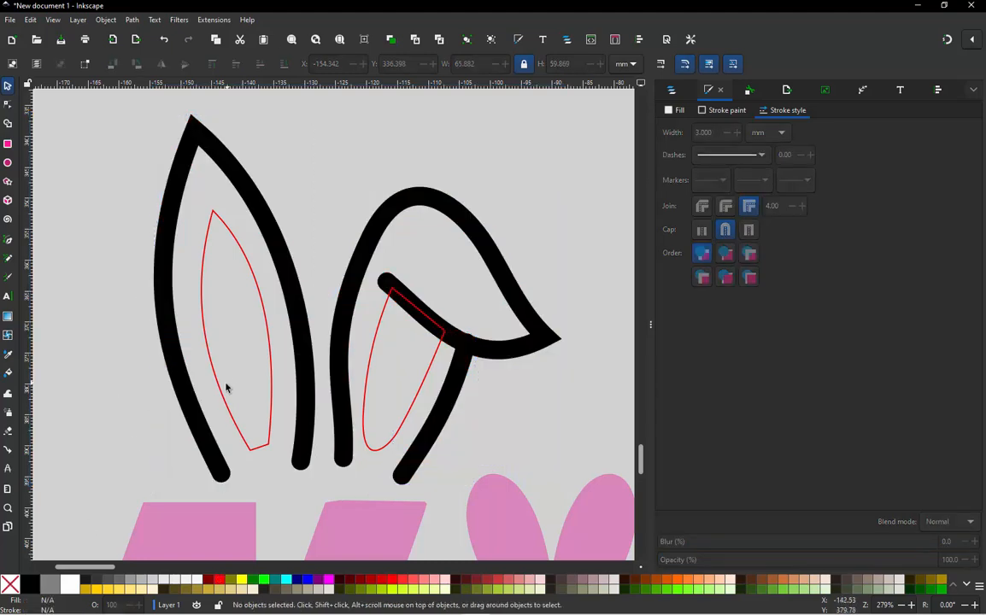
- Remove the red stroke from the N's upright and folded inner ear paths
{"action": "left_click", "coordinate": [206, 356]}
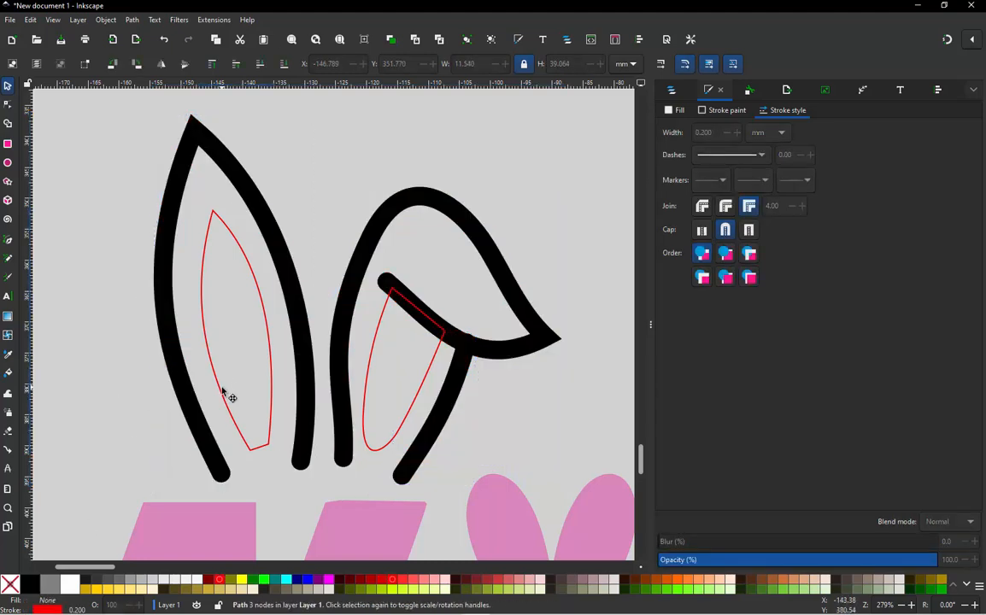
{"action": "left_click", "coordinate": [368, 402], "text": "shift"}
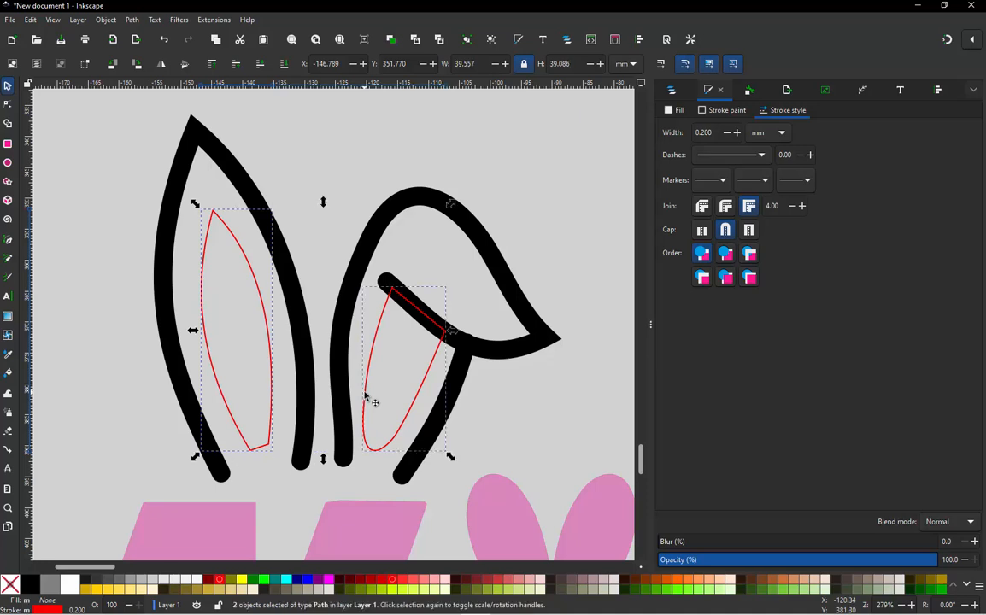
{"action": "left_click", "coordinate": [12, 583], "text": "shift"}
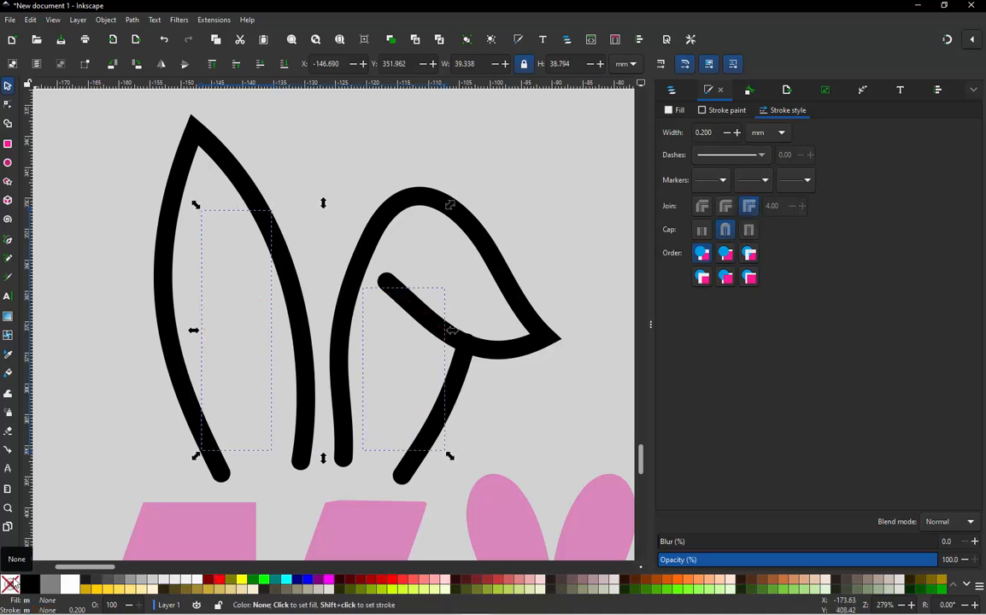
- Fill both inner ear paths with the pink sampled from the letter N and send them to the bottom of the stacking order
{"action": "key", "text": "d"}
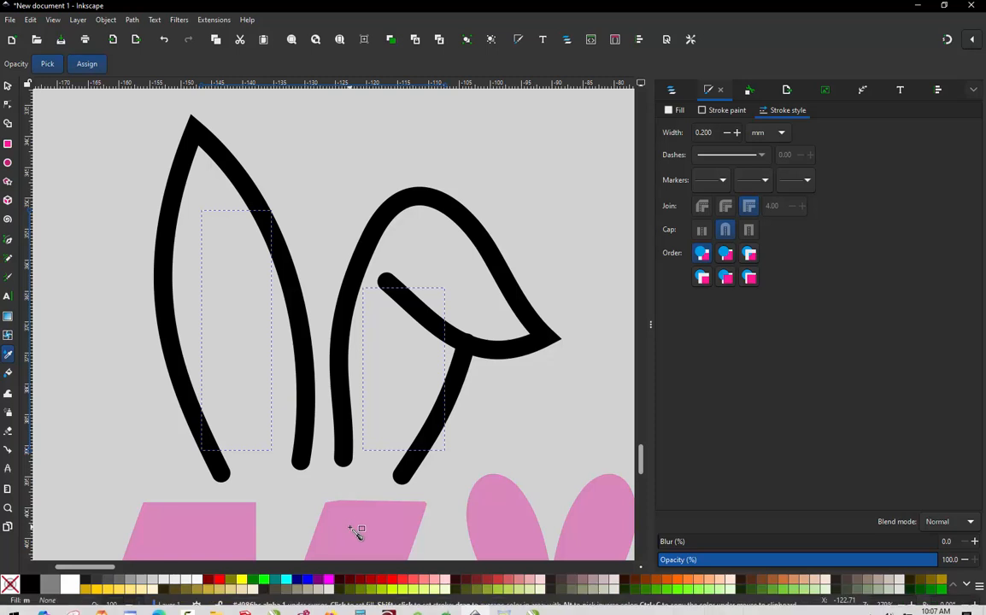
{"action": "left_click", "coordinate": [357, 532]}
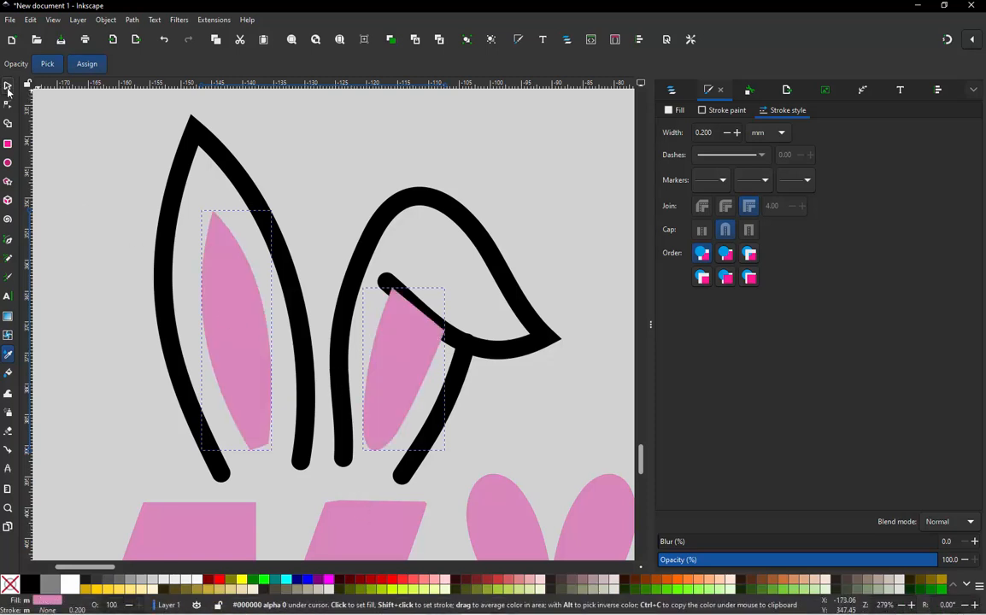
{"action": "left_click", "coordinate": [7, 87]}
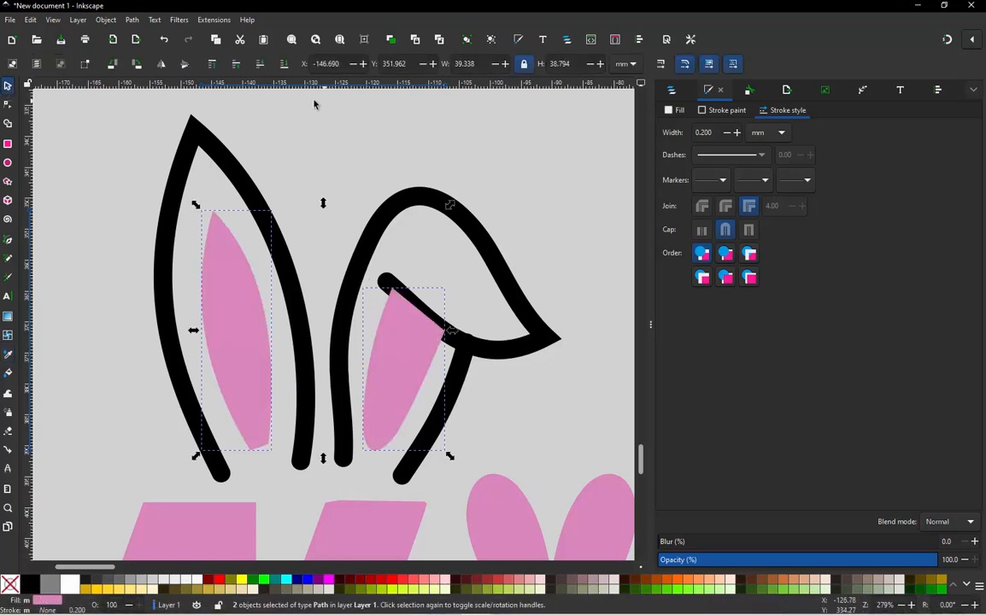
{"action": "left_click", "coordinate": [285, 65]}
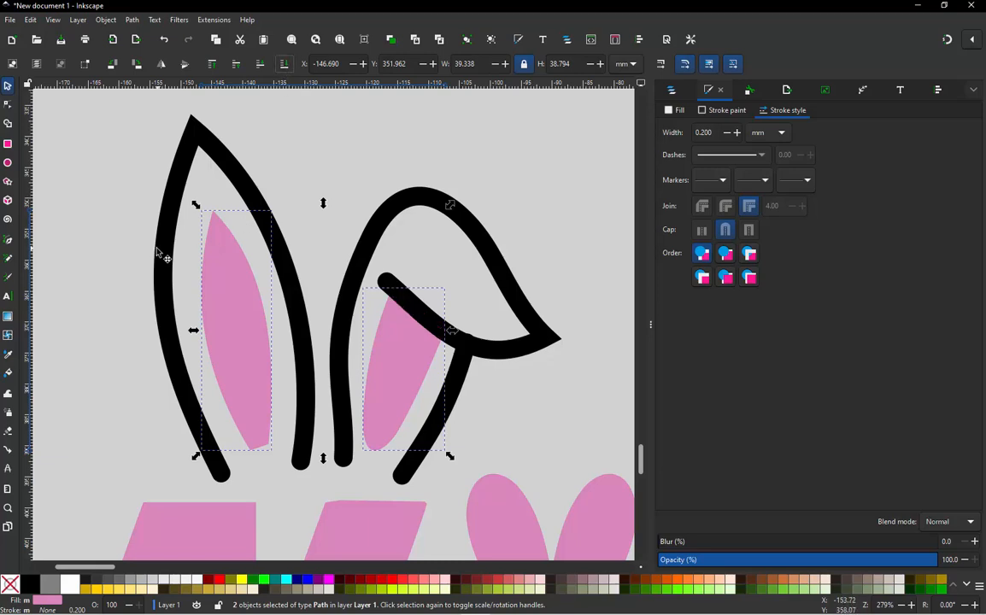
{"action": "left_click", "coordinate": [127, 251]}
- Examine the N's finished ears against the other pair of ears and the whole NIKE lettering
{"action": "scroll", "coordinate": [250, 213], "scroll_direction": "down", "scroll_amount": 1}
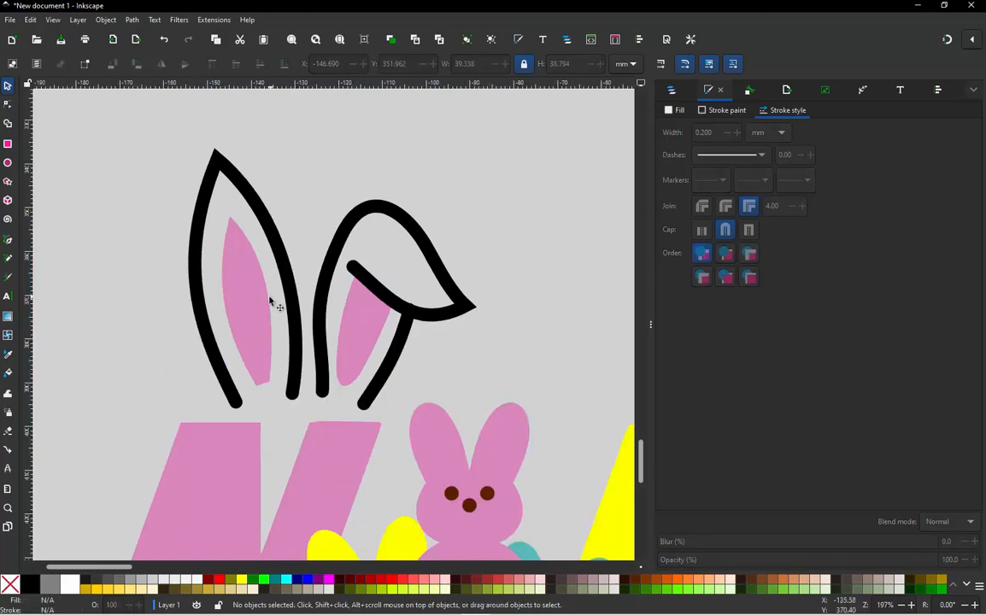
{"action": "scroll", "coordinate": [325, 256], "scroll_direction": "down", "scroll_amount": 2}
{"action": "scroll", "coordinate": [341, 286], "scroll_direction": "up", "scroll_amount": 2}
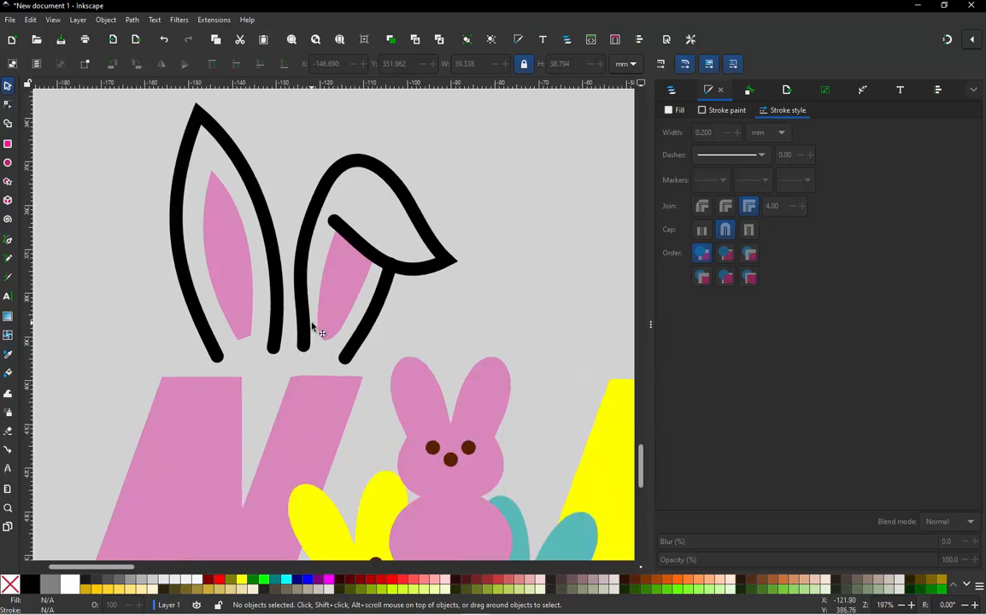
{"action": "scroll", "coordinate": [282, 316], "scroll_direction": "down", "scroll_amount": 1}
{"action": "scroll", "coordinate": [302, 297], "scroll_direction": "down", "scroll_amount": 1}
{"action": "scroll", "coordinate": [462, 299], "scroll_direction": "down", "scroll_amount": 1}
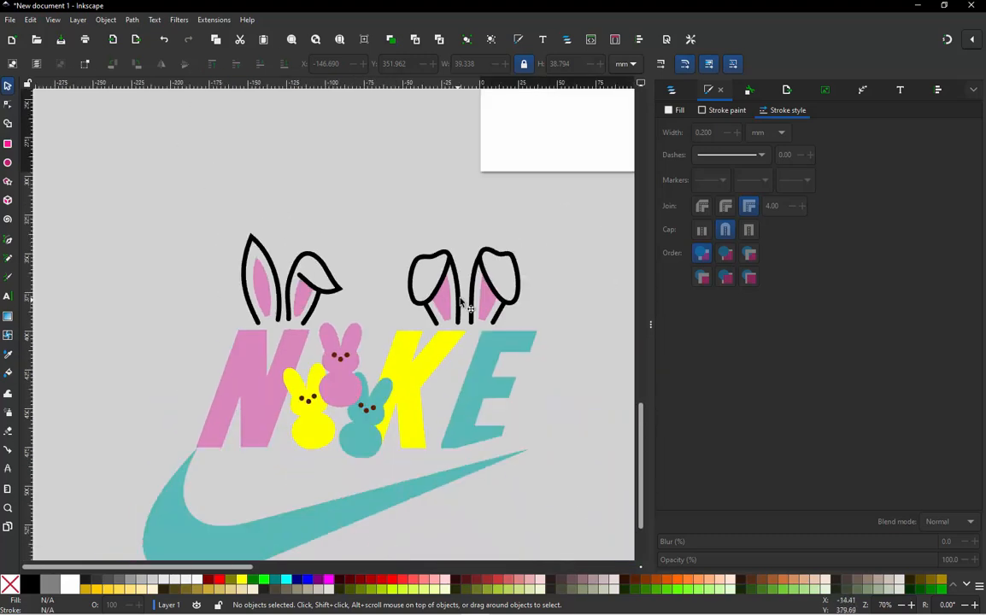
{"action": "scroll", "coordinate": [464, 299], "scroll_direction": "up", "scroll_amount": 1}
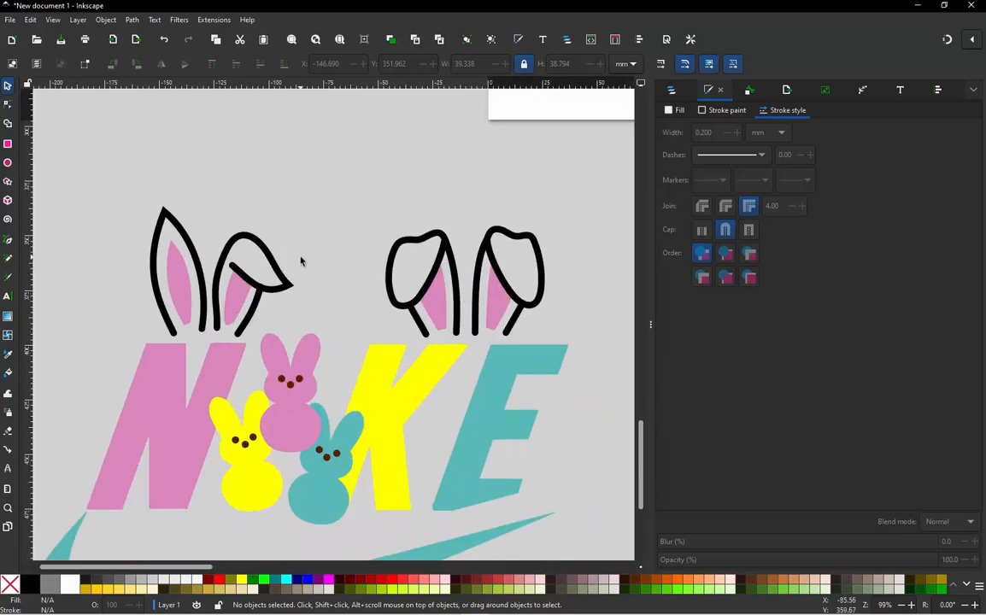
{"action": "scroll", "coordinate": [183, 312], "scroll_direction": "up", "scroll_amount": 2}
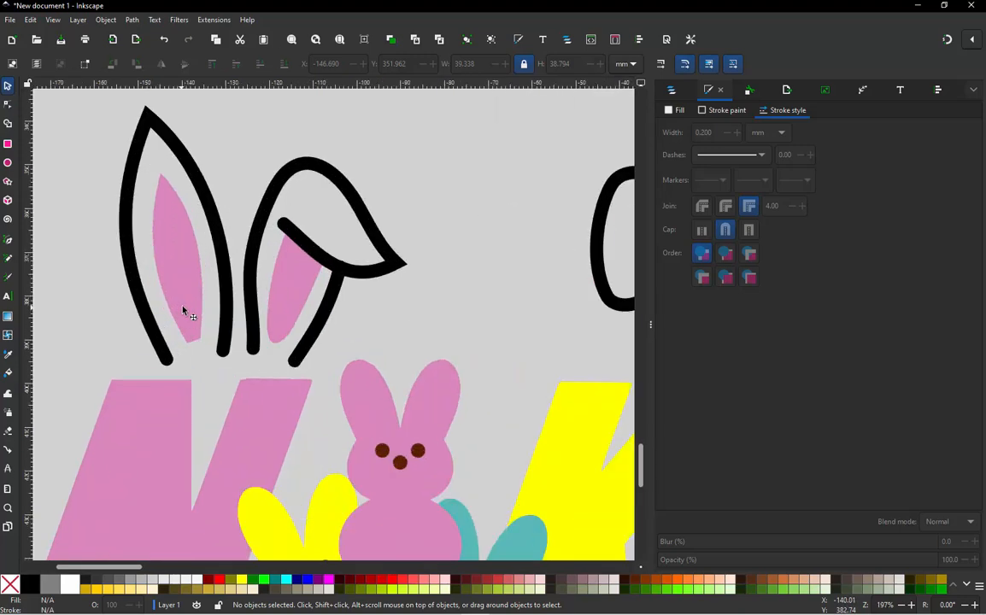
- Extend a curve handle upward from the left base node of the N's folded ear outline to reshape that side
{"action": "scroll", "coordinate": [256, 327], "scroll_direction": "up", "scroll_amount": 2}
{"action": "left_click", "coordinate": [257, 333]}
{"action": "key", "text": "n"}
{"action": "left_click", "coordinate": [254, 367]}
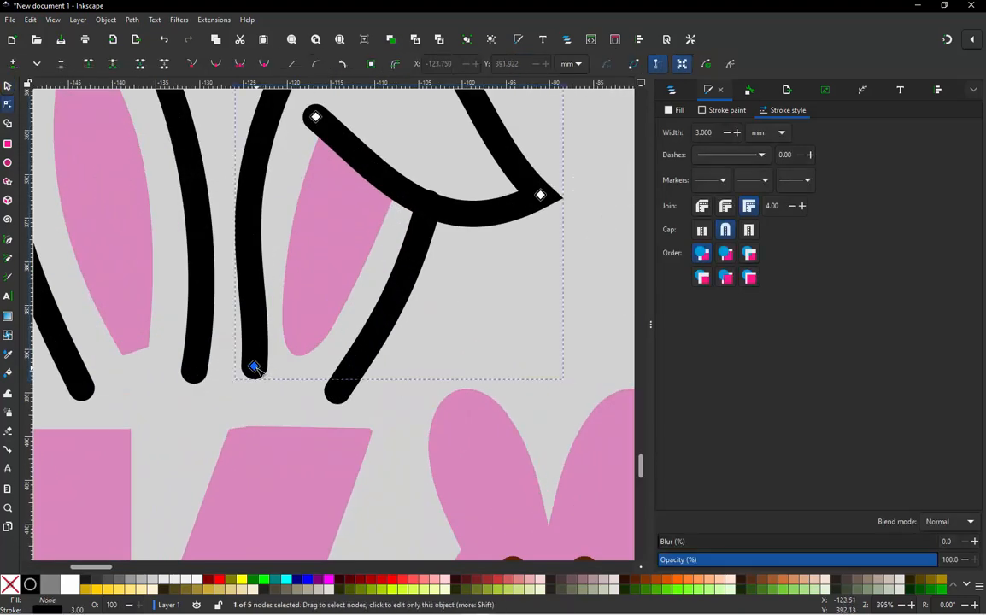
{"action": "left_click_drag", "start_coordinate": [255, 367], "coordinate": [258, 291]}
- Move the upper end node of the folded ear's short side line down about 0.5 mm to tuck it inside the fold stroke
{"action": "scroll", "coordinate": [348, 279], "scroll_direction": "down", "scroll_amount": 3}
{"action": "scroll", "coordinate": [367, 298], "scroll_direction": "up", "scroll_amount": 3}
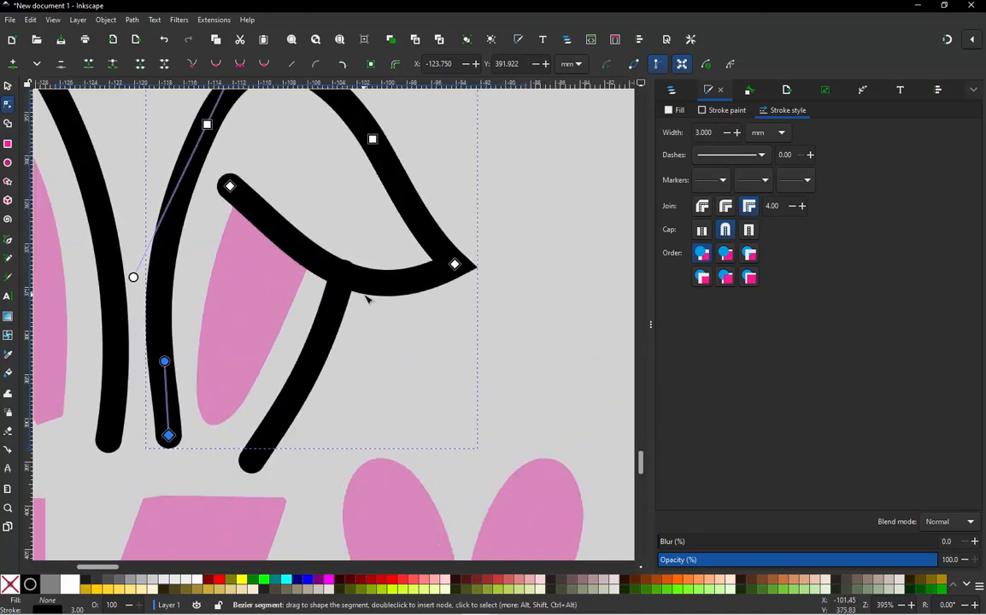
{"action": "scroll", "coordinate": [367, 299], "scroll_direction": "up", "scroll_amount": 2}
{"action": "left_click_drag", "start_coordinate": [324, 253], "coordinate": [327, 261]}
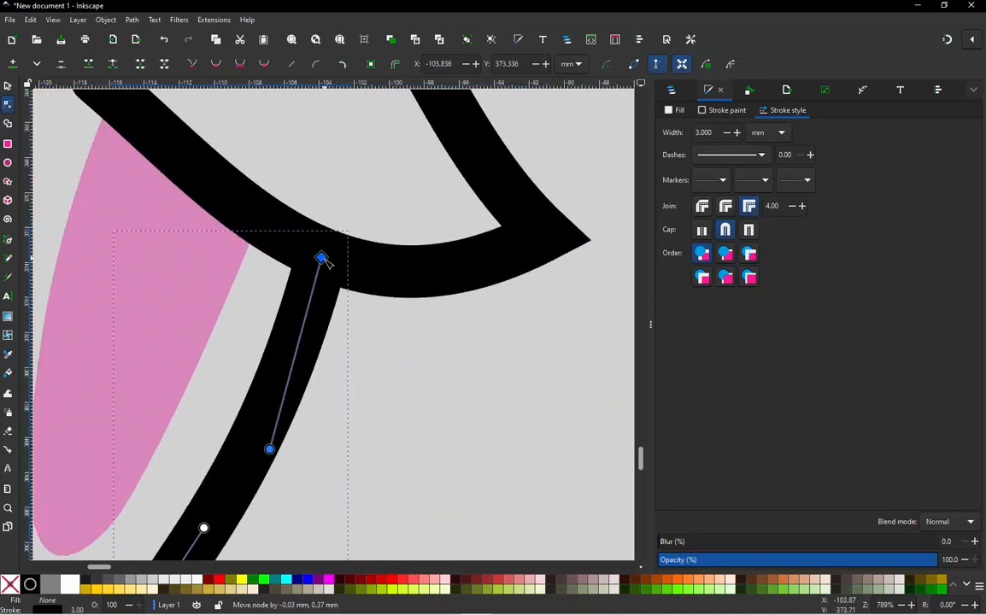
{"action": "scroll", "coordinate": [361, 278], "scroll_direction": "down", "scroll_amount": 4}
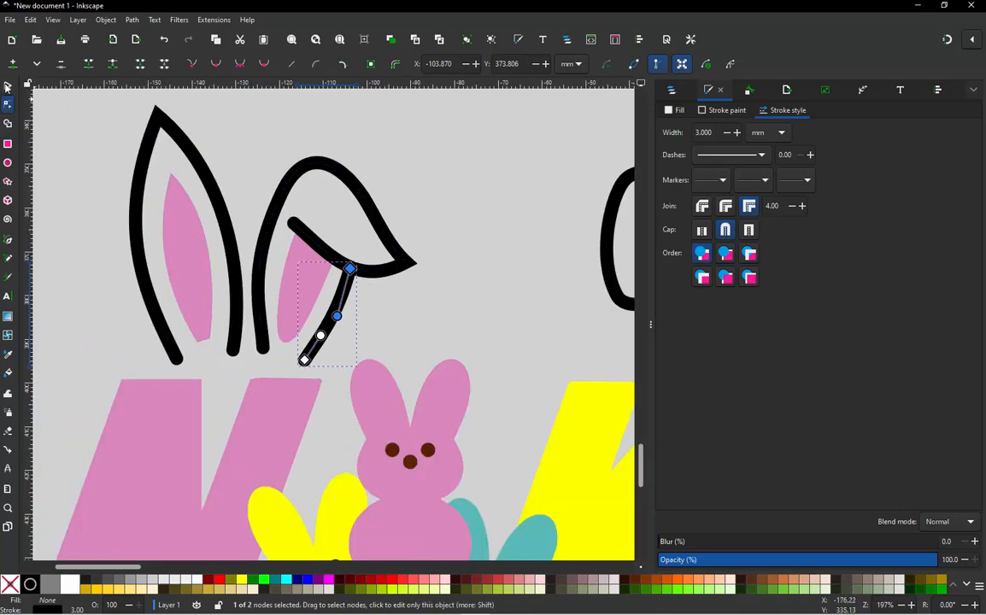
{"action": "left_click", "coordinate": [7, 86]}
{"action": "key", "text": "Escape"}
- Switch the canvas to outline display mode and convert the N's upright ear outline from a stroke to a path
{"action": "scroll", "coordinate": [176, 250], "scroll_direction": "down", "scroll_amount": 1}
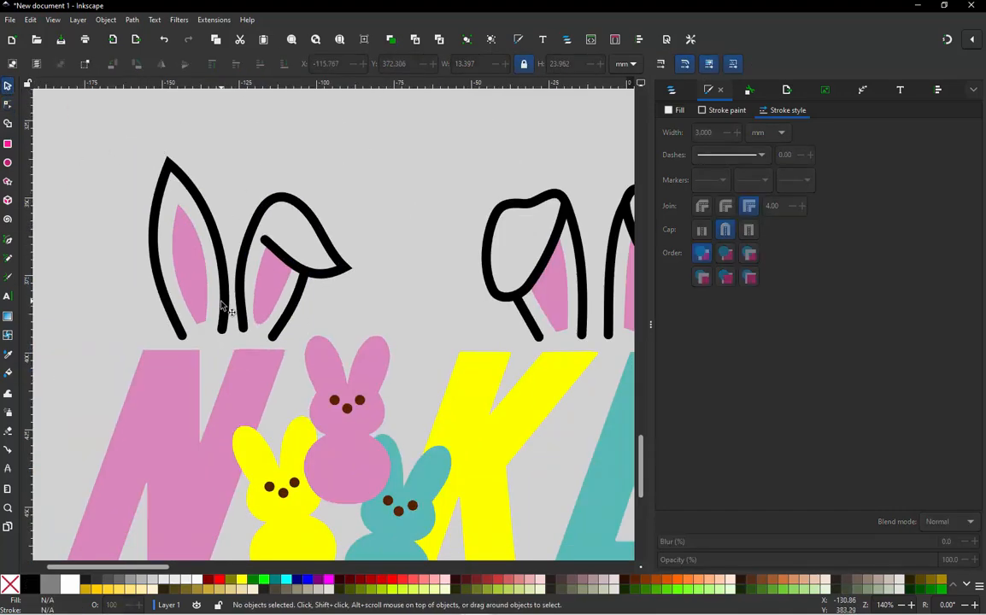
{"action": "scroll", "coordinate": [222, 307], "scroll_direction": "down", "scroll_amount": 1}
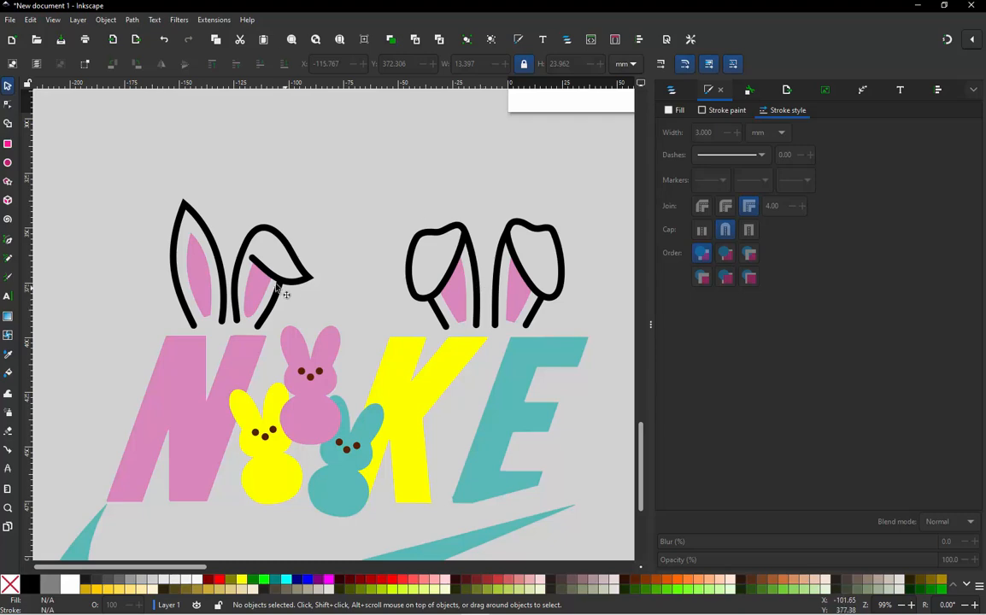
{"action": "scroll", "coordinate": [182, 247], "scroll_direction": "up", "scroll_amount": 2}
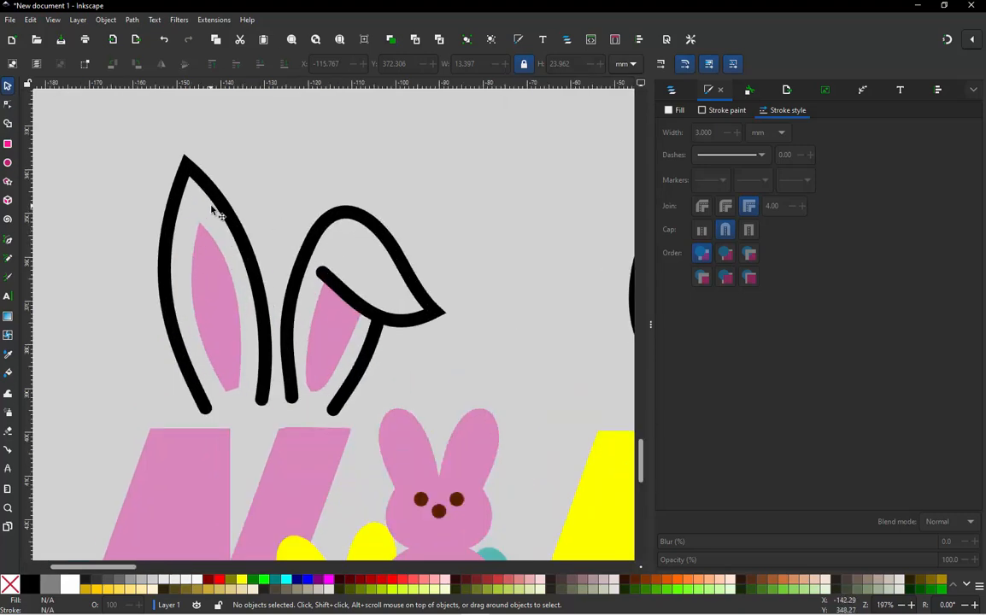
{"action": "left_click", "coordinate": [220, 201]}
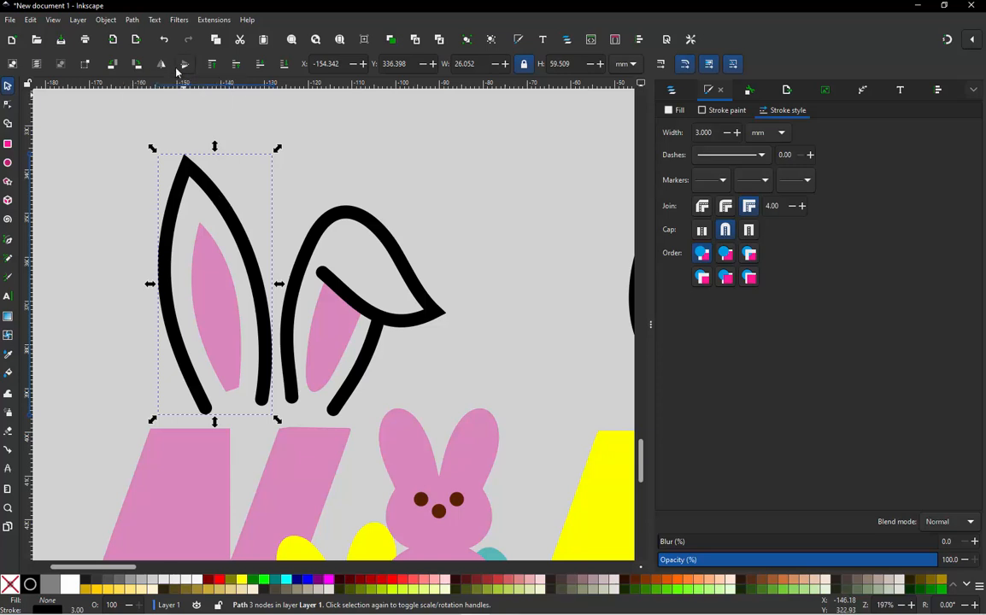
{"action": "key", "text": "ctrl+KP_5"}
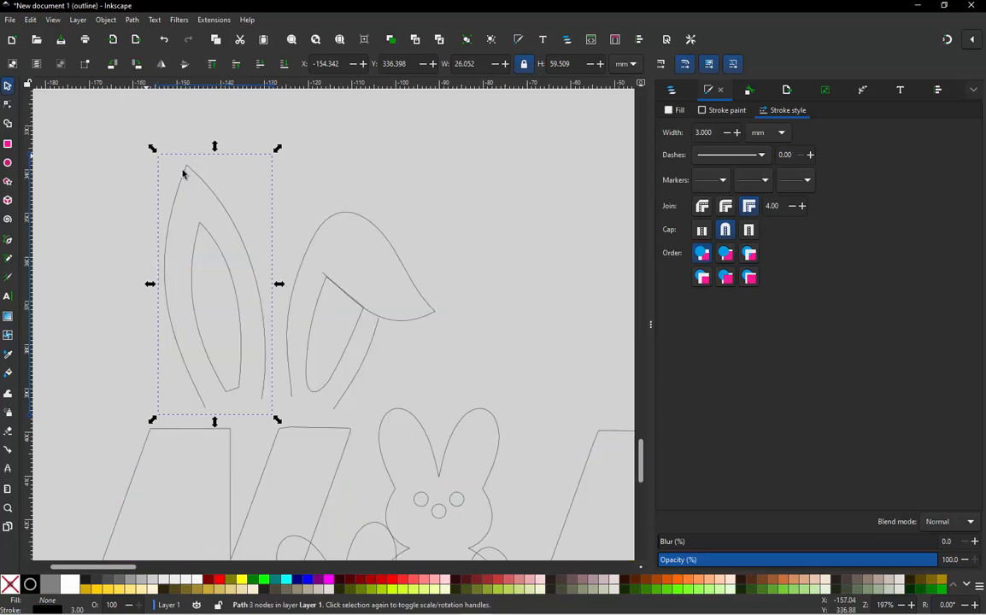
{"action": "left_click", "coordinate": [204, 200]}
{"action": "left_click", "coordinate": [201, 181]}
{"action": "left_click", "coordinate": [133, 20]}
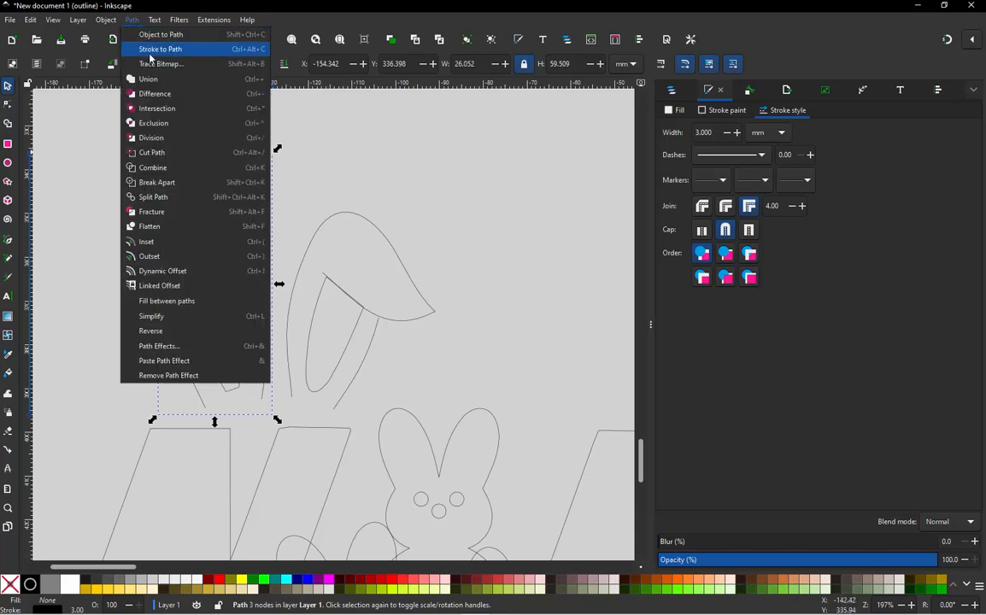
{"action": "left_click", "coordinate": [143, 48]}
{"action": "left_click", "coordinate": [114, 207]}
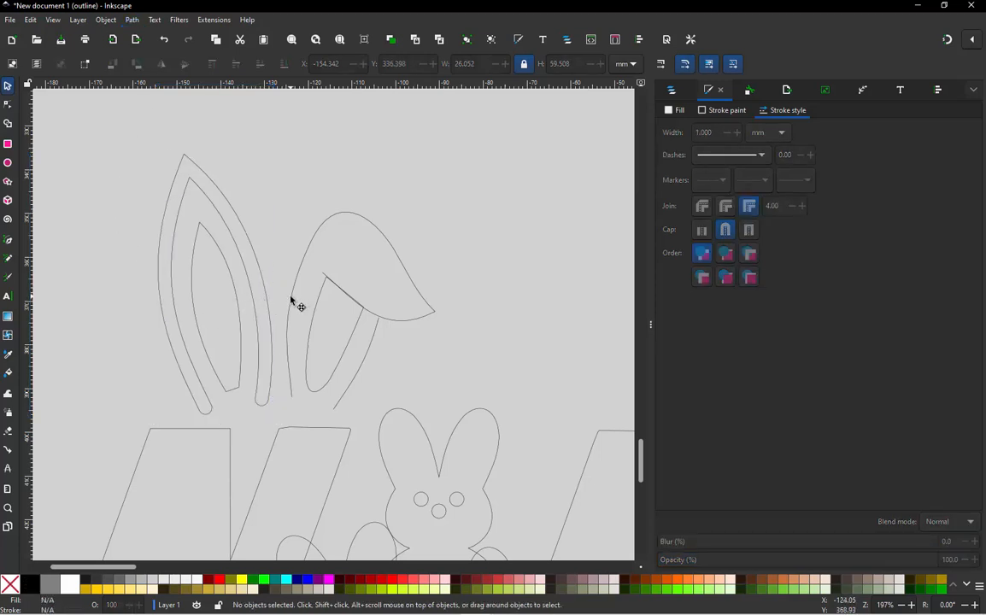
- Convert the stroke of the N's main folded ear outline to a path
{"action": "left_click", "coordinate": [290, 300]}
{"action": "left_click", "coordinate": [135, 22]}
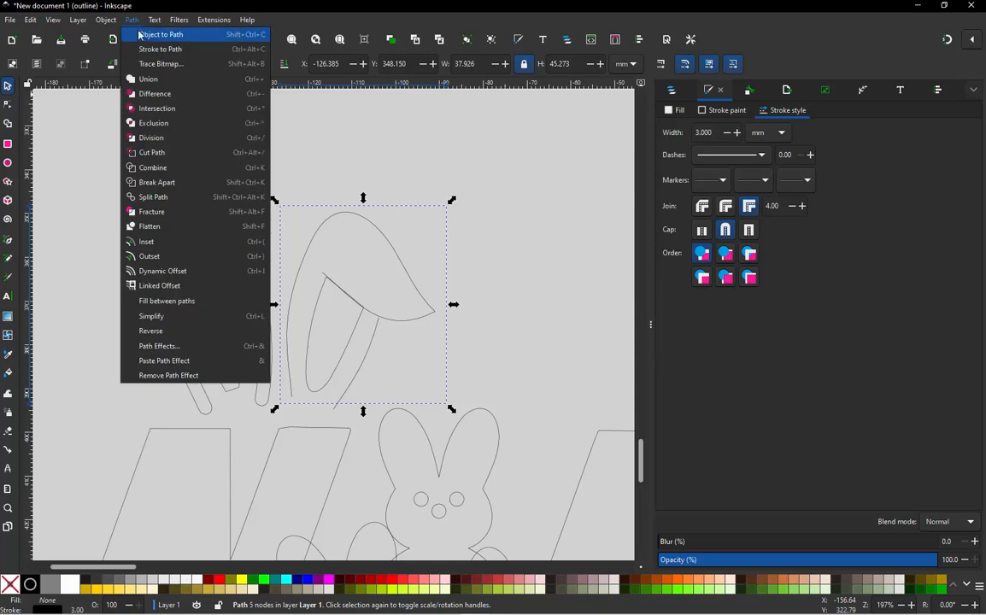
{"action": "left_click", "coordinate": [161, 50]}
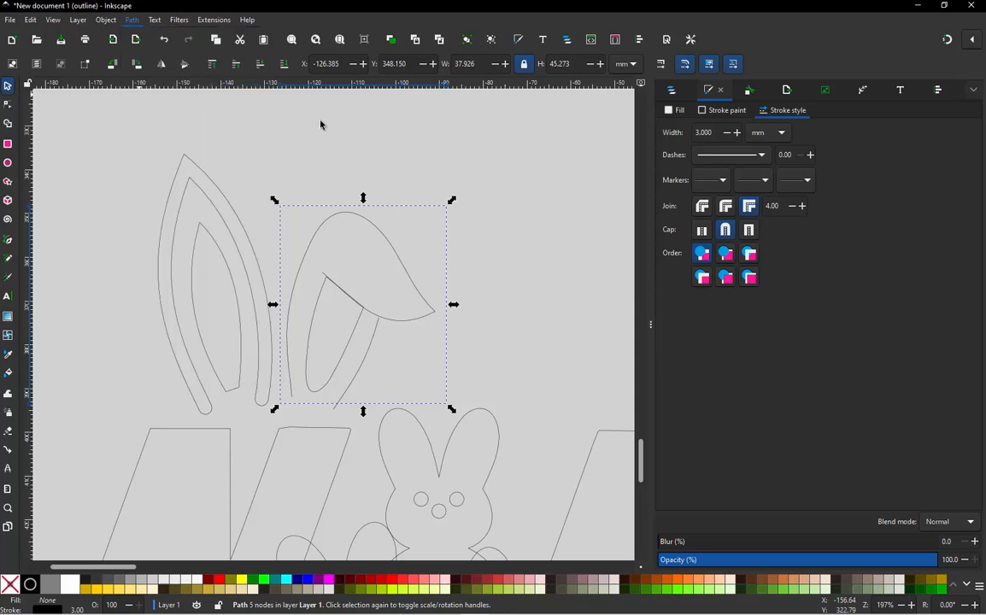
{"action": "left_click", "coordinate": [375, 355]}
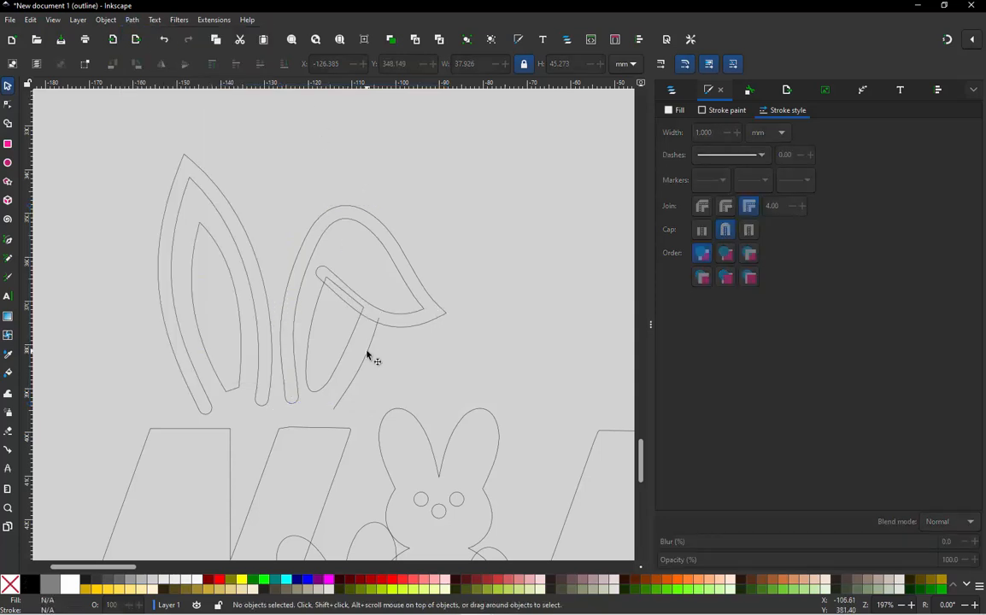
- Convert the stroke of the folded ear's short side line to a path and leave it deselected
{"action": "left_click", "coordinate": [370, 356]}
{"action": "left_click", "coordinate": [131, 20]}
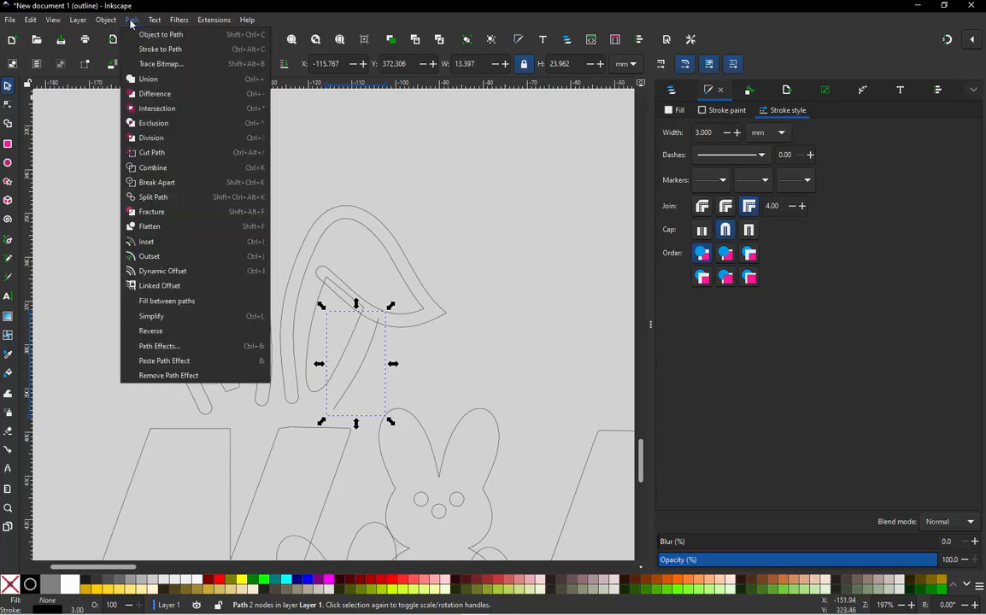
{"action": "left_click", "coordinate": [154, 49]}
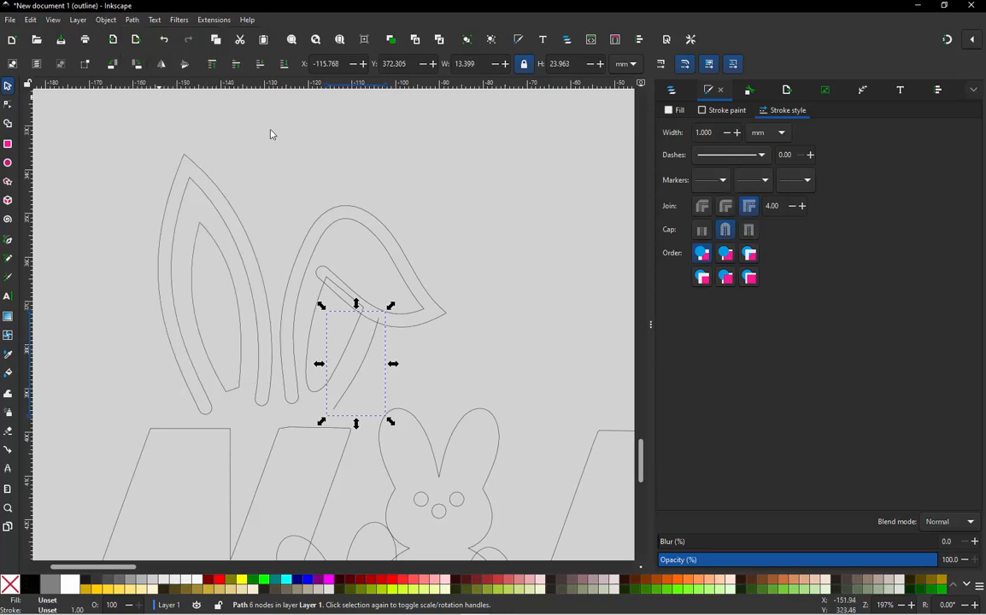
{"action": "left_click", "coordinate": [377, 284]}
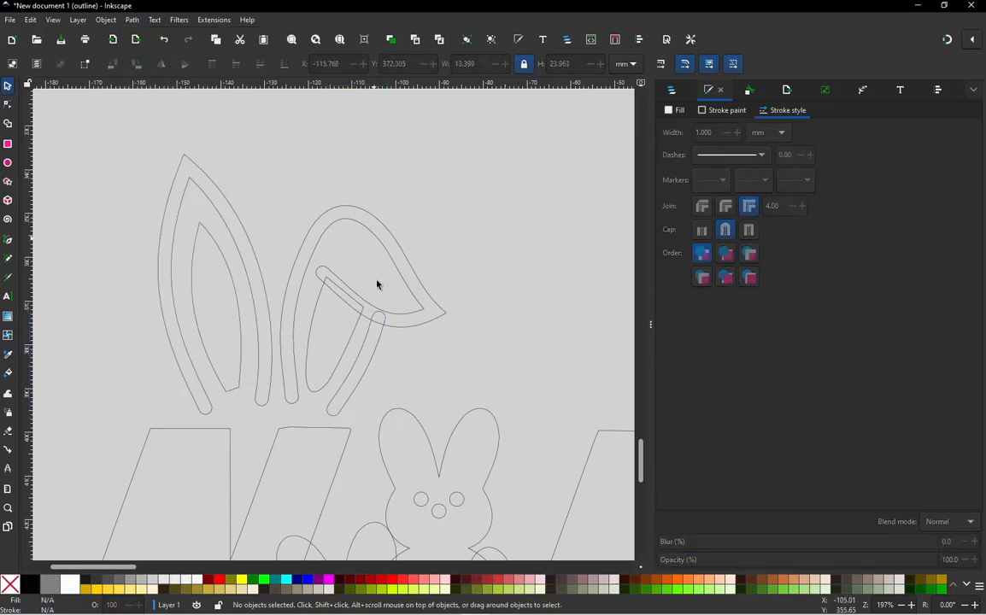
{"action": "left_click", "coordinate": [368, 376]}
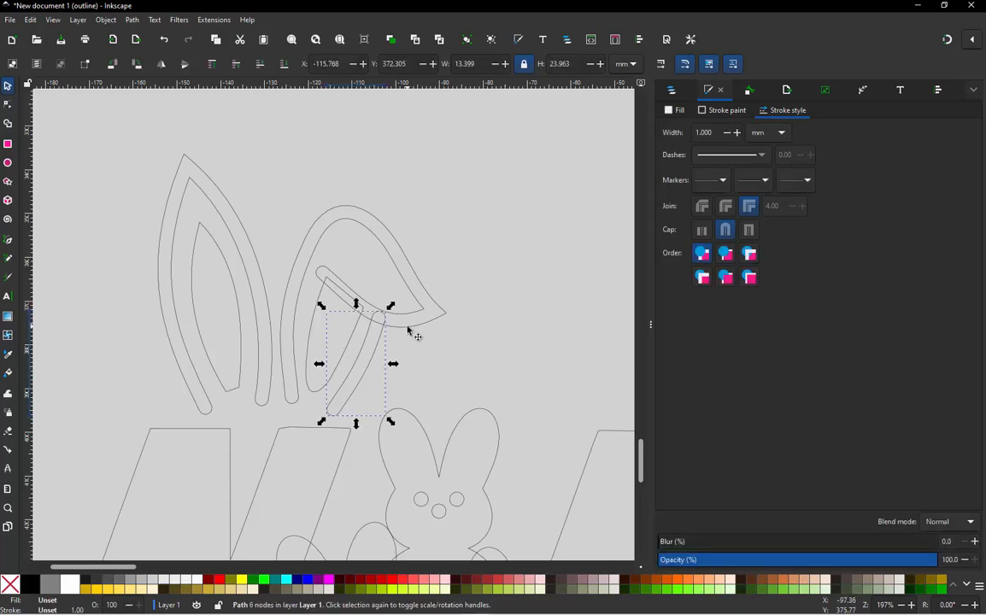
{"action": "left_click", "coordinate": [402, 345]}
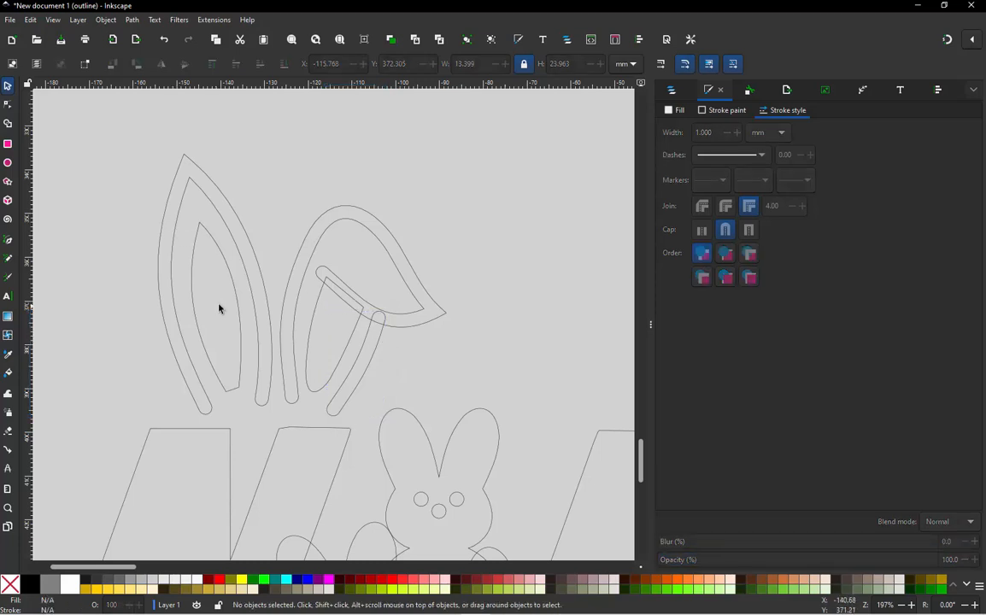
- Convert the stroke of the left ear's main outline above the K to a path
{"action": "scroll", "coordinate": [168, 287], "scroll_direction": "down", "scroll_amount": 2}
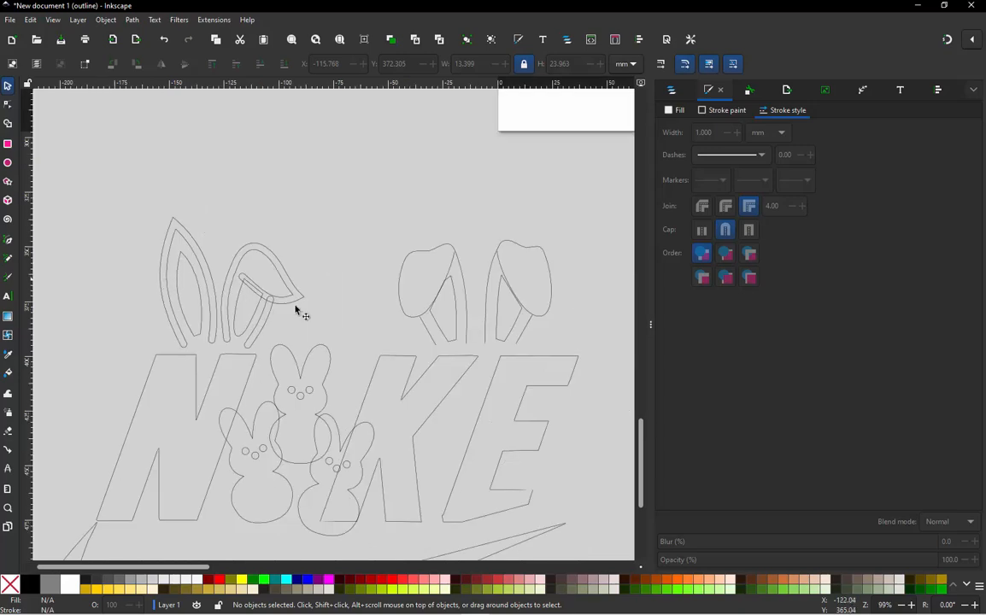
{"action": "scroll", "coordinate": [460, 299], "scroll_direction": "up", "scroll_amount": 3}
{"action": "left_click", "coordinate": [481, 288]}
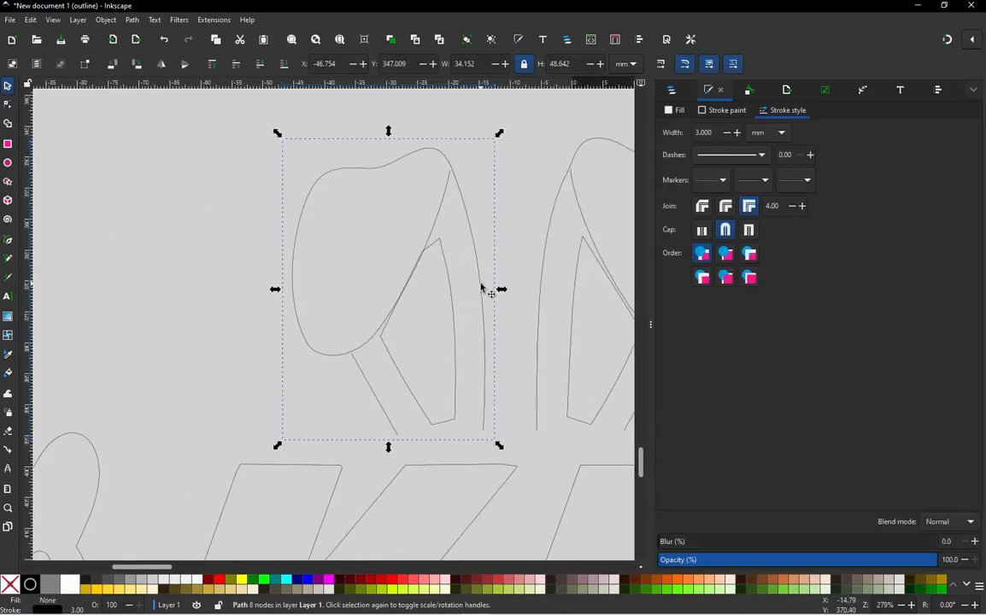
{"action": "left_click", "coordinate": [132, 21]}
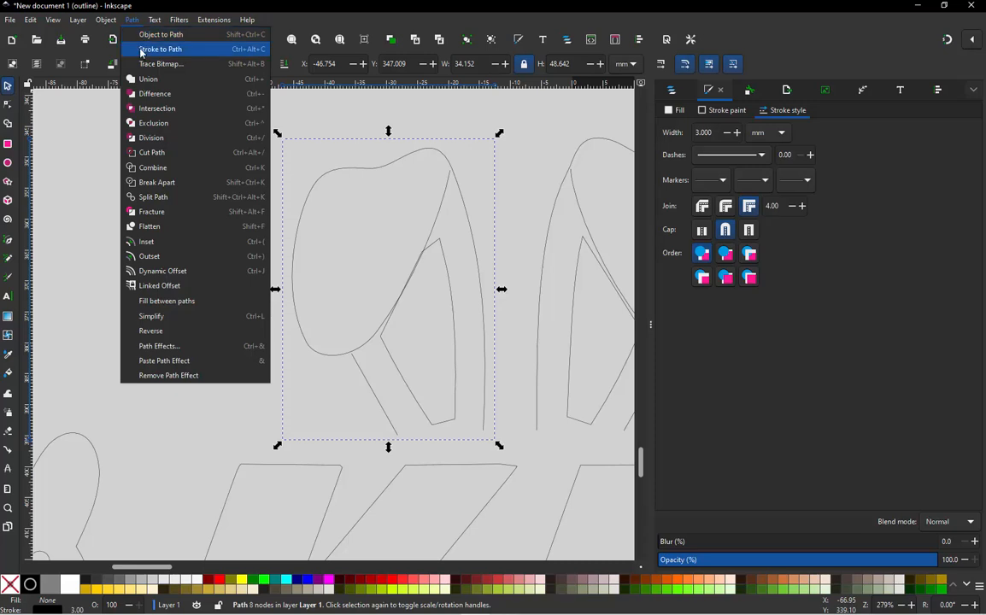
{"action": "left_click", "coordinate": [143, 50]}
{"action": "scroll", "coordinate": [169, 207], "scroll_direction": "down", "scroll_amount": 1}
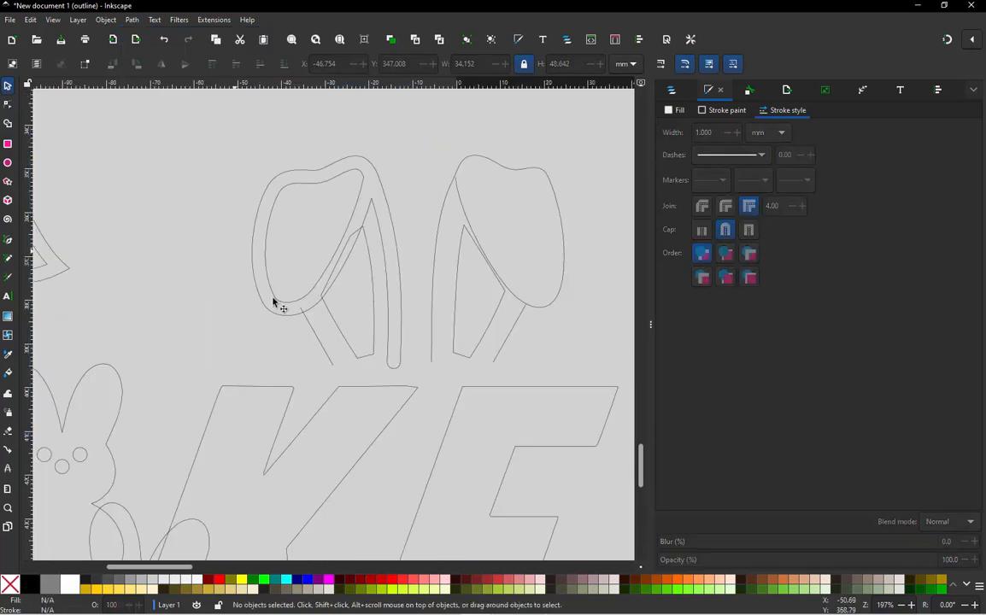
- Convert the stroke of the short side line below the left ear above the K to a path
{"action": "left_click", "coordinate": [314, 338]}
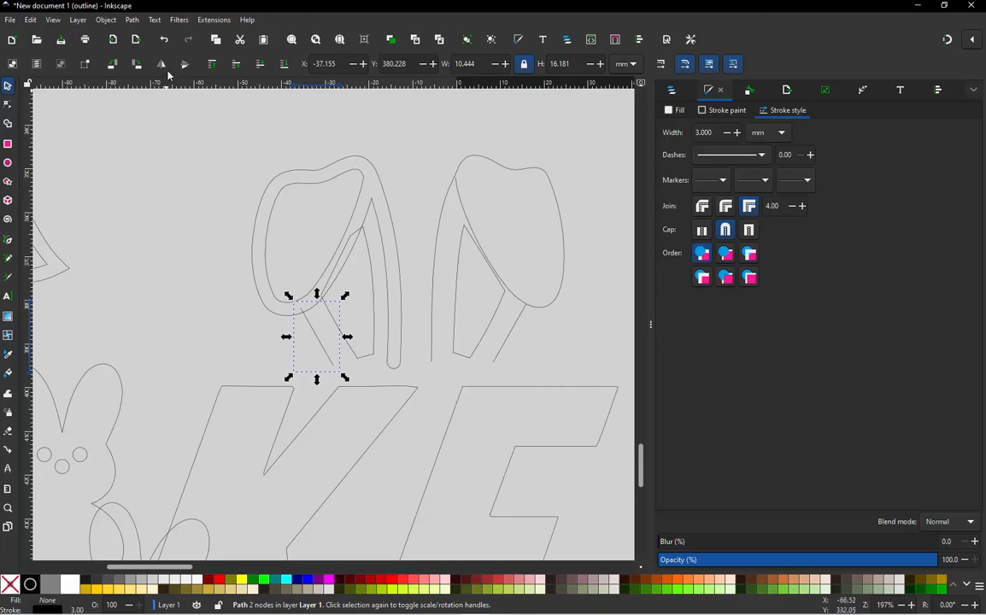
{"action": "left_click", "coordinate": [137, 22]}
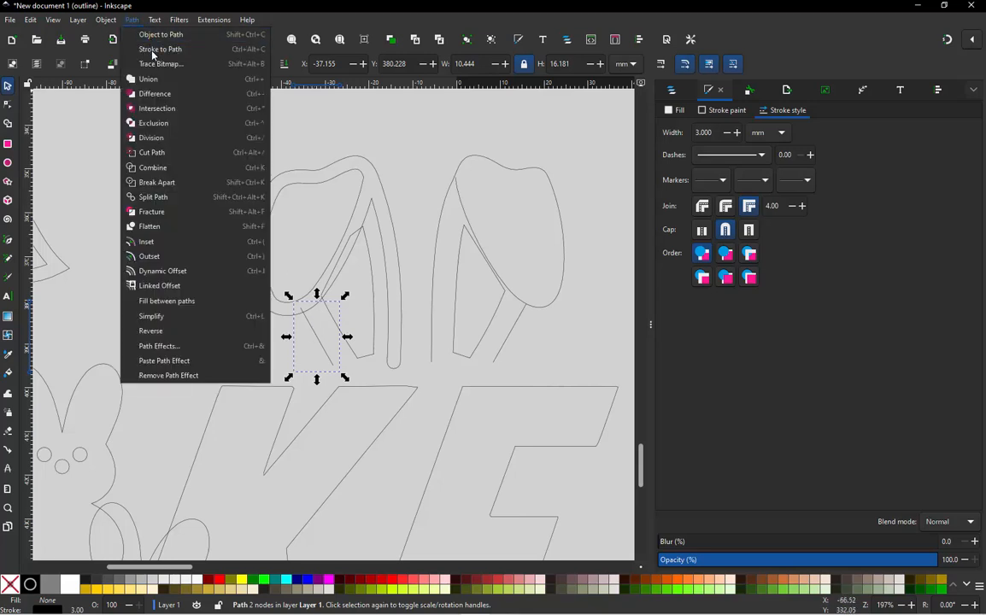
{"action": "left_click", "coordinate": [155, 50]}
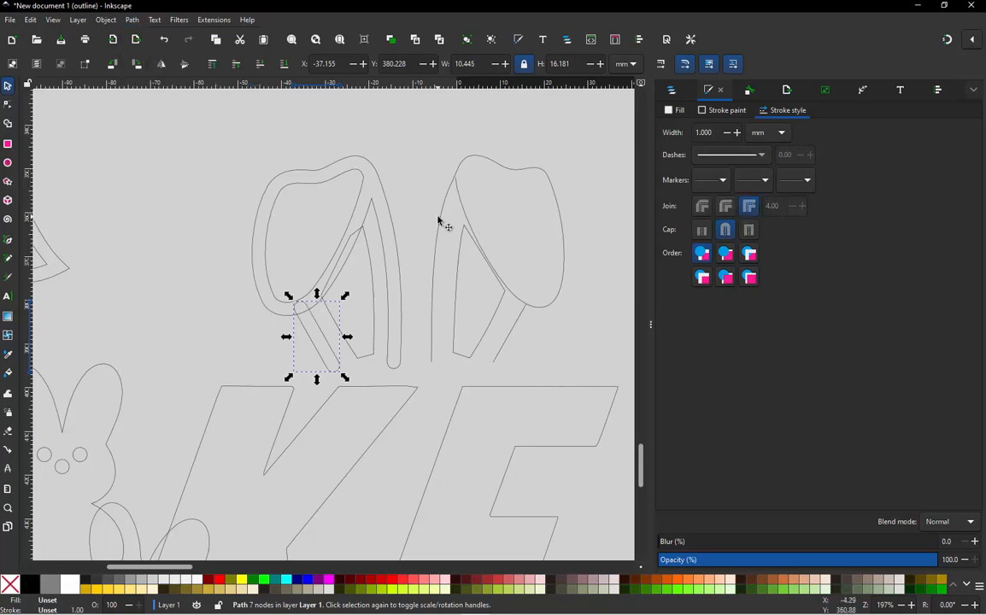
- Convert the stroke of the right folded ear's main outline above the E to a path
{"action": "left_click", "coordinate": [170, 37]}
{"action": "left_click", "coordinate": [134, 19]}
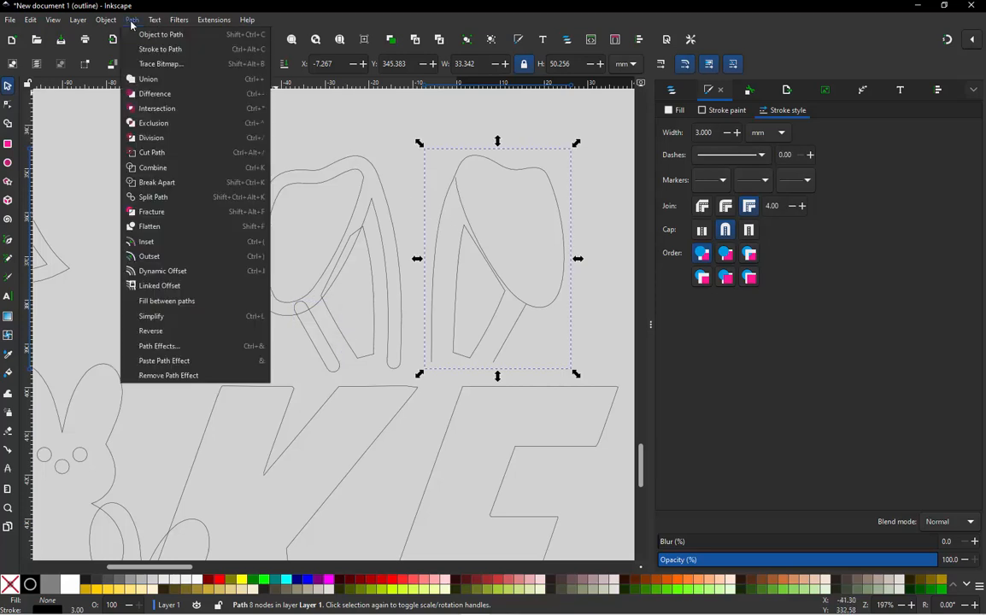
{"action": "left_click", "coordinate": [155, 50]}
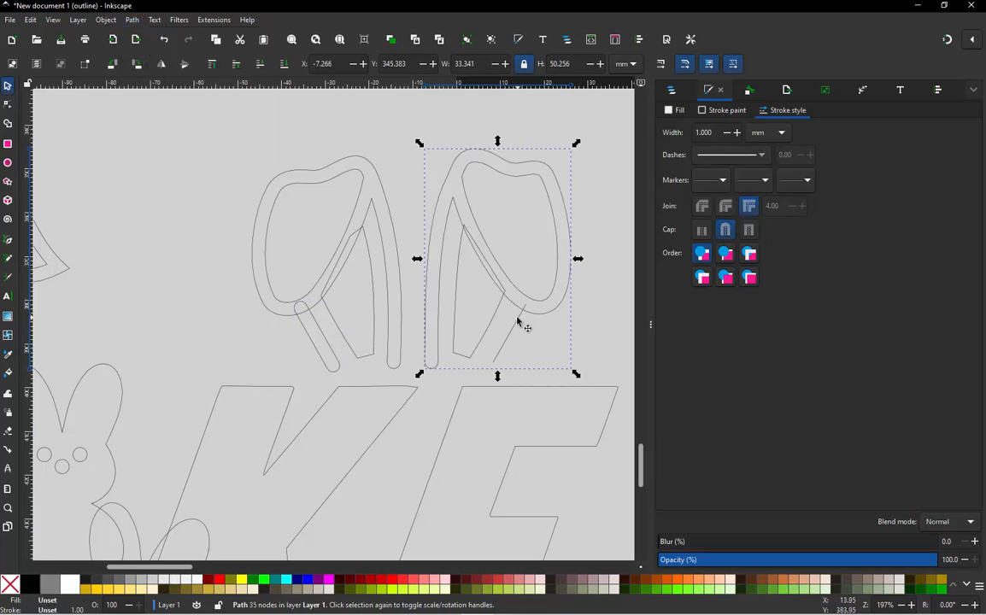
- Convert the stroke of the right ear's short side line above the E to a path and return the canvas to normal display mode
{"action": "left_click", "coordinate": [517, 323]}
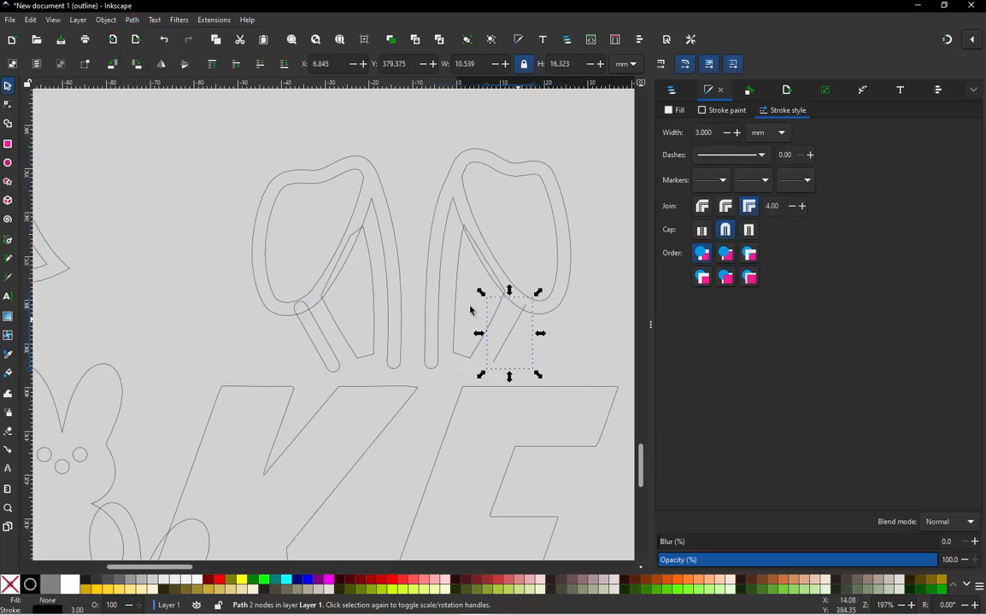
{"action": "left_click", "coordinate": [133, 20]}
{"action": "left_click", "coordinate": [155, 49]}
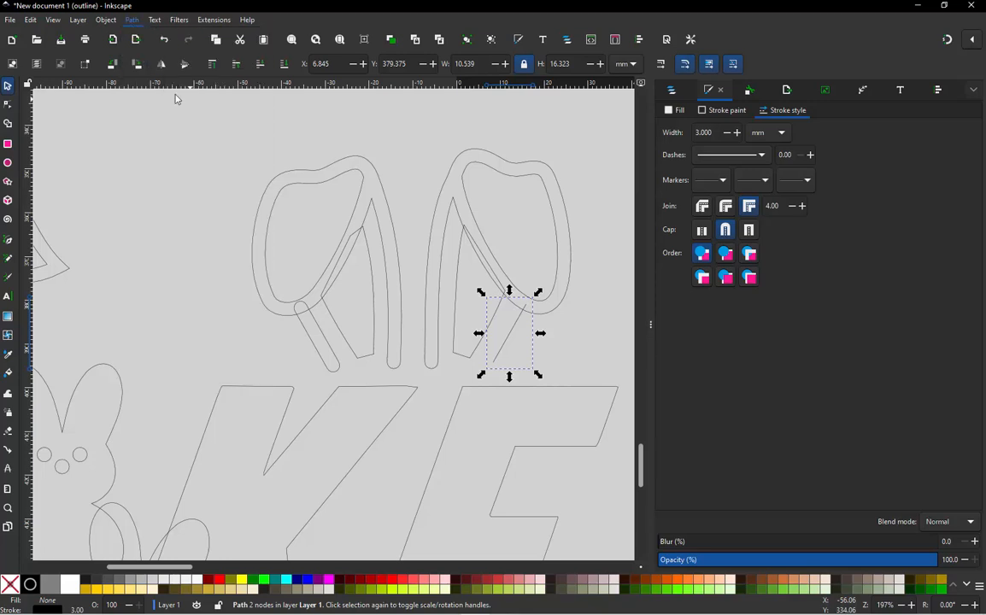
{"action": "left_click", "coordinate": [196, 175]}
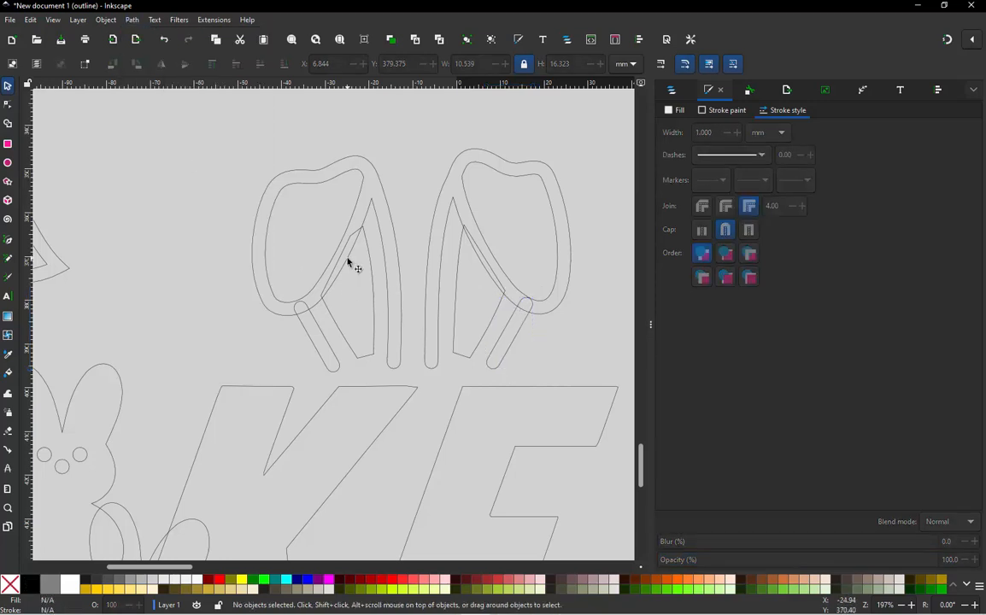
{"action": "scroll", "coordinate": [397, 239], "scroll_direction": "down", "scroll_amount": 2, "text": "ctrl"}
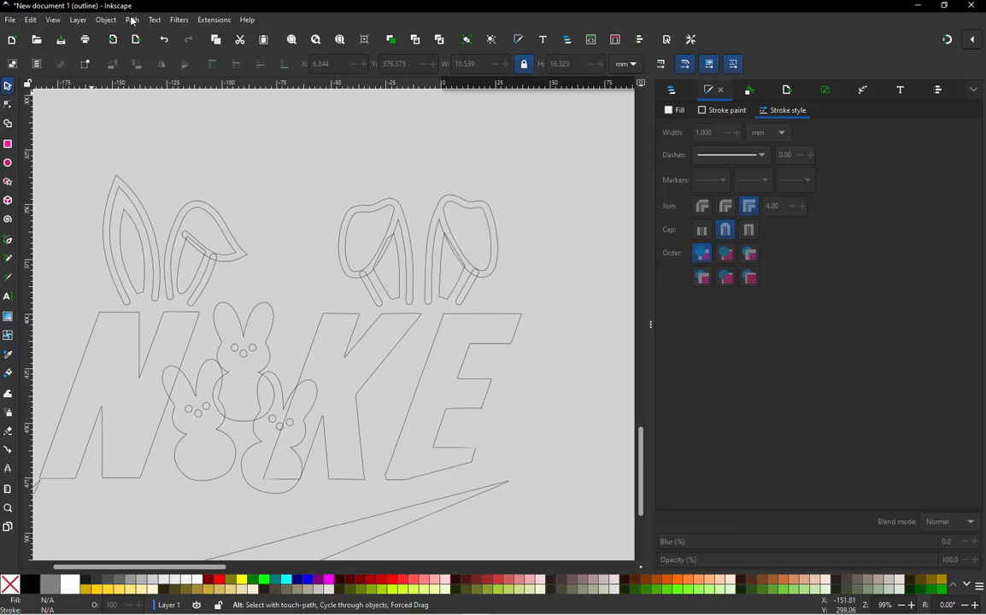
{"action": "key", "text": "ctrl+KP_5"}
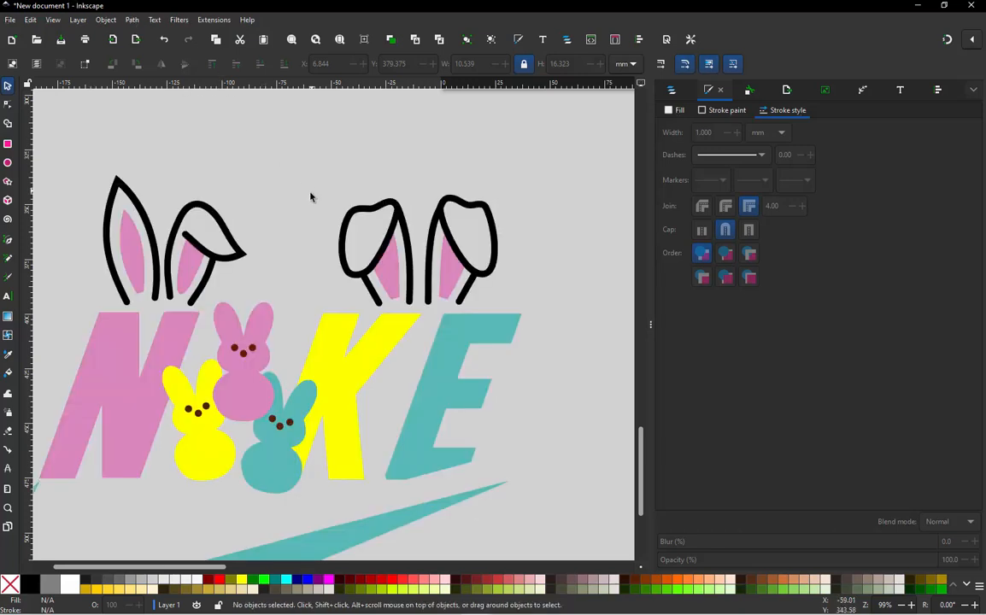
- Move both carrot pieces onto the NIKE lettering and scale them down proportionally to about 91 mm wide
{"action": "scroll", "coordinate": [310, 197], "scroll_direction": "down", "scroll_amount": 1, "text": "ctrl"}
{"action": "scroll", "coordinate": [282, 337], "scroll_direction": "down", "scroll_amount": 1, "text": "ctrl"}
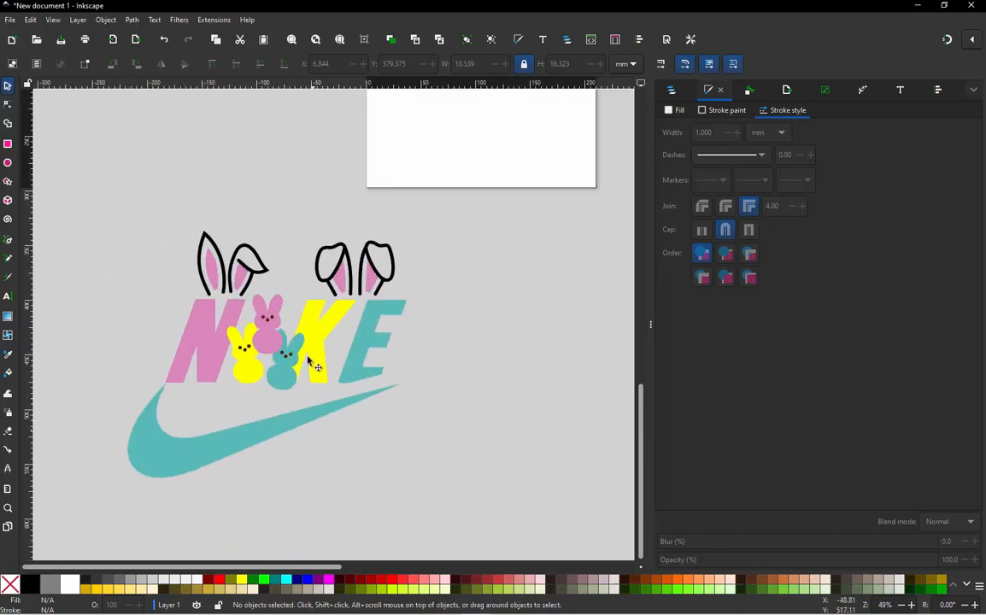
{"action": "scroll", "coordinate": [311, 363], "scroll_direction": "down", "scroll_amount": 3, "text": "ctrl"}
{"action": "scroll", "coordinate": [330, 264], "scroll_direction": "up", "scroll_amount": 1, "text": "ctrl"}
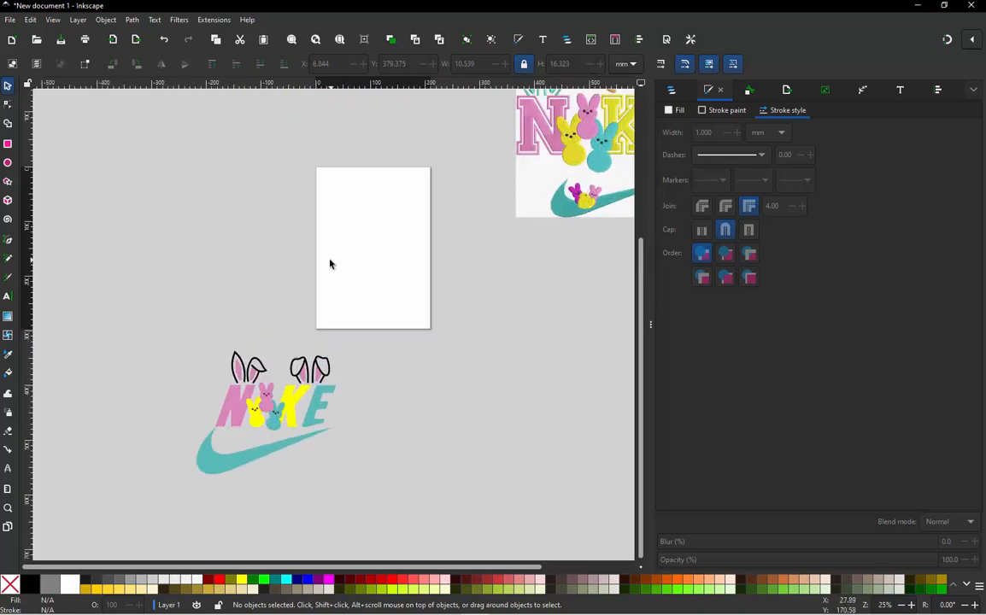
{"action": "scroll", "coordinate": [330, 264], "scroll_direction": "down", "scroll_amount": 1, "text": "ctrl"}
{"action": "scroll", "coordinate": [313, 298], "scroll_direction": "up", "scroll_amount": 2, "text": "ctrl"}
{"action": "scroll", "coordinate": [342, 256], "scroll_direction": "down", "scroll_amount": 3, "text": "ctrl"}
{"action": "scroll", "coordinate": [380, 212], "scroll_direction": "up", "scroll_amount": 1, "text": "ctrl"}
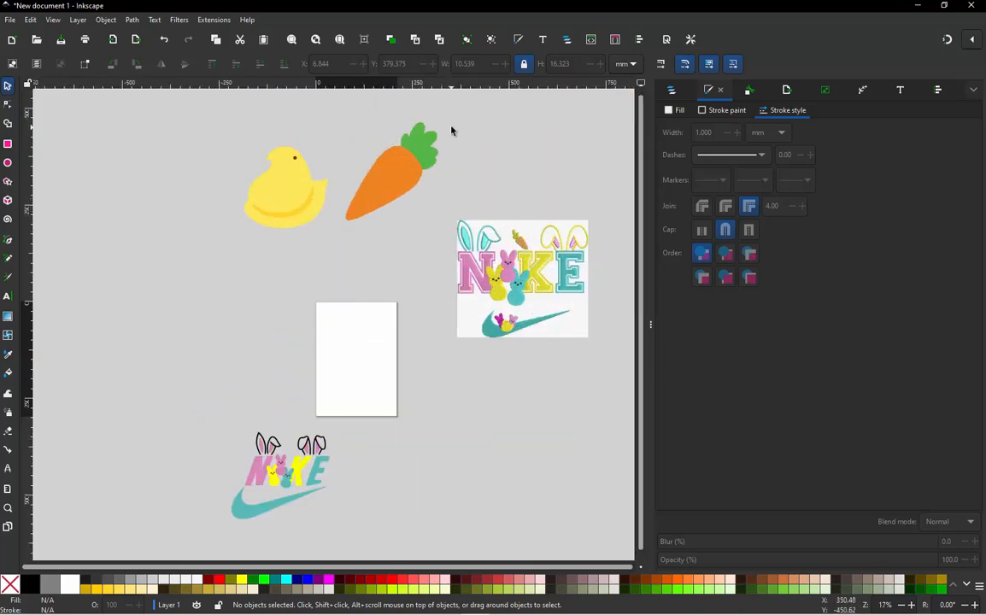
{"action": "left_click_drag", "start_coordinate": [455, 117], "coordinate": [340, 239]}
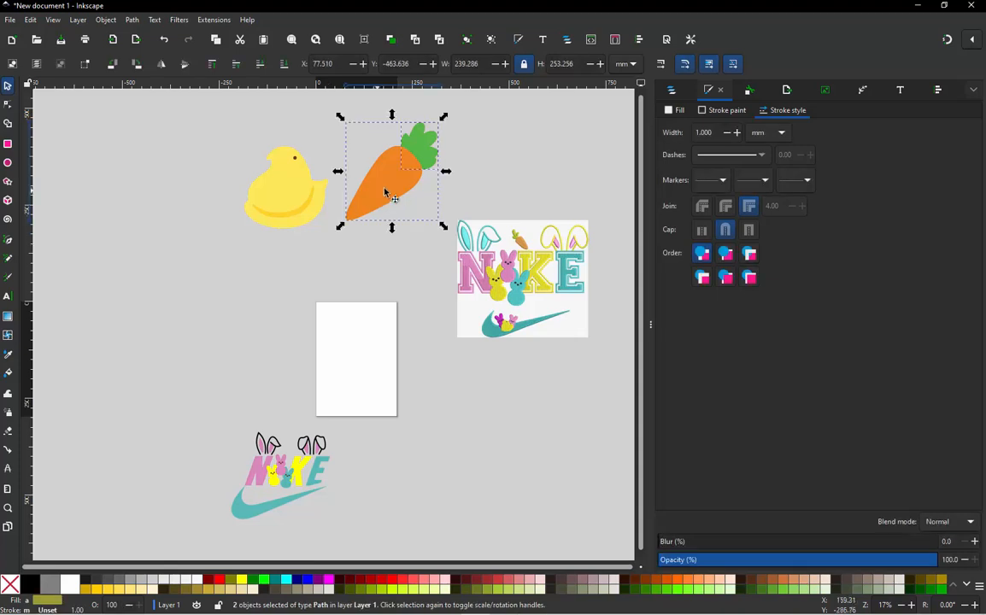
{"action": "left_click_drag", "start_coordinate": [387, 194], "coordinate": [275, 519]}
{"action": "scroll", "coordinate": [268, 441], "scroll_direction": "up", "scroll_amount": 1, "text": "ctrl"}
{"action": "scroll", "coordinate": [260, 466], "scroll_direction": "up", "scroll_amount": 1, "text": "ctrl"}
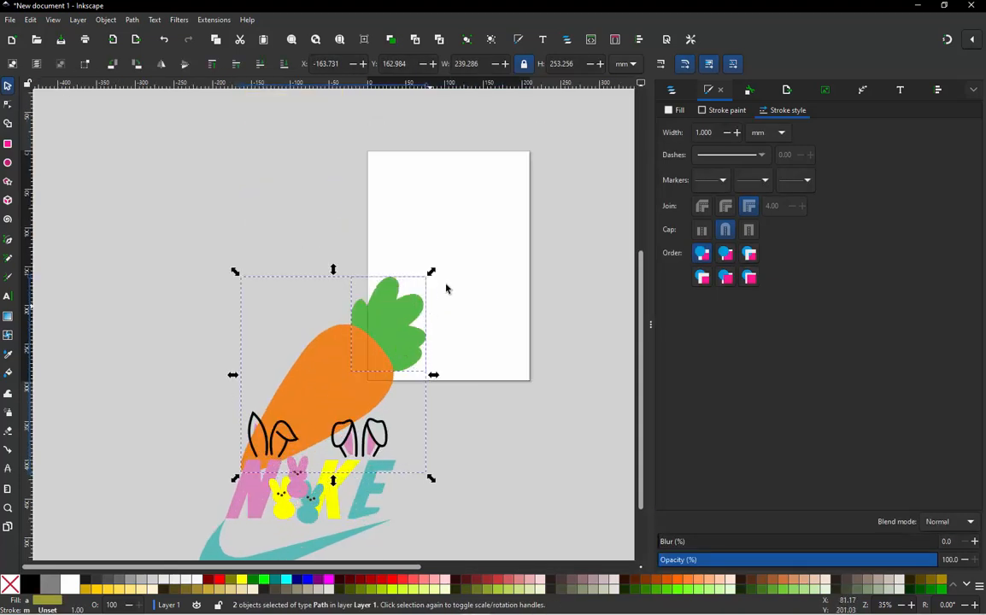
{"action": "left_click_drag", "start_coordinate": [431, 272], "coordinate": [336, 399]}
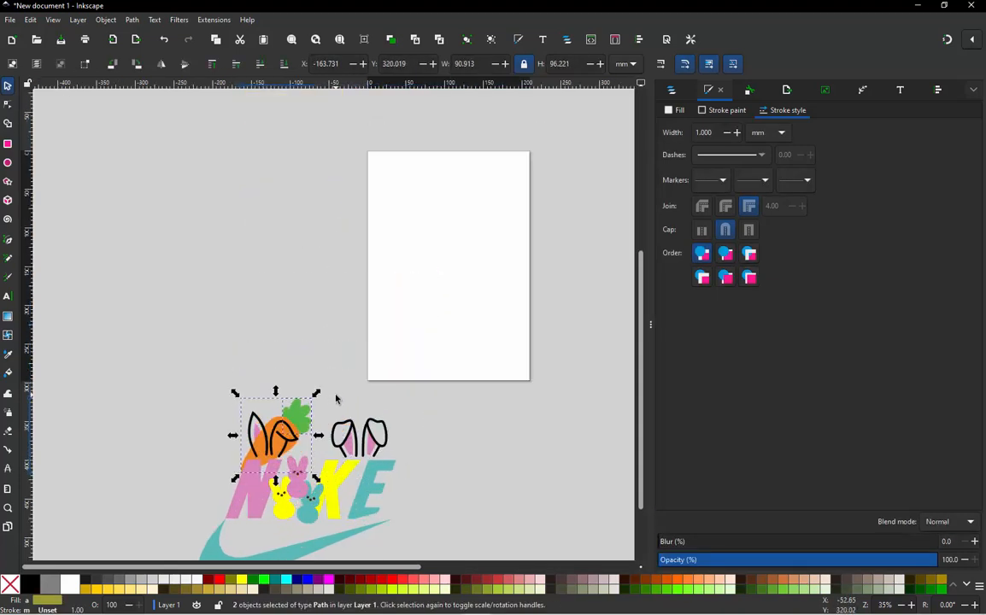
- Flip the carrot horizontally, shift it between the two pairs of ears and scale it to about 50 mm wide
{"action": "scroll", "coordinate": [276, 483], "scroll_direction": "up", "scroll_amount": 2, "text": "ctrl"}
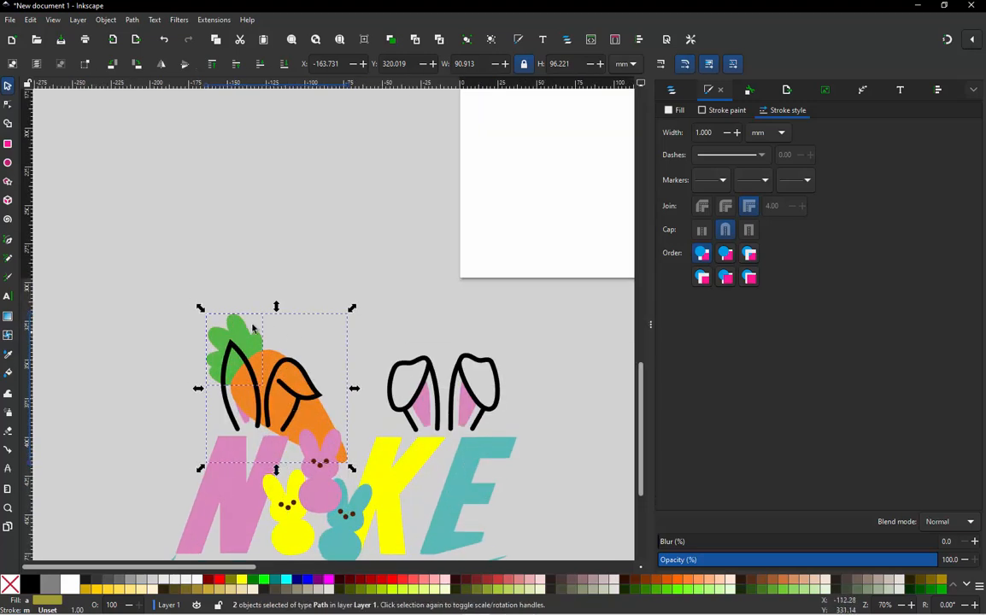
{"action": "left_click_drag", "start_coordinate": [246, 330], "coordinate": [327, 305]}
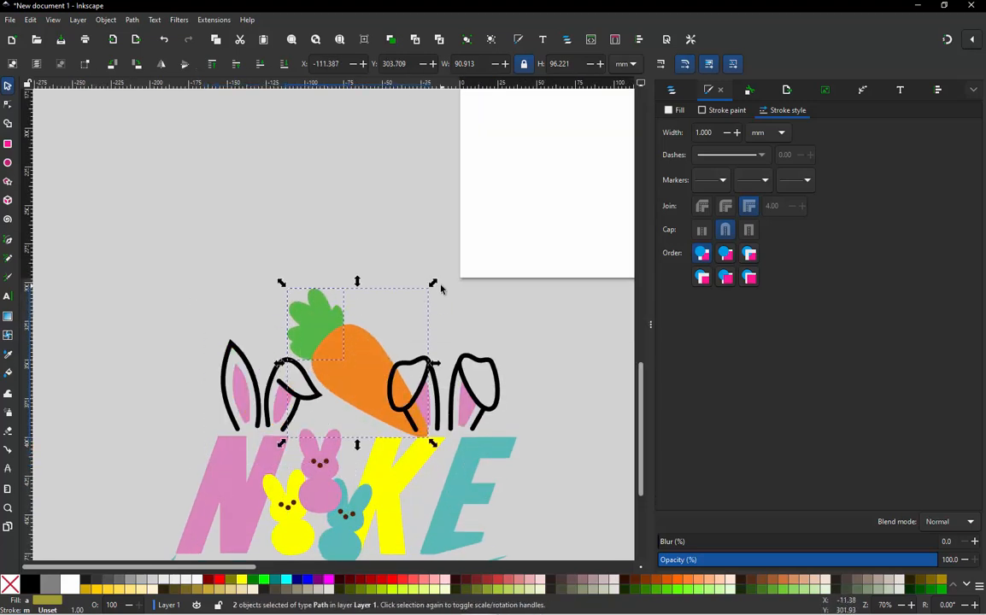
{"action": "left_click_drag", "start_coordinate": [434, 283], "coordinate": [369, 351]}
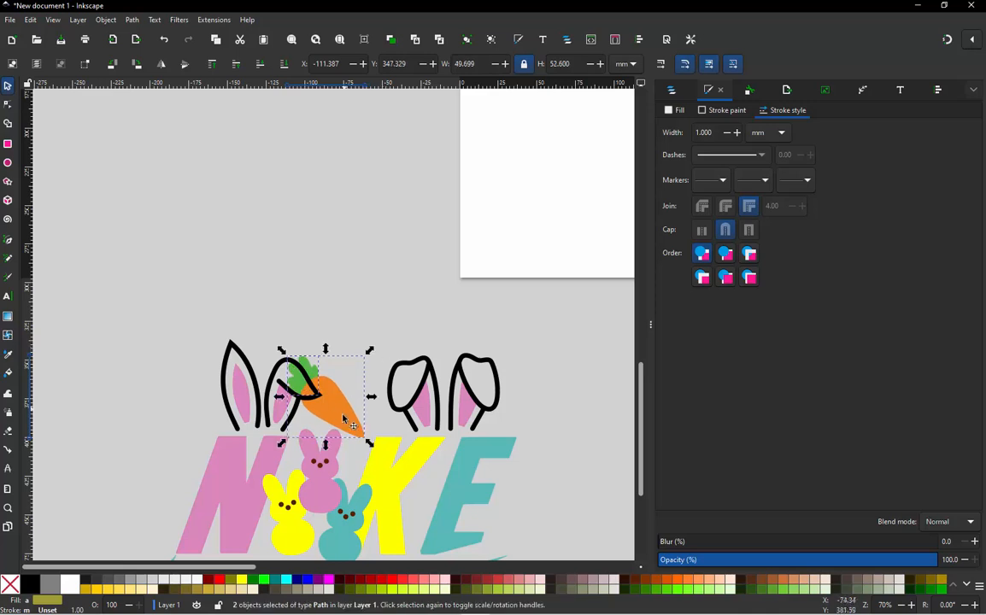
- Scale the carrot to about 38 mm wide, fit it in the gap between the two ear pairs and deselect it
{"action": "scroll", "coordinate": [344, 418], "scroll_direction": "up", "scroll_amount": 2, "text": "ctrl"}
{"action": "left_click_drag", "start_coordinate": [310, 361], "coordinate": [359, 343]}
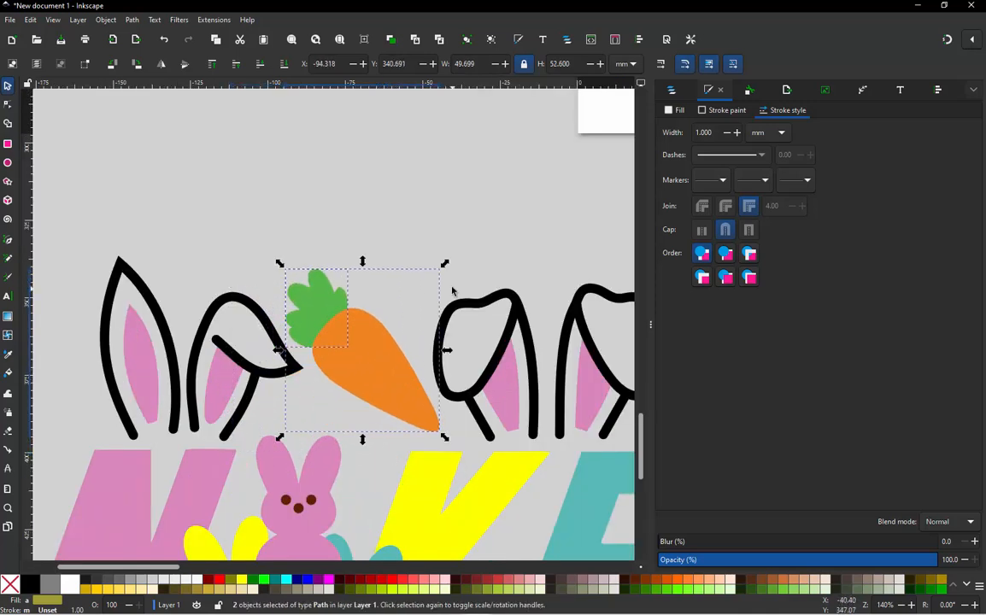
{"action": "left_click_drag", "start_coordinate": [444, 264], "coordinate": [406, 310]}
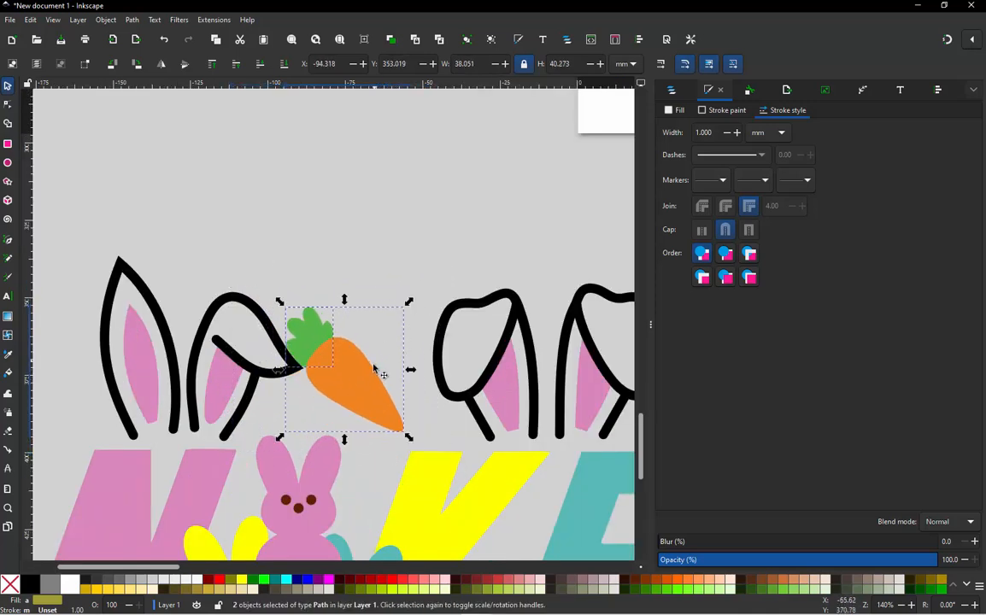
{"action": "left_click_drag", "start_coordinate": [374, 381], "coordinate": [384, 382]}
{"action": "left_click", "coordinate": [333, 231]}
- Move the whole yellow chick onto the NIKE design and raise it to the top of the stacking order
{"action": "scroll", "coordinate": [342, 243], "scroll_direction": "down", "scroll_amount": 4, "text": "ctrl"}
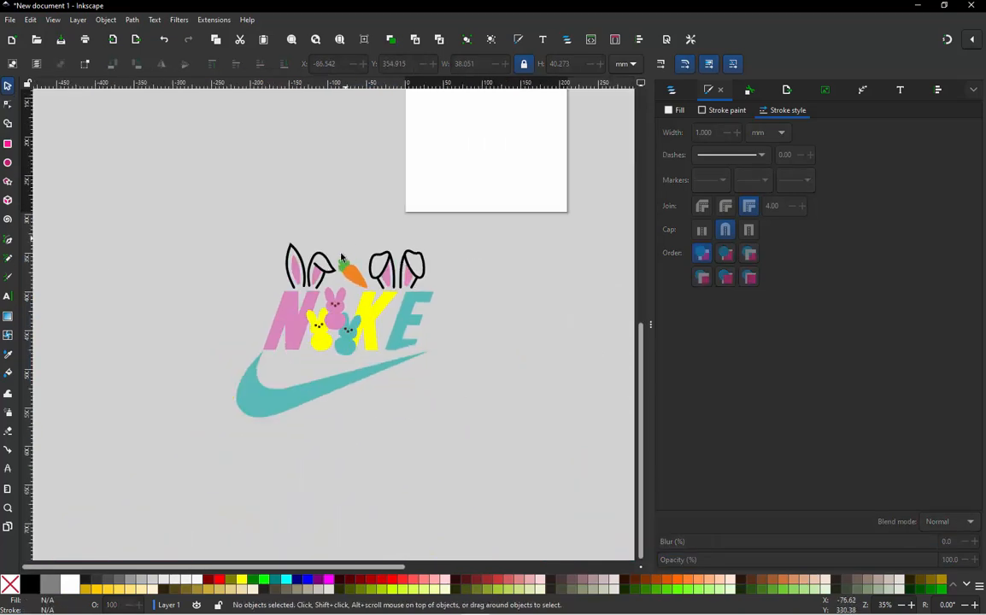
{"action": "scroll", "coordinate": [331, 316], "scroll_direction": "down", "scroll_amount": 2, "text": "ctrl"}
{"action": "scroll", "coordinate": [342, 288], "scroll_direction": "up", "scroll_amount": 3, "text": "ctrl"}
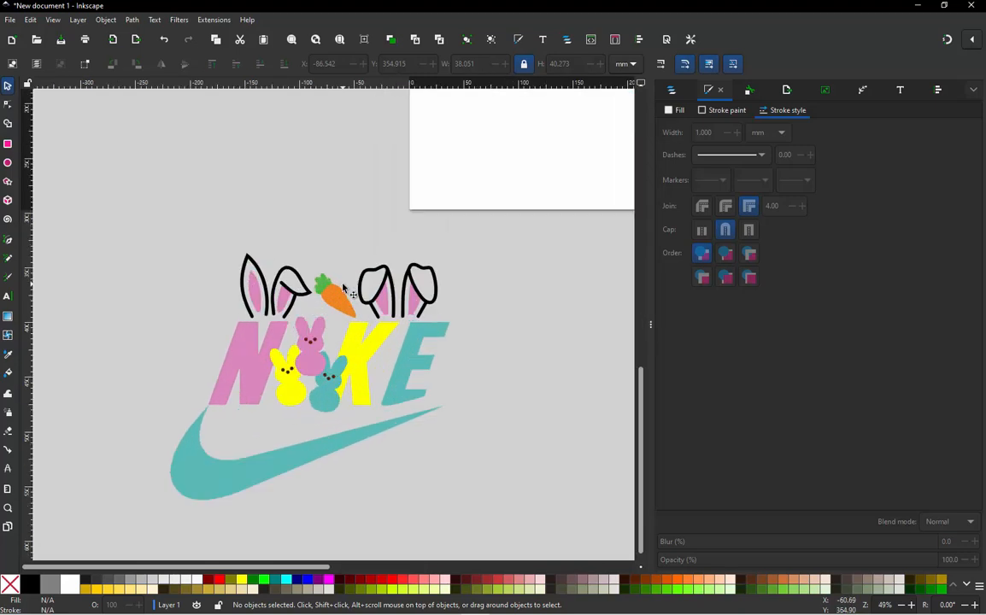
{"action": "scroll", "coordinate": [343, 288], "scroll_direction": "down", "scroll_amount": 3, "text": "ctrl"}
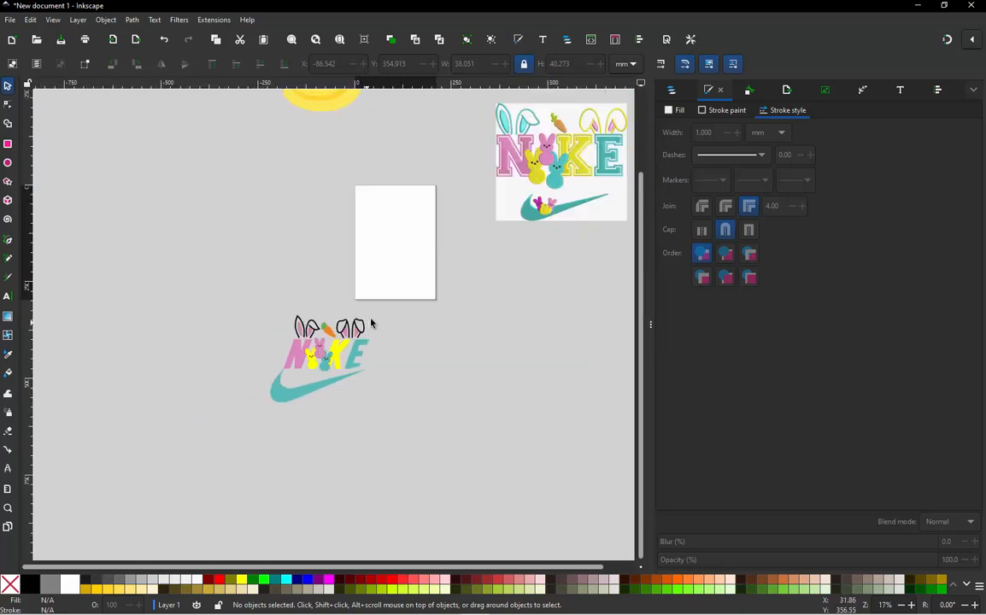
{"action": "scroll", "coordinate": [455, 280], "scroll_direction": "down", "scroll_amount": 1, "text": "ctrl"}
{"action": "scroll", "coordinate": [346, 145], "scroll_direction": "up", "scroll_amount": 1, "text": "ctrl"}
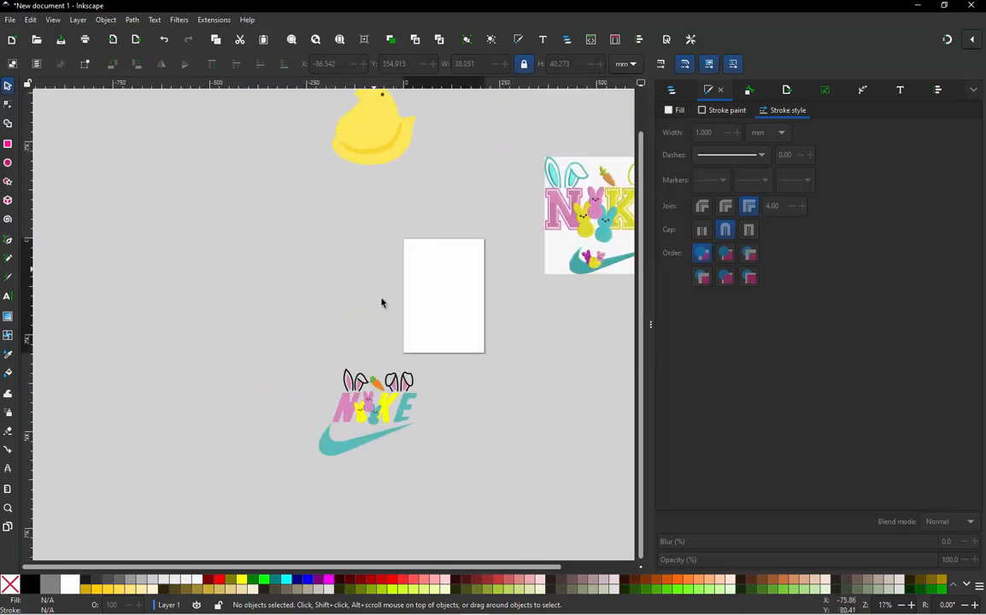
{"action": "scroll", "coordinate": [383, 304], "scroll_direction": "down", "scroll_amount": 1, "text": "ctrl"}
{"action": "left_click_drag", "start_coordinate": [326, 128], "coordinate": [391, 396]}
{"action": "scroll", "coordinate": [389, 375], "scroll_direction": "up", "scroll_amount": 4, "text": "ctrl"}
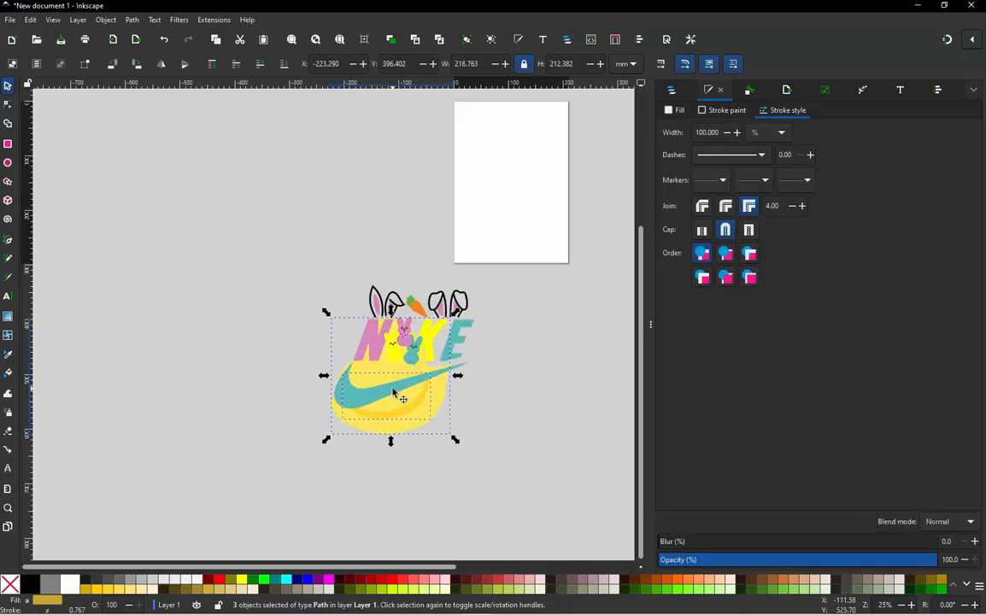
{"action": "left_click", "coordinate": [215, 65]}
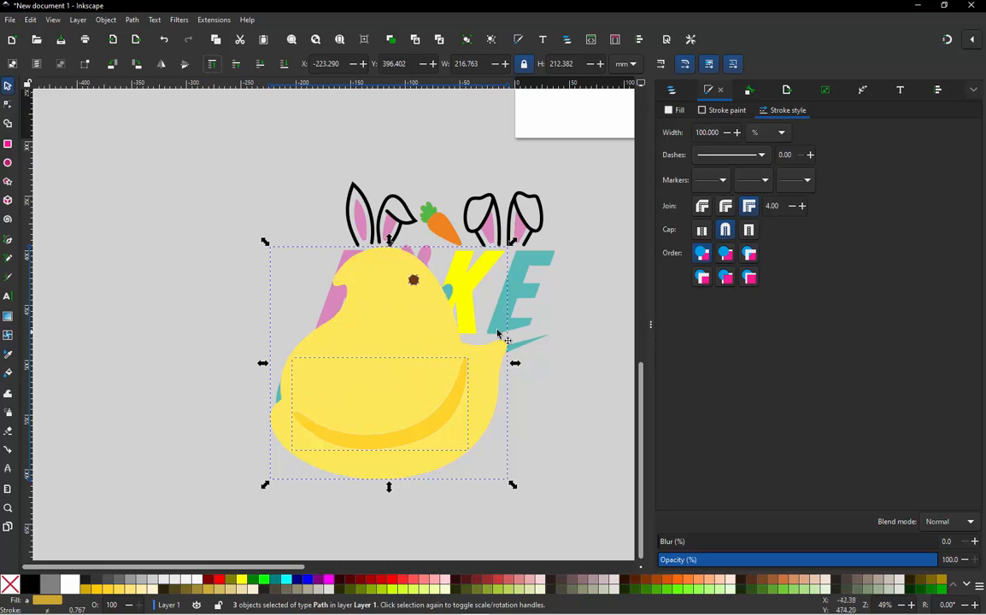
- Scale the chick down to about 71 mm wide and place it on the curve of the swoosh below the N
{"action": "left_click_drag", "start_coordinate": [512, 485], "coordinate": [352, 326]}
{"action": "scroll", "coordinate": [325, 255], "scroll_direction": "up", "scroll_amount": 1, "text": "ctrl"}
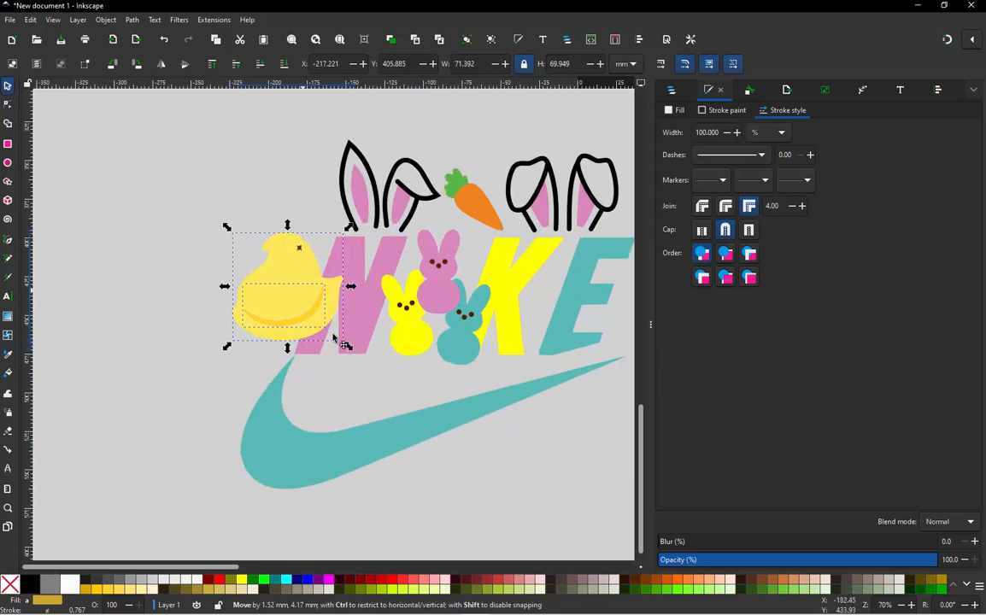
{"action": "left_click_drag", "start_coordinate": [296, 280], "coordinate": [379, 403]}
- Scale the chick to about 67 mm wide, shift it slightly up and left on the swoosh and deselect it
{"action": "scroll", "coordinate": [406, 453], "scroll_direction": "up", "scroll_amount": 1, "text": "ctrl"}
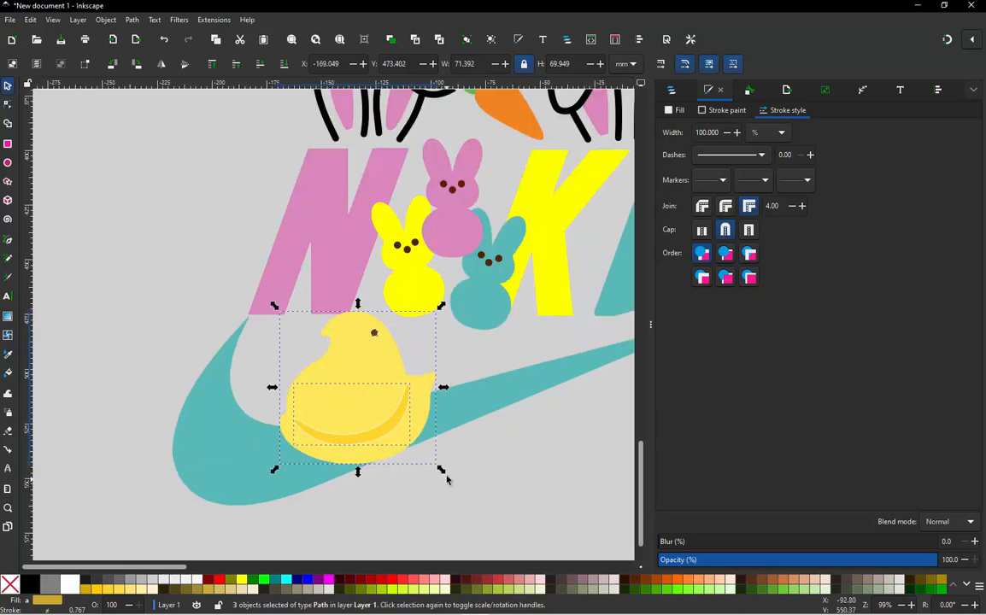
{"action": "left_click_drag", "start_coordinate": [444, 470], "coordinate": [432, 463]}
{"action": "left_click_drag", "start_coordinate": [353, 366], "coordinate": [338, 354]}
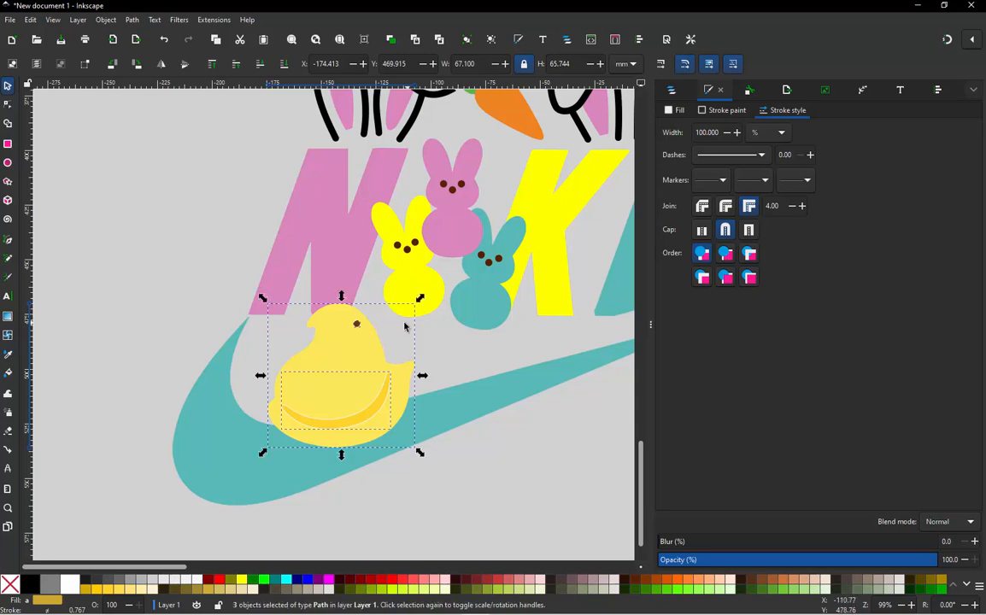
{"action": "left_click", "coordinate": [163, 260]}
- Compare the chick and bunny arrangement on the reference image's swoosh with the redrawn design
{"action": "scroll", "coordinate": [160, 412], "scroll_direction": "down", "scroll_amount": 1, "text": "ctrl"}
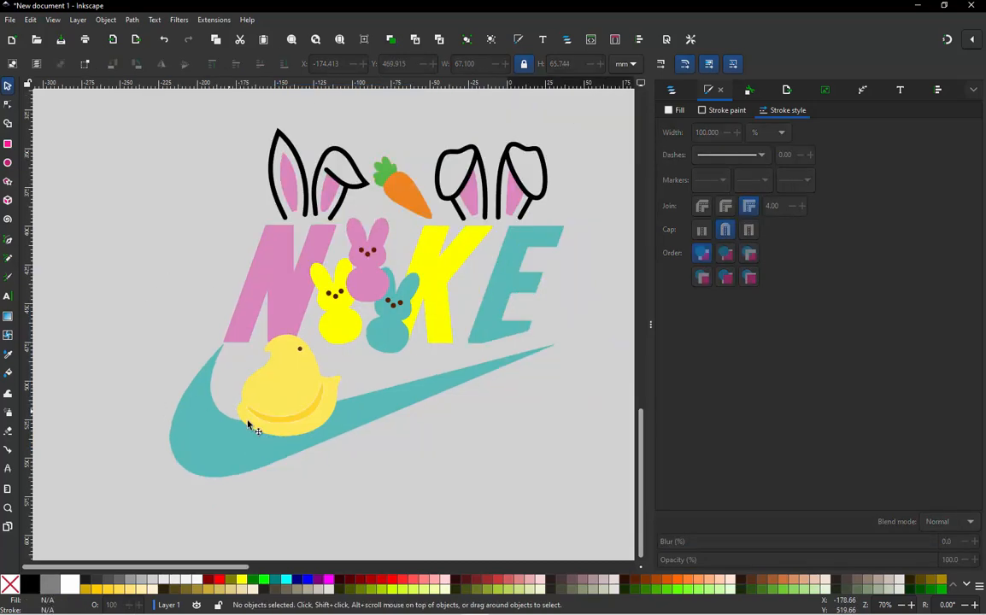
{"action": "scroll", "coordinate": [246, 426], "scroll_direction": "down", "scroll_amount": 1, "text": "ctrl"}
{"action": "scroll", "coordinate": [359, 325], "scroll_direction": "down", "scroll_amount": 3, "text": "ctrl"}
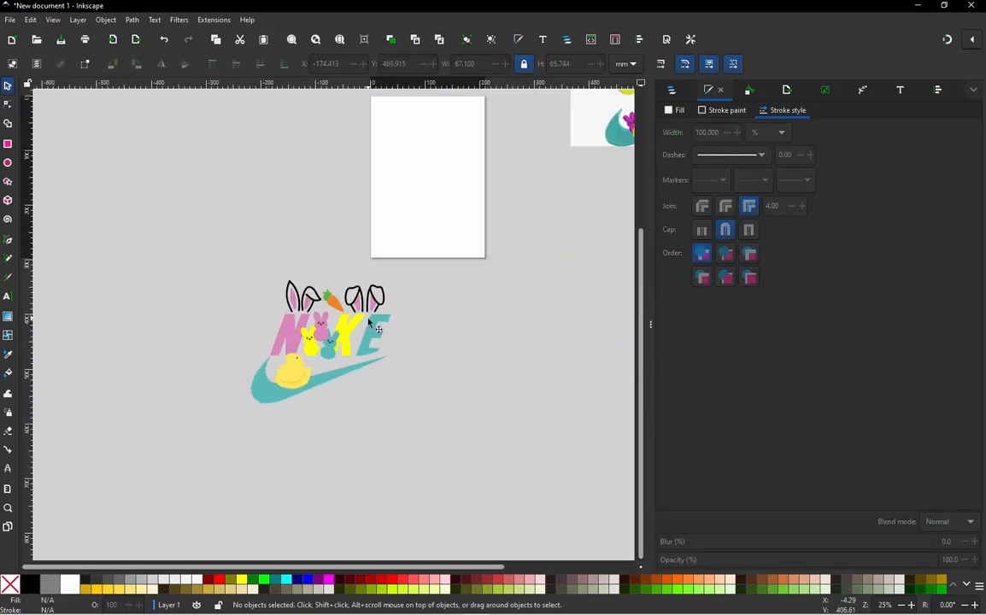
{"action": "scroll", "coordinate": [606, 146], "scroll_direction": "up", "scroll_amount": 3, "text": "ctrl"}
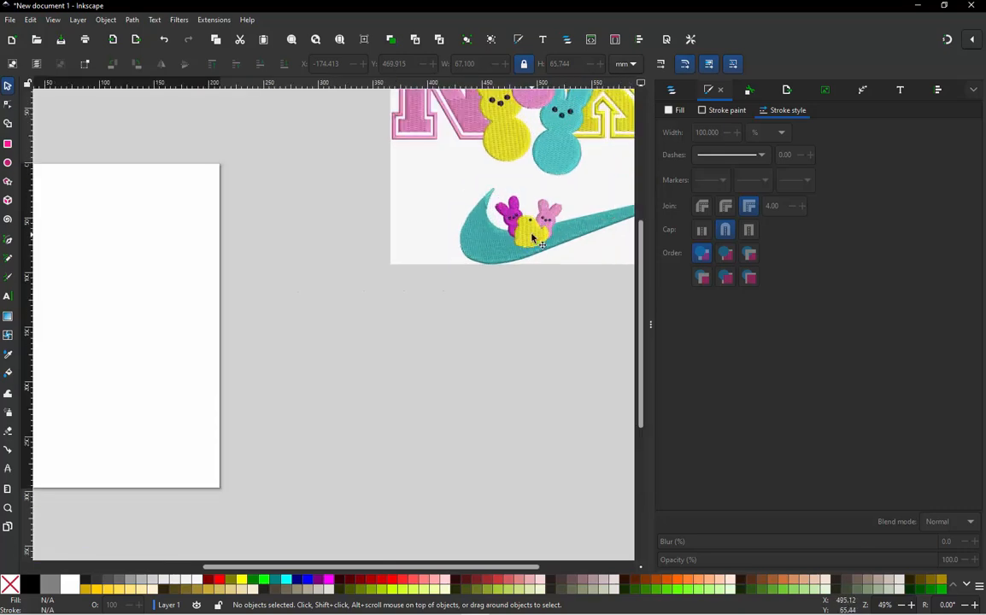
{"action": "scroll", "coordinate": [564, 207], "scroll_direction": "down", "scroll_amount": 3, "text": "ctrl"}
{"action": "scroll", "coordinate": [264, 391], "scroll_direction": "up", "scroll_amount": 3, "text": "ctrl"}
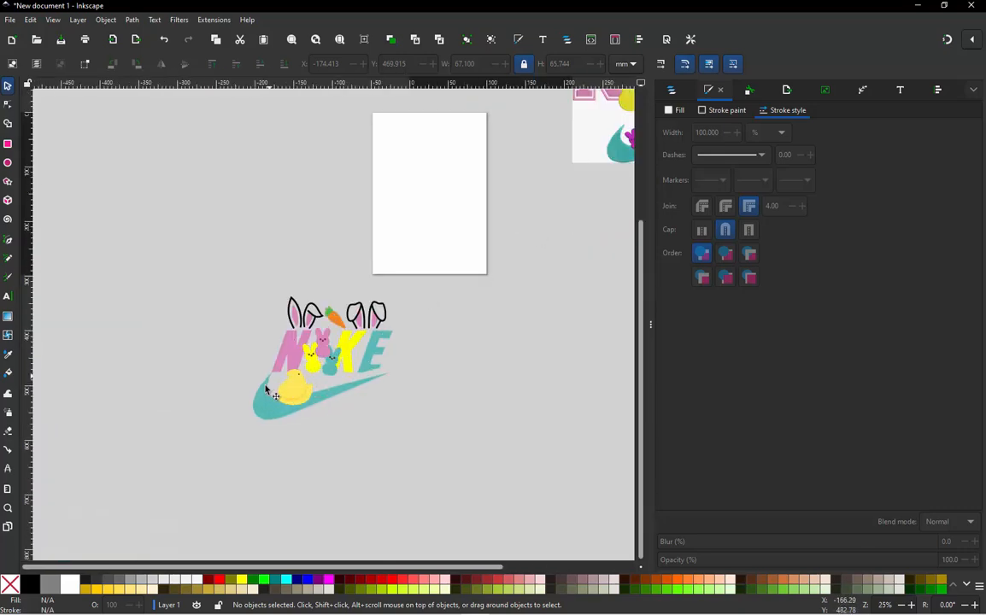
{"action": "scroll", "coordinate": [423, 392], "scroll_direction": "up", "scroll_amount": 1, "text": "ctrl"}
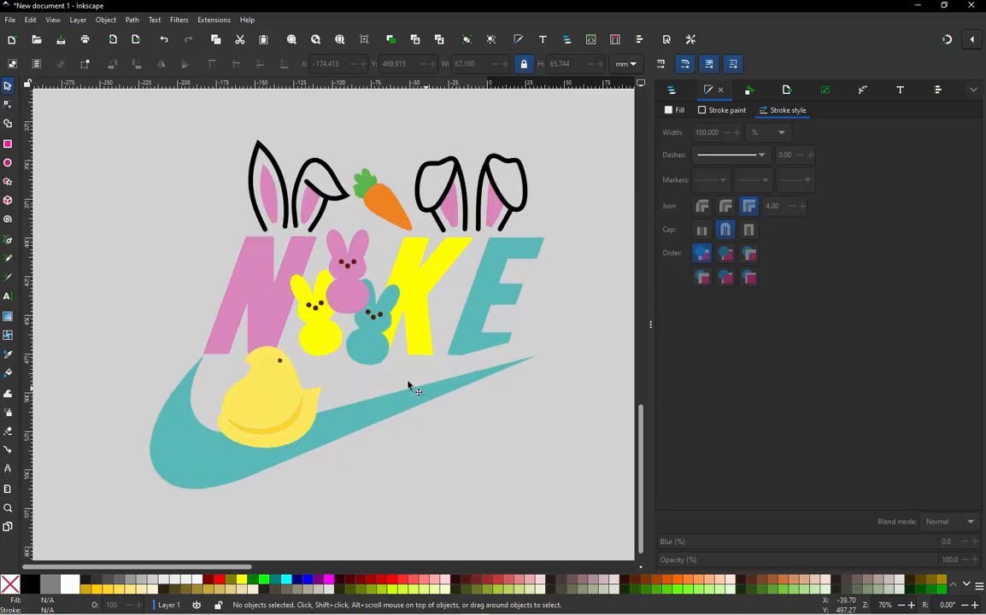
- Recolour the chick's body with the bright yellow sampled from the yellow bunny beside the N and deselect it
{"action": "left_click", "coordinate": [296, 387]}
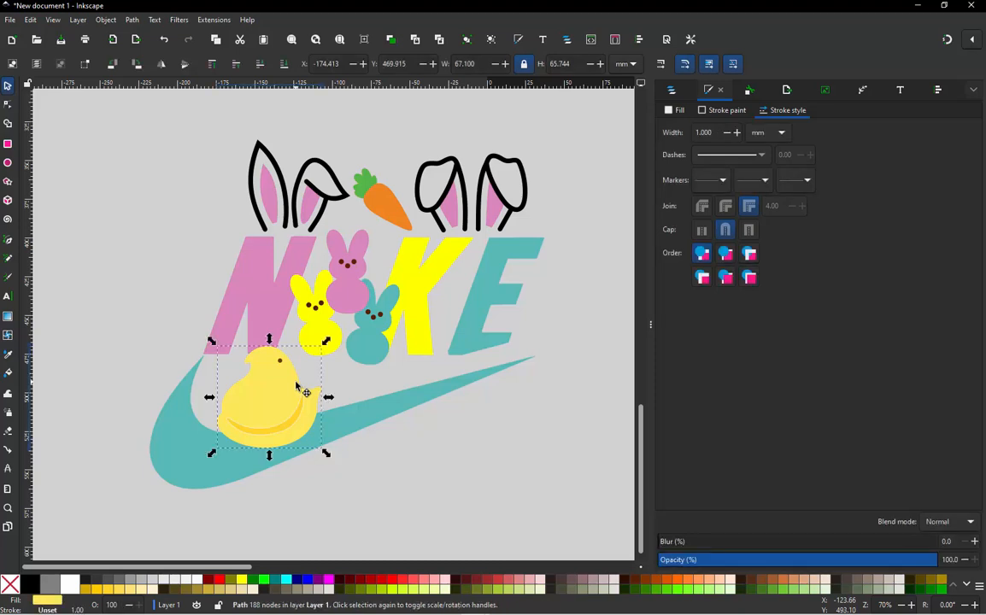
{"action": "left_click", "coordinate": [672, 94]}
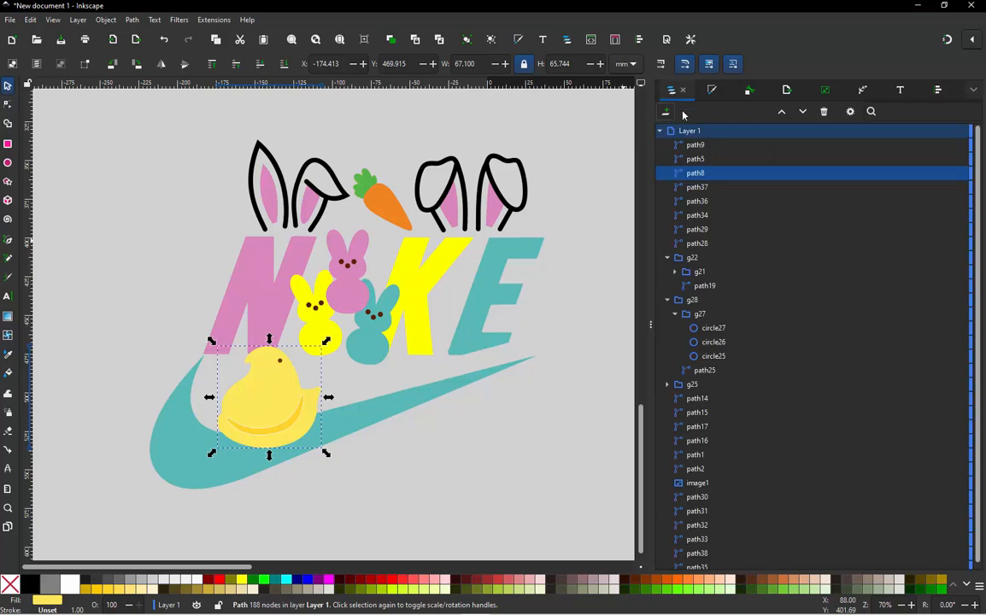
{"action": "key", "text": "d"}
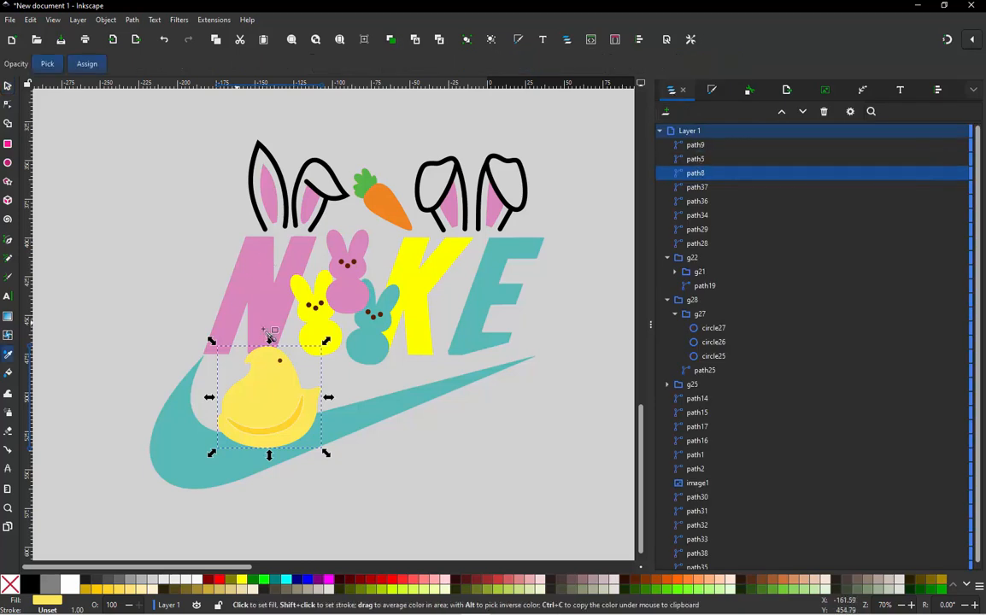
{"action": "left_click", "coordinate": [322, 327]}
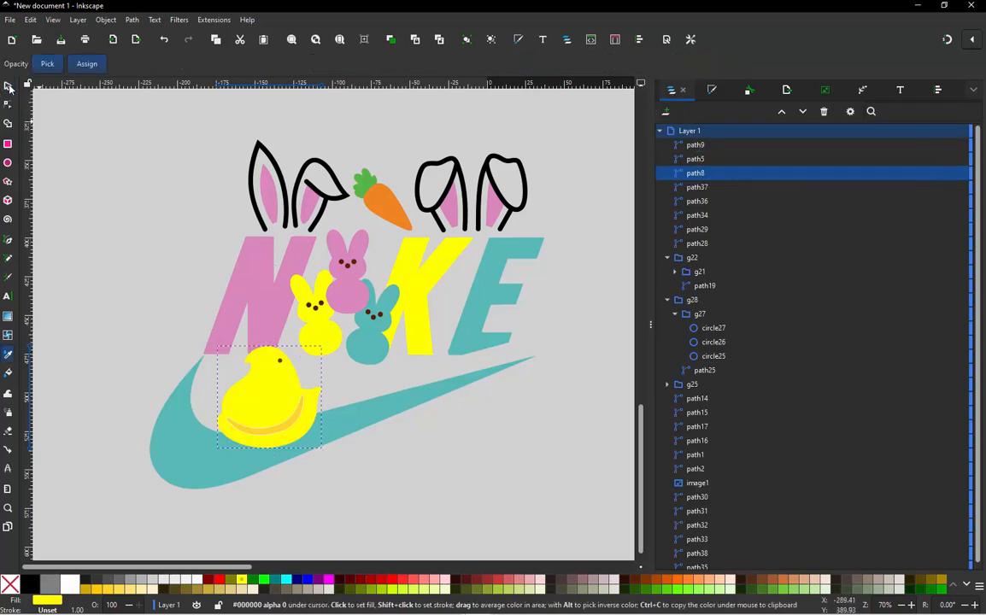
{"action": "left_click", "coordinate": [6, 86]}
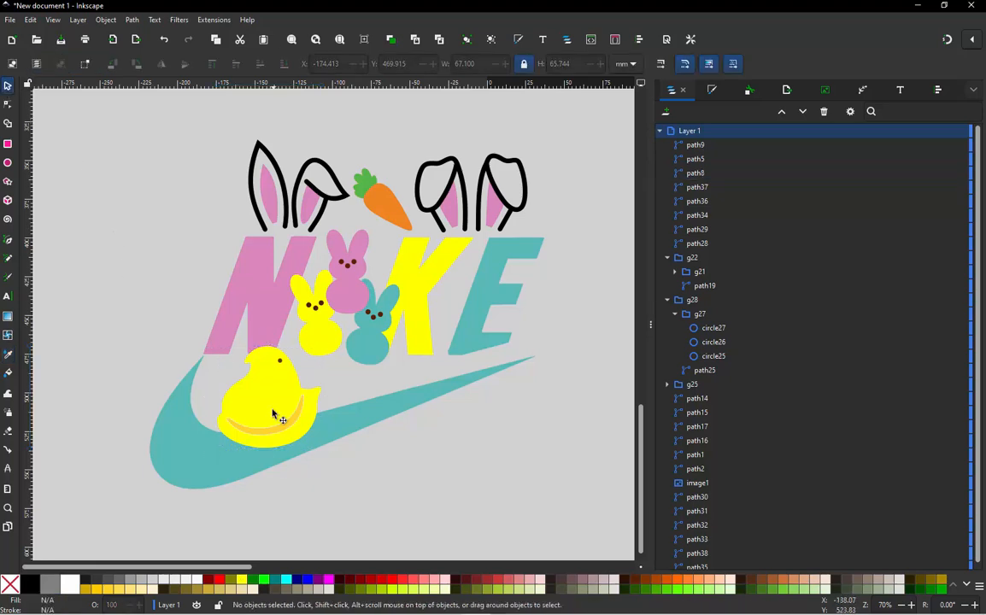
- Fill the chick's curved wing crescent with a golden yellow from the palette and deselect it
{"action": "scroll", "coordinate": [276, 413], "scroll_direction": "up", "scroll_amount": 2, "text": "ctrl"}
{"action": "left_click", "coordinate": [291, 439]}
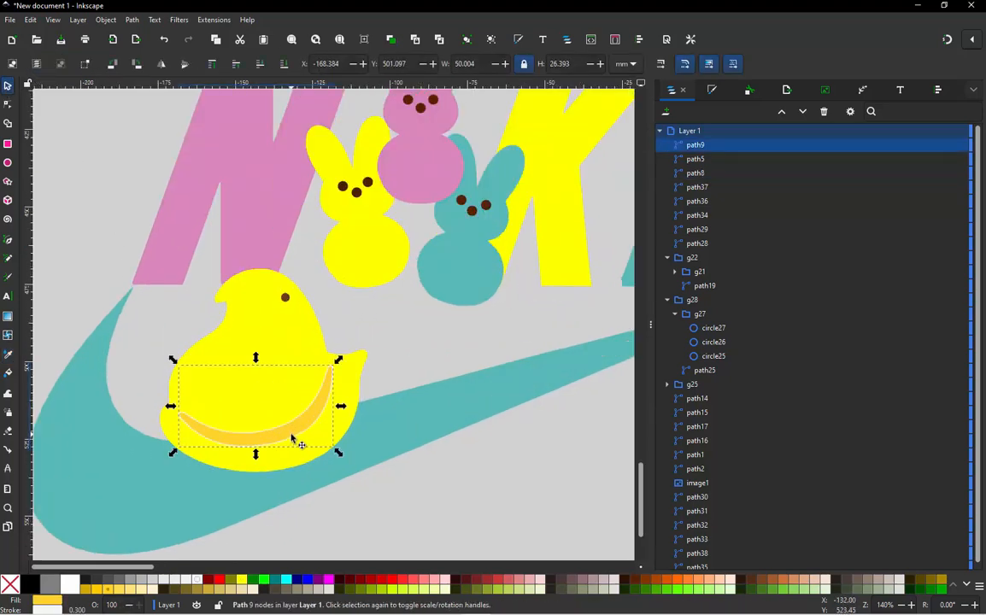
{"action": "scroll", "coordinate": [291, 439], "scroll_direction": "down", "scroll_amount": 2, "text": "ctrl"}
{"action": "left_click", "coordinate": [166, 290]}
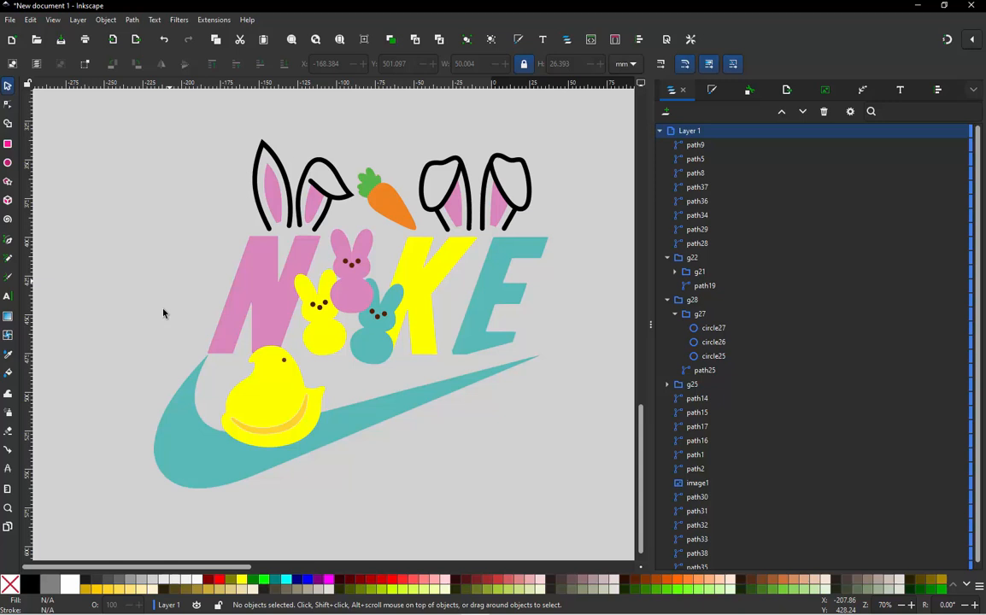
{"action": "left_click", "coordinate": [282, 434]}
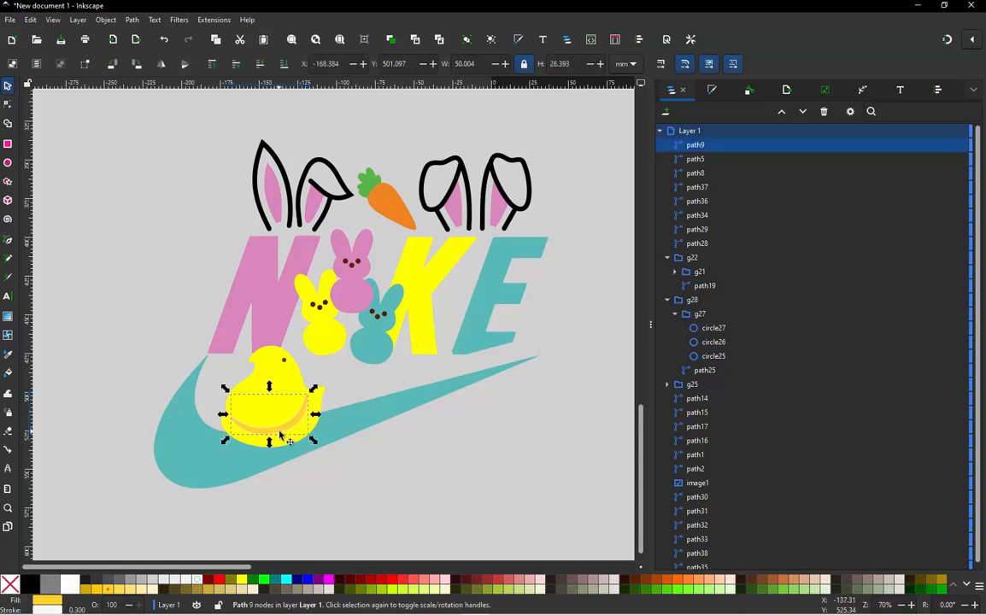
{"action": "left_click", "coordinate": [124, 590]}
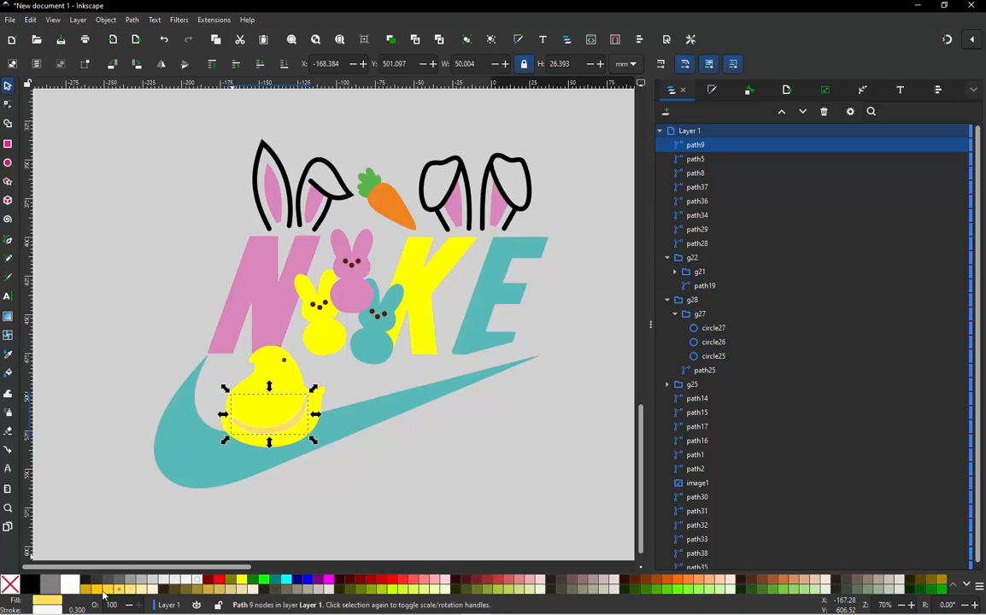
{"action": "left_click", "coordinate": [100, 590]}
{"action": "left_click", "coordinate": [84, 337]}
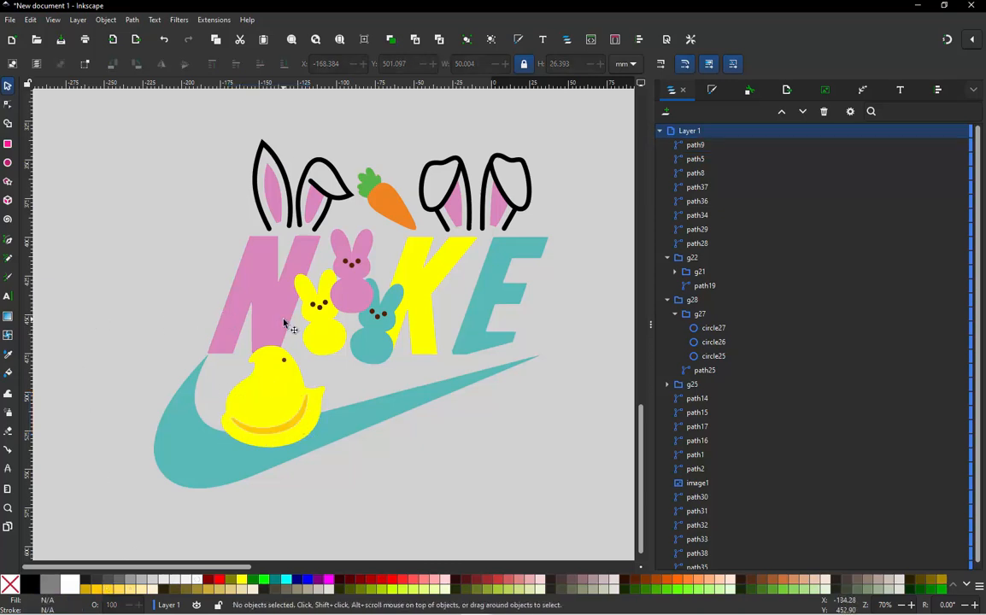
- Check the recoloured chick and the whole NIKE design against the reference image
{"action": "scroll", "coordinate": [284, 325], "scroll_direction": "down", "scroll_amount": 1}
{"action": "scroll", "coordinate": [357, 289], "scroll_direction": "up", "scroll_amount": 1}
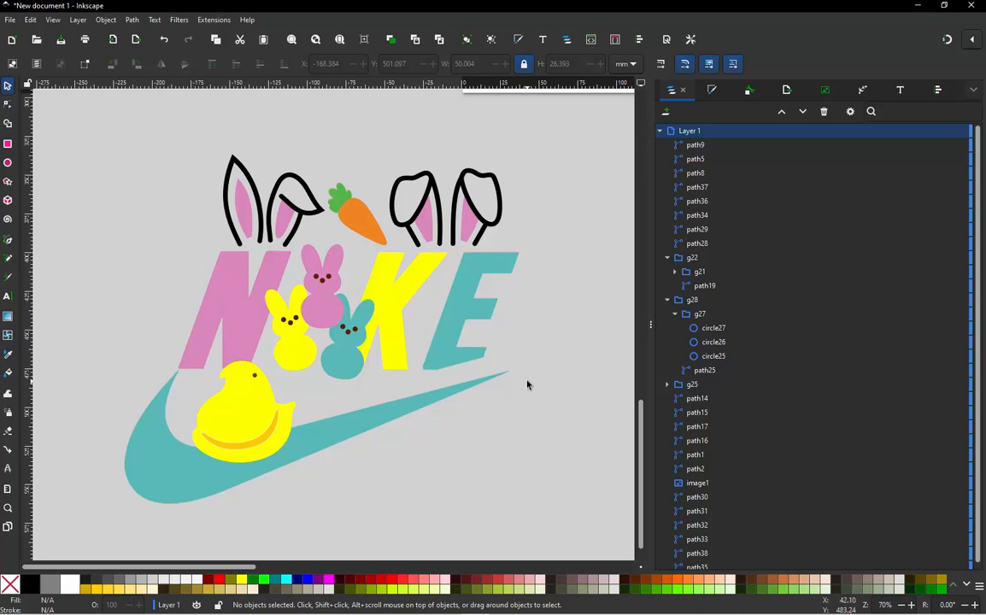
{"action": "scroll", "coordinate": [527, 385], "scroll_direction": "up", "scroll_amount": 1}
{"action": "scroll", "coordinate": [502, 376], "scroll_direction": "down", "scroll_amount": 1}
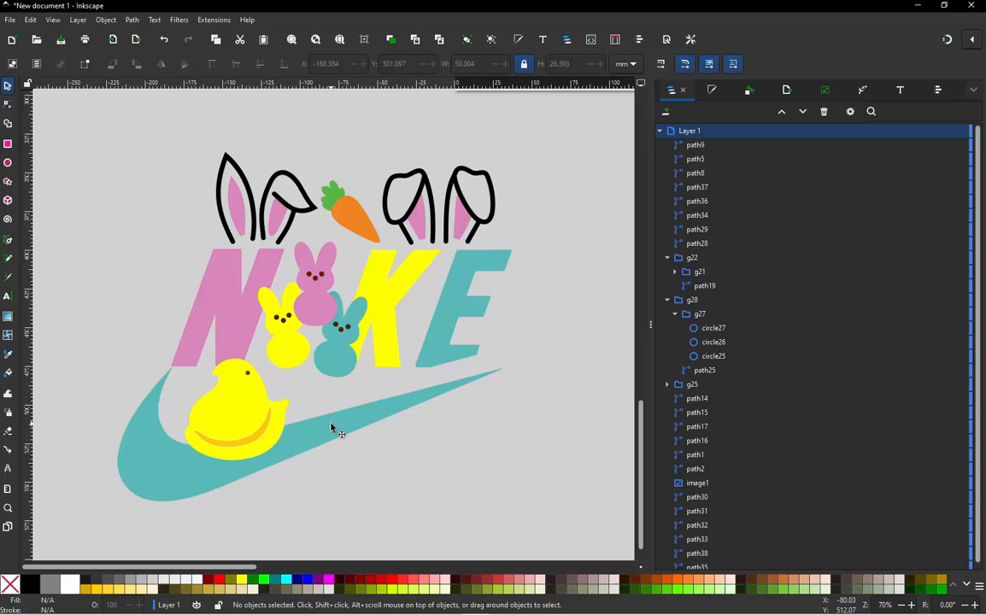
{"action": "scroll", "coordinate": [332, 428], "scroll_direction": "down", "scroll_amount": 4}
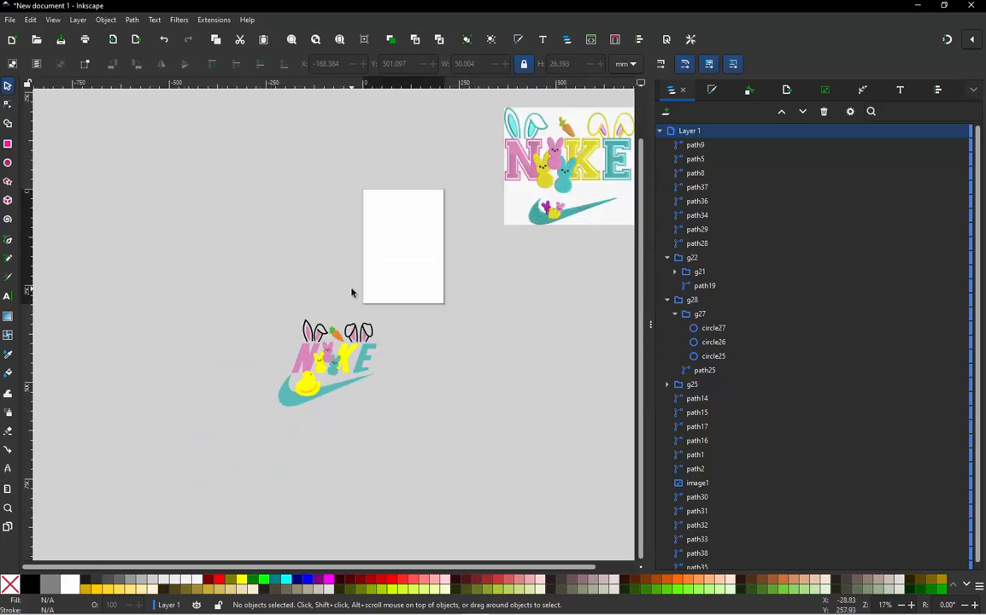
{"action": "scroll", "coordinate": [359, 290], "scroll_direction": "up", "scroll_amount": 6}
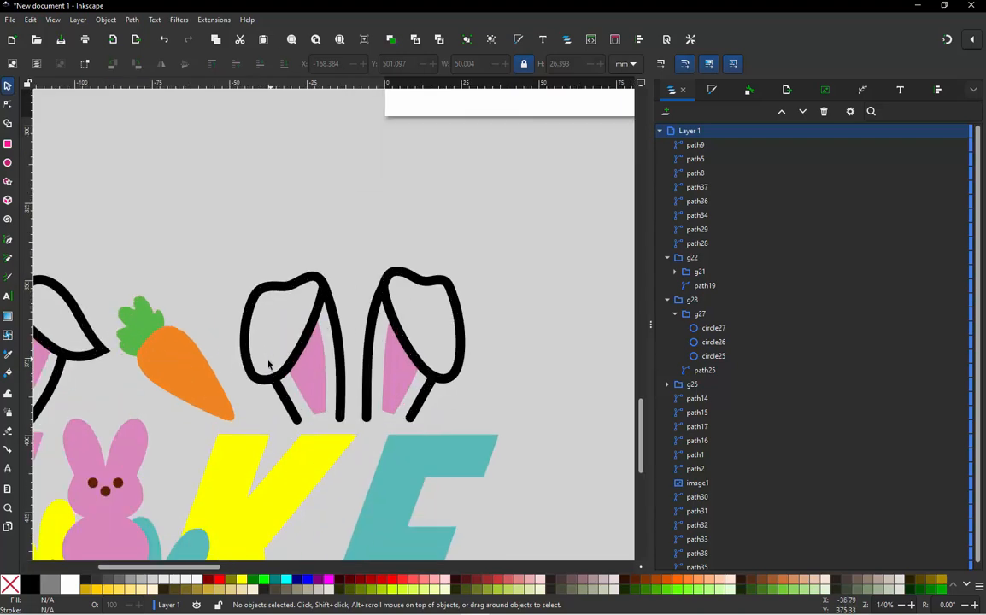
- Fill the four black outline pieces of the floppy ears above K and E with the K's yellow and deselect them
{"action": "left_click", "coordinate": [273, 383]}
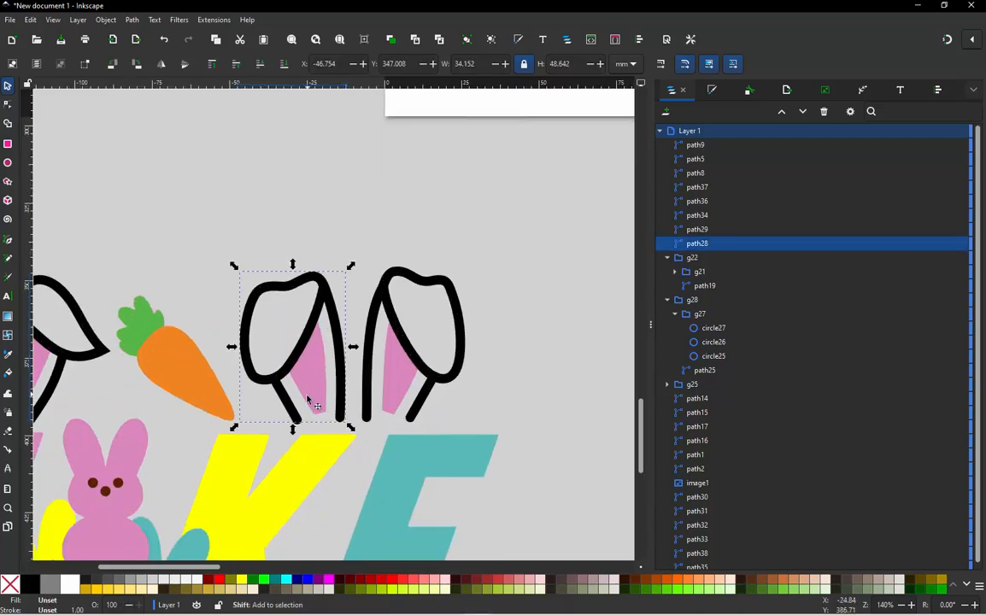
{"action": "left_click", "coordinate": [293, 411], "text": "shift"}
{"action": "left_click", "coordinate": [373, 373], "text": "shift"}
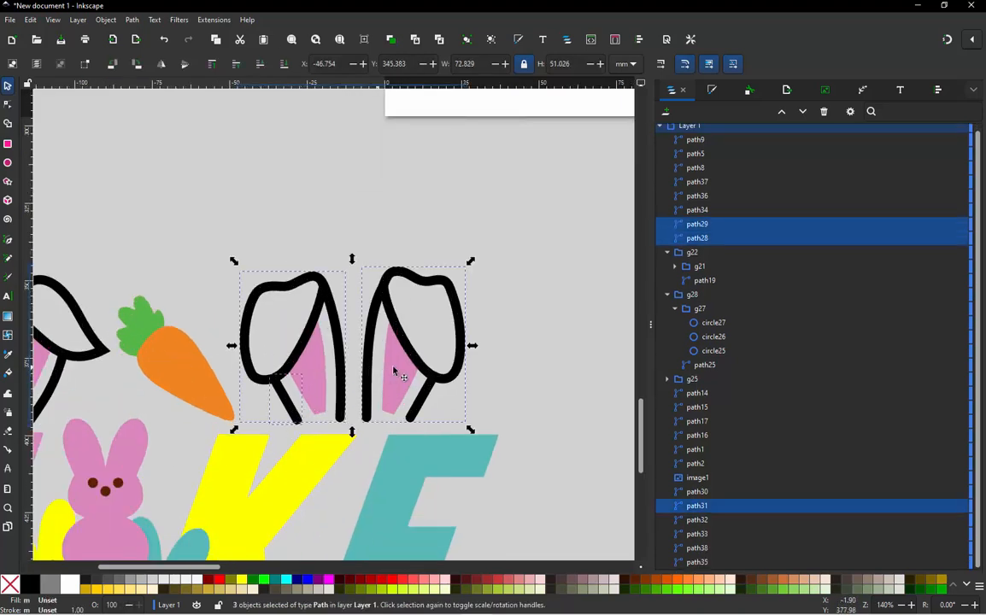
{"action": "left_click", "coordinate": [419, 404], "text": "shift"}
{"action": "key", "text": "d"}
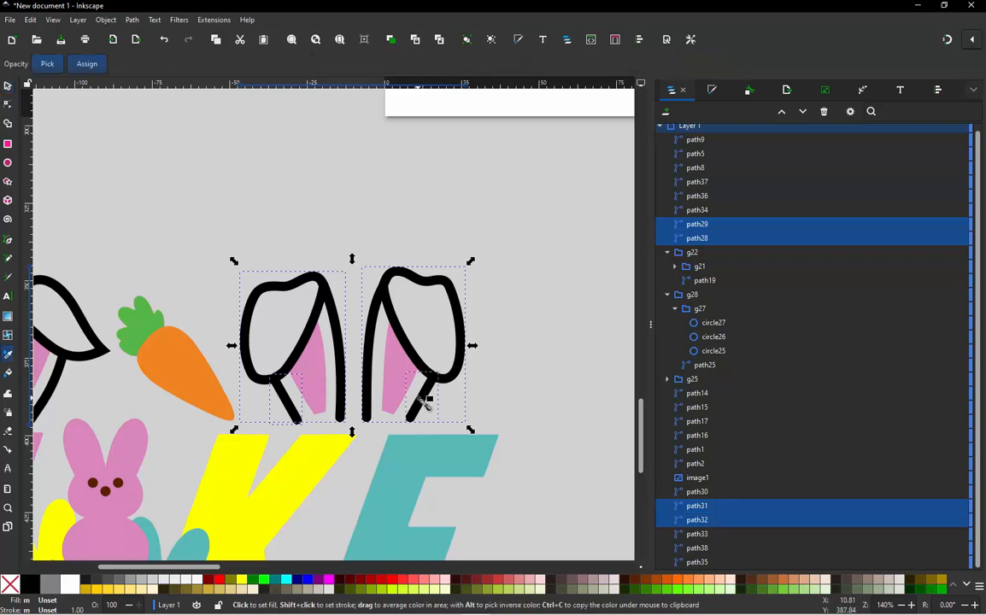
{"action": "left_click", "coordinate": [313, 470], "text": "shift"}
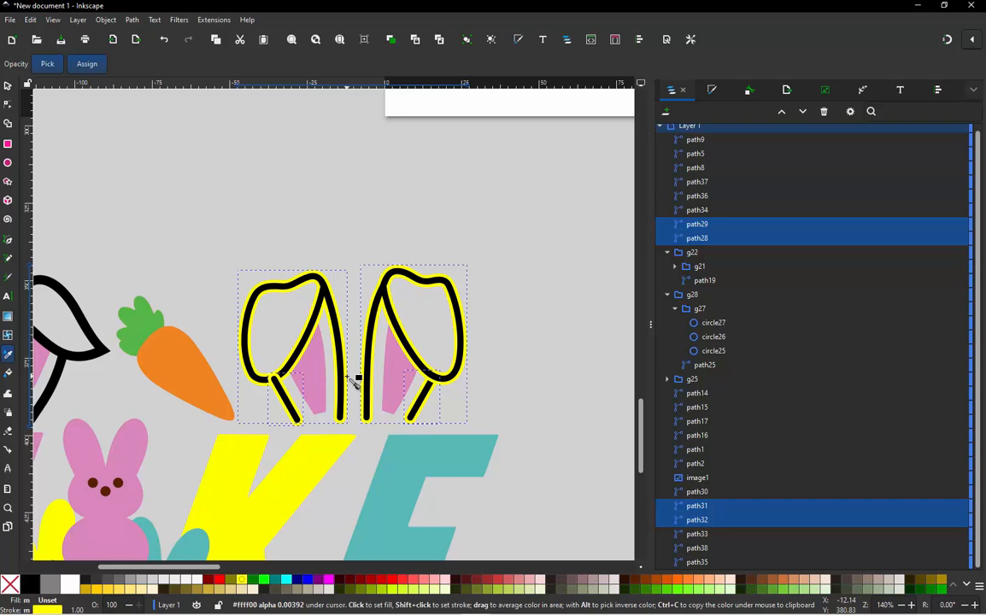
{"action": "key", "text": "ctrl+z"}
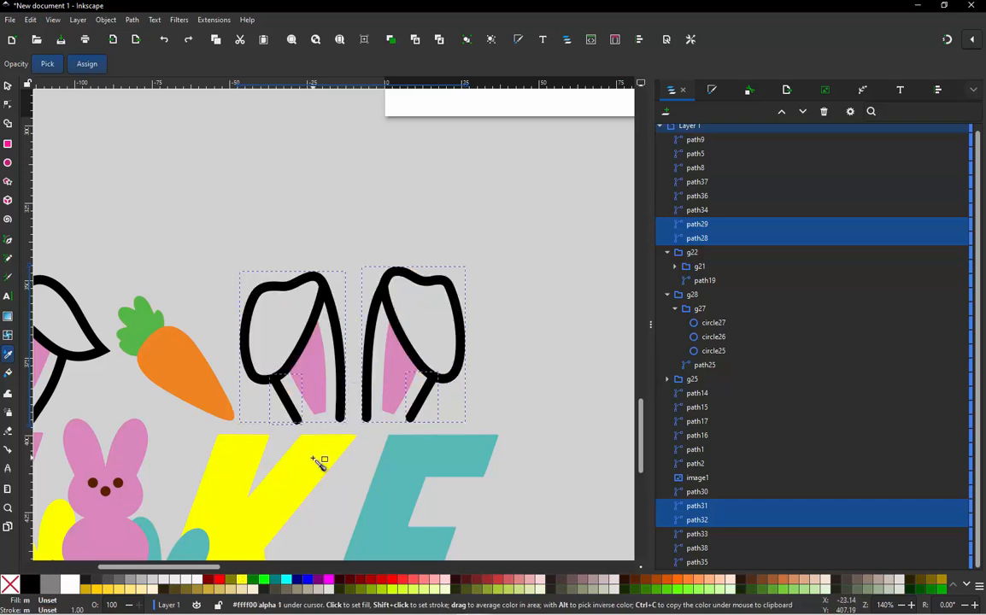
{"action": "left_click", "coordinate": [319, 462], "text": "shift"}
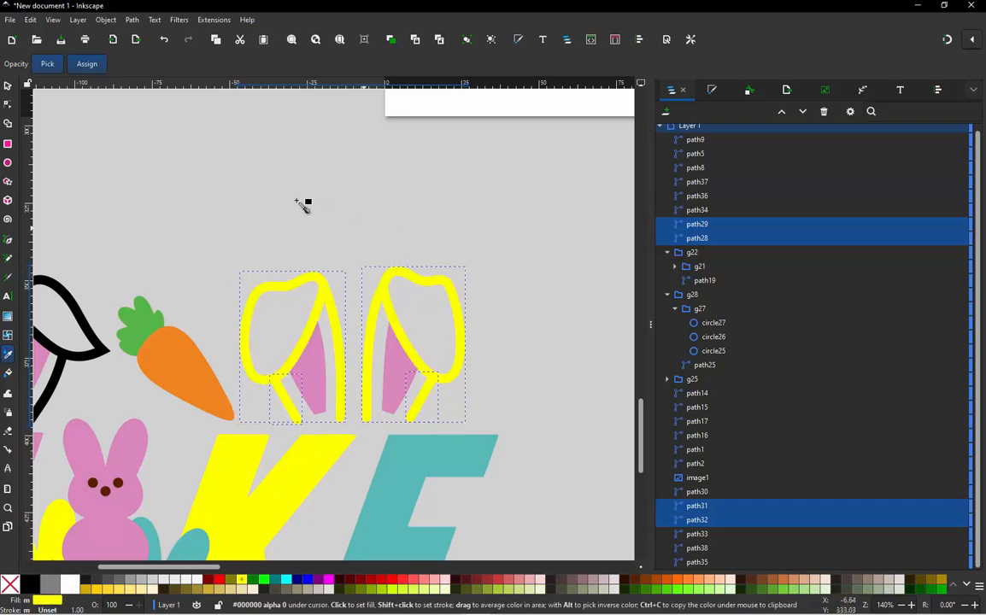
{"action": "scroll", "coordinate": [357, 223], "scroll_direction": "down", "scroll_amount": 2}
{"action": "scroll", "coordinate": [419, 256], "scroll_direction": "down", "scroll_amount": 1}
{"action": "scroll", "coordinate": [73, 249], "scroll_direction": "up", "scroll_amount": 1}
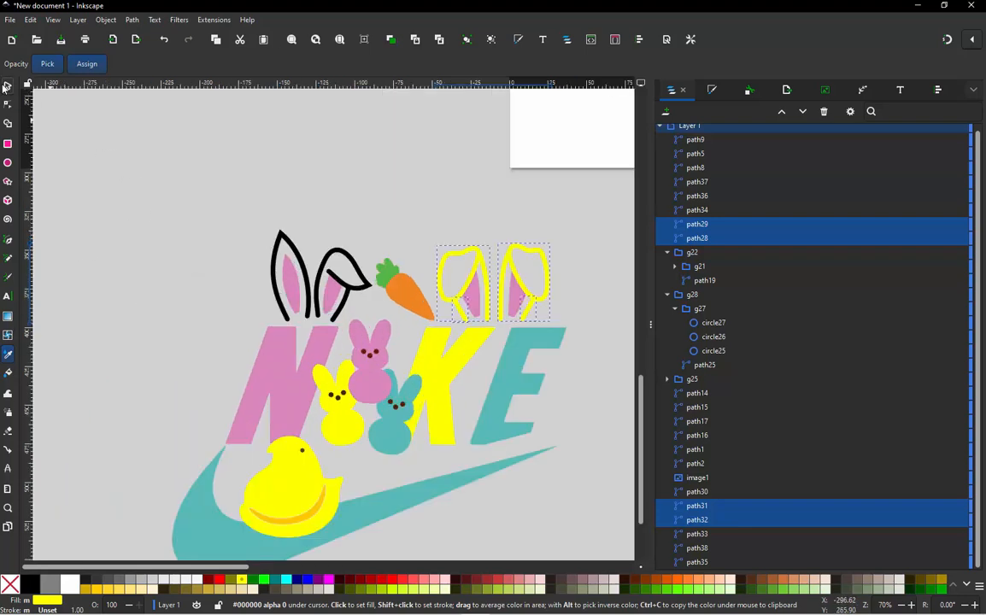
{"action": "left_click", "coordinate": [7, 85]}
{"action": "key", "text": "Escape"}
- Fill the three black outline pieces of the bunny ears above the N with the teal bunny's colour and deselect them
{"action": "scroll", "coordinate": [308, 286], "scroll_direction": "up", "scroll_amount": 2}
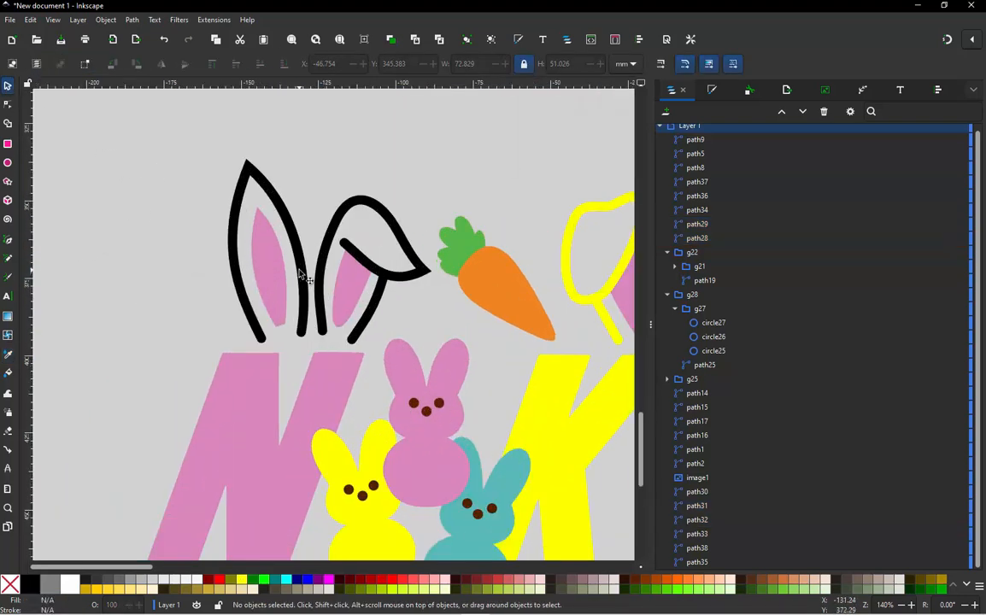
{"action": "left_click", "coordinate": [301, 274]}
{"action": "left_click", "coordinate": [318, 260], "text": "shift"}
{"action": "left_click", "coordinate": [374, 282], "text": "shift"}
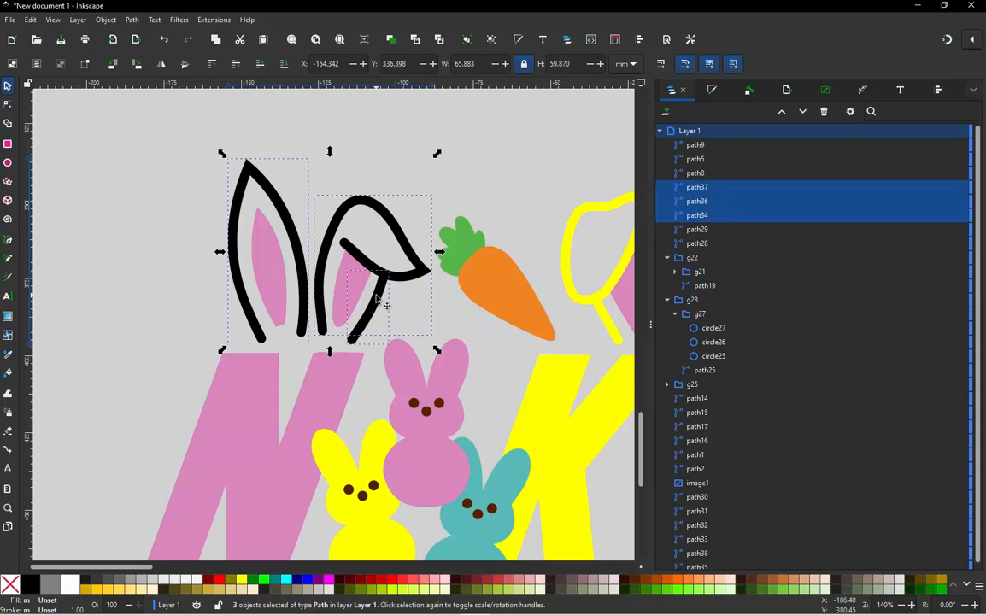
{"action": "key", "text": "d"}
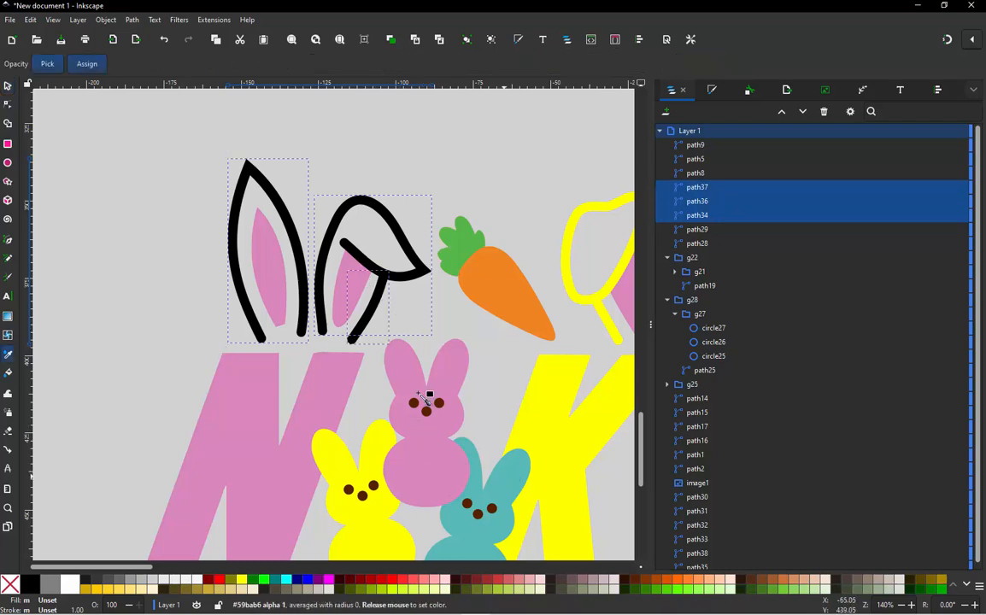
{"action": "left_click_drag", "start_coordinate": [426, 399], "coordinate": [427, 399]}
{"action": "left_click", "coordinate": [10, 86]}
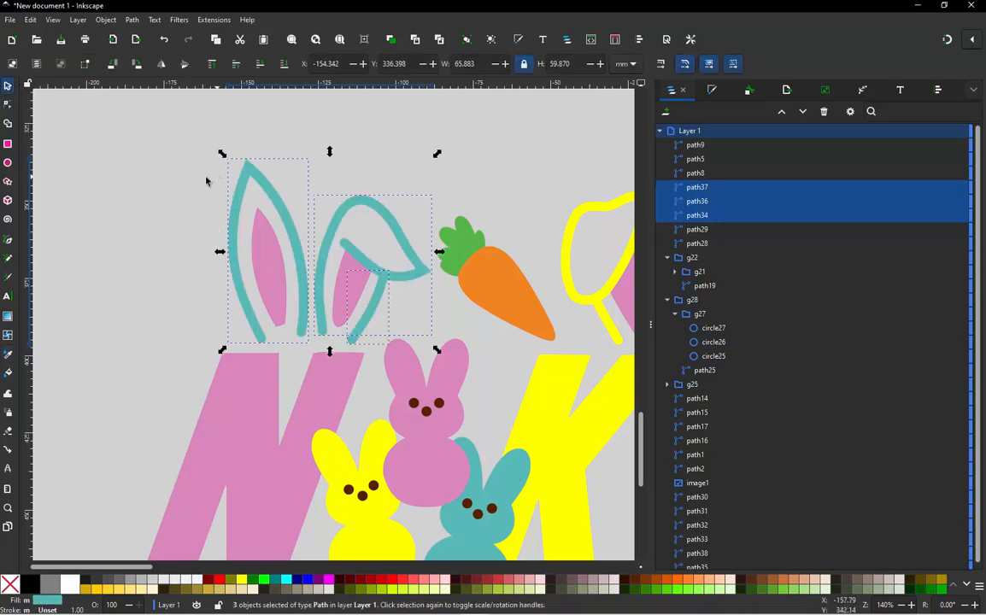
{"action": "left_click", "coordinate": [221, 297]}
- Compare the colours of the ears, carrot and letters in the redrawn design with the reference image
{"action": "scroll", "coordinate": [308, 385], "scroll_direction": "down", "scroll_amount": 5}
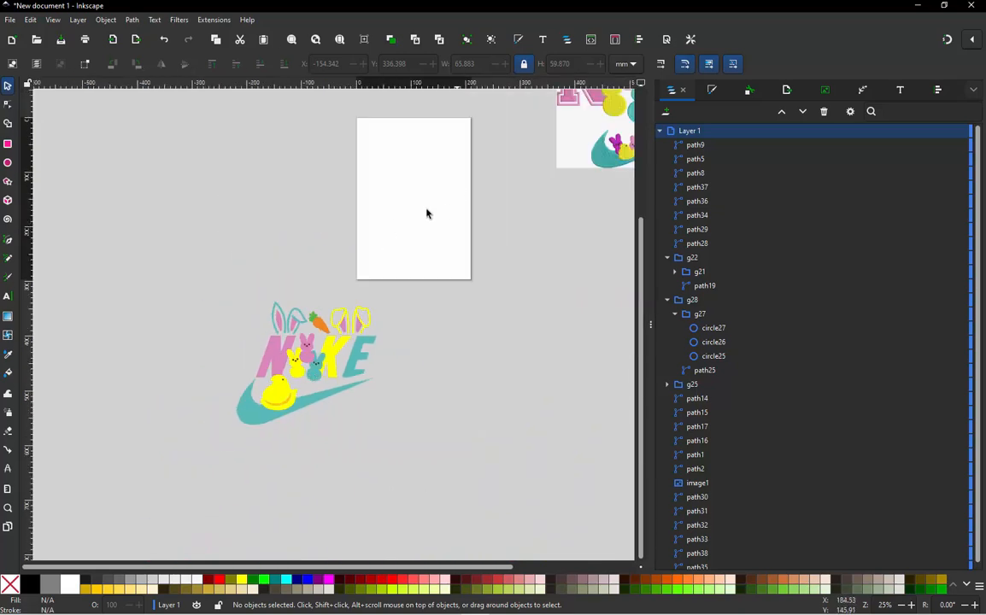
{"action": "scroll", "coordinate": [376, 215], "scroll_direction": "down", "scroll_amount": 1}
{"action": "scroll", "coordinate": [556, 124], "scroll_direction": "up", "scroll_amount": 2}
{"action": "scroll", "coordinate": [568, 193], "scroll_direction": "down", "scroll_amount": 2}
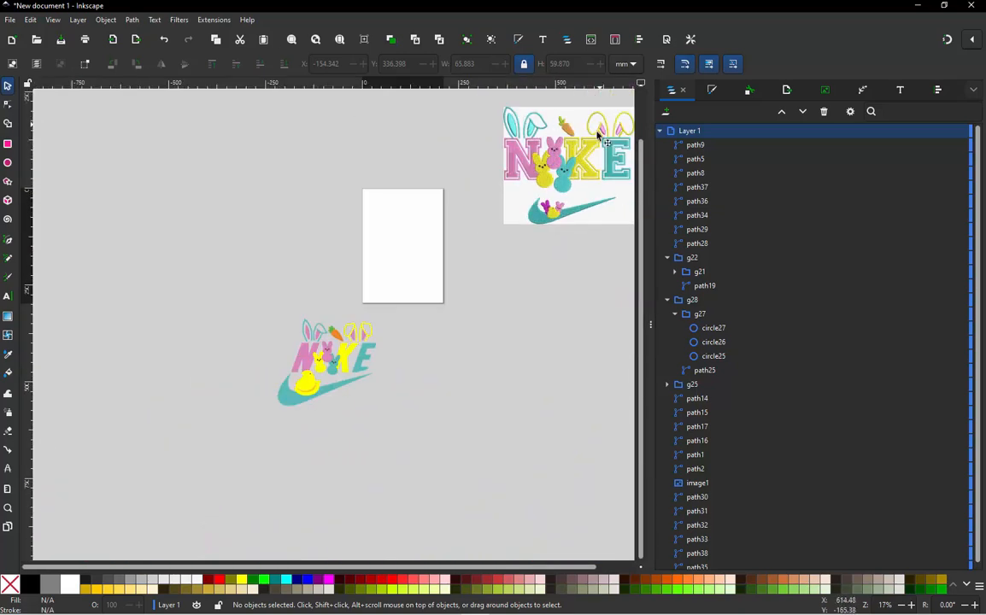
{"action": "scroll", "coordinate": [282, 367], "scroll_direction": "up", "scroll_amount": 2}
{"action": "scroll", "coordinate": [341, 308], "scroll_direction": "up", "scroll_amount": 2}
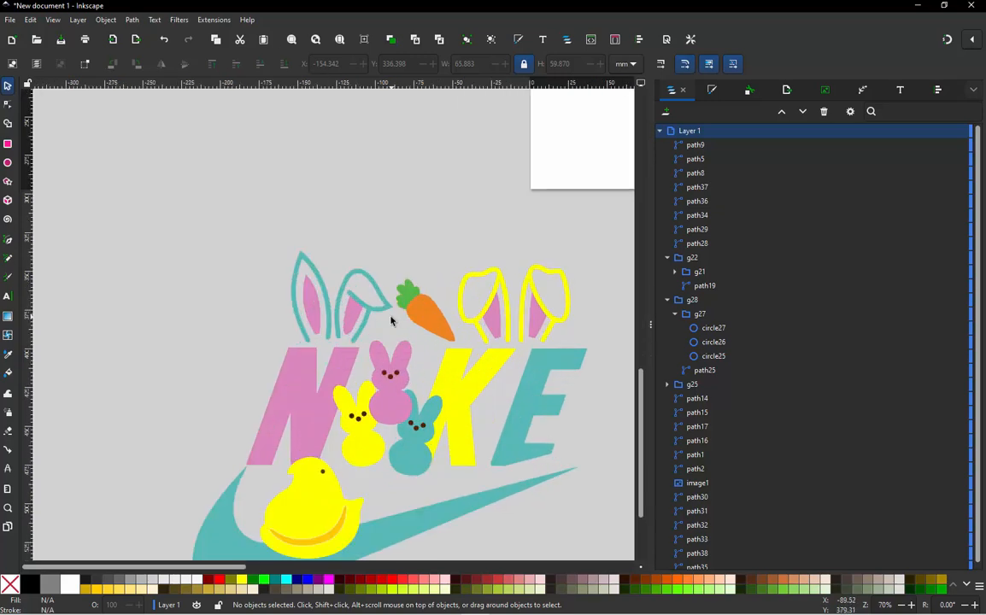
{"action": "scroll", "coordinate": [323, 318], "scroll_direction": "down", "scroll_amount": 2}
{"action": "scroll", "coordinate": [341, 308], "scroll_direction": "down", "scroll_amount": 2}
{"action": "scroll", "coordinate": [459, 168], "scroll_direction": "down", "scroll_amount": 2}
{"action": "scroll", "coordinate": [453, 145], "scroll_direction": "up", "scroll_amount": 3}
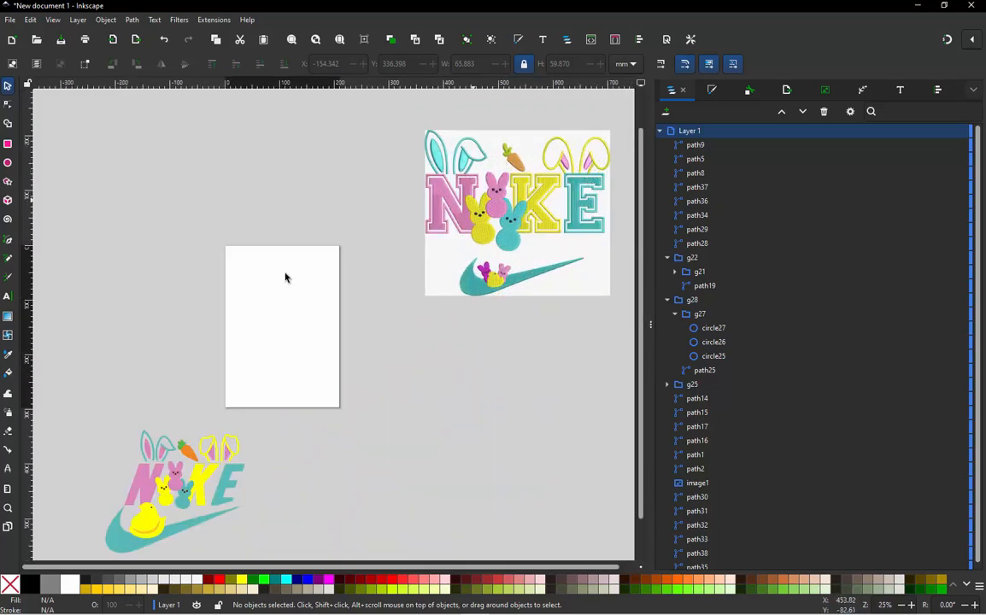
{"action": "scroll", "coordinate": [128, 457], "scroll_direction": "up", "scroll_amount": 2}
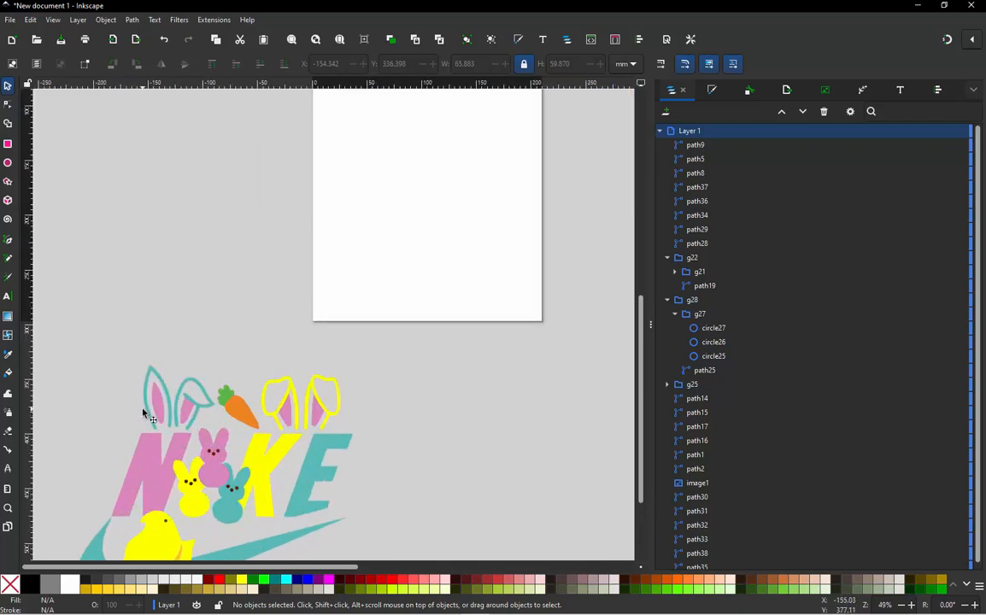
{"action": "scroll", "coordinate": [147, 411], "scroll_direction": "up", "scroll_amount": 3}
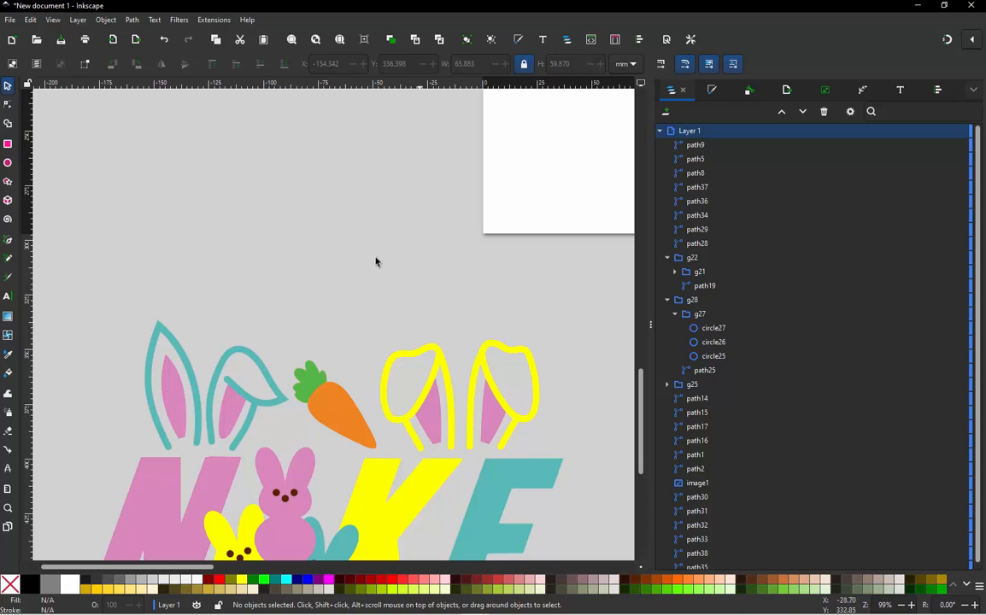
- Examine the edges of the teal letter E and its lower cut along the swoosh tip
{"action": "scroll", "coordinate": [250, 243], "scroll_direction": "down", "scroll_amount": 1}
{"action": "scroll", "coordinate": [337, 393], "scroll_direction": "down", "scroll_amount": 1}
{"action": "scroll", "coordinate": [334, 398], "scroll_direction": "up", "scroll_amount": 5}
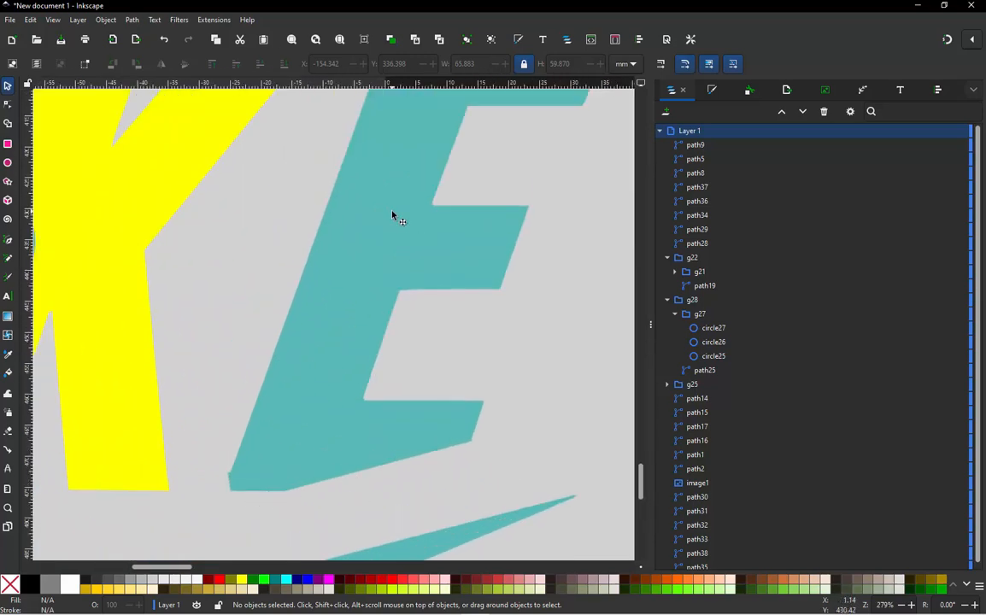
{"action": "scroll", "coordinate": [392, 215], "scroll_direction": "down", "scroll_amount": 2}
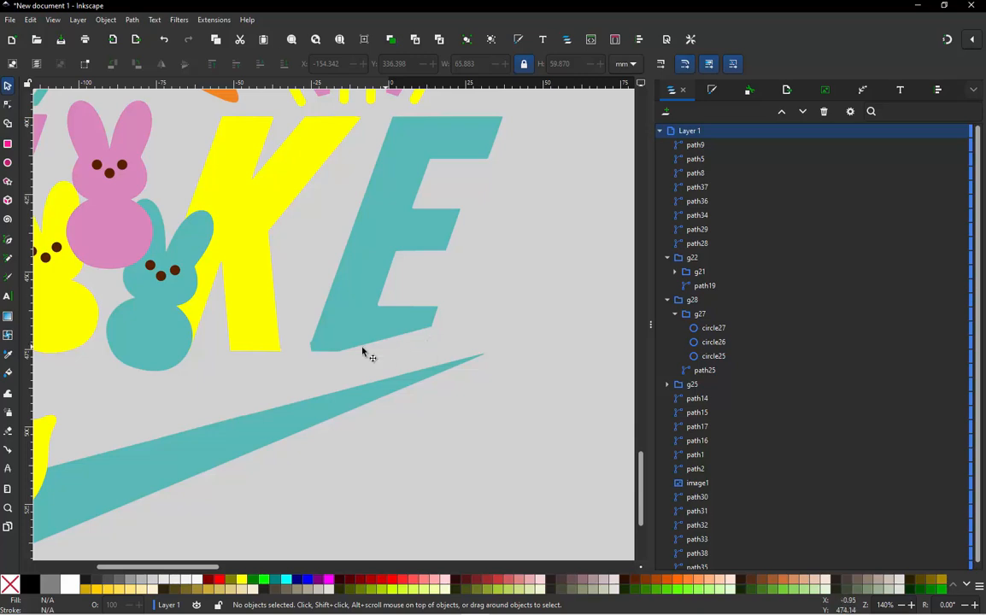
{"action": "scroll", "coordinate": [462, 200], "scroll_direction": "up", "scroll_amount": 1}
{"action": "scroll", "coordinate": [466, 207], "scroll_direction": "down", "scroll_amount": 1}
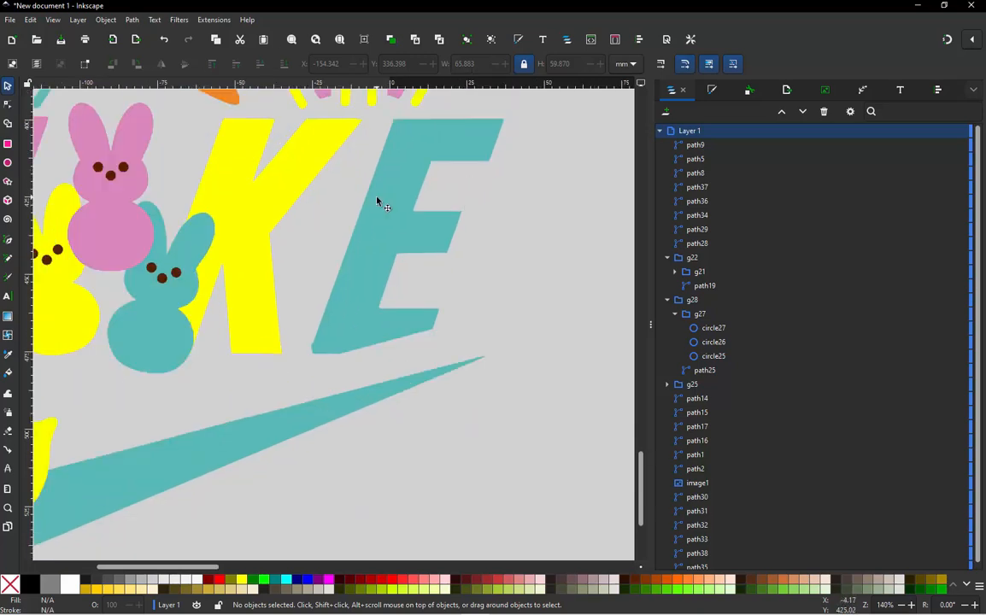
{"action": "scroll", "coordinate": [346, 258], "scroll_direction": "up", "scroll_amount": 1}
{"action": "scroll", "coordinate": [346, 257], "scroll_direction": "up", "scroll_amount": 1}
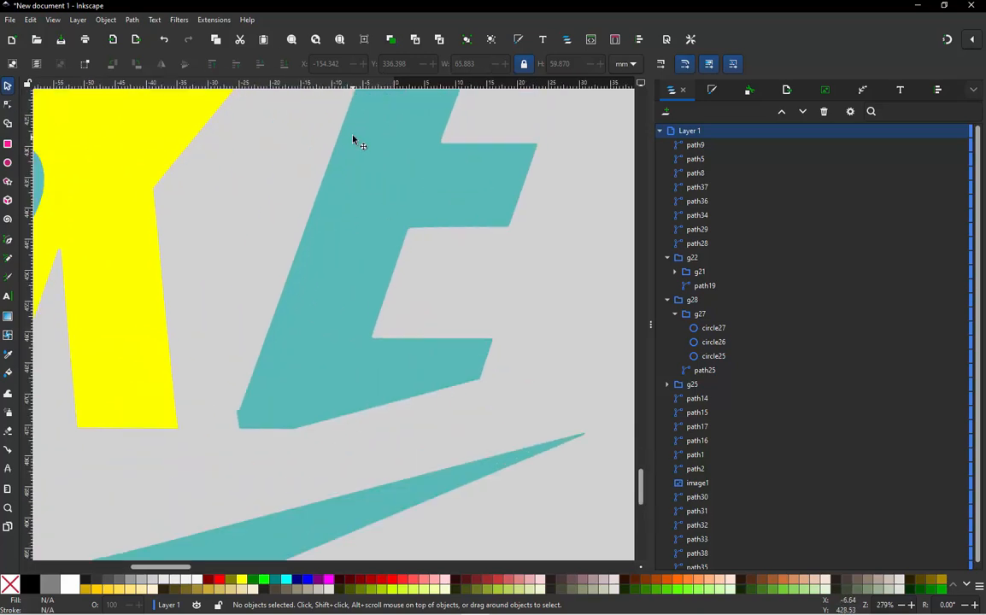
- Enable snapping and place guides along the E's bottom edge and along the slanted end of its lower arm
{"action": "left_click", "coordinate": [947, 41]}
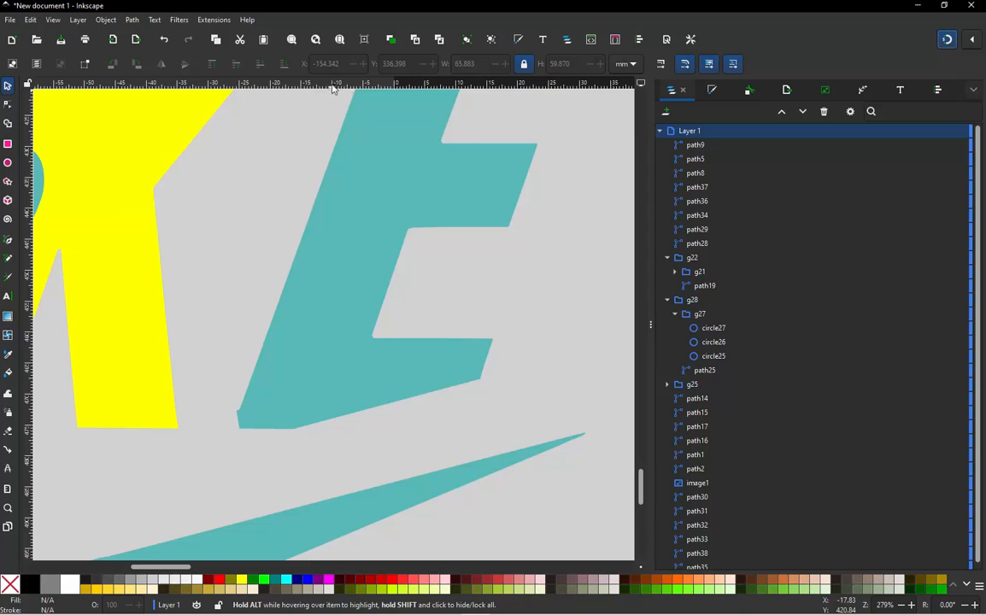
{"action": "left_click_drag", "start_coordinate": [334, 87], "coordinate": [267, 429]}
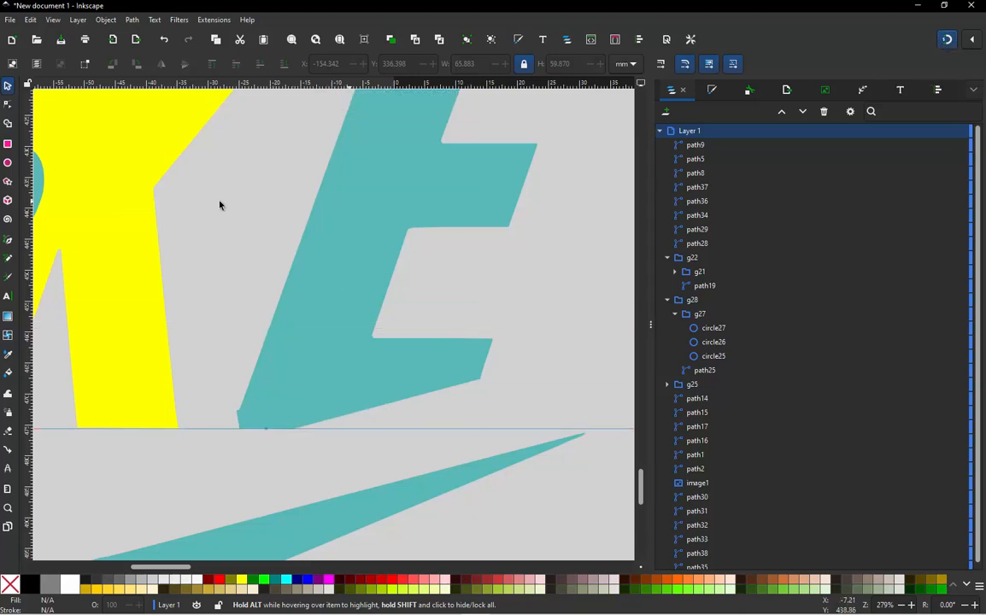
{"action": "left_click_drag", "start_coordinate": [27, 252], "coordinate": [495, 340]}
{"action": "scroll", "coordinate": [506, 375], "scroll_direction": "up", "scroll_amount": 3}
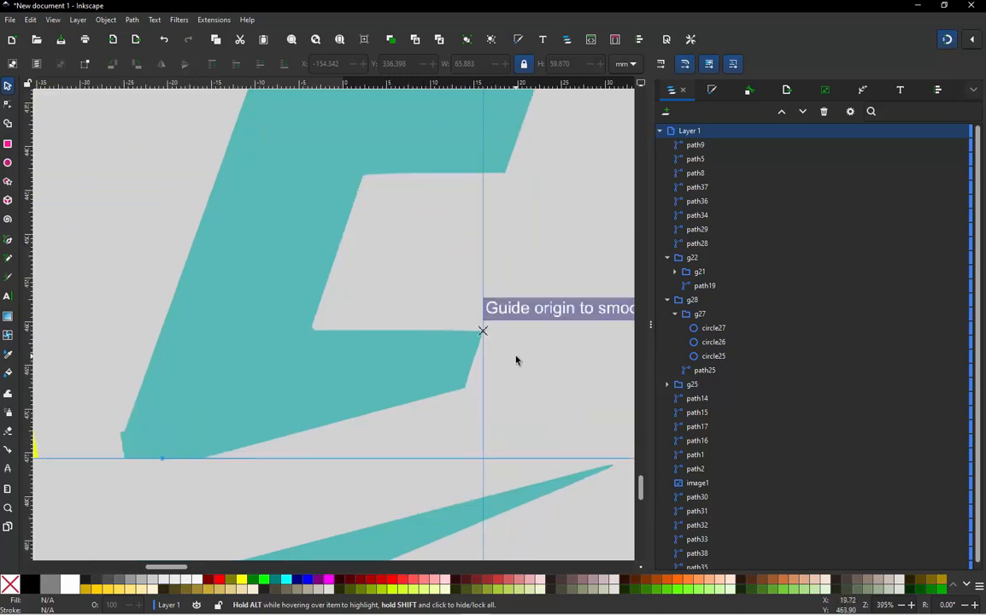
{"action": "mouse_move", "coordinate": [453, 304]}
{"action": "left_mouse_down"}
{"action": "mouse_move", "coordinate": [451, 314]}
{"action": "mouse_move", "coordinate": [453, 306]}
{"action": "left_mouse_up"}
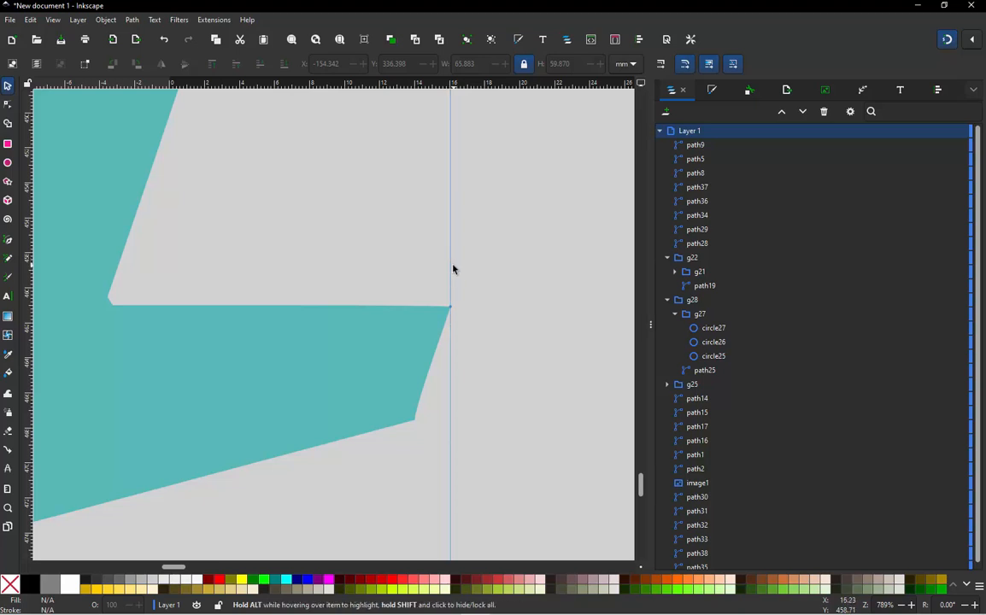
{"action": "left_click_drag", "start_coordinate": [453, 272], "coordinate": [450, 306]}
{"action": "scroll", "coordinate": [357, 271], "scroll_direction": "down", "scroll_amount": 2, "text": "ctrl"}
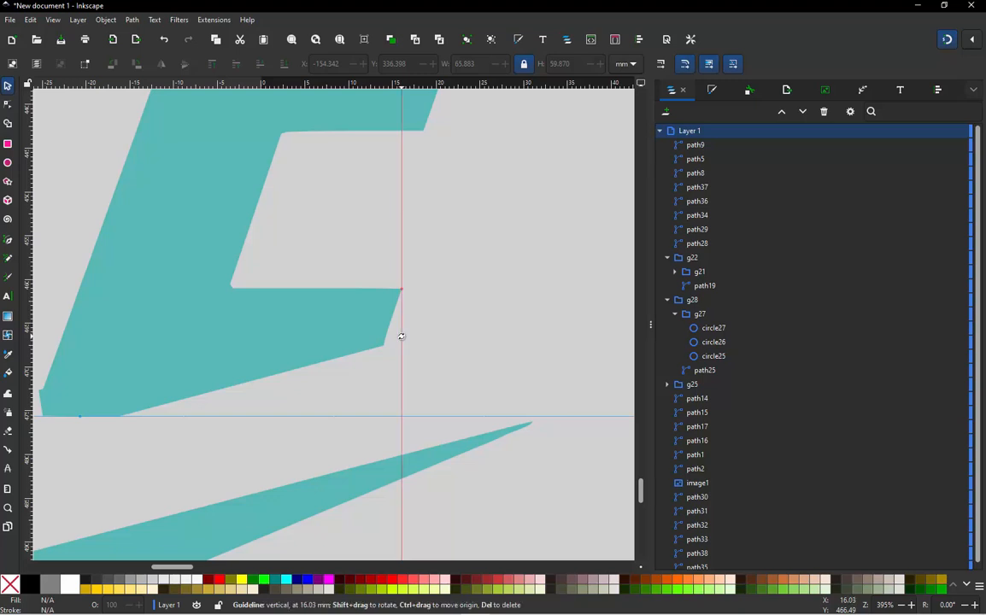
{"action": "left_click_drag", "start_coordinate": [402, 336], "coordinate": [383, 344]}
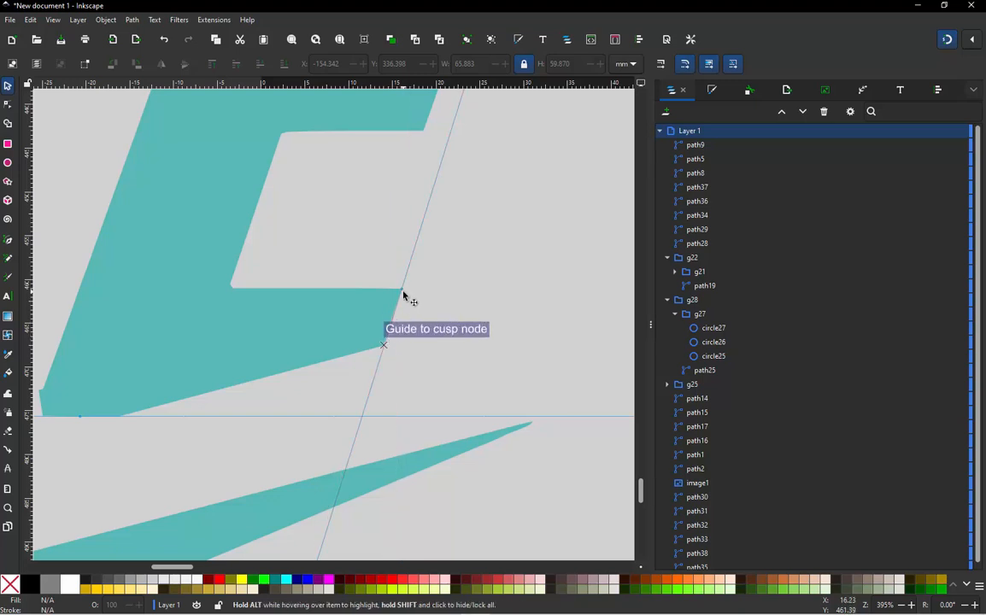
- Add a node midway along the E's diagonal lower cut, move it to the guide intersection, and delete the old node on the base
{"action": "scroll", "coordinate": [431, 281], "scroll_direction": "down", "scroll_amount": 1}
{"action": "scroll", "coordinate": [240, 376], "scroll_direction": "up", "scroll_amount": 1}
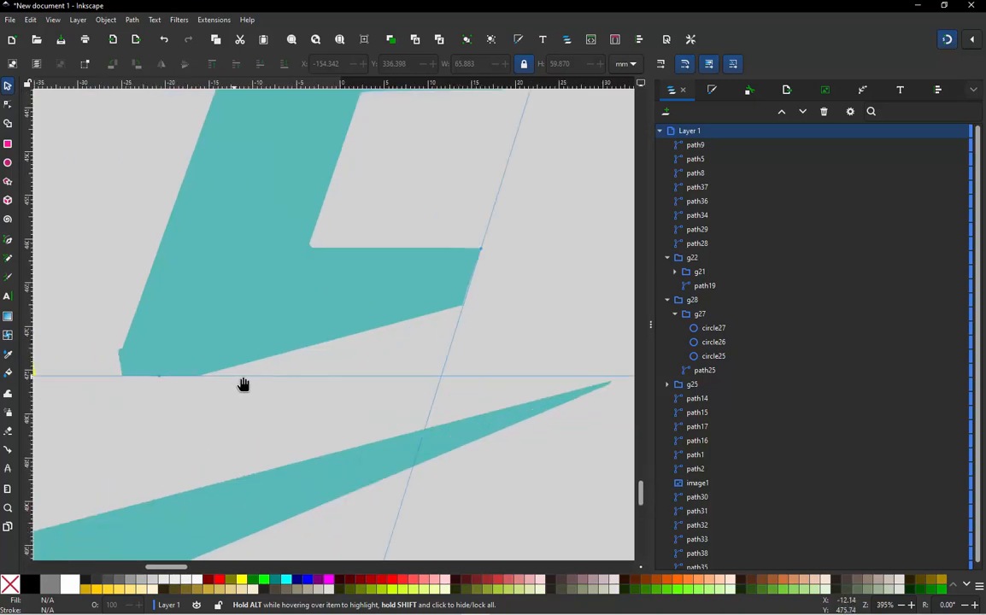
{"action": "left_click", "coordinate": [309, 348]}
{"action": "key", "text": "n"}
{"action": "left_click", "coordinate": [332, 341]}
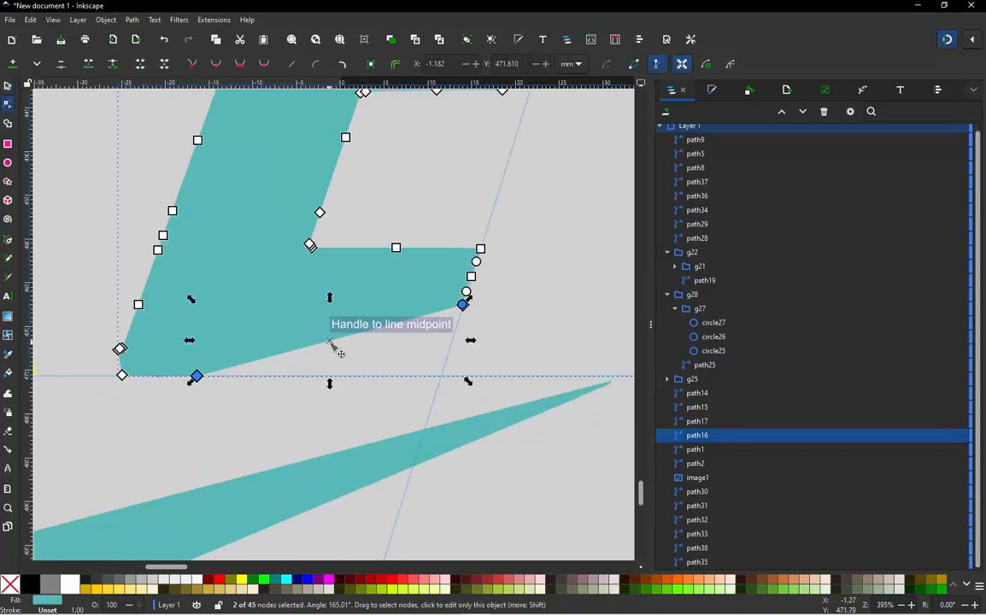
{"action": "double_click", "coordinate": [332, 343]}
{"action": "left_click_drag", "start_coordinate": [331, 342], "coordinate": [436, 338]}
{"action": "scroll", "coordinate": [443, 379], "scroll_direction": "up", "scroll_amount": 3}
{"action": "scroll", "coordinate": [447, 387], "scroll_direction": "up", "scroll_amount": 2}
{"action": "scroll", "coordinate": [440, 346], "scroll_direction": "down", "scroll_amount": 5}
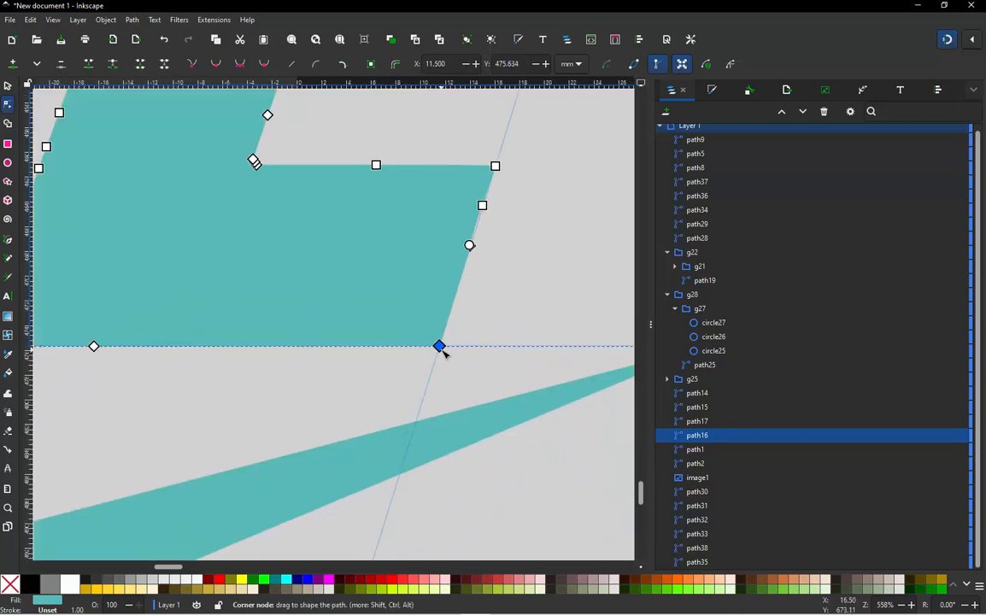
{"action": "scroll", "coordinate": [287, 379], "scroll_direction": "down", "scroll_amount": 1}
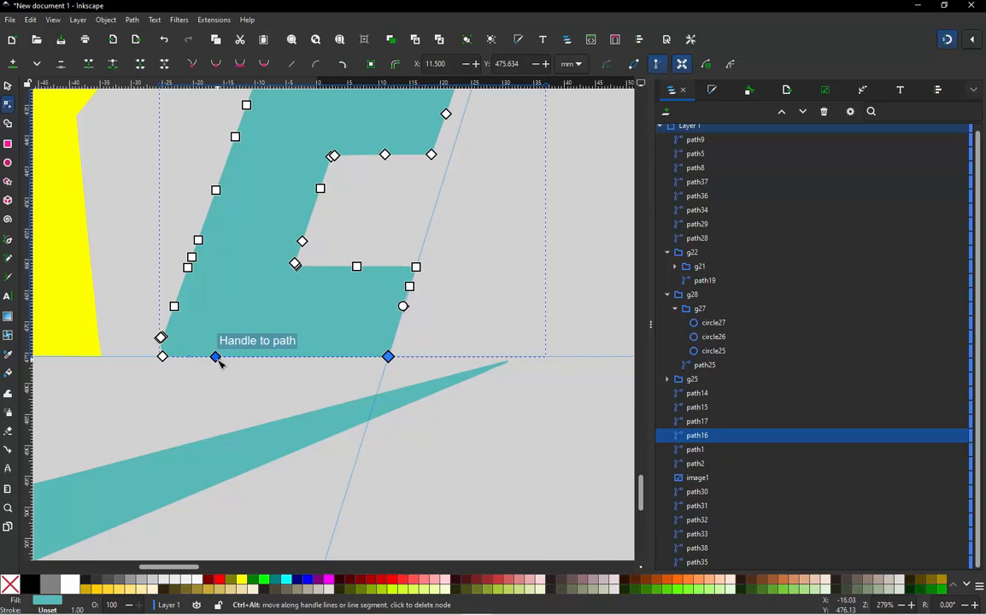
{"action": "left_click", "coordinate": [216, 360], "text": "ctrl+alt"}
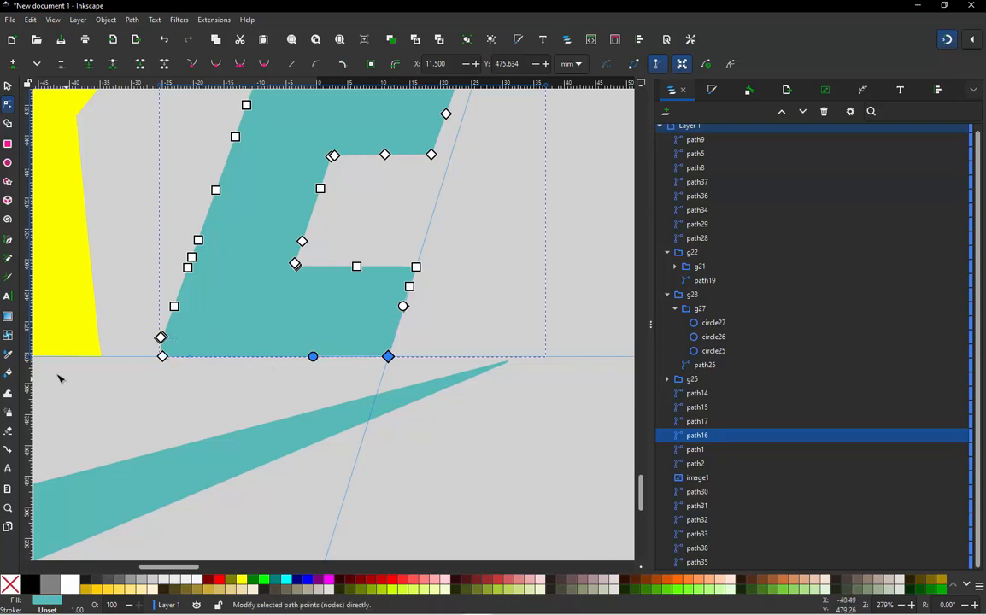
- Deselect the E and place an angled guide along the slanted left edge of its stem
{"action": "scroll", "coordinate": [116, 366], "scroll_direction": "up", "scroll_amount": 2}
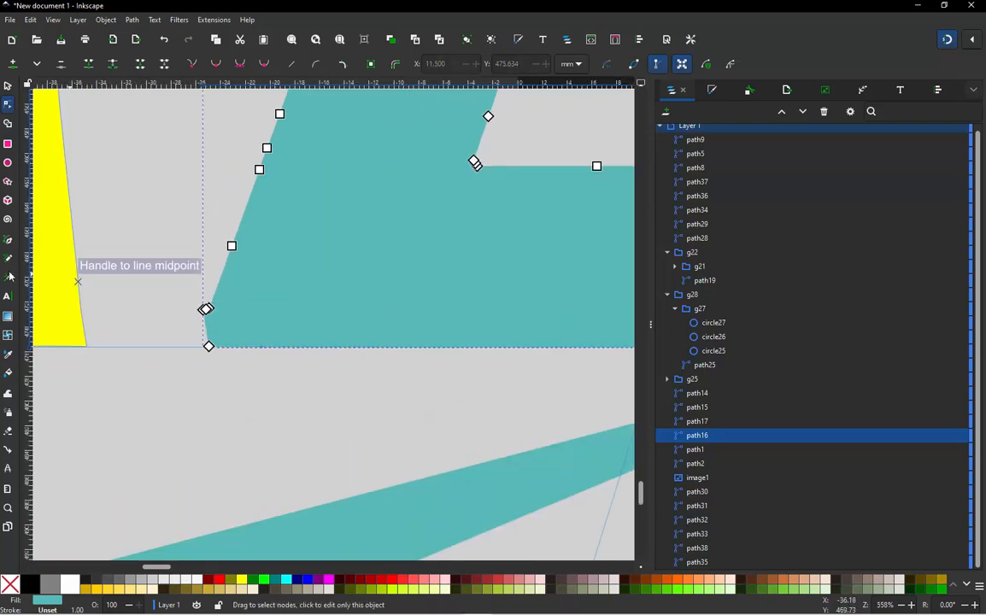
{"action": "left_click_drag", "start_coordinate": [18, 235], "coordinate": [4, 255]}
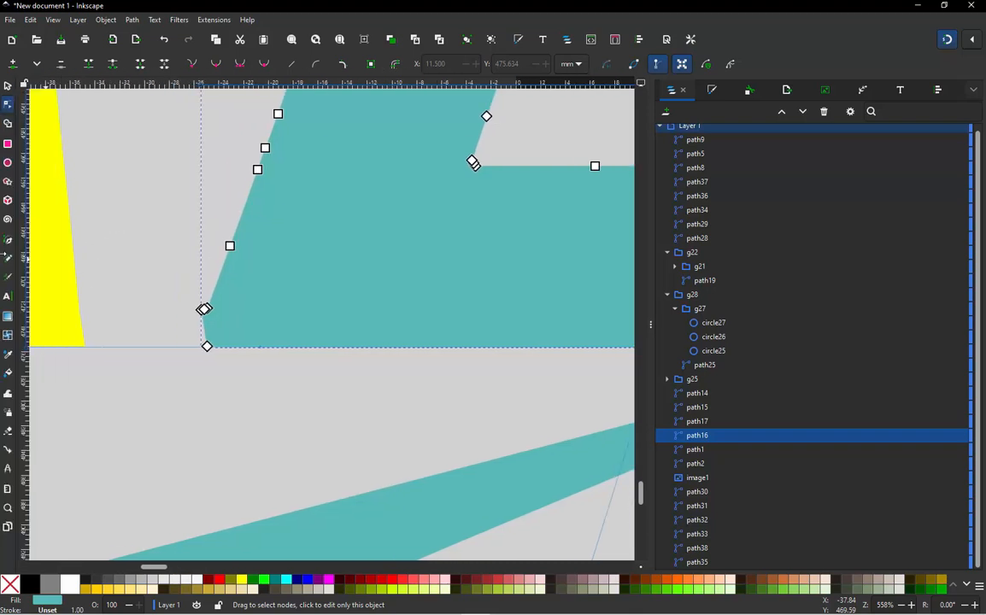
{"action": "left_click", "coordinate": [158, 237]}
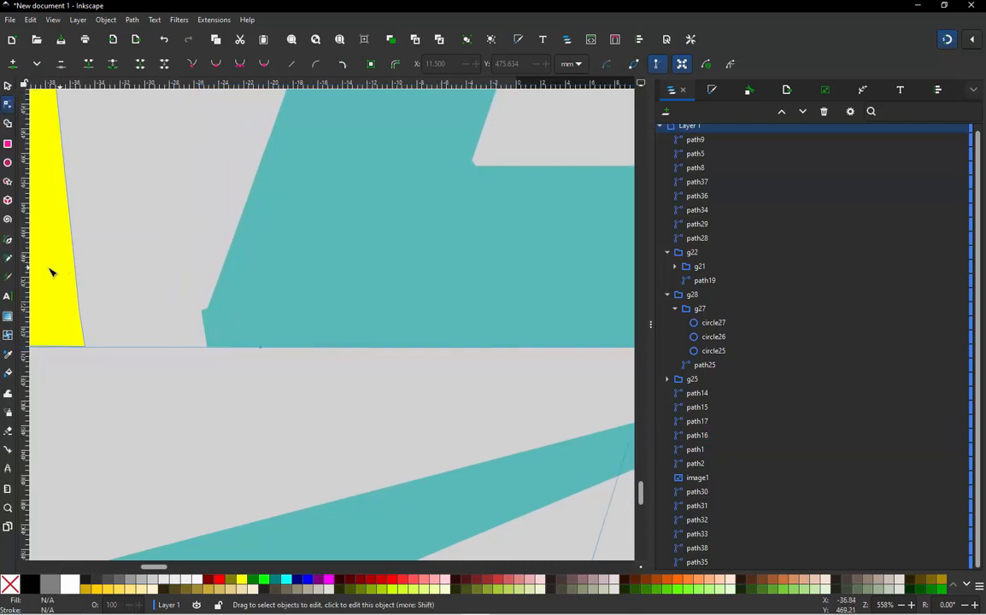
{"action": "left_click_drag", "start_coordinate": [26, 246], "coordinate": [241, 215]}
{"action": "scroll", "coordinate": [176, 352], "scroll_direction": "up", "scroll_amount": 2}
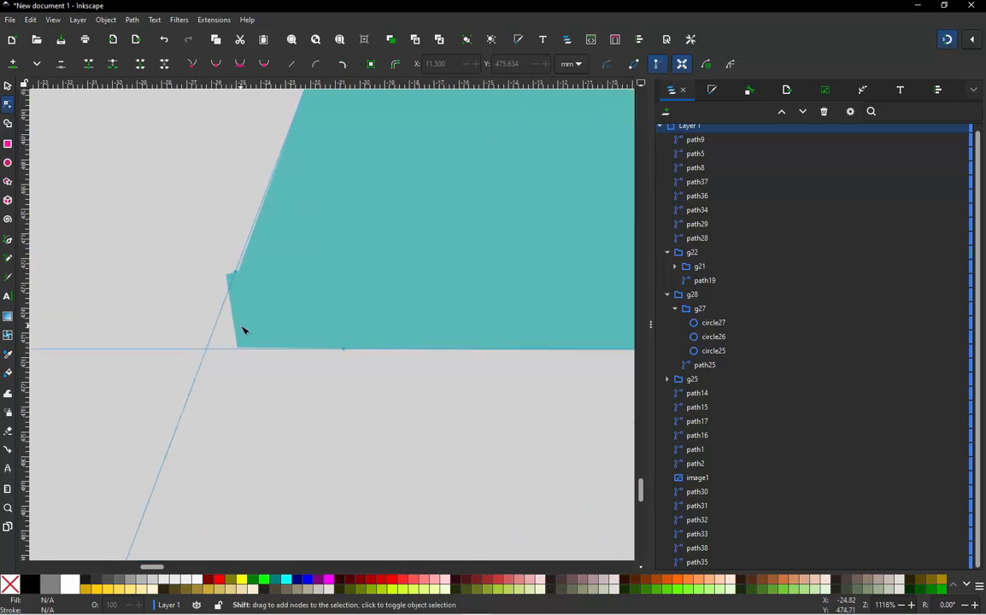
- Delete the three clustered nodes that form the notch above the E's lower-left corner
{"action": "left_click", "coordinate": [238, 338]}
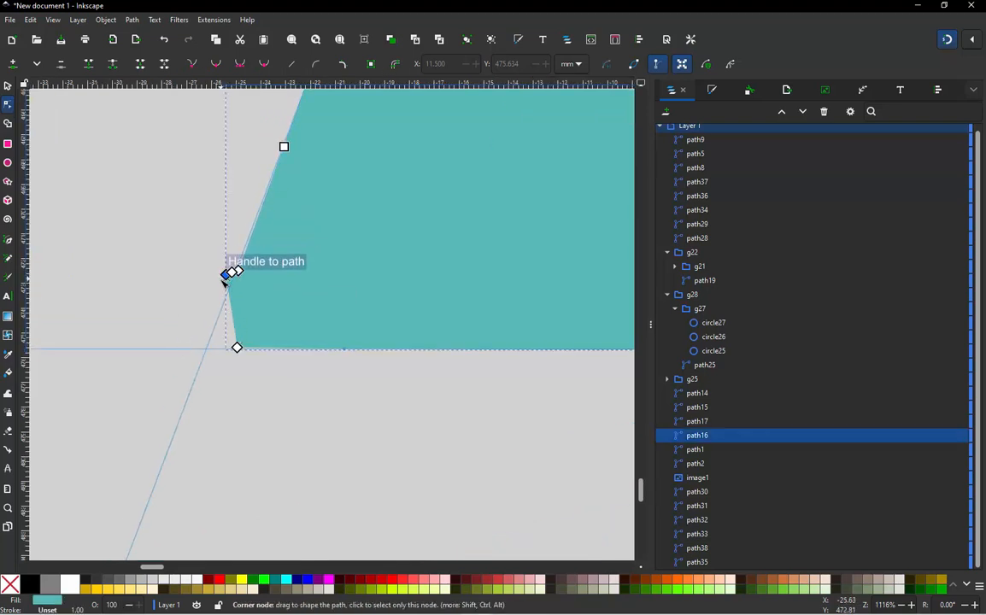
{"action": "left_click", "coordinate": [232, 273], "text": "ctrl+alt"}
{"action": "left_click", "coordinate": [238, 272], "text": "ctrl+alt"}
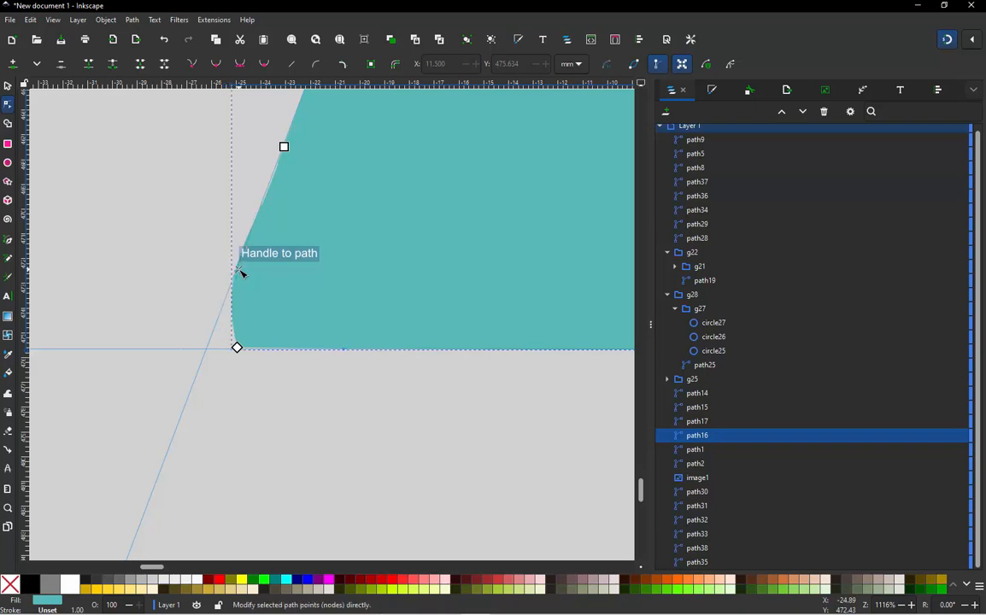
{"action": "left_click", "coordinate": [239, 273]}
- Insert a node on the E's lower-left edge and place it as a corner node at the intersection of the stem and base guides
{"action": "double_click", "coordinate": [241, 277]}
{"action": "left_click_drag", "start_coordinate": [241, 277], "coordinate": [209, 354]}
{"action": "scroll", "coordinate": [190, 359], "scroll_direction": "up", "scroll_amount": 2}
{"action": "scroll", "coordinate": [205, 358], "scroll_direction": "up", "scroll_amount": 4}
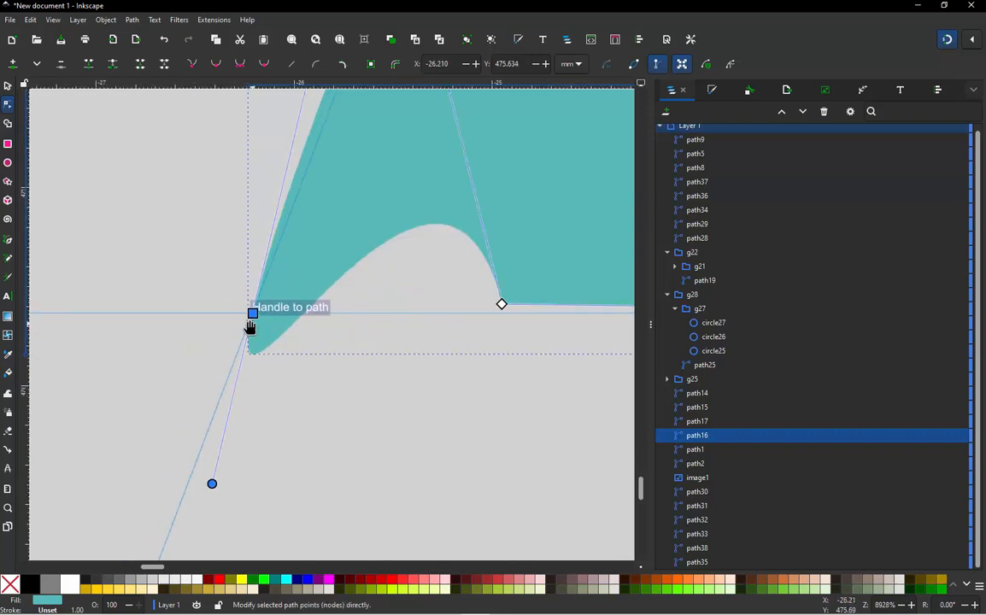
{"action": "mouse_move", "coordinate": [248, 323]}
{"action": "left_mouse_down"}
{"action": "mouse_move", "coordinate": [370, 293]}
{"action": "mouse_move", "coordinate": [389, 275]}
{"action": "mouse_move", "coordinate": [301, 288]}
{"action": "mouse_move", "coordinate": [266, 306]}
{"action": "mouse_move", "coordinate": [256, 318]}
{"action": "mouse_move", "coordinate": [260, 351]}
{"action": "mouse_move", "coordinate": [253, 315]}
{"action": "left_mouse_up"}
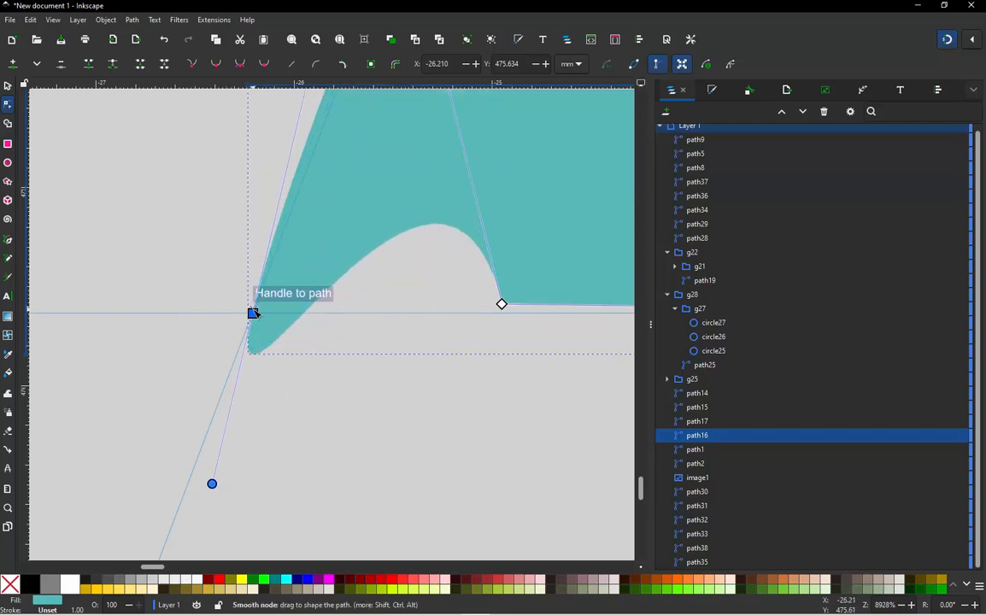
{"action": "left_click", "coordinate": [195, 67]}
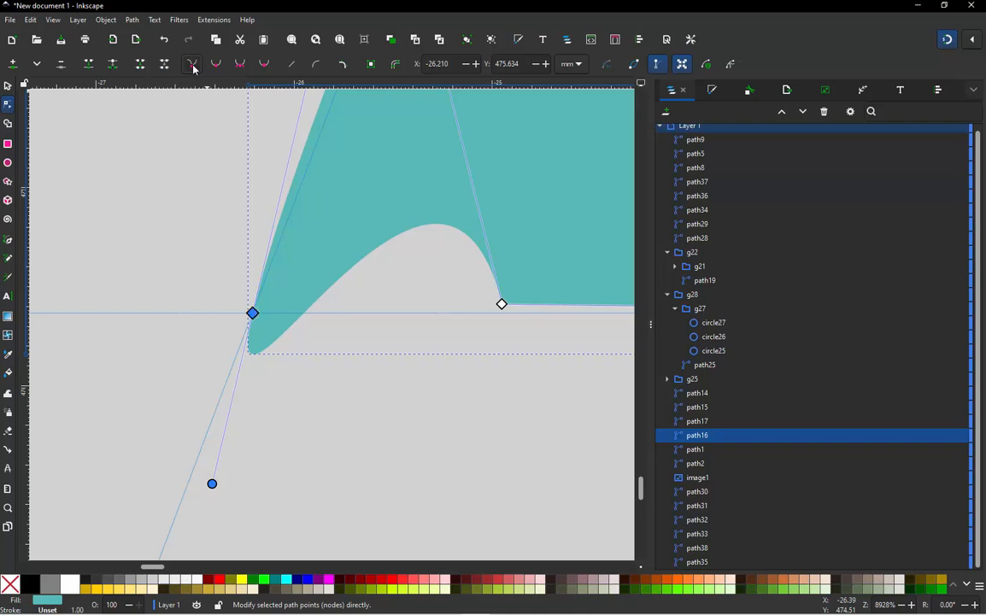
- Convert both segments beside the E's new lower-left corner to straight lines and delete the leftover node on the base
{"action": "scroll", "coordinate": [218, 329], "scroll_direction": "down", "scroll_amount": 2}
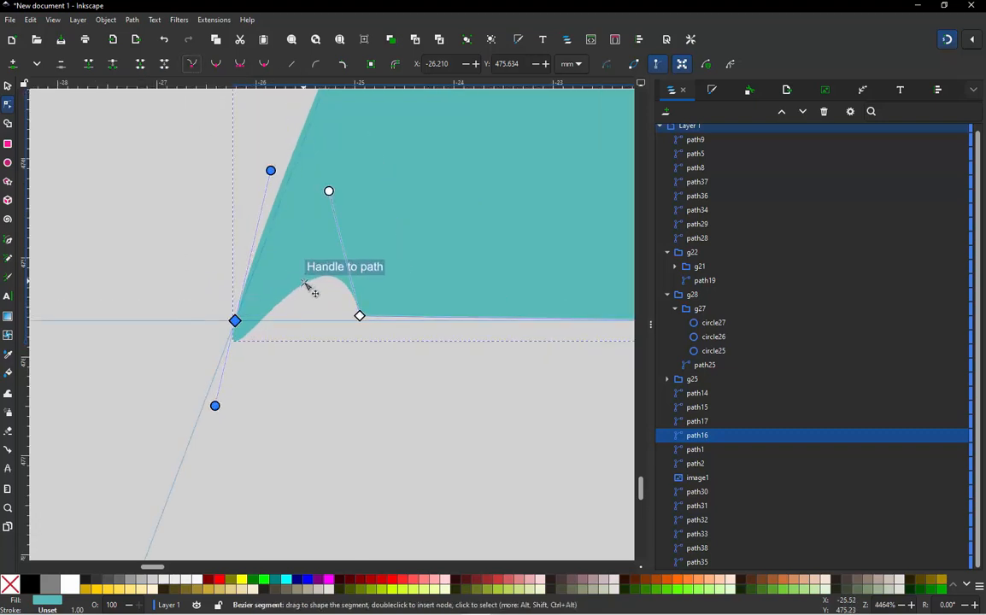
{"action": "left_click", "coordinate": [303, 282]}
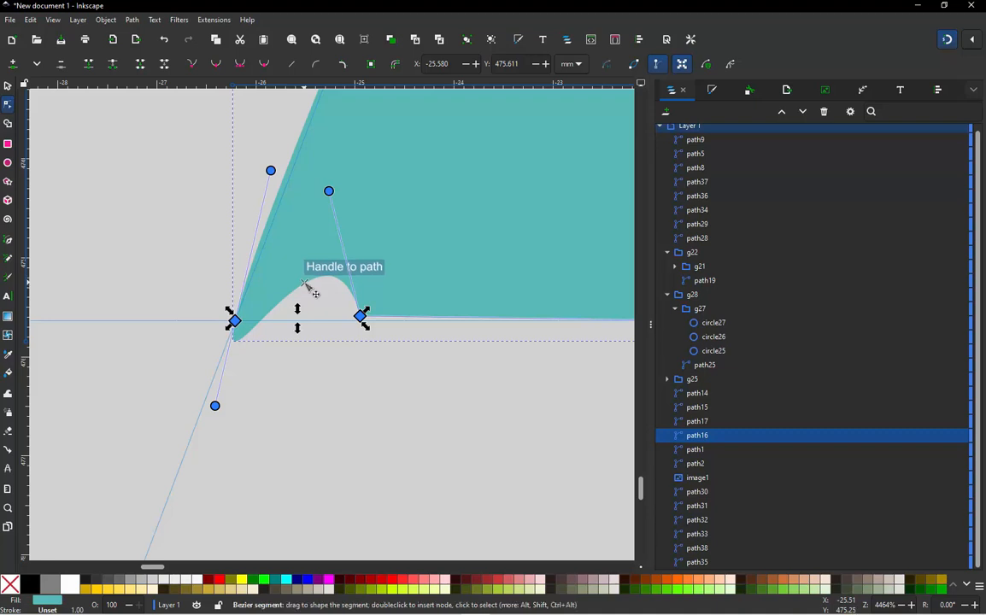
{"action": "key", "text": "shift+l"}
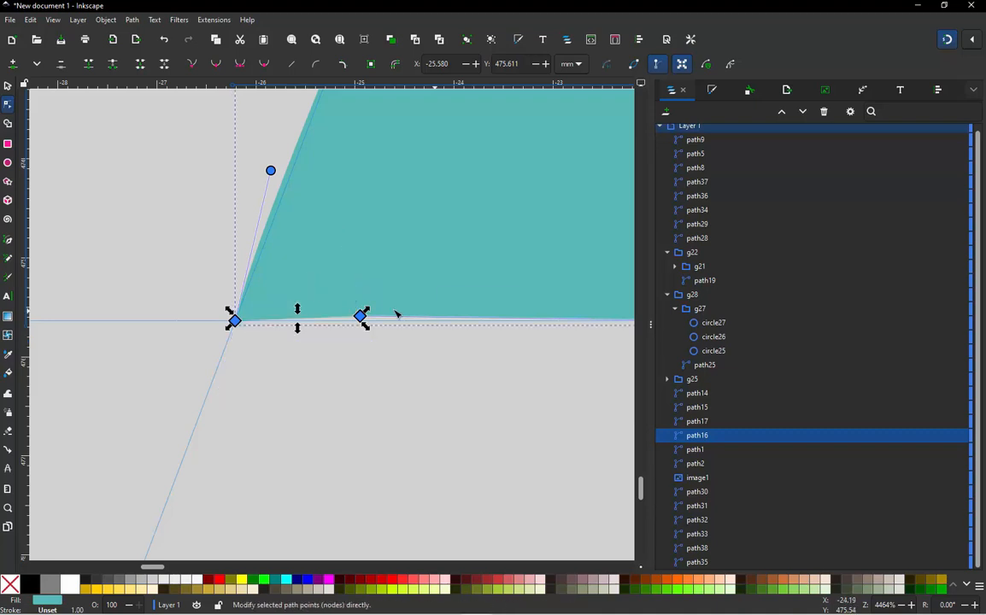
{"action": "left_click", "coordinate": [264, 238]}
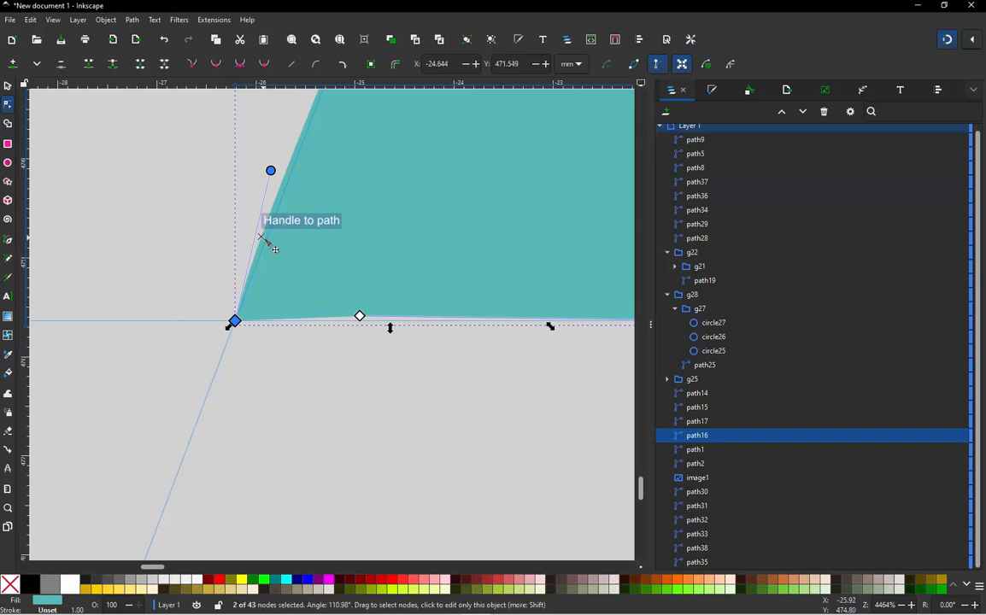
{"action": "key", "text": "shift+l"}
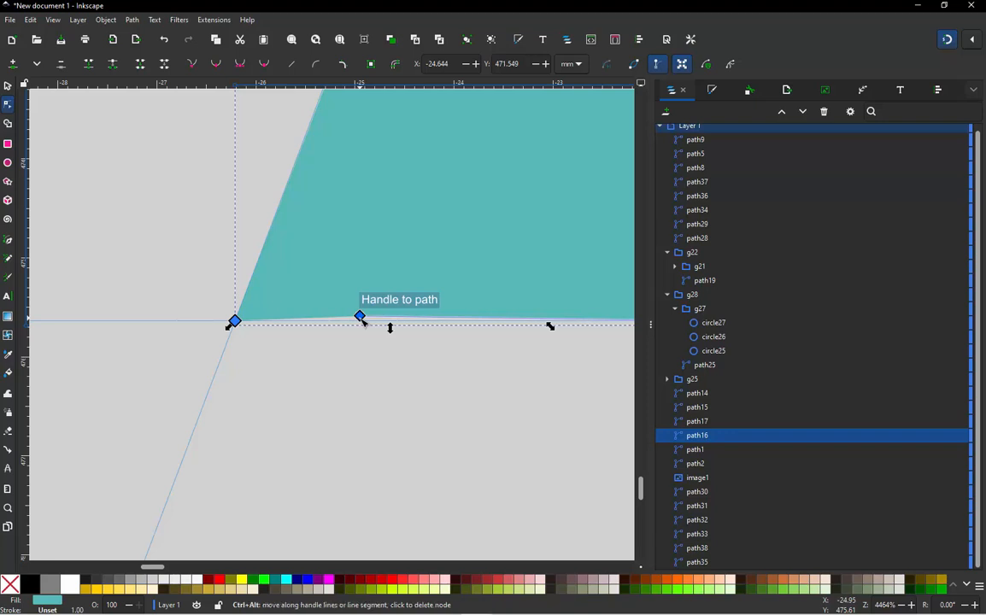
{"action": "key", "text": "Delete"}
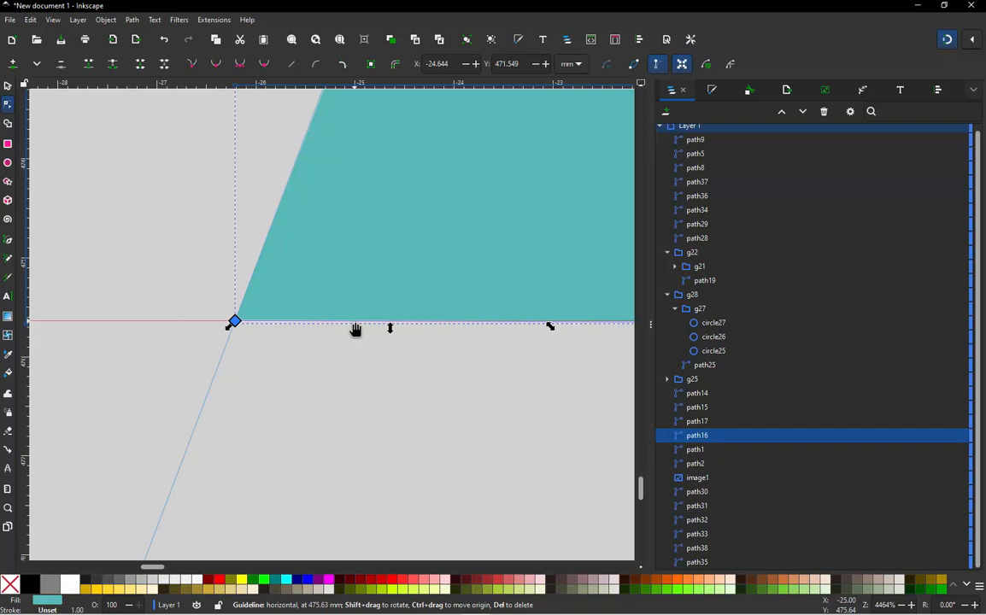
- Examine the E's reshaped base and lower-left corner against the guides, deselect the letter, and review the whole design
{"action": "scroll", "coordinate": [218, 340], "scroll_direction": "up", "scroll_amount": 5}
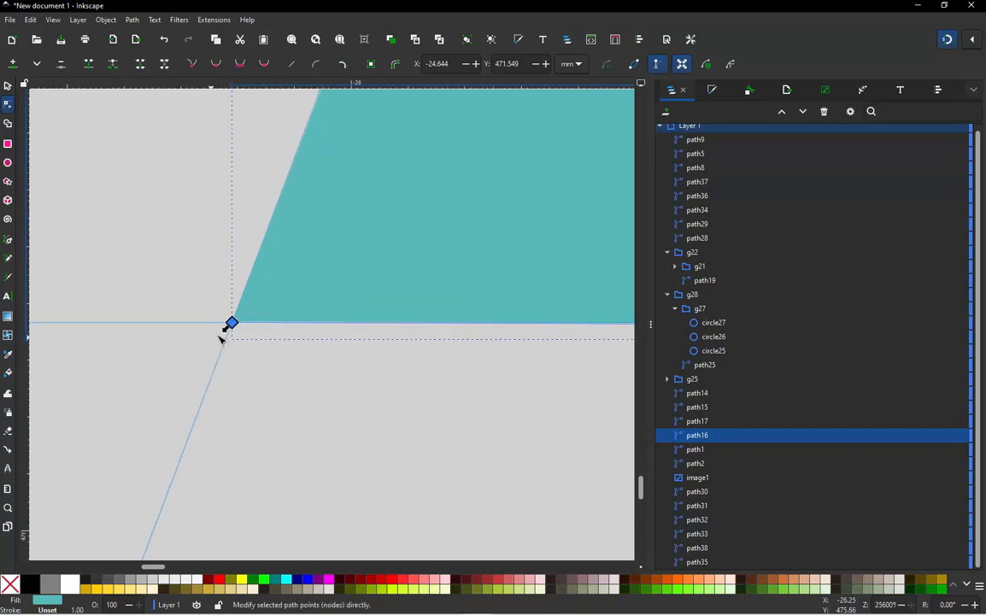
{"action": "scroll", "coordinate": [190, 306], "scroll_direction": "down", "scroll_amount": 4}
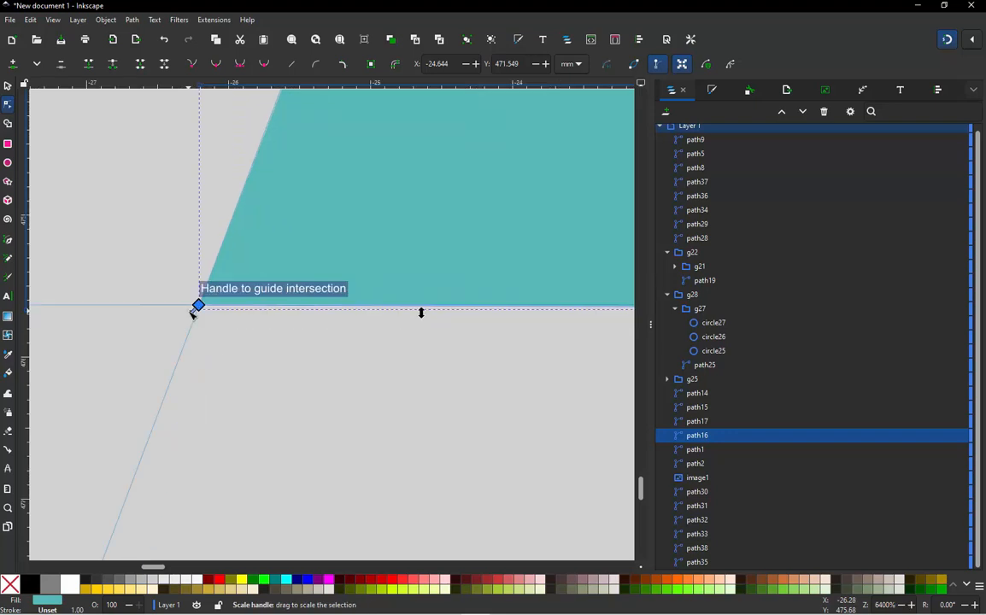
{"action": "scroll", "coordinate": [192, 313], "scroll_direction": "down", "scroll_amount": 5}
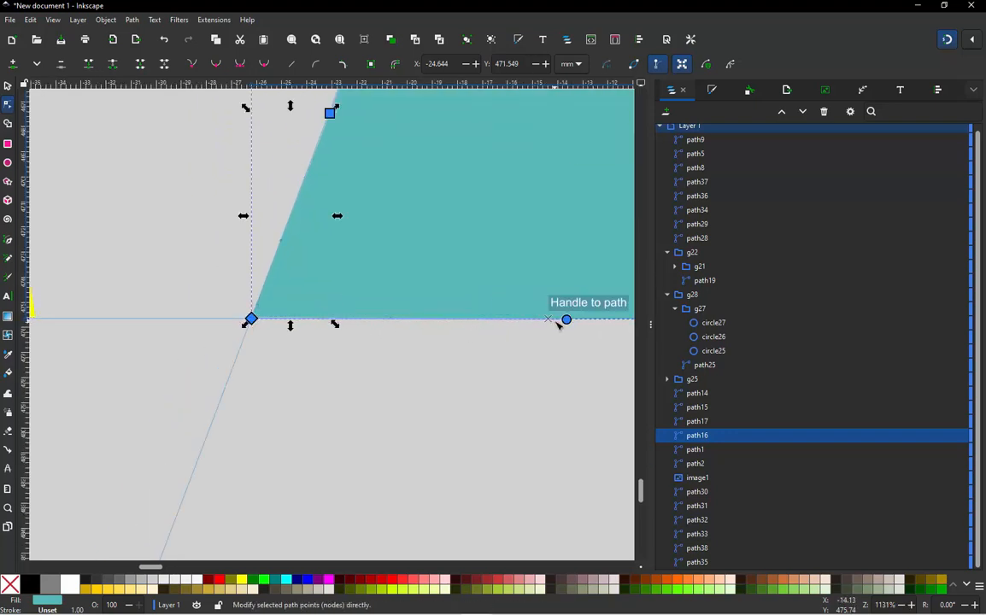
{"action": "scroll", "coordinate": [371, 329], "scroll_direction": "down", "scroll_amount": 3}
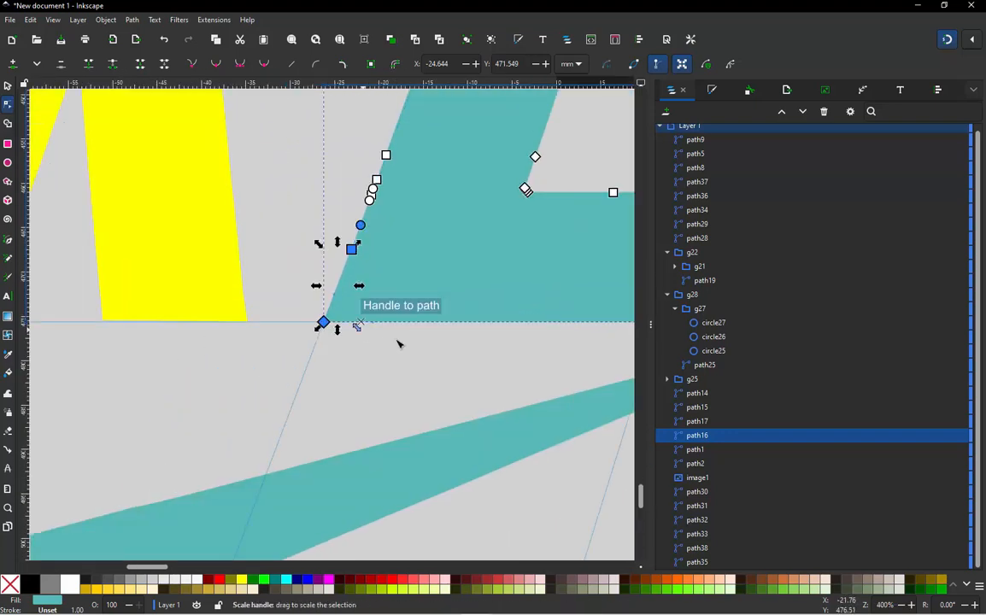
{"action": "scroll", "coordinate": [176, 346], "scroll_direction": "down", "scroll_amount": 1}
{"action": "scroll", "coordinate": [423, 352], "scroll_direction": "up", "scroll_amount": 3}
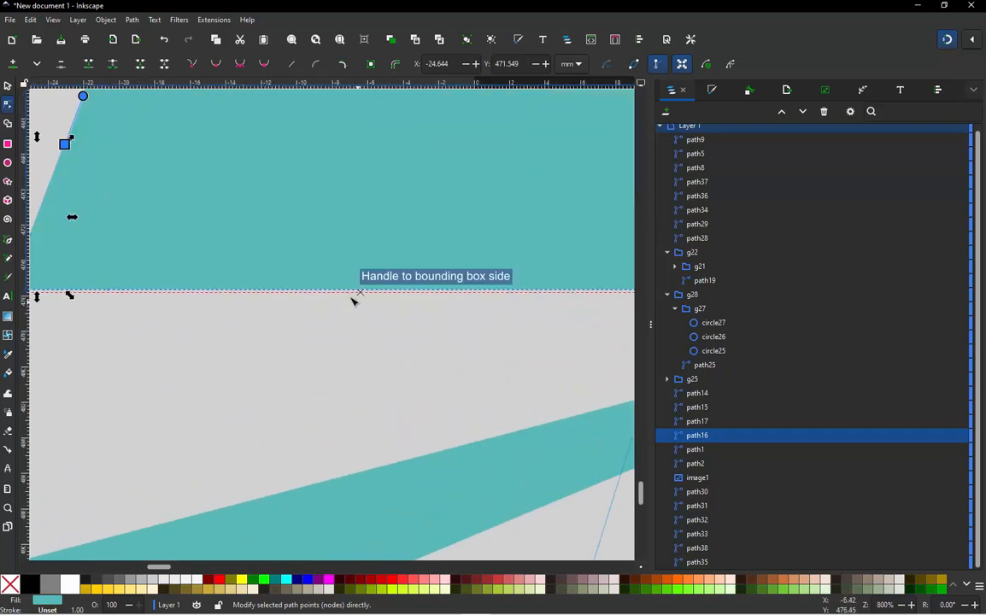
{"action": "scroll", "coordinate": [154, 297], "scroll_direction": "down", "scroll_amount": 2}
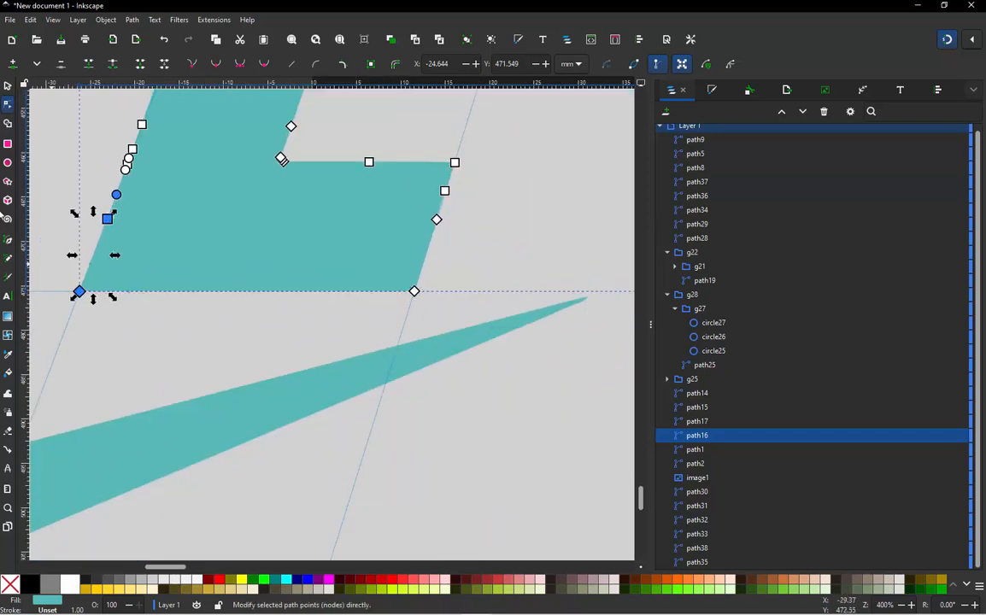
{"action": "key", "text": "s"}
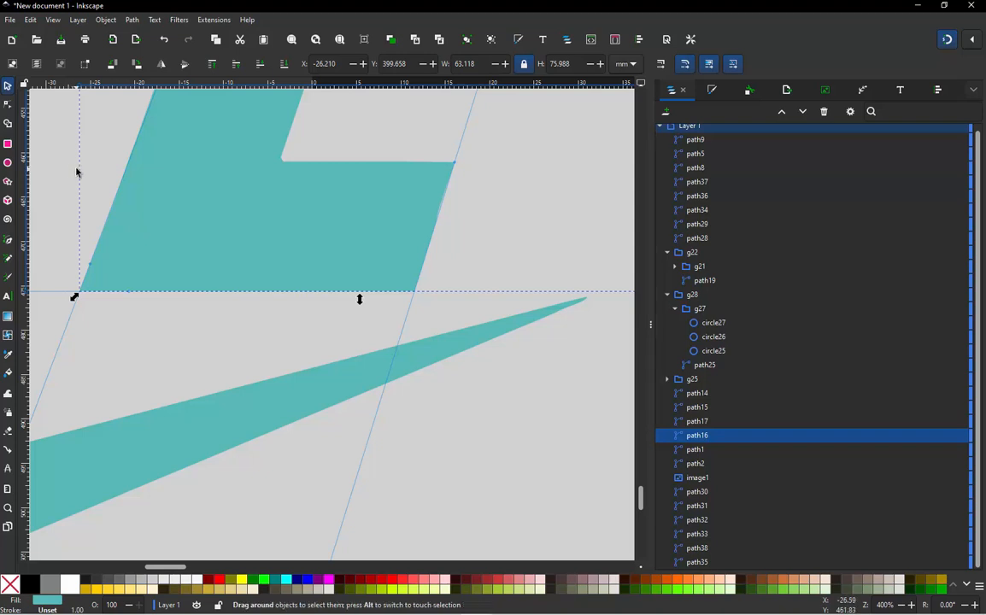
{"action": "left_click", "coordinate": [77, 171]}
{"action": "scroll", "coordinate": [69, 227], "scroll_direction": "up", "scroll_amount": 5}
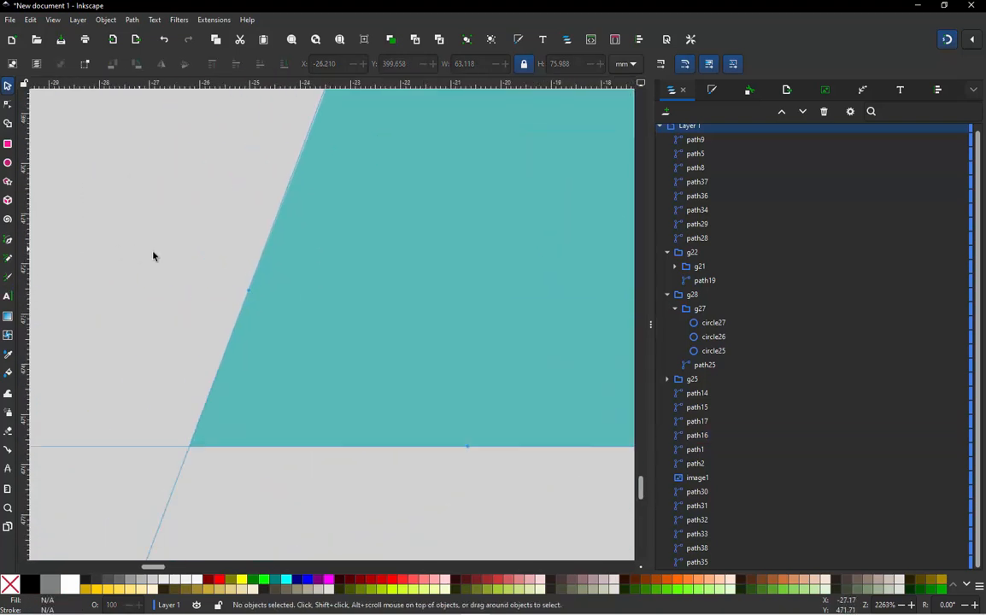
{"action": "scroll", "coordinate": [247, 290], "scroll_direction": "down", "scroll_amount": 8}
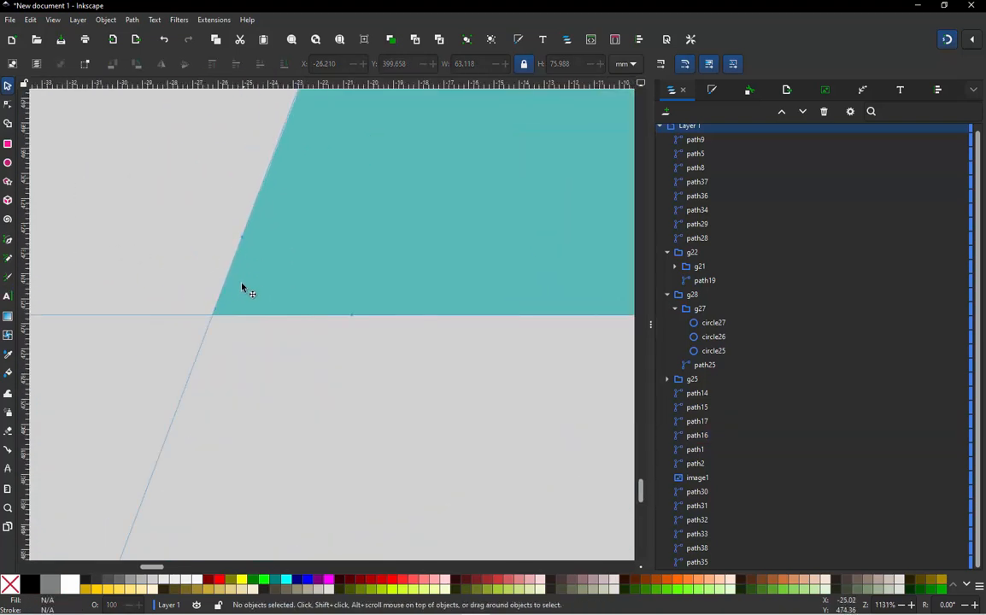
{"action": "scroll", "coordinate": [365, 336], "scroll_direction": "down", "scroll_amount": 2}
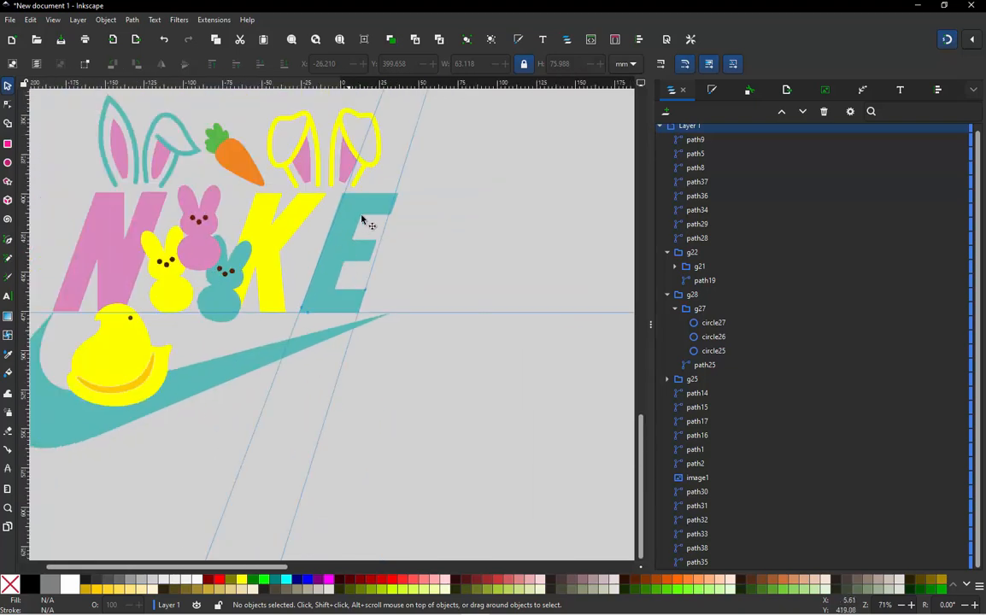
- Delete all guides from the document
{"action": "left_click", "coordinate": [30, 21]}
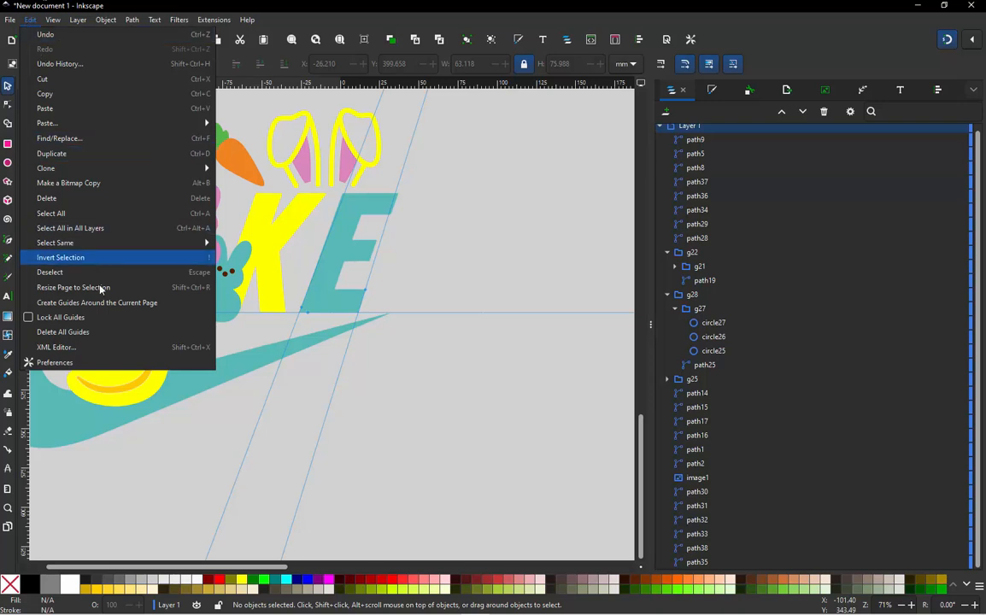
{"action": "left_click", "coordinate": [64, 331]}
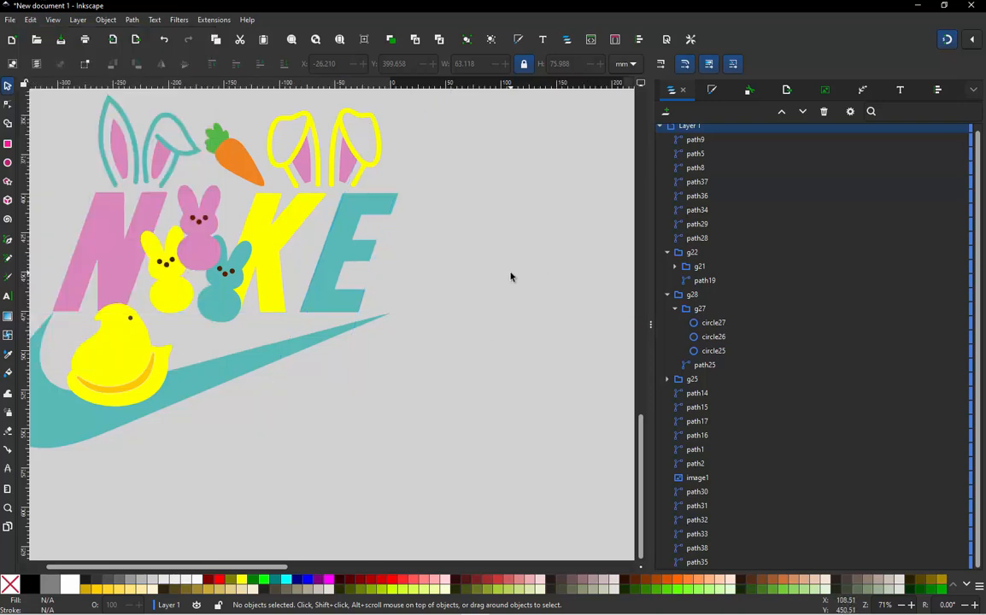
{"action": "scroll", "coordinate": [442, 229], "scroll_direction": "down", "scroll_amount": 2}
{"action": "scroll", "coordinate": [443, 229], "scroll_direction": "up", "scroll_amount": 1}
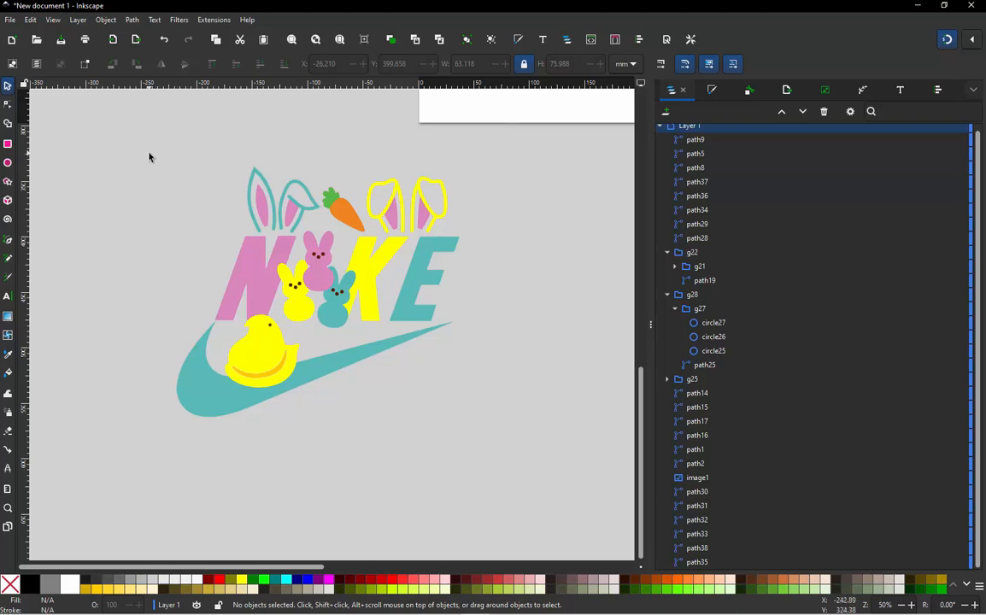
- Select all objects of the NIKE bunny design and switch the selection's measurement units to inches
{"action": "left_click_drag", "start_coordinate": [150, 157], "coordinate": [502, 474]}
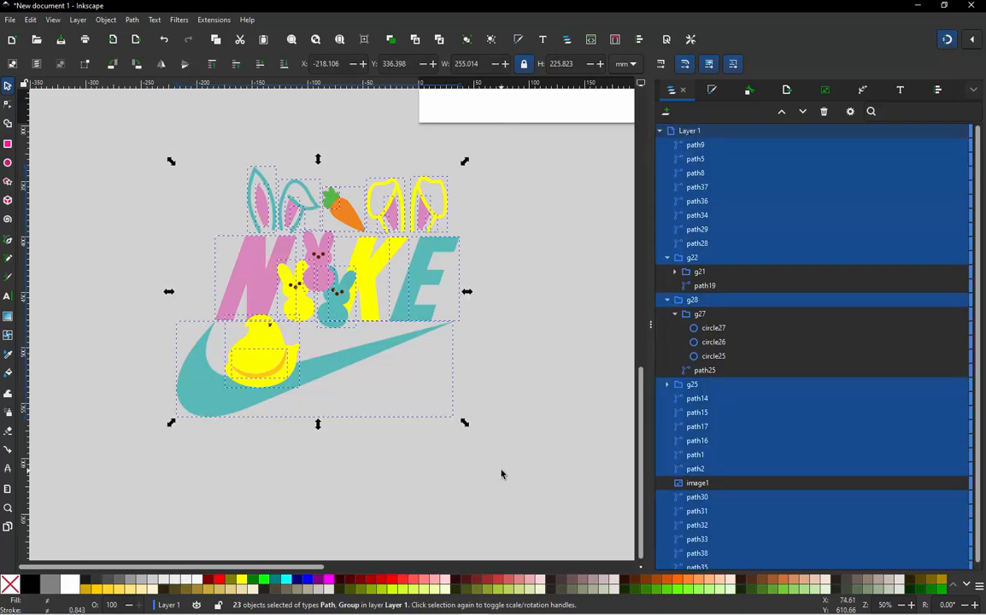
{"action": "left_click", "coordinate": [515, 391]}
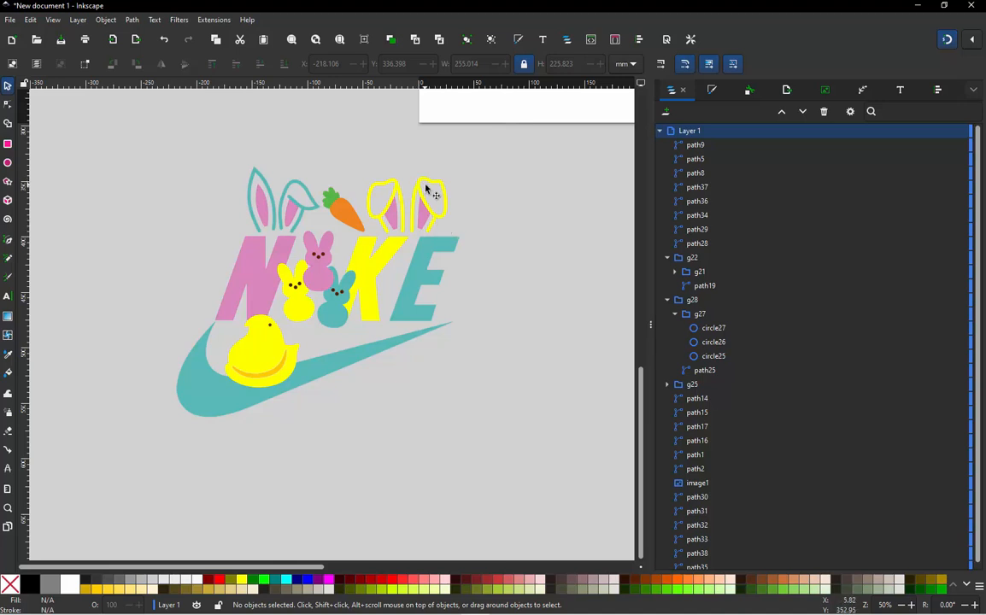
{"action": "left_click_drag", "start_coordinate": [473, 148], "coordinate": [137, 445]}
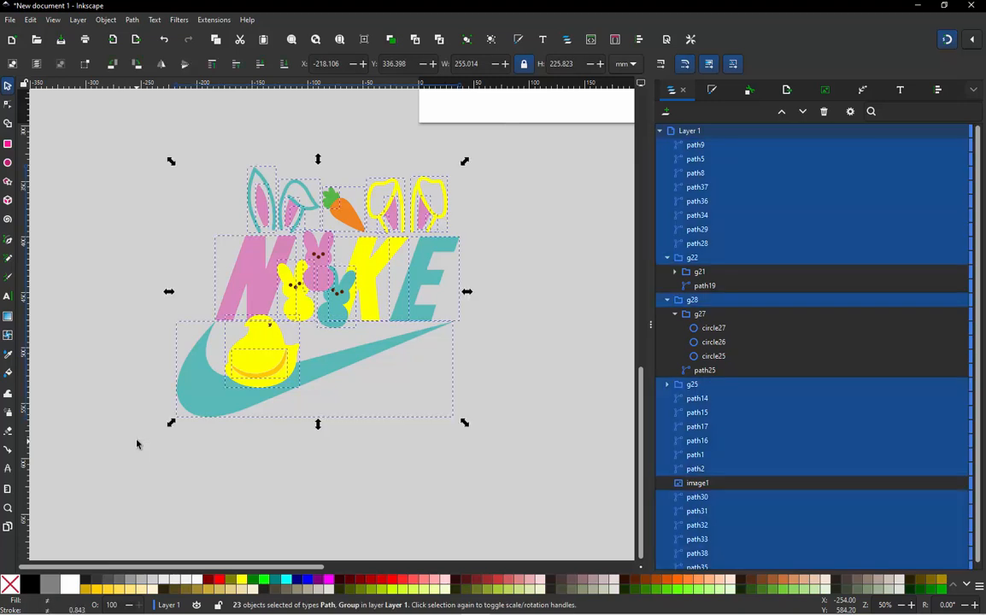
{"action": "left_click", "coordinate": [631, 67]}
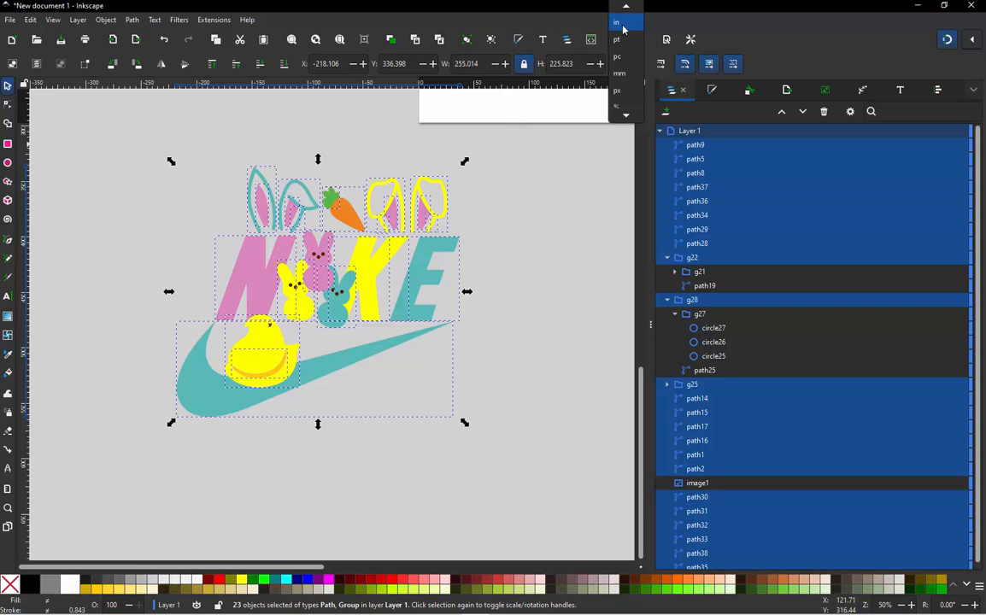
{"action": "left_click", "coordinate": [624, 30]}
- Scale the entire design proportionally to a height of 4.8 inches
{"action": "left_click", "coordinate": [514, 167]}
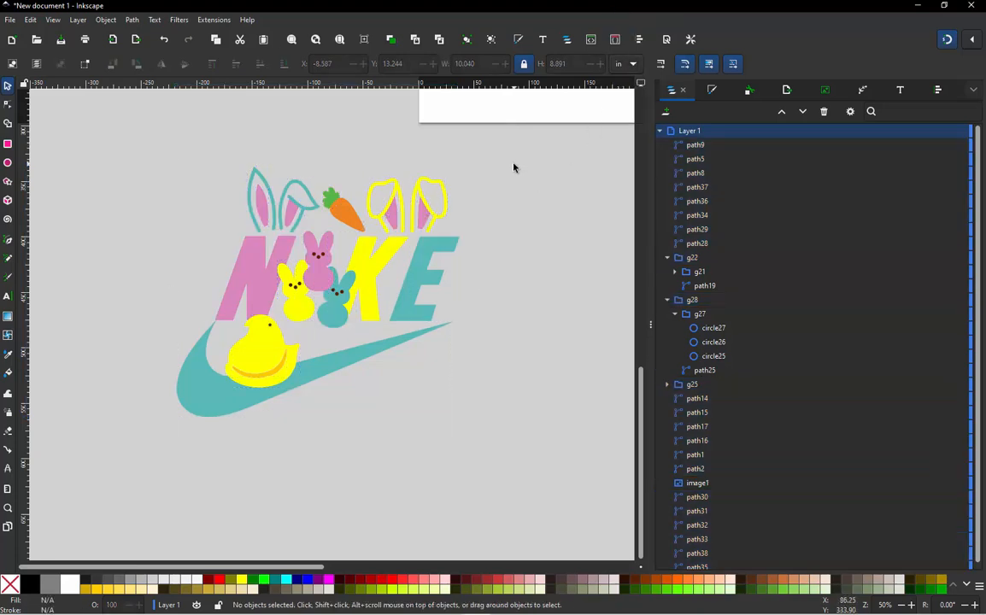
{"action": "left_click_drag", "start_coordinate": [506, 156], "coordinate": [91, 473]}
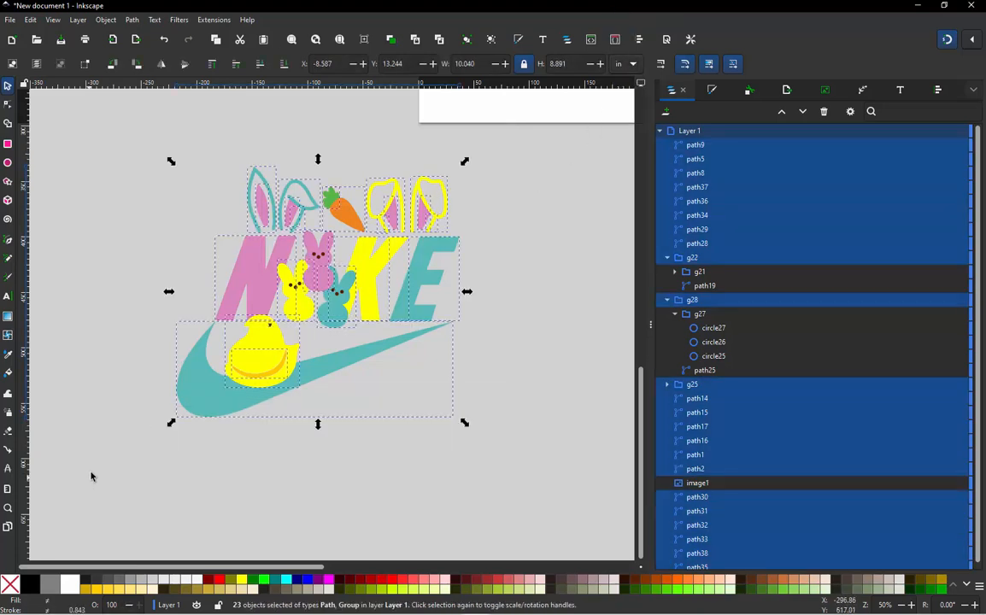
{"action": "left_click", "coordinate": [137, 378]}
{"action": "left_click_drag", "start_coordinate": [150, 148], "coordinate": [500, 439]}
{"action": "double_click", "coordinate": [571, 65]}
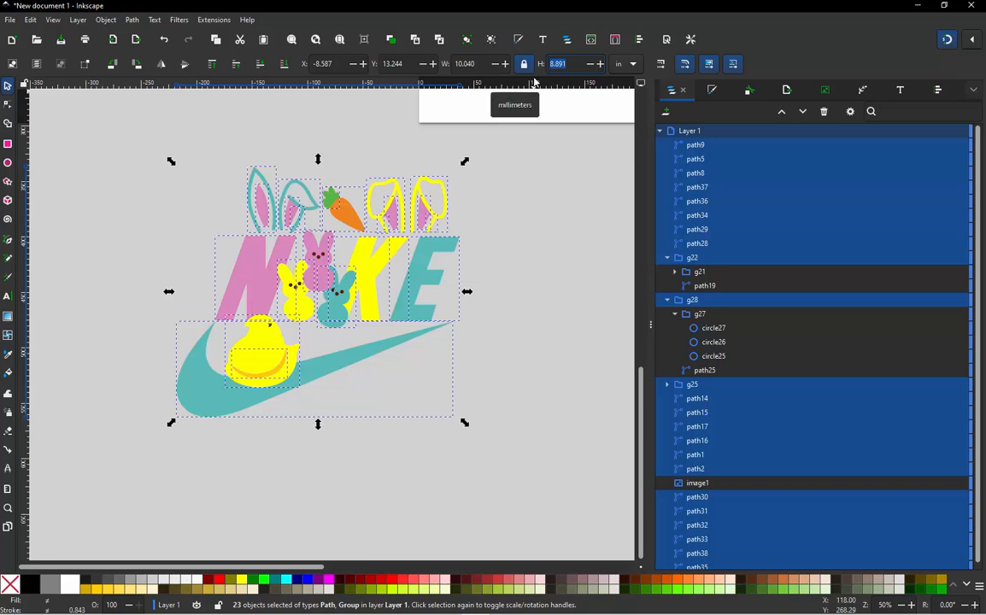
{"action": "type", "text": "4.8"}
{"action": "key", "text": "Return"}
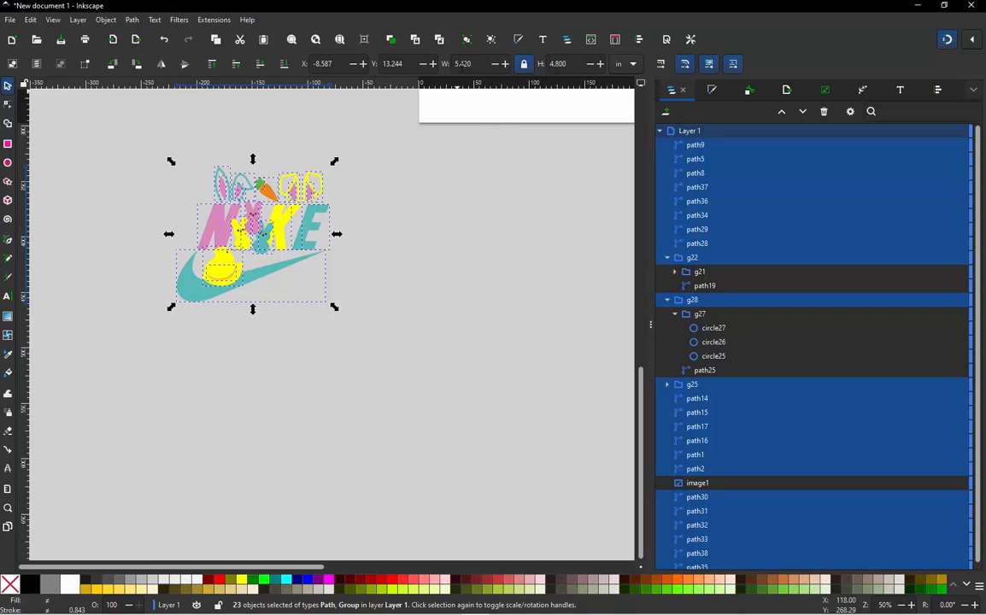
- Measure the thickness of the teal bunny-ear outline above the N and review the whole resized design
{"action": "left_click", "coordinate": [202, 150]}
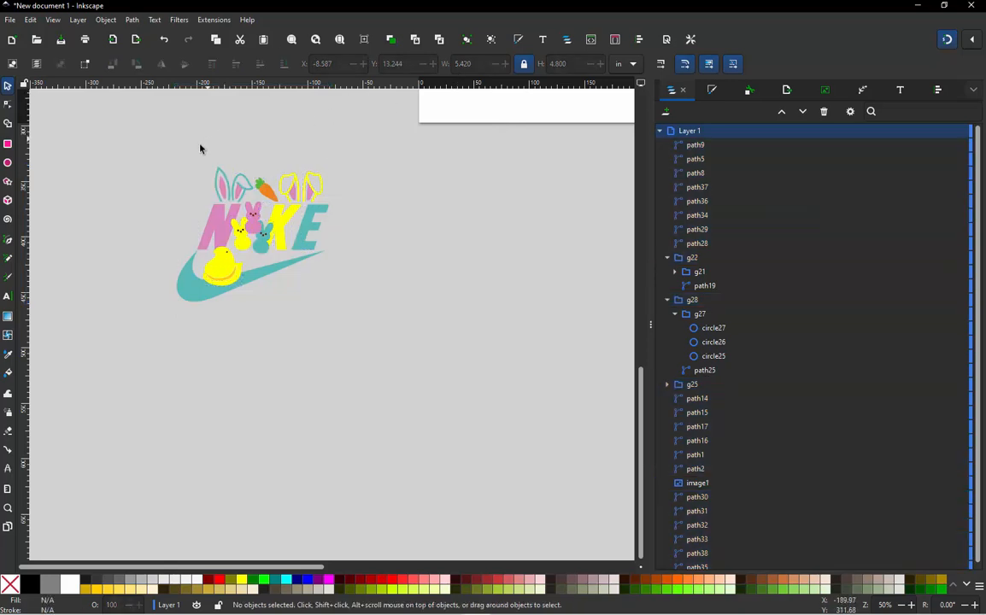
{"action": "scroll", "coordinate": [185, 174], "scroll_direction": "up", "scroll_amount": 2, "text": "ctrl"}
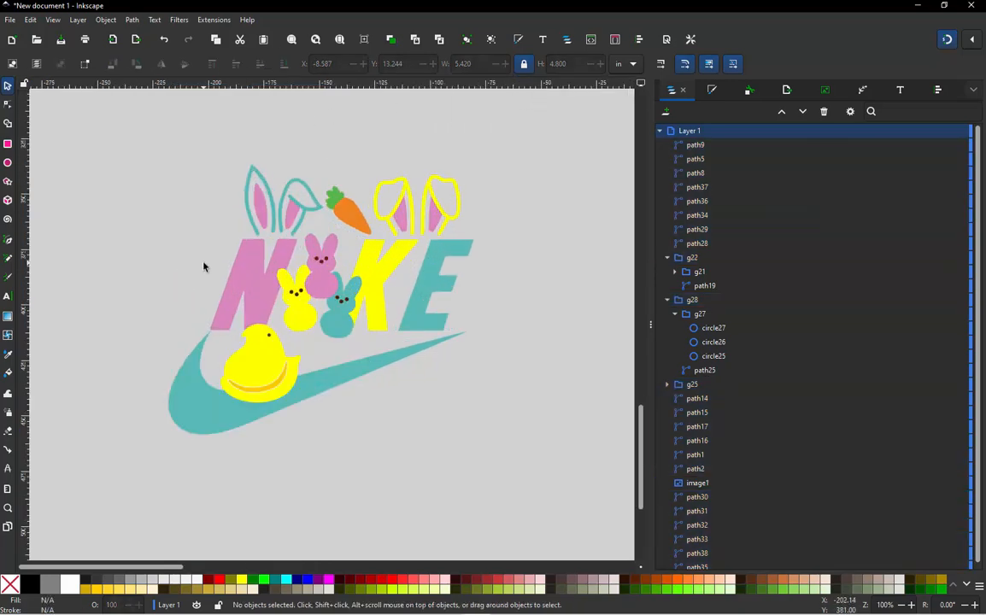
{"action": "scroll", "coordinate": [264, 188], "scroll_direction": "up", "scroll_amount": 4, "text": "ctrl"}
{"action": "scroll", "coordinate": [290, 162], "scroll_direction": "up", "scroll_amount": 3, "text": "ctrl"}
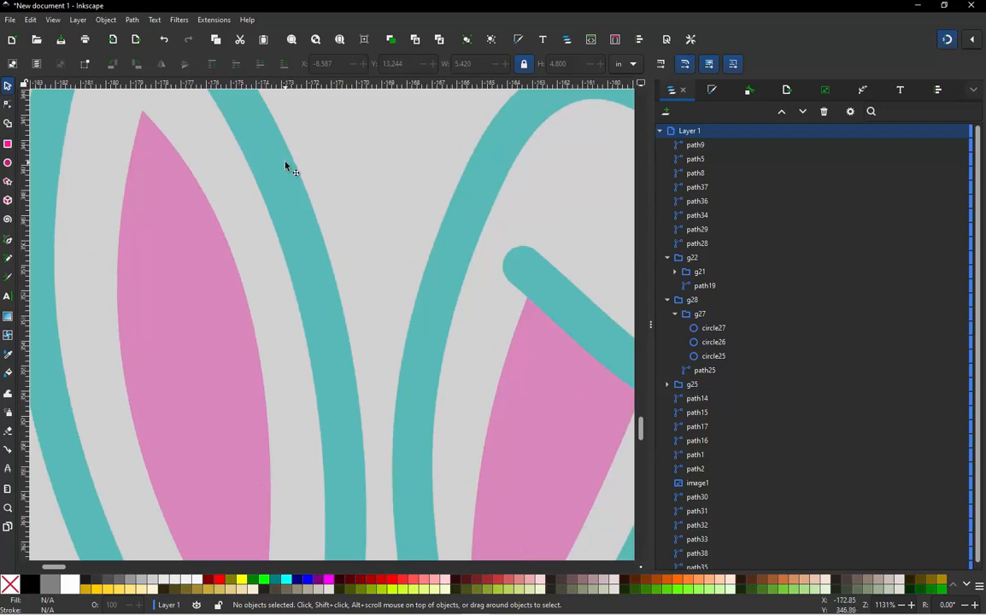
{"action": "key", "text": "m"}
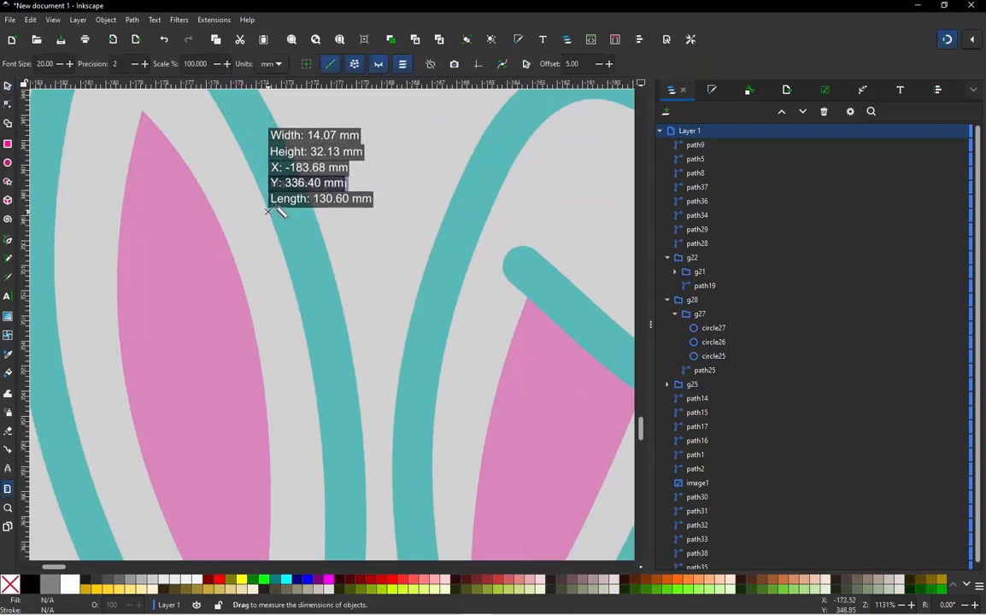
{"action": "left_click_drag", "start_coordinate": [268, 211], "coordinate": [308, 189]}
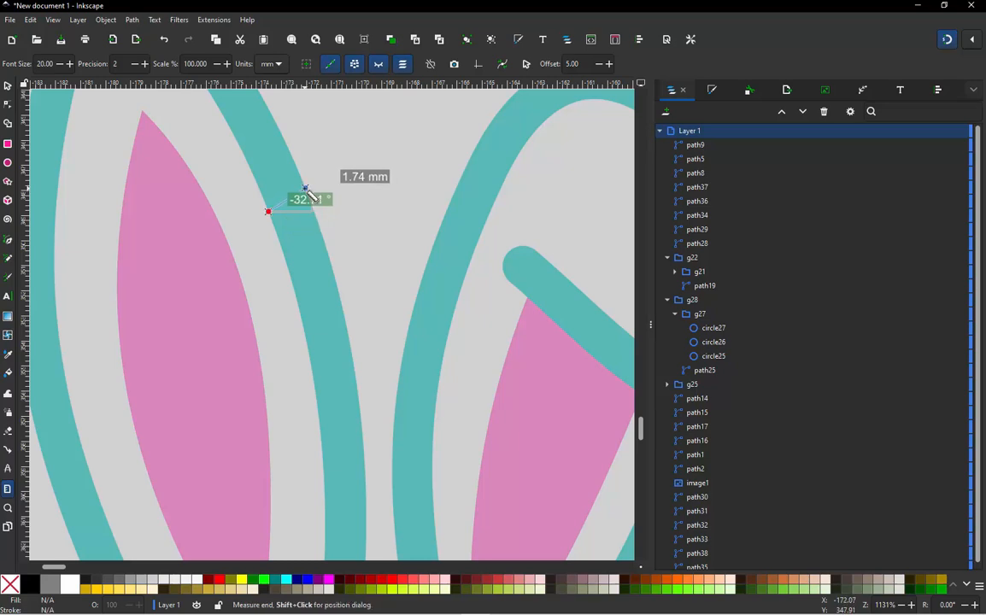
{"action": "left_click", "coordinate": [8, 85]}
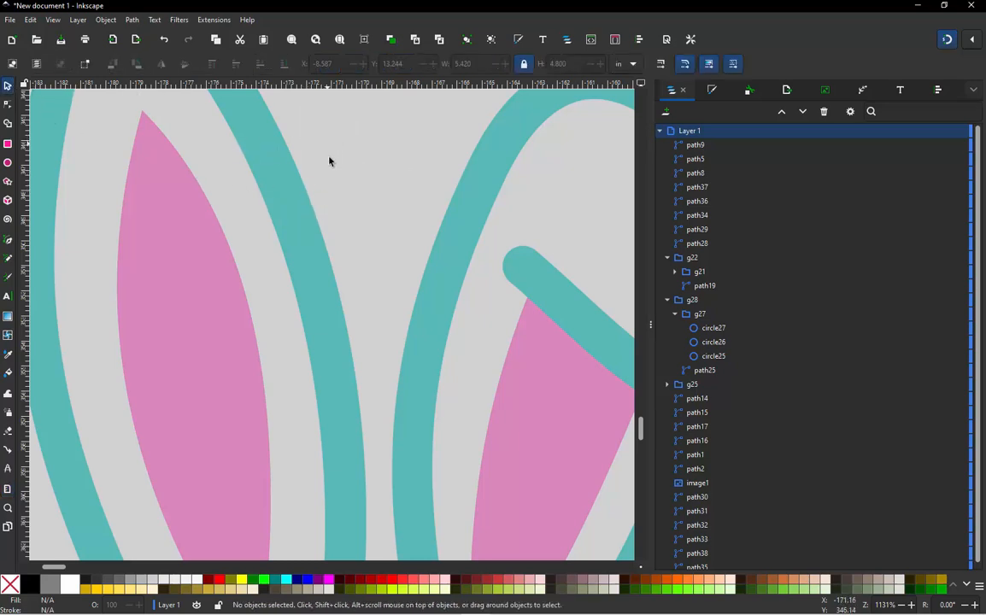
{"action": "scroll", "coordinate": [330, 160], "scroll_direction": "down", "scroll_amount": 8}
{"action": "scroll", "coordinate": [371, 331], "scroll_direction": "up", "scroll_amount": 1}
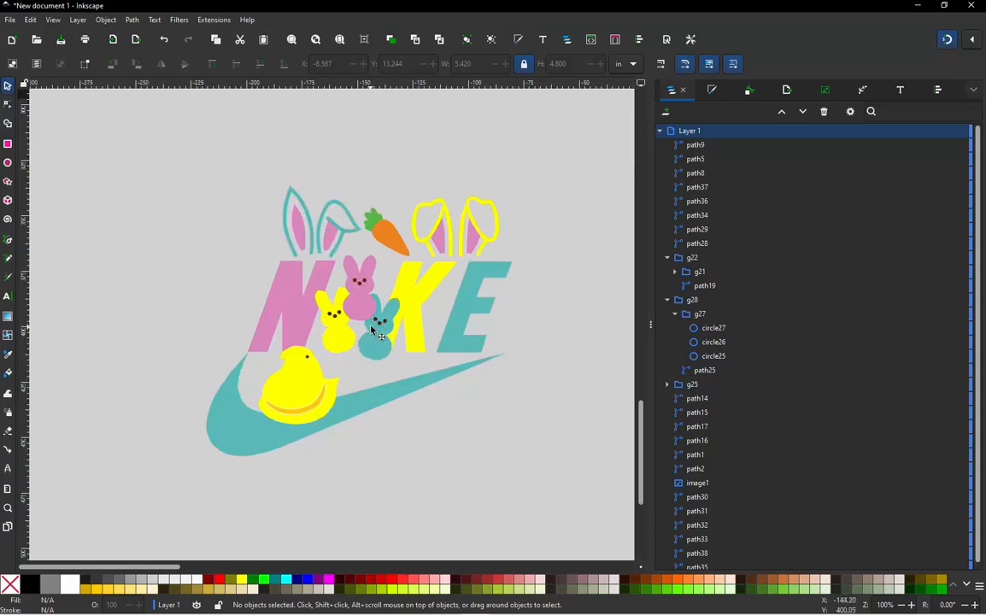
{"action": "scroll", "coordinate": [372, 332], "scroll_direction": "up", "scroll_amount": 1}
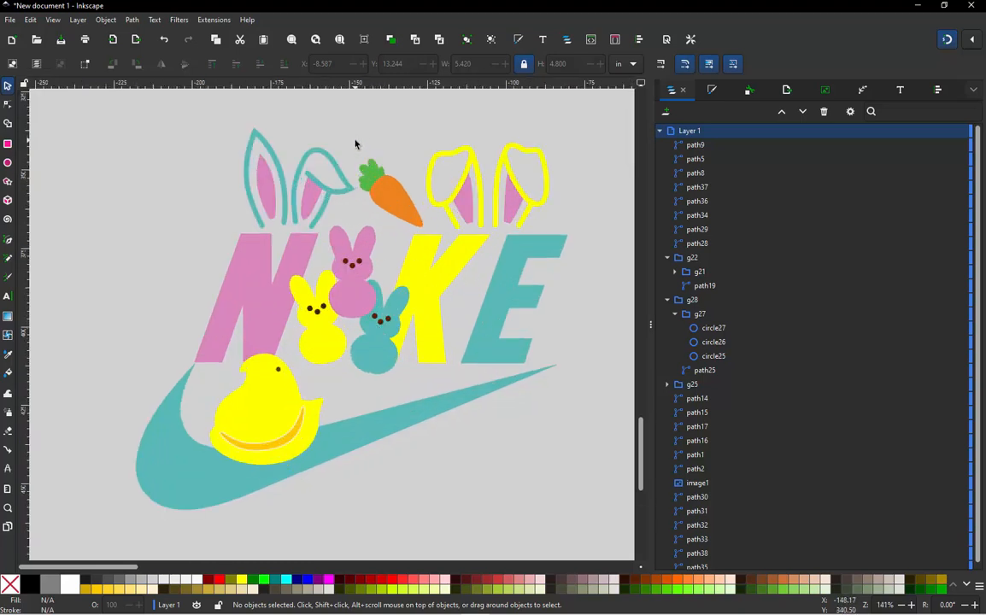
{"action": "scroll", "coordinate": [282, 205], "scroll_direction": "down", "scroll_amount": 1}
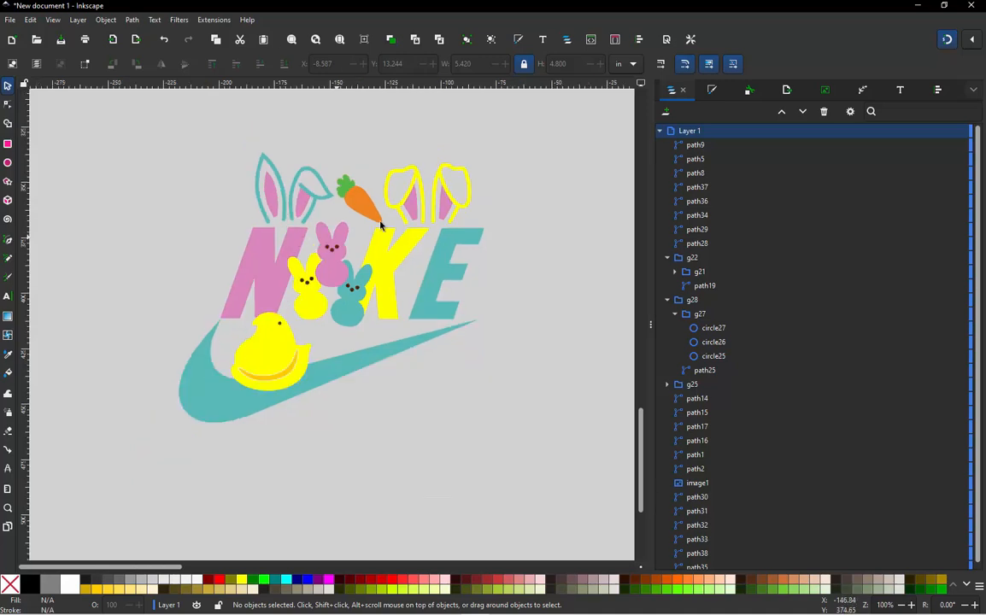
{"action": "scroll", "coordinate": [385, 214], "scroll_direction": "up", "scroll_amount": 1}
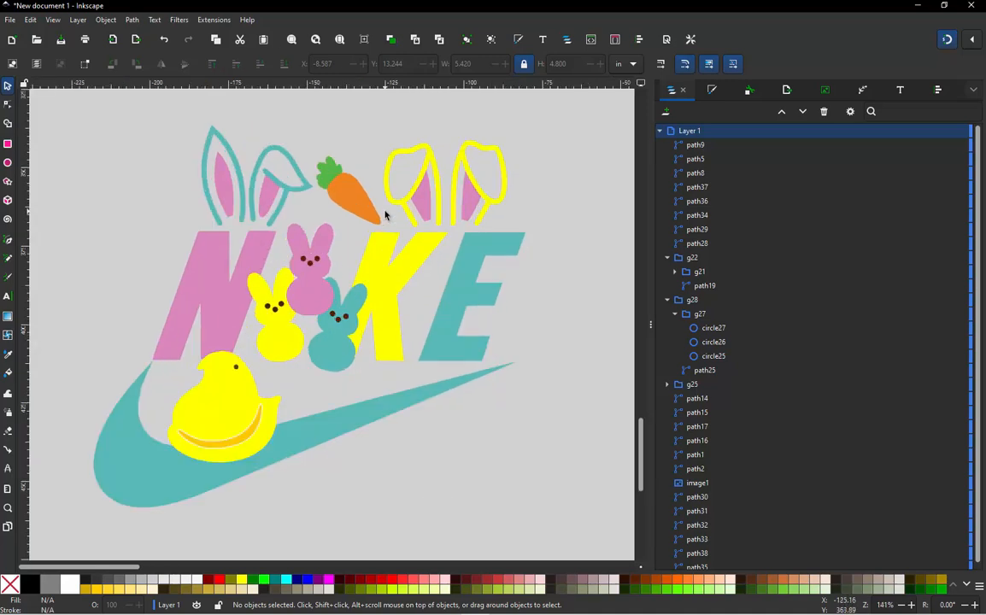